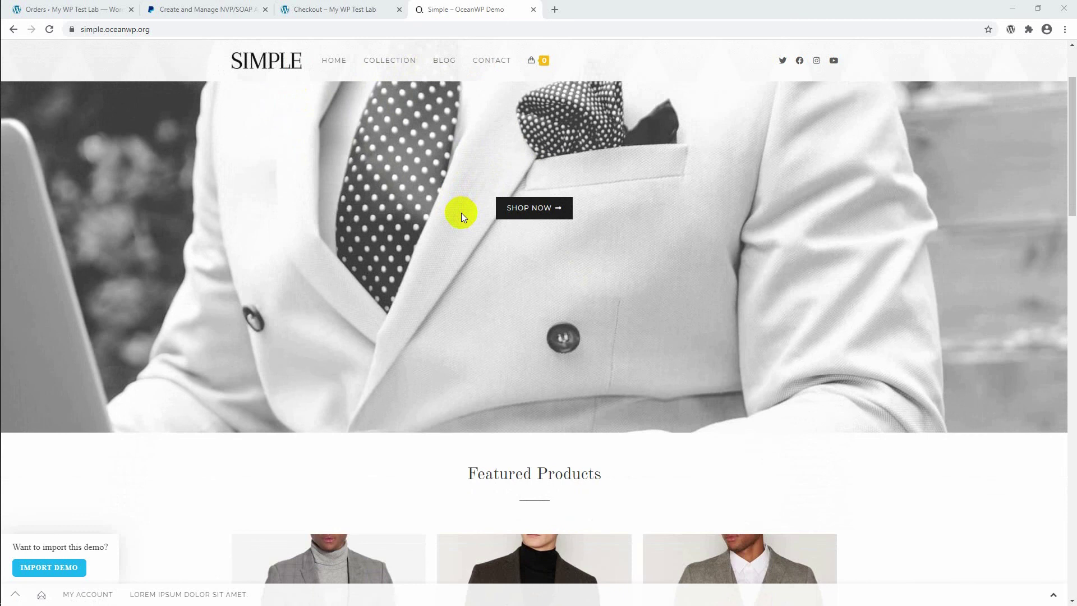
Open the Home page from the WordPress site's list of all pages for editing with Elementor.
scroll(461, 213, "down", 2)
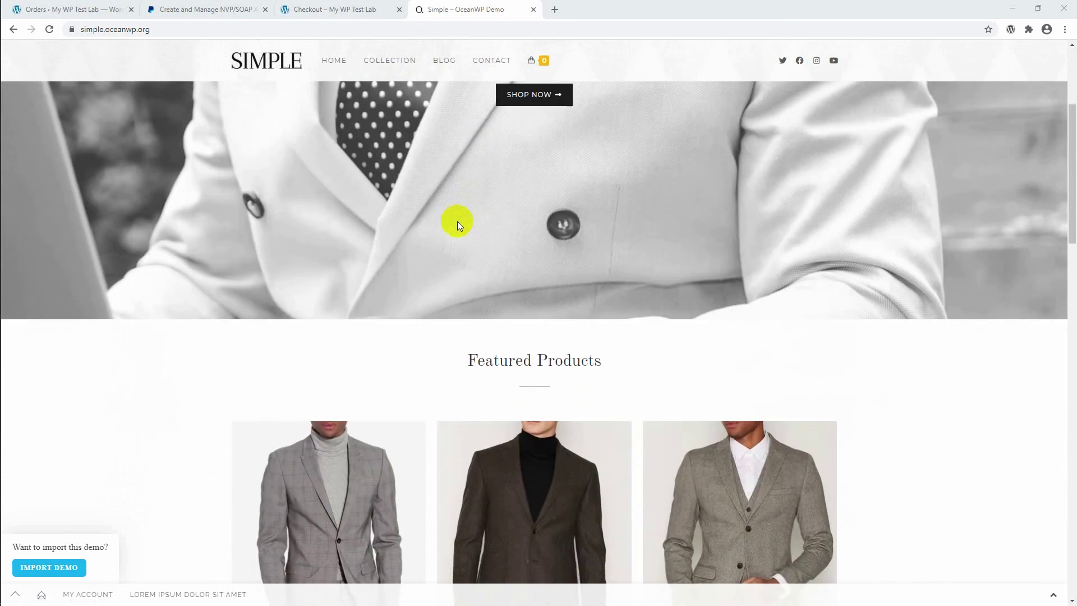
scroll(457, 221, "up", 4)
left_click(112, 9)
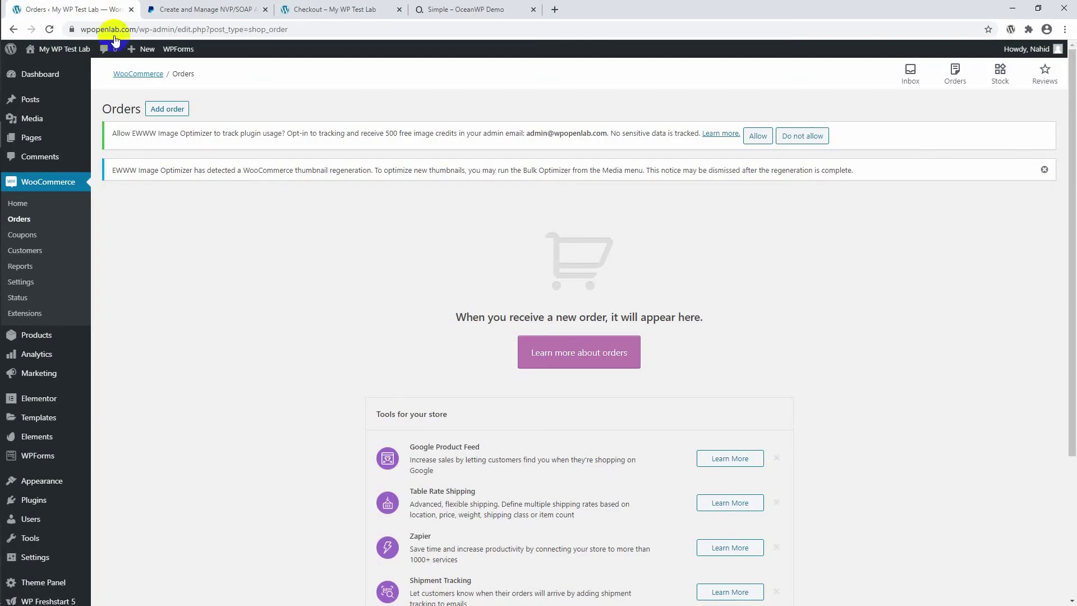
left_click(49, 78)
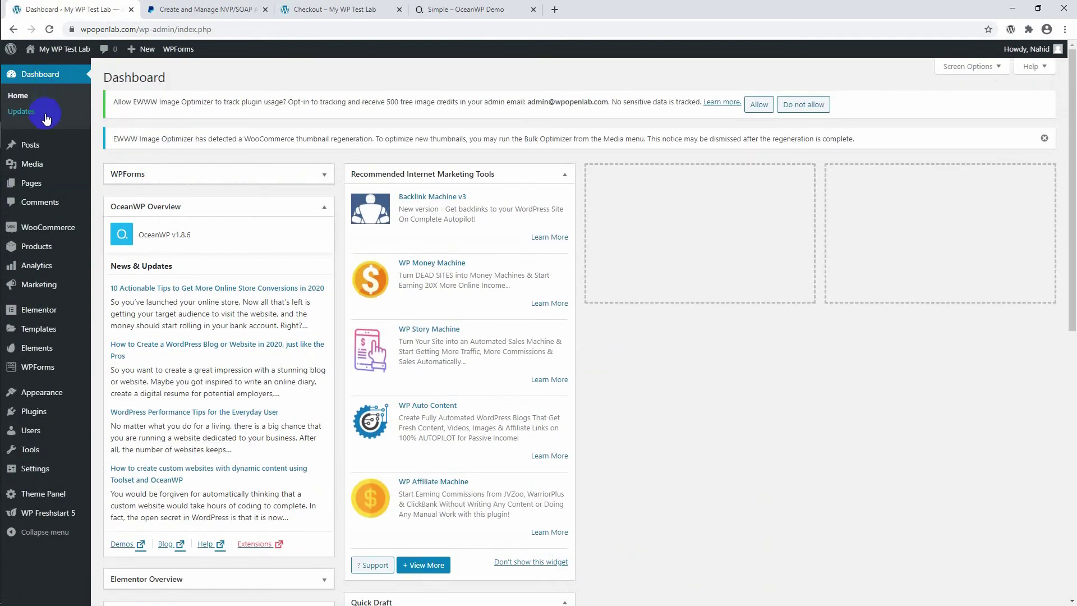
mouse_move(35, 184)
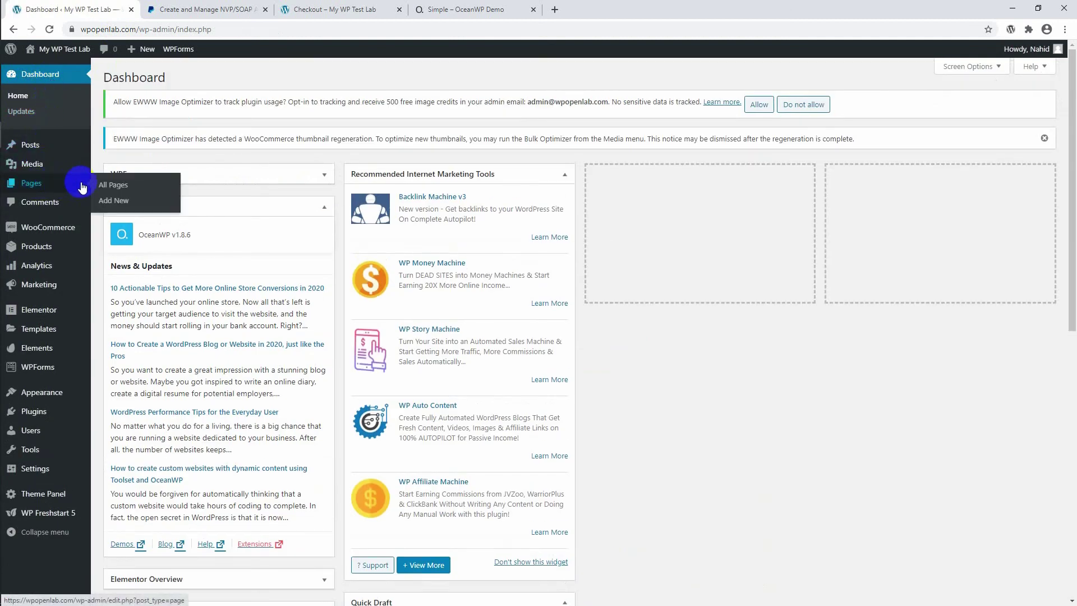
left_click(120, 185)
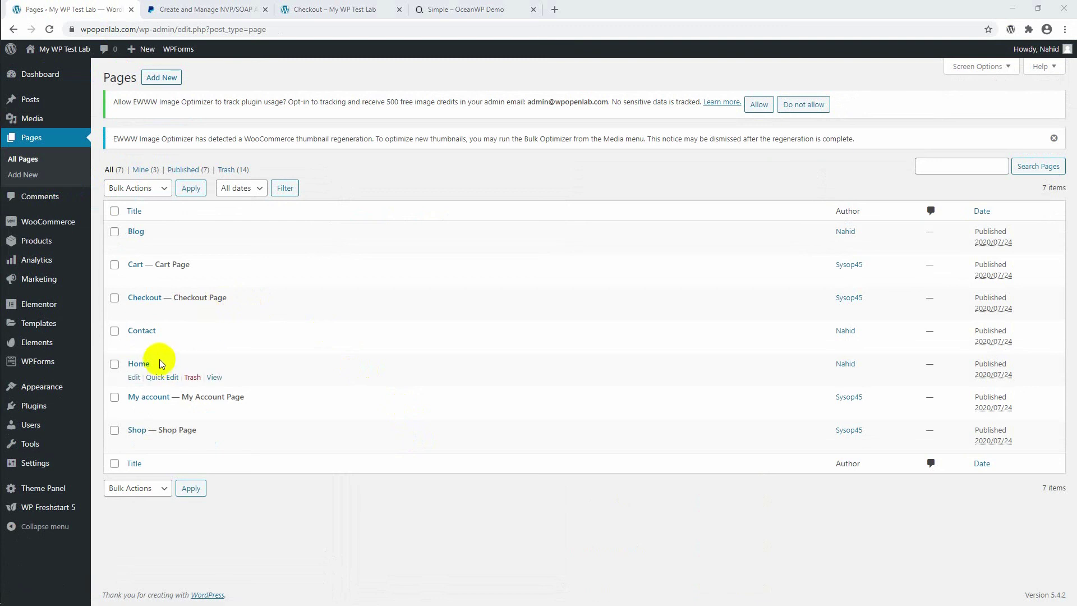
left_click(134, 380)
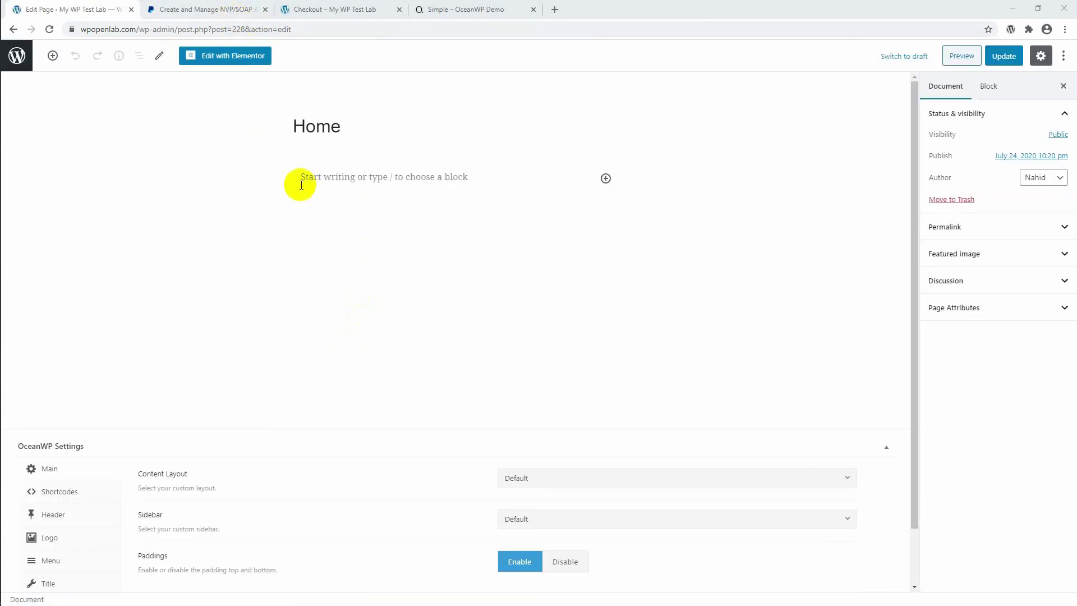
left_click(233, 58)
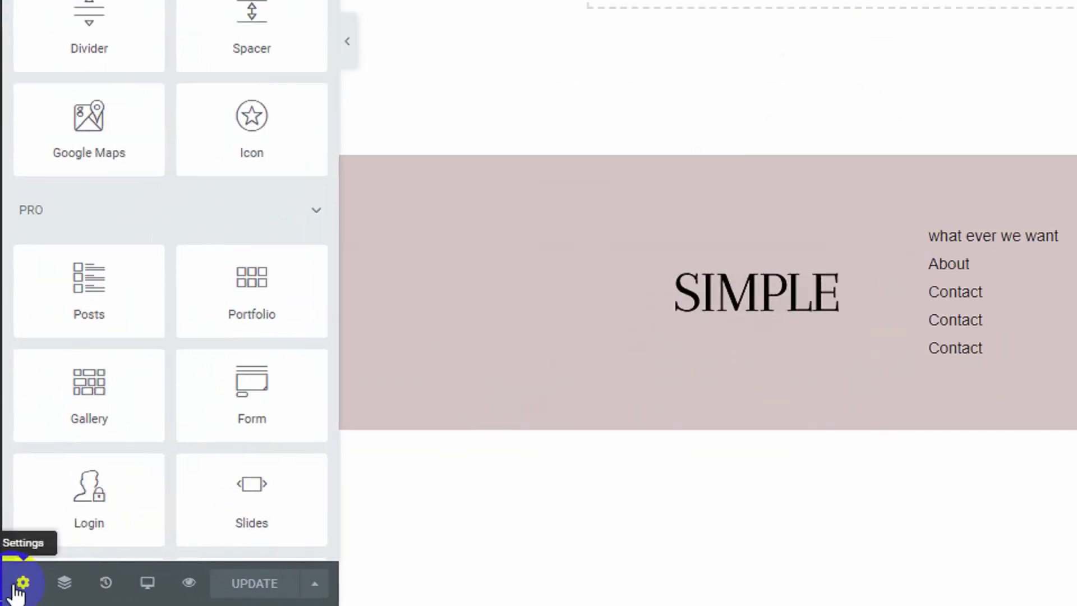
Set the Home page's layout to Elementor Full Width in the page settings.
left_click(11, 595)
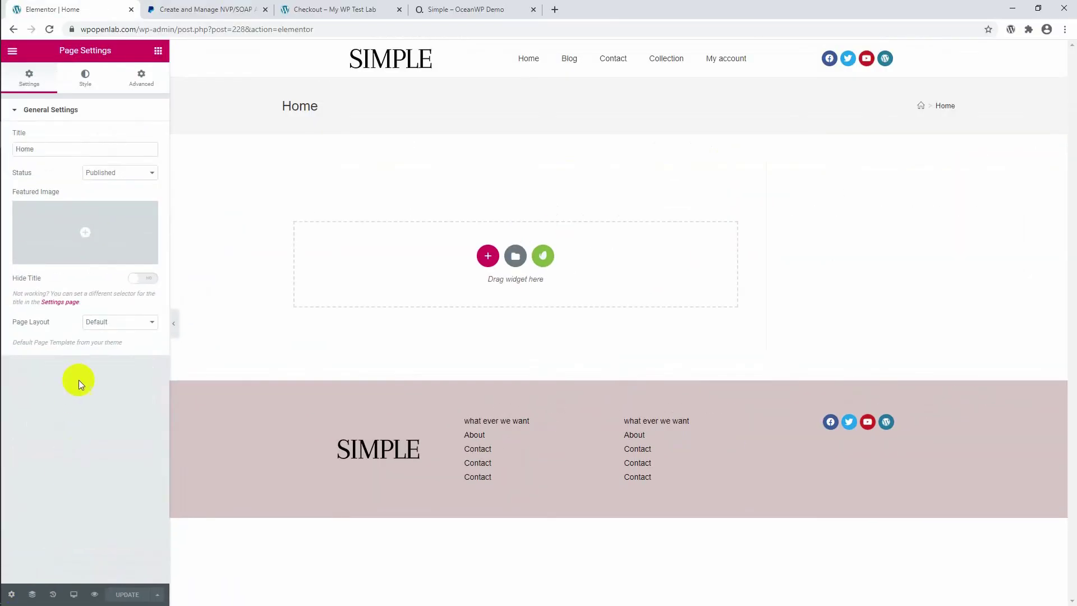
left_click(90, 324)
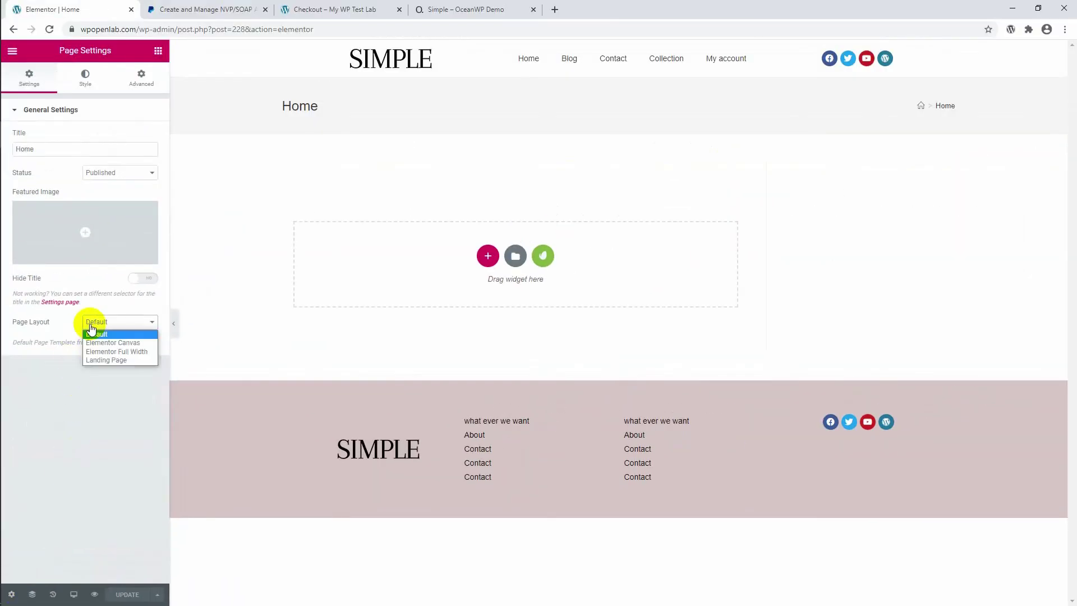
left_click(131, 356)
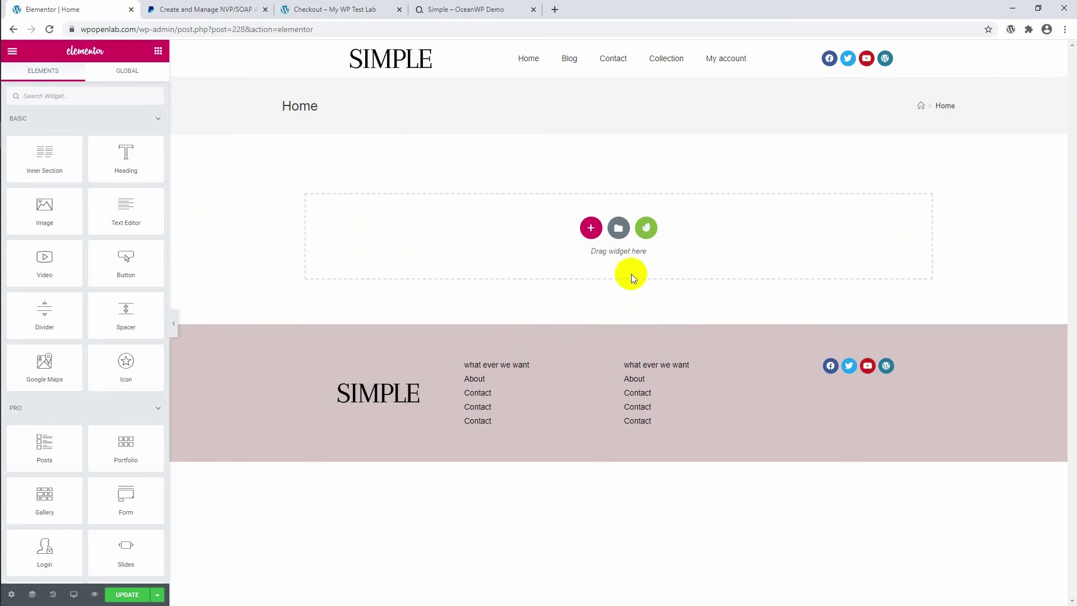
Add a single-column section to the page and place an Inner Section widget inside it.
left_click(592, 227)
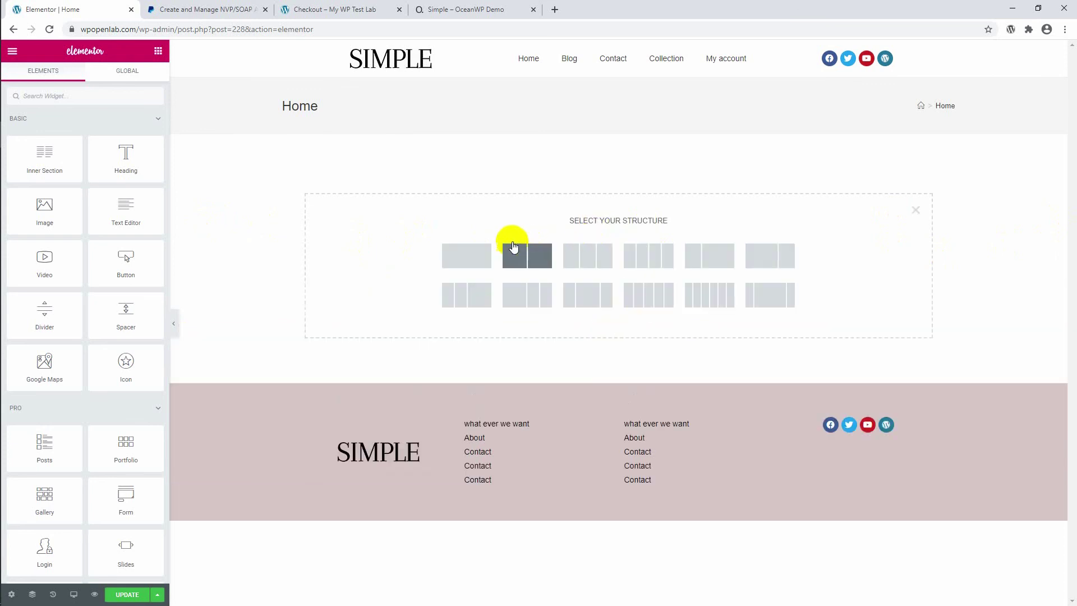
left_click(470, 259)
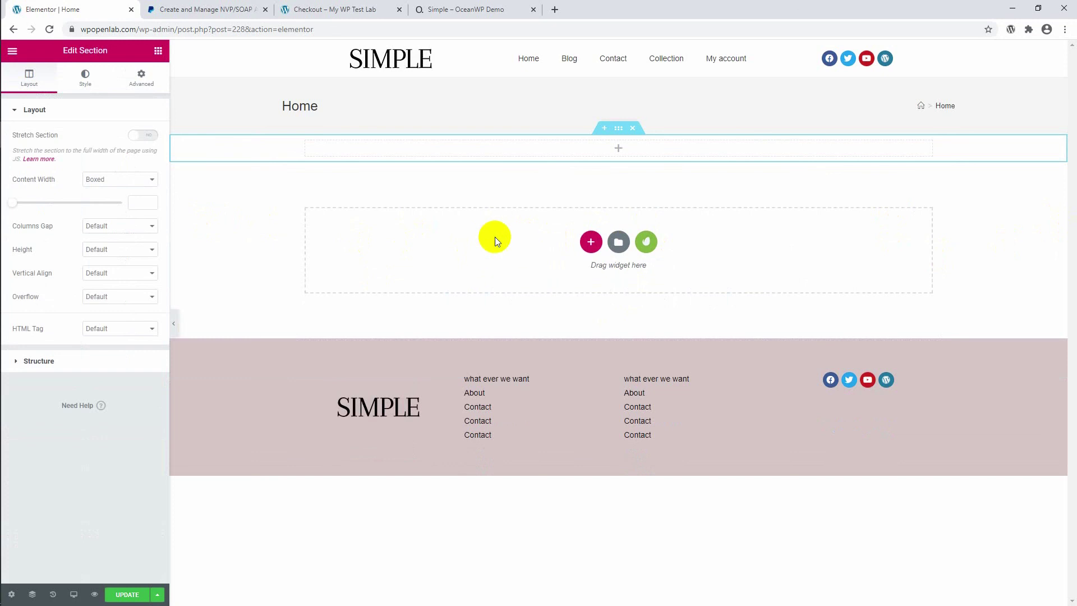
left_click(451, 147)
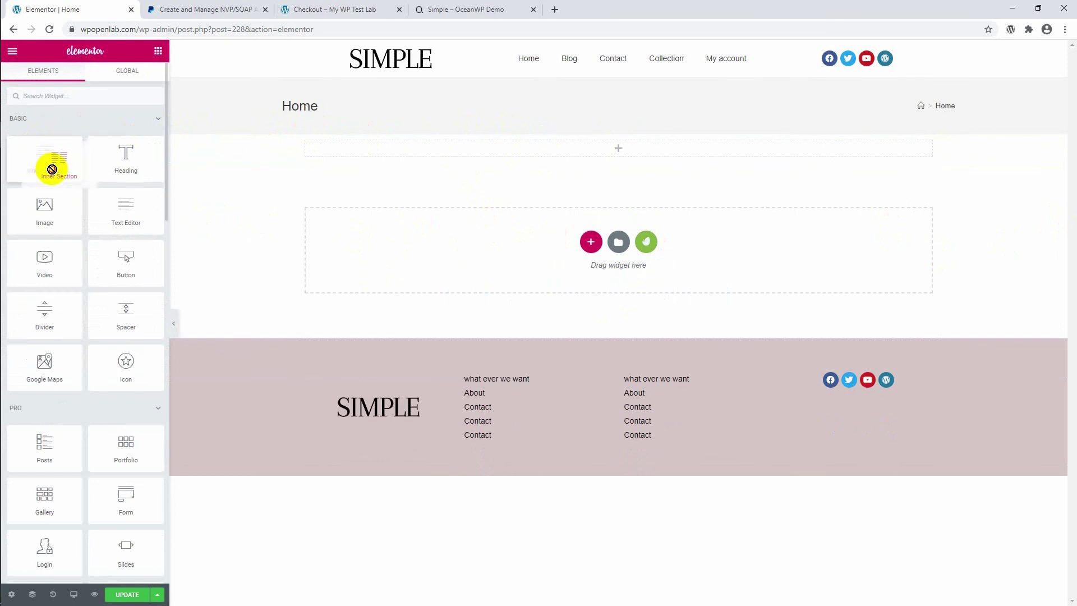
left_click_drag(48, 168, 373, 149)
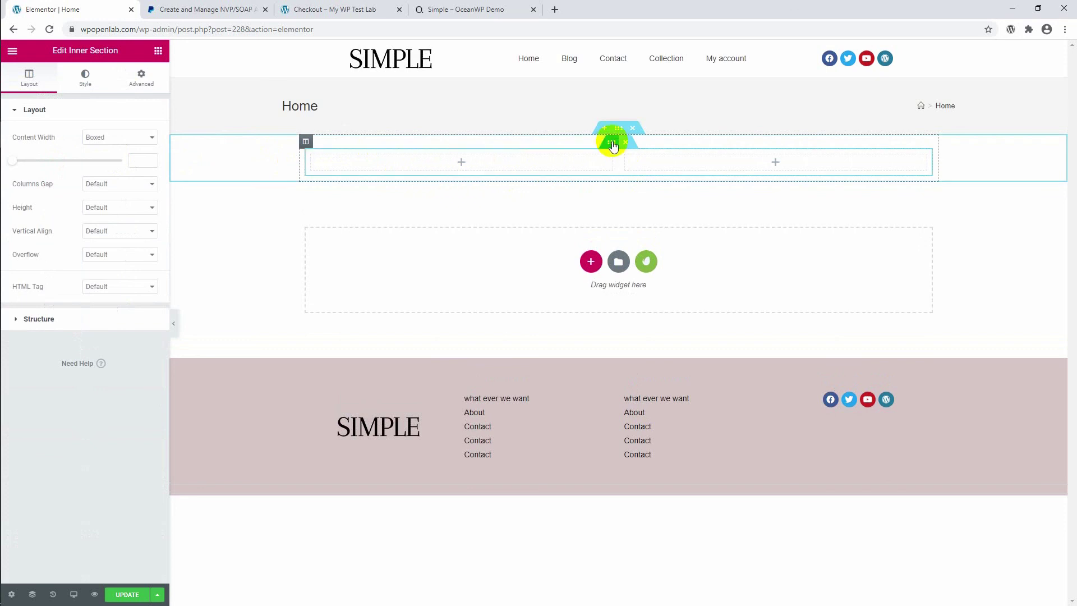
Review the hero banner on the OceanWP Simple demo site, and return to the Elementor editor.
left_click(424, 5)
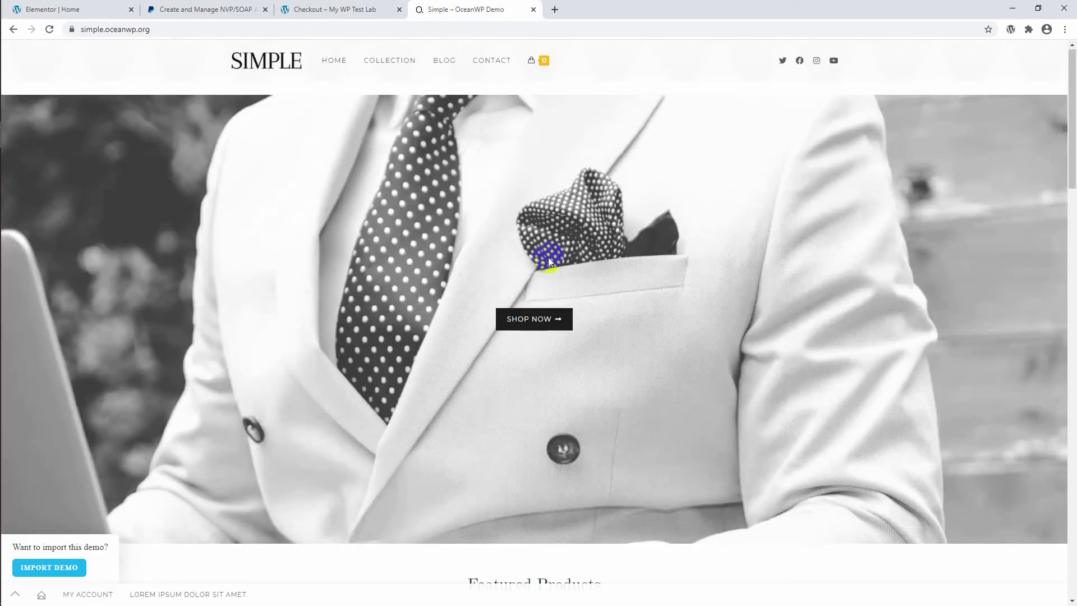
scroll(548, 245, "down", 3)
scroll(533, 193, "up", 3)
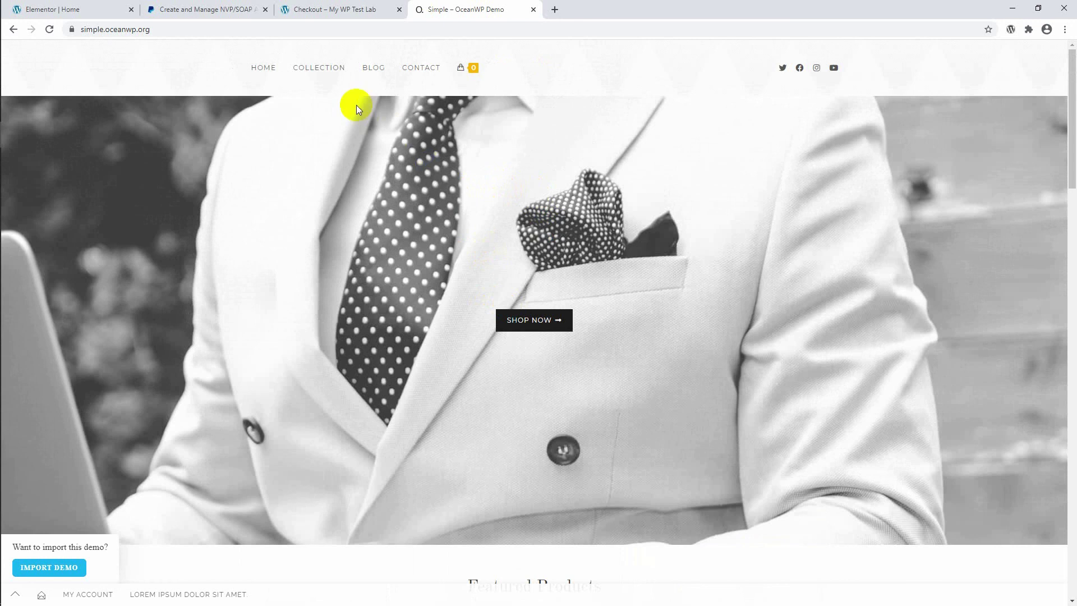
left_click(93, 4)
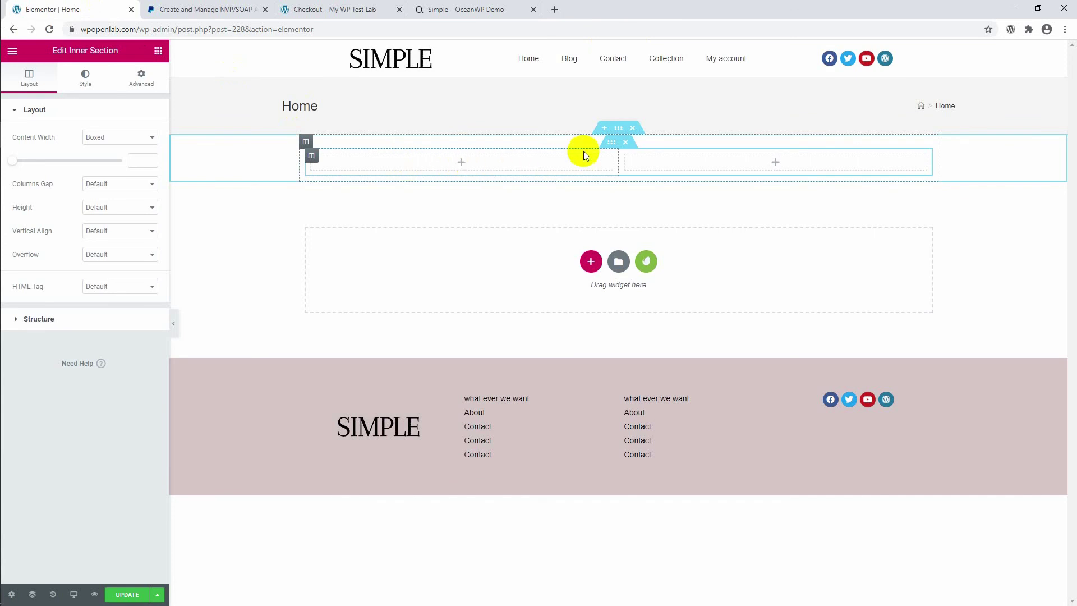
Set the outer section's background type to Classic and open the media library for its background image.
left_click(618, 130)
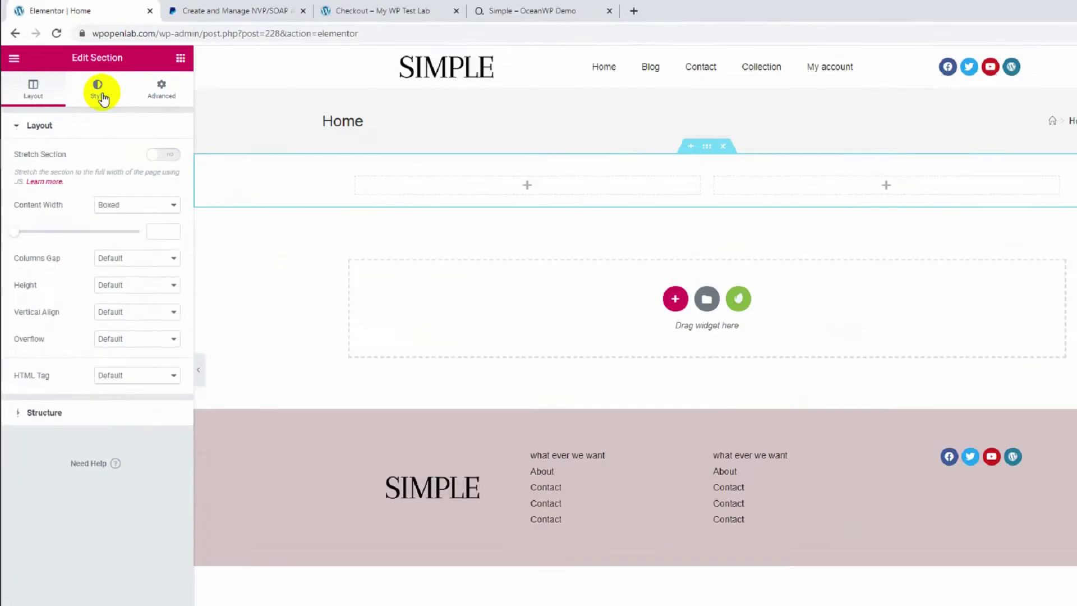
left_click(86, 82)
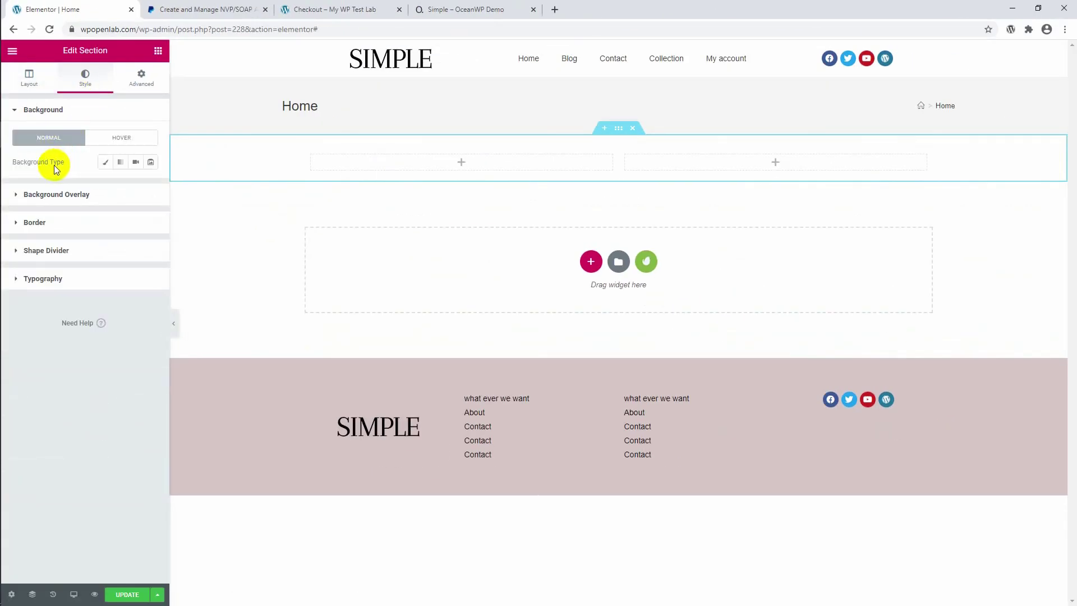
left_click(107, 166)
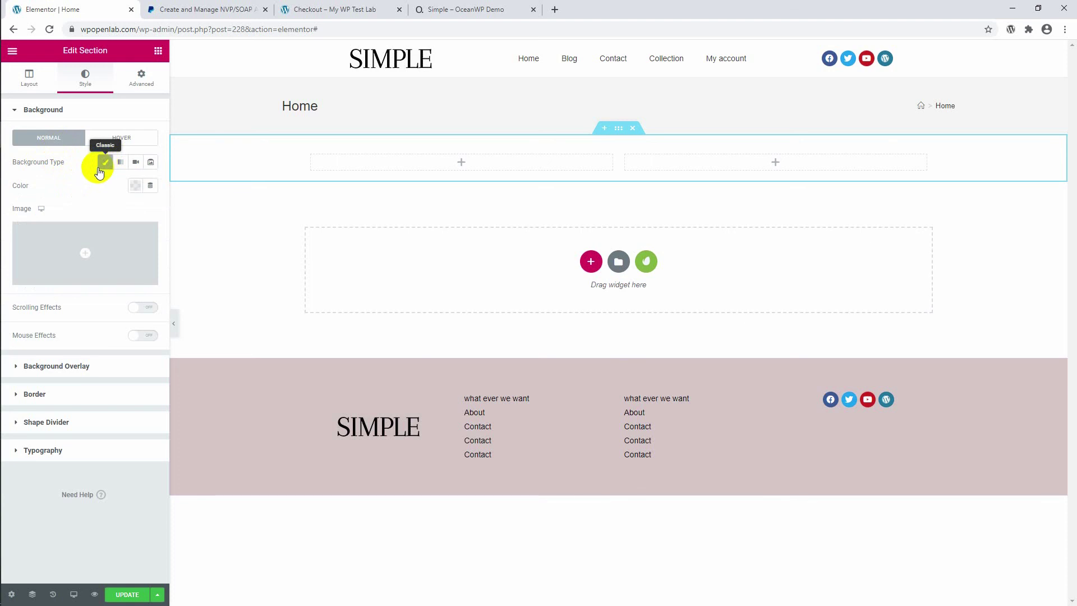
mouse_move(95, 240)
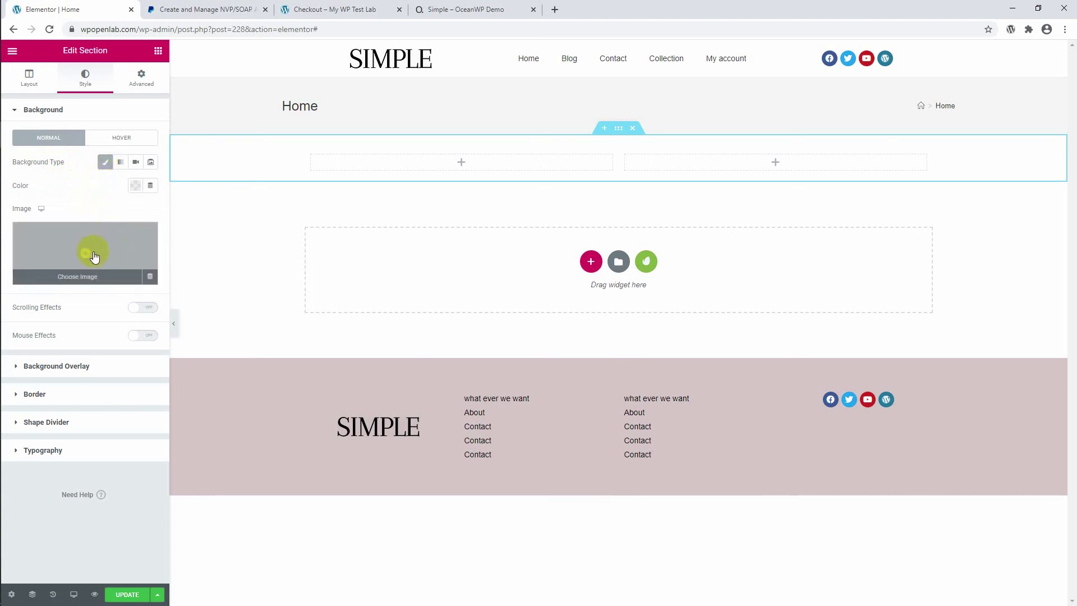
left_click(87, 251)
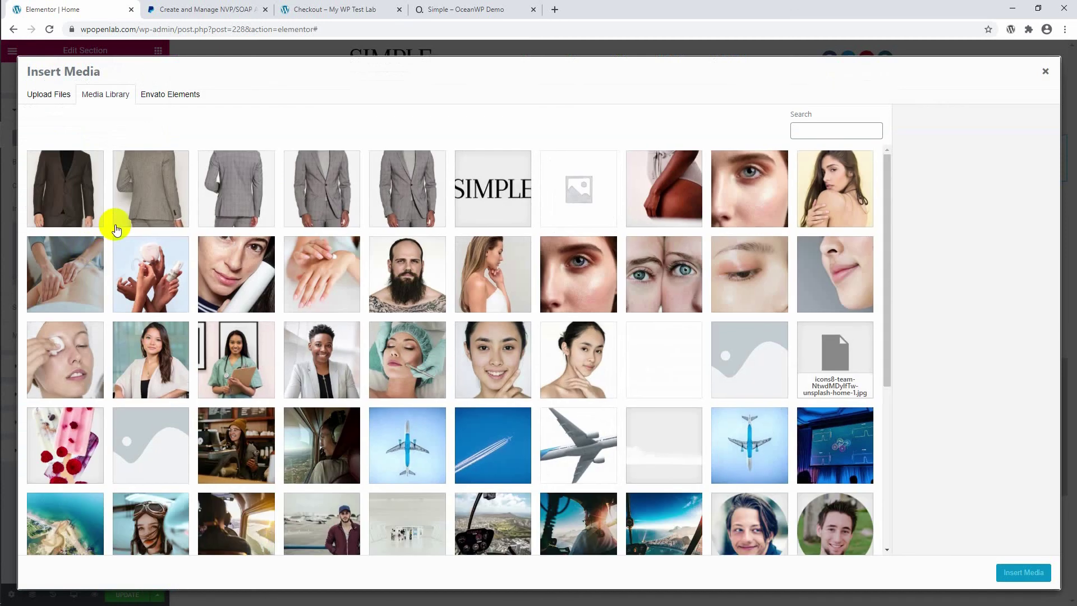
Look through the media library for the suit image used in the demo site's hero banner.
scroll(116, 230, "down", 10)
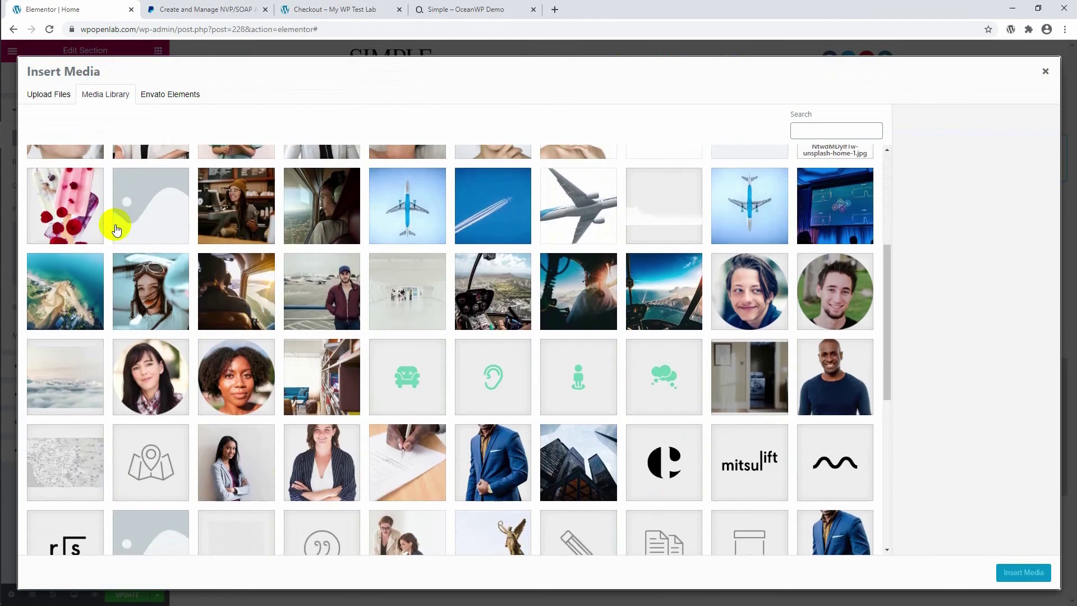
scroll(116, 230, "down", 2)
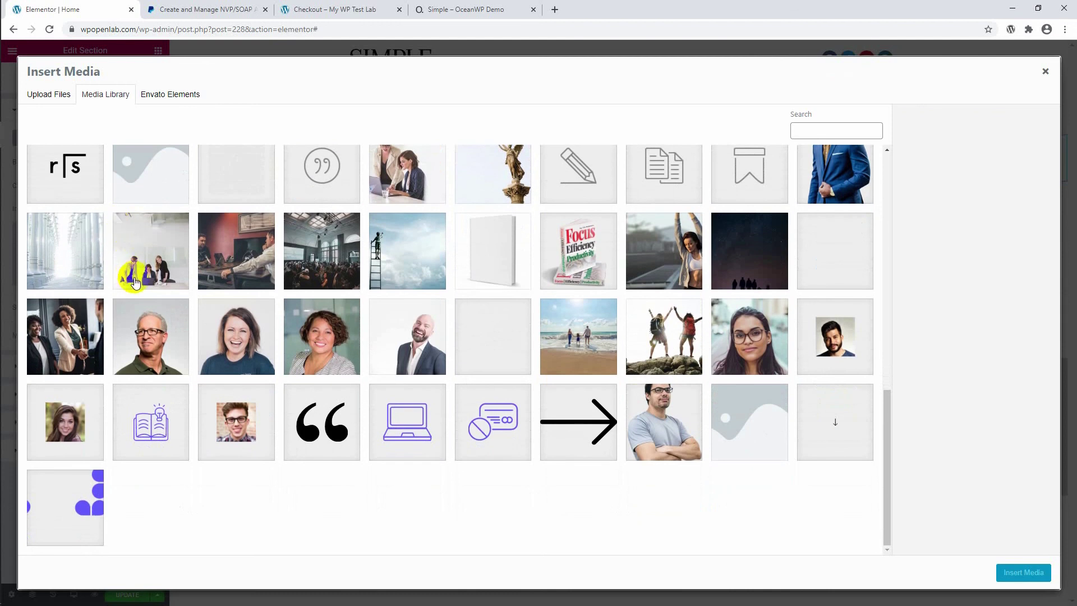
scroll(135, 283, "up", 3)
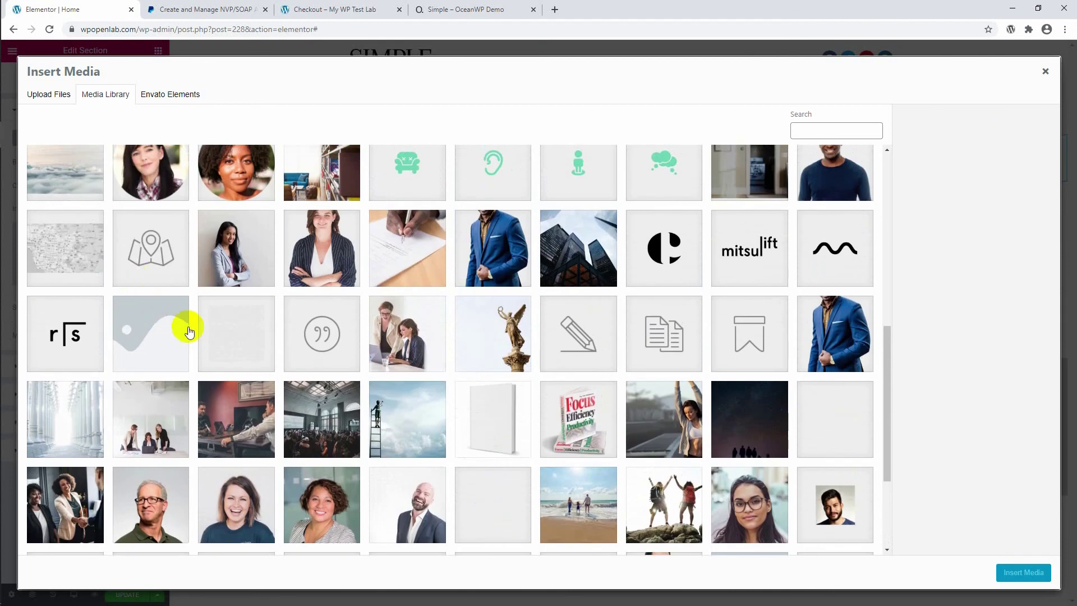
scroll(187, 323, "up", 1)
scroll(460, 352, "up", 2)
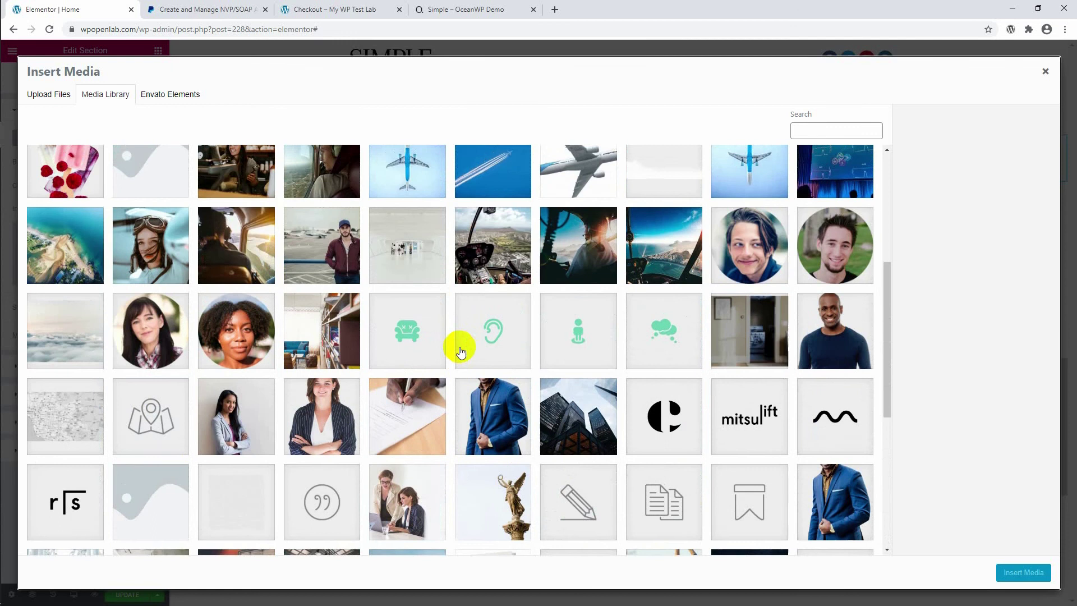
scroll(460, 352, "up", 2)
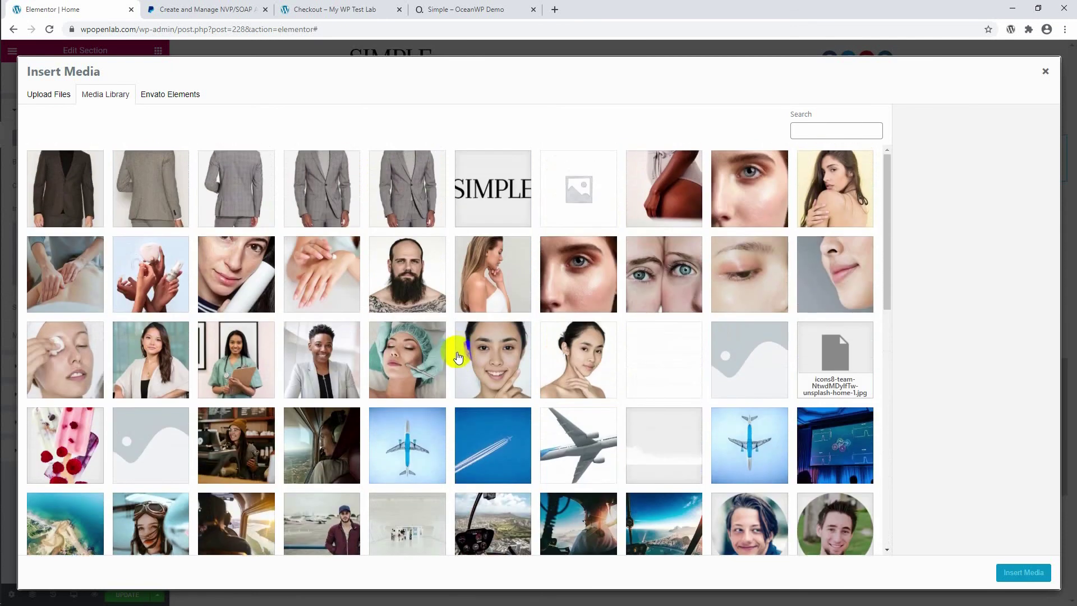
left_click(434, 9)
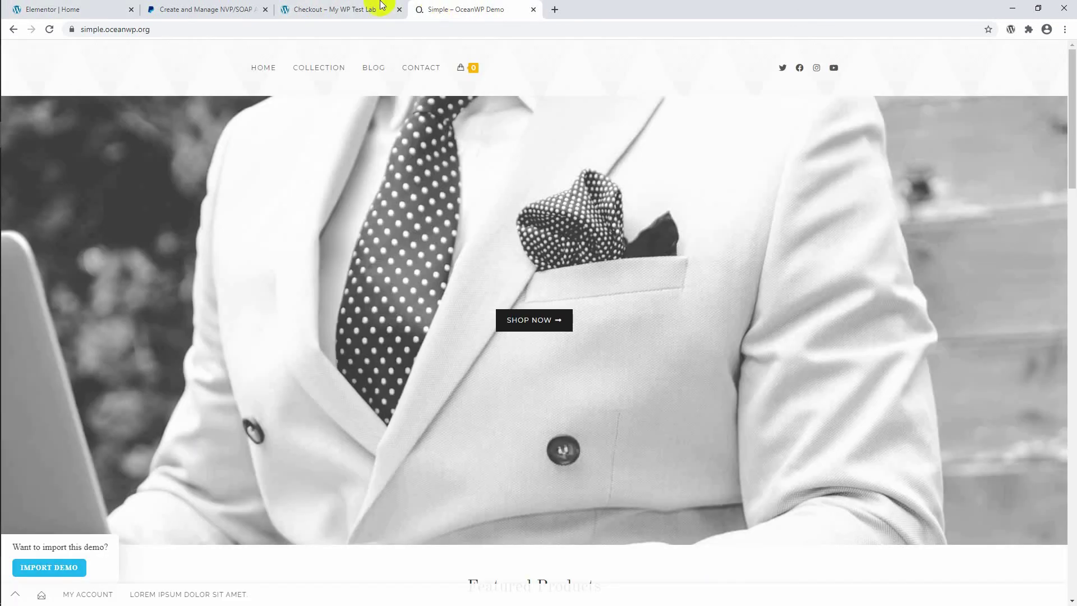
left_click(80, 7)
scroll(473, 241, "down", 3)
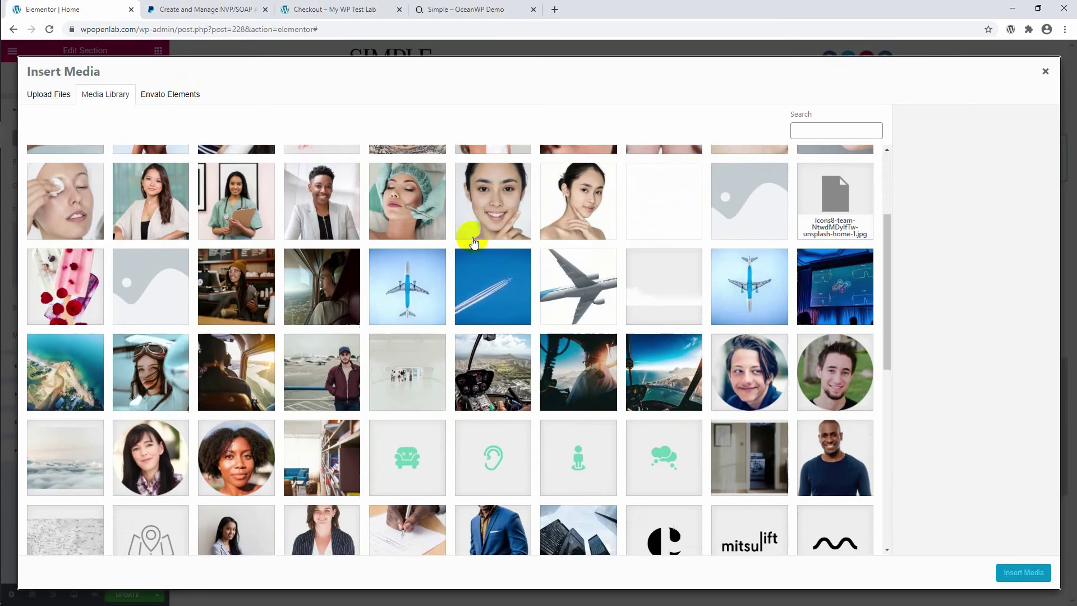
scroll(473, 242, "down", 5)
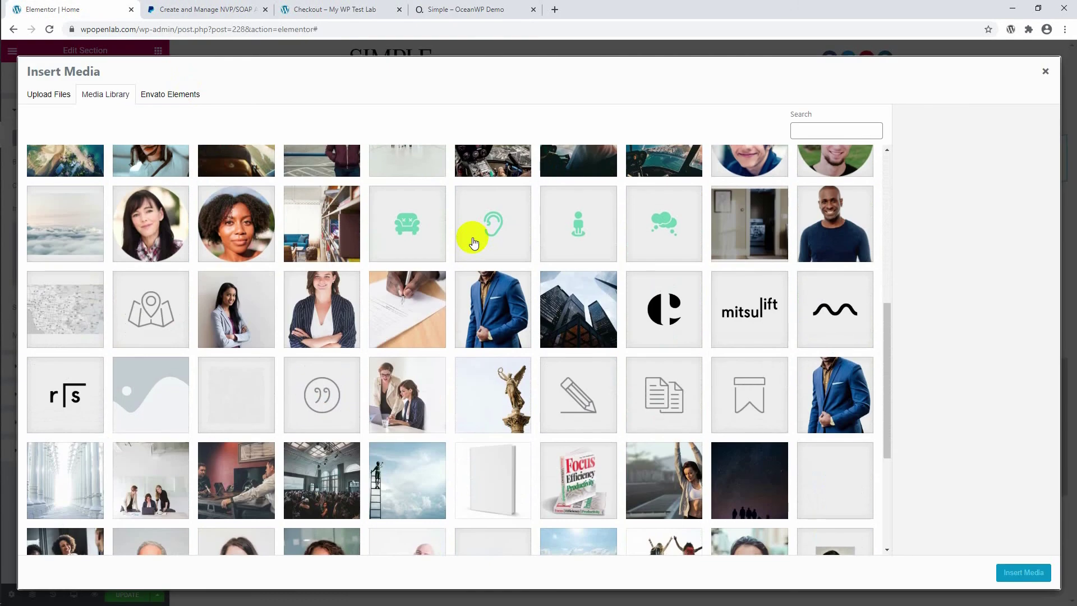
scroll(473, 243, "down", 5)
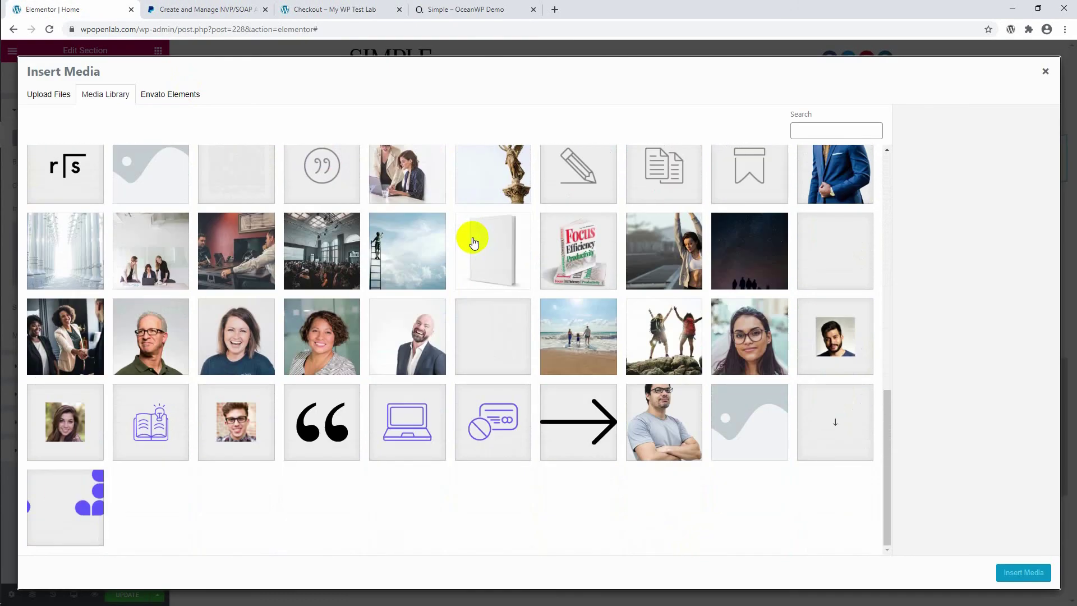
scroll(472, 243, "up", 8)
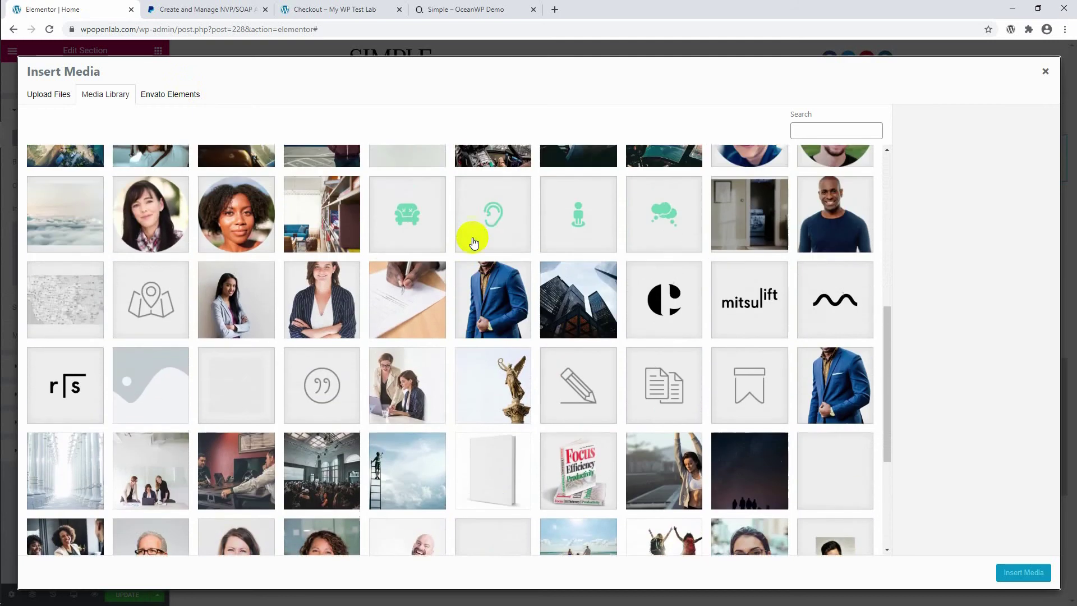
scroll(473, 242, "up", 5)
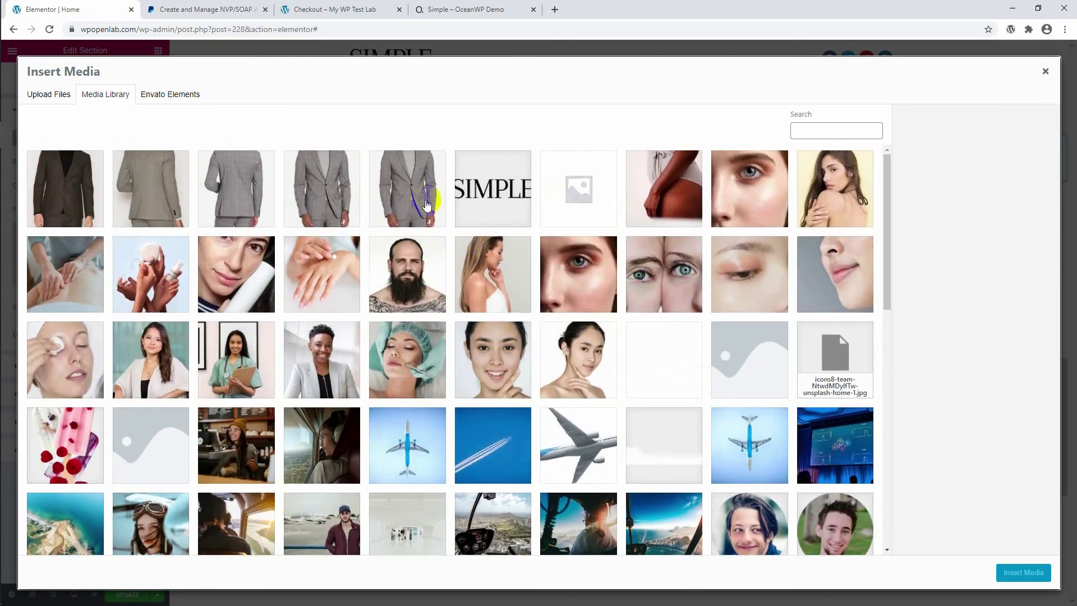
Upload img_62014572.jpg from the simple folder in Downloads to the media library.
left_click(50, 95)
left_click(527, 289)
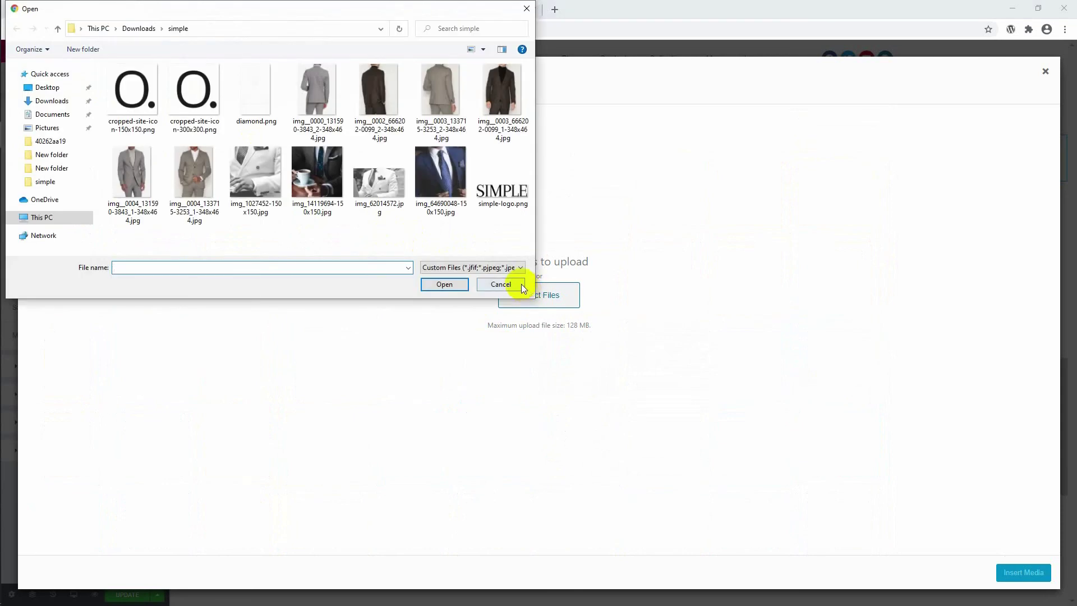
left_click(387, 185)
left_click(446, 285)
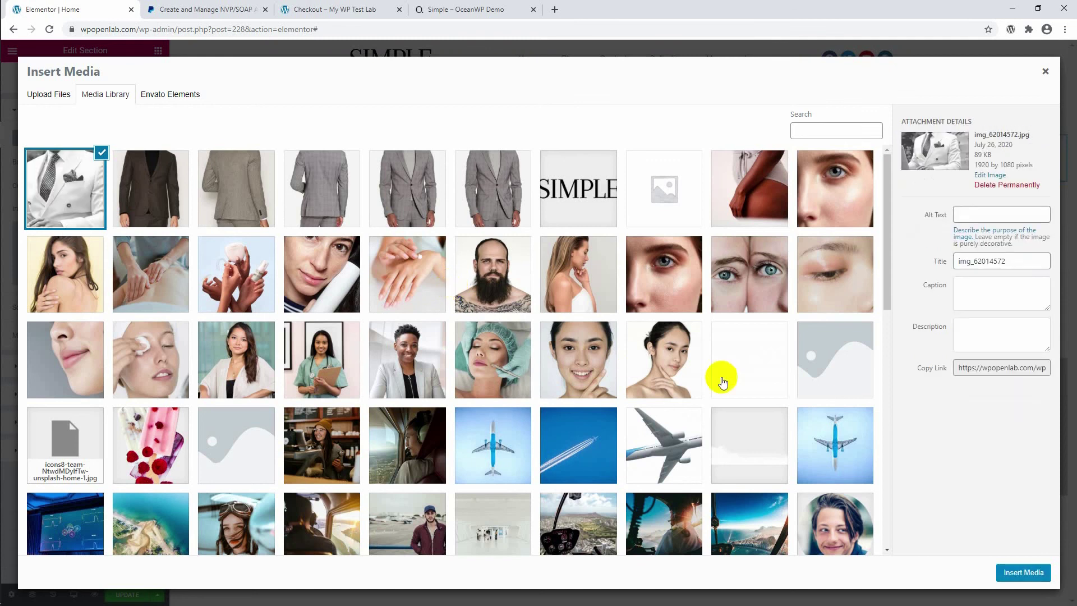
Insert img_62014572.jpg as the outer section's background image.
left_click(1017, 573)
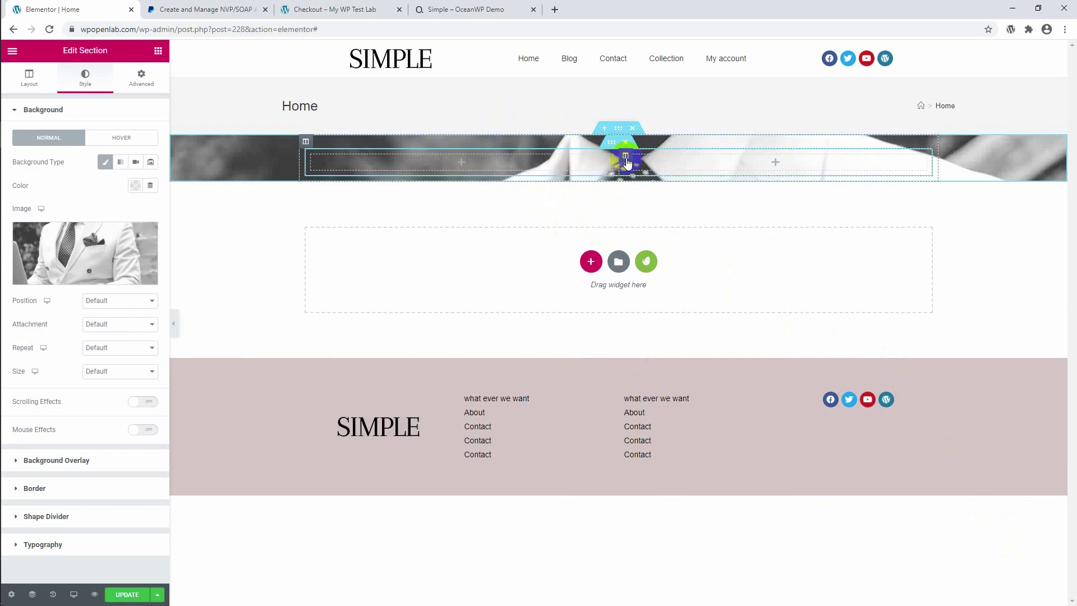
Add a new column to the two-column inner section.
right_click(626, 161)
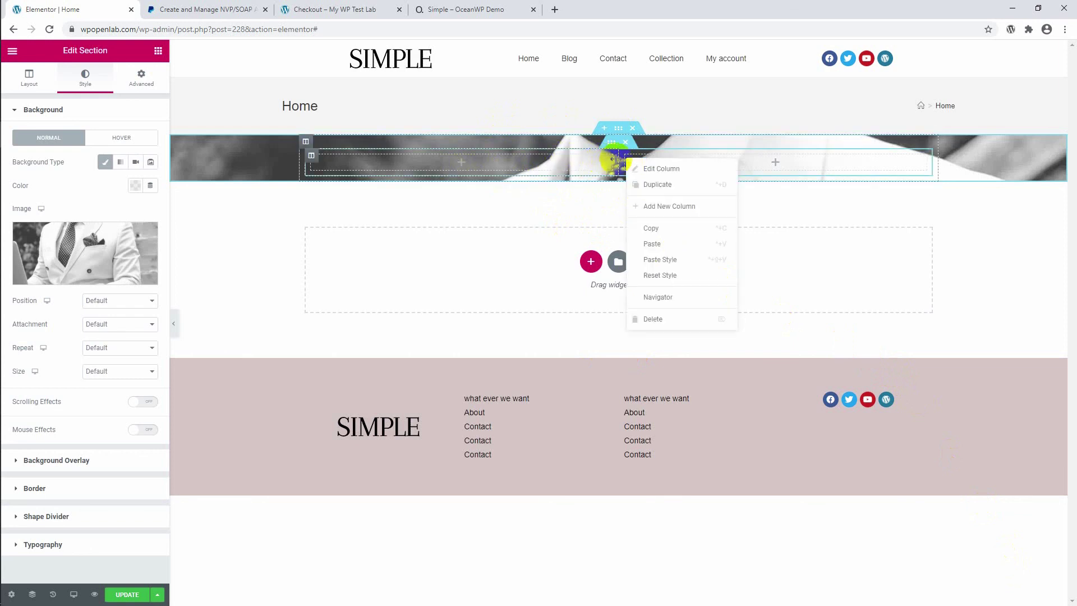
left_click(625, 158)
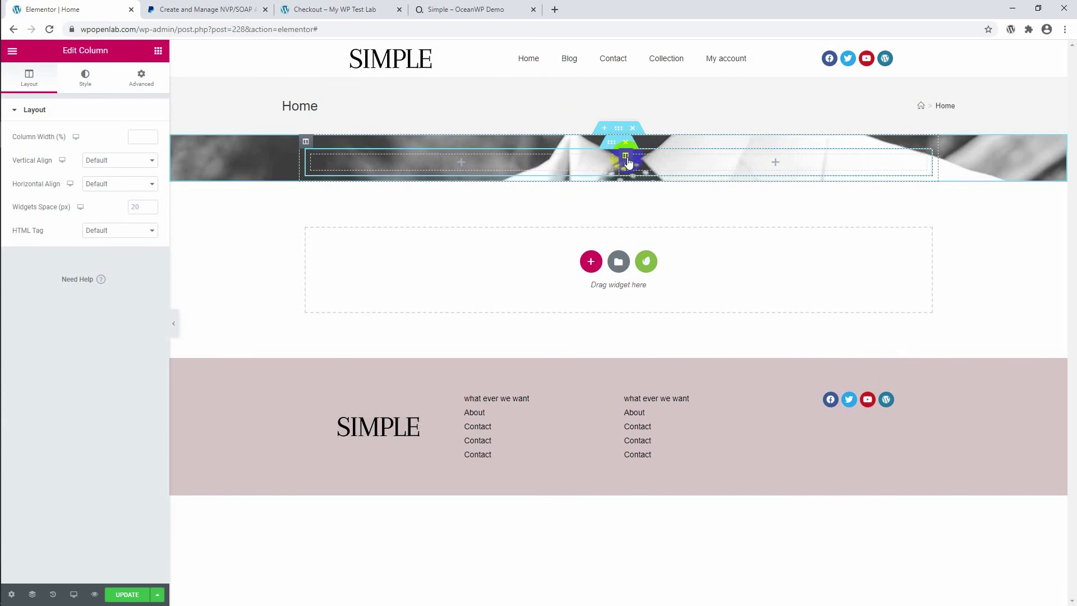
right_click(626, 157)
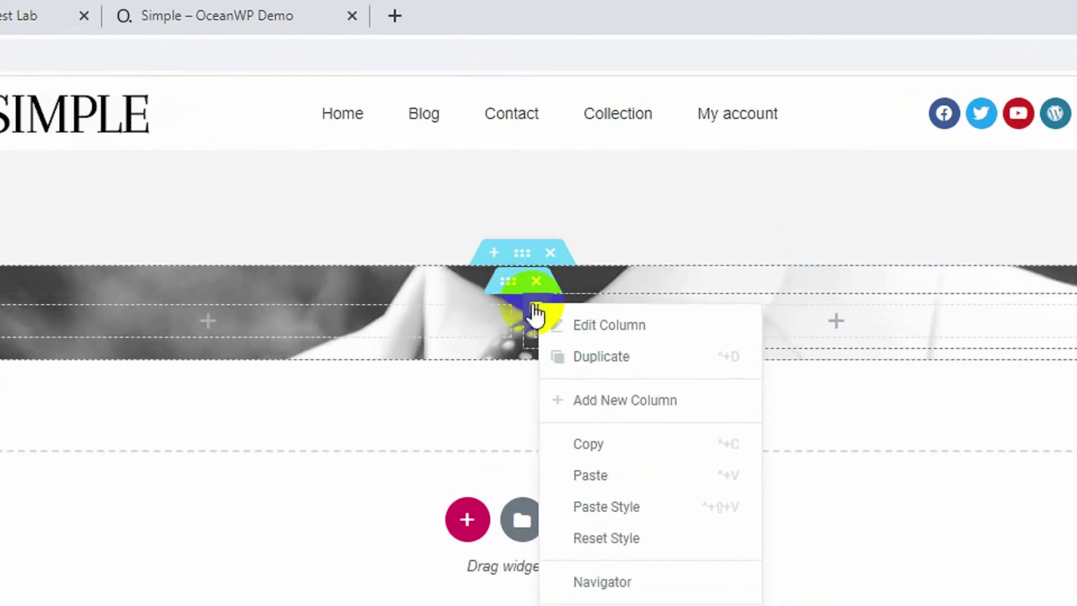
left_click(611, 159)
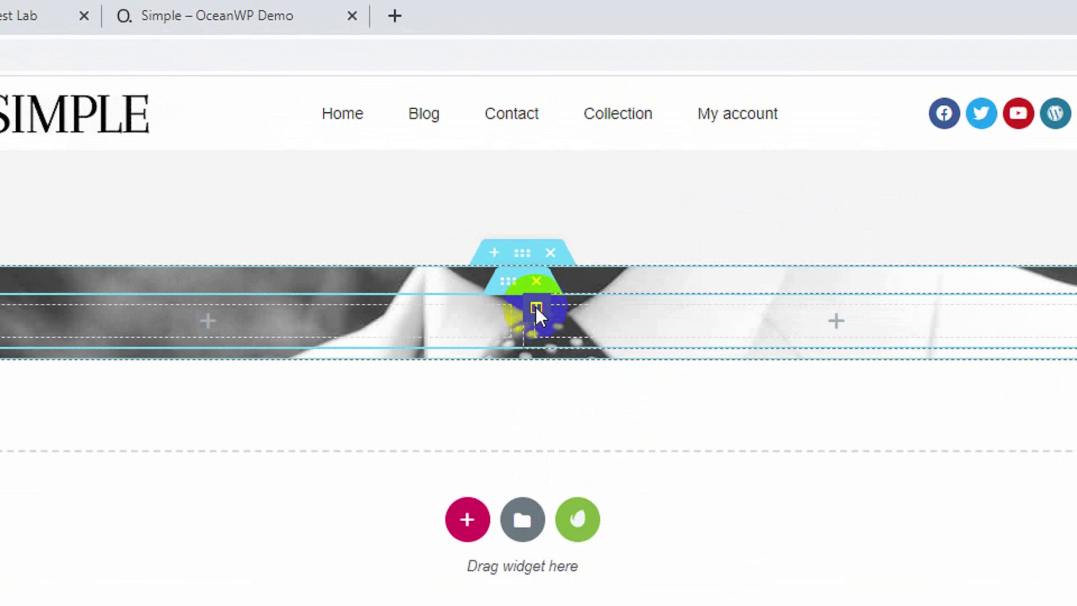
right_click(536, 312)
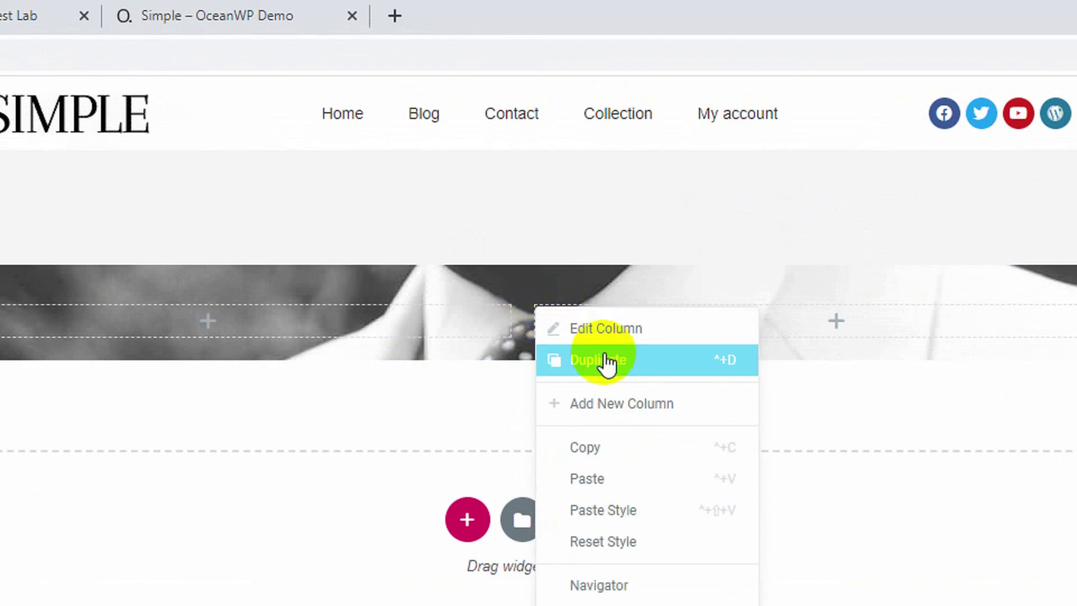
left_click(635, 405)
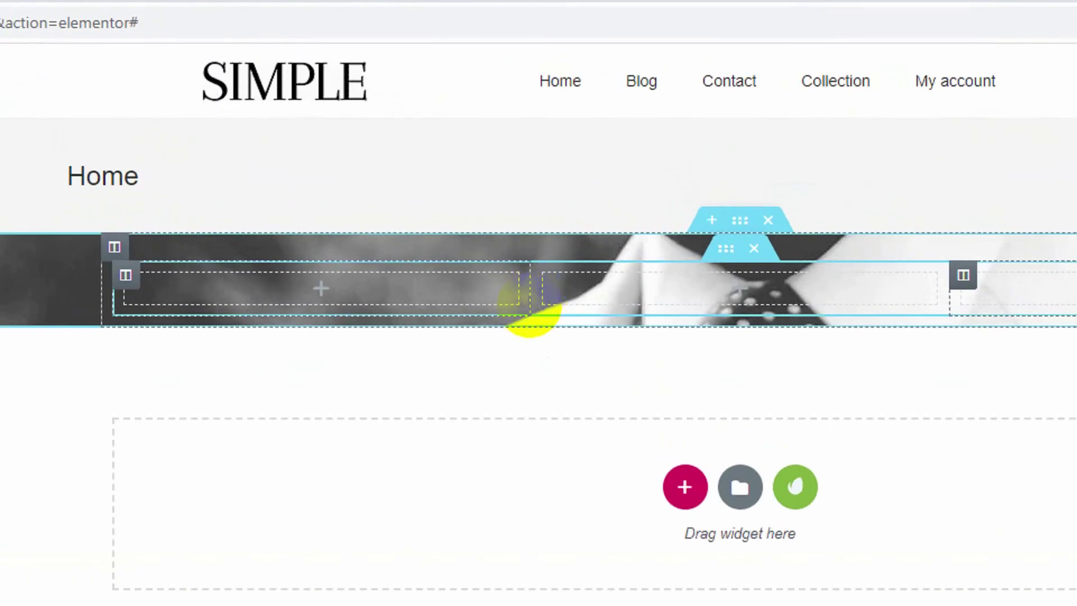
Resize the inner section's columns freehand so that the middle column is wider than the outer two.
left_click_drag(530, 305, 435, 319)
left_click_drag(932, 307, 1036, 317)
left_click_drag(867, 318, 864, 318)
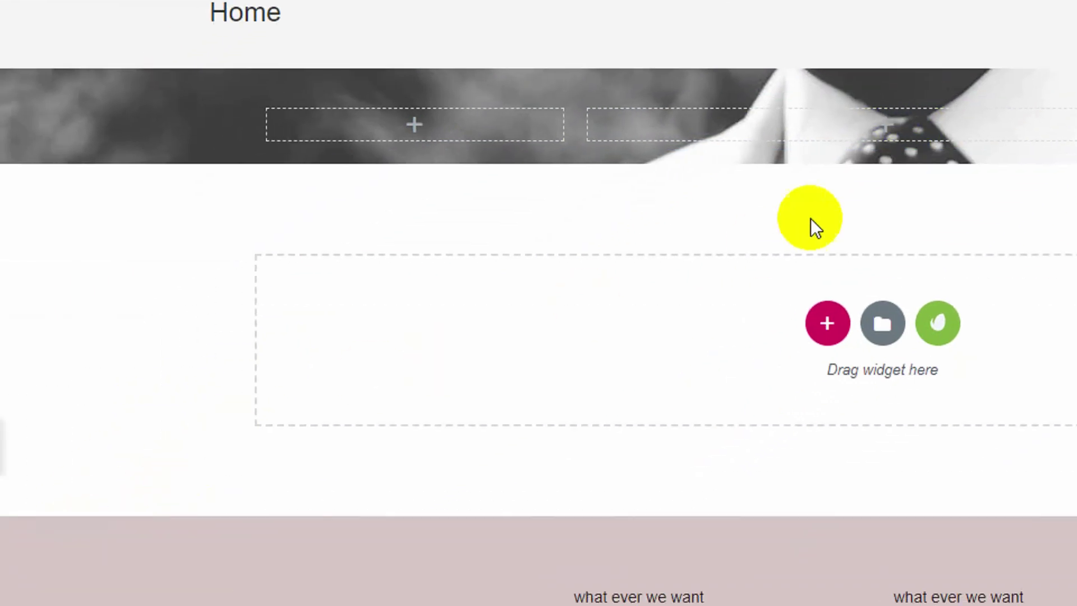
Apply the 16, 66, 16 column structure to the inner section.
left_click(869, 92)
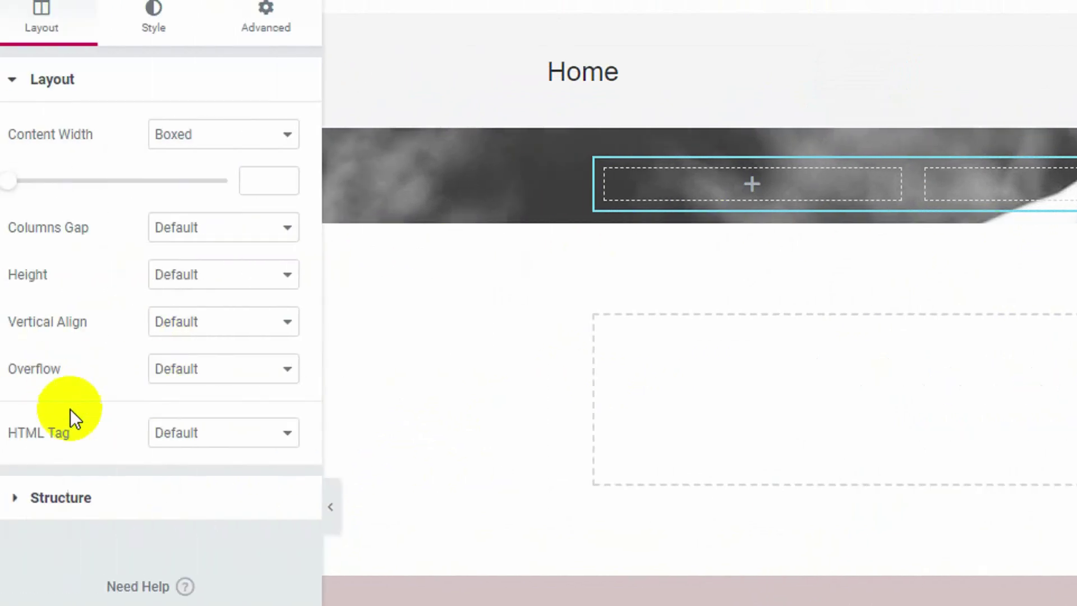
left_click(77, 501)
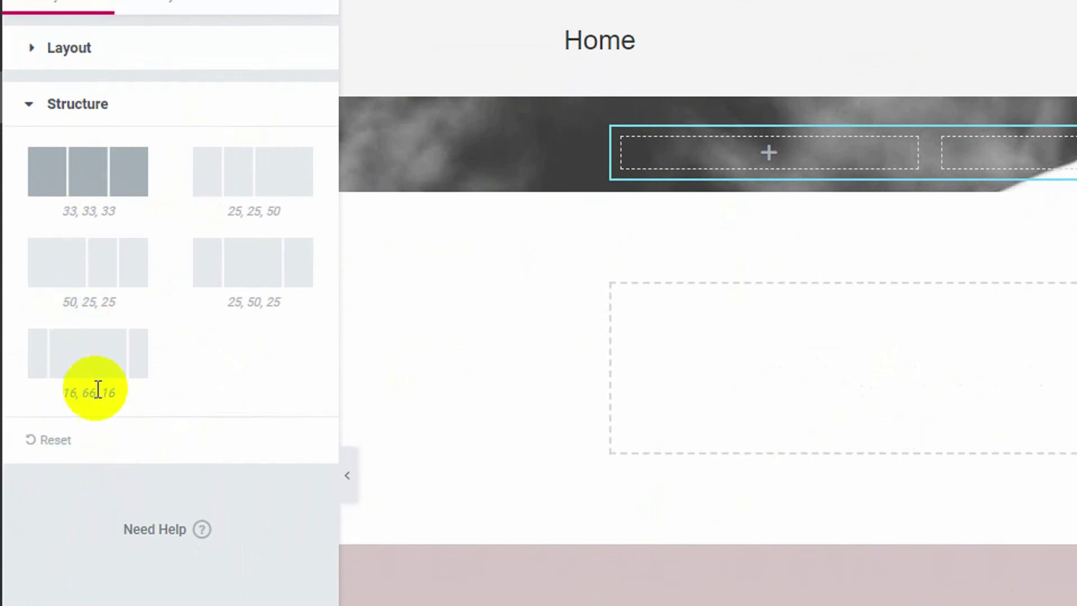
left_click(86, 363)
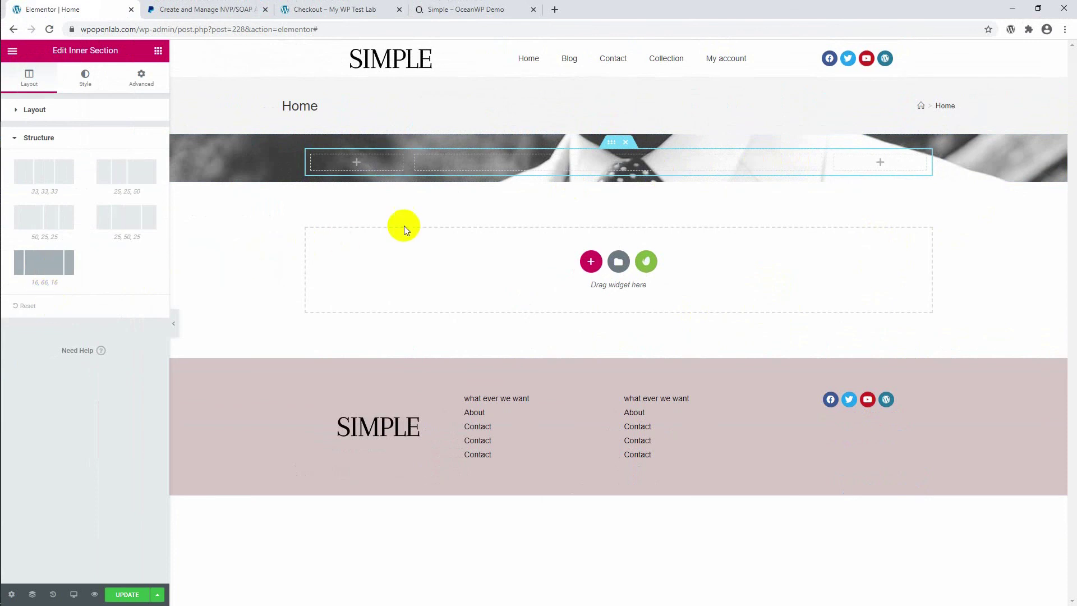
Add a Heading widget to the wide middle column of the inner section.
left_click(480, 162)
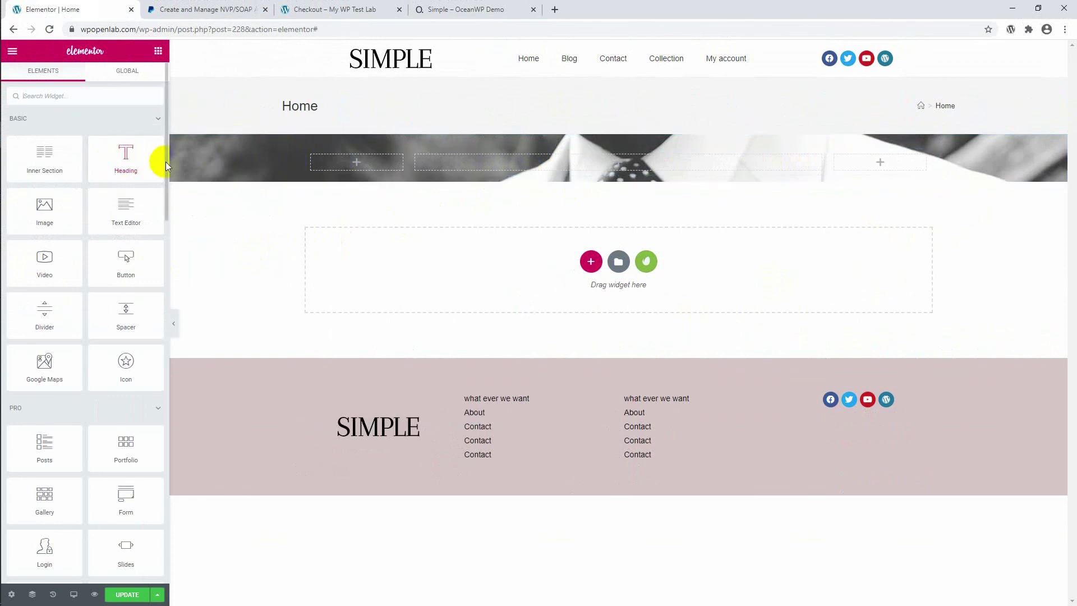
left_click_drag(127, 152, 482, 158)
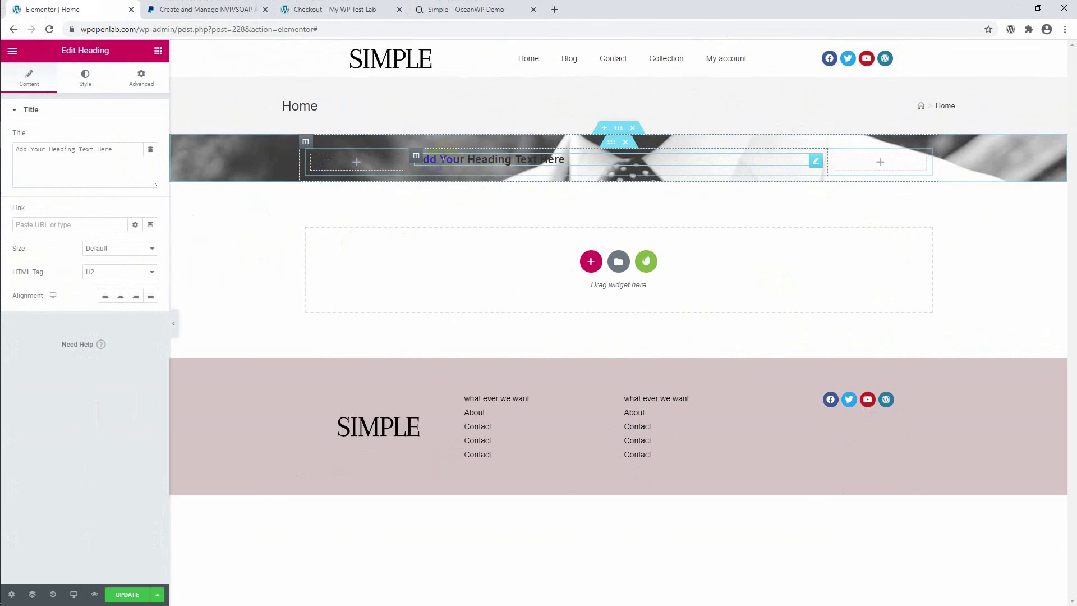
left_click(285, 163)
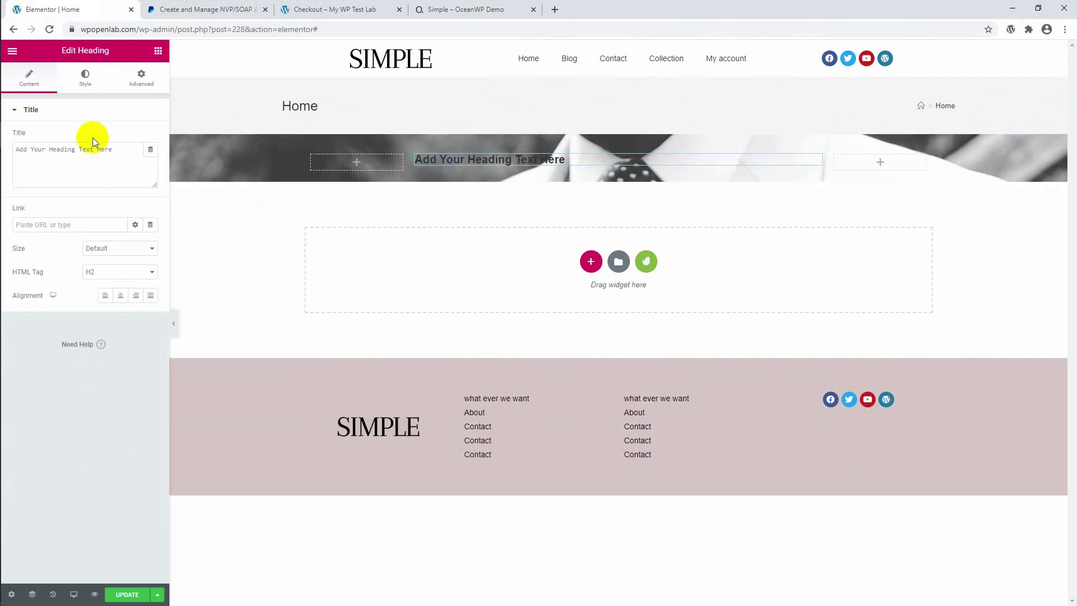
left_click(439, 157)
Set the heading's text color to white (#FFFFFF).
left_click(83, 79)
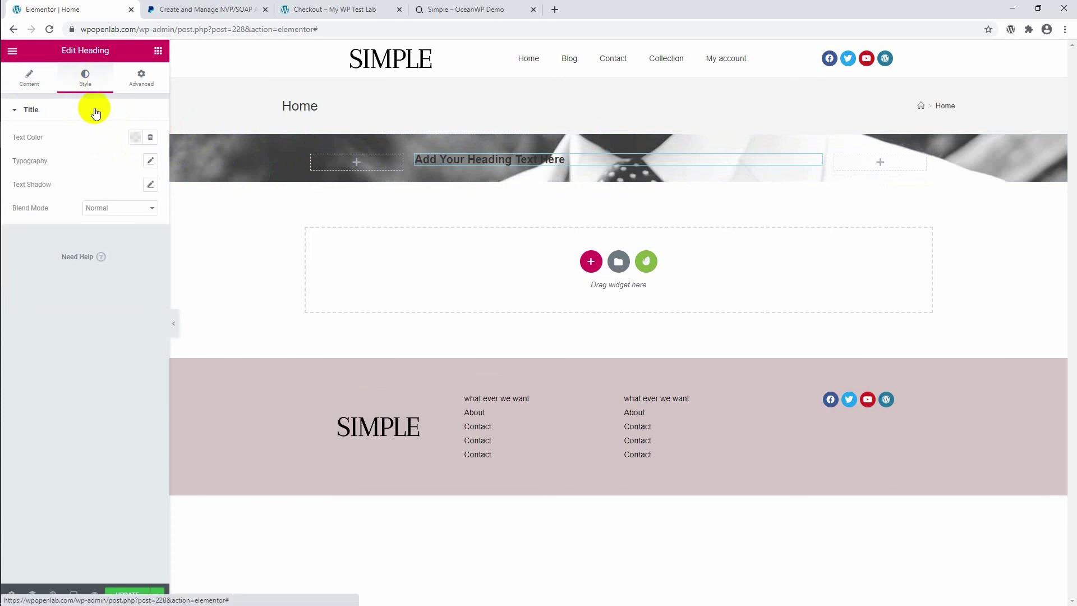
left_click(135, 137)
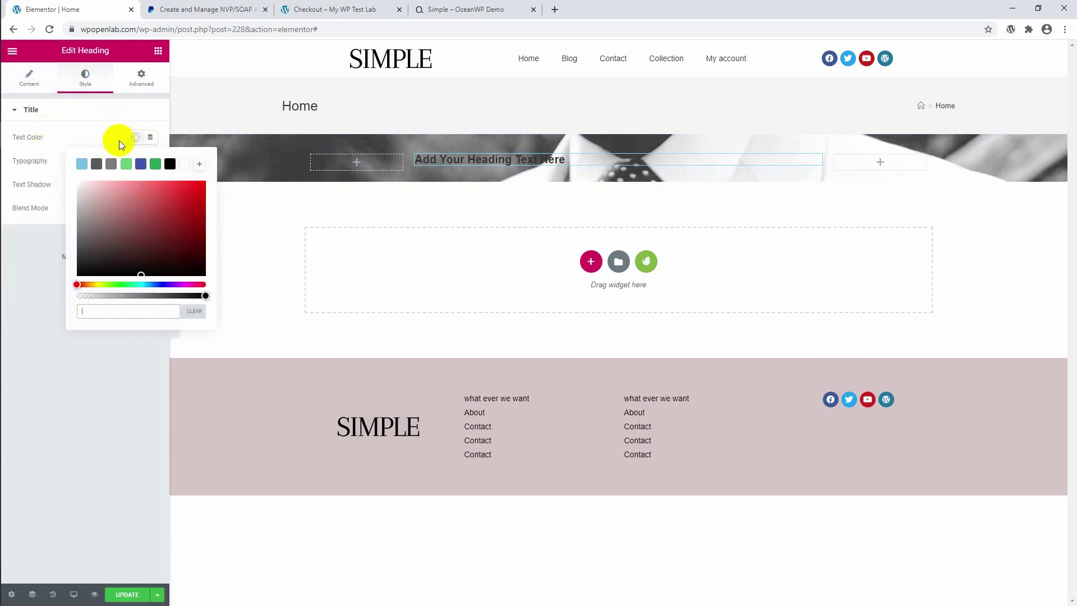
left_click(185, 163)
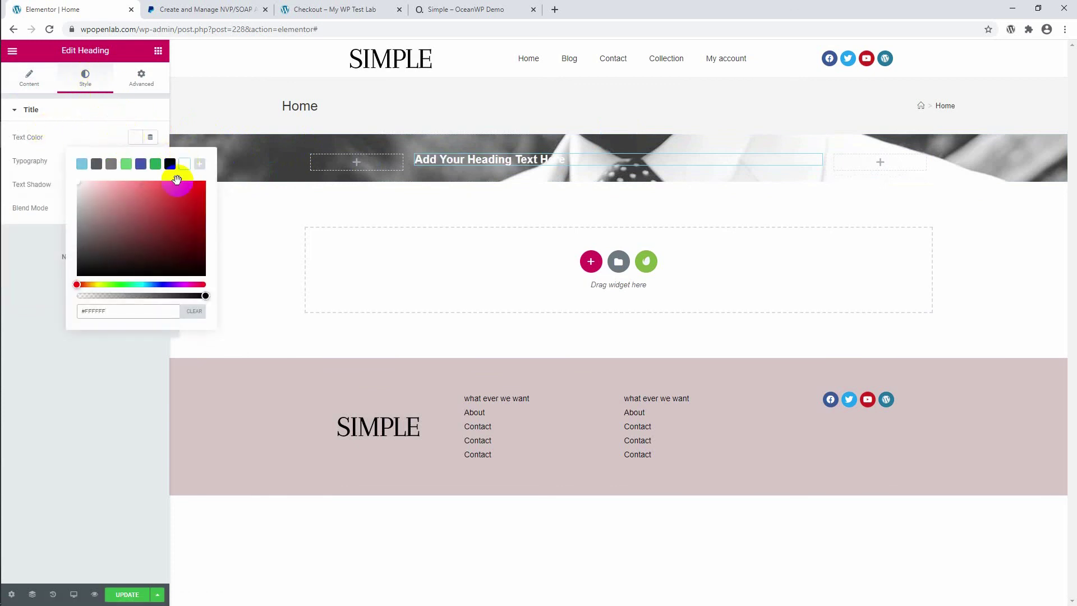
left_click(63, 275)
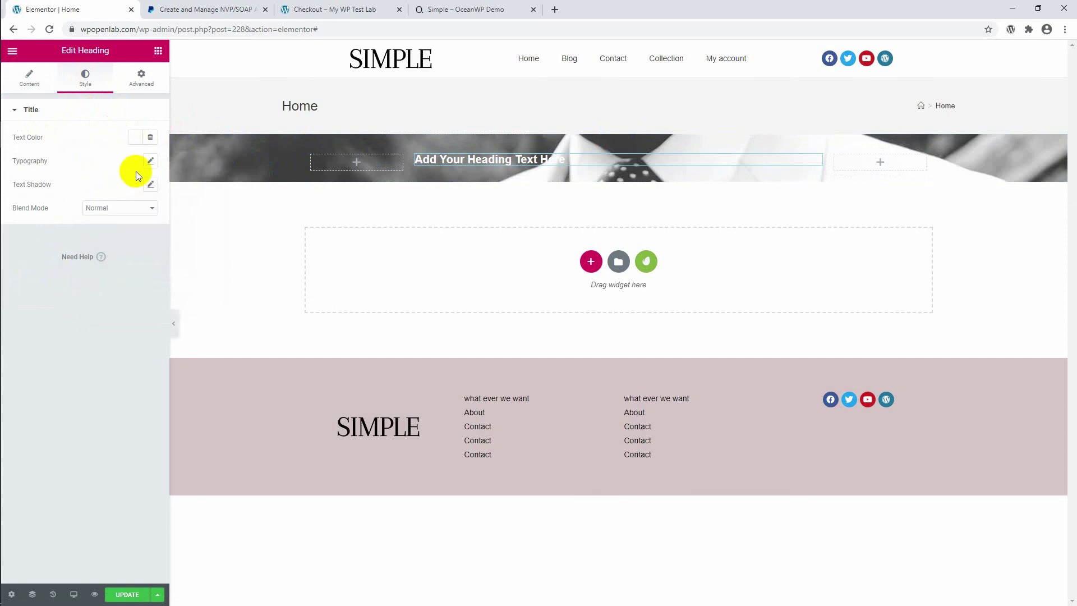
Set the heading's font family to Montserrat and its size to 45 px.
left_click(150, 161)
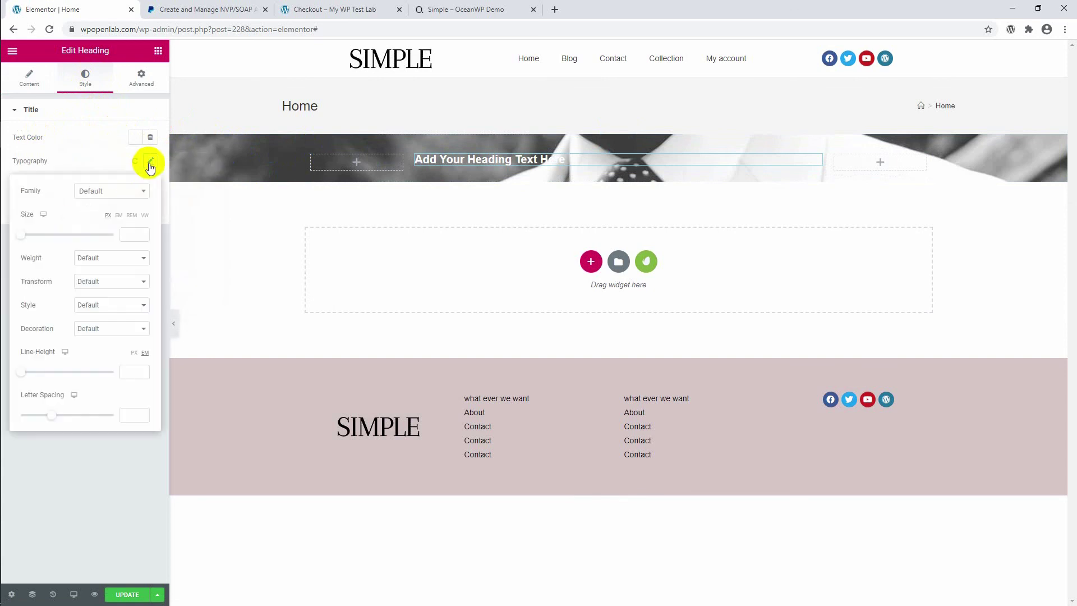
left_click(102, 194)
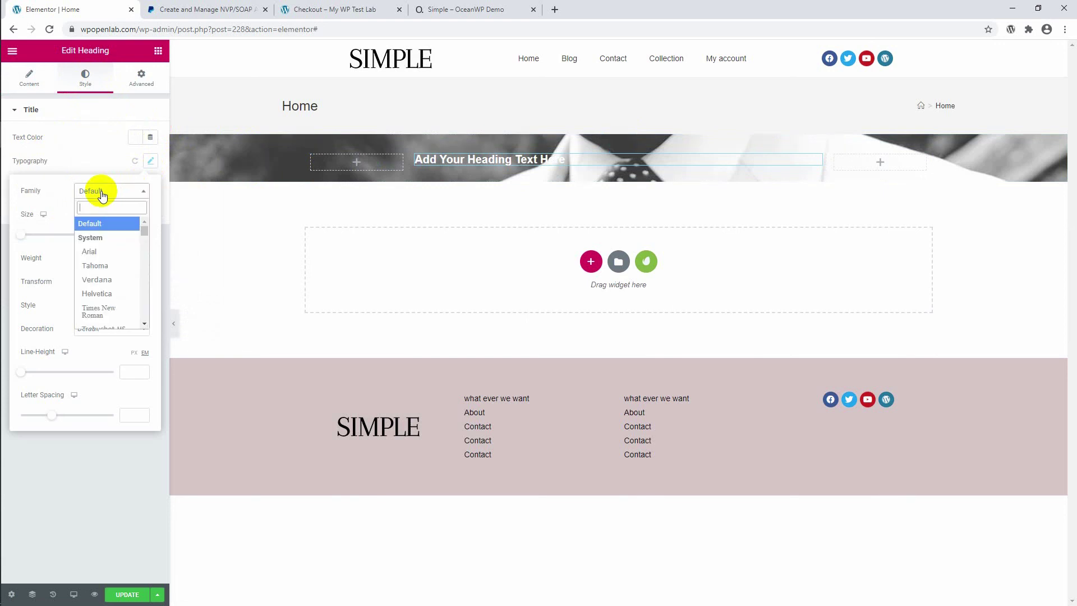
type("mont")
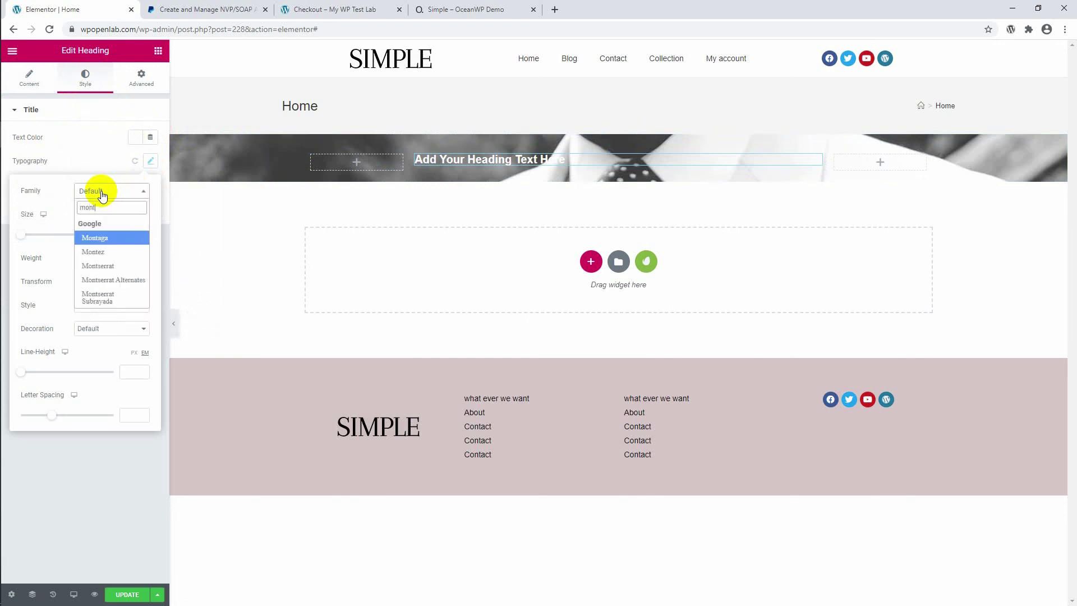
left_click(120, 265)
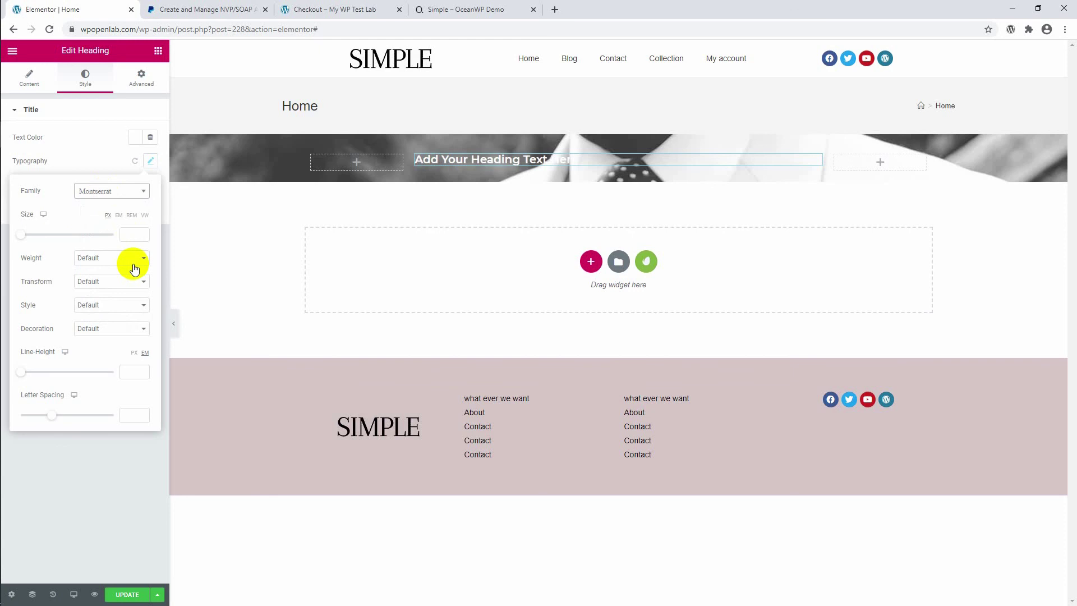
left_click(130, 234)
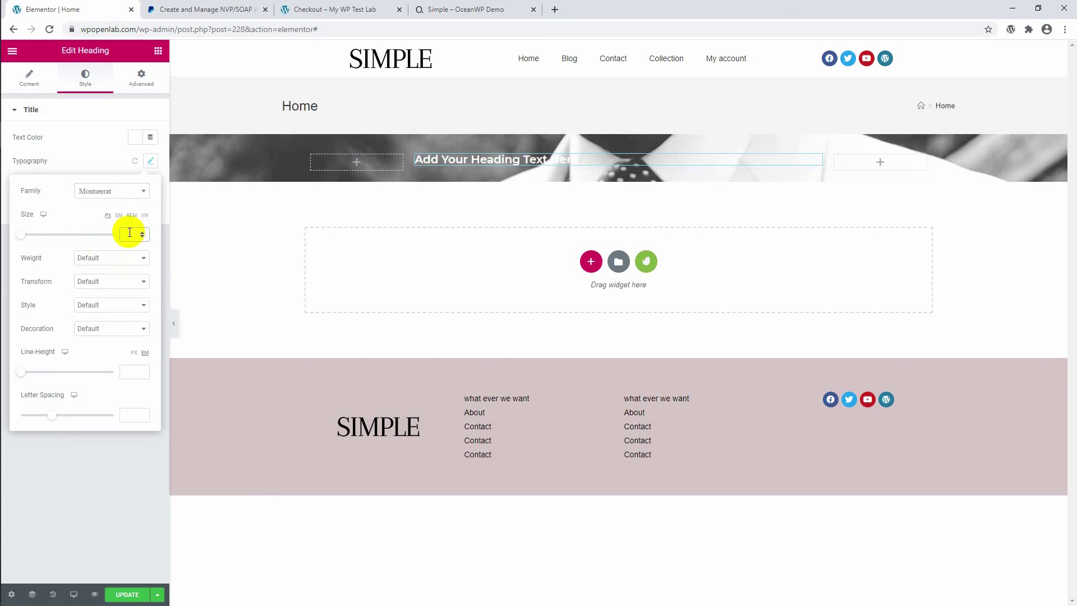
type("45")
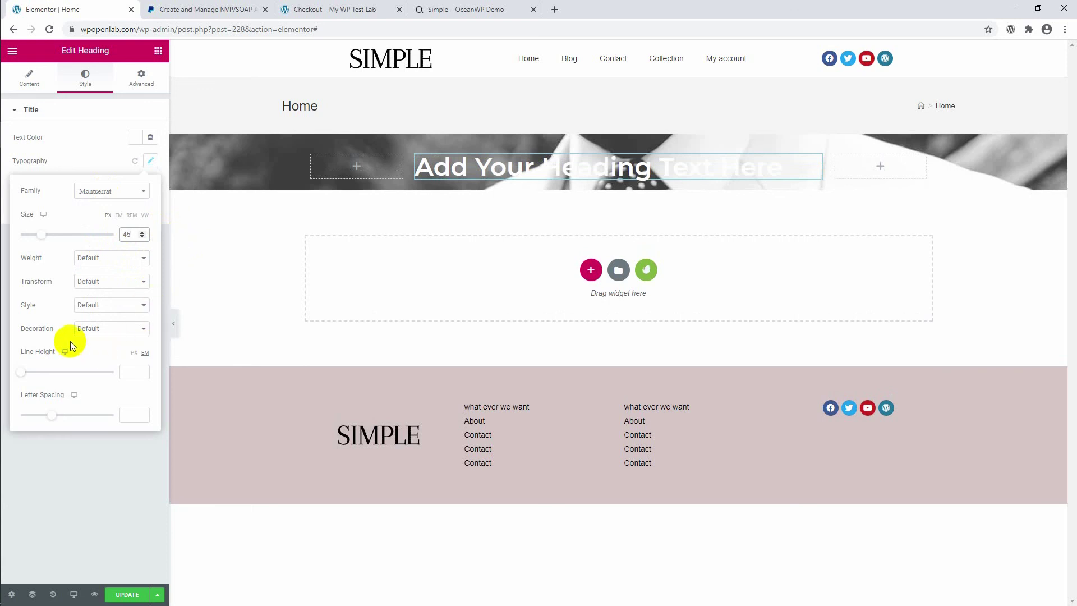
Set the heading's text transform to Uppercase and its weight to Bold.
left_click(100, 290)
left_click(95, 302)
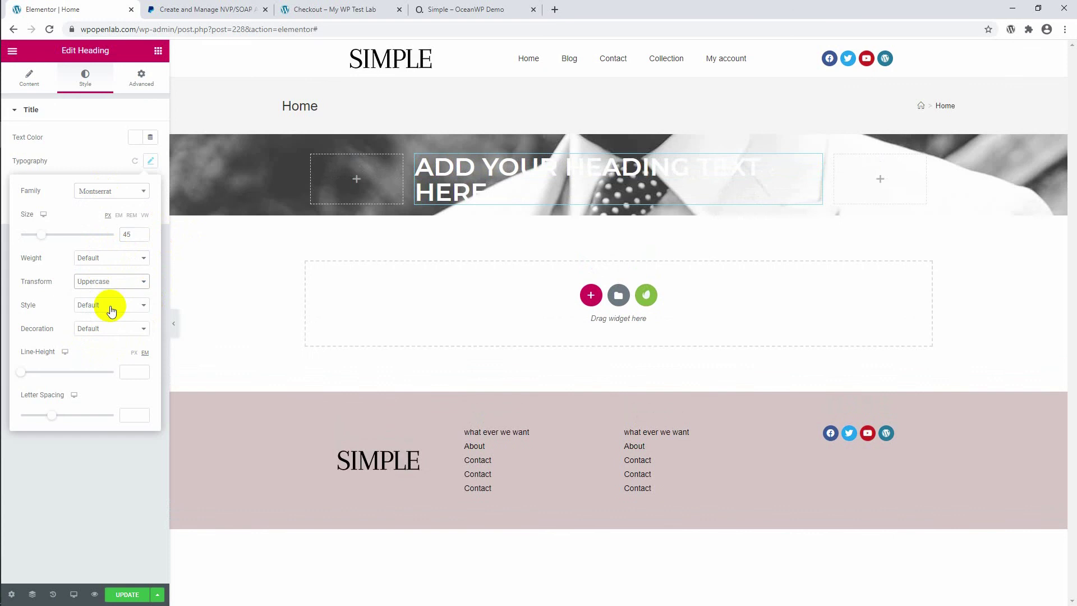
left_click(107, 259)
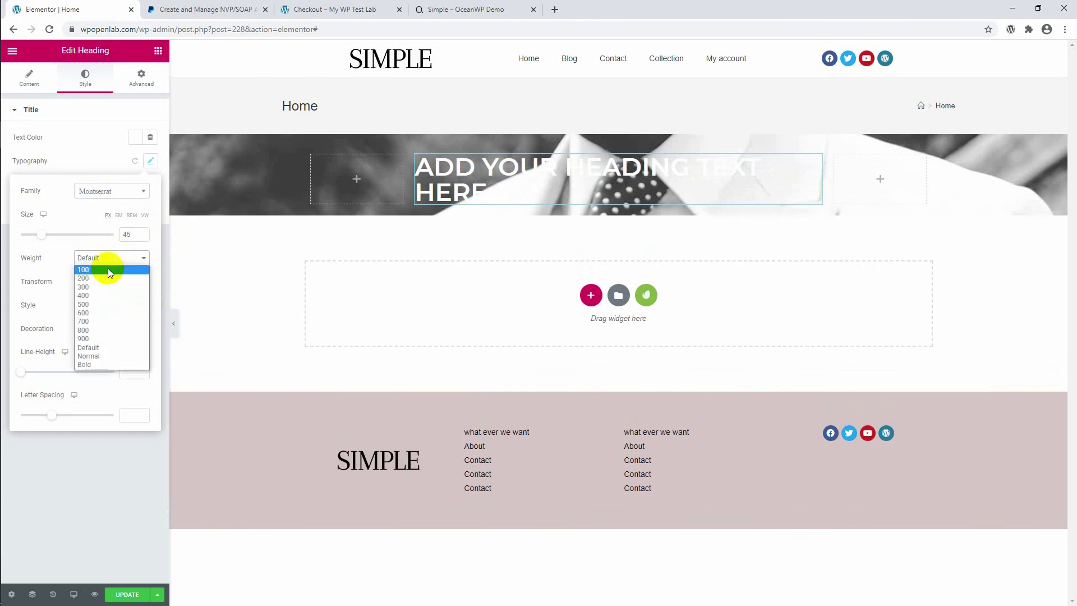
left_click(102, 365)
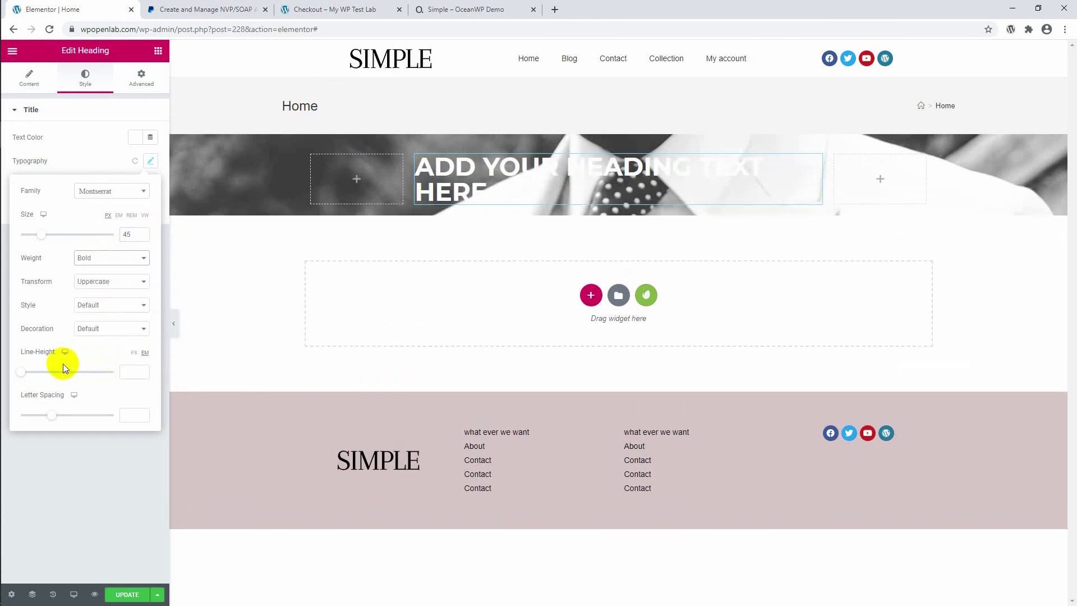
Set the heading's line height to 1.2 em and reduce its font size to 41 px.
left_click(124, 371)
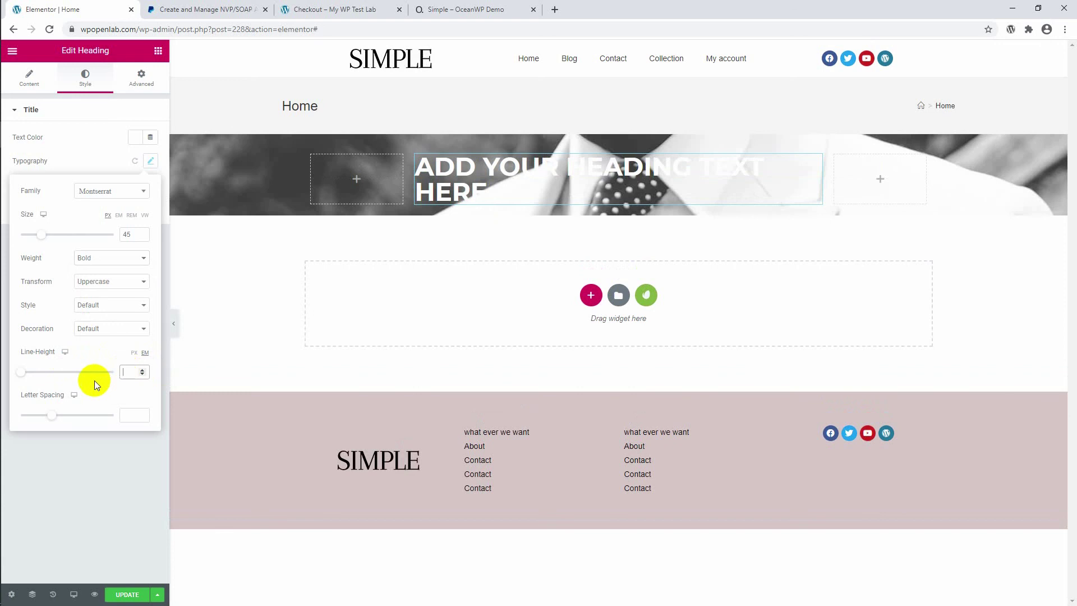
type("1.5")
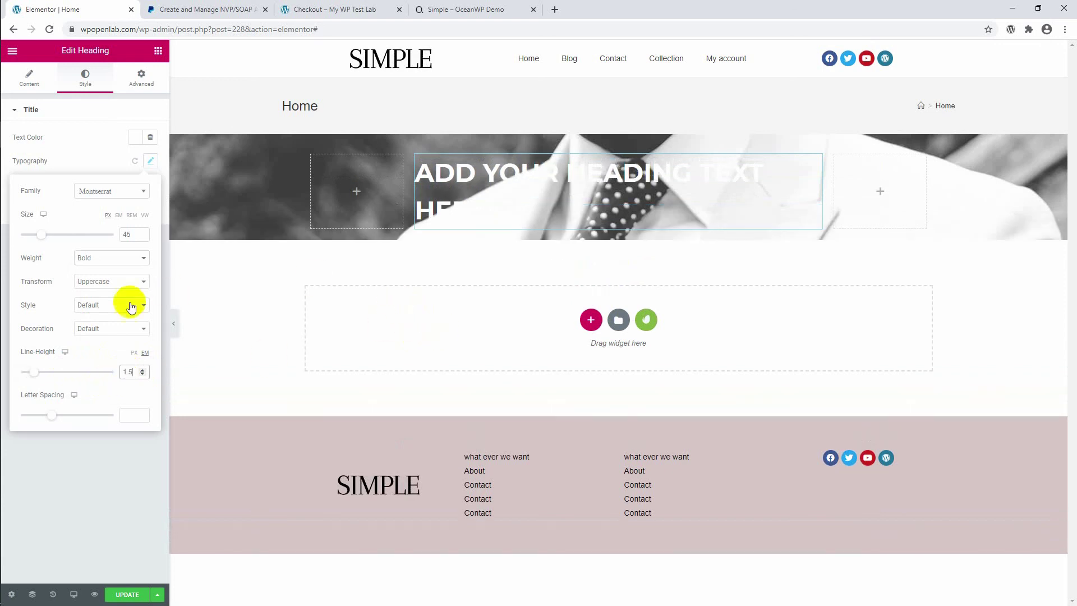
left_click(143, 374)
left_click(143, 374)
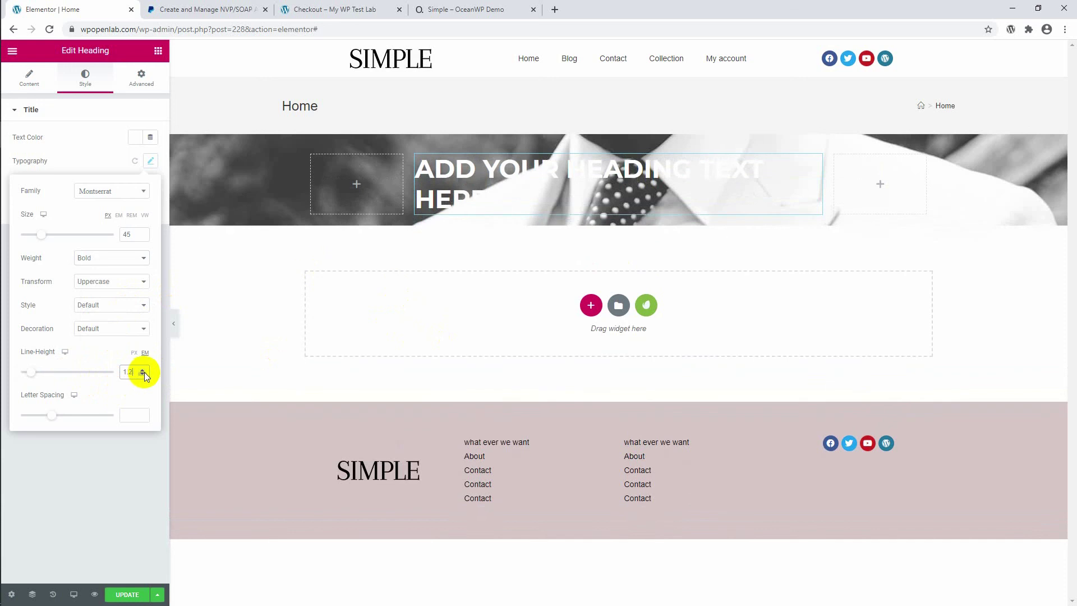
left_click(433, 185)
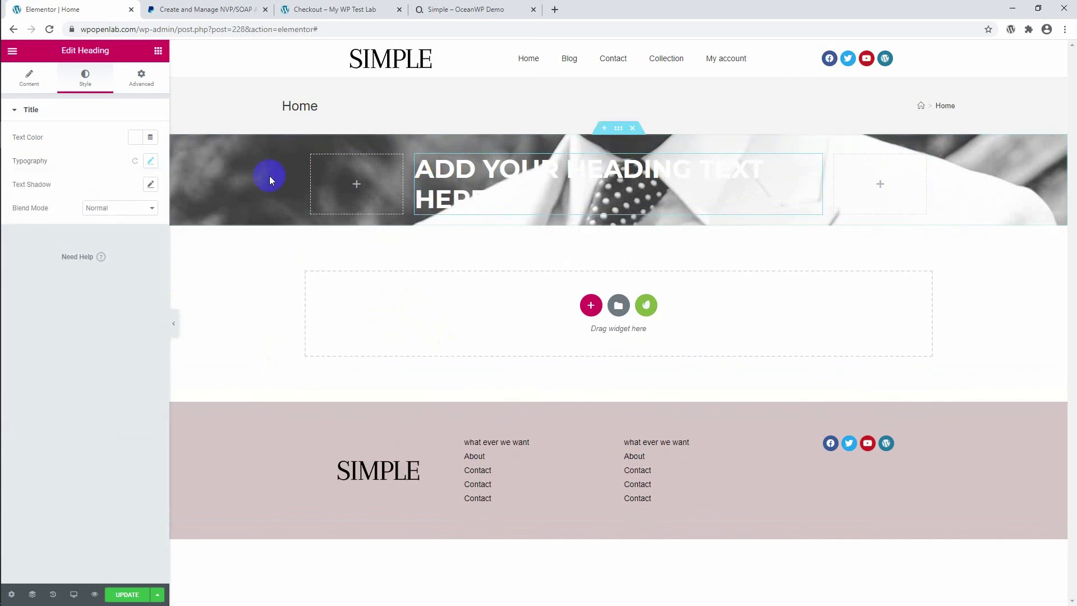
left_click(150, 161)
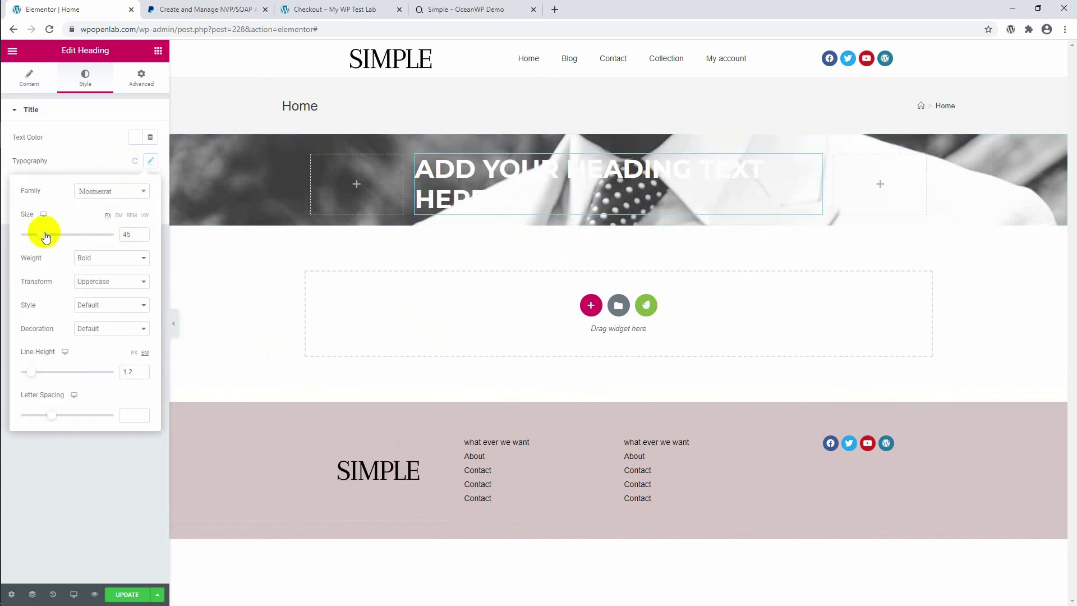
left_click_drag(42, 233, 40, 237)
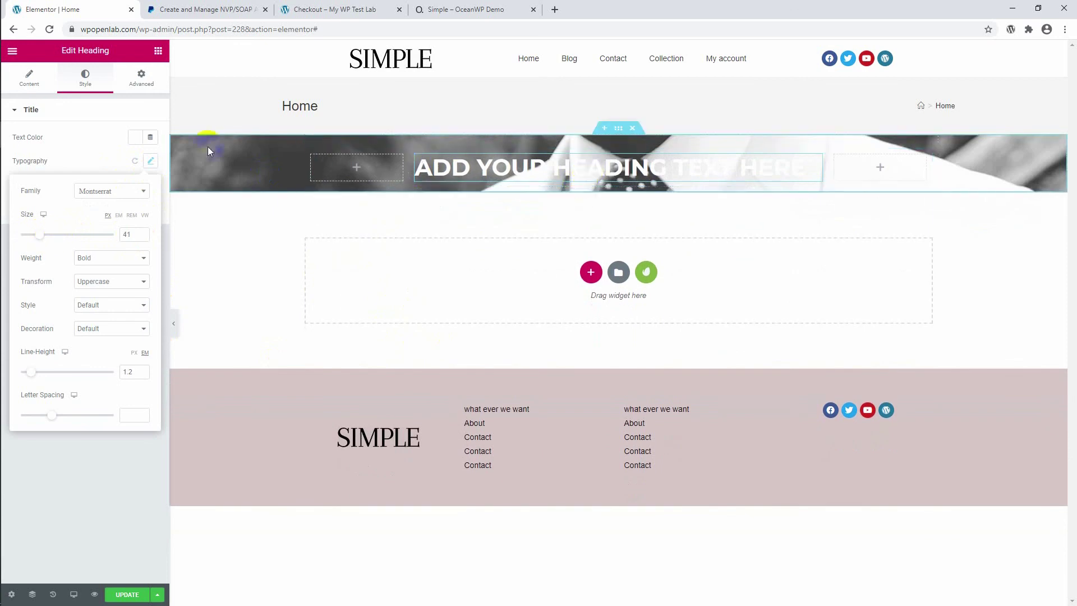
Duplicate the styled heading in the hero section's centre column.
left_click(158, 52)
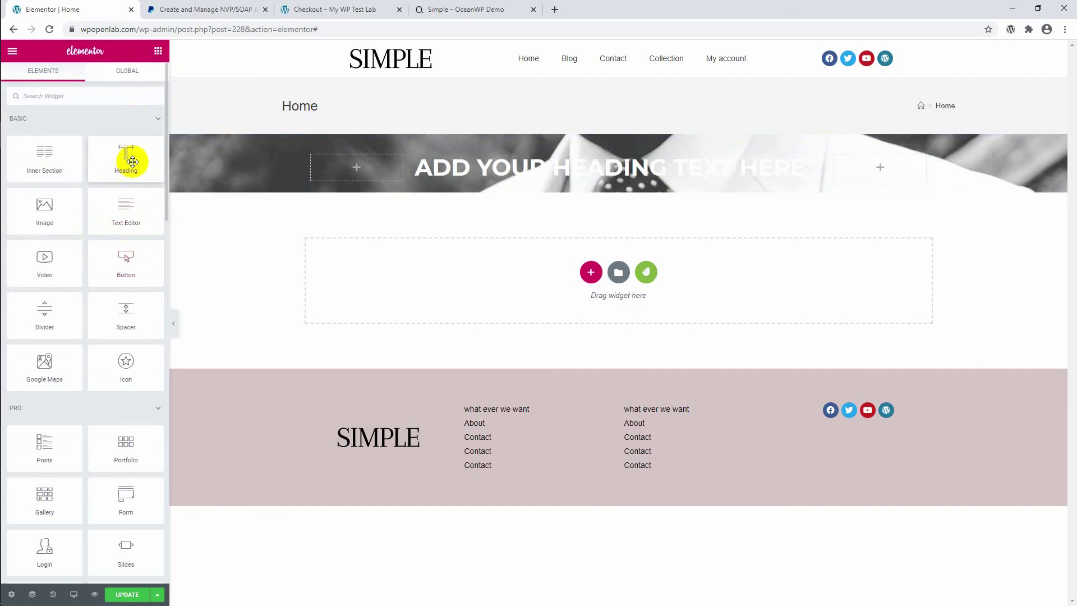
right_click(525, 170)
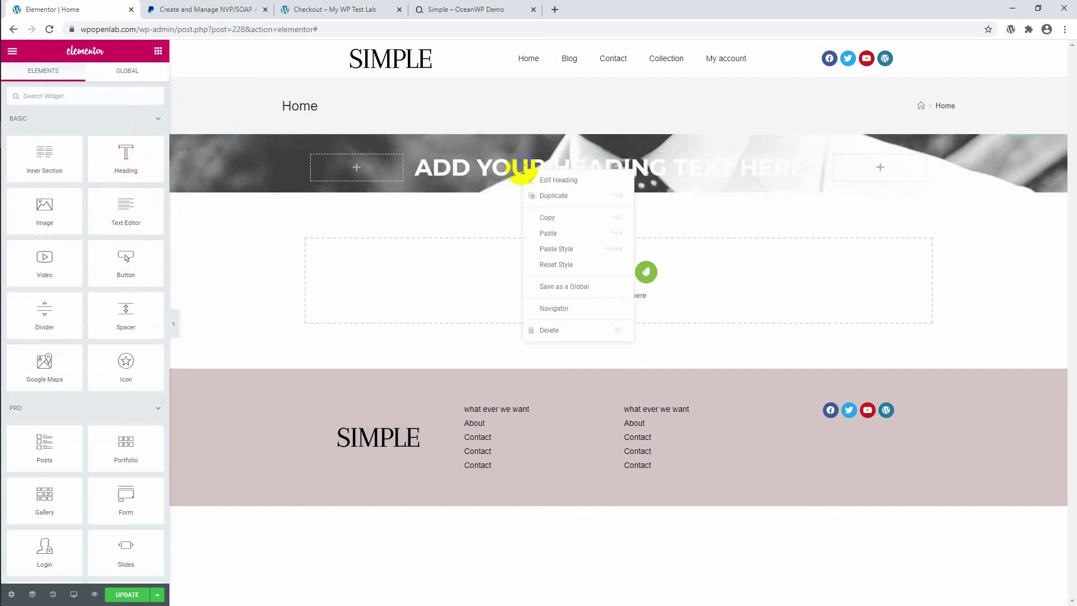
left_click(437, 223)
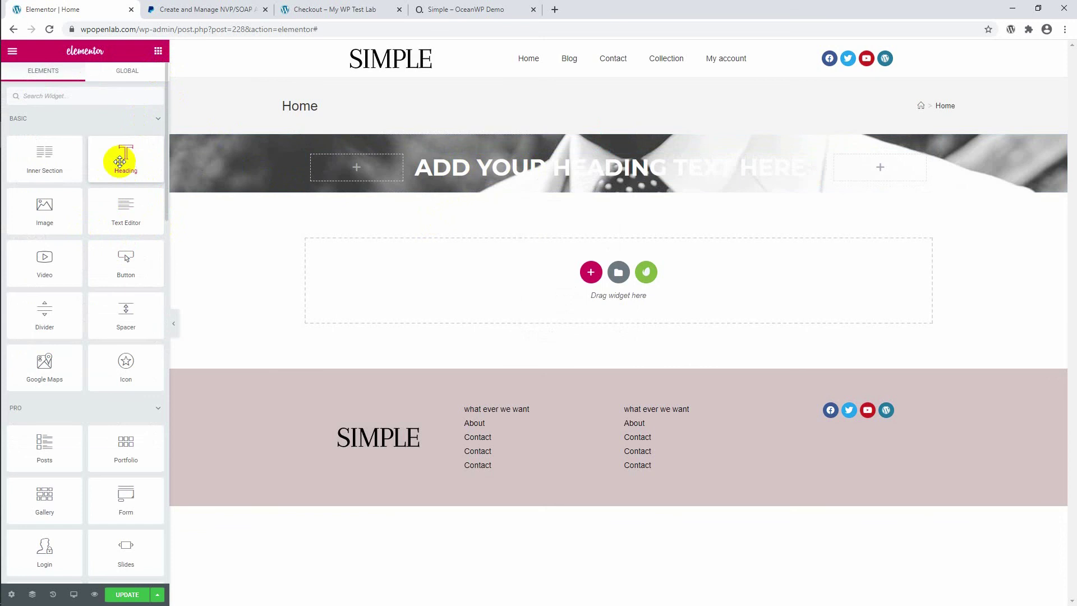
right_click(435, 171)
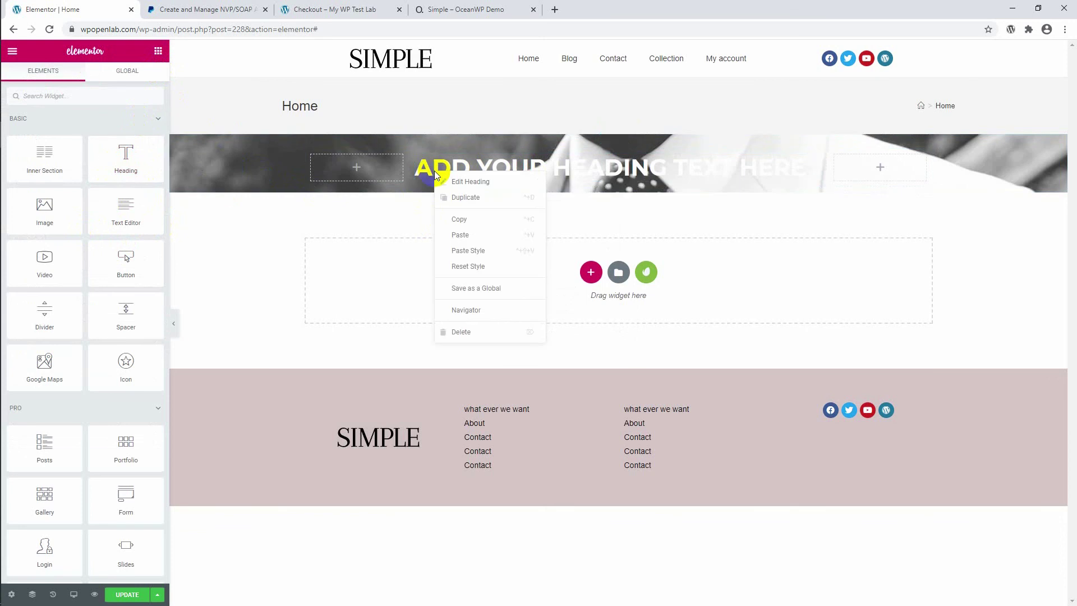
left_click(454, 195)
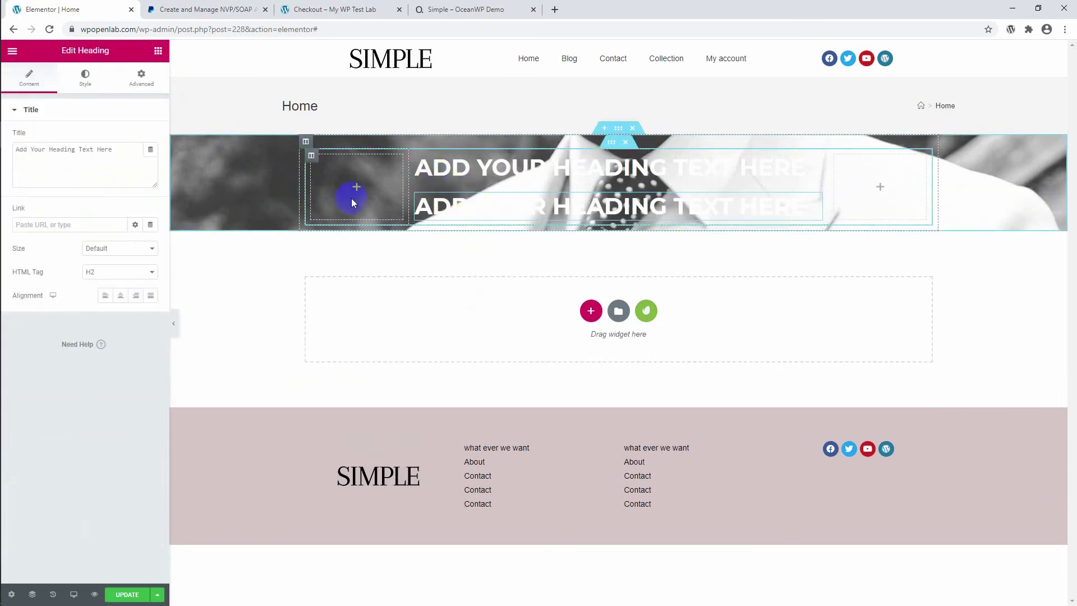
Reduce the duplicated heading's font size to 27 px.
left_click(87, 90)
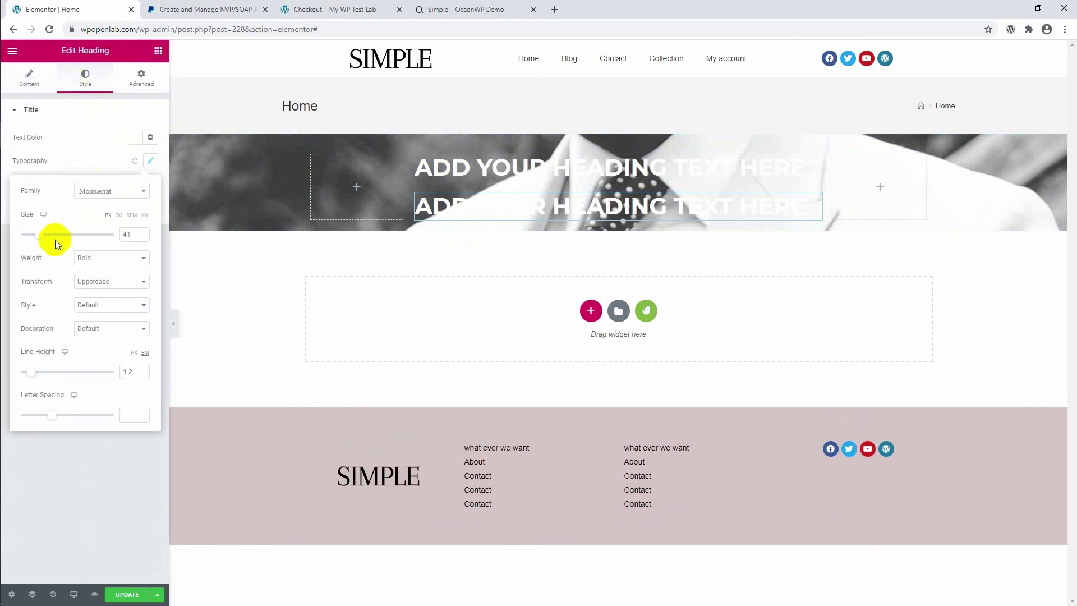
left_click_drag(43, 241, 37, 240)
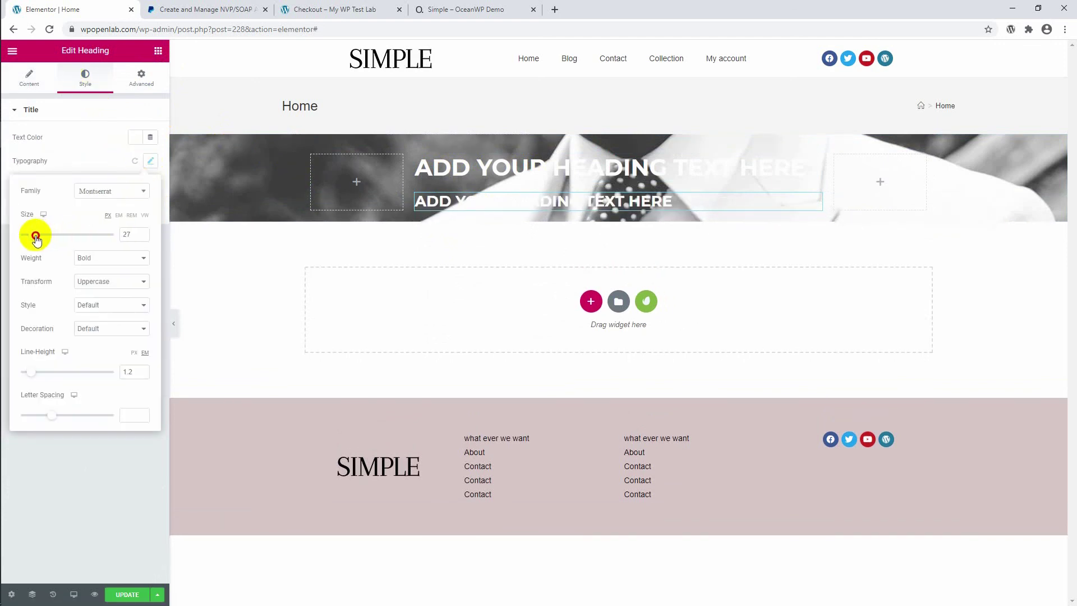
left_click(383, 255)
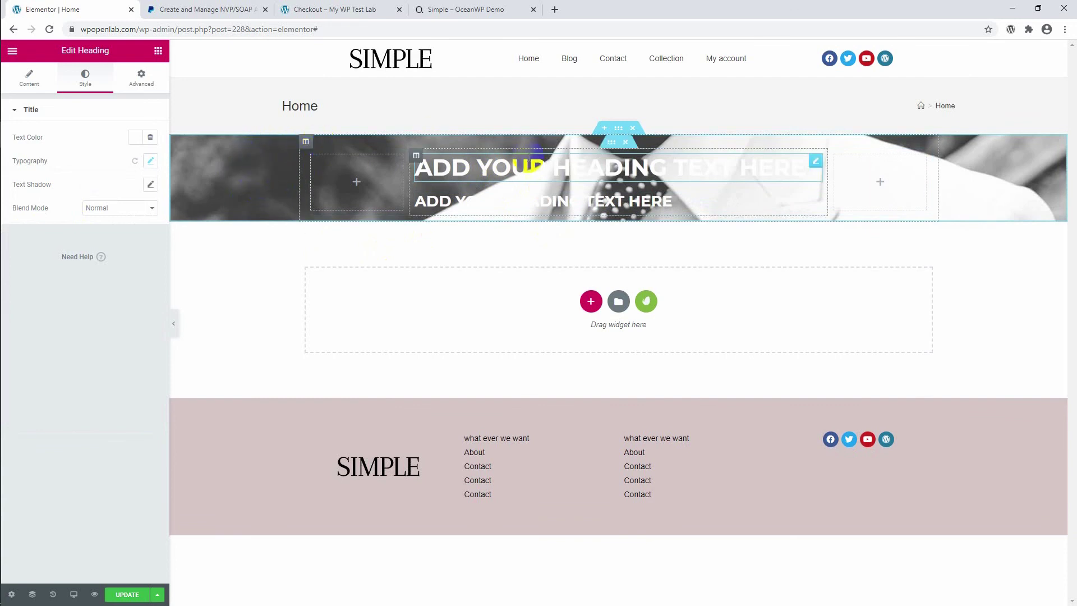
Give the hero section a classic background overlay in solid black (#000000).
left_click(618, 129)
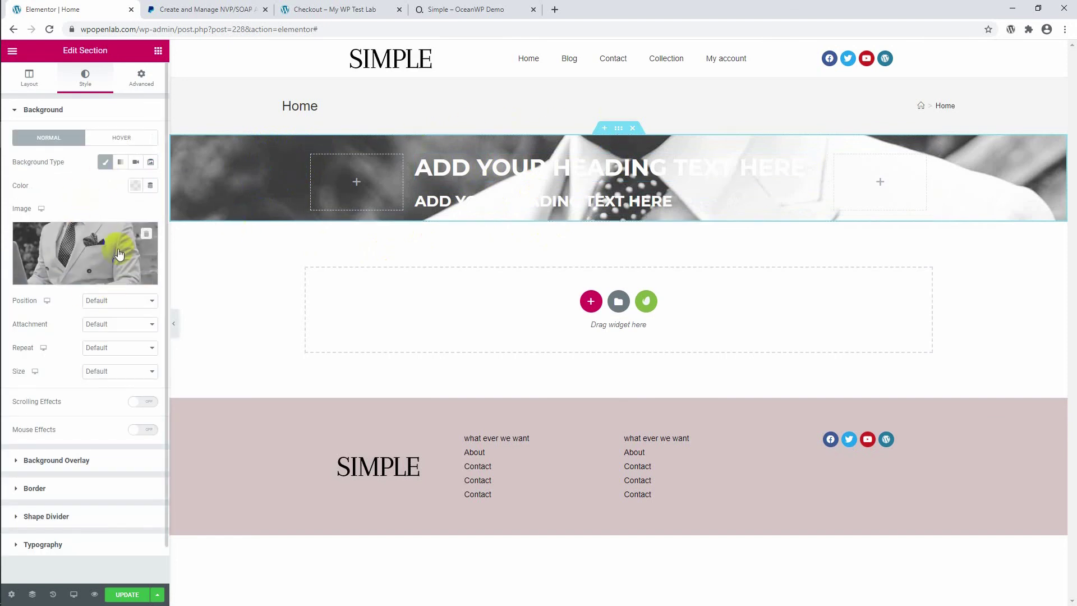
mouse_move(97, 265)
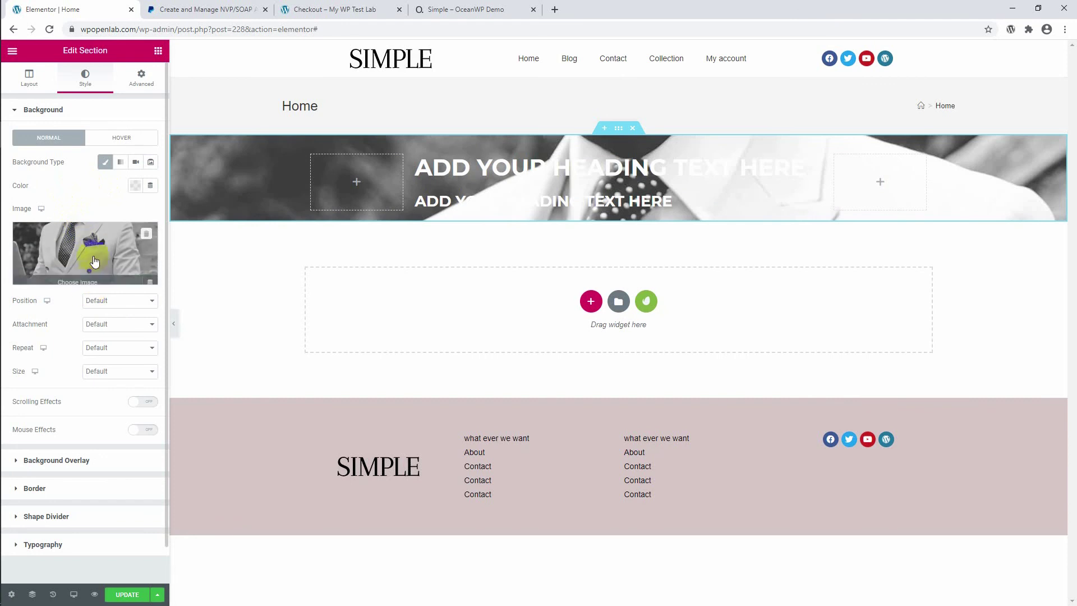
scroll(104, 219, "down", 1)
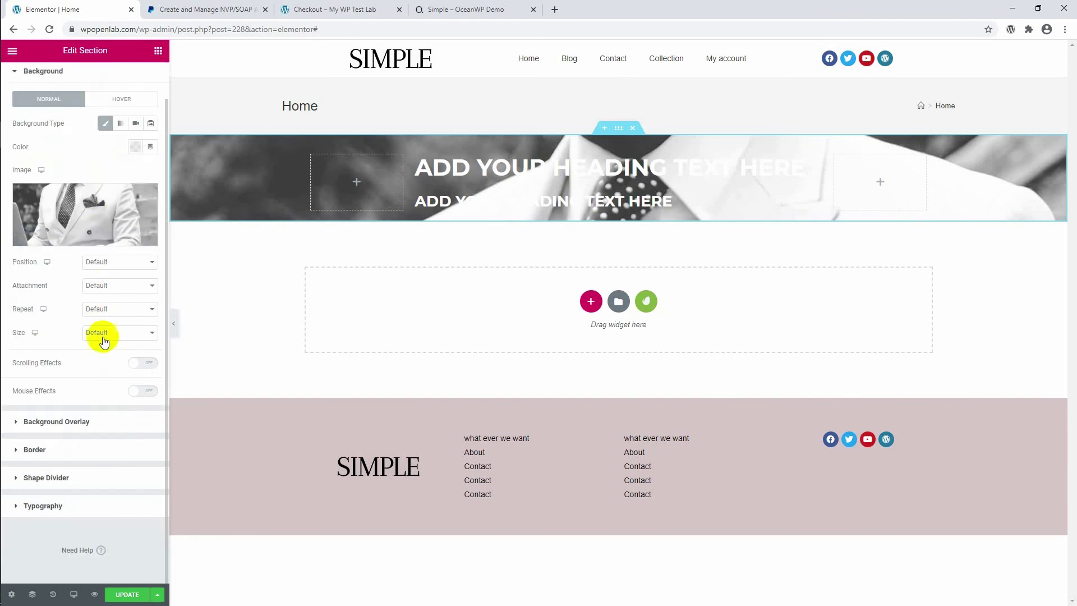
left_click(64, 427)
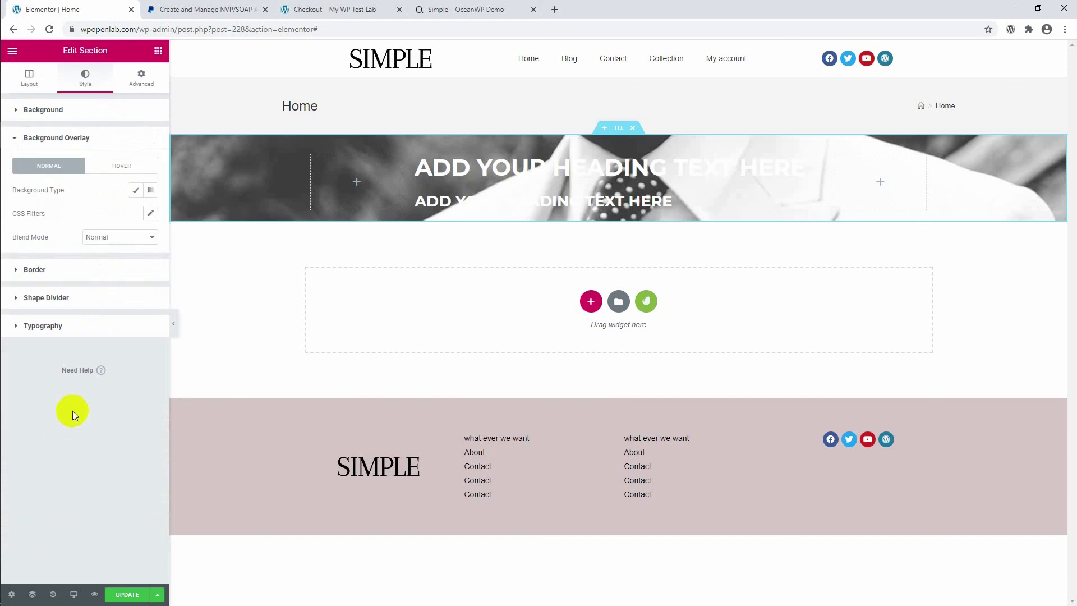
left_click(137, 191)
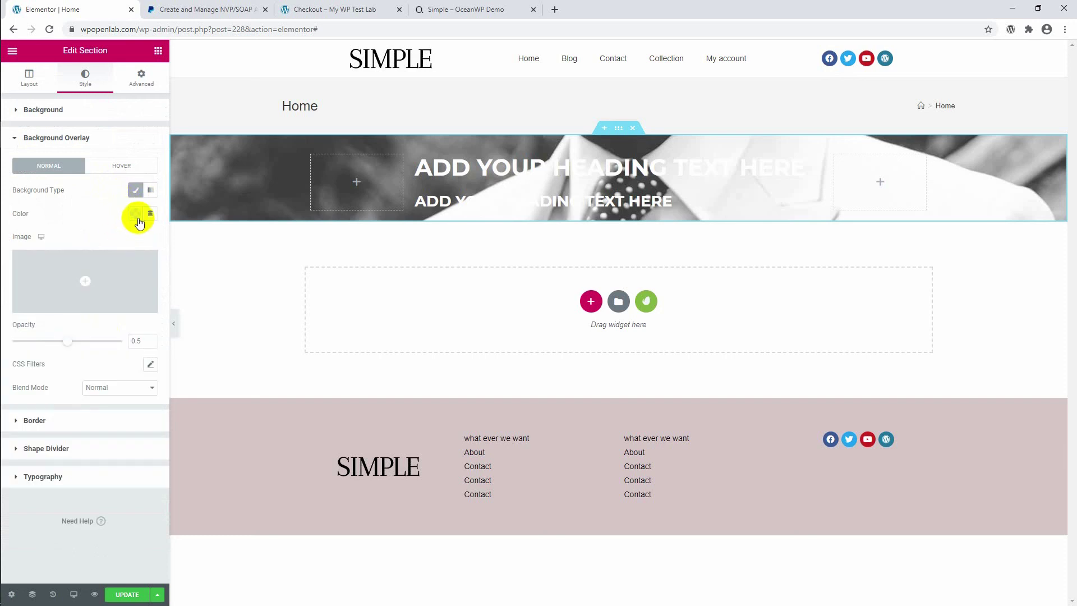
left_click(135, 213)
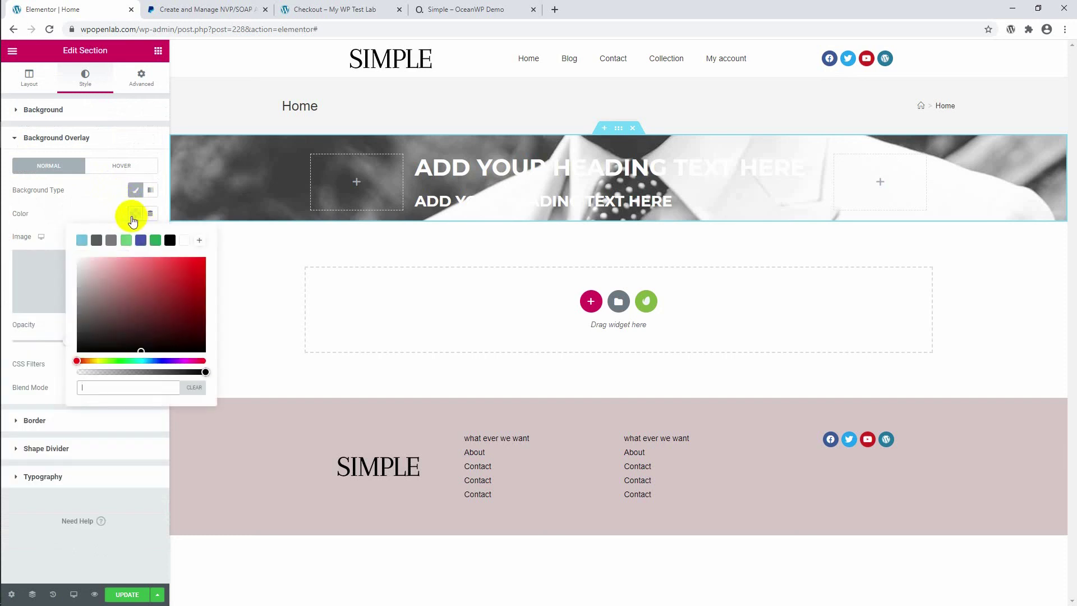
left_click(171, 244)
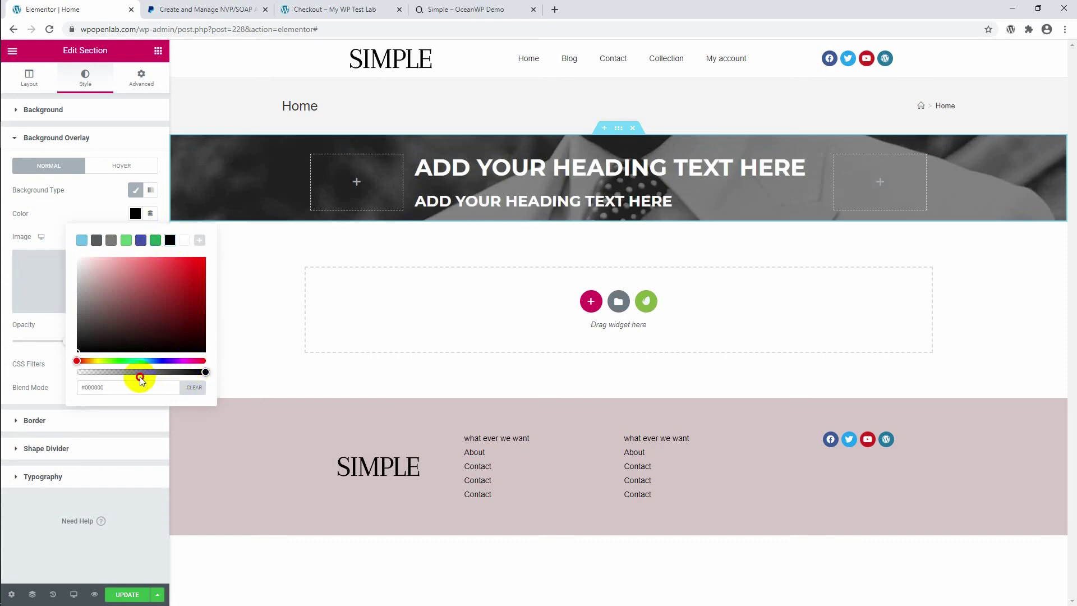
mouse_move(205, 372)
left_mouse_down()
mouse_move(110, 369)
mouse_move(206, 373)
left_mouse_up()
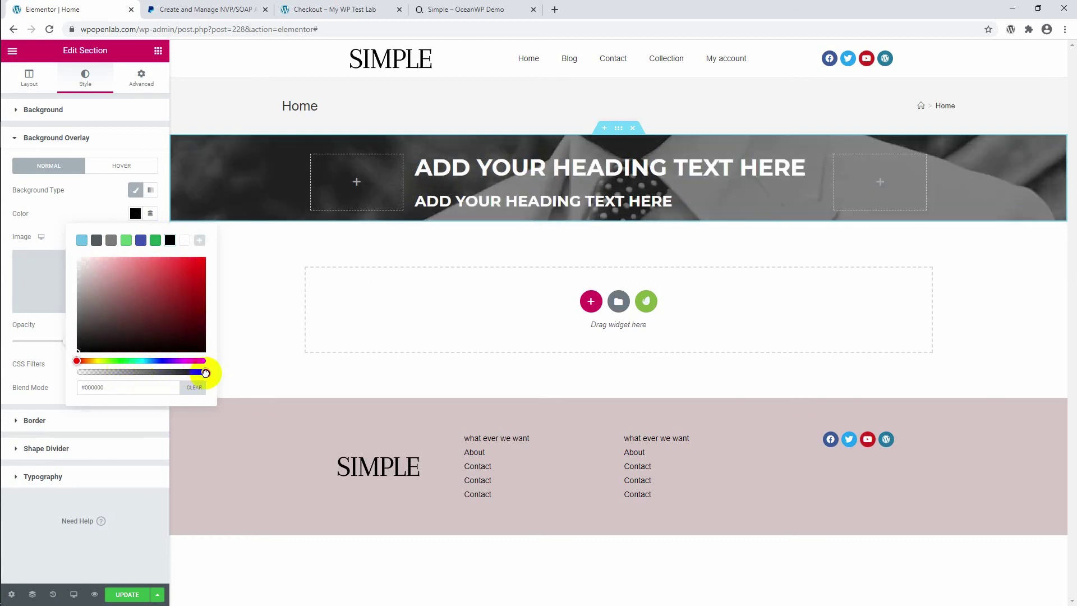
left_click(238, 369)
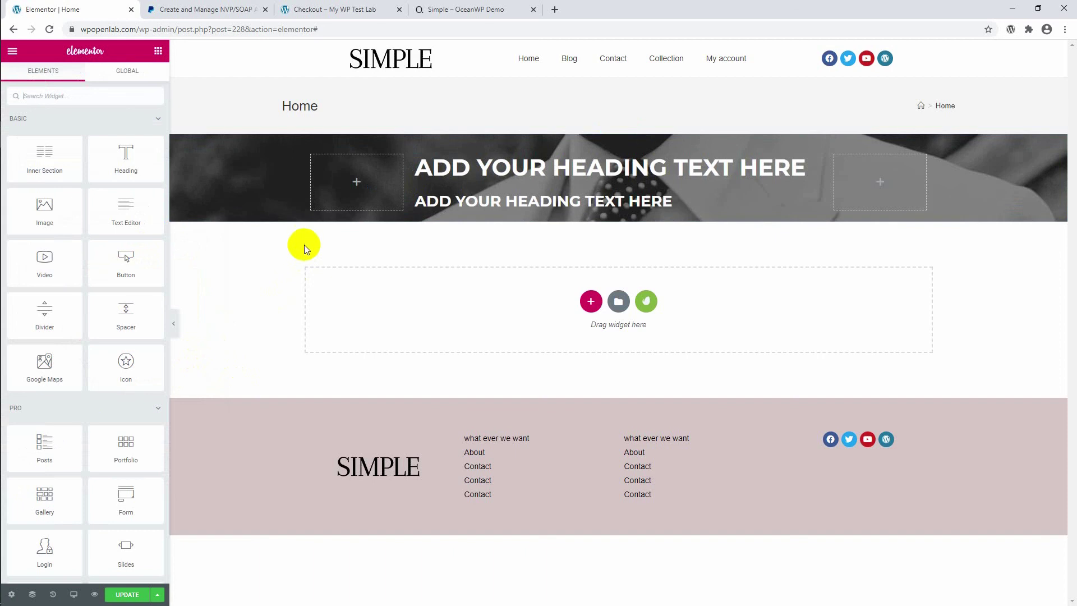
Center-align both headings in the hero section's centre column.
left_click(459, 177)
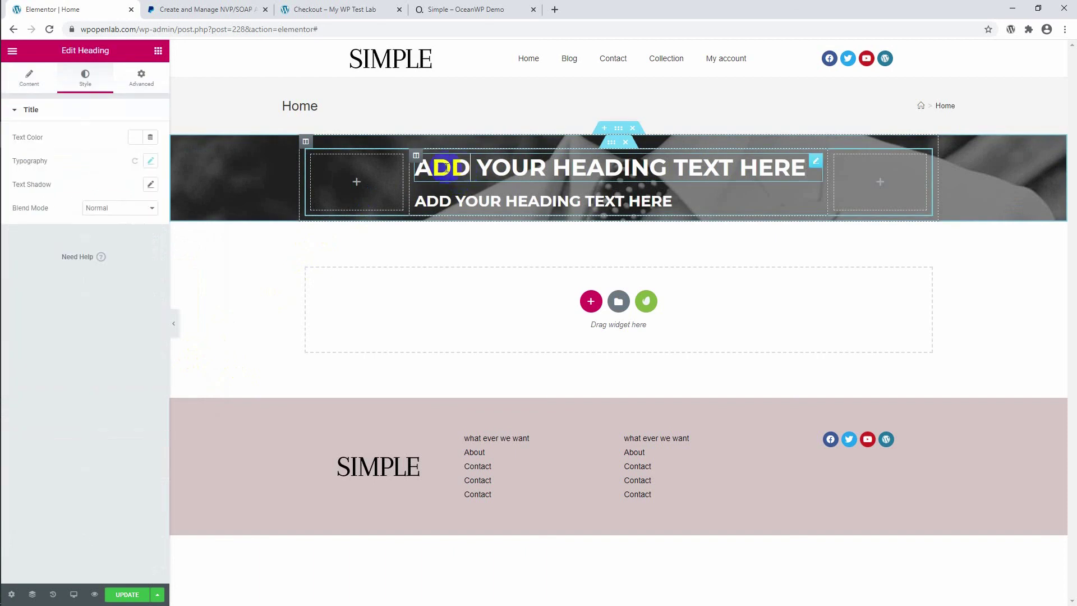
left_click(31, 84)
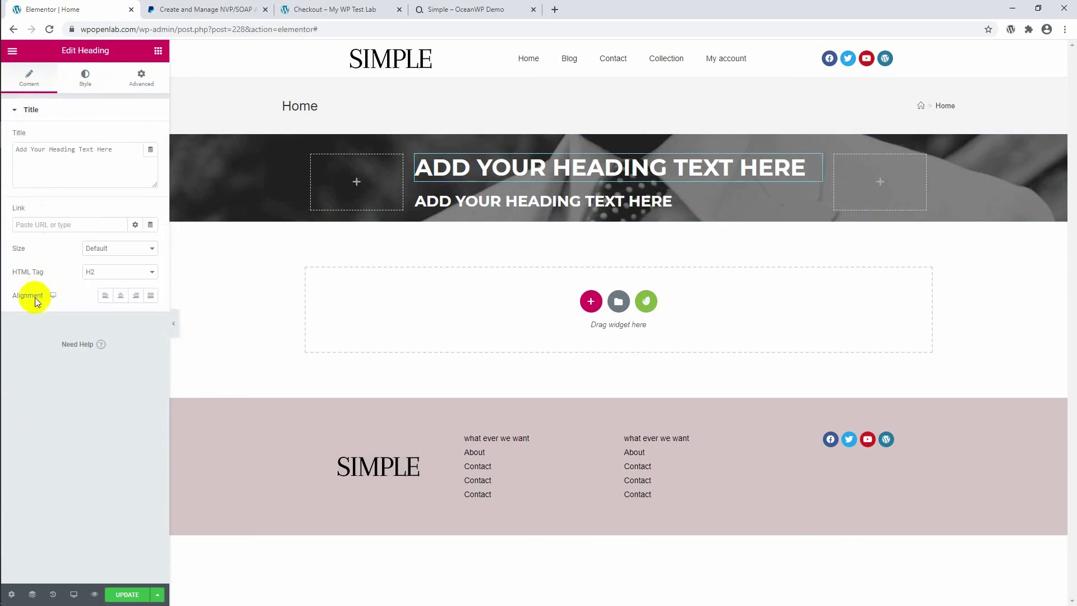
left_click(122, 297)
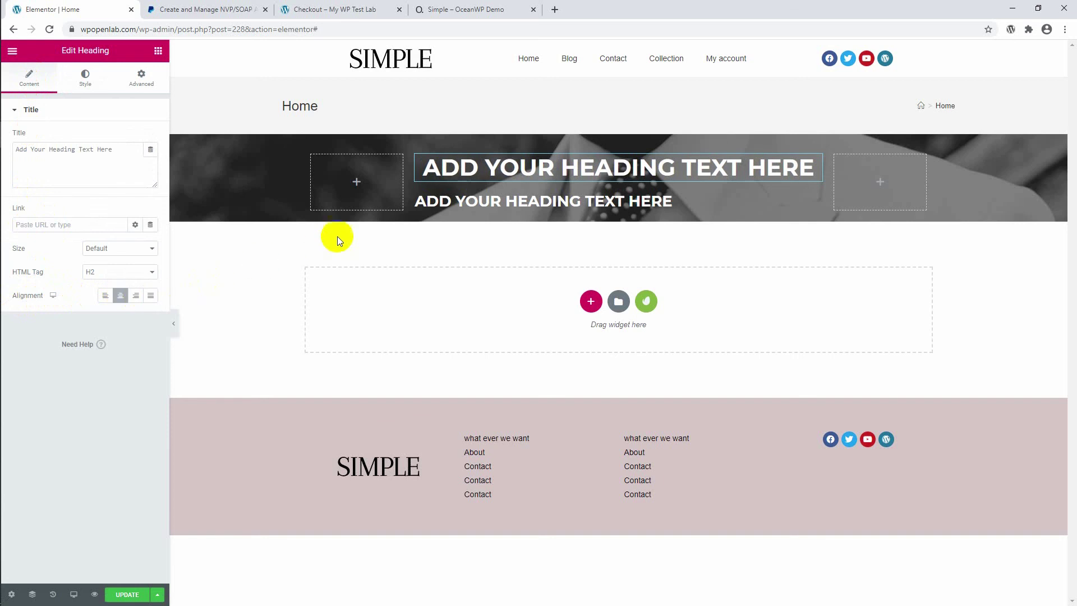
left_click(438, 204)
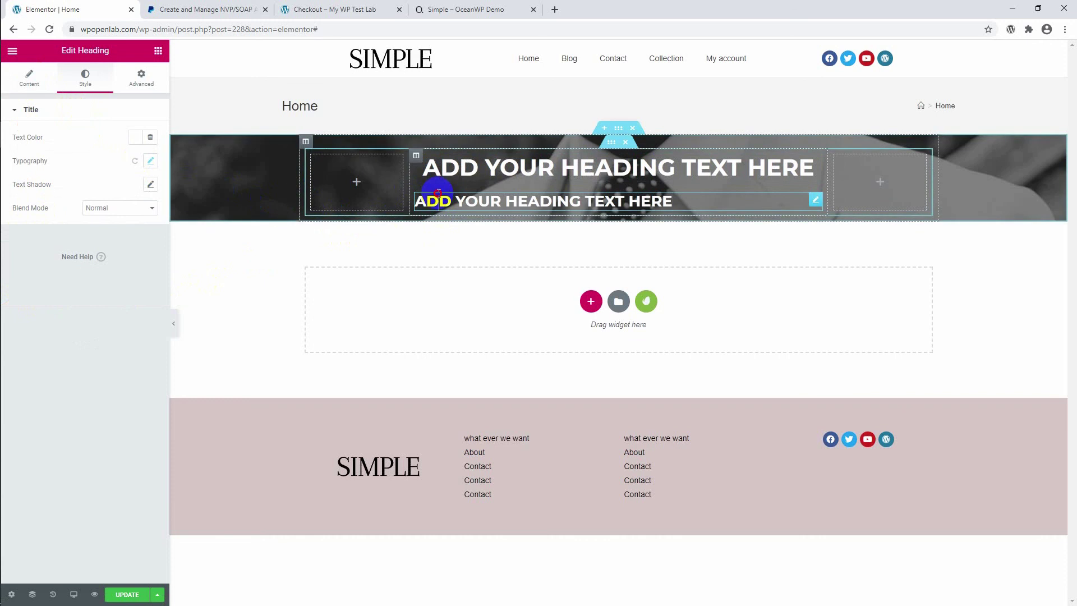
left_click(36, 84)
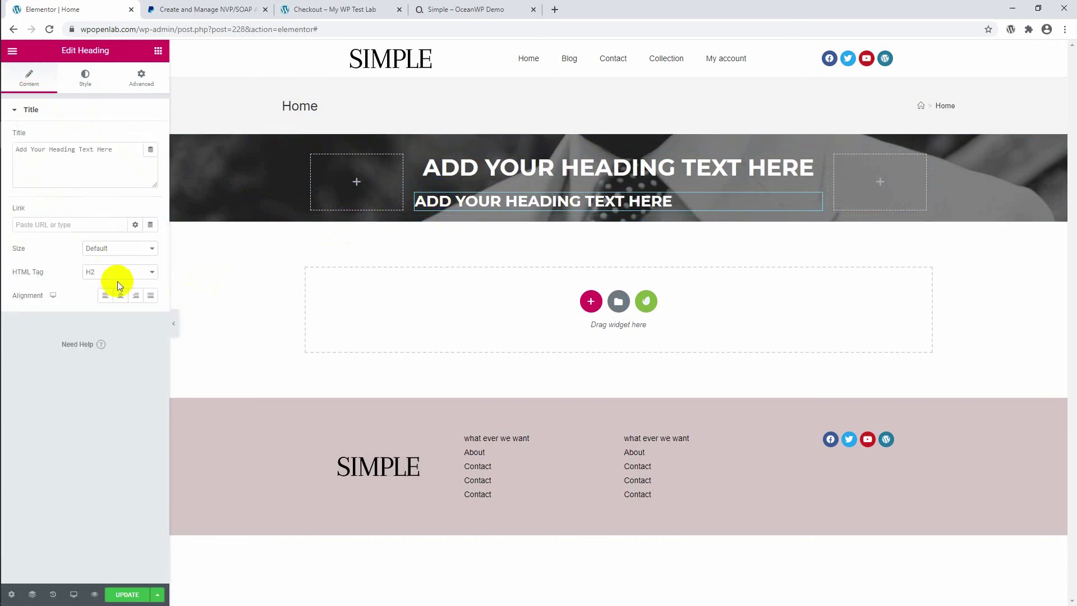
left_click(123, 299)
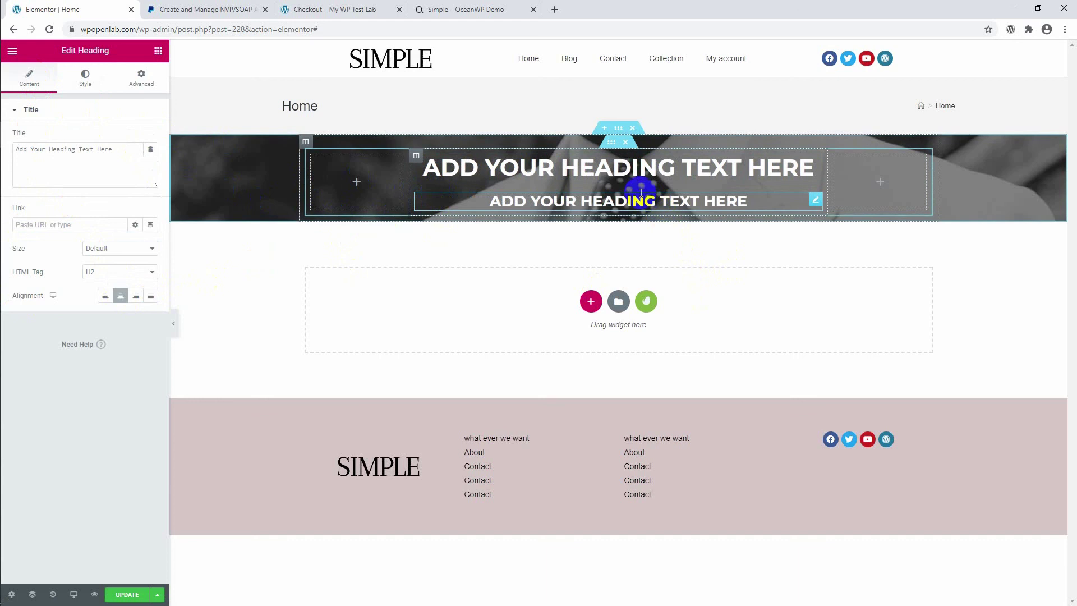
Unlink the hero section's padding values and set them to 10% top and bottom and 0% right and left.
left_click(619, 131)
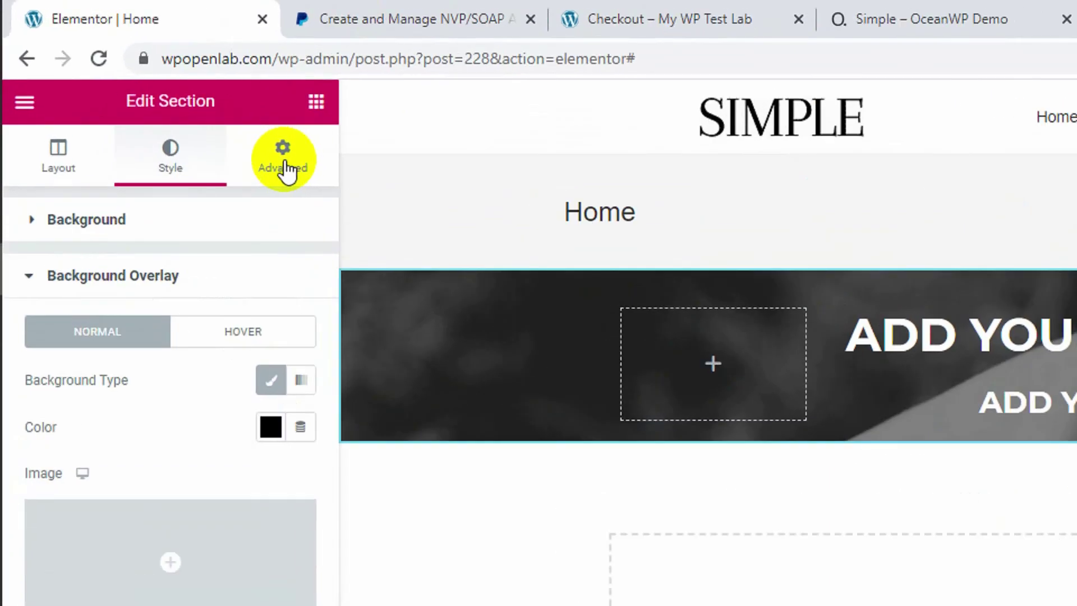
left_click(141, 83)
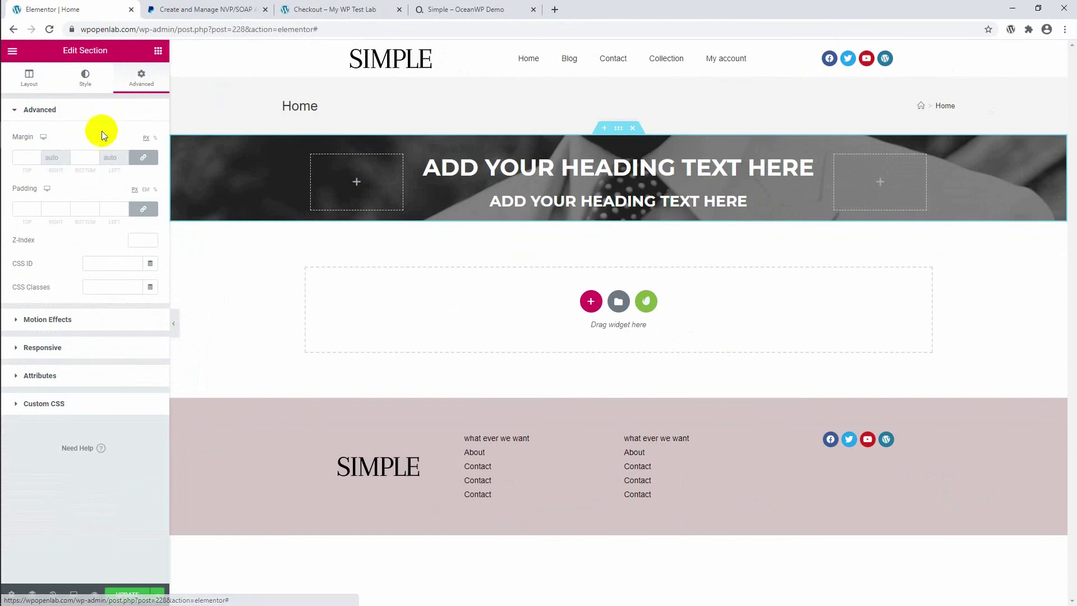
left_click(19, 212)
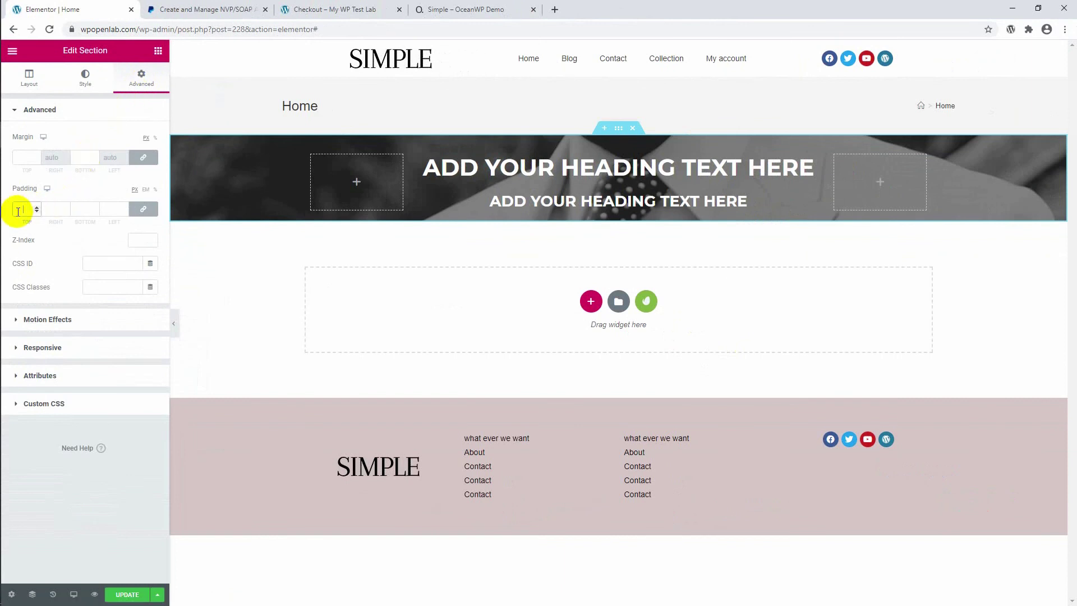
left_click(154, 191)
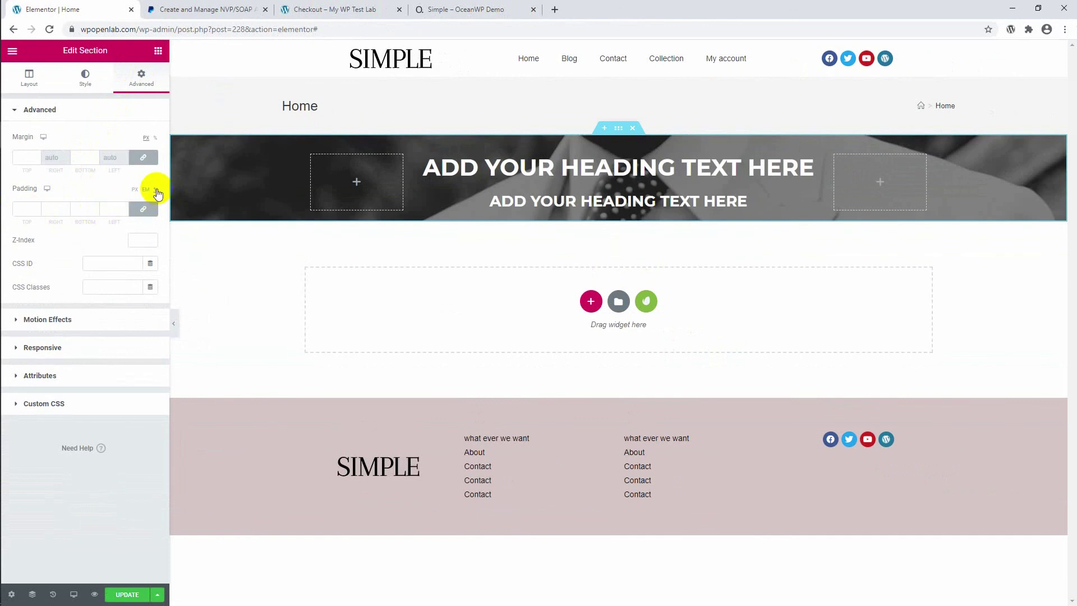
left_click(141, 209)
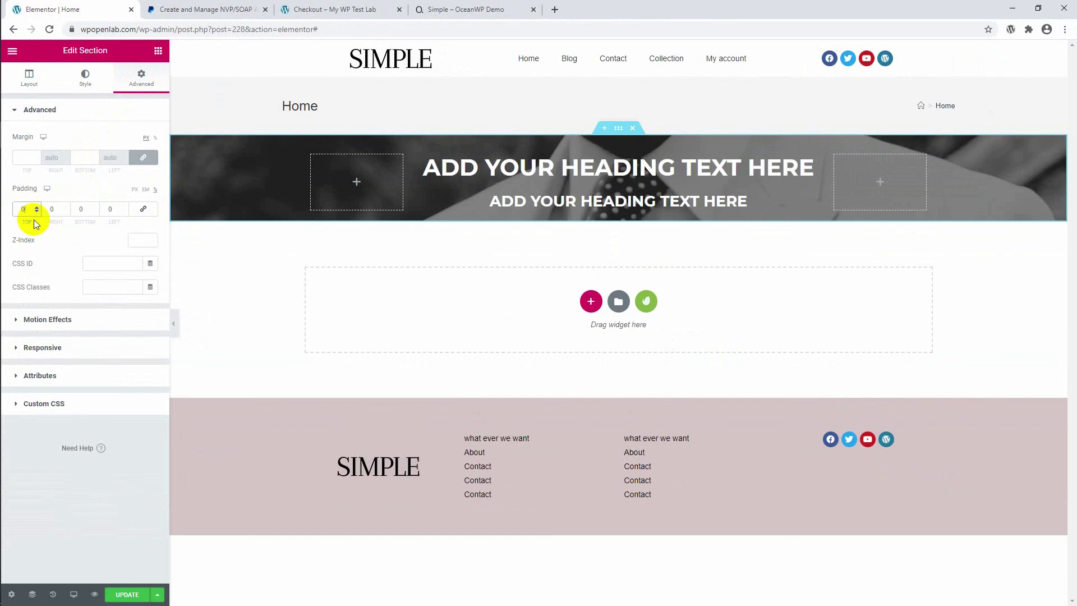
type("5")
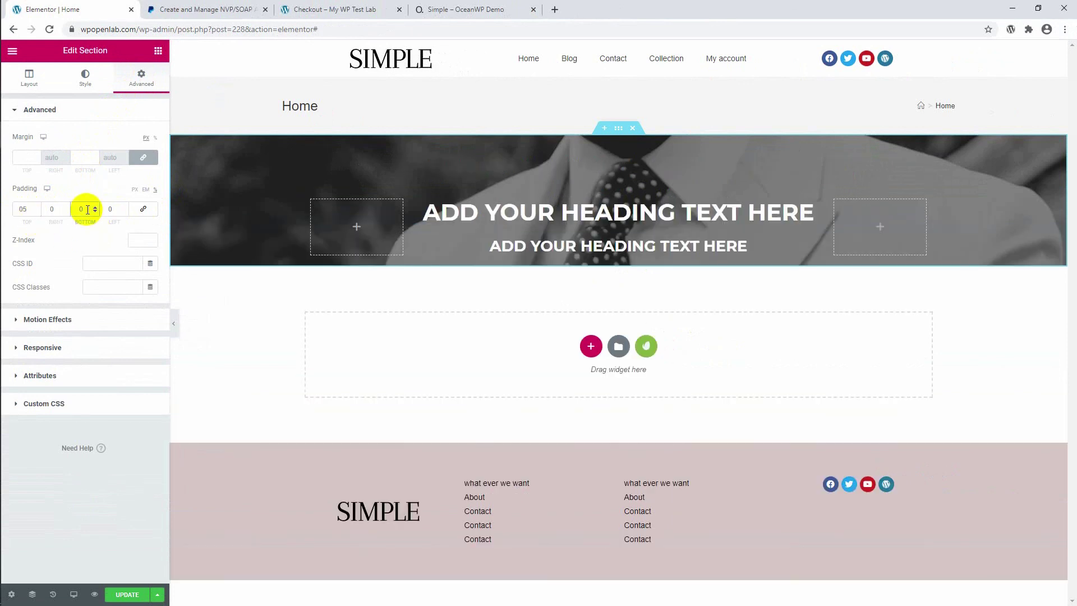
type("5")
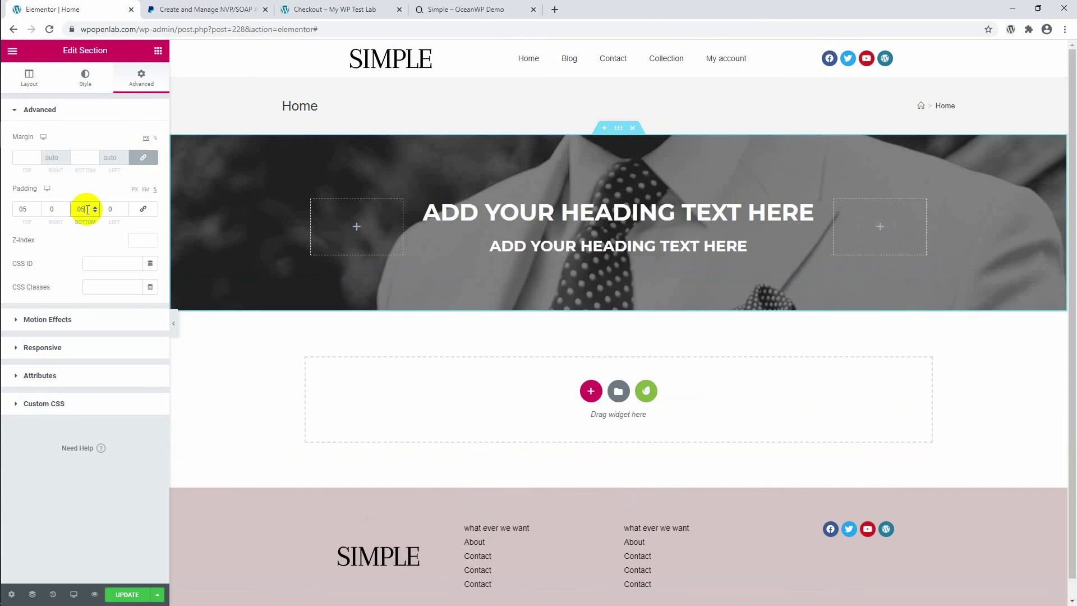
left_click(96, 211)
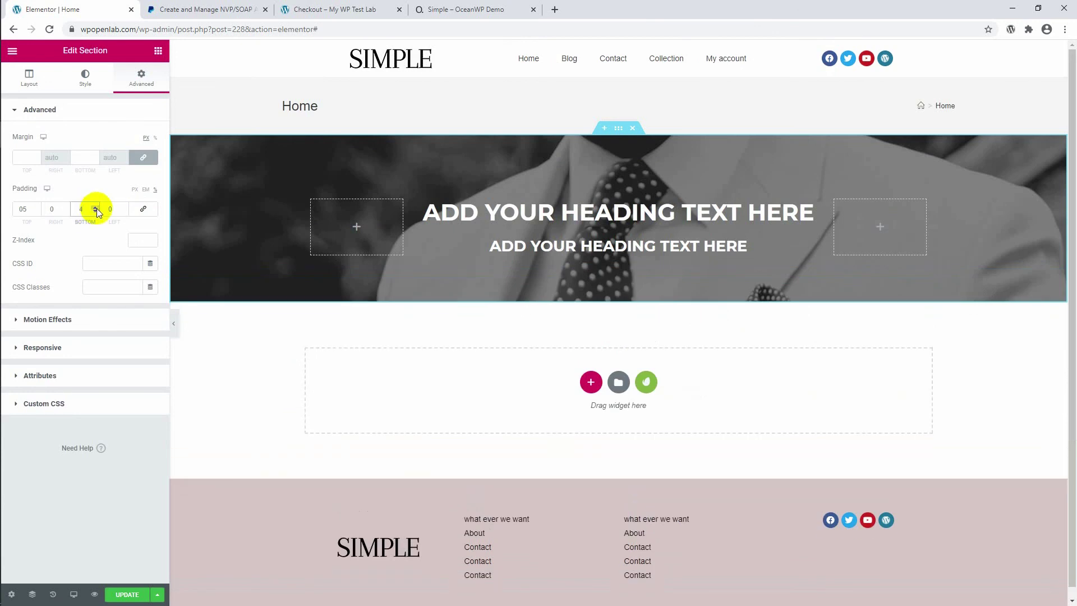
left_click(95, 206)
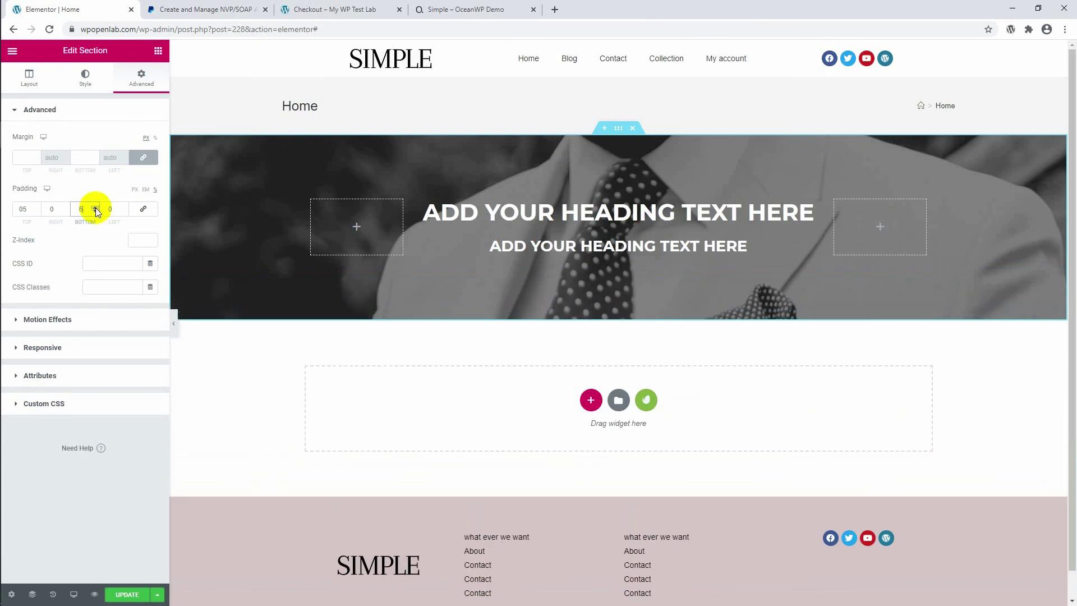
left_click(37, 207)
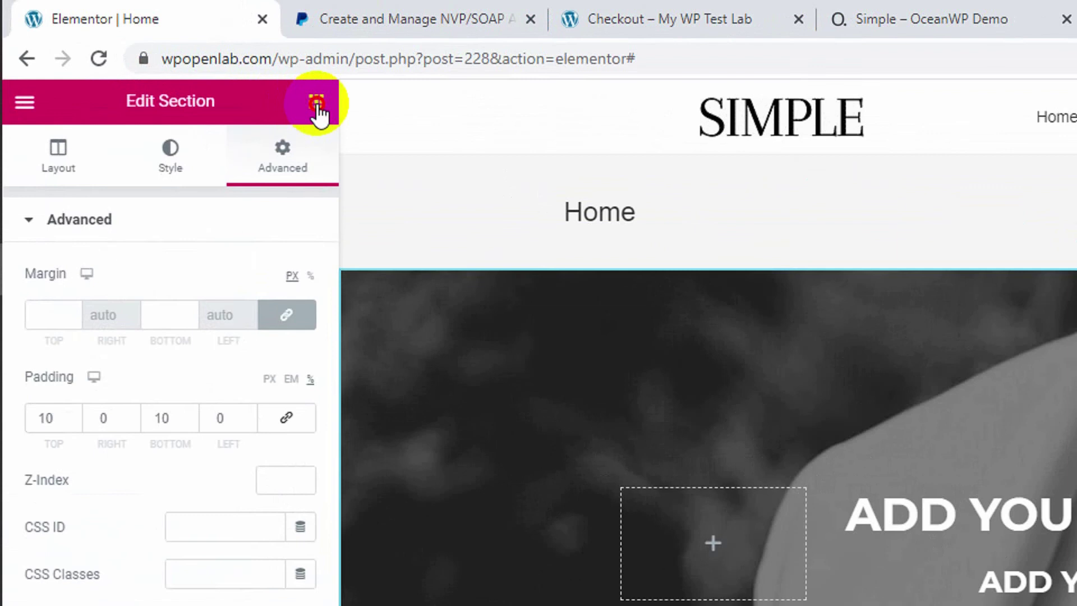
Add a Button widget below the second heading in the hero section's centre column.
left_click(158, 54)
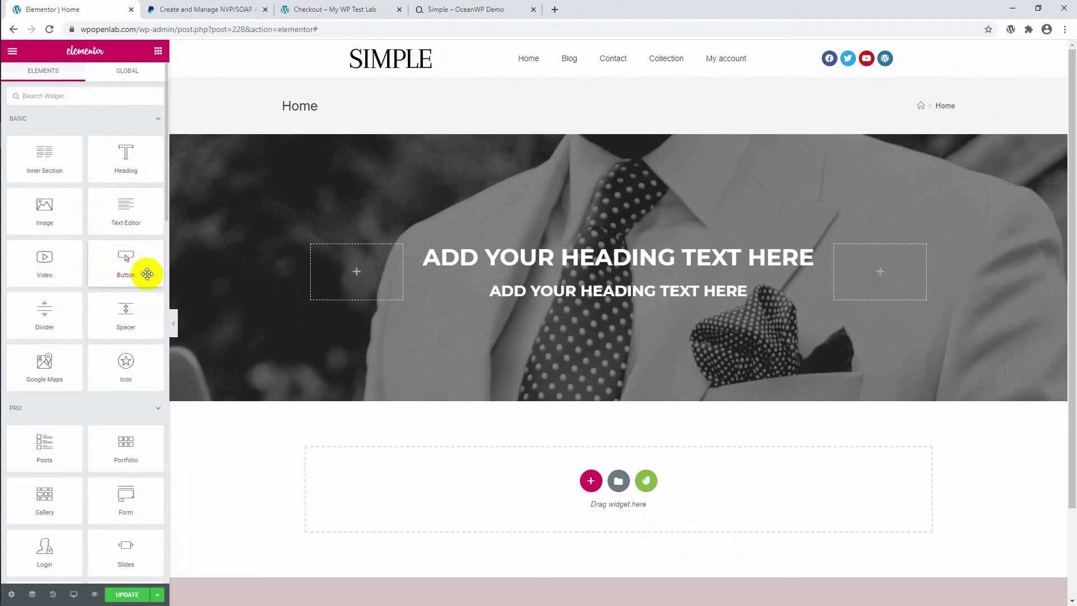
left_click_drag(120, 260, 588, 304)
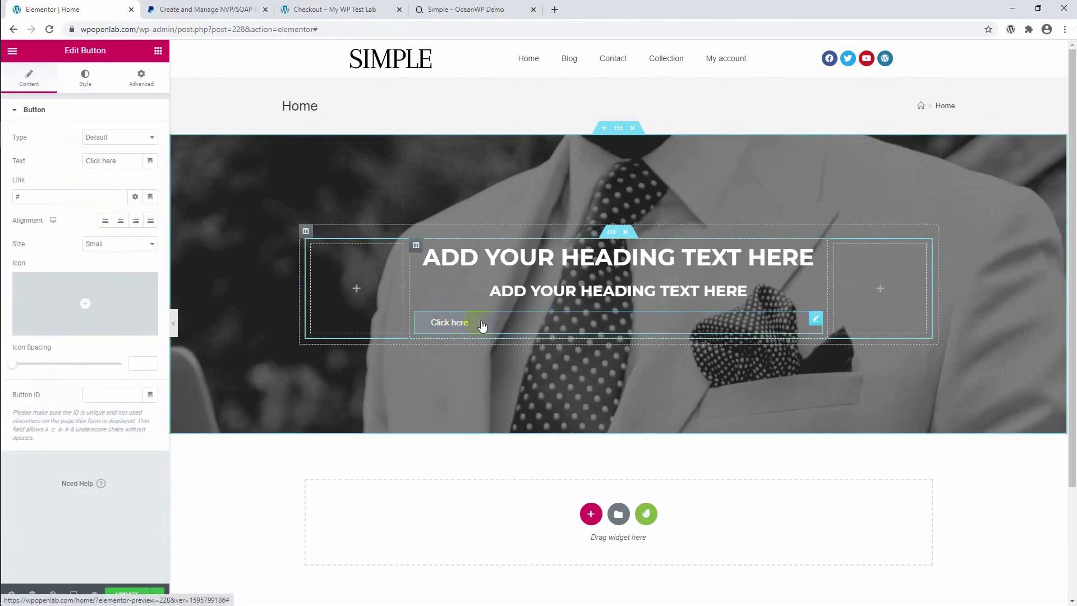
Center-align the hero section's button and change its text to "Shop Now".
left_click(507, 313)
left_click(357, 290)
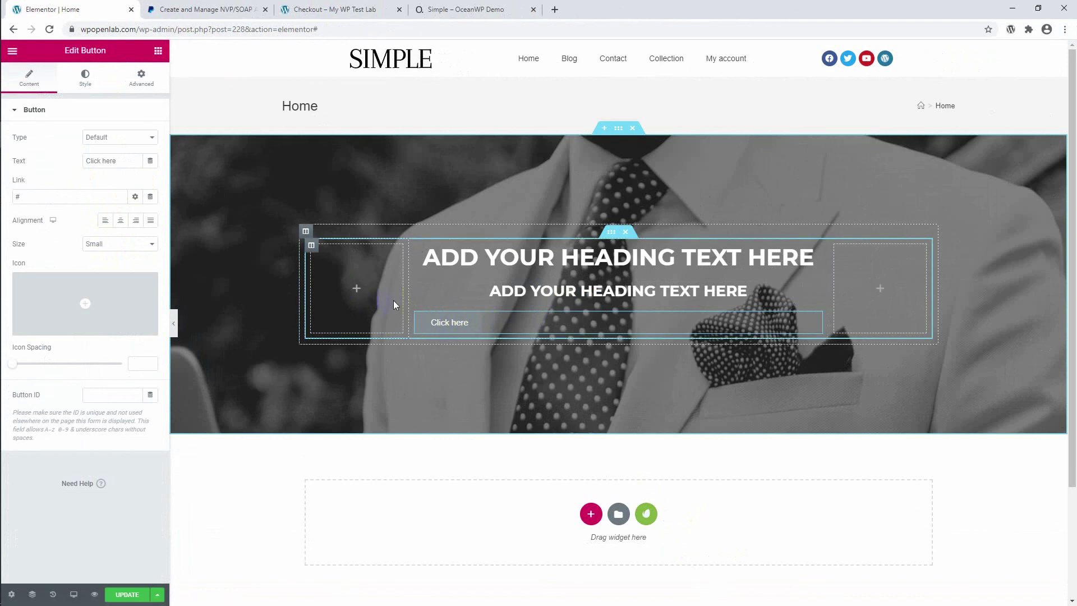
left_click(298, 264)
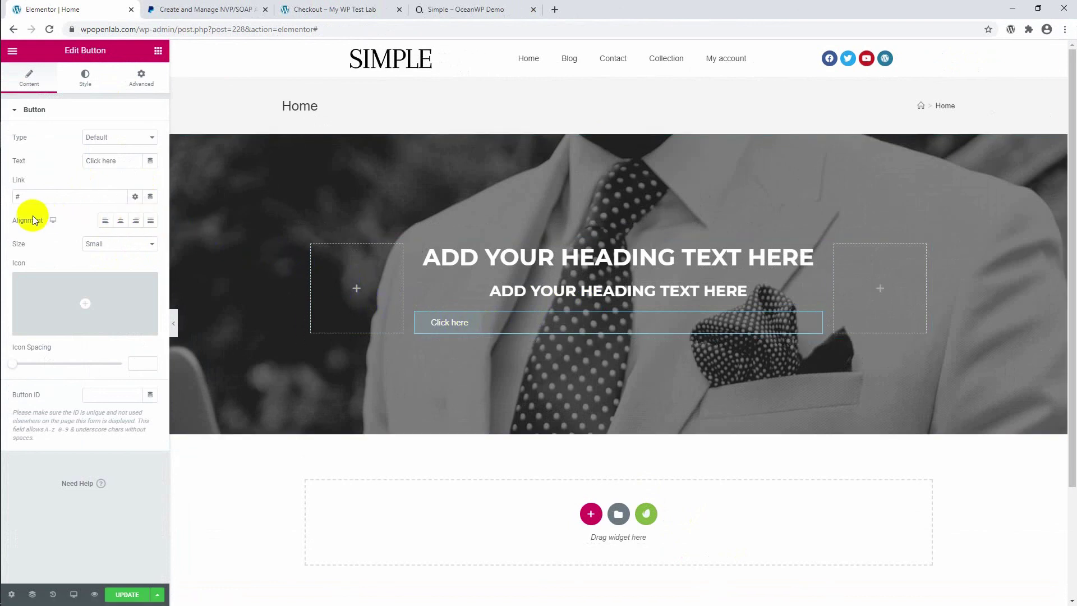
left_click(120, 221)
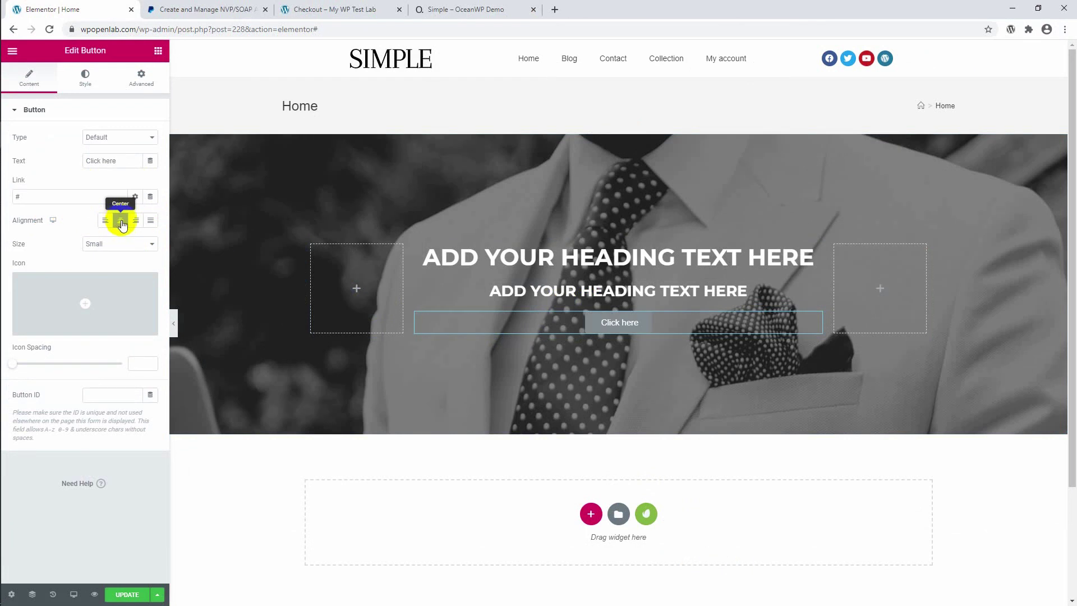
triple_click(113, 162)
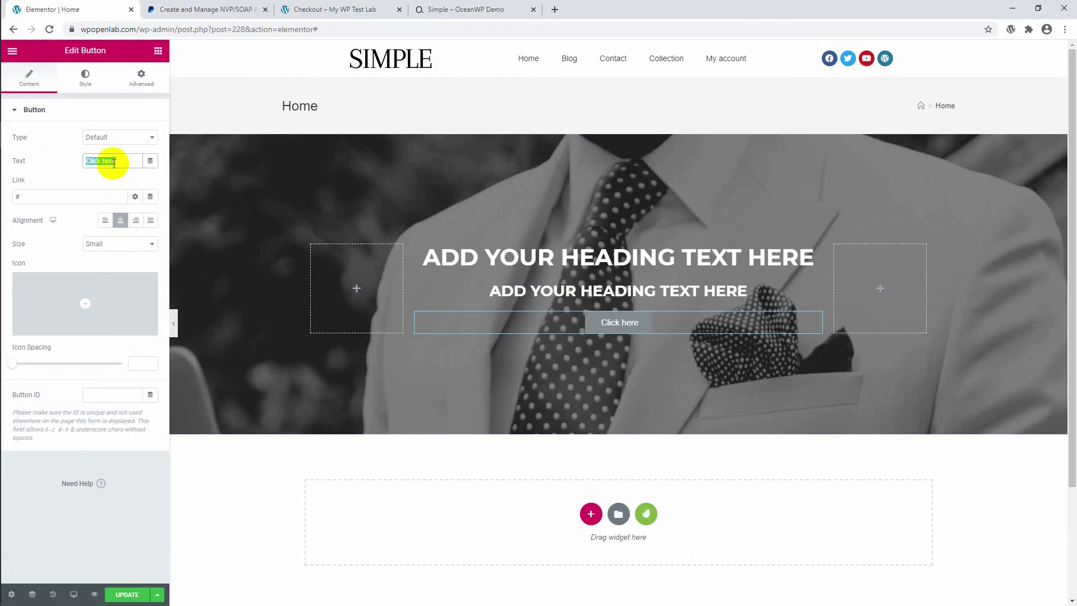
key("BackSpace")
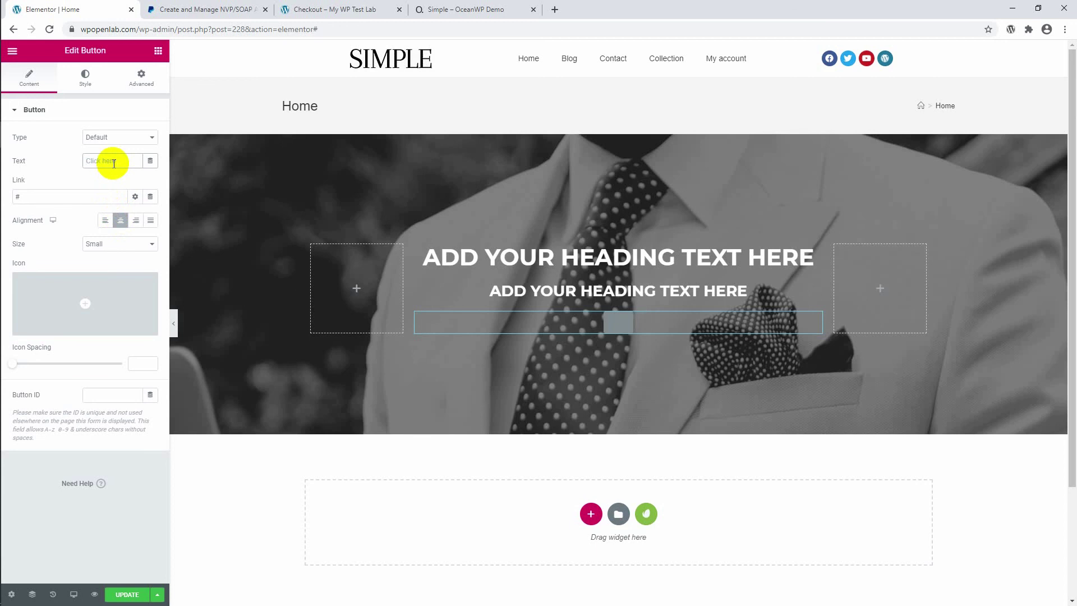
type("Shop")
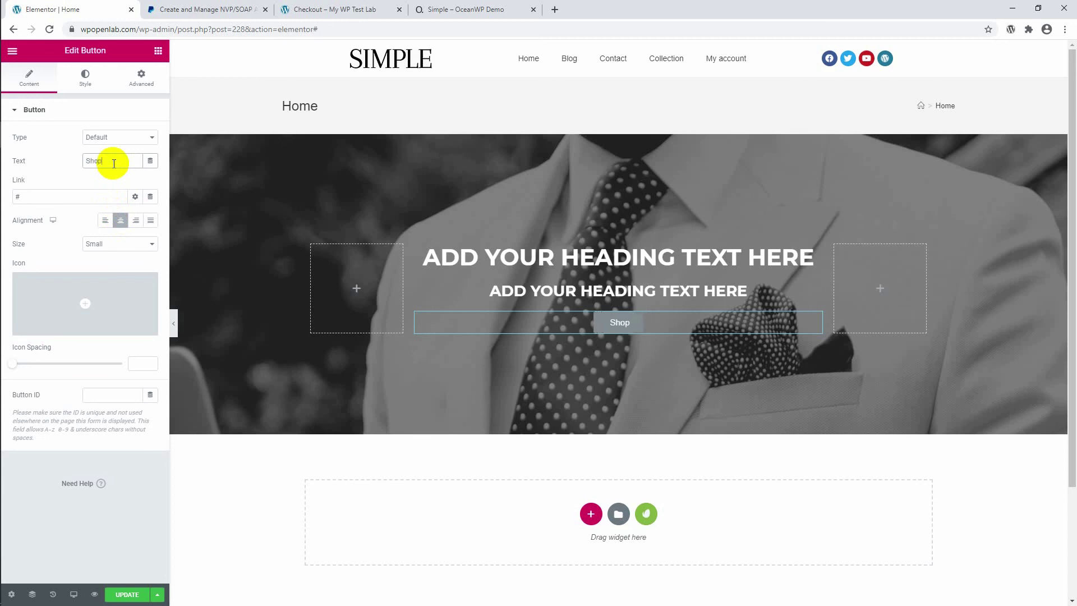
type(" Now")
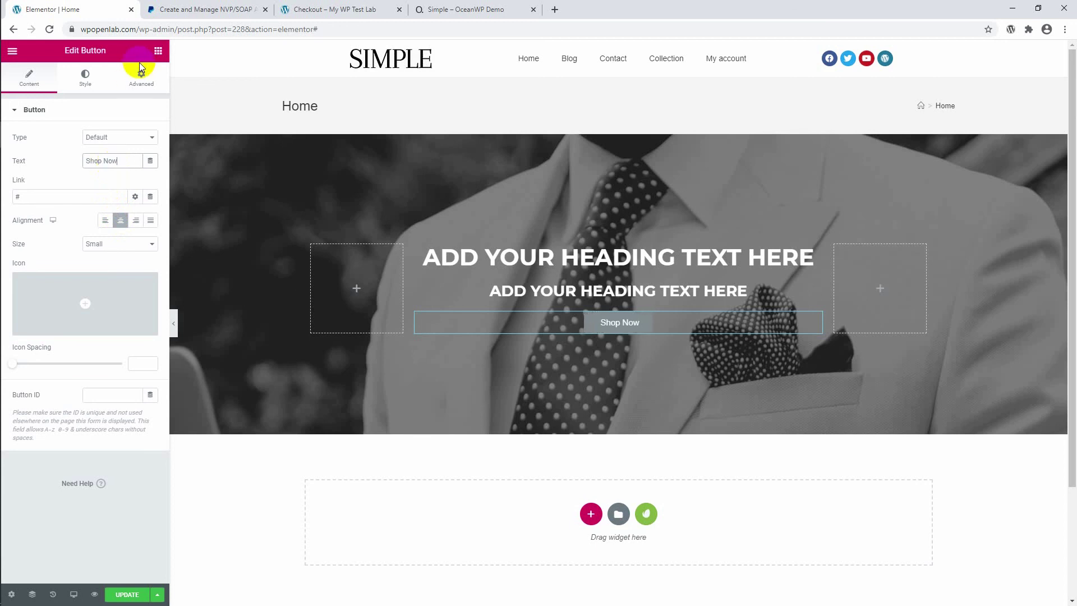
Try the Medium size for the Shop Now button and settle on Large.
left_click(92, 244)
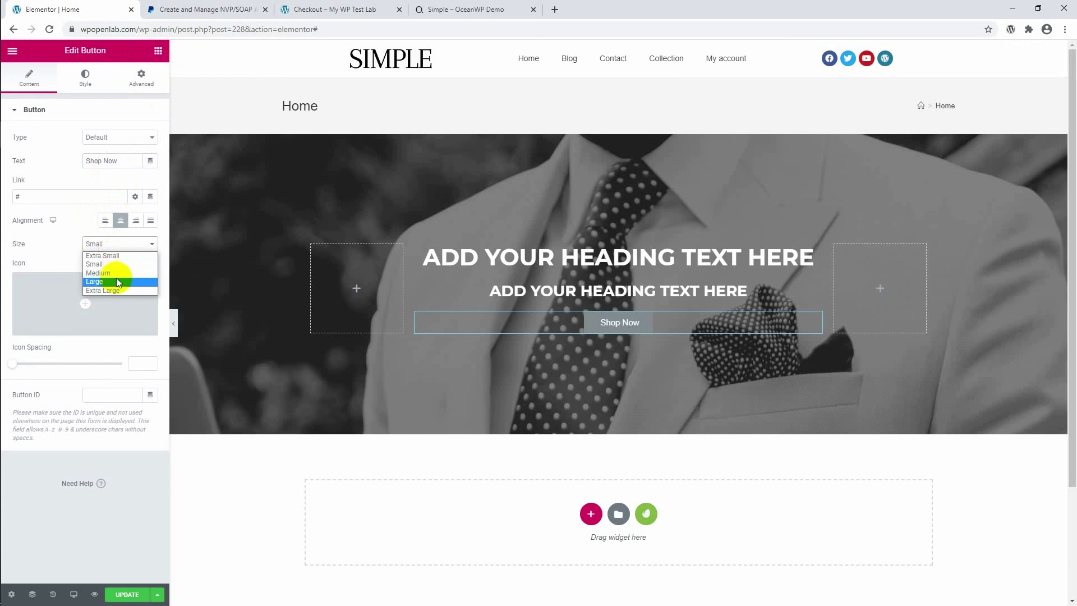
left_click(116, 279)
left_click(118, 250)
left_click(119, 273)
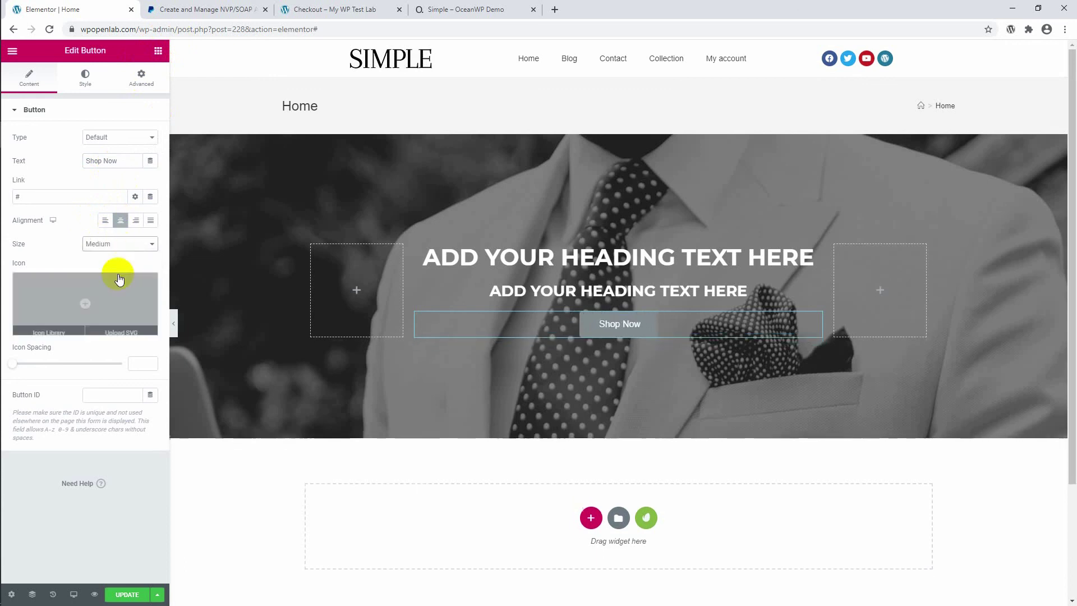
left_click(120, 244)
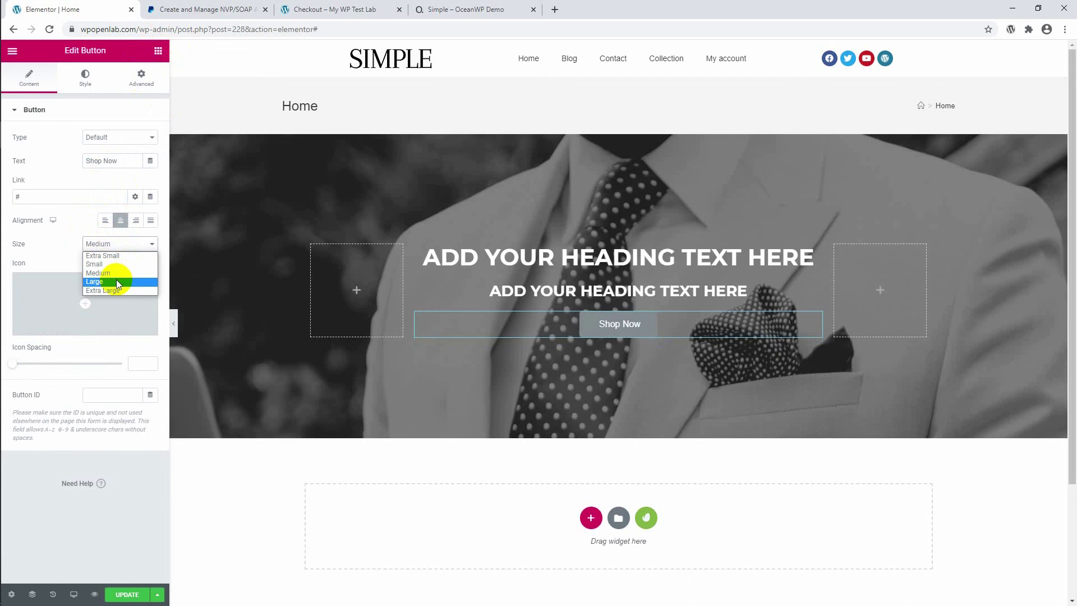
left_click(116, 279)
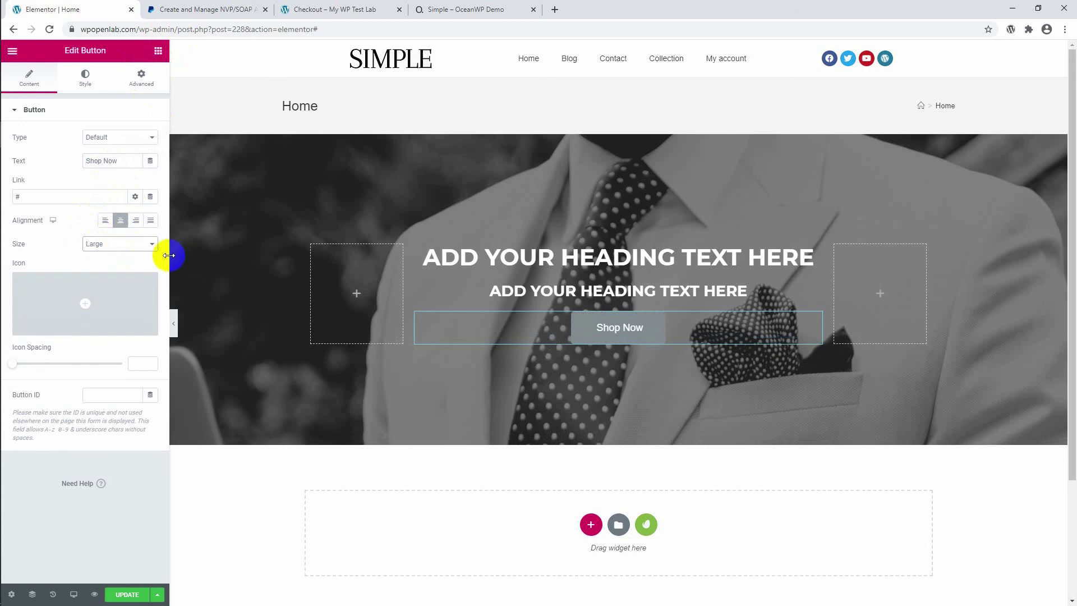
Set the Shop Now button's normal background color to a custom orange (#E19208).
left_click(575, 330)
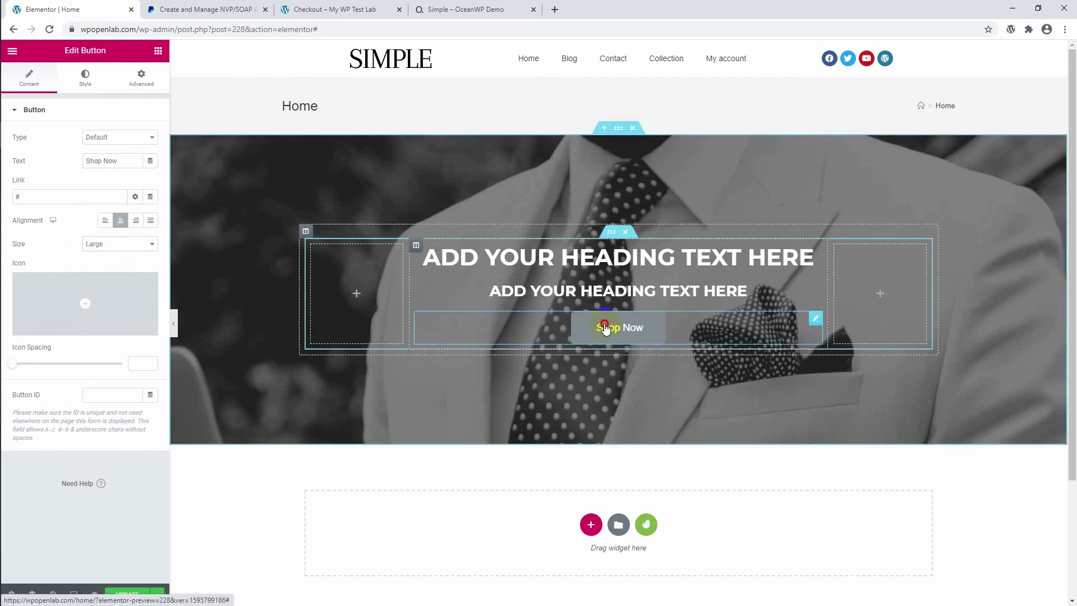
left_click(86, 81)
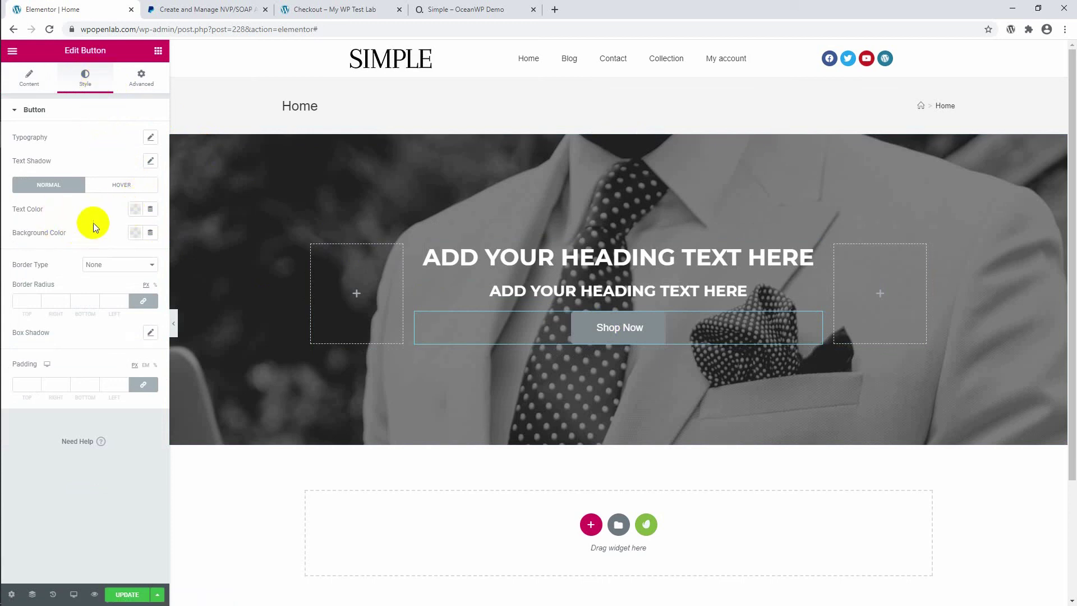
left_click(135, 232)
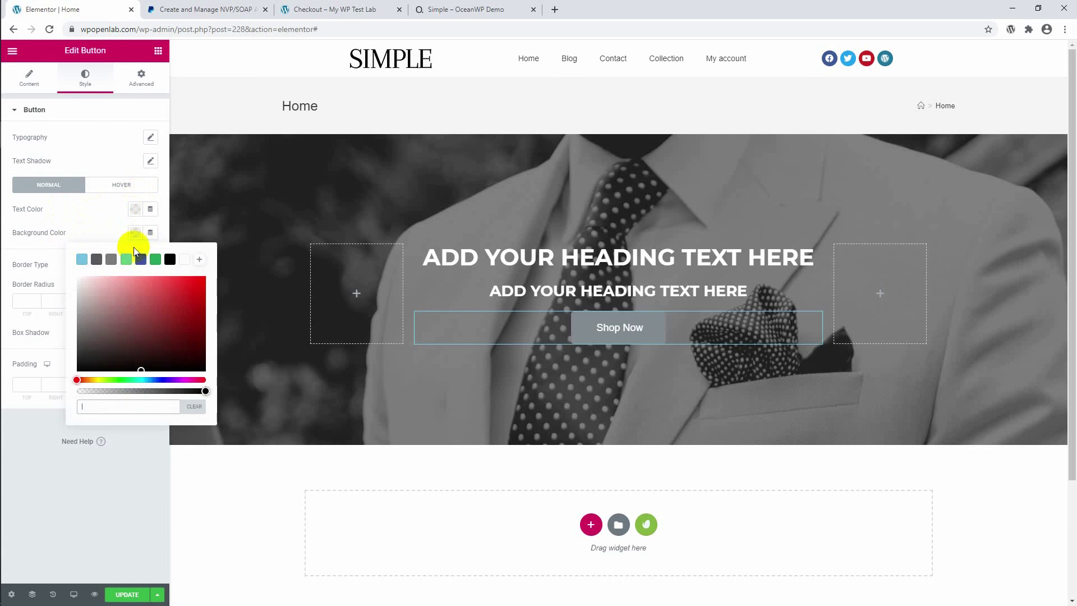
left_click(84, 379)
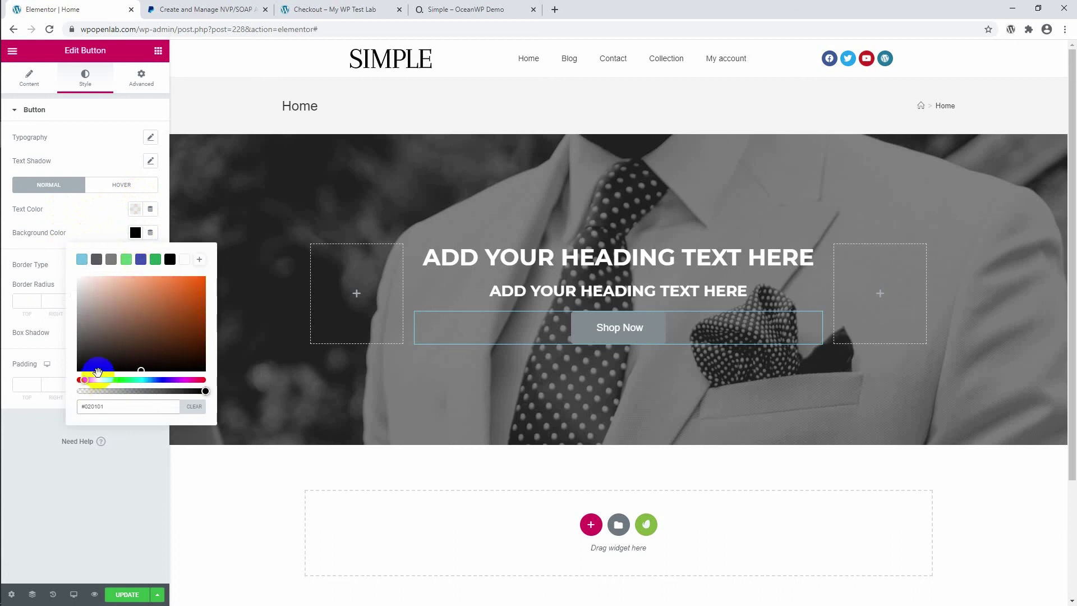
left_click_drag(171, 318, 176, 284)
left_click(159, 261)
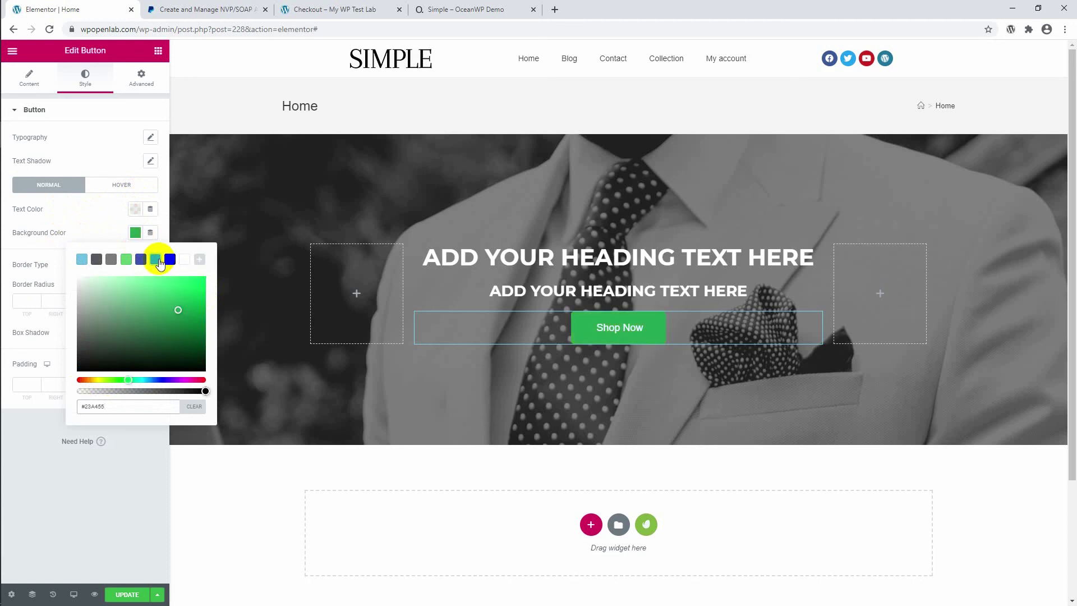
left_click(142, 261)
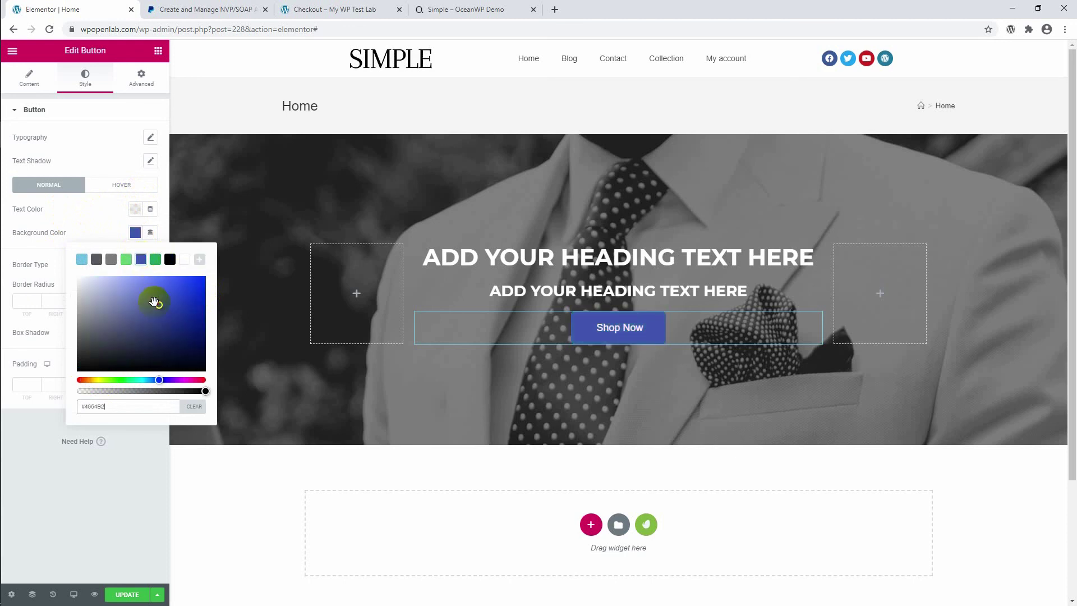
left_click_drag(157, 304, 156, 341)
mouse_move(97, 380)
left_mouse_down()
mouse_move(76, 380)
mouse_move(88, 381)
left_mouse_up()
left_click(167, 313)
left_click_drag(167, 313, 201, 287)
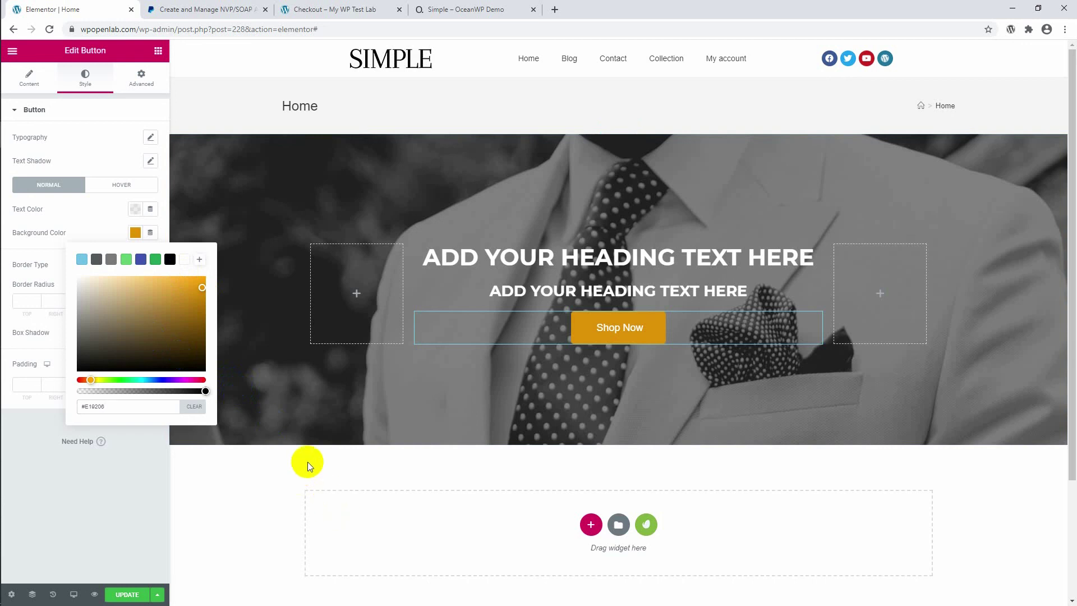
left_click(143, 466)
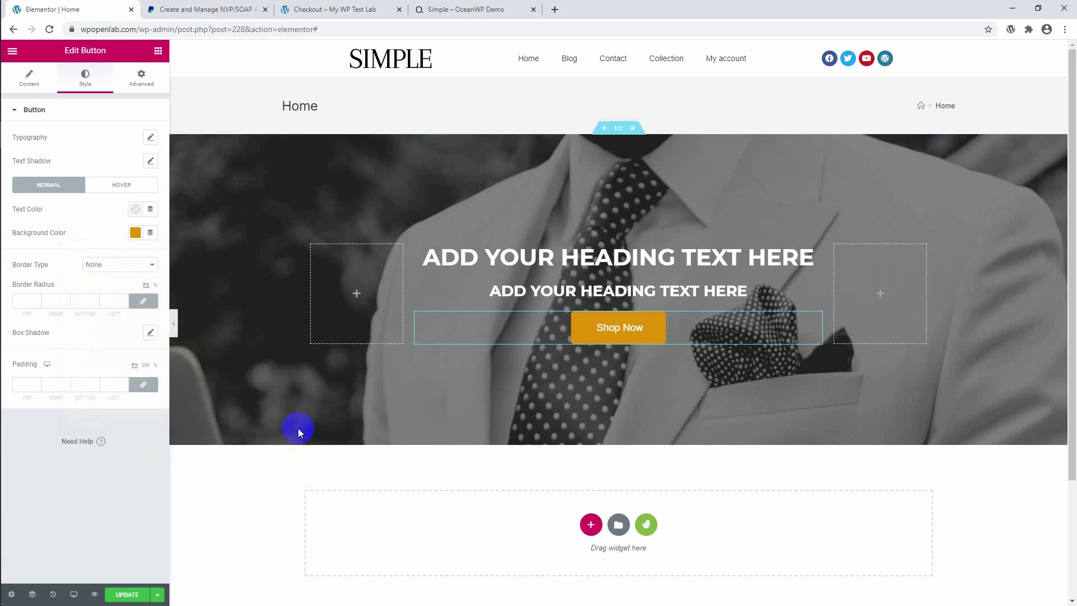
Unlink the Shop Now button's margin values and set its top and bottom margins to 20 px.
left_click(608, 335)
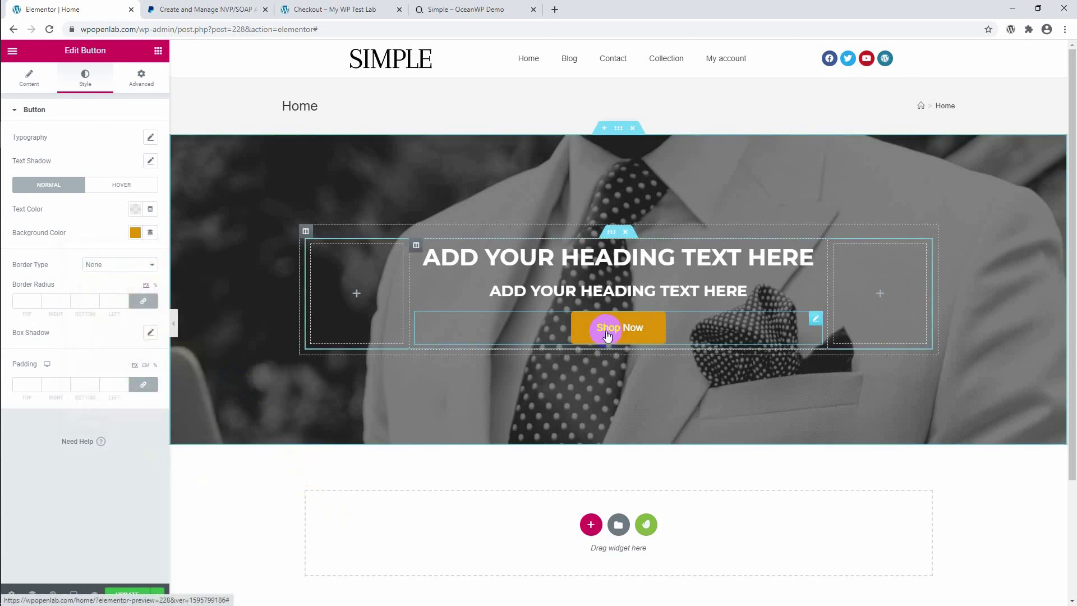
left_click(144, 79)
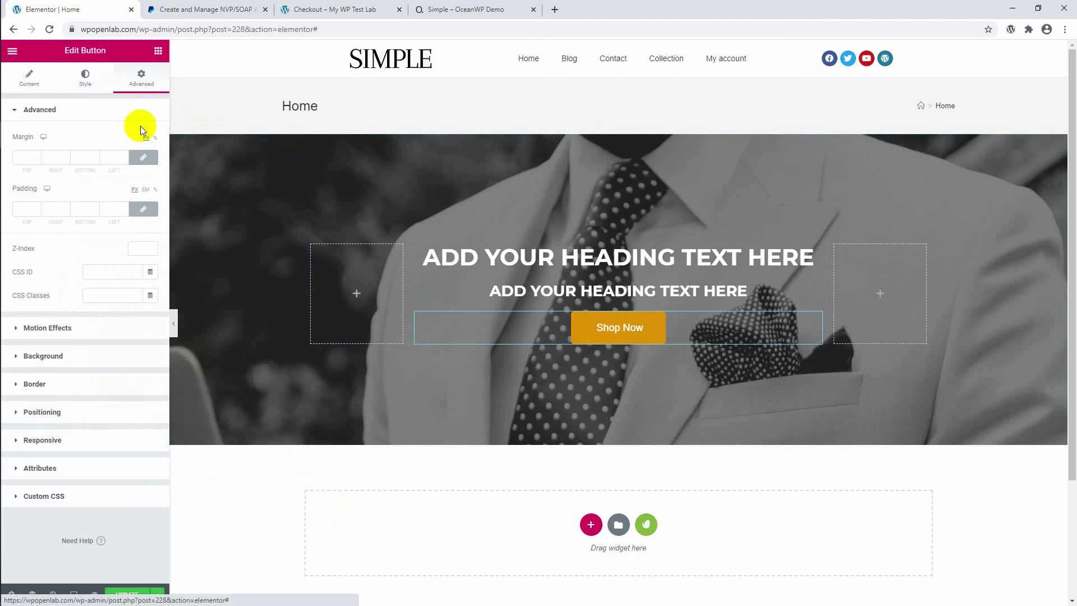
left_click(536, 322)
left_click(144, 157)
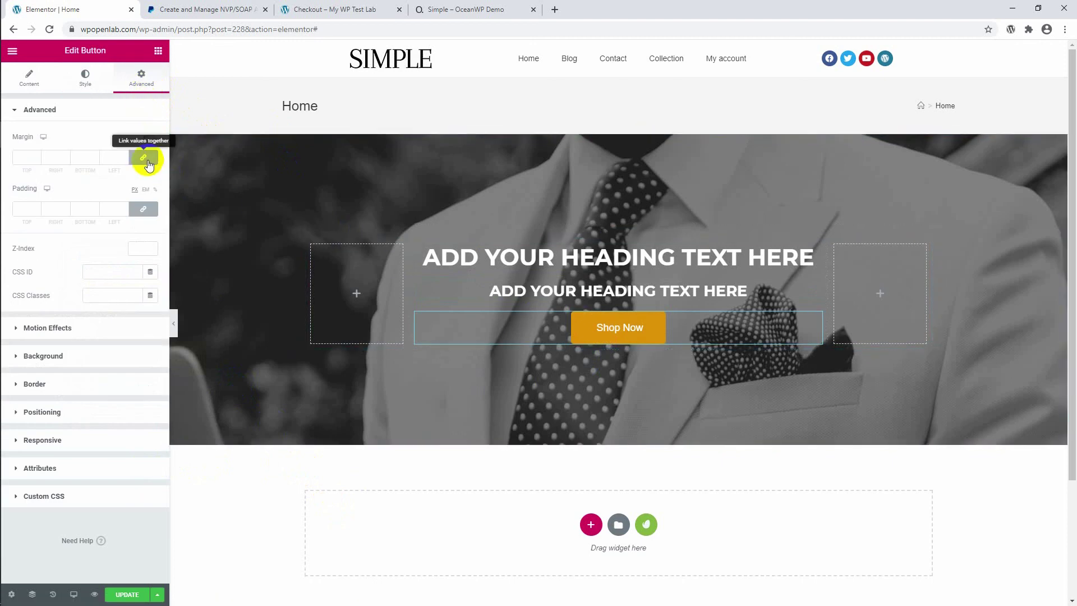
left_click(65, 159)
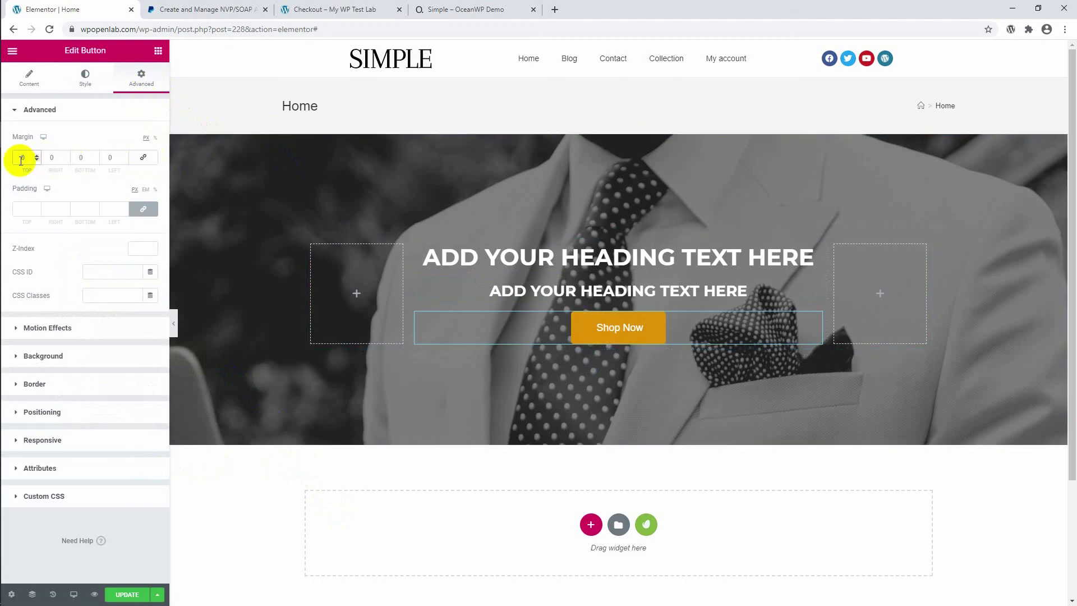
type("20")
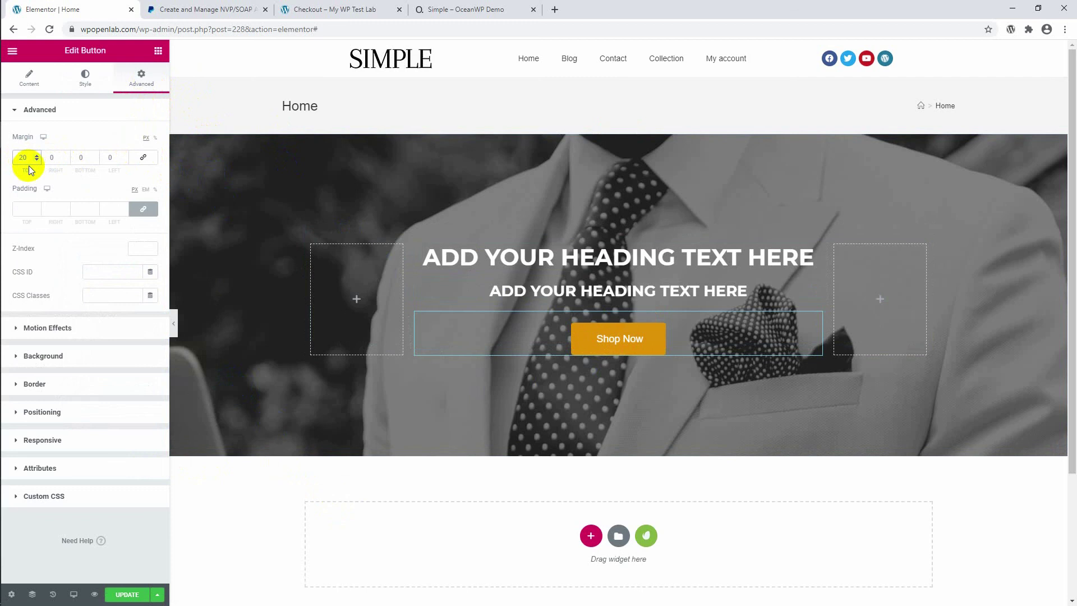
left_click(78, 157)
type("20")
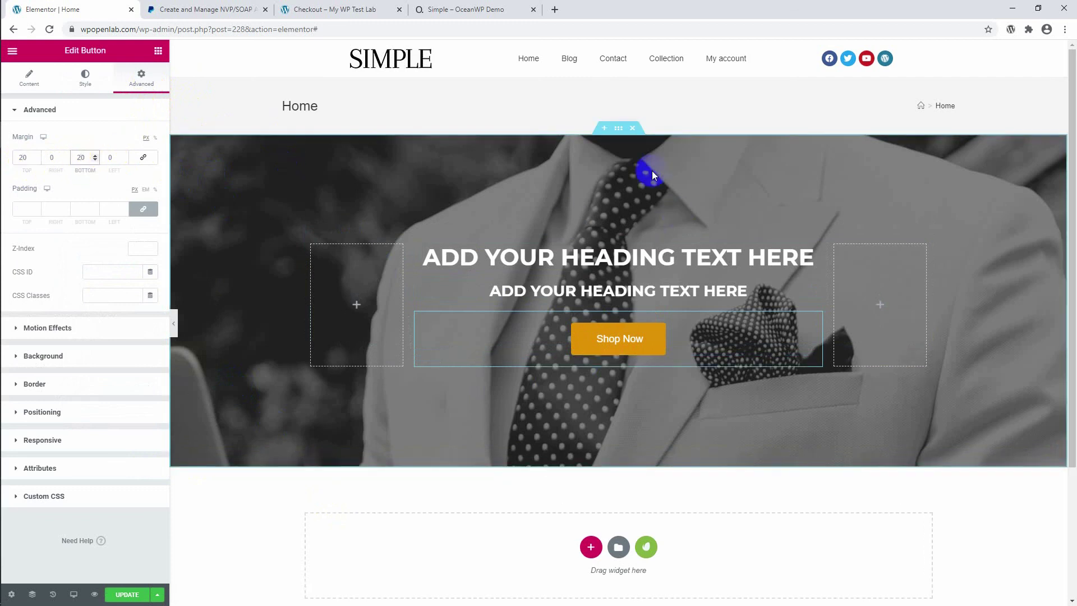
scroll(582, 247, "down", 1)
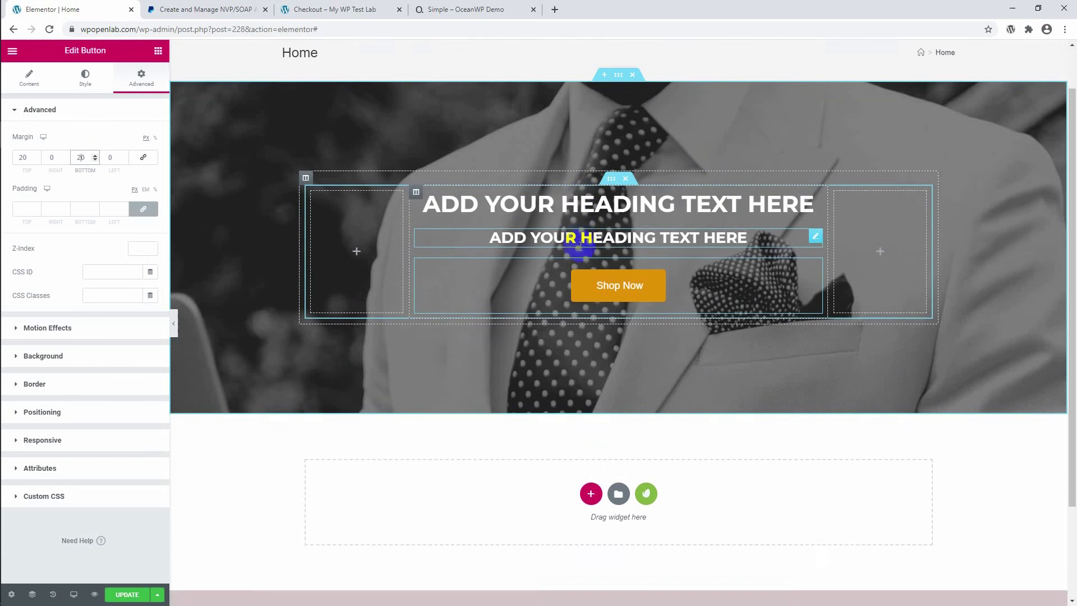
scroll(581, 246, "up", 1)
scroll(581, 247, "down", 1)
scroll(589, 246, "up", 1)
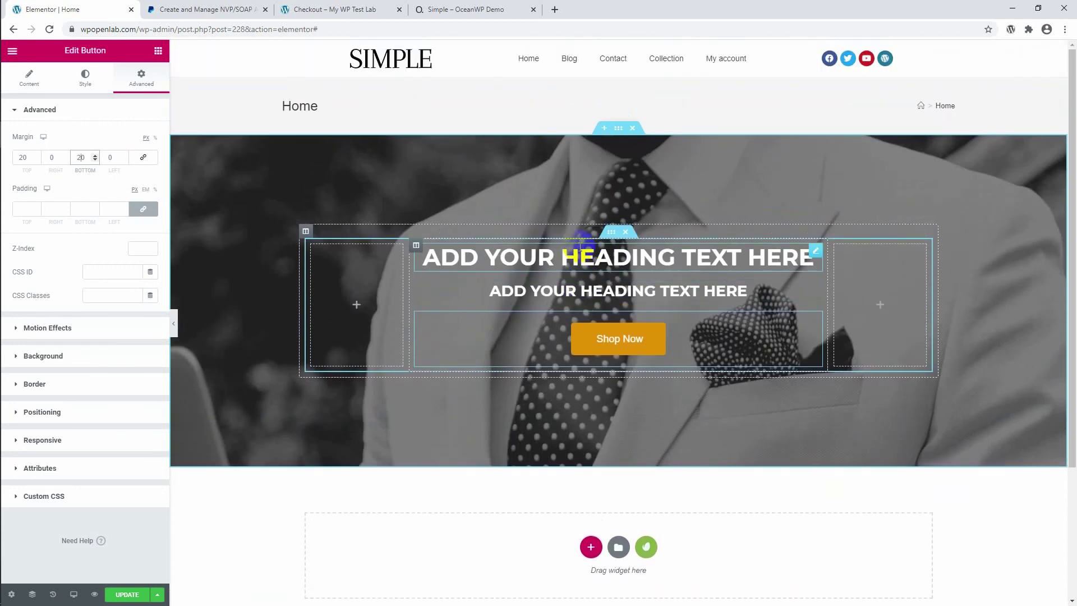
left_click(700, 495)
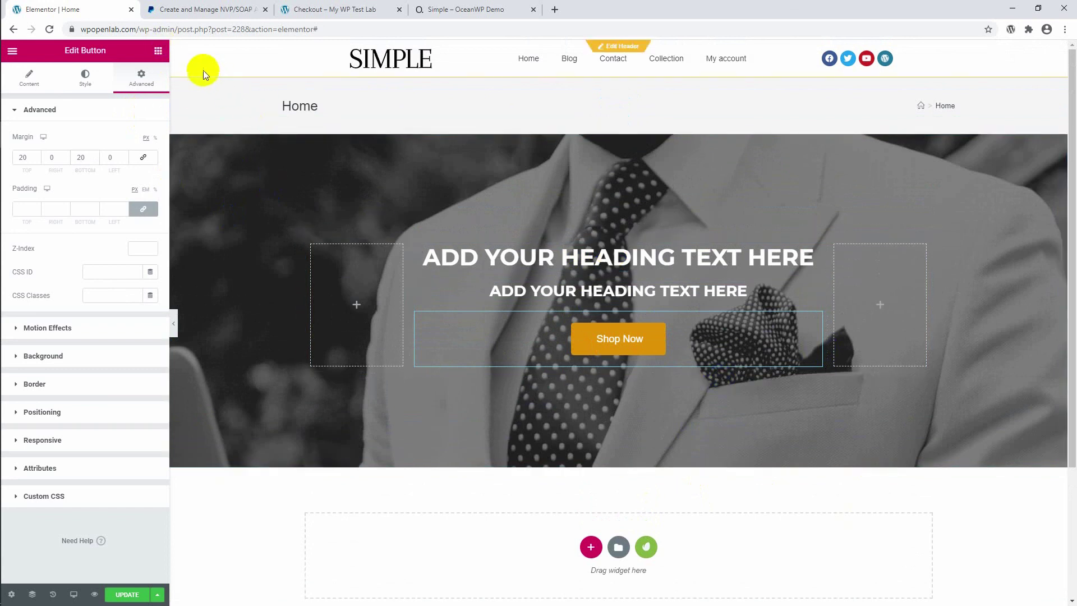
Browse the widget library to examine the elements available in the Basic, Pro and General categories.
left_click(158, 51)
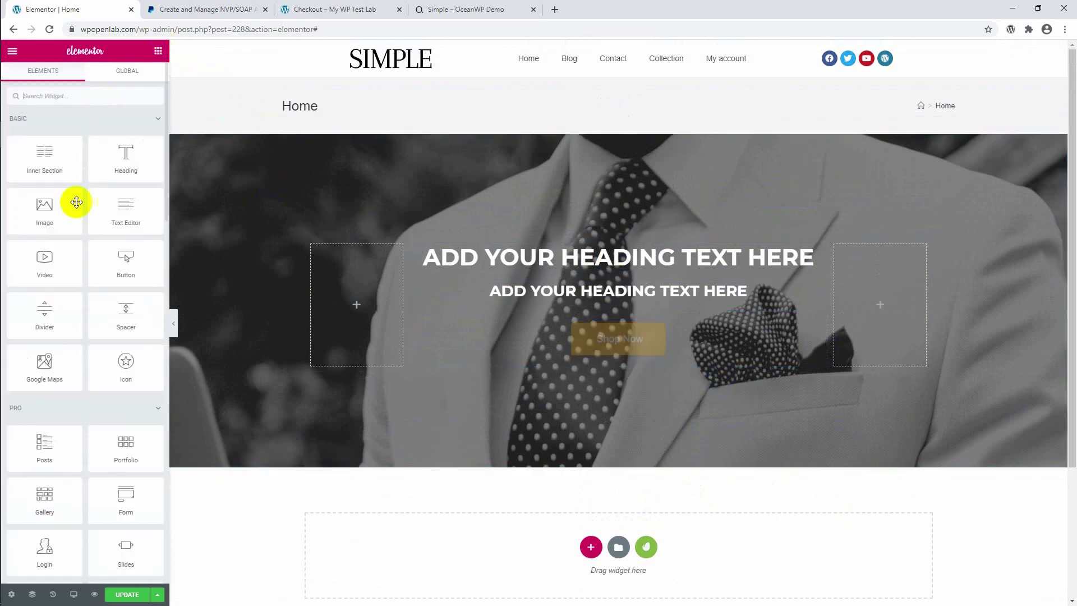
scroll(133, 284, "down", 15)
scroll(134, 283, "down", 5)
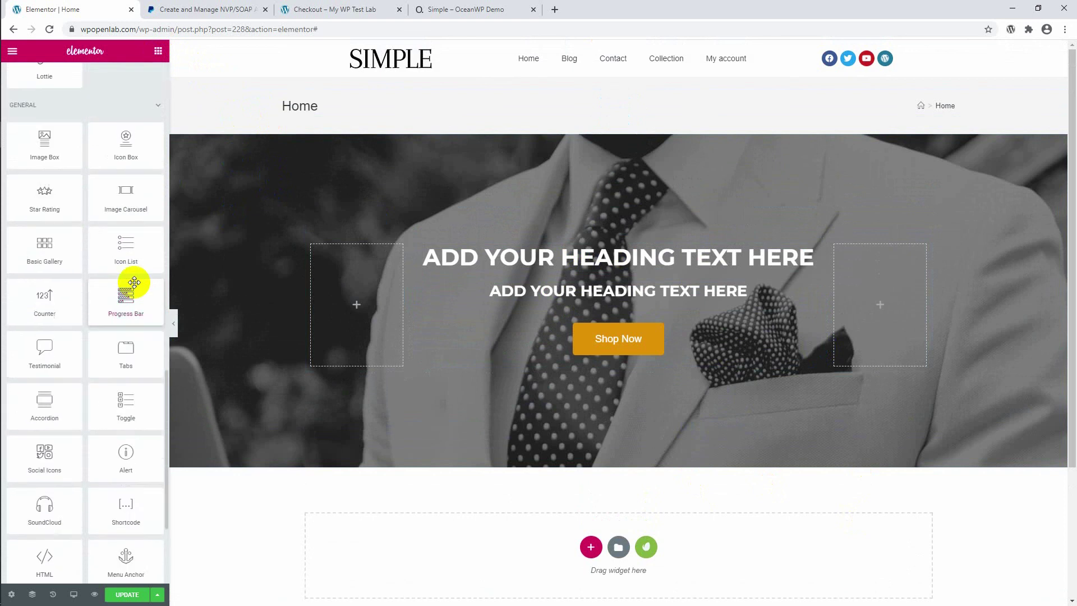
scroll(134, 282, "down", 3)
scroll(135, 282, "up", 20)
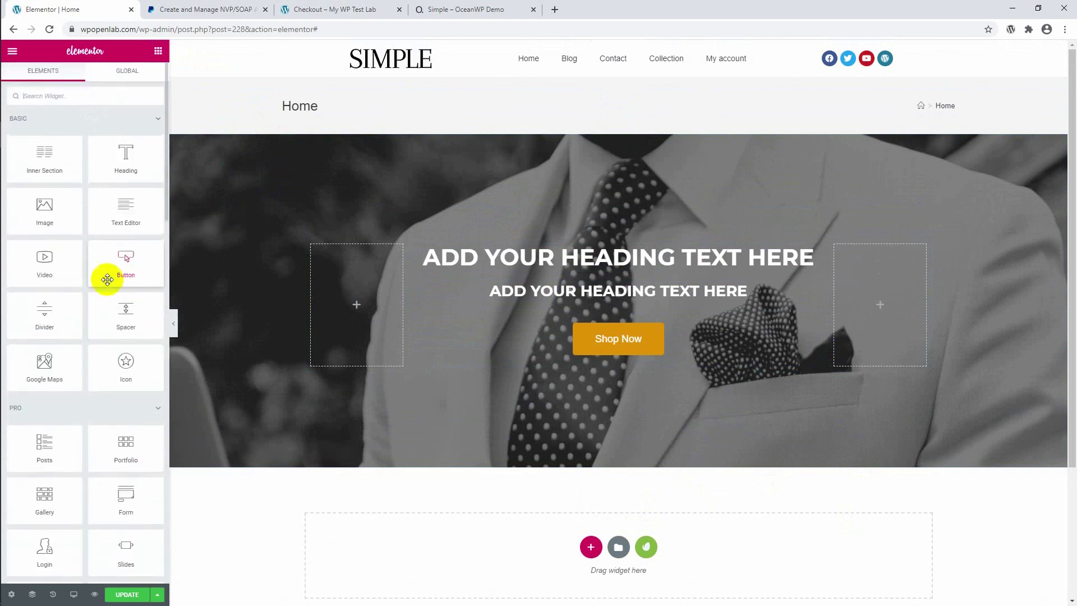
scroll(104, 280, "down", 4)
scroll(73, 213, "up", 3)
scroll(72, 220, "up", 1)
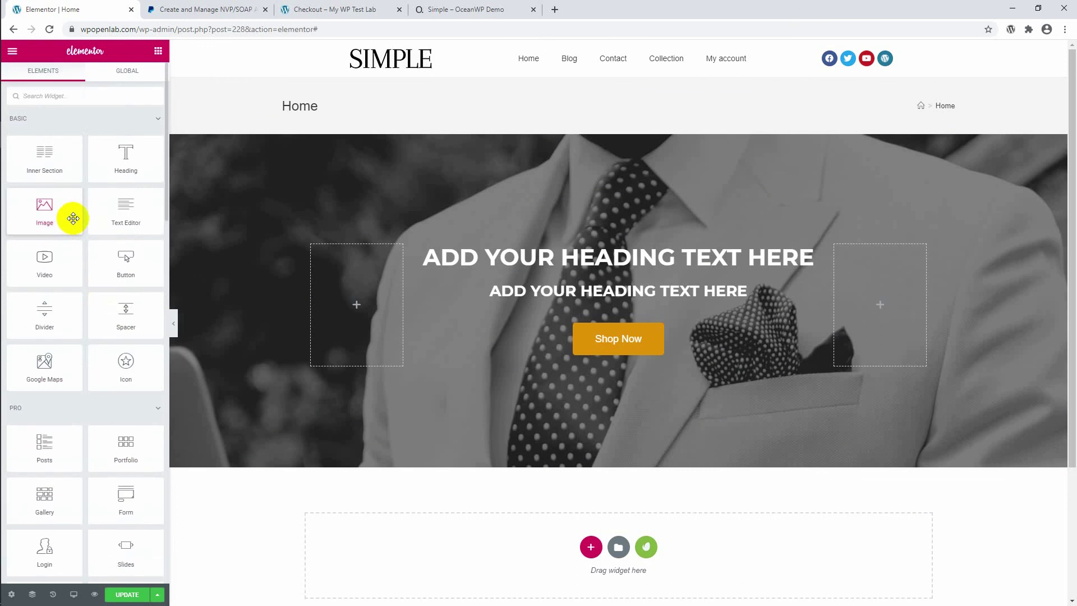
scroll(311, 286, "down", 2)
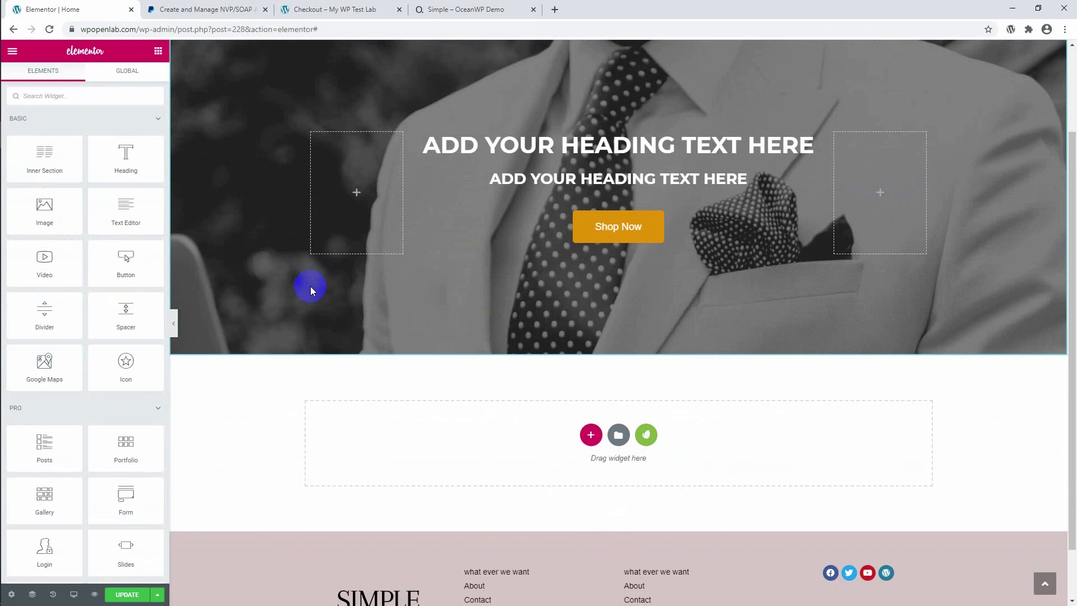
scroll(310, 286, "up", 2)
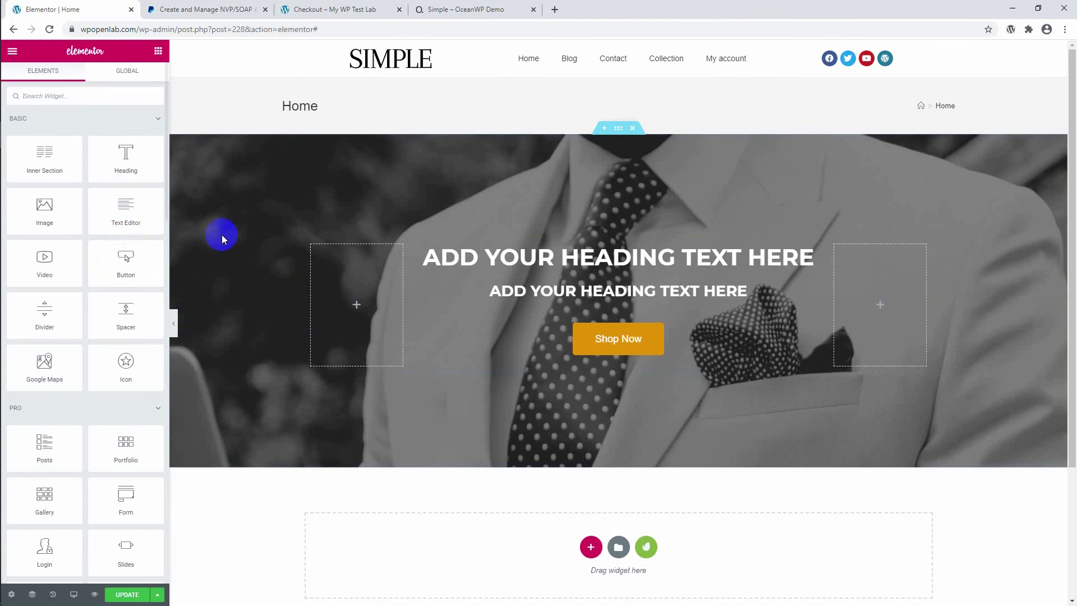
scroll(519, 224, "down", 1)
scroll(520, 224, "down", 1)
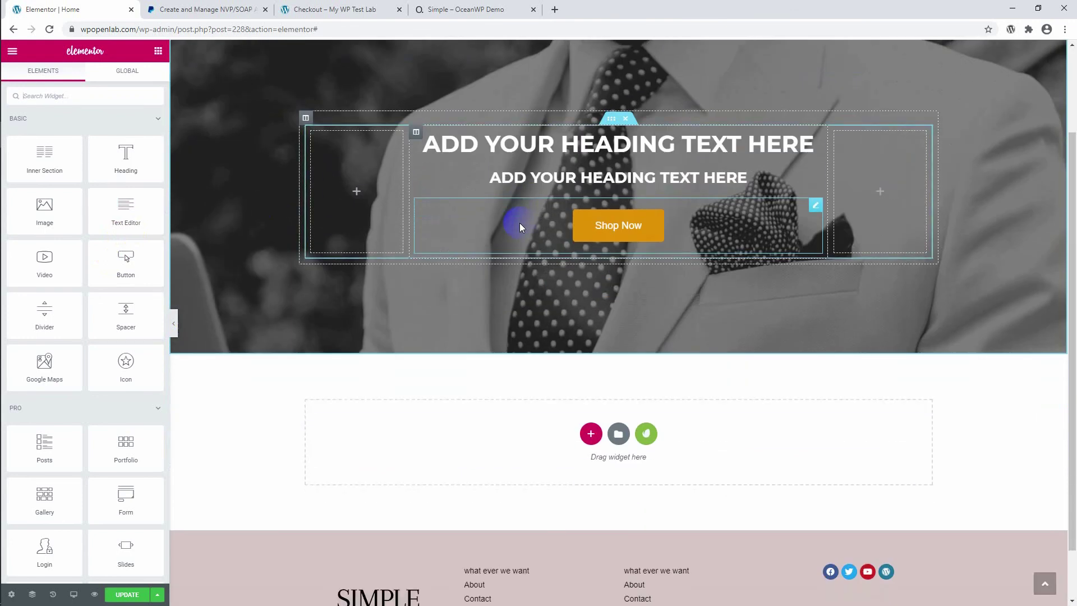
Open the header's Collection page in a new browser tab and copy its web address.
left_click(653, 225)
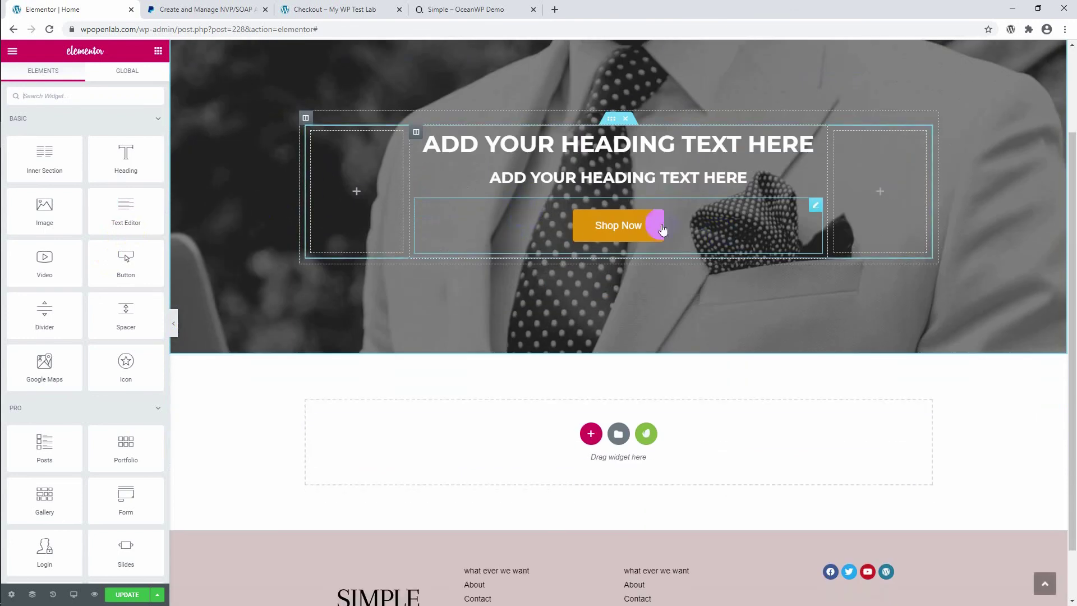
scroll(625, 209, "up", 2)
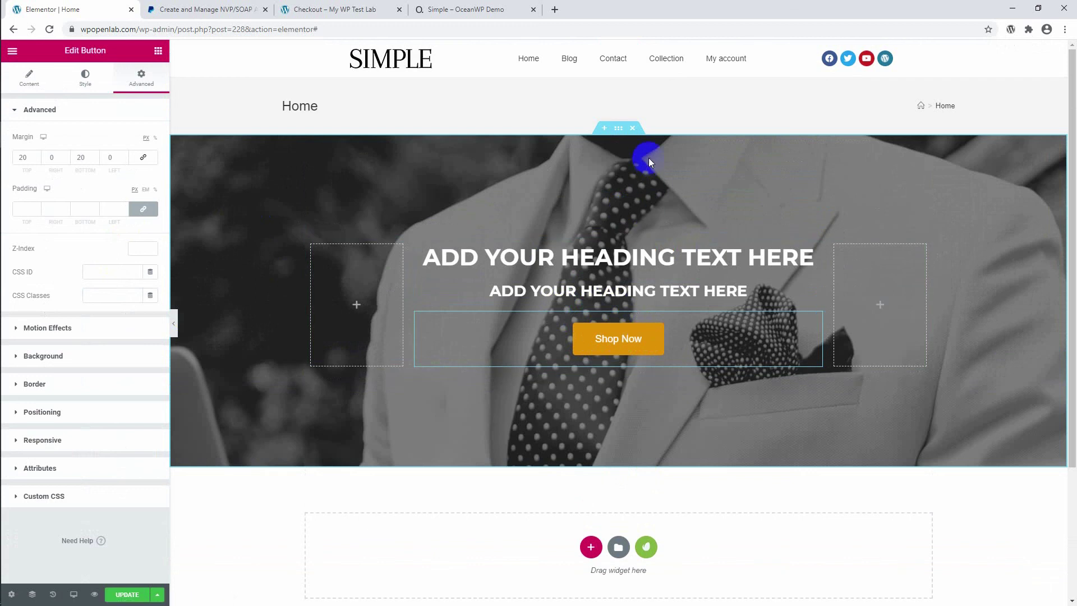
right_click(669, 59)
key("Escape")
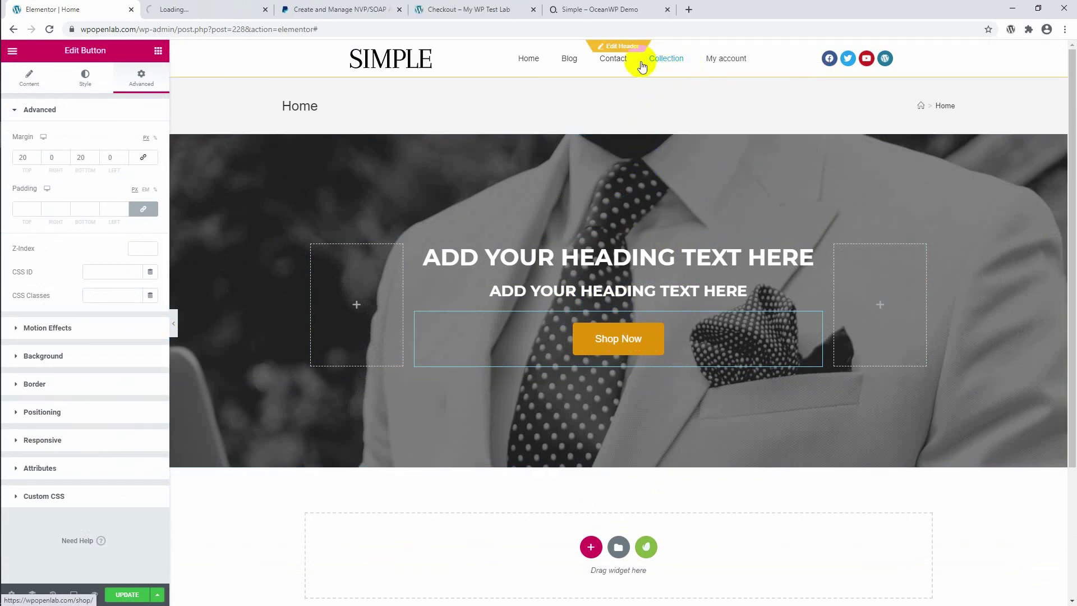
left_click(223, 6)
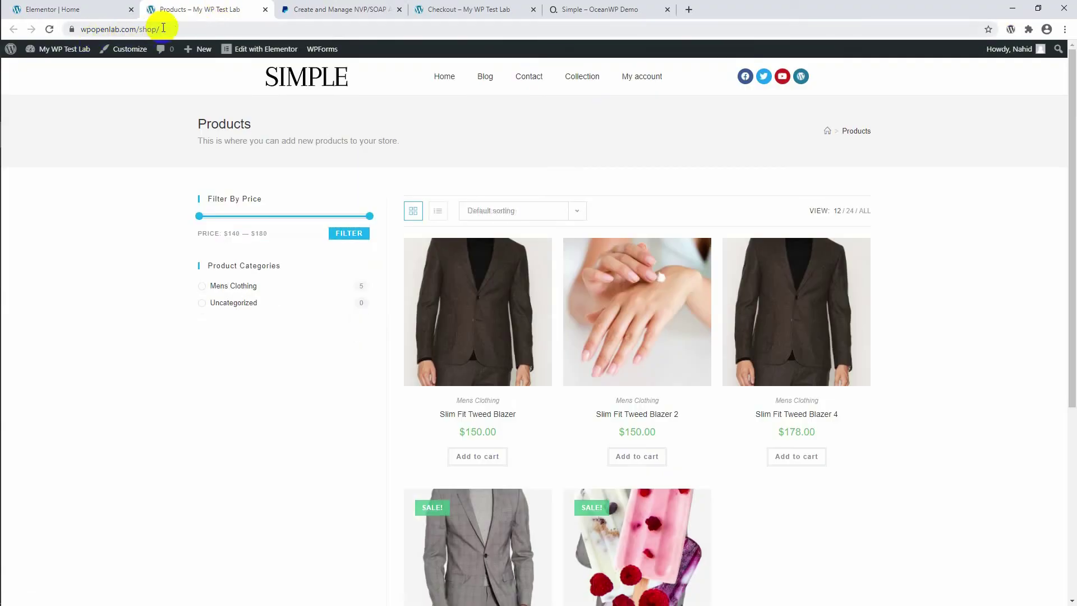
left_click(163, 28)
key("ctrl+c")
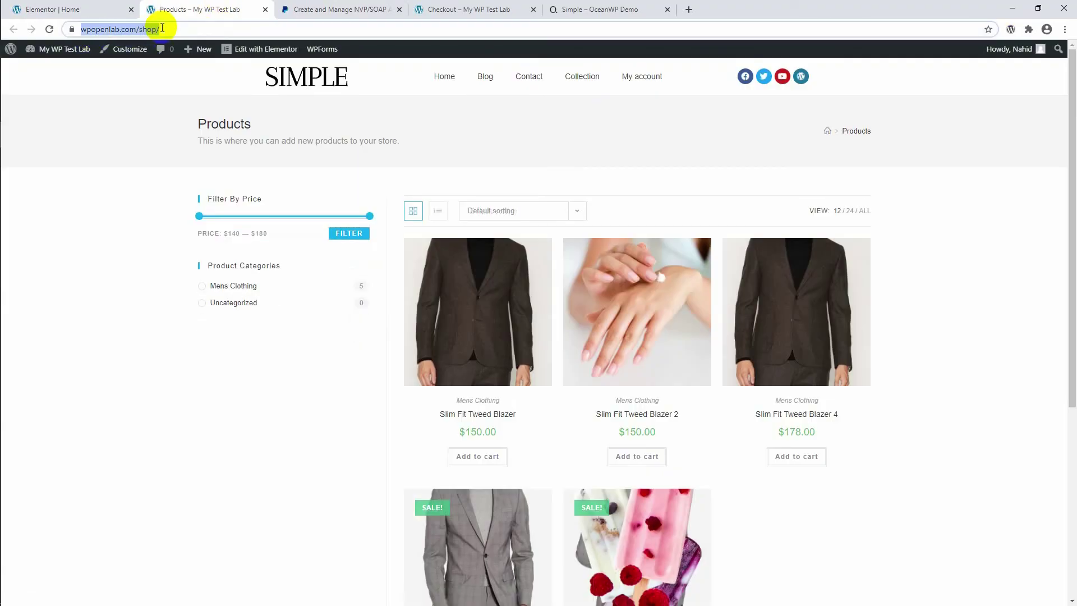
left_click(108, 12)
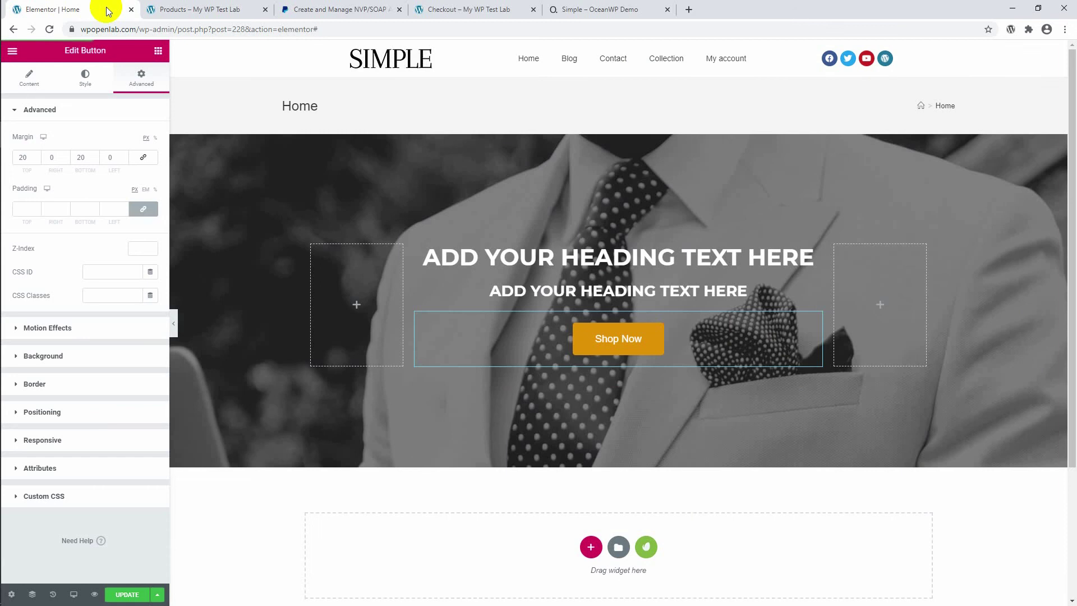
left_click(621, 343)
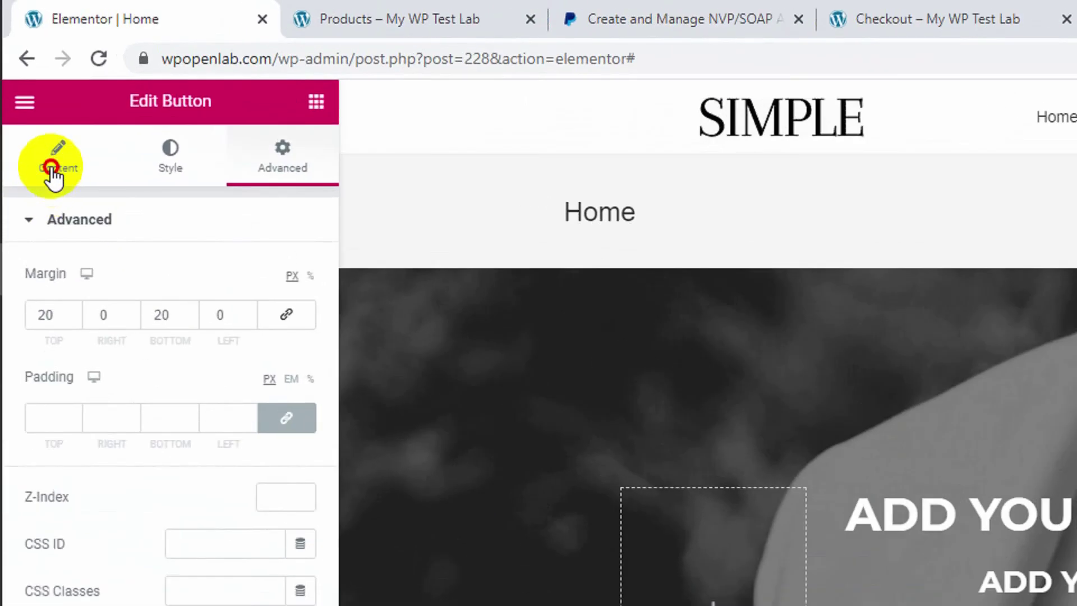
left_click(27, 83)
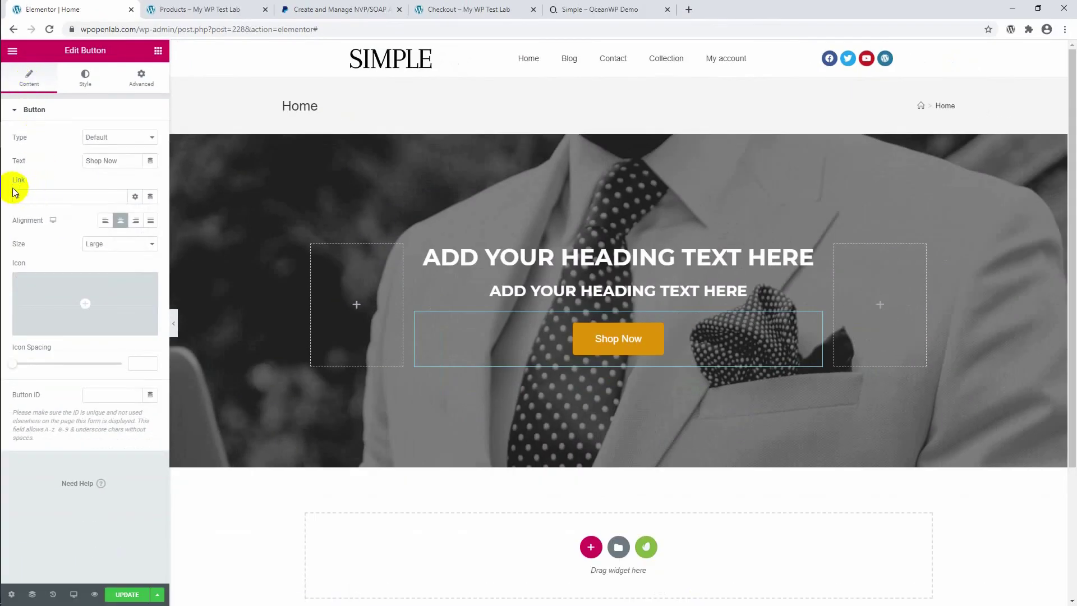
left_click(25, 197)
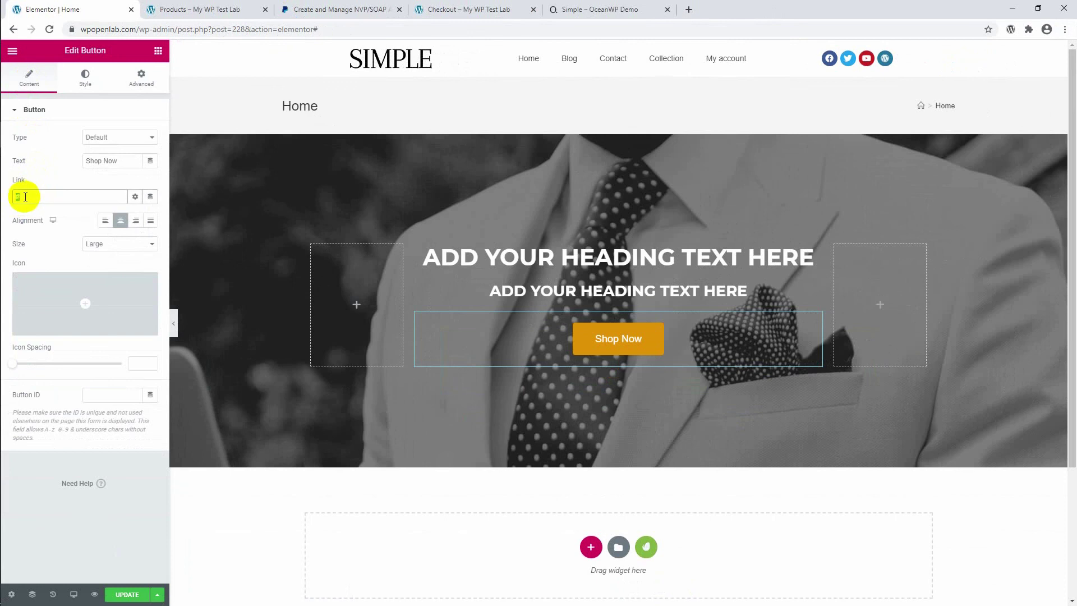
key("ctrl+v")
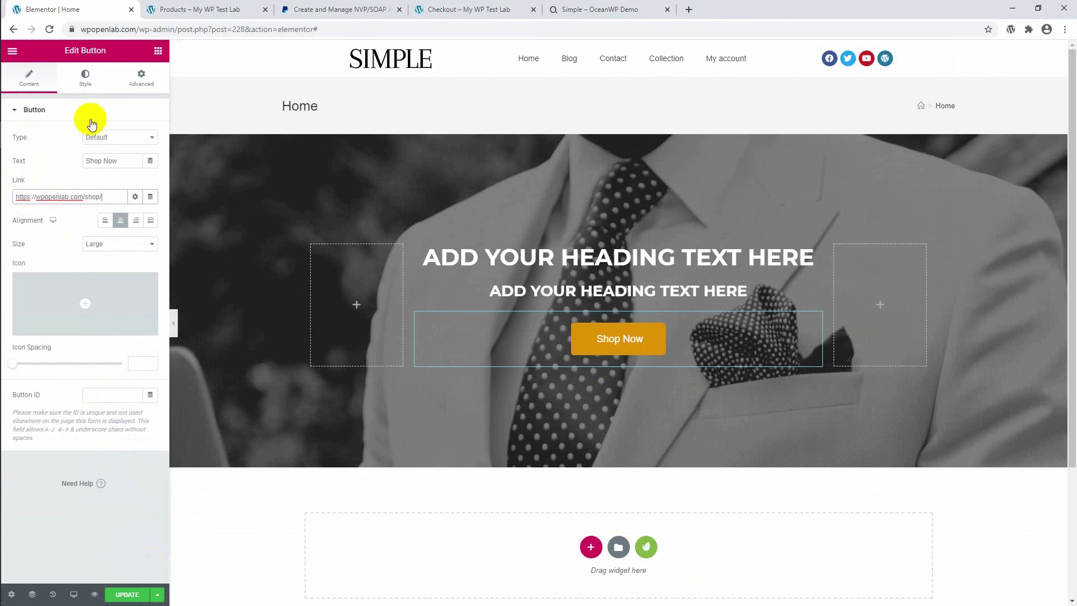
Give the Shop Now button the Grow hover animation and a red hover background color.
left_click(88, 90)
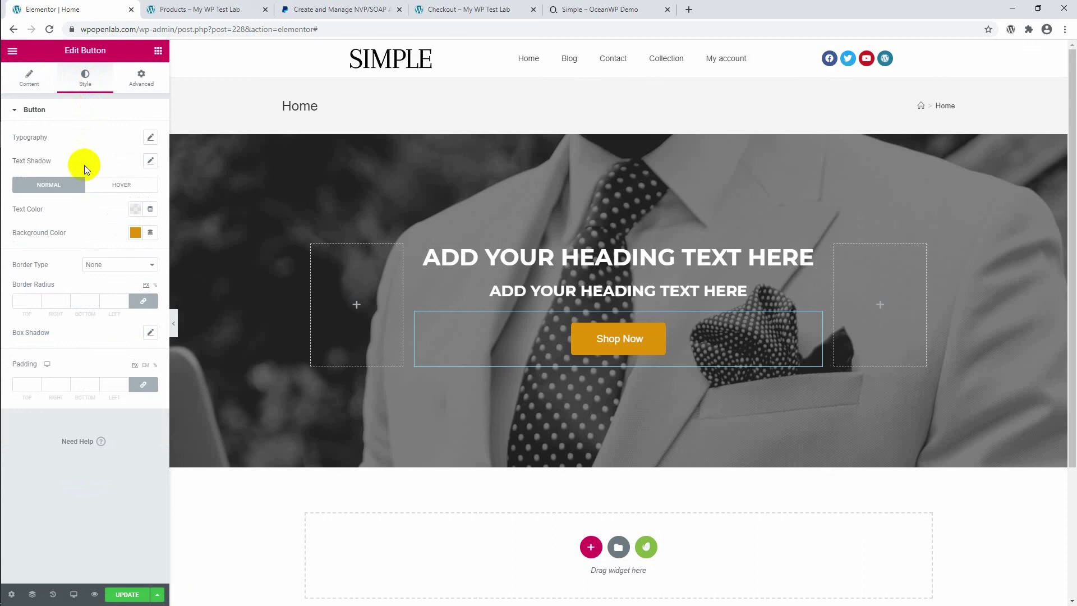
left_click(112, 188)
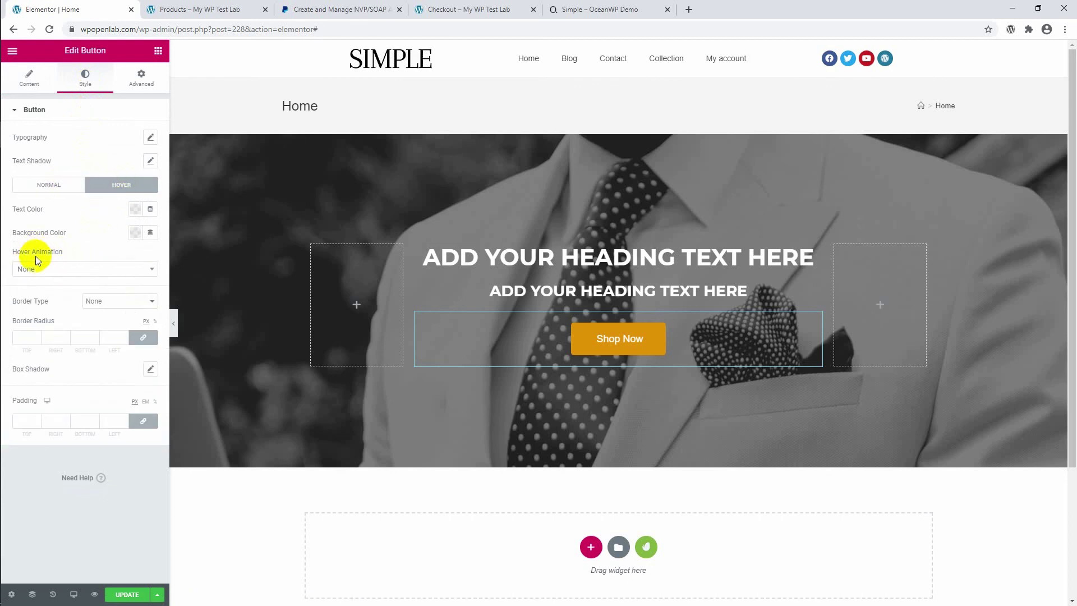
left_click(61, 268)
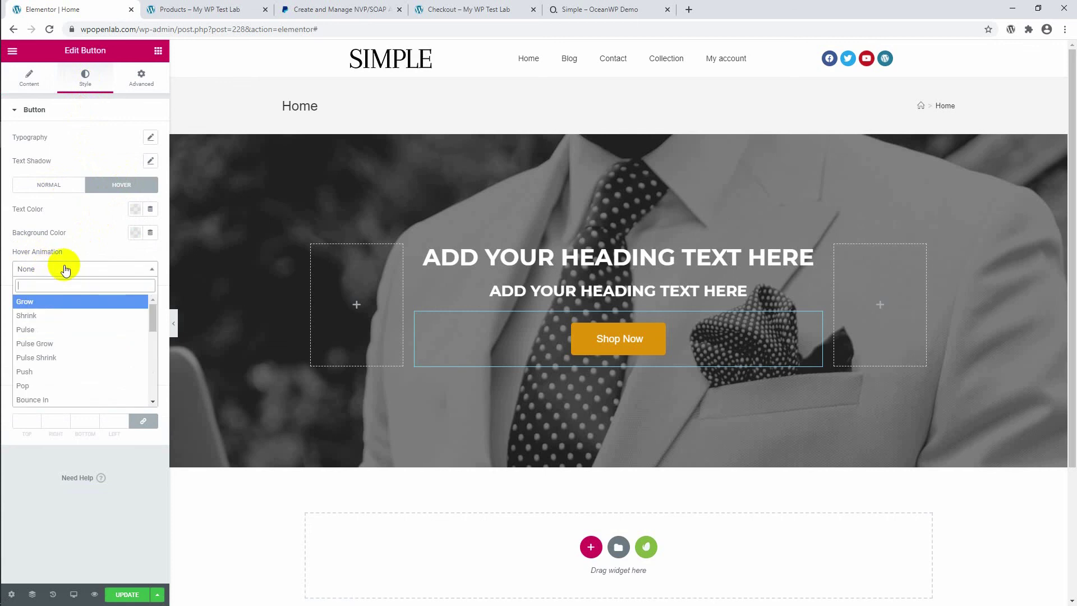
left_click(27, 302)
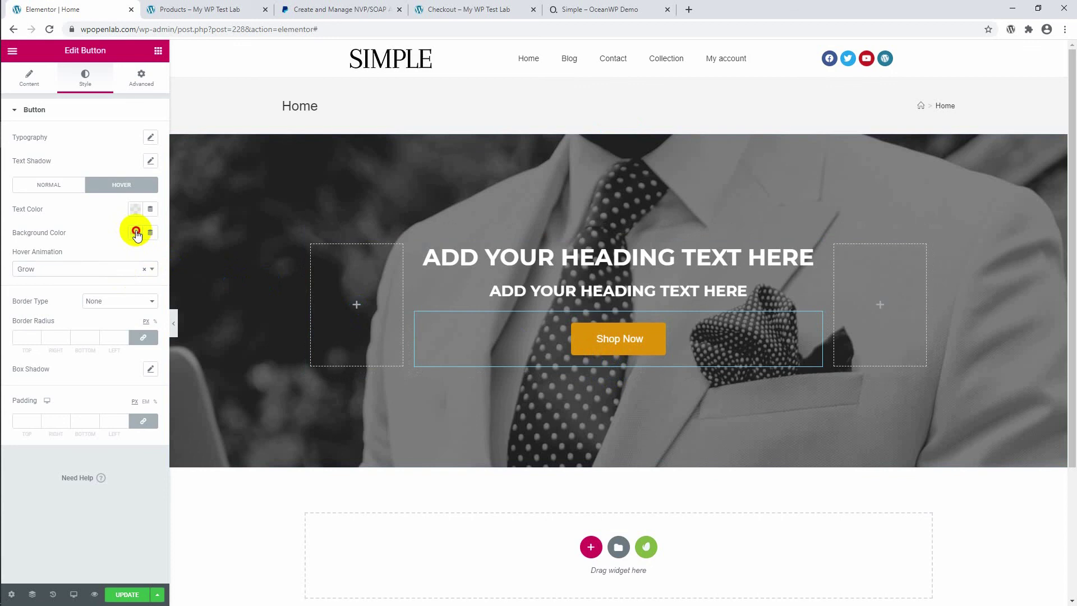
left_click(137, 233)
left_click_drag(142, 288, 168, 278)
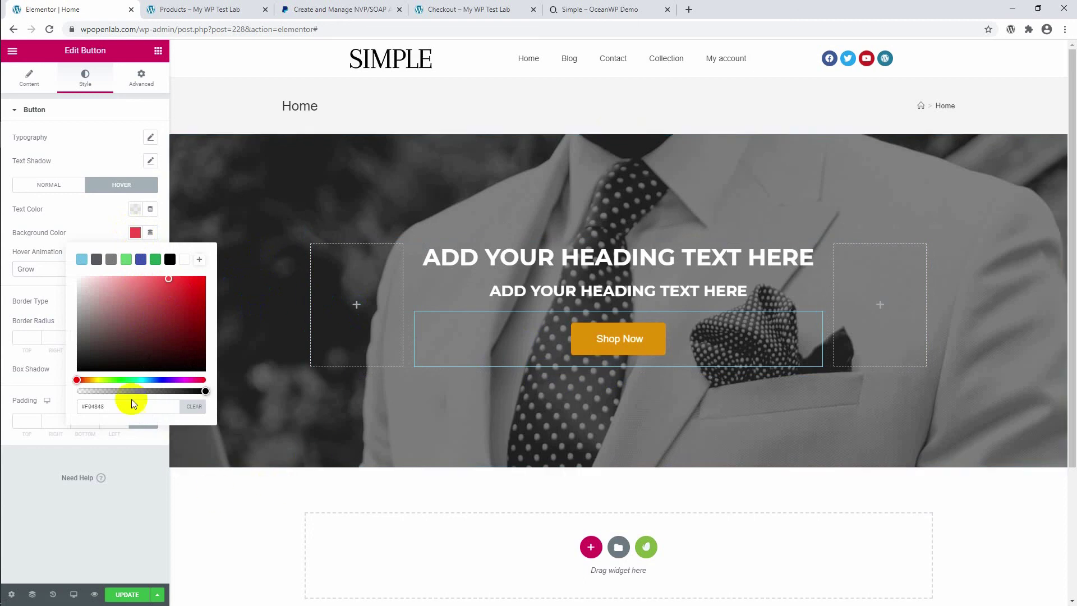
left_click(135, 236)
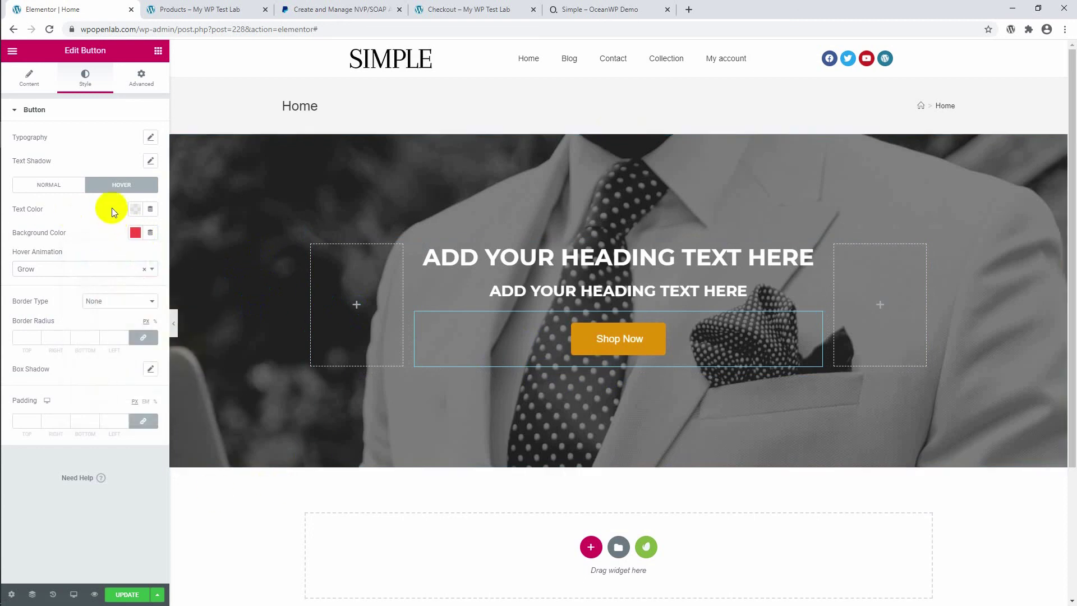
Save the Home page changes and look over the hero section.
scroll(370, 270, "down", 2)
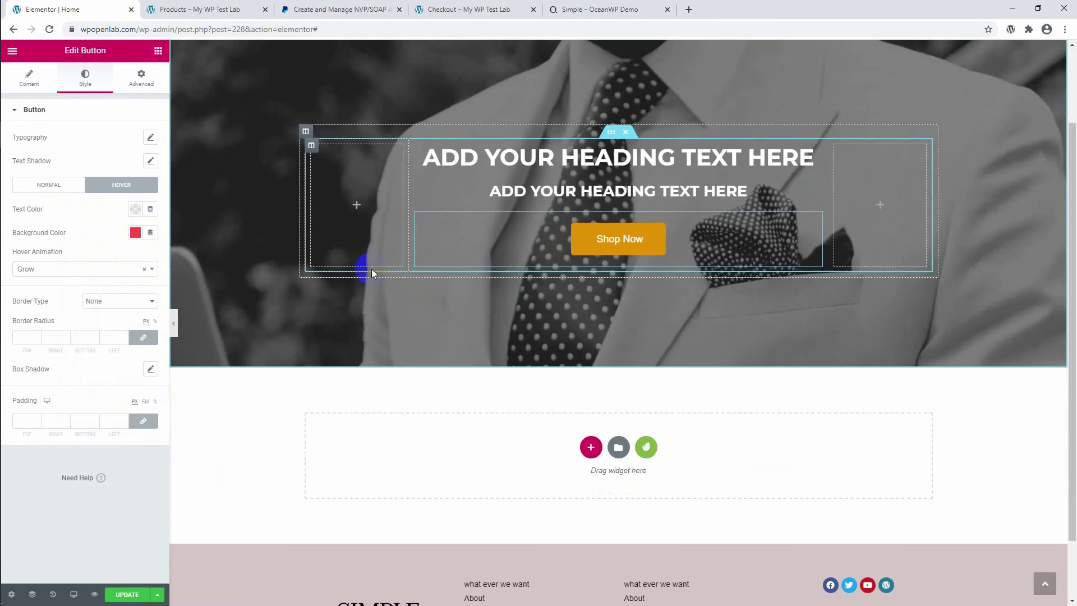
scroll(370, 268, "up", 2)
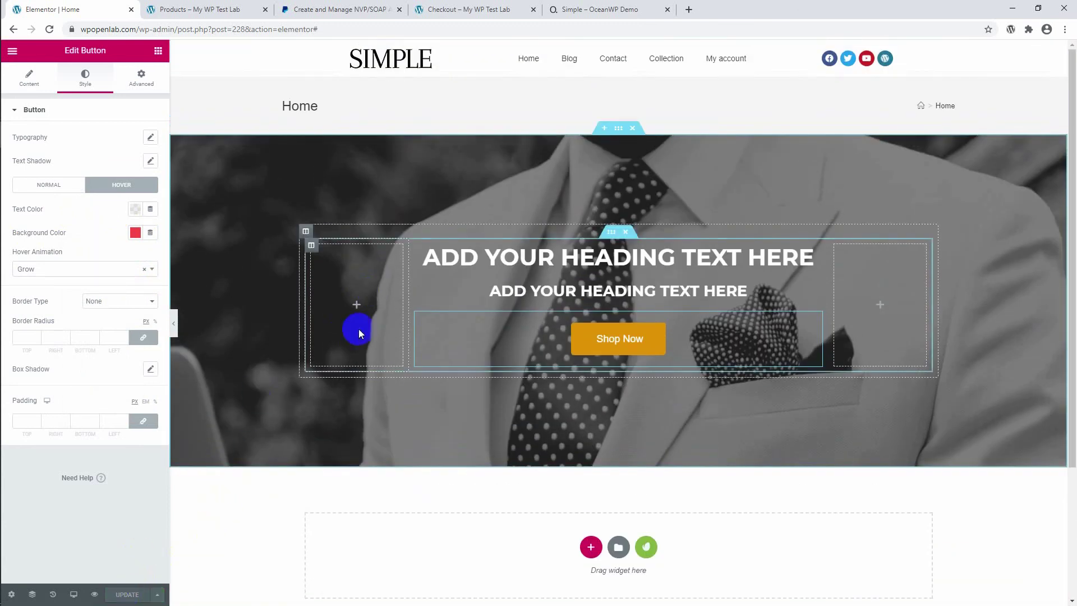
scroll(439, 231, "down", 3)
scroll(439, 228, "up", 3)
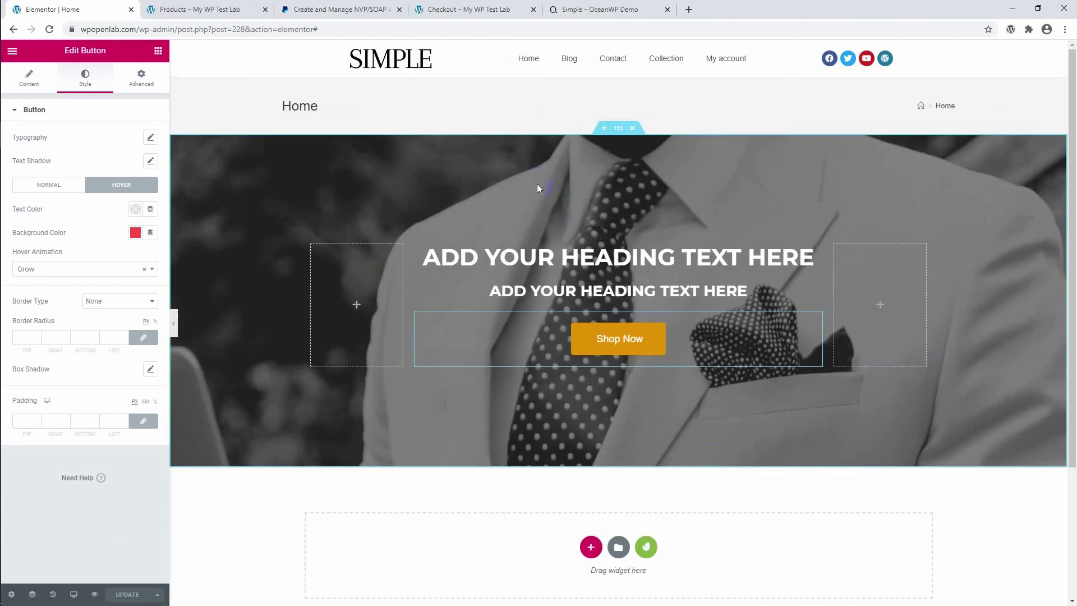
left_click(366, 295)
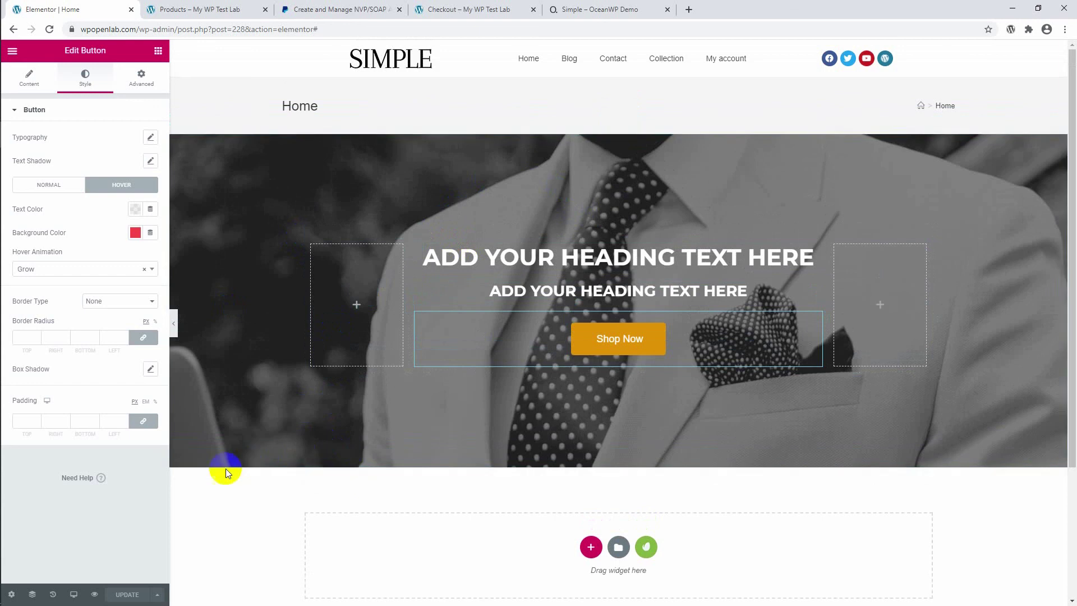
Switch the responsive preview to Mobile (360px) and check the hero section's layout.
left_click(78, 597)
left_click(72, 595)
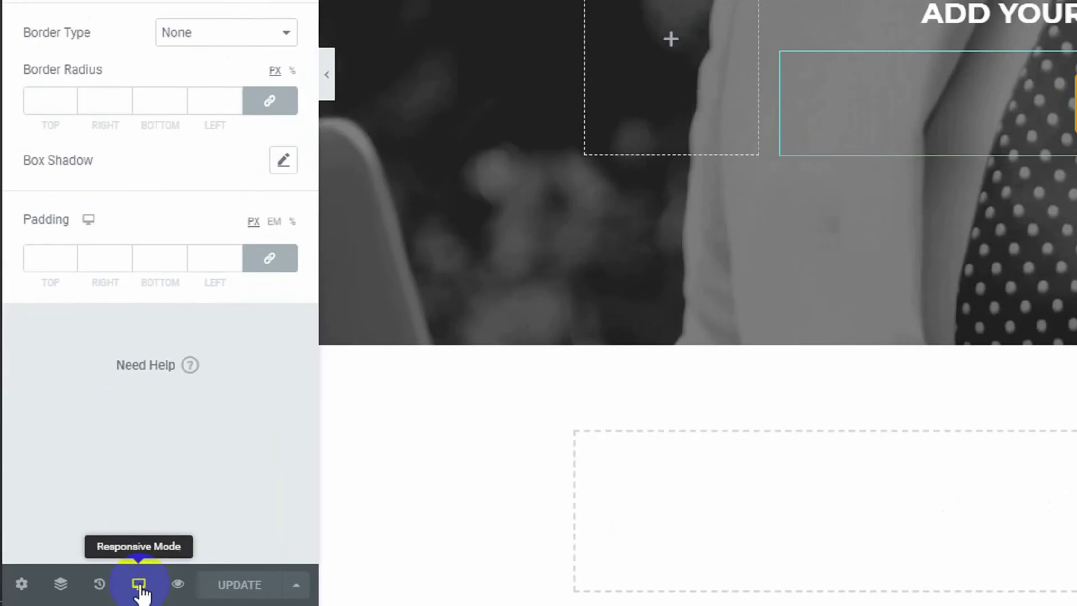
left_click(74, 595)
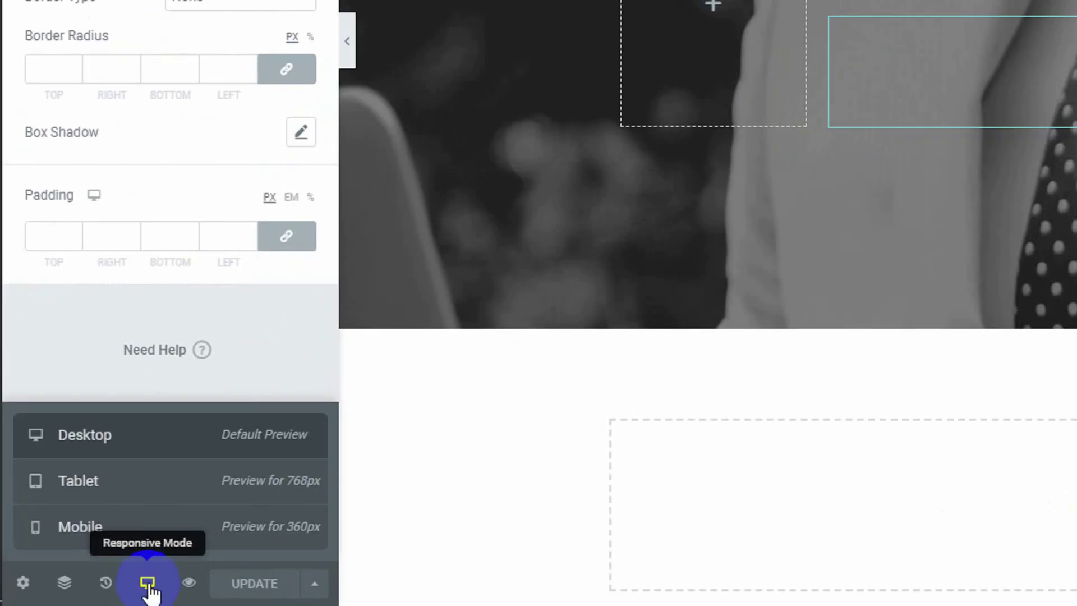
left_click(84, 528)
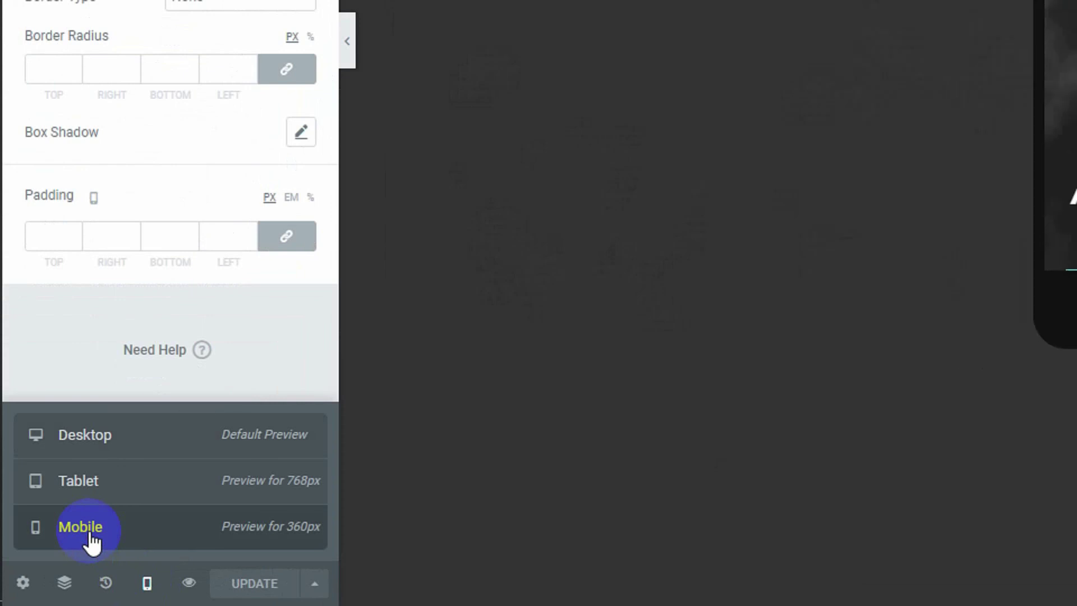
scroll(692, 270, "down", 3)
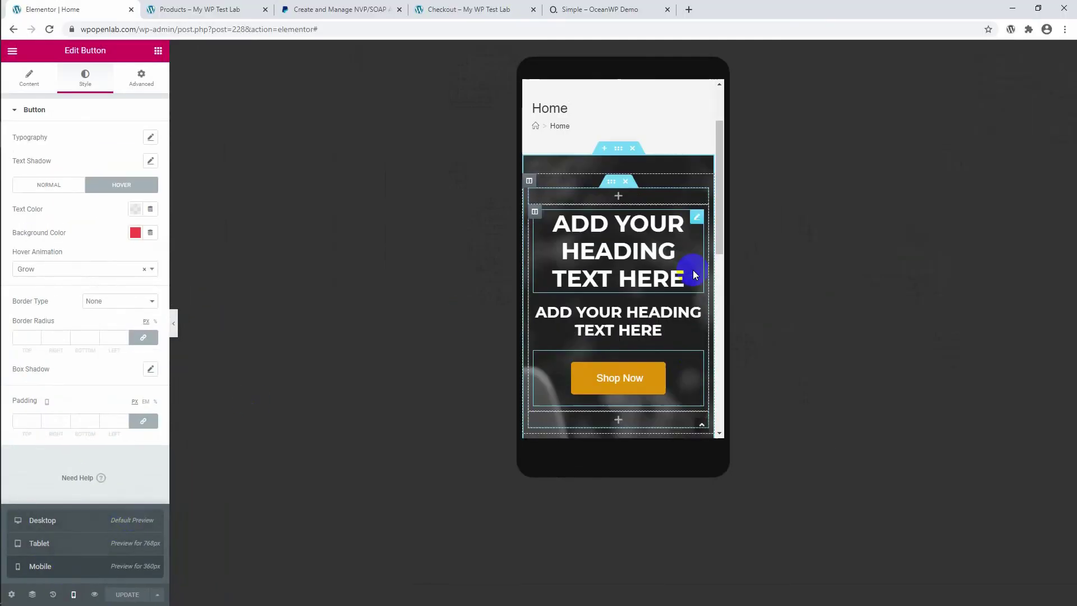
scroll(693, 274, "up", 1)
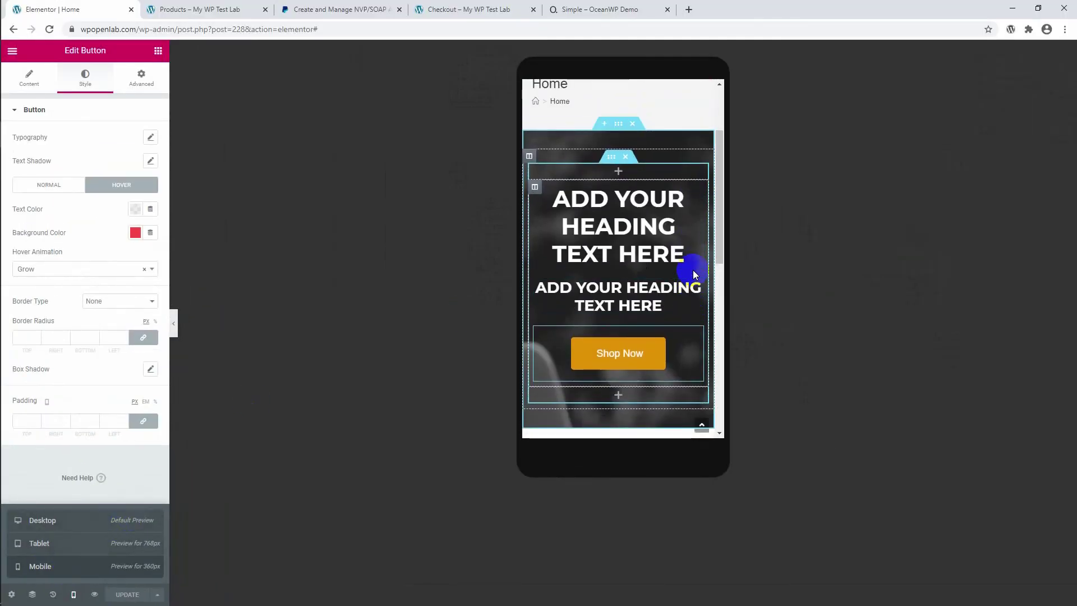
Set the first hero heading's mobile font size to 22 px.
left_click(624, 209)
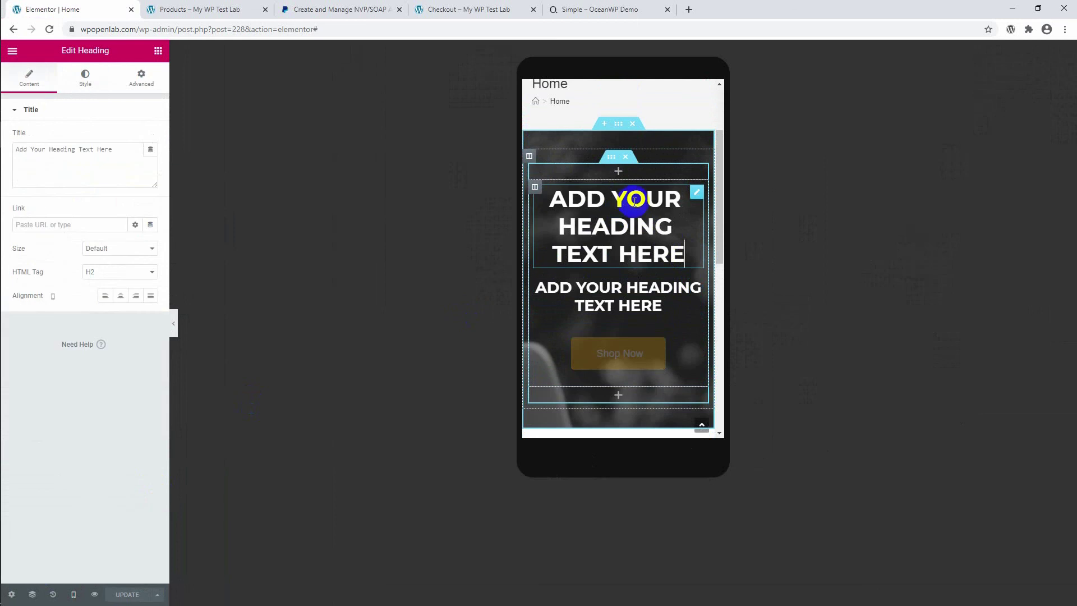
left_click(86, 91)
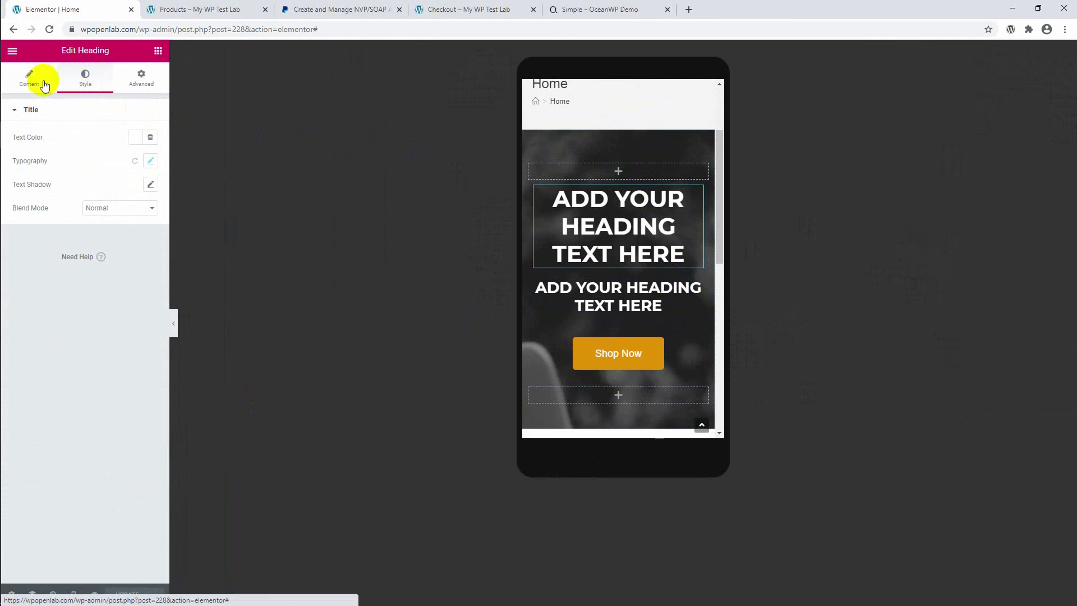
left_click(41, 82)
left_click(86, 83)
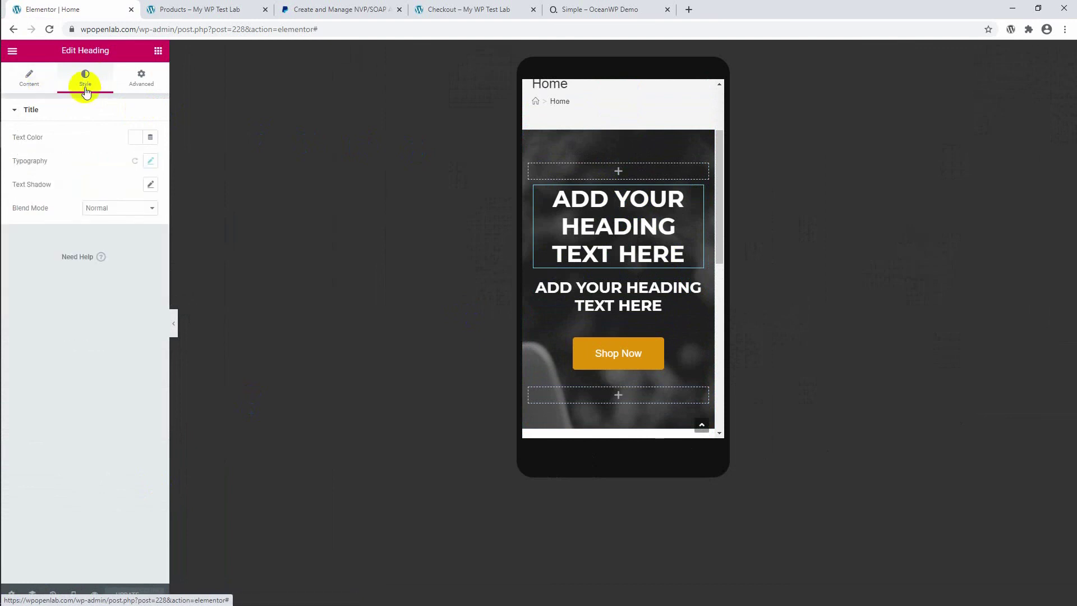
left_click(149, 162)
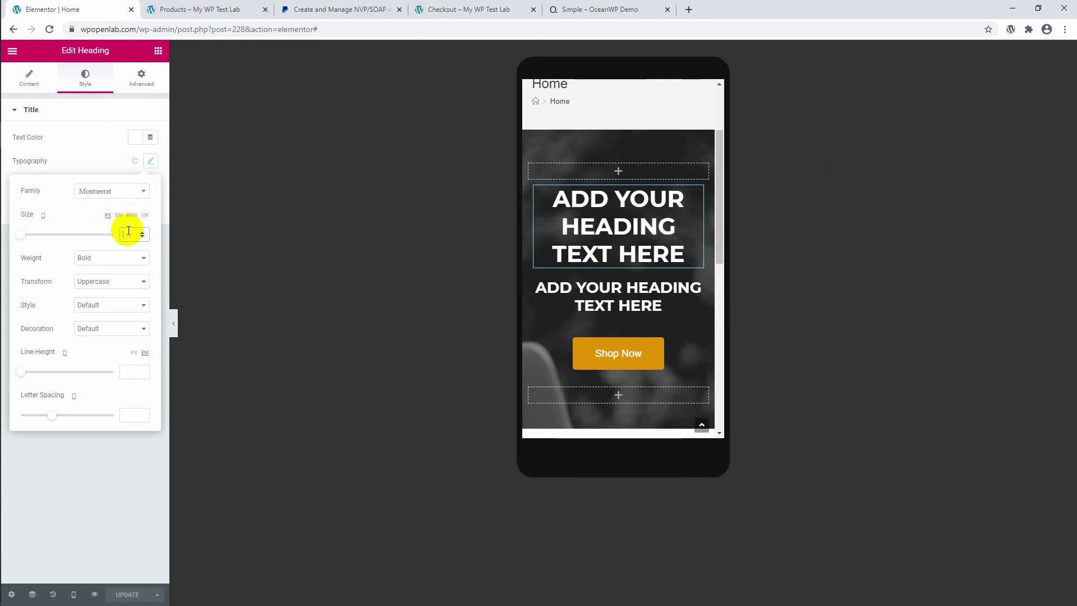
type("20")
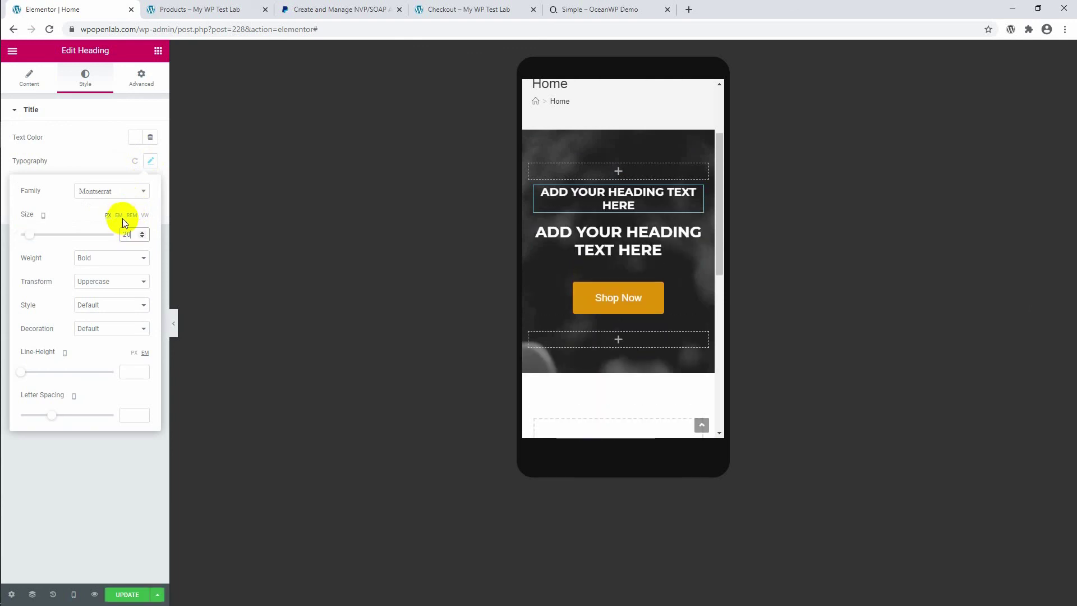
left_click(144, 238)
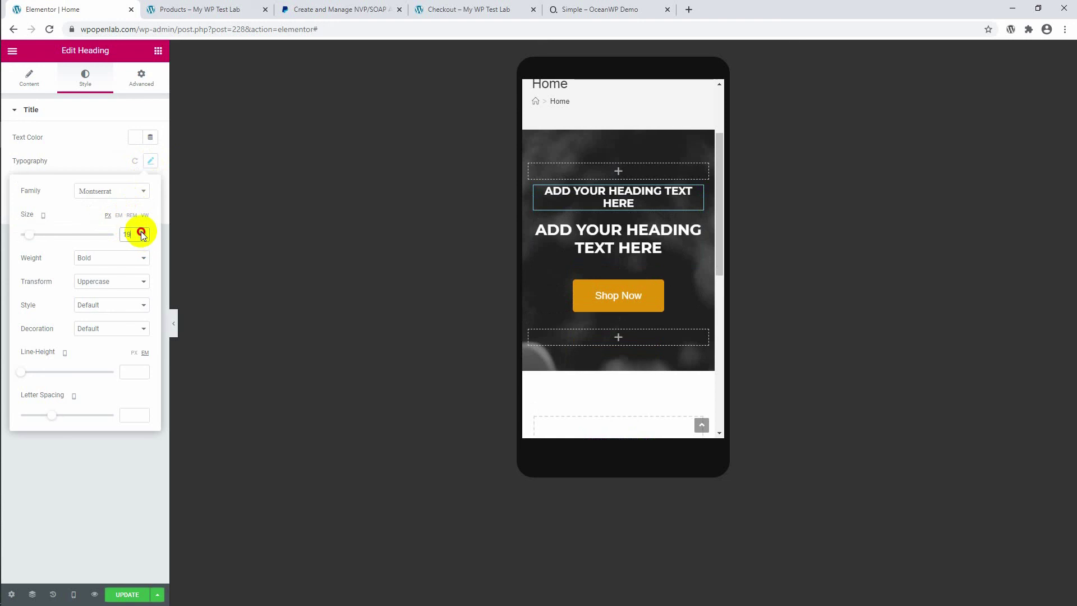
left_click(143, 232)
left_click(143, 232)
left_click(143, 233)
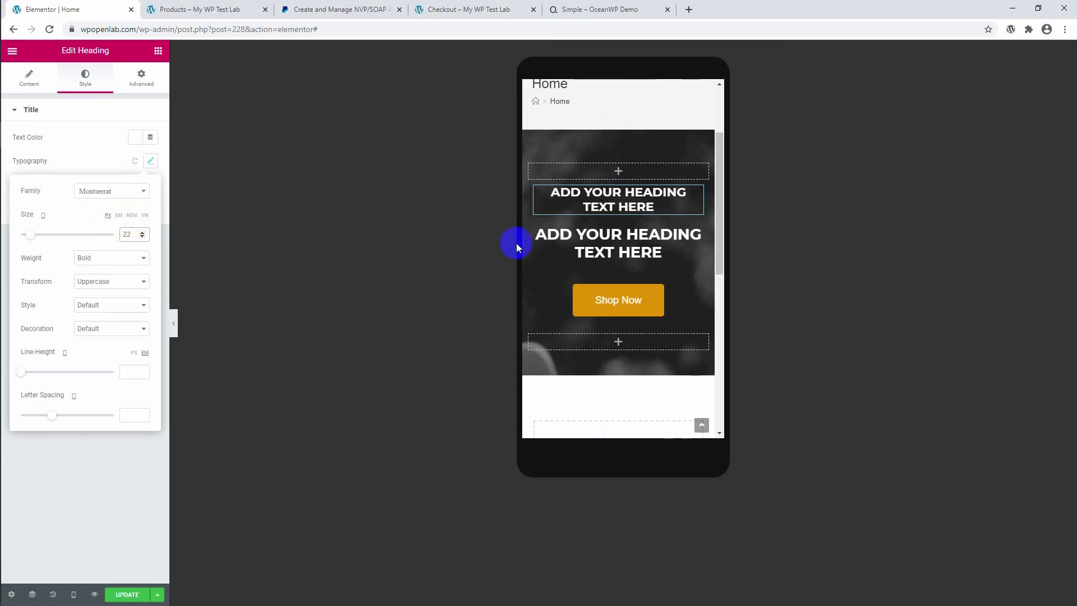
Set the second hero heading's mobile font size to 16 px.
left_click(564, 243)
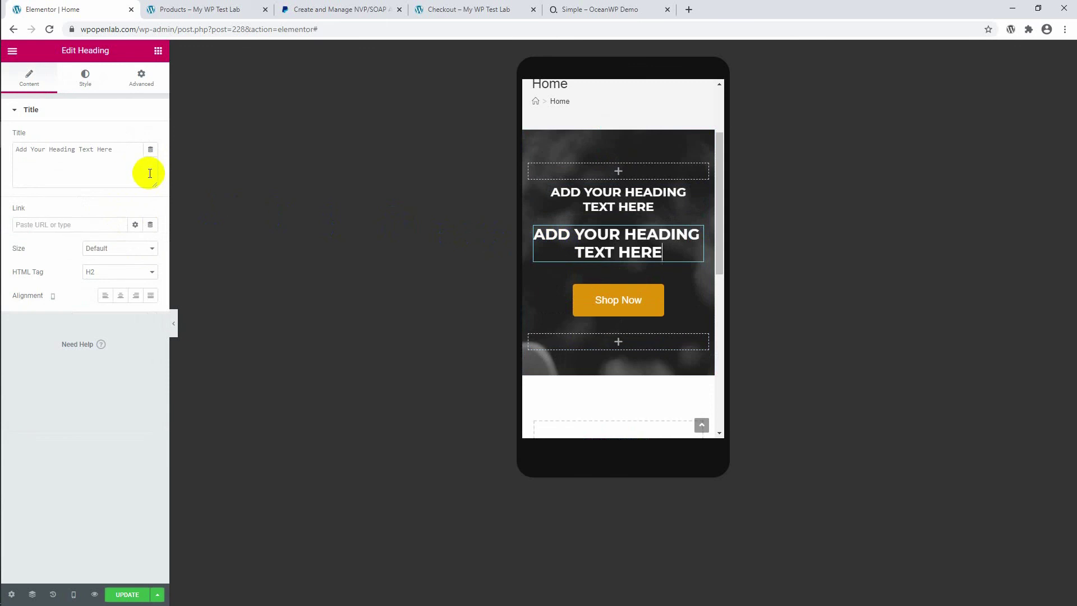
left_click(85, 79)
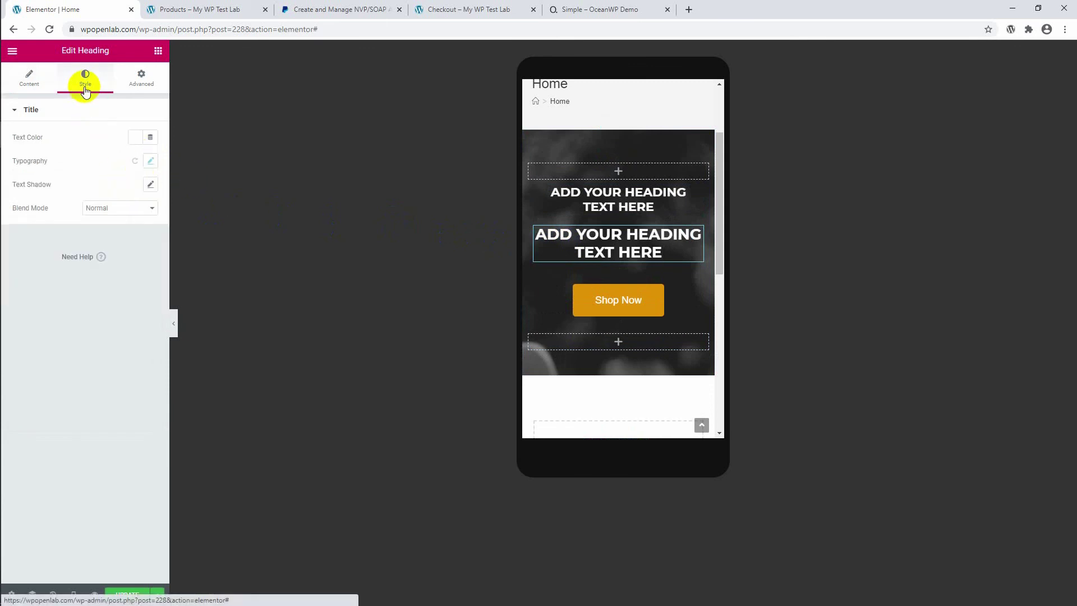
left_click(625, 234)
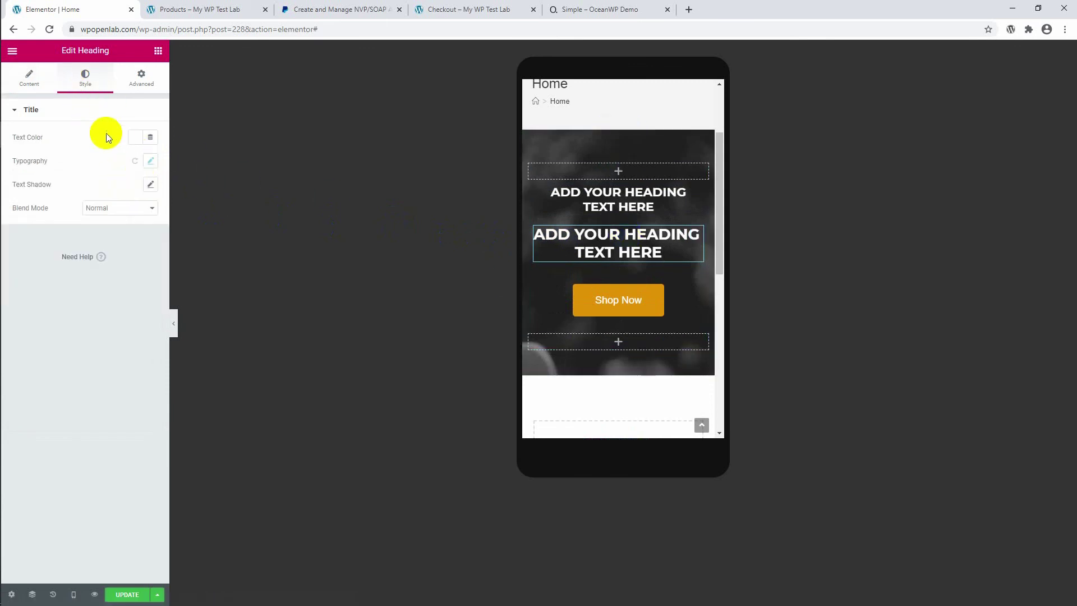
left_click(636, 235)
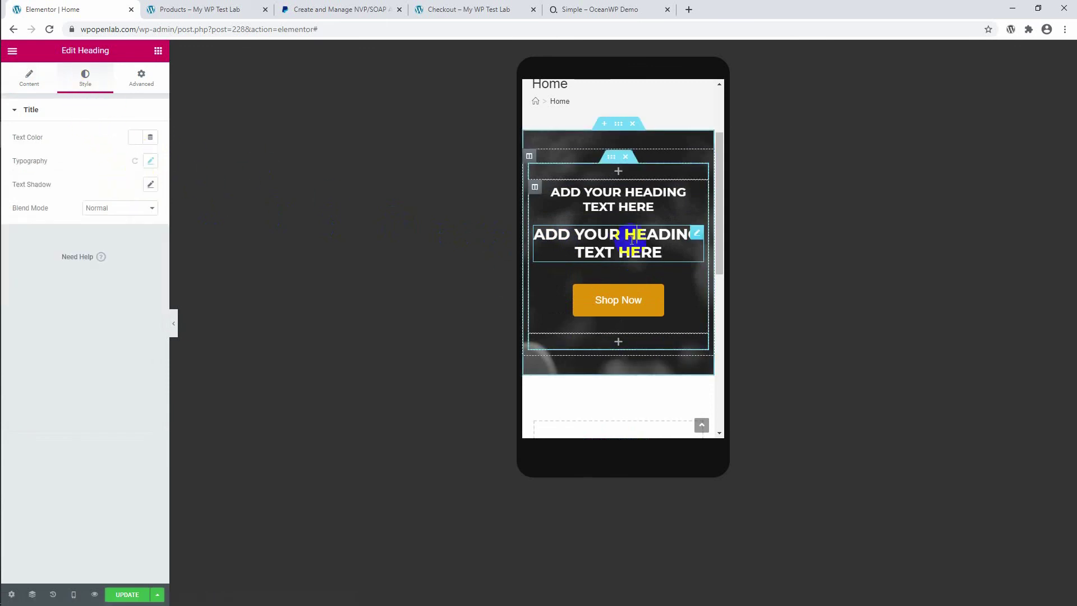
left_click(91, 90)
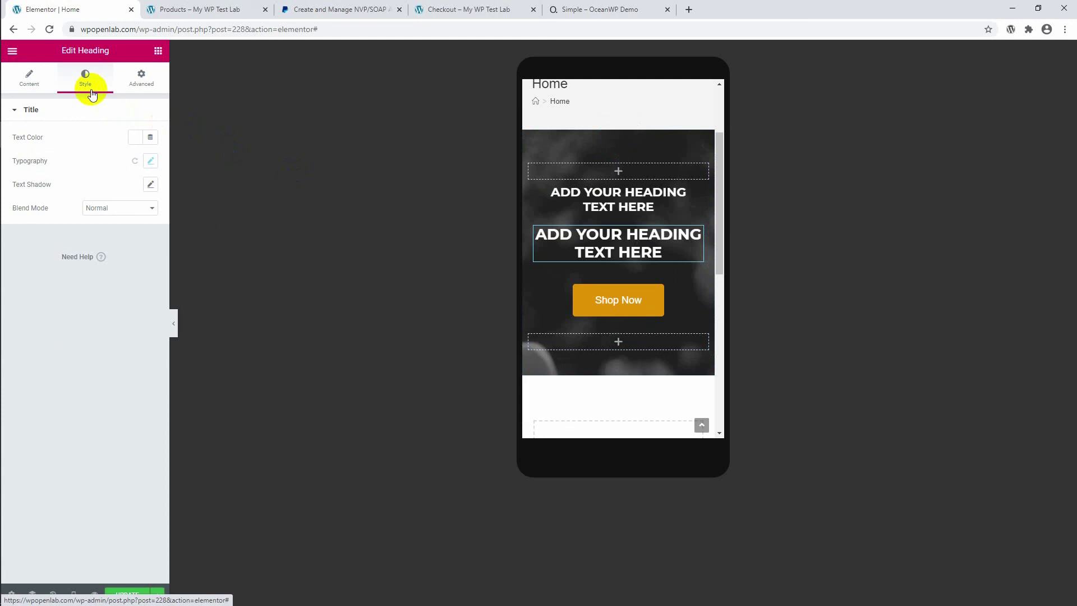
left_click(151, 161)
left_click(133, 235)
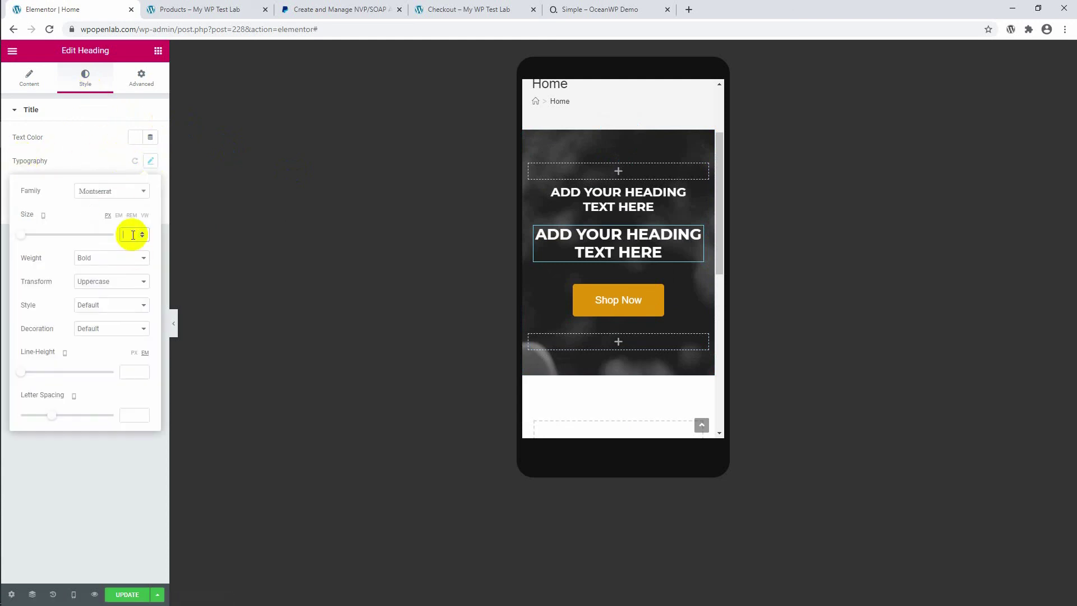
type("18")
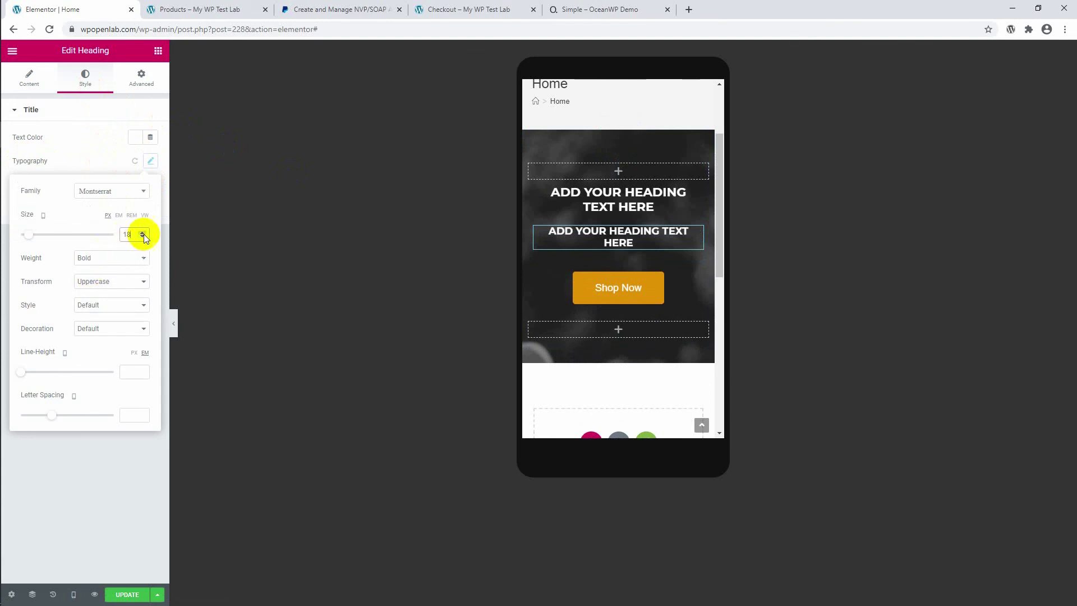
left_click(143, 237)
left_click(143, 238)
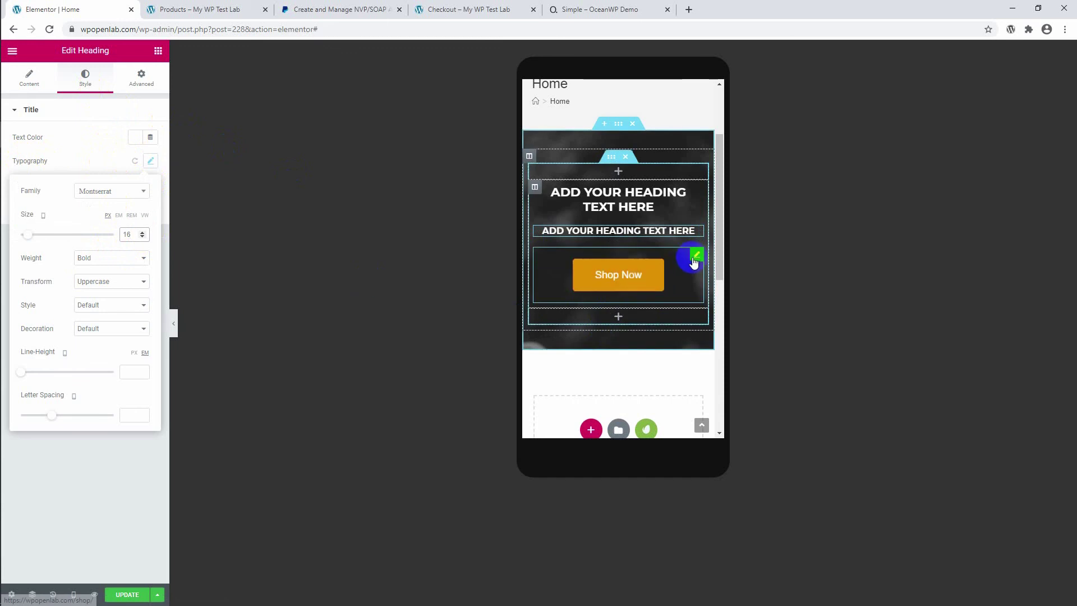
Set the Shop Now button's mobile font size to 14 px.
left_click(696, 256)
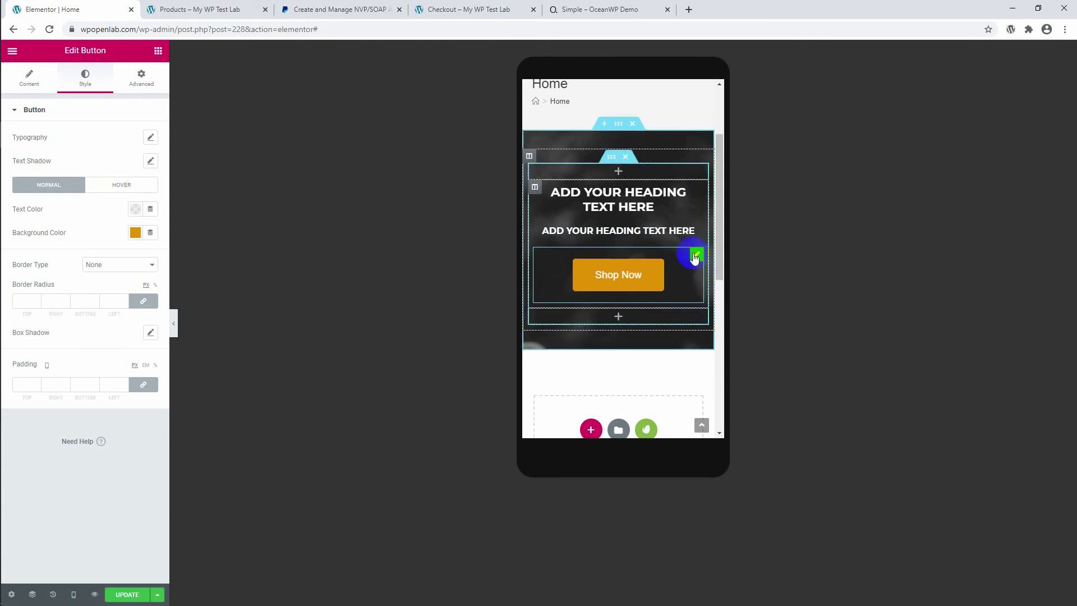
left_click(150, 140)
mouse_move(26, 208)
left_mouse_down()
mouse_move(74, 221)
mouse_move(38, 223)
mouse_move(29, 234)
left_mouse_up()
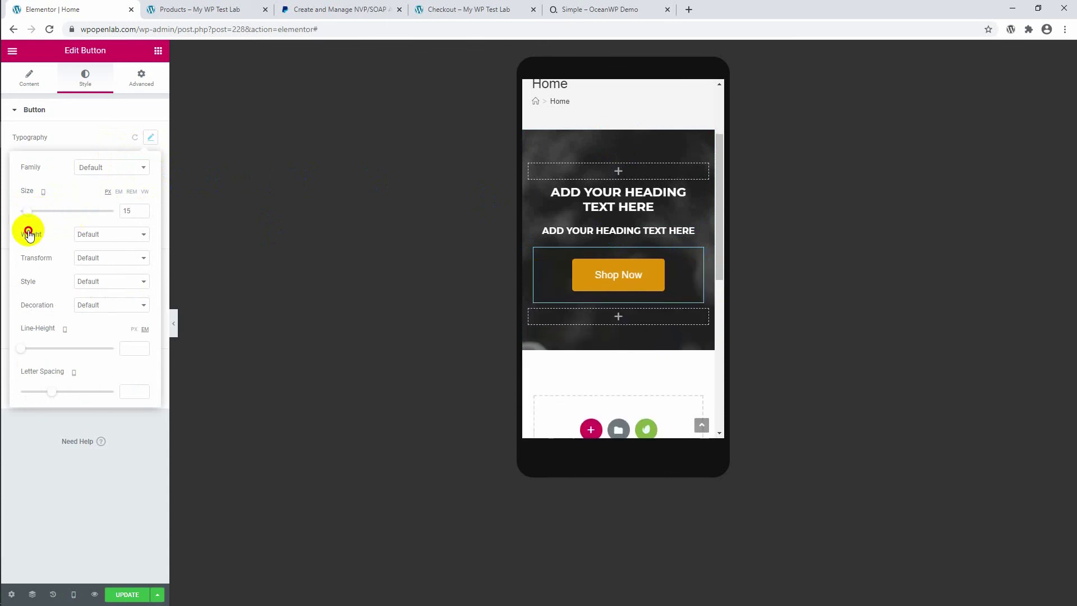
left_click(143, 212)
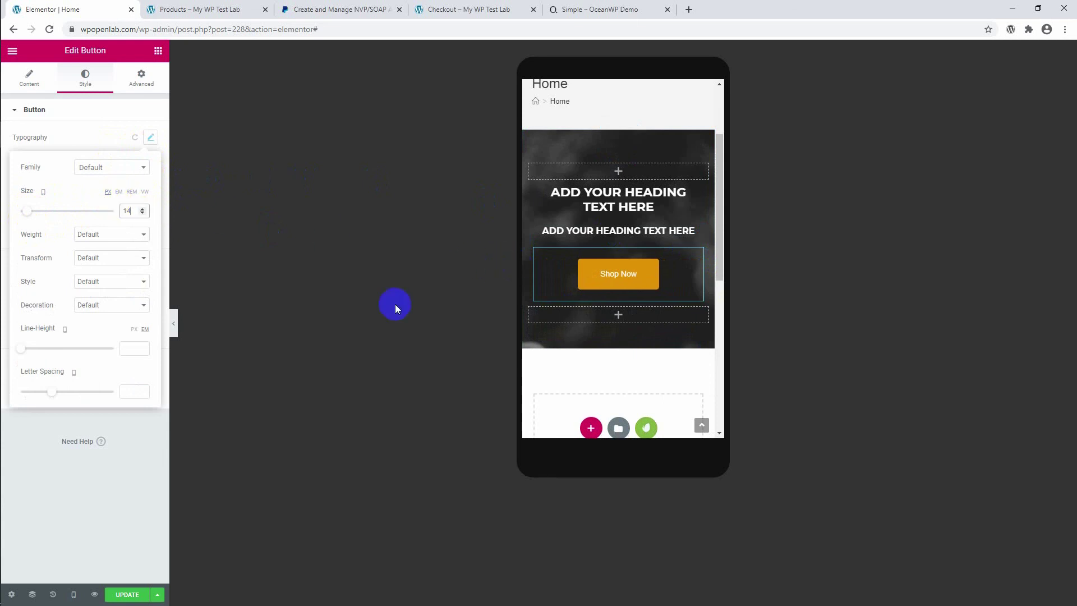
Set the hero section's mobile background position to Center Center and keep its attachment at Default.
left_click(619, 125)
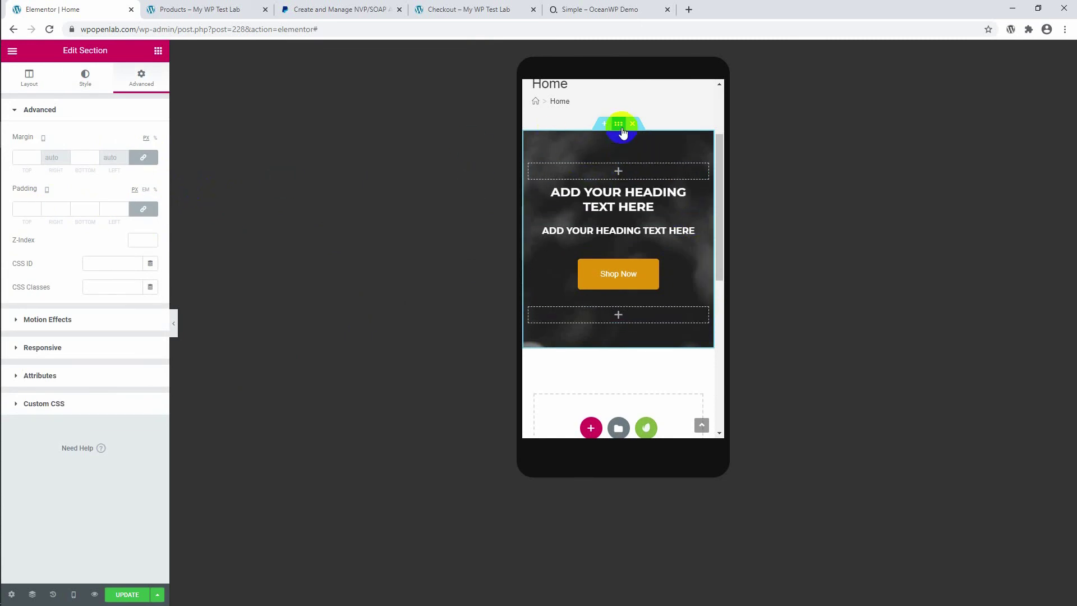
left_click(86, 88)
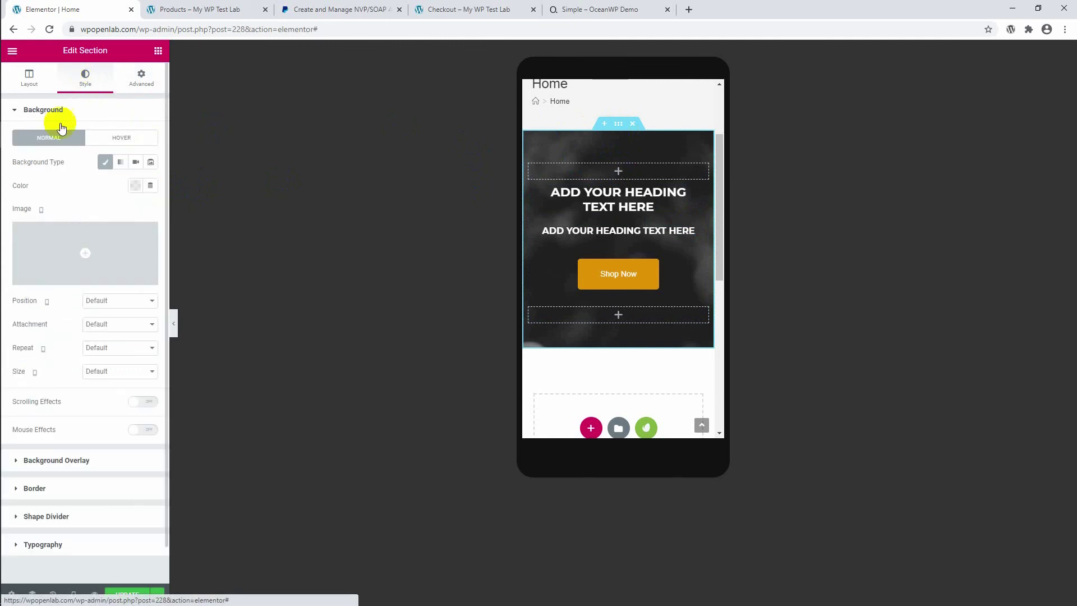
mouse_move(87, 253)
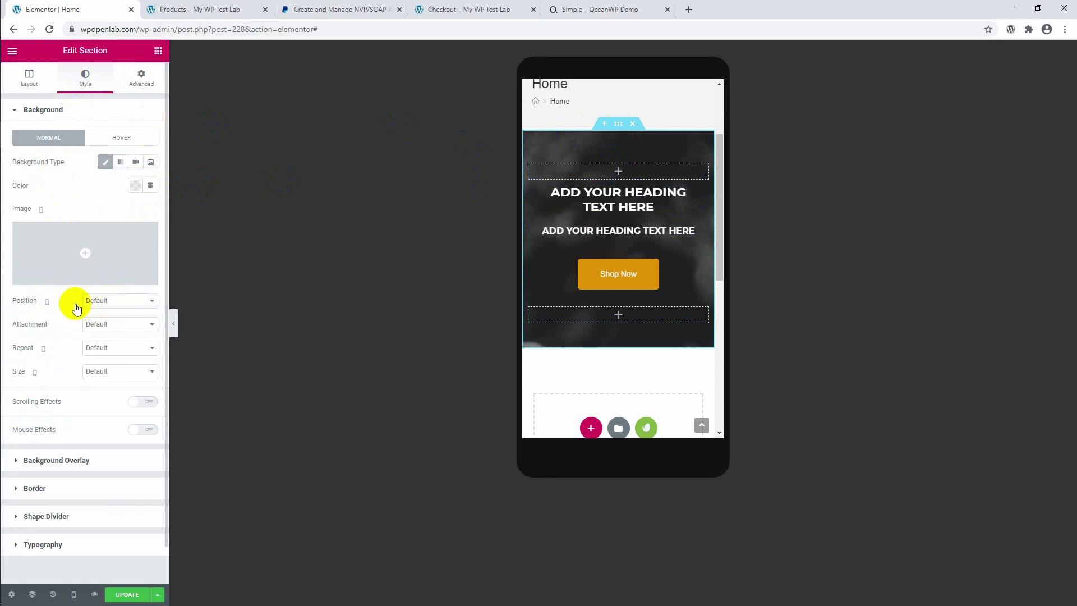
left_click(110, 305)
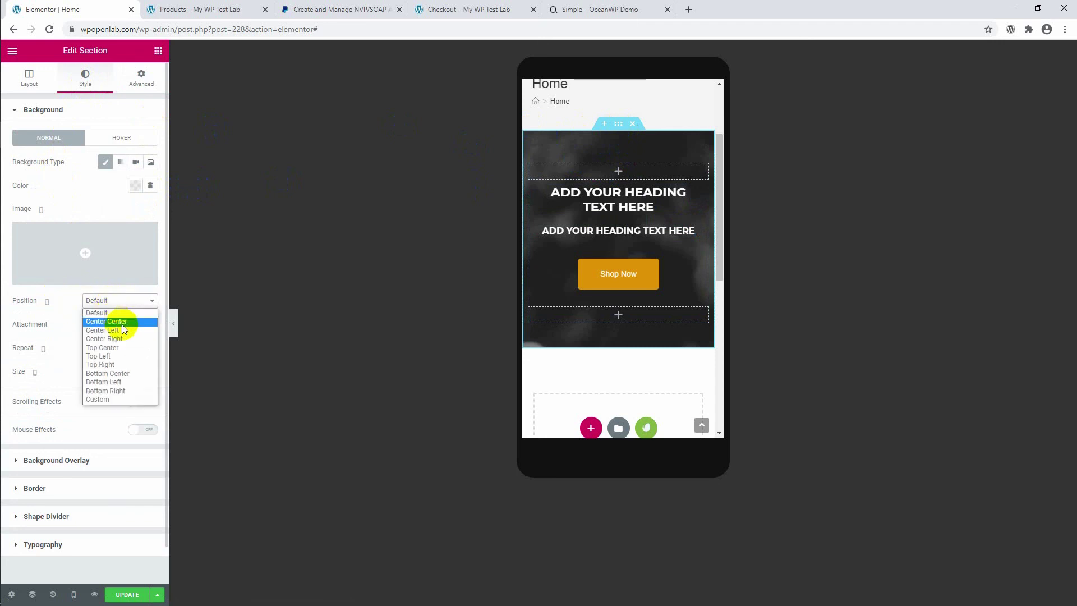
left_click(126, 323)
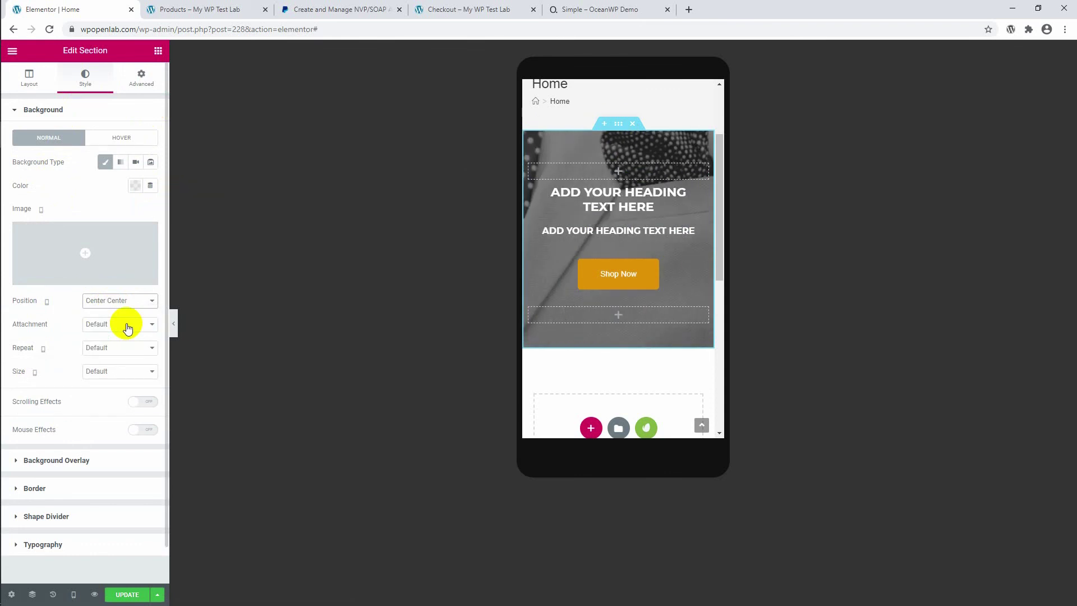
left_click(121, 325)
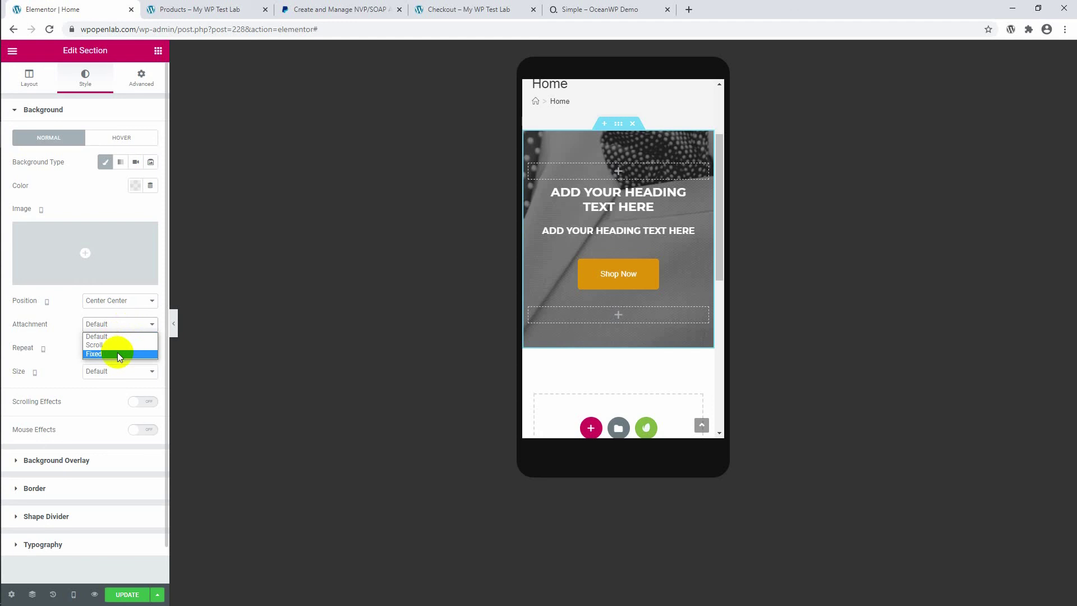
left_click(114, 337)
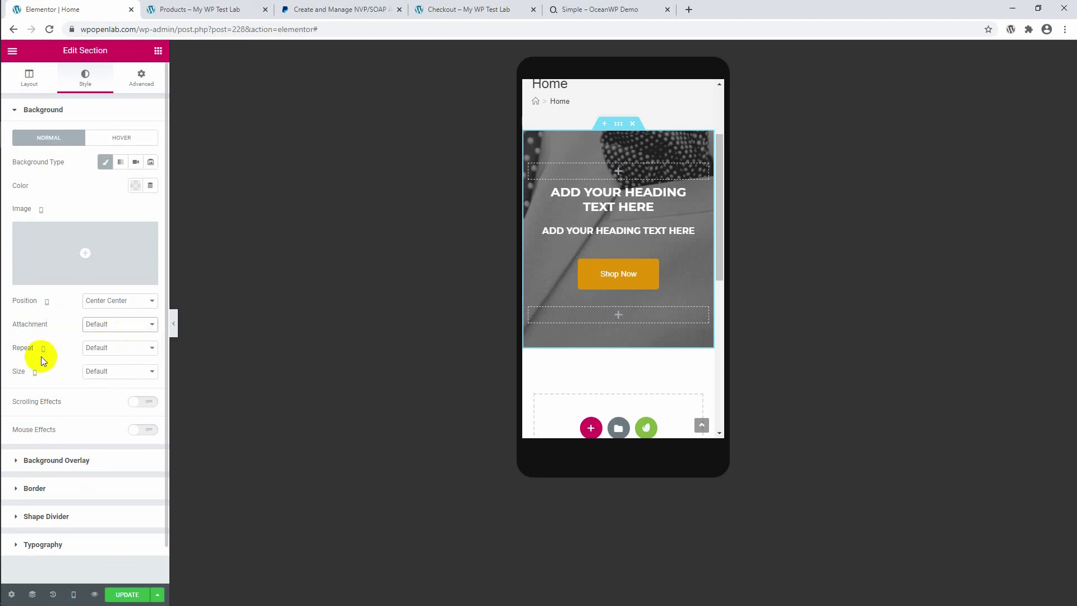
Switch the preview to Desktop and set the hero section's background position to Top Center after trying Center Center.
left_click(73, 594)
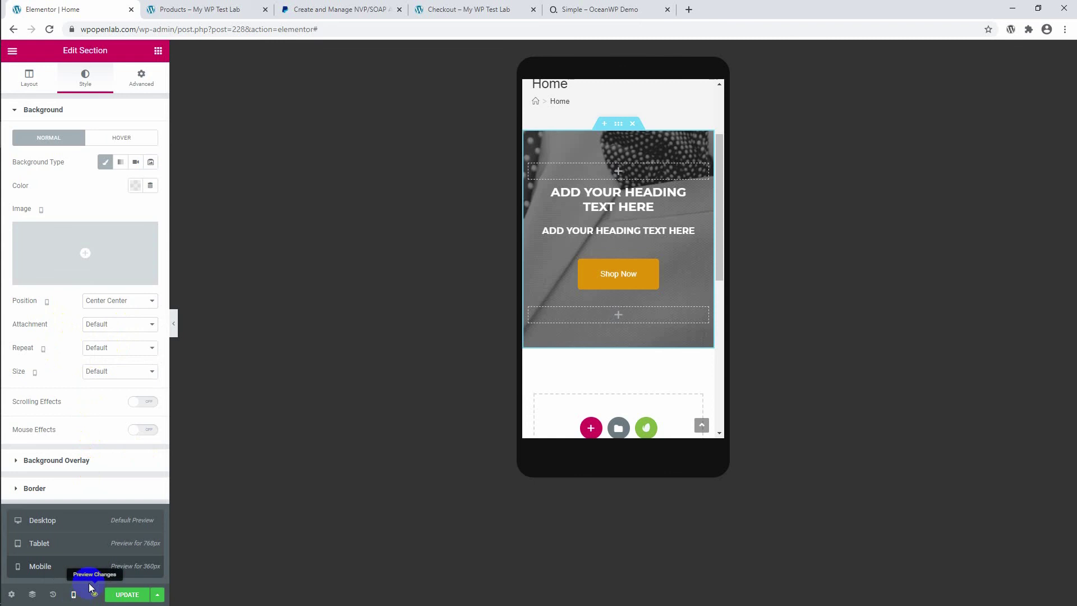
left_click(89, 523)
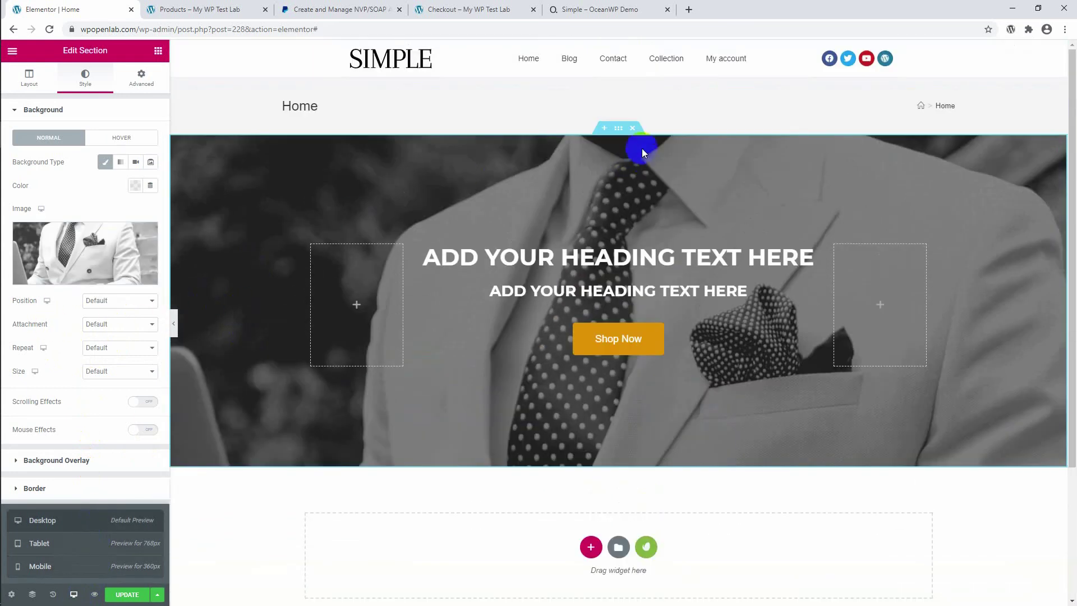
left_click(622, 139)
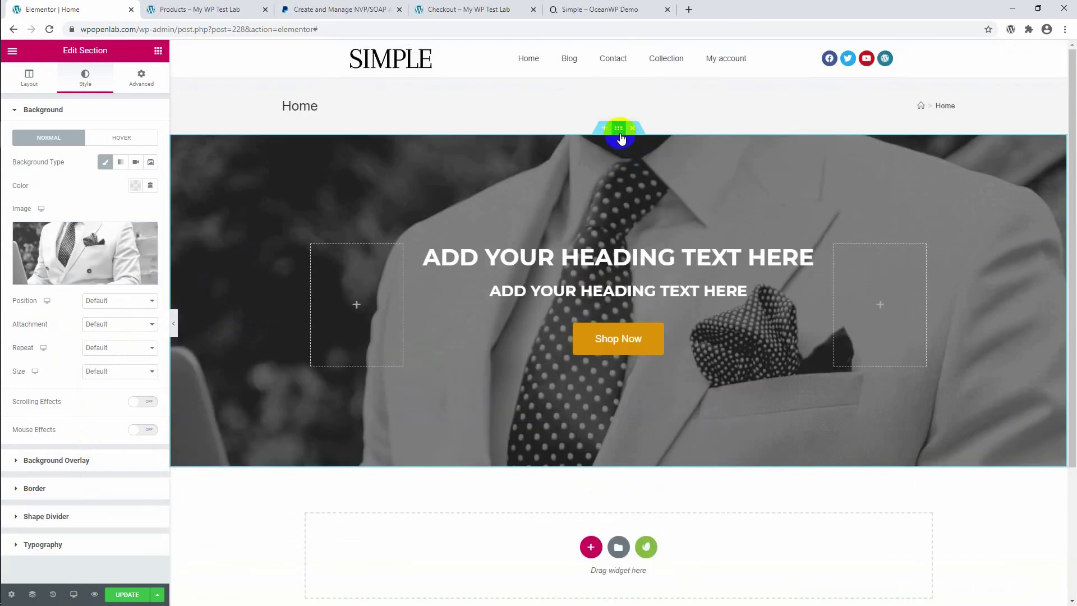
left_click(93, 301)
left_click(108, 321)
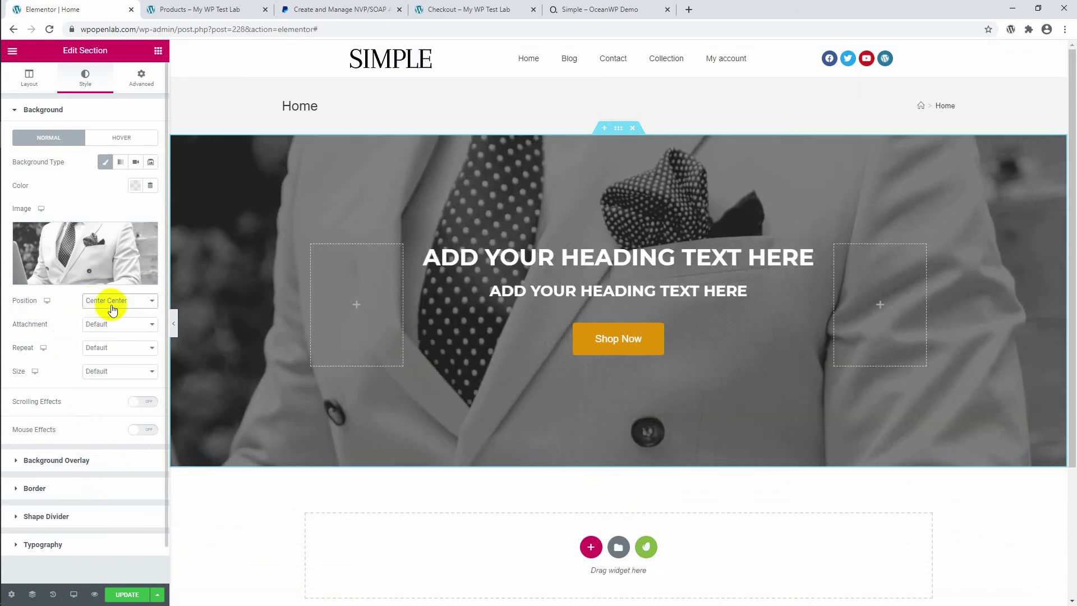
left_click(114, 301)
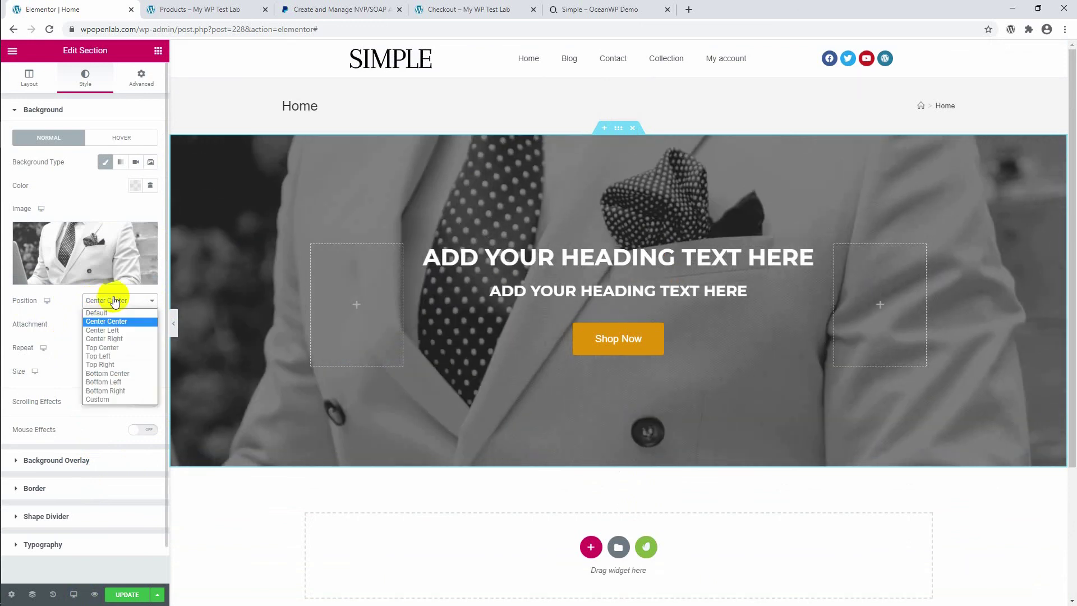
left_click(117, 348)
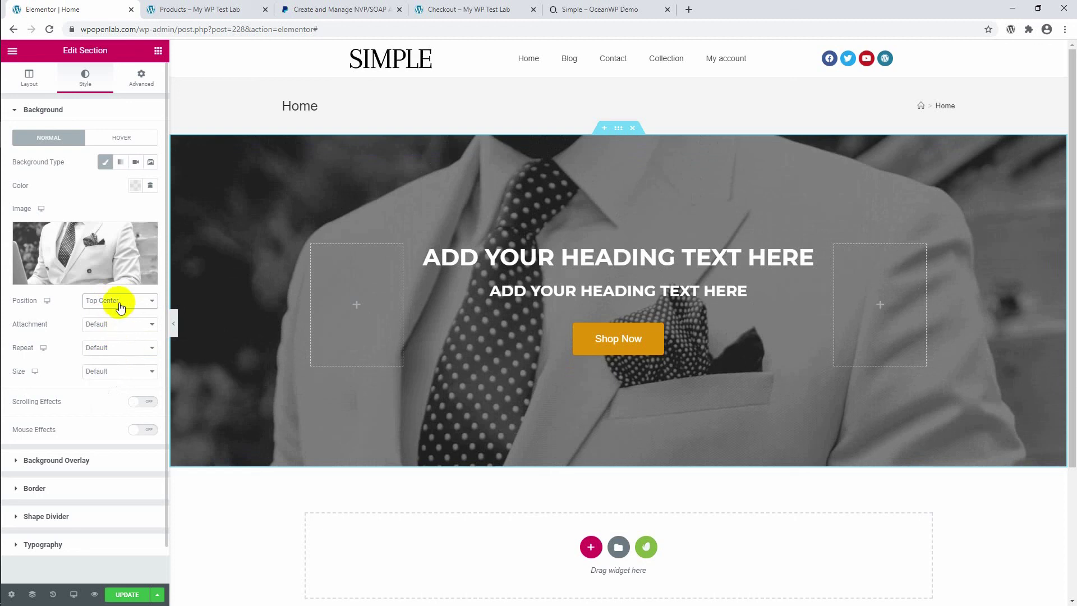
Try the Fixed attachment on the hero section's background image and check how it behaves while the page scrolls.
left_click(120, 328)
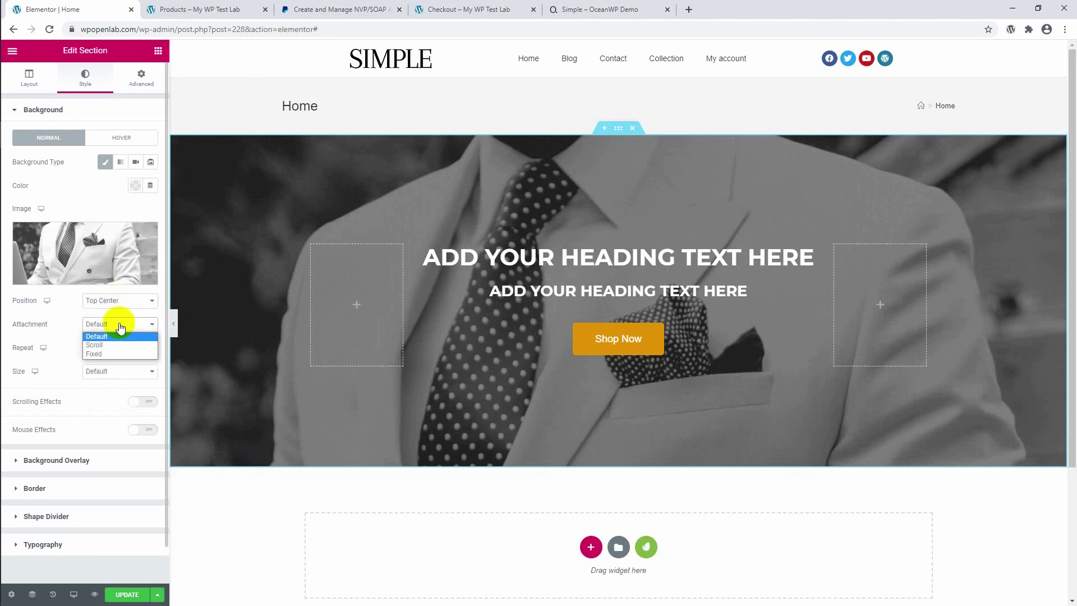
left_click(115, 353)
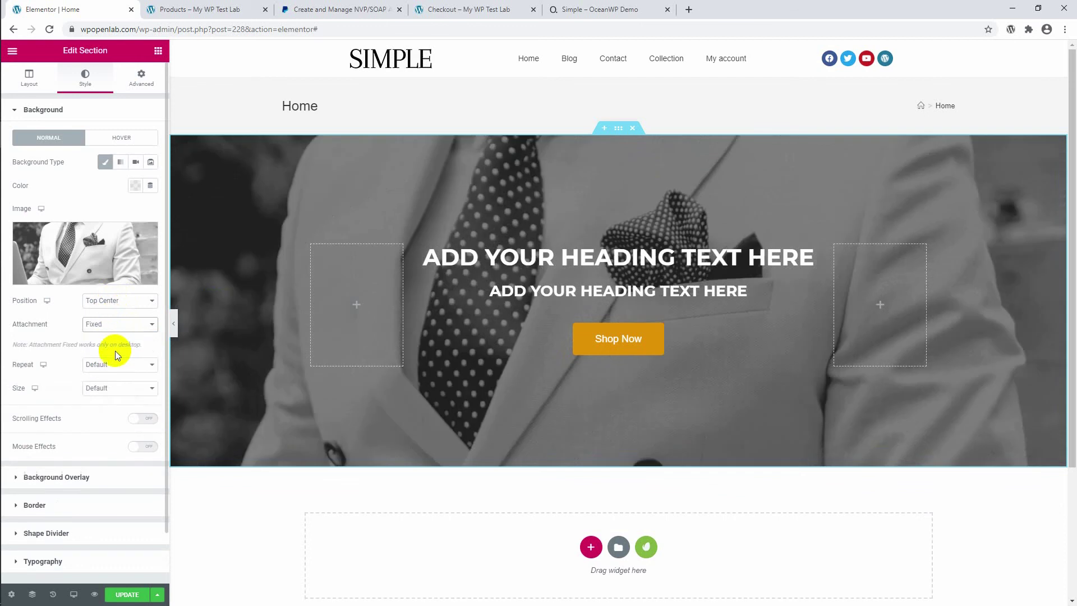
scroll(219, 271, "down", 3)
scroll(219, 271, "up", 3)
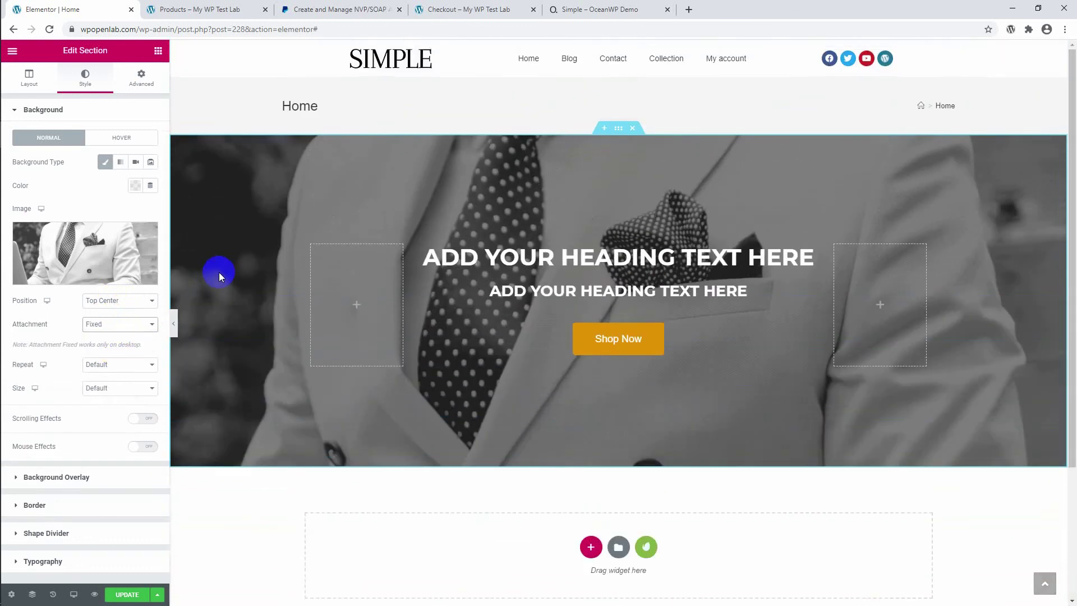
scroll(221, 271, "down", 3)
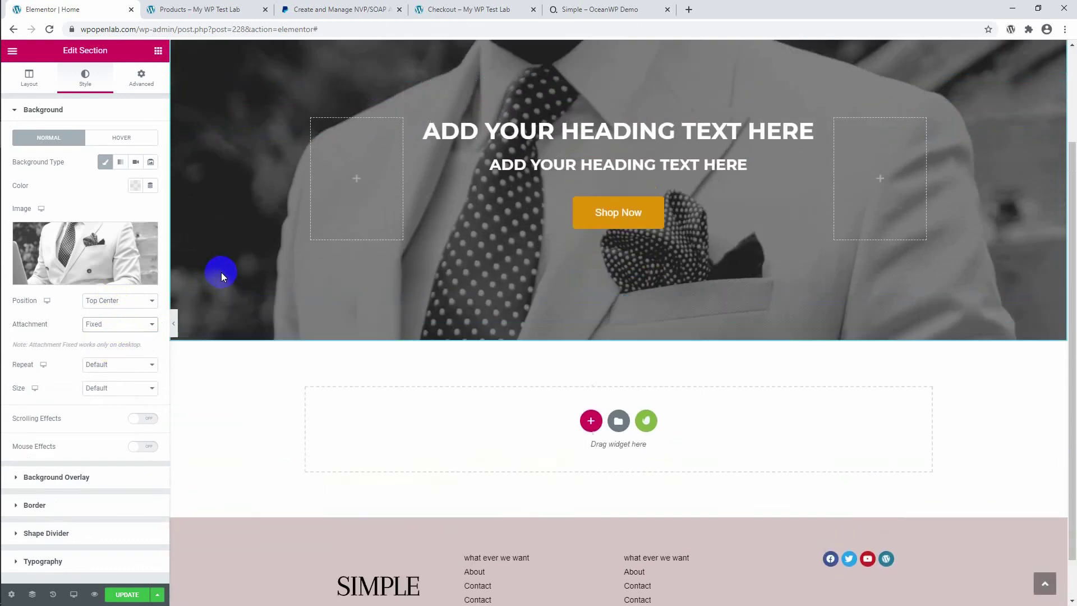
scroll(221, 271, "up", 3)
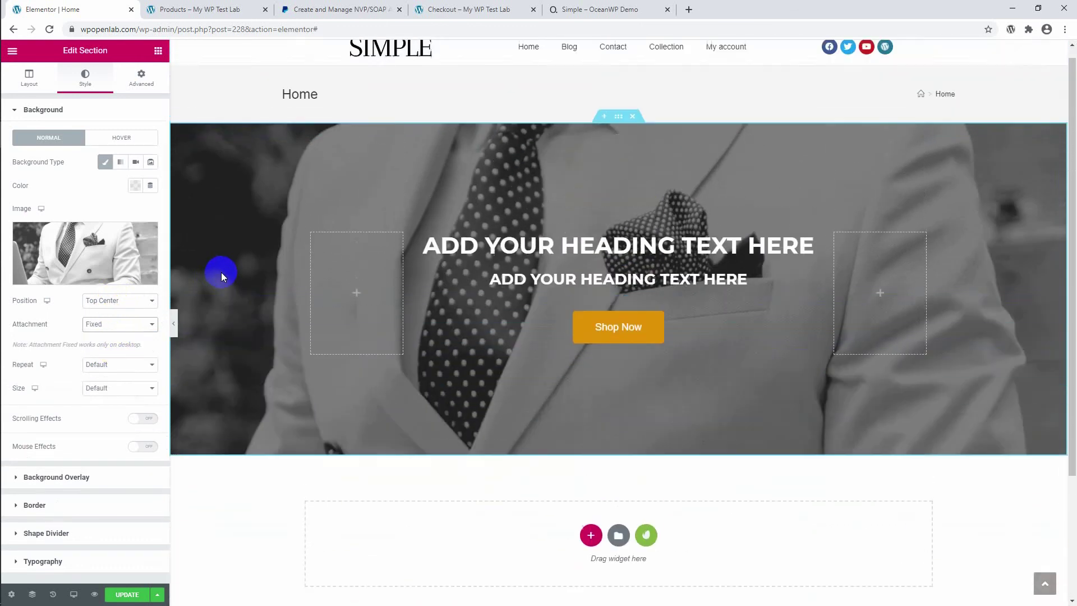
Try the Scroll attachment on the hero section's background image and check it along the page.
left_click(124, 323)
left_click(118, 344)
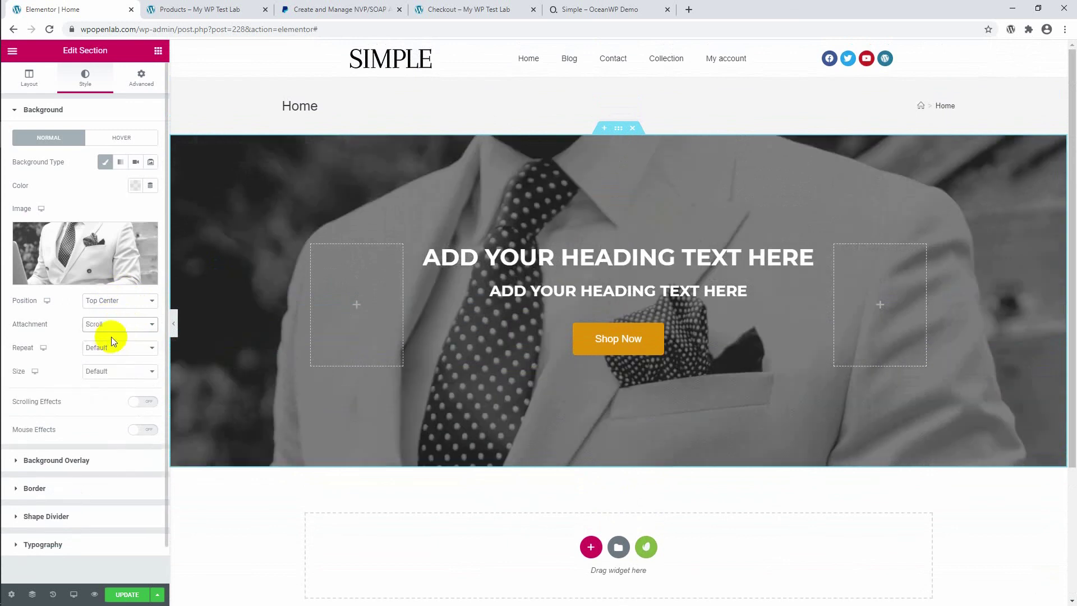
scroll(382, 257, "down", 3)
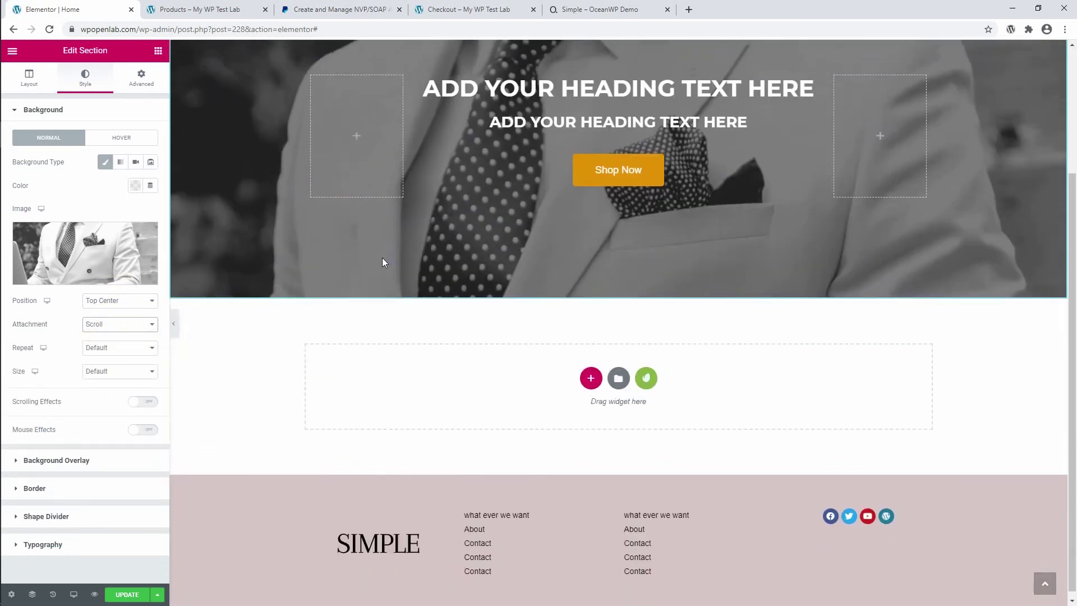
scroll(382, 257, "up", 3)
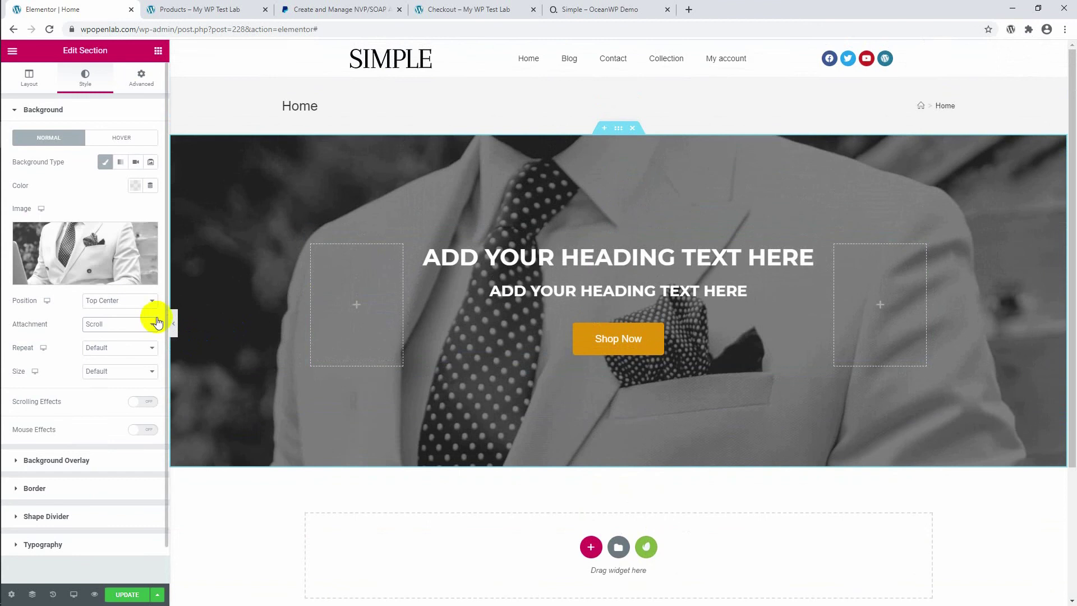
Reset the hero background's attachment to Default and set its repeat option to No-repeat.
left_click(126, 325)
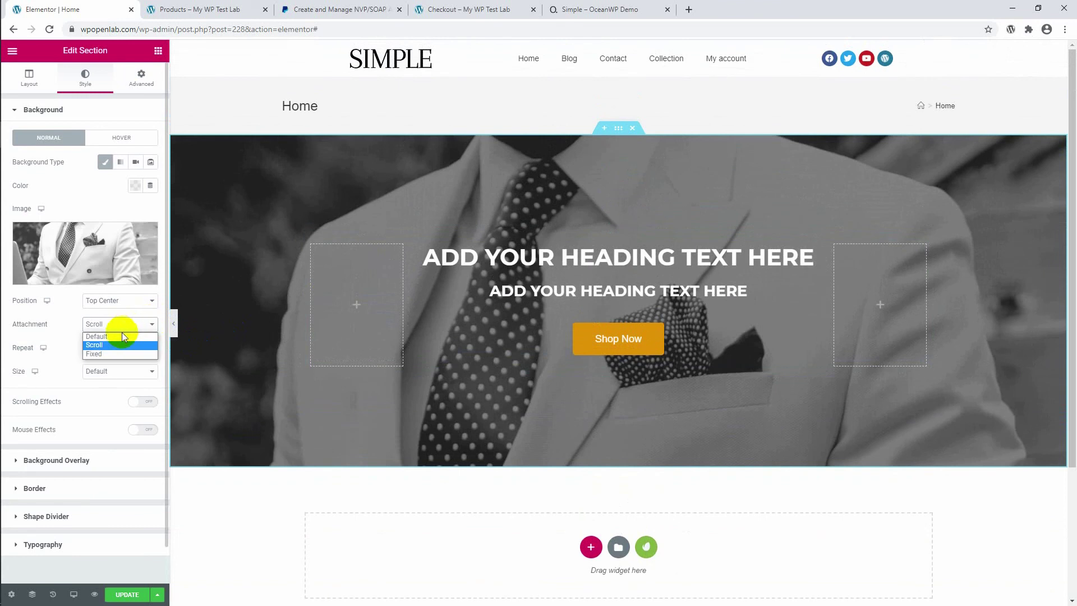
left_click(121, 336)
left_click(93, 349)
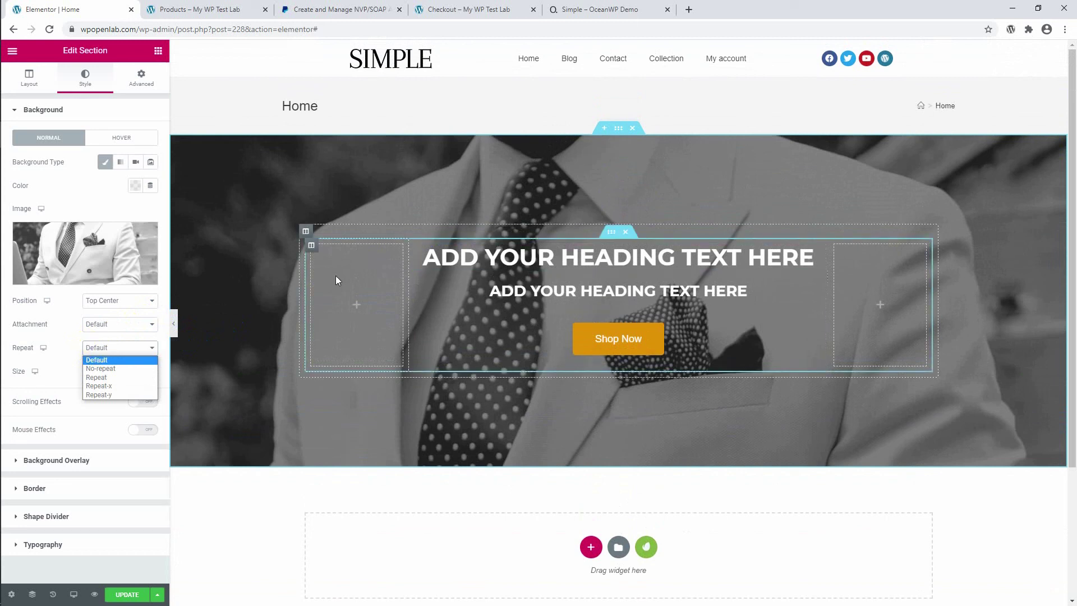
left_click(115, 368)
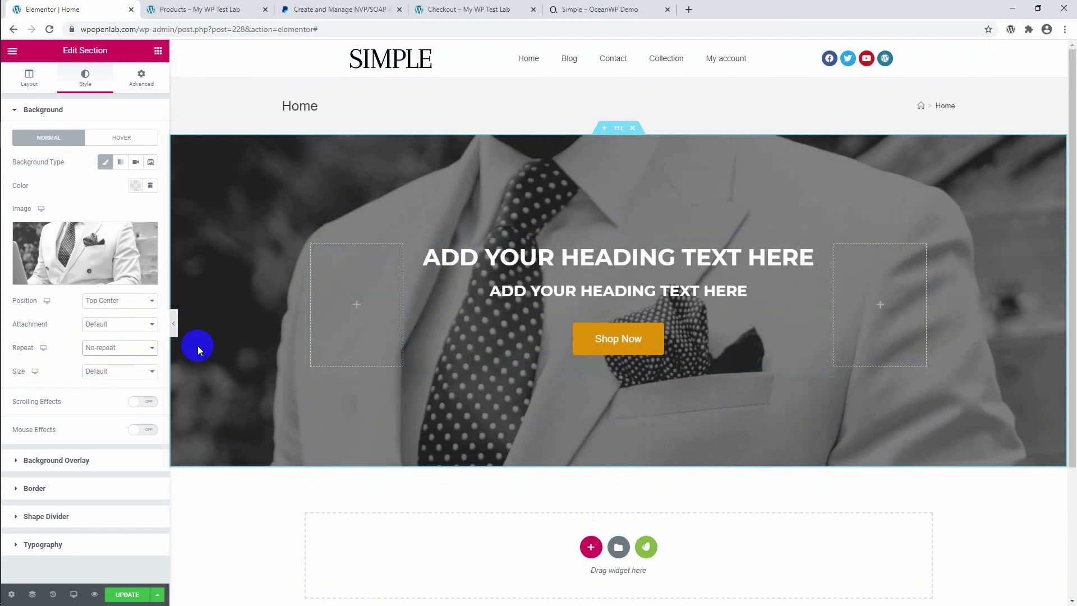
Set the hero section's desktop background size to Cover after trying Auto and Contain, and check it along the page.
left_click(103, 374)
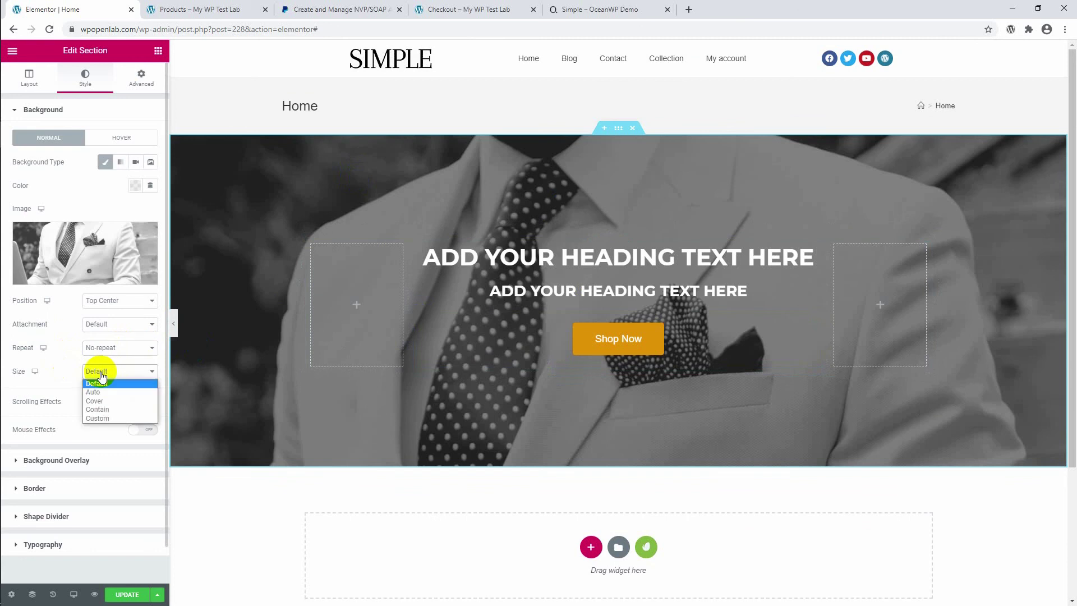
left_click(122, 396)
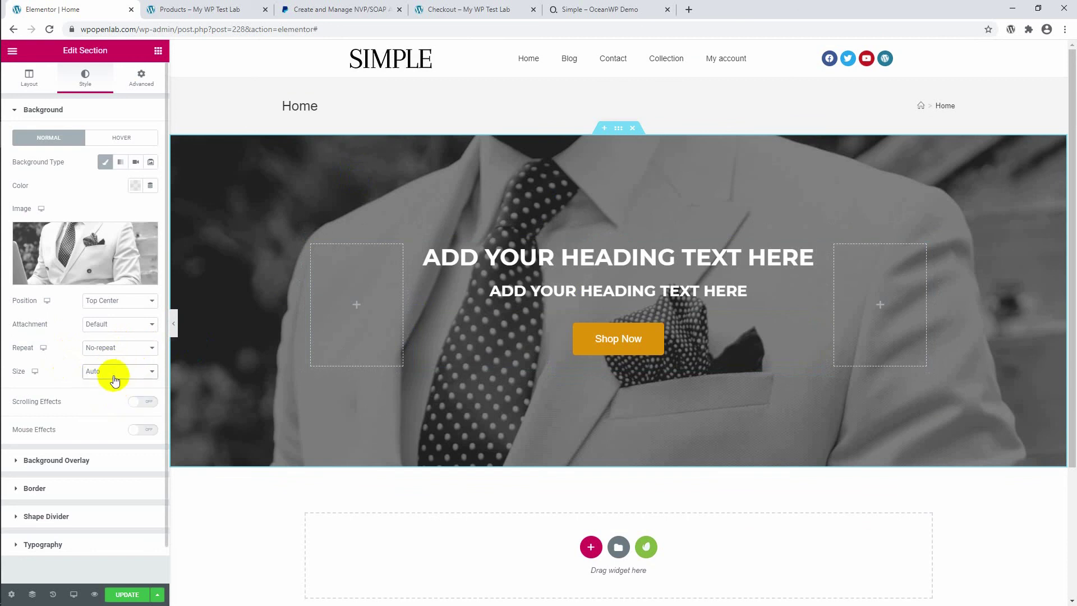
left_click(112, 372)
left_click(115, 400)
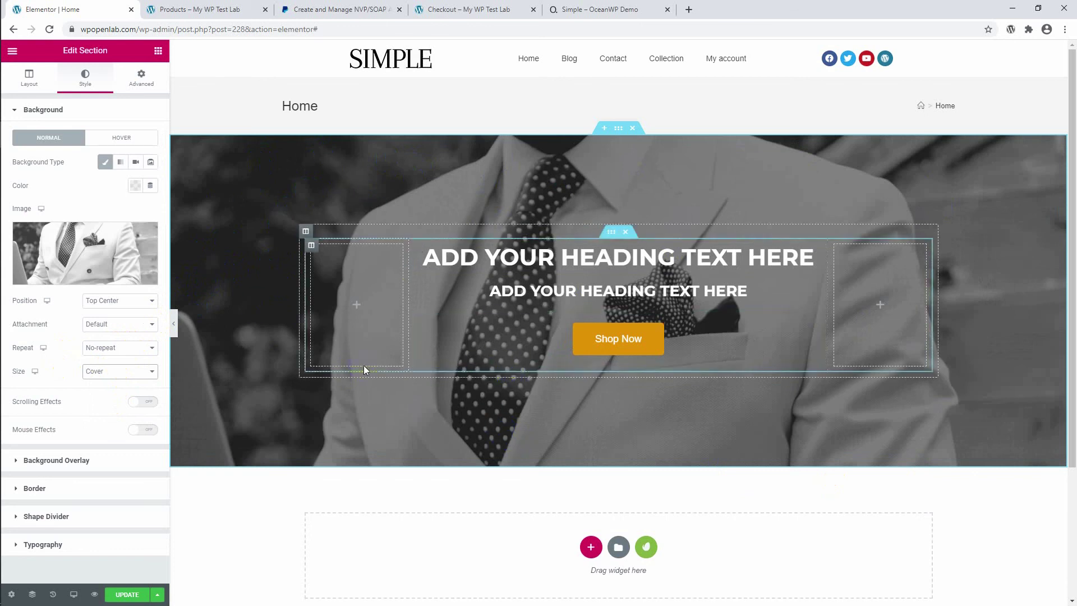
left_click(120, 371)
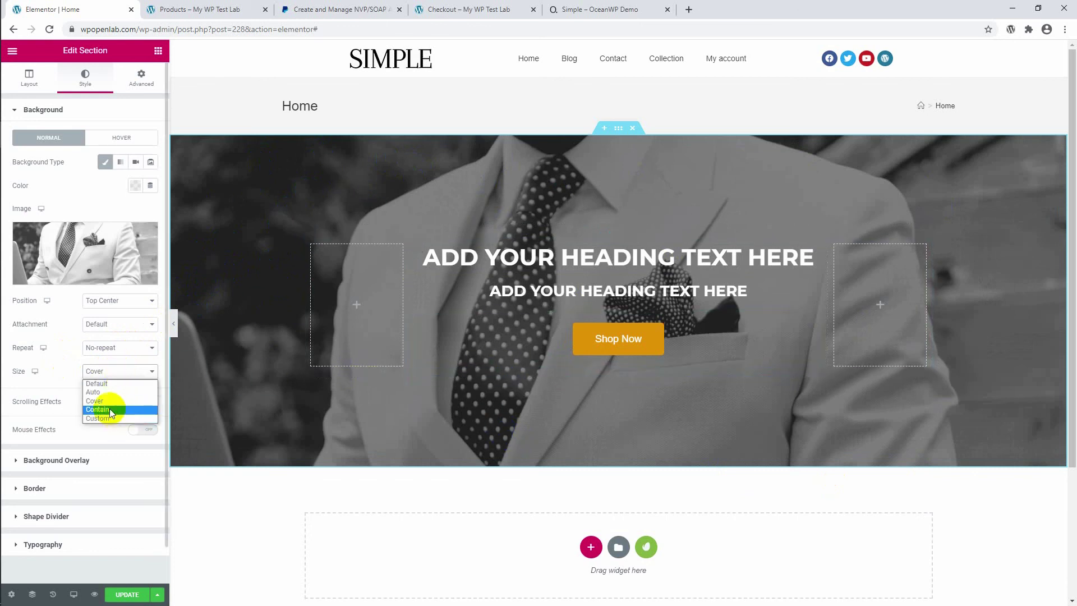
left_click(109, 410)
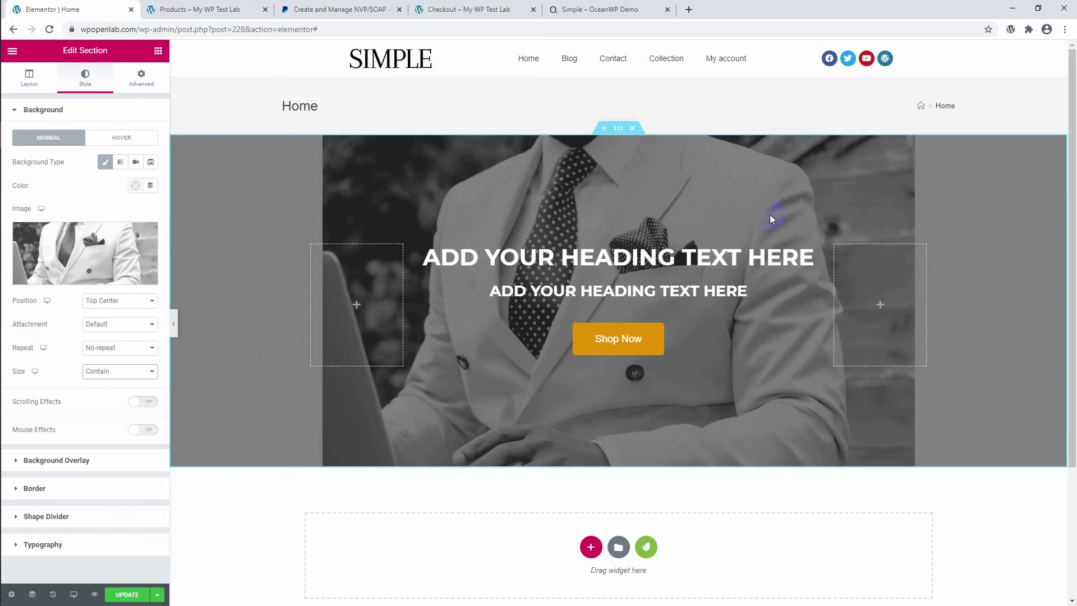
left_click(132, 370)
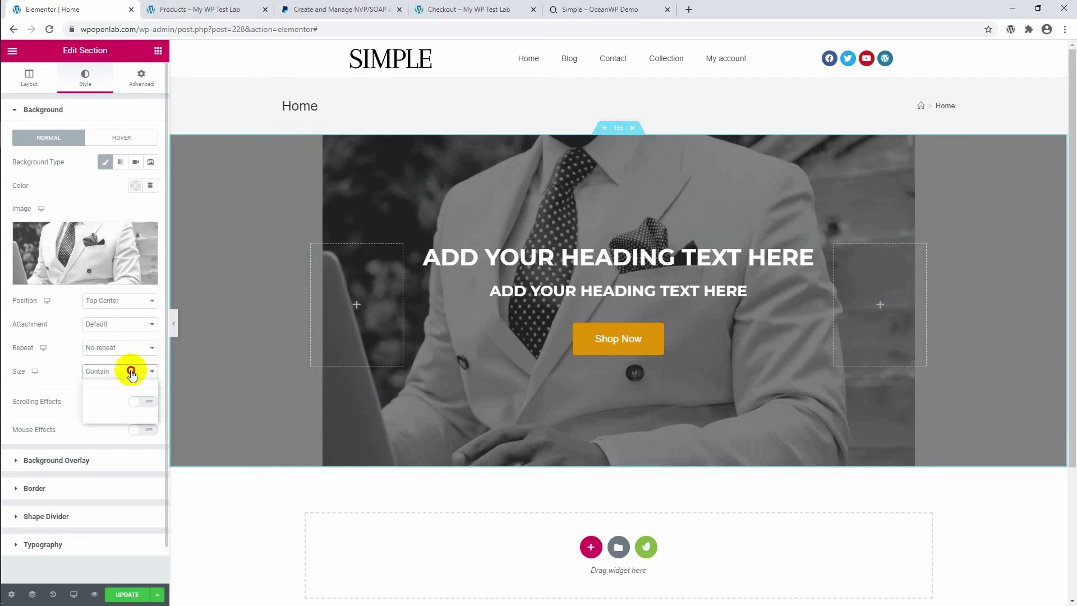
left_click(114, 398)
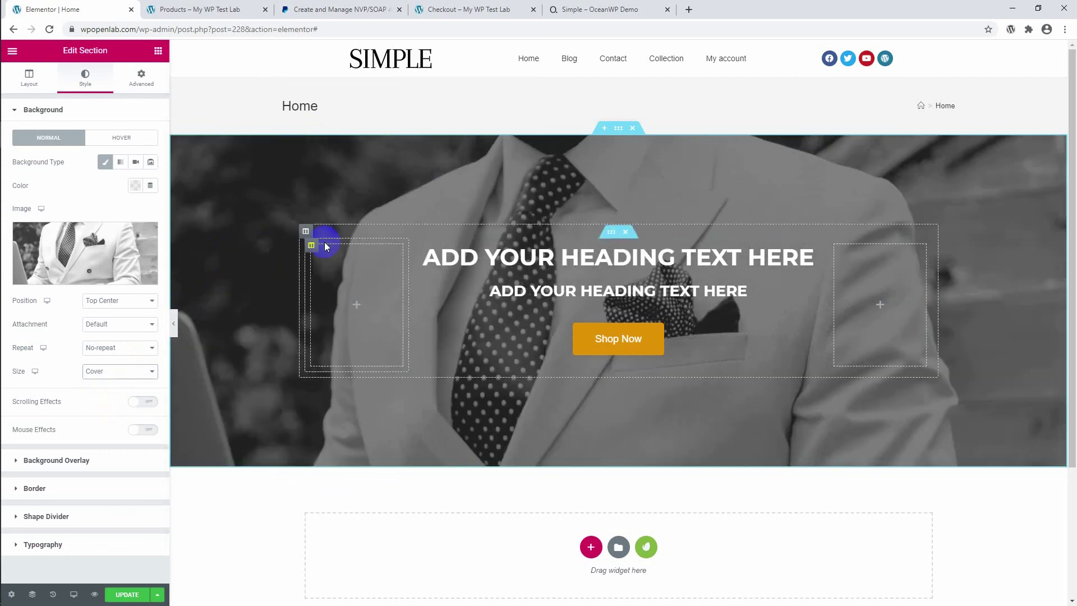
scroll(325, 243, "down", 3)
scroll(325, 242, "up", 3)
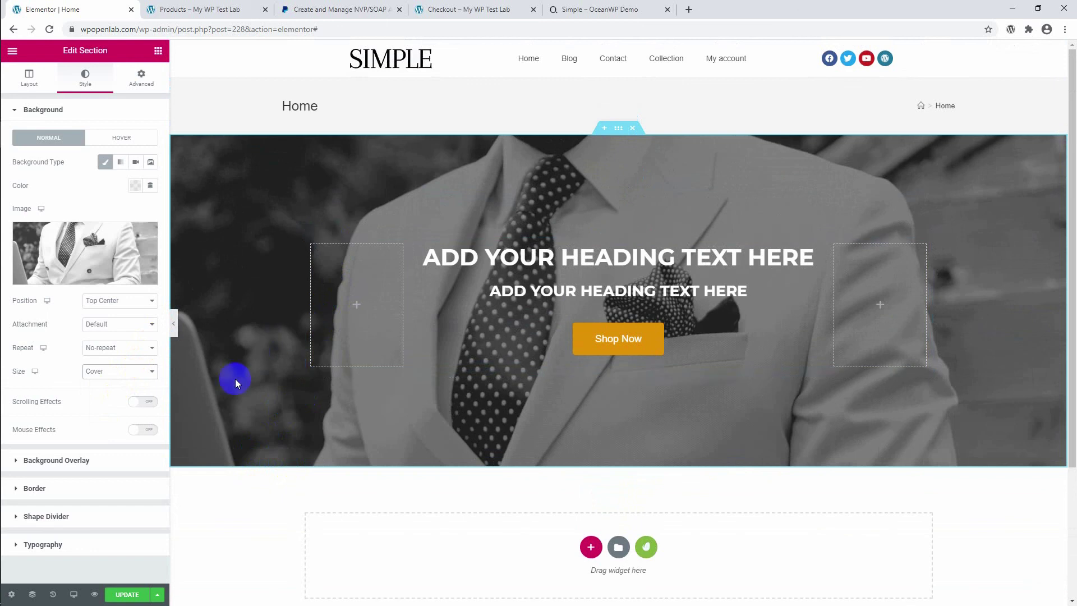
Switch the preview to Mobile and set the hero background's repeat option to No-repeat, keeping the Default attachment.
left_click(75, 595)
left_click(75, 571)
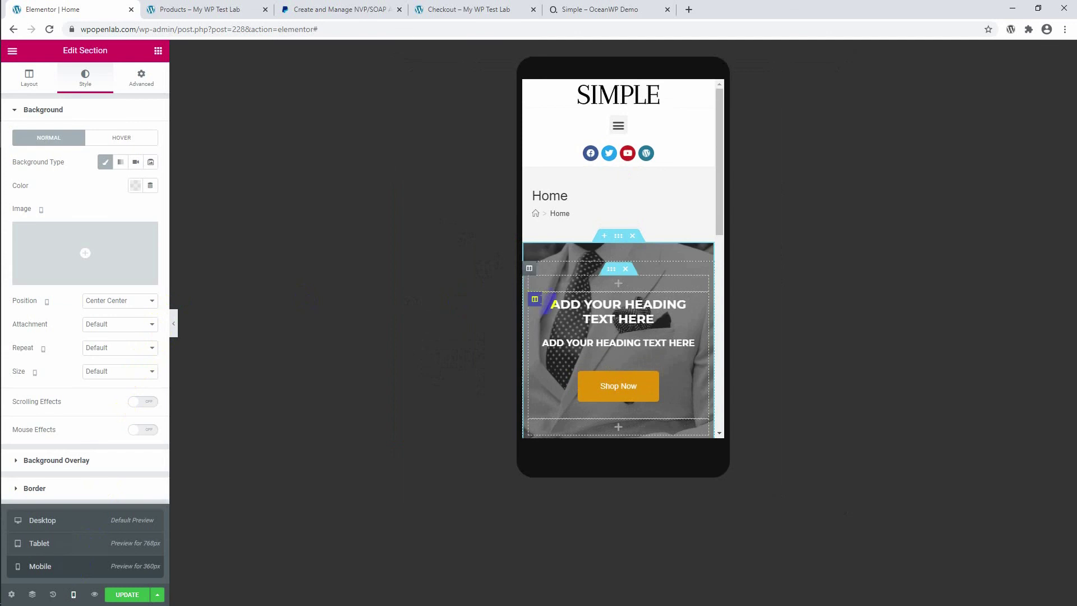
scroll(547, 306, "down", 2)
scroll(547, 306, "up", 1)
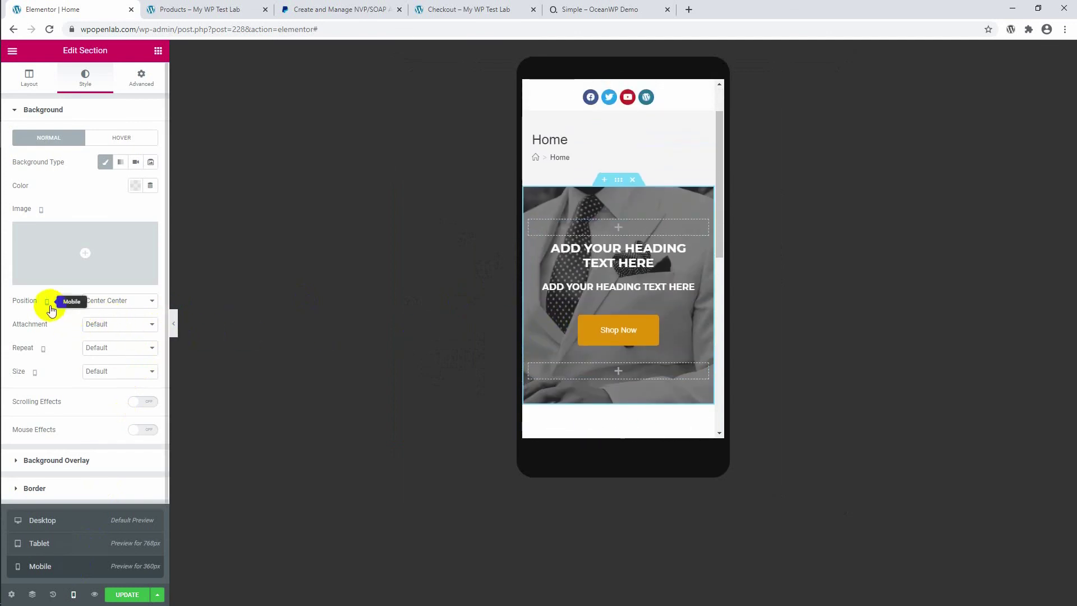
left_click(98, 329)
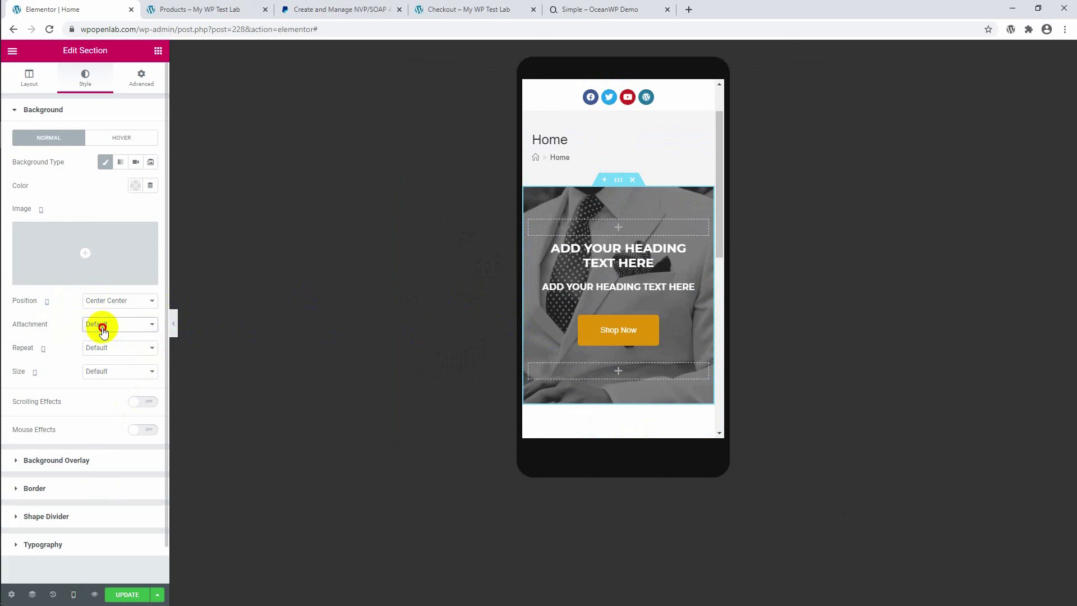
left_click(100, 329)
left_click(103, 331)
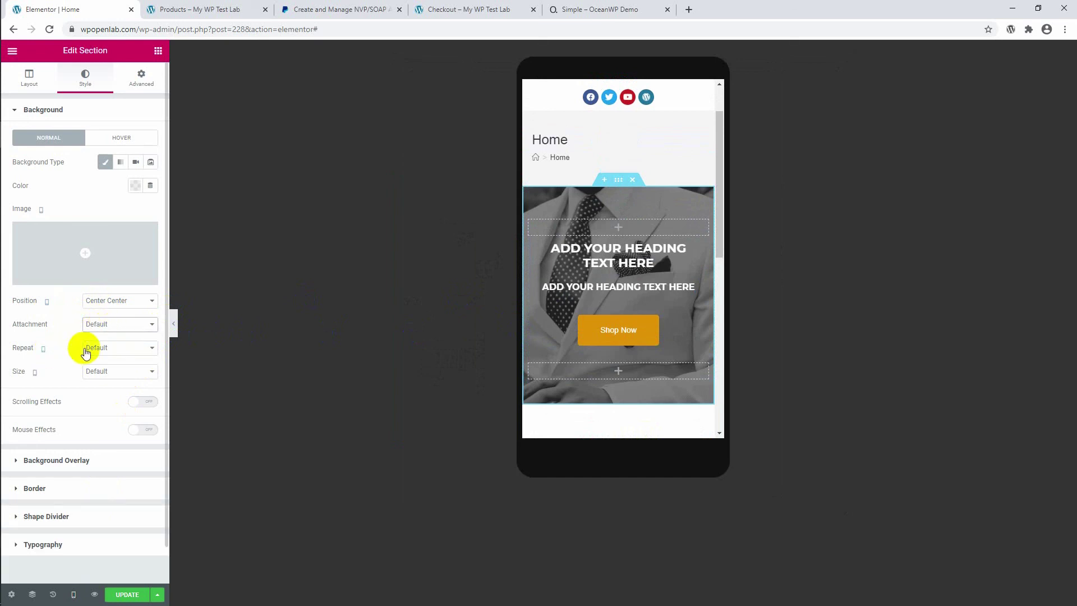
left_click(94, 349)
left_click(100, 368)
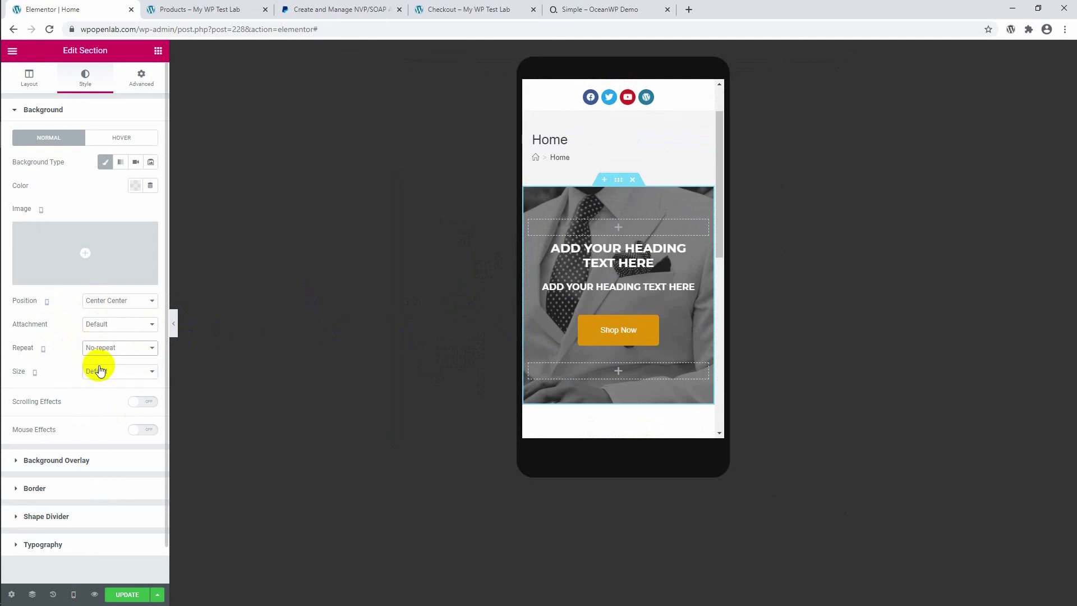
Set the hero background's mobile size to Cover, comparing it with Auto, and check the hero in the mobile preview.
left_click(93, 370)
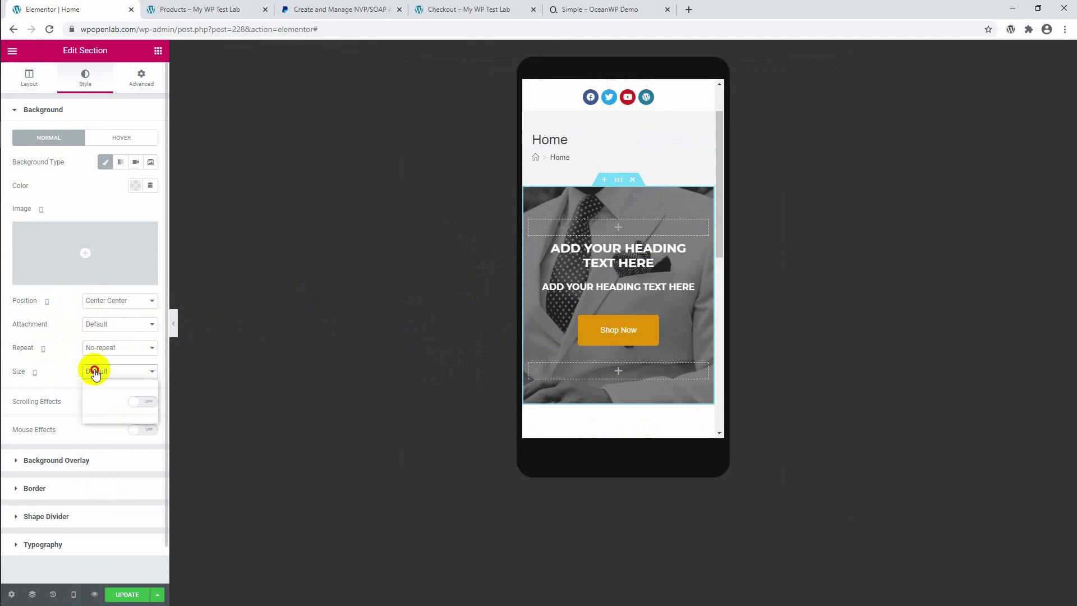
left_click(107, 401)
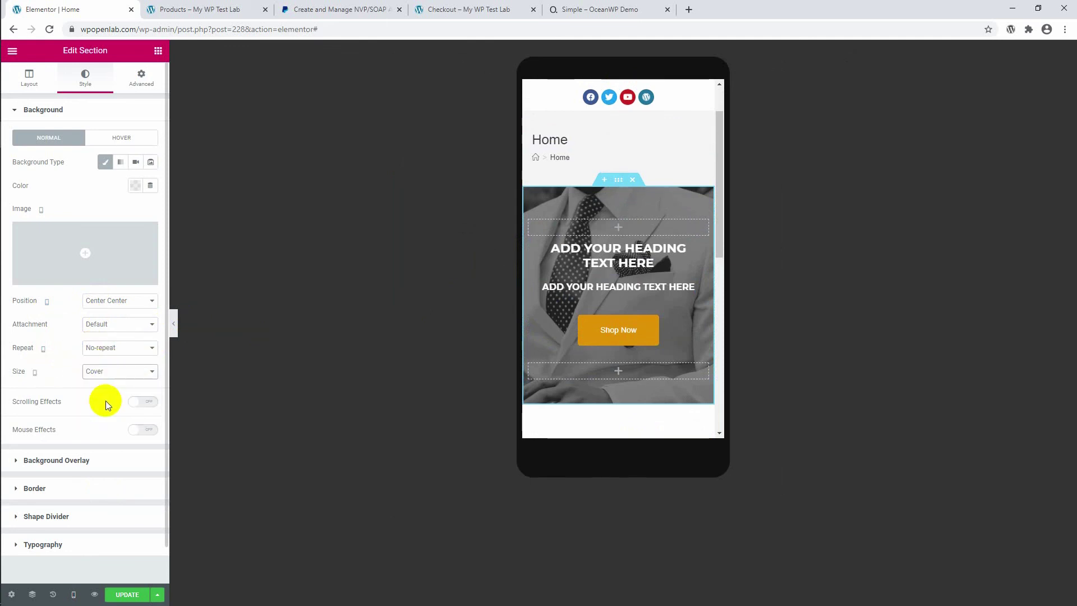
left_click(112, 374)
left_click(110, 392)
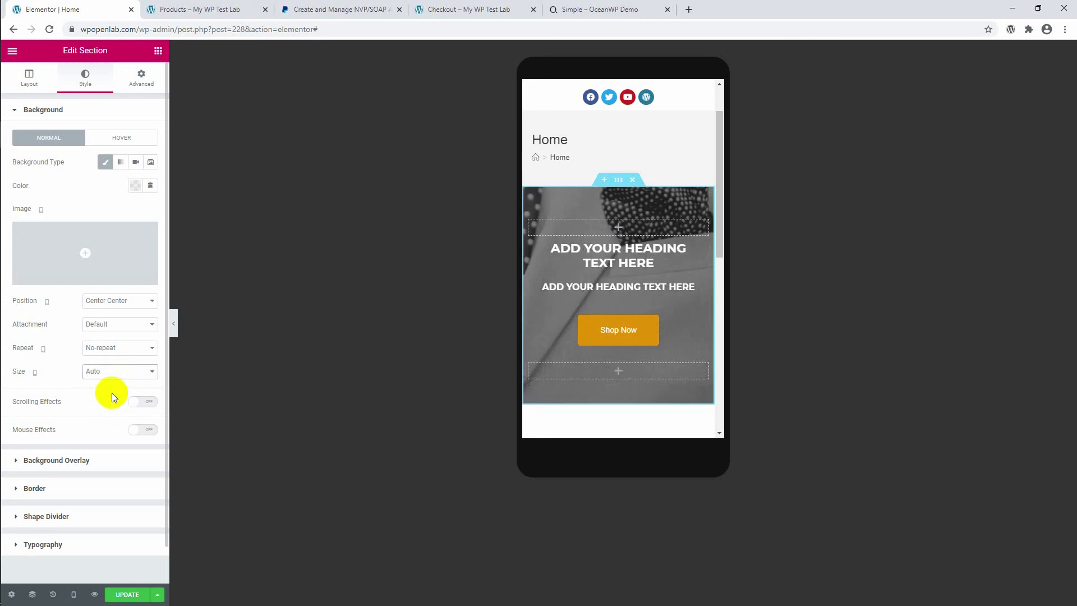
left_click(114, 372)
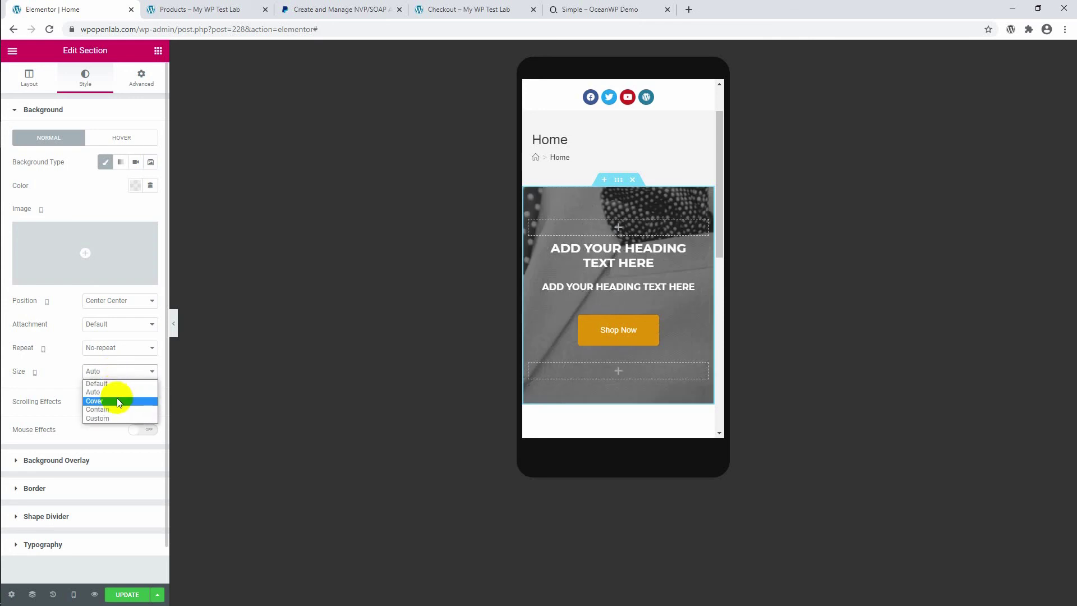
left_click(117, 399)
scroll(639, 248, "down", 1)
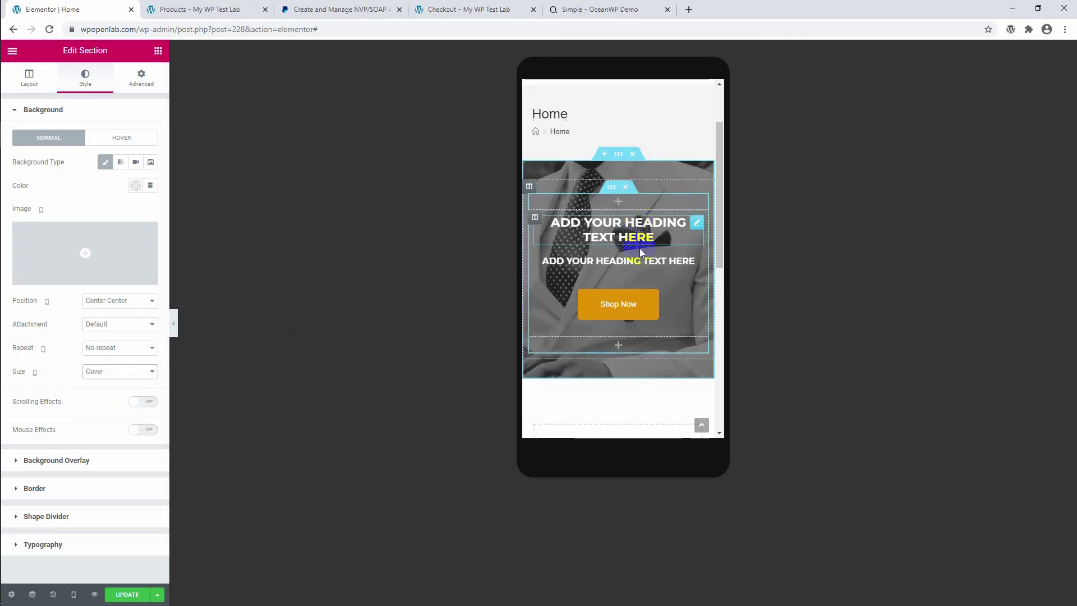
scroll(639, 248, "down", 1)
scroll(639, 248, "up", 2)
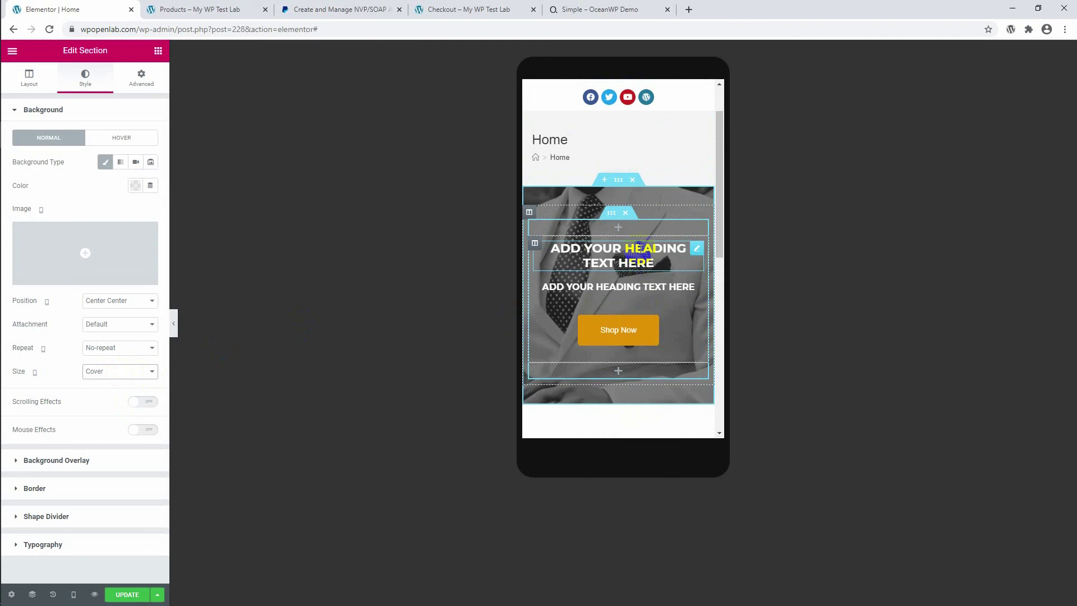
scroll(640, 248, "down", 2)
left_click(598, 297)
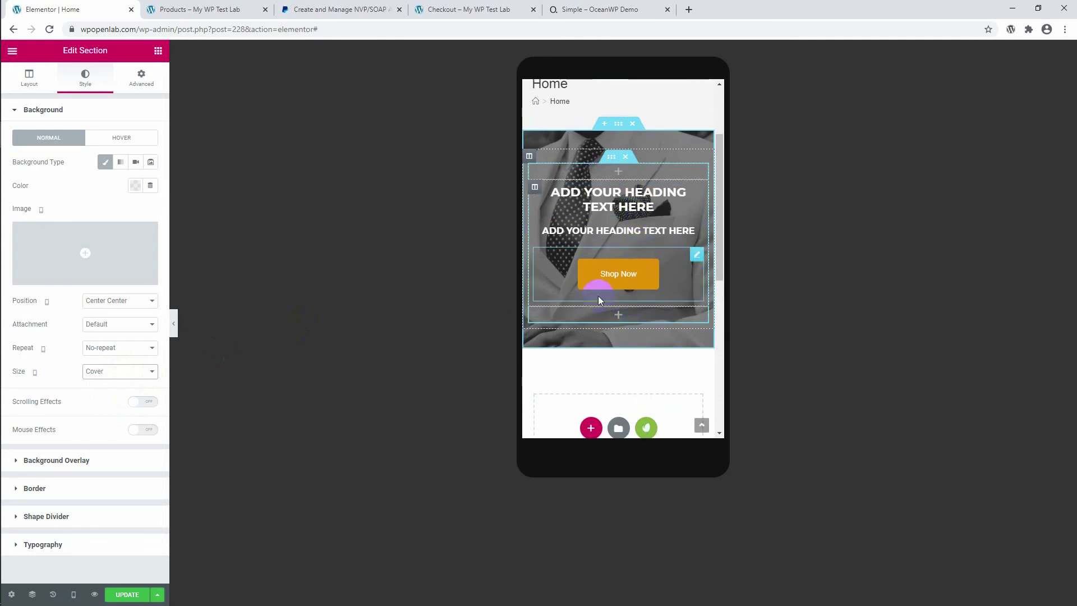
Save the updated Home page and switch the preview back to Desktop.
left_click(130, 596)
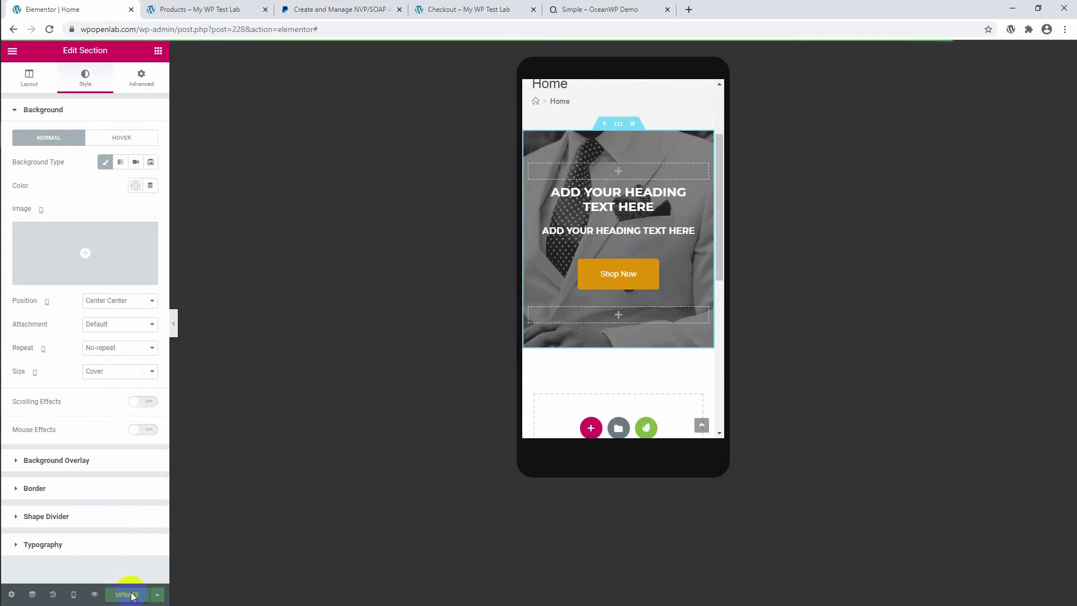
left_click(74, 595)
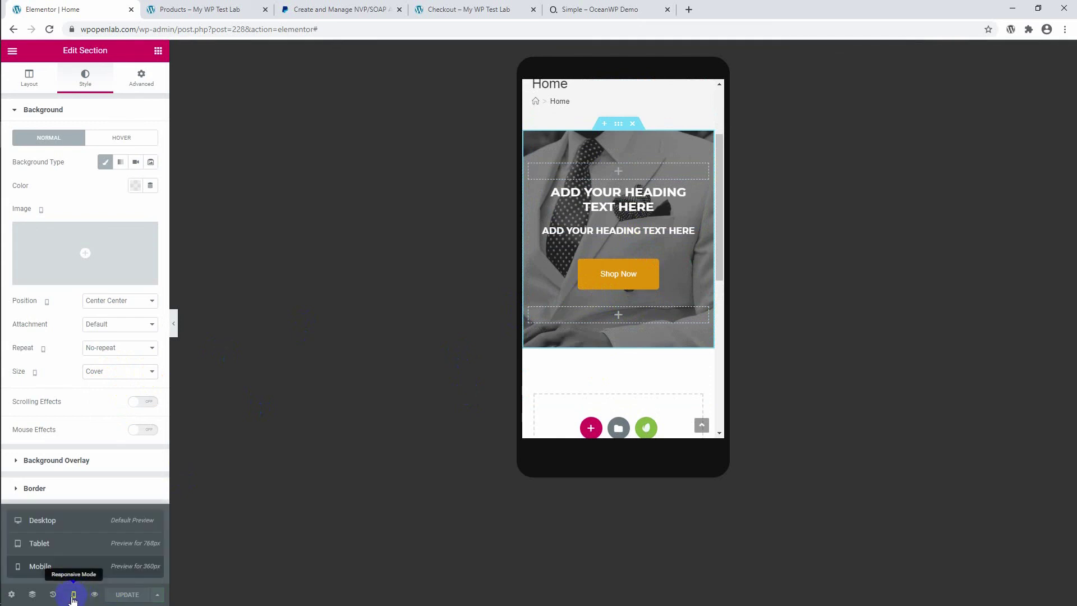
left_click(42, 521)
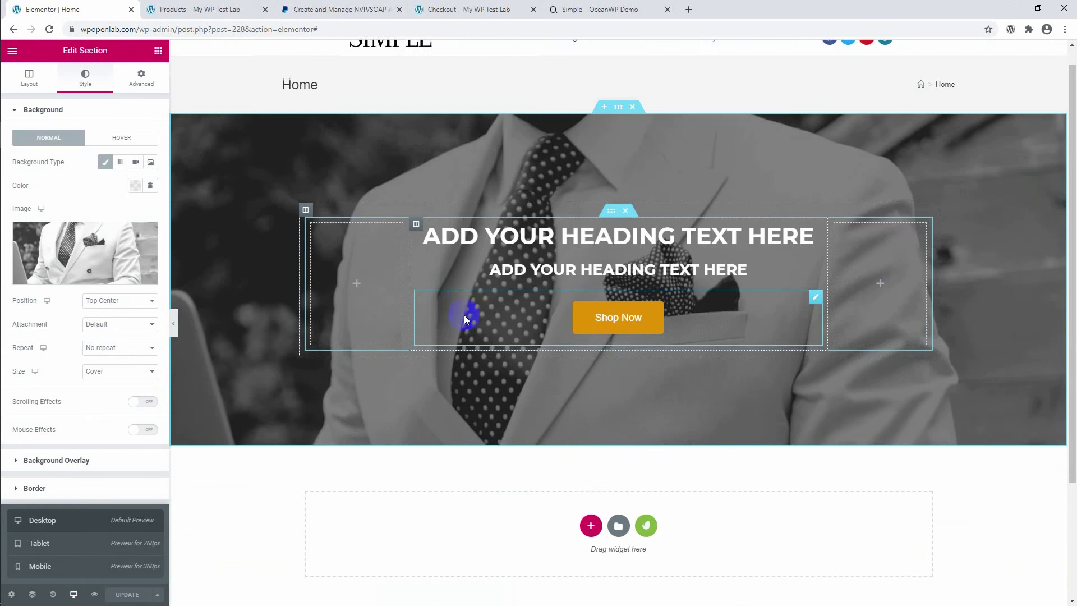
Add a new single-column section directly below the hero section.
scroll(464, 315, "down", 3)
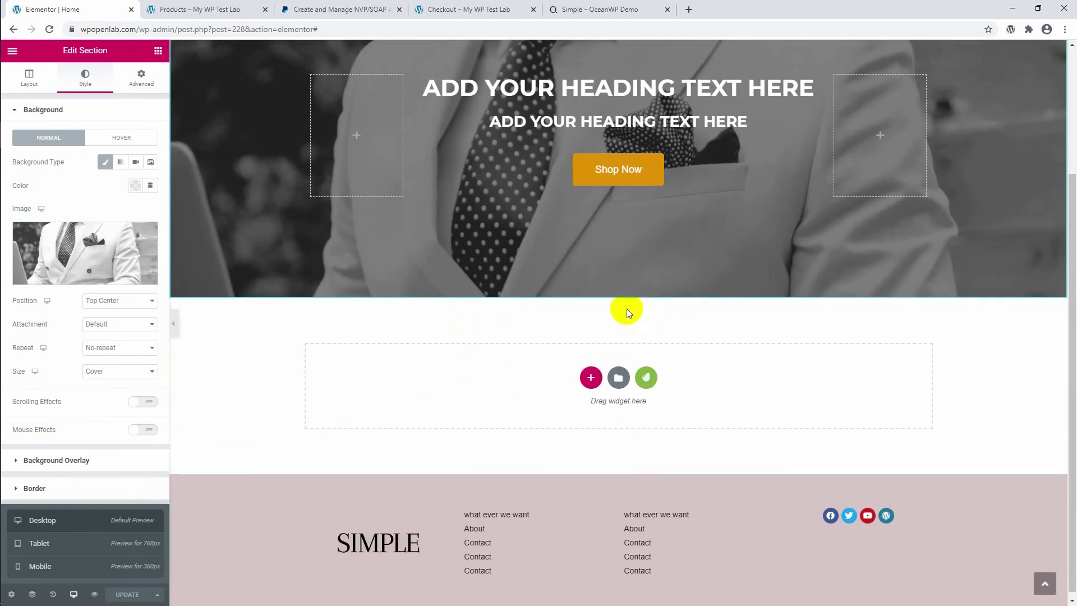
left_click(591, 377)
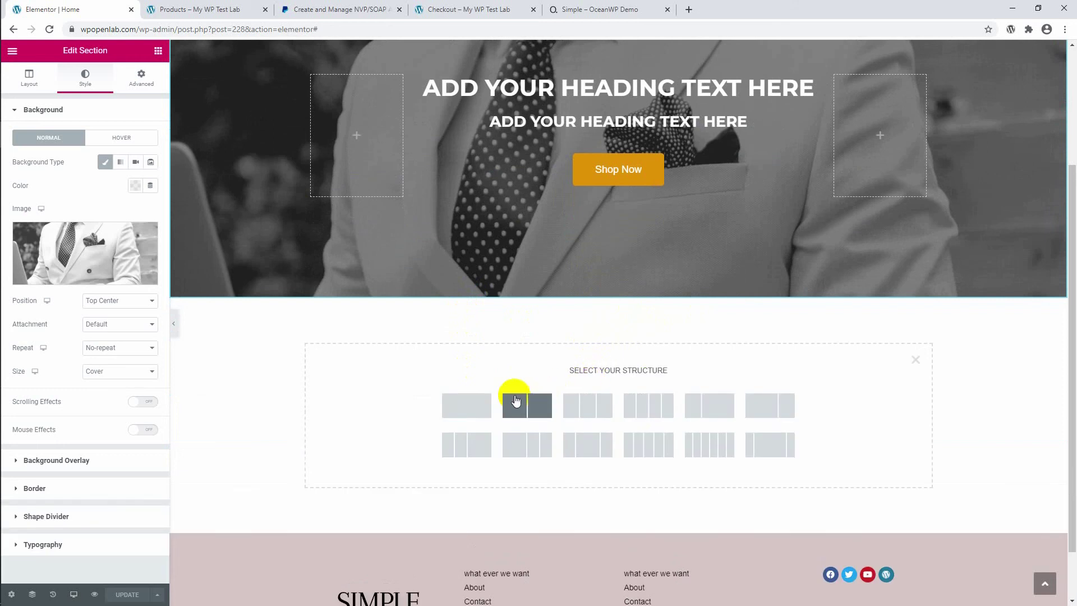
left_click(475, 408)
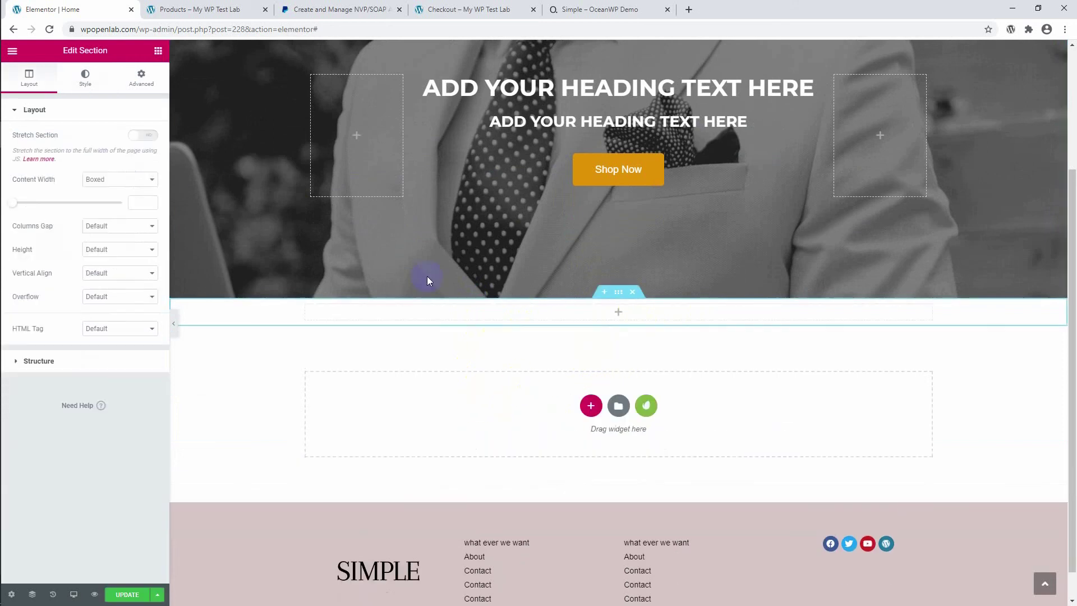
Place an Inner Section in the new section below the hero and delete its second column.
left_click(159, 57)
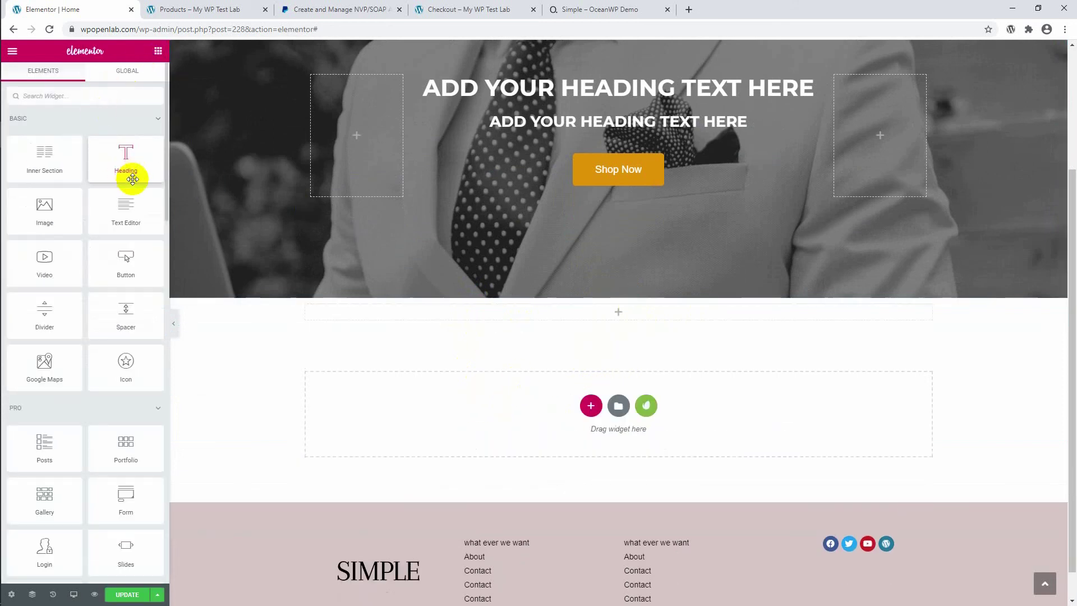
left_click_drag(125, 161, 147, 153)
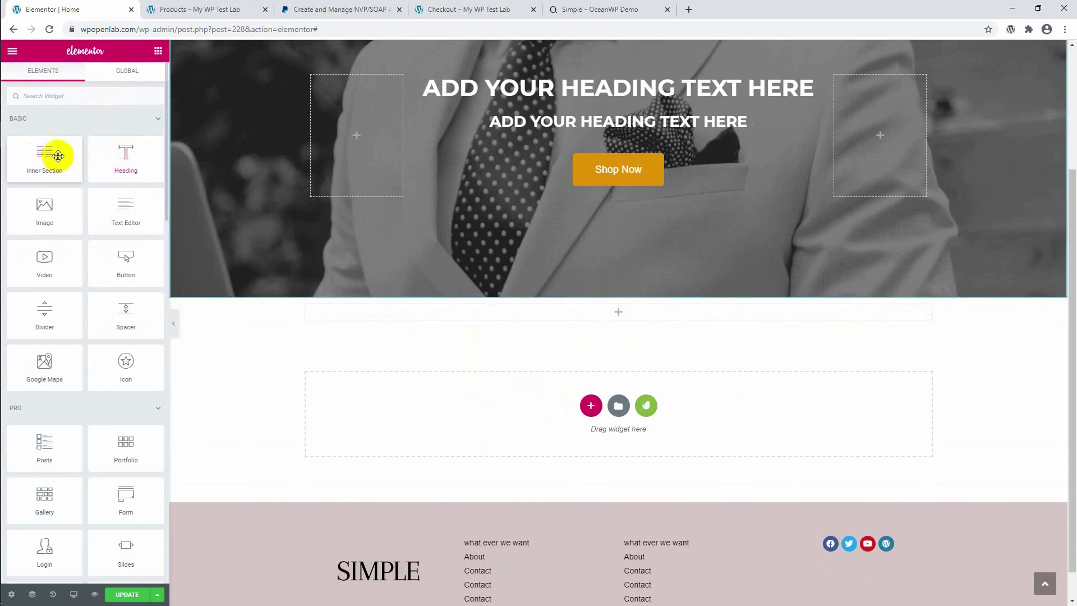
left_click_drag(52, 153, 652, 307)
left_click(529, 322)
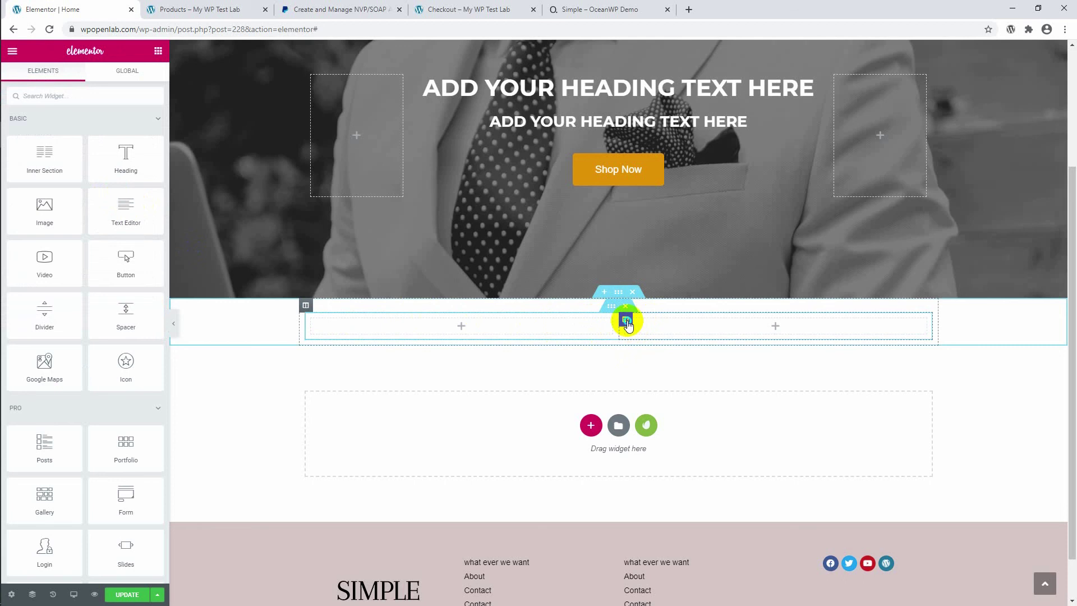
right_click(629, 324)
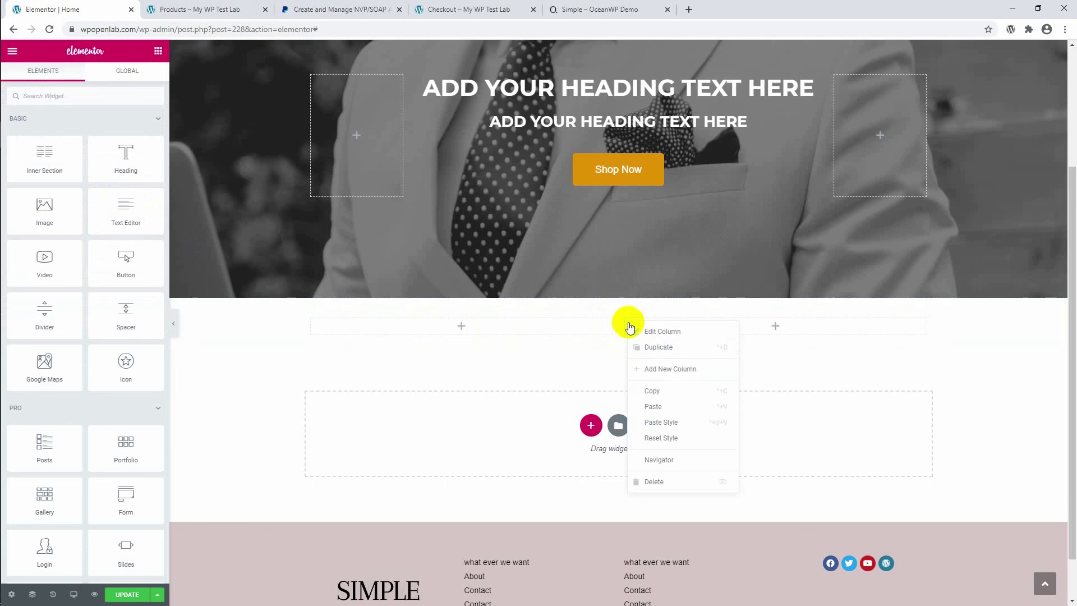
left_click(668, 481)
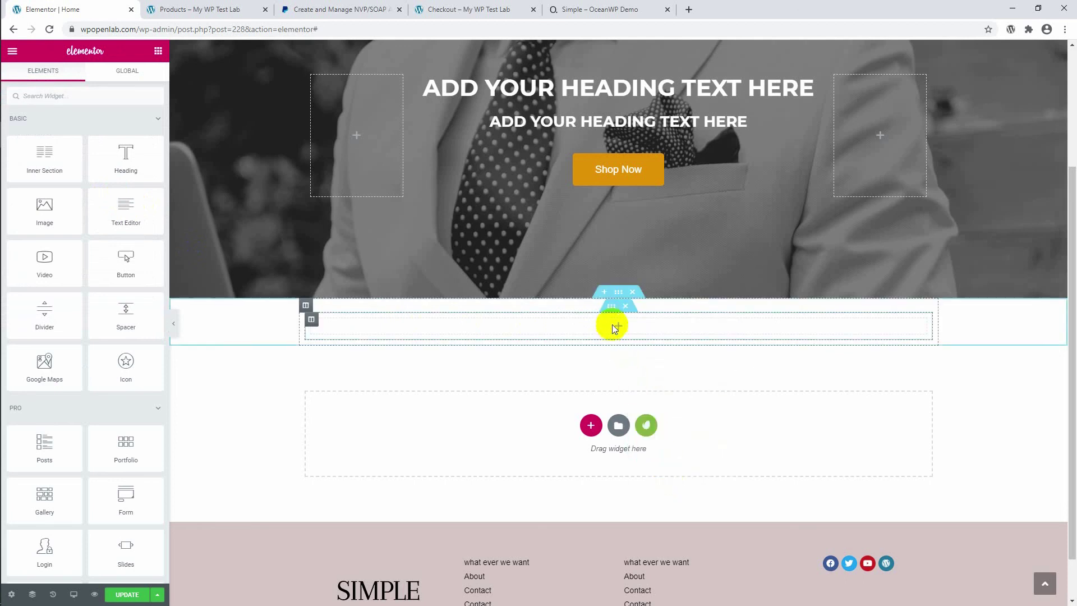
Add a Heading widget to the inner section's single column below the hero.
left_click(618, 292)
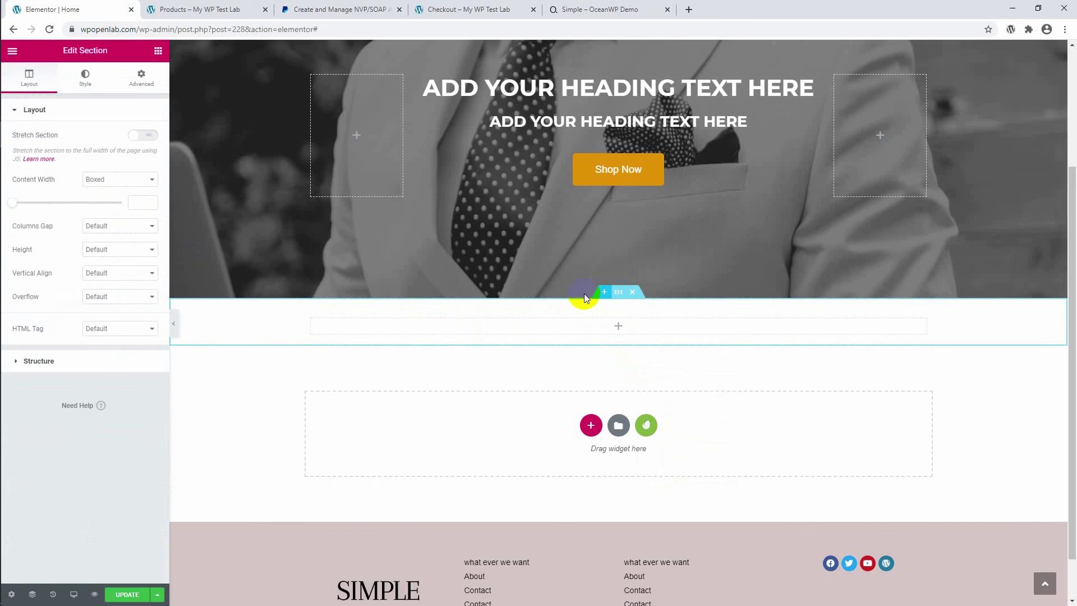
left_click(571, 326)
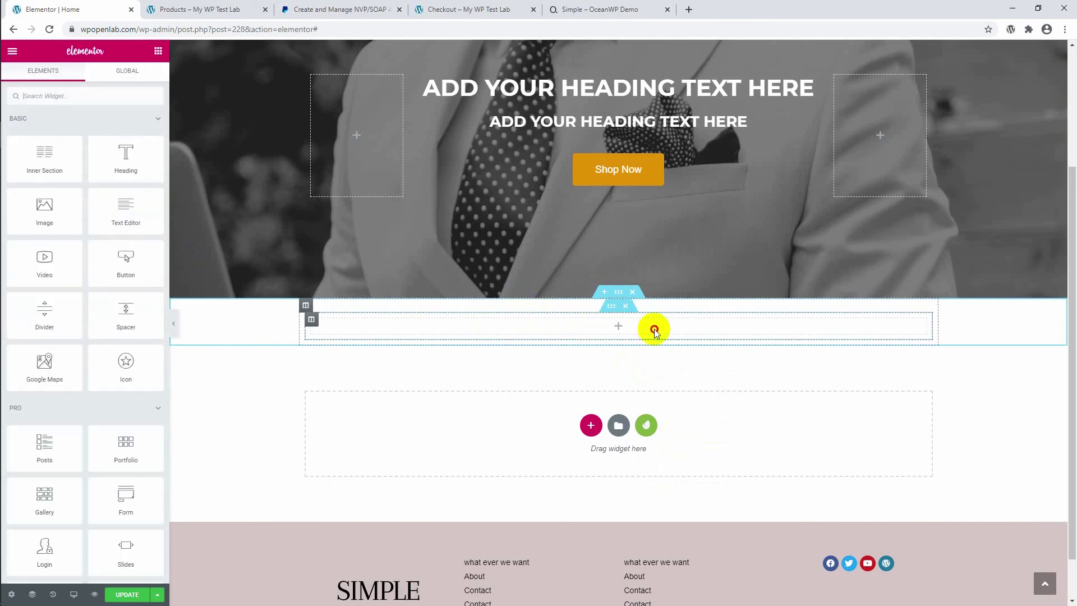
left_click(612, 306)
left_click(591, 317)
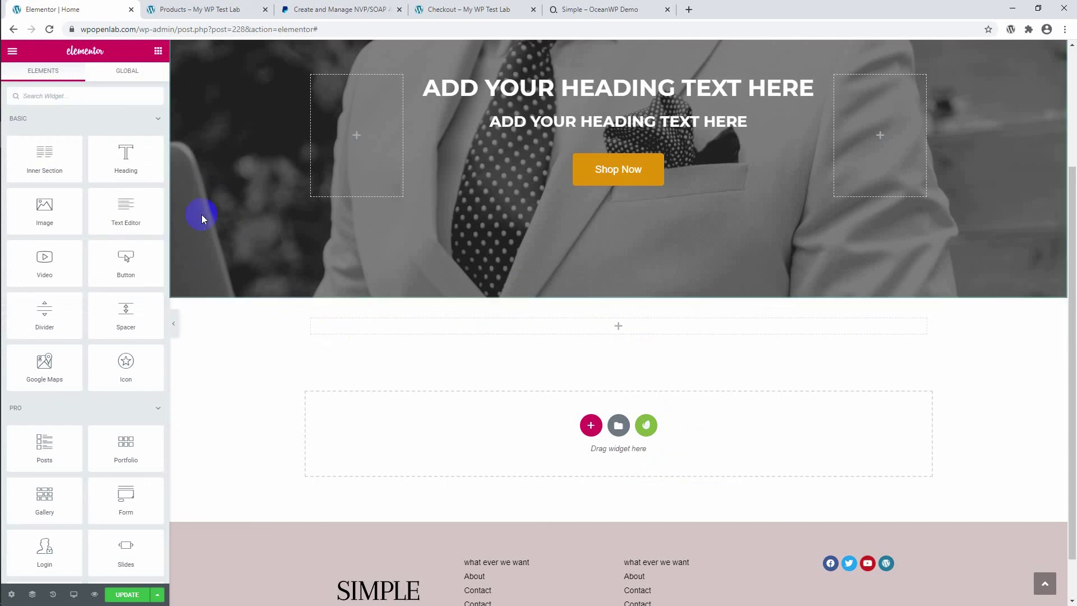
left_click_drag(134, 157, 572, 329)
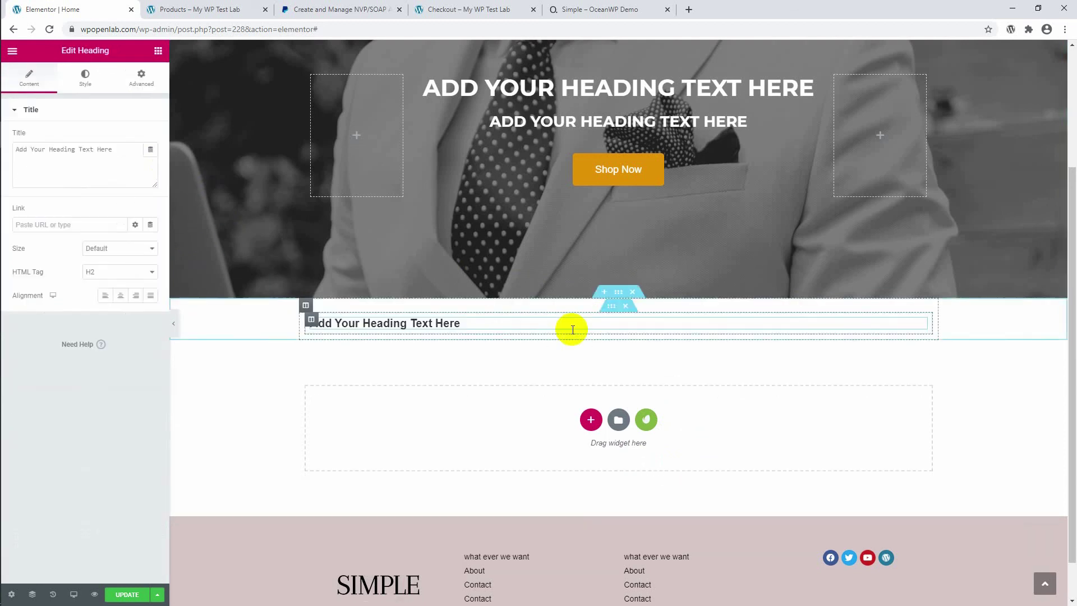
Change the new heading's text to "Featured Products" and center it.
triple_click(98, 150)
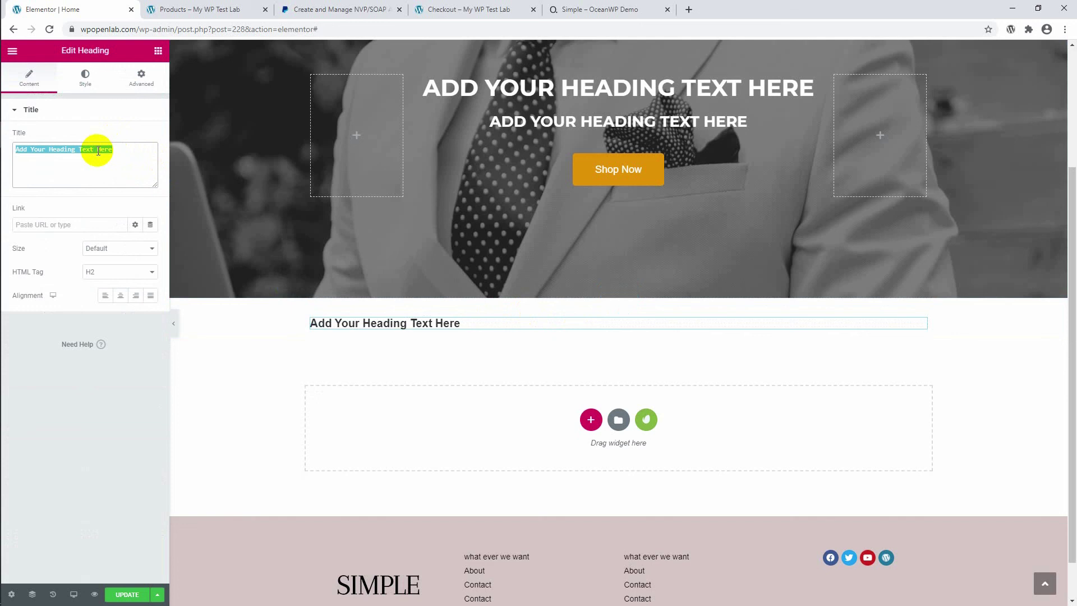
key("BackSpace")
key("F11")
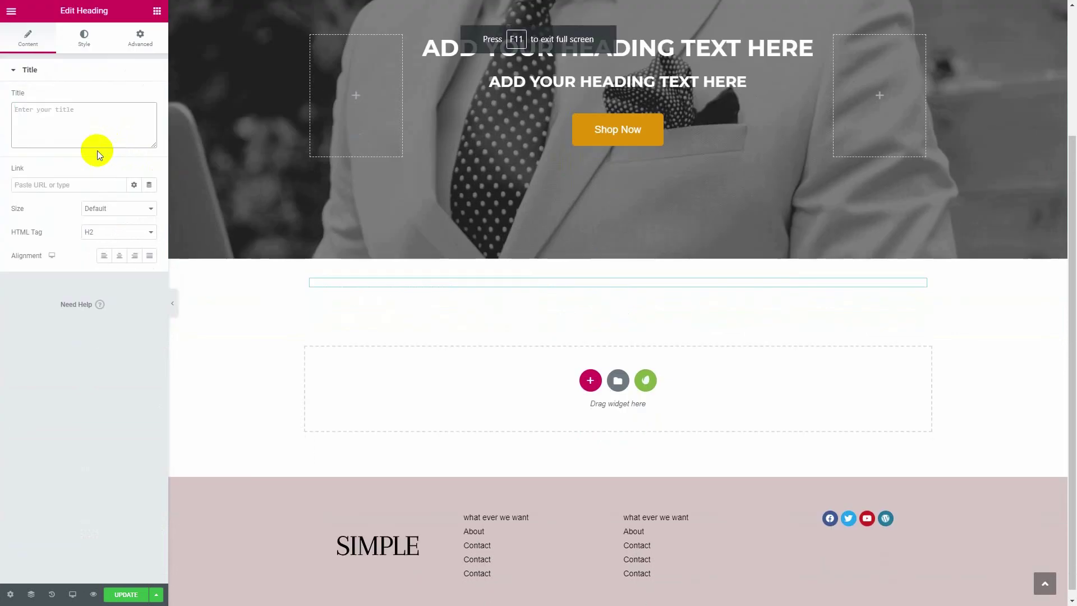
key("F11")
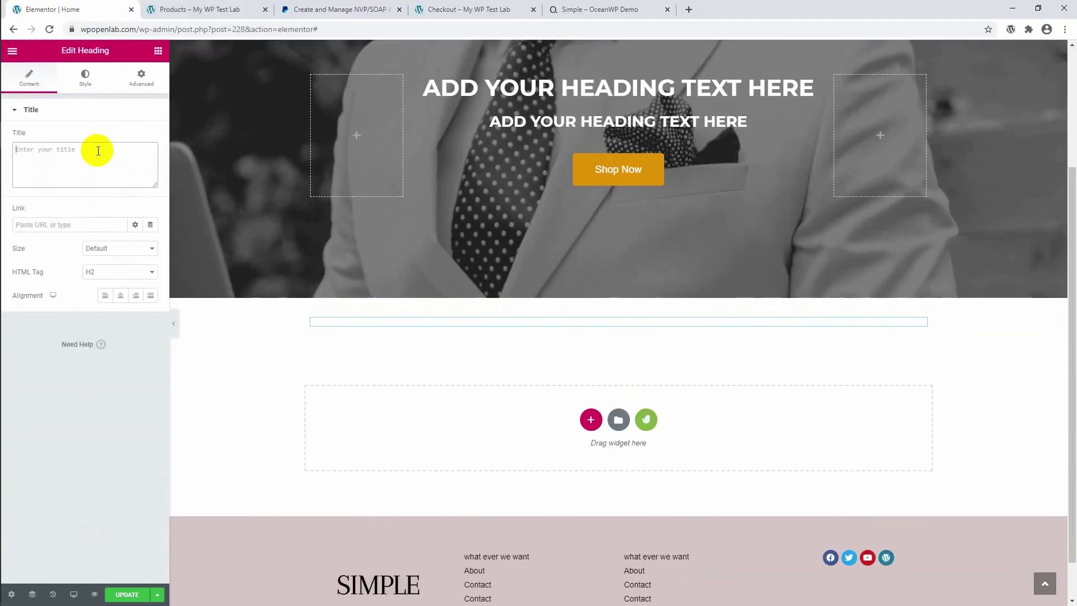
type("fE")
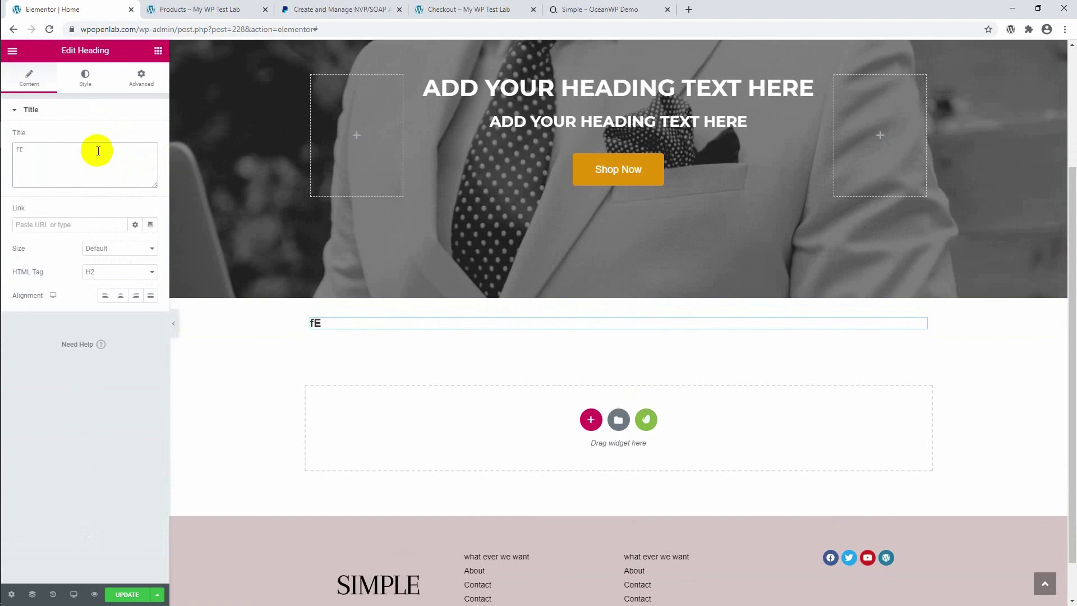
key("BackSpace")
key("BackSpace")
type("Featured Products")
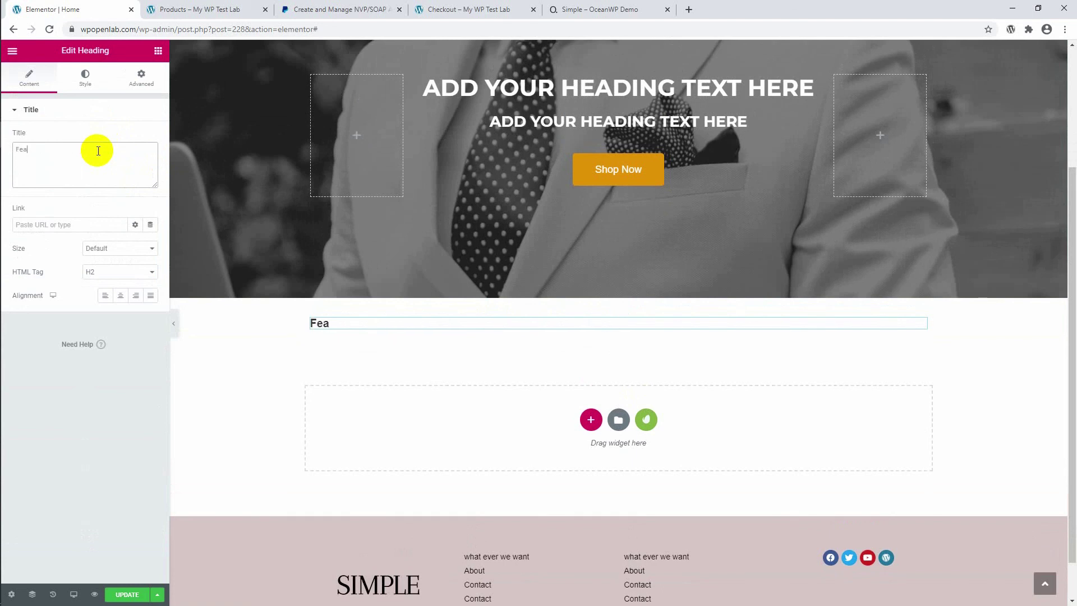
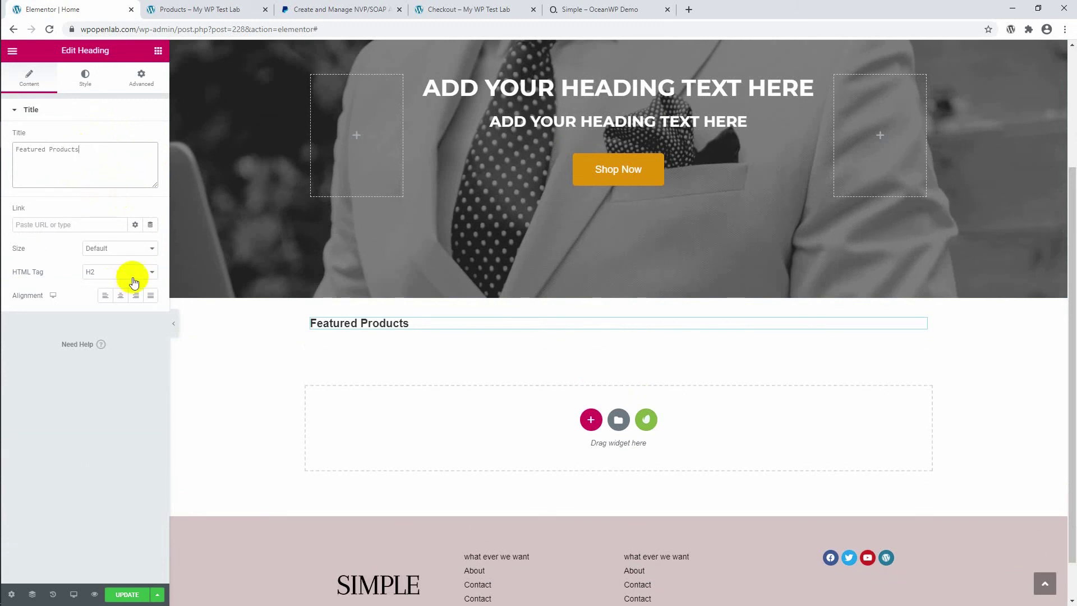
left_click(122, 297)
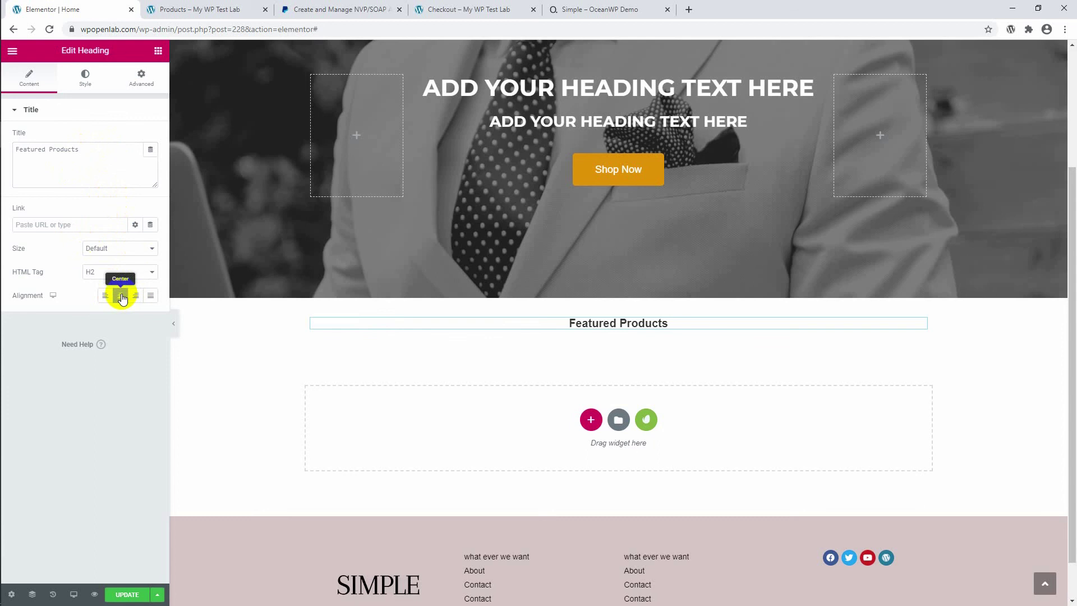
Set the Featured Products heading's font size to 30 px.
left_click(87, 85)
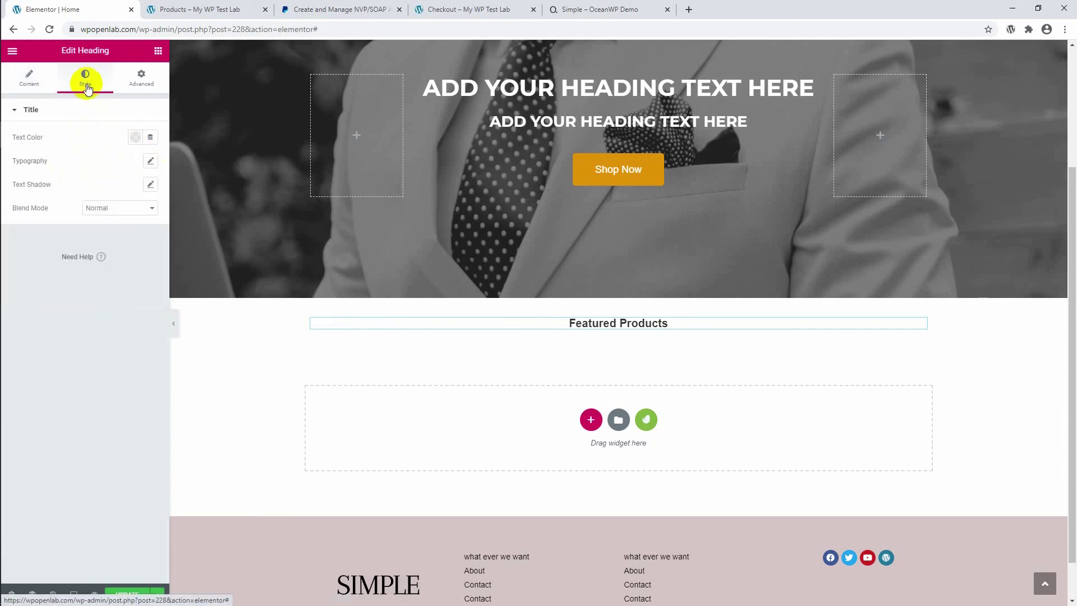
left_click(150, 161)
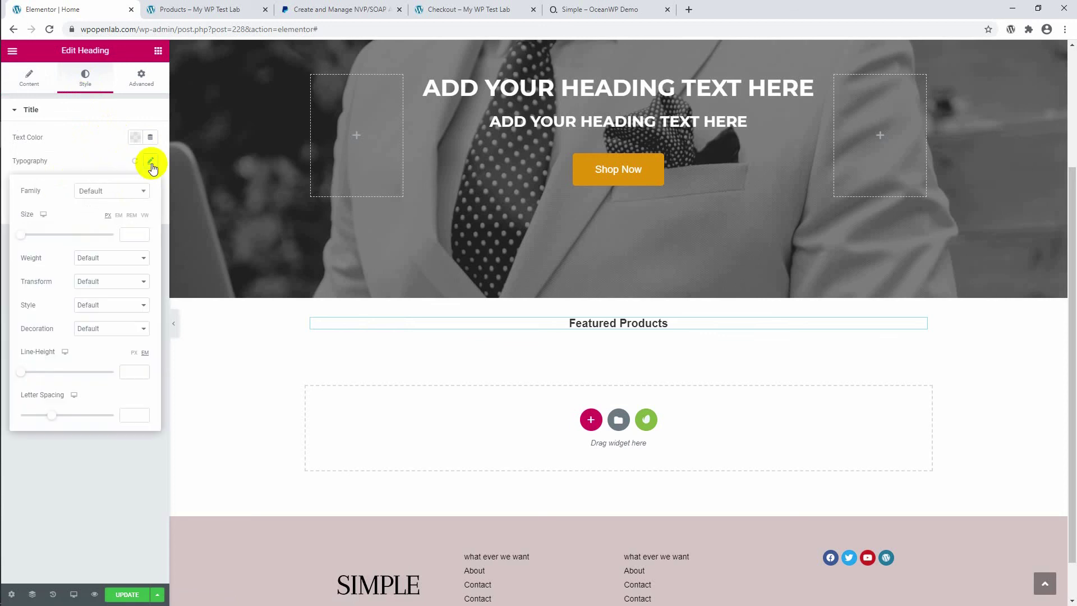
left_click_drag(21, 235, 38, 238)
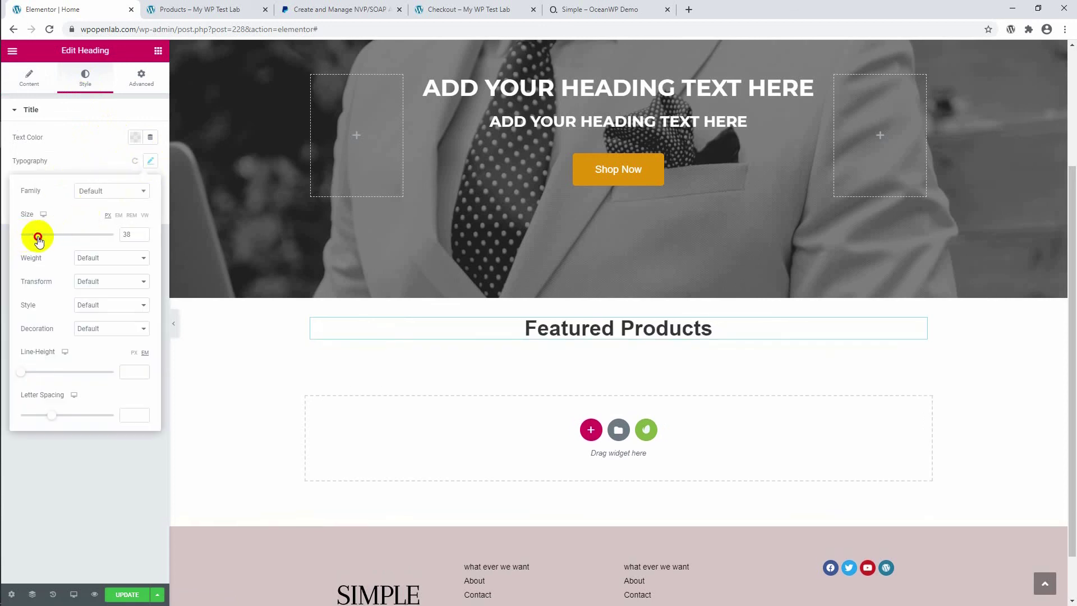
left_click(141, 238)
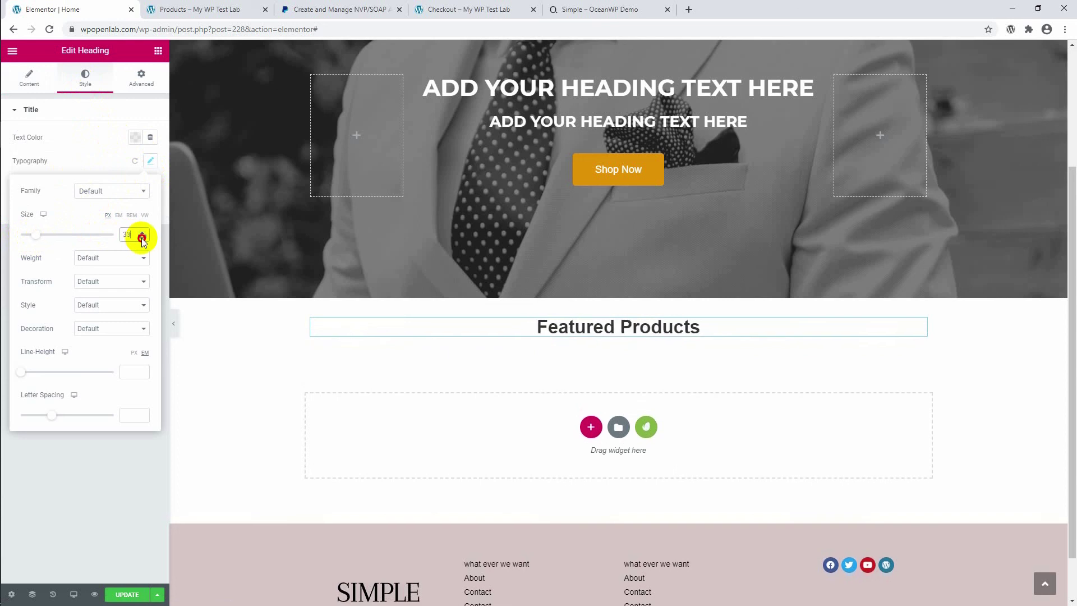
left_click(142, 233)
left_click(141, 233)
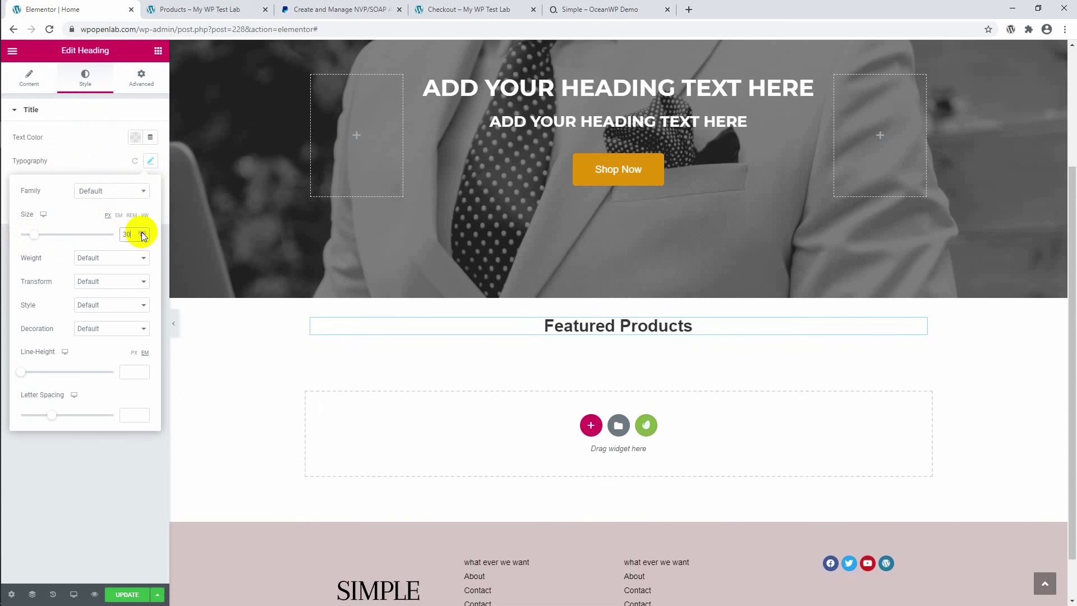
Set the Featured Products heading's font family to Roboto.
left_click(85, 192)
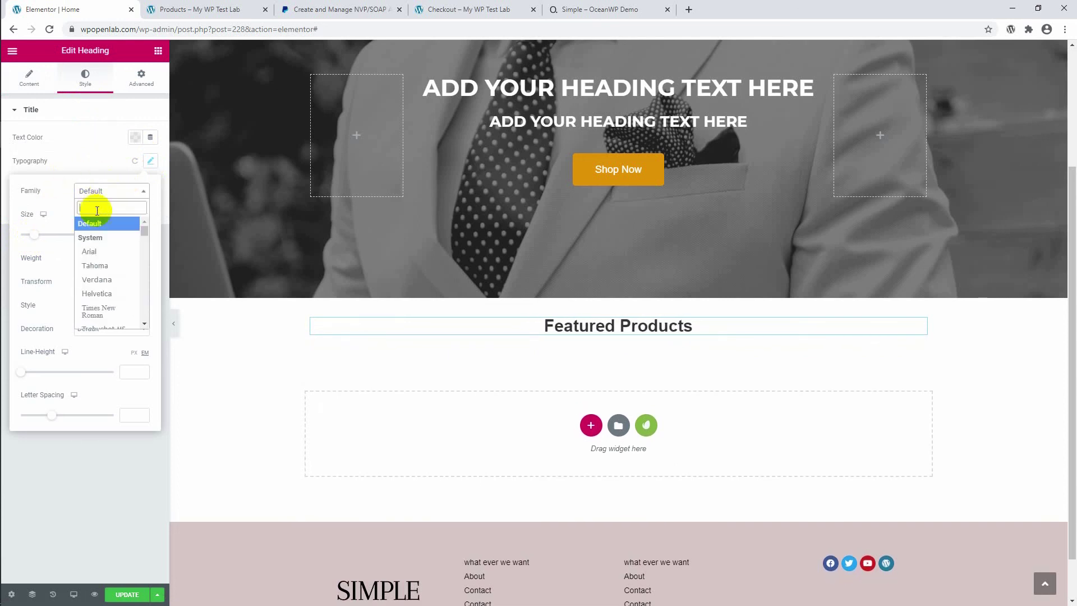
left_click(118, 208)
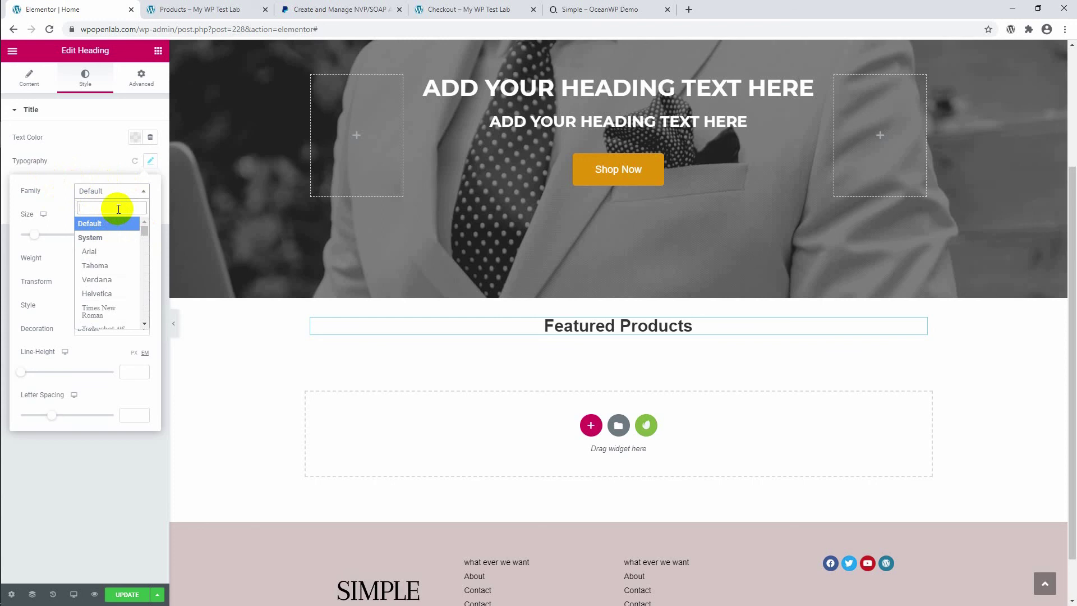
type("robo")
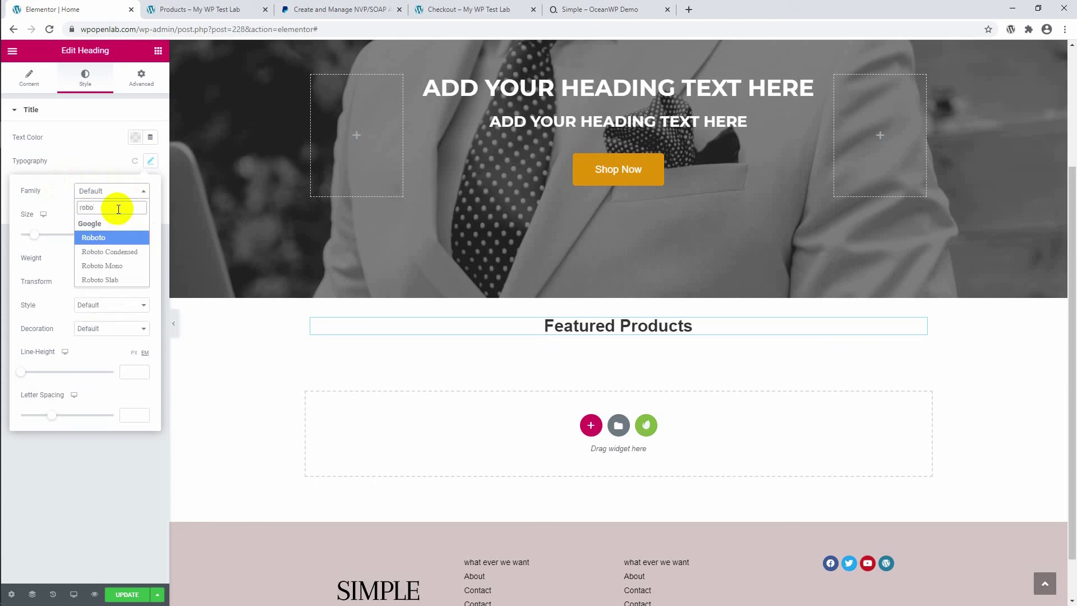
left_click(117, 238)
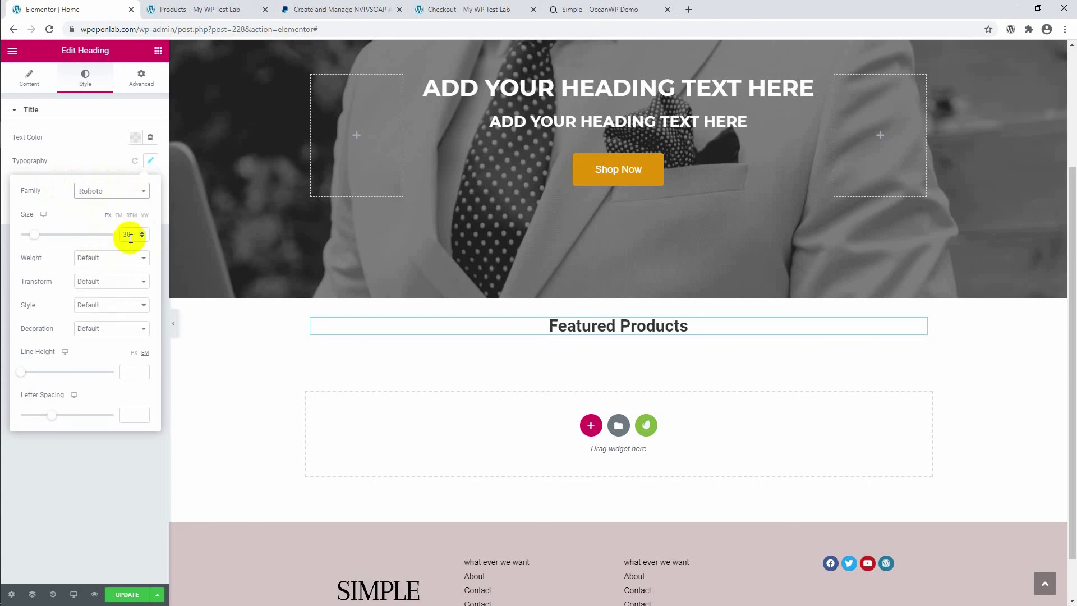
left_click(418, 385)
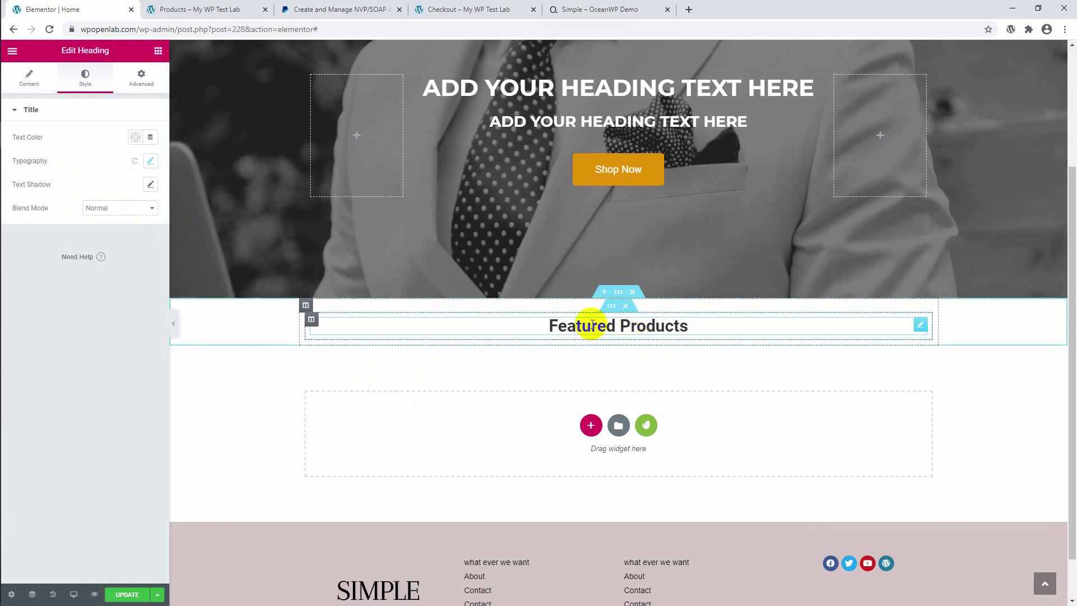
Add a Divider widget below the Featured Products heading, centered and 10% wide.
left_click(158, 51)
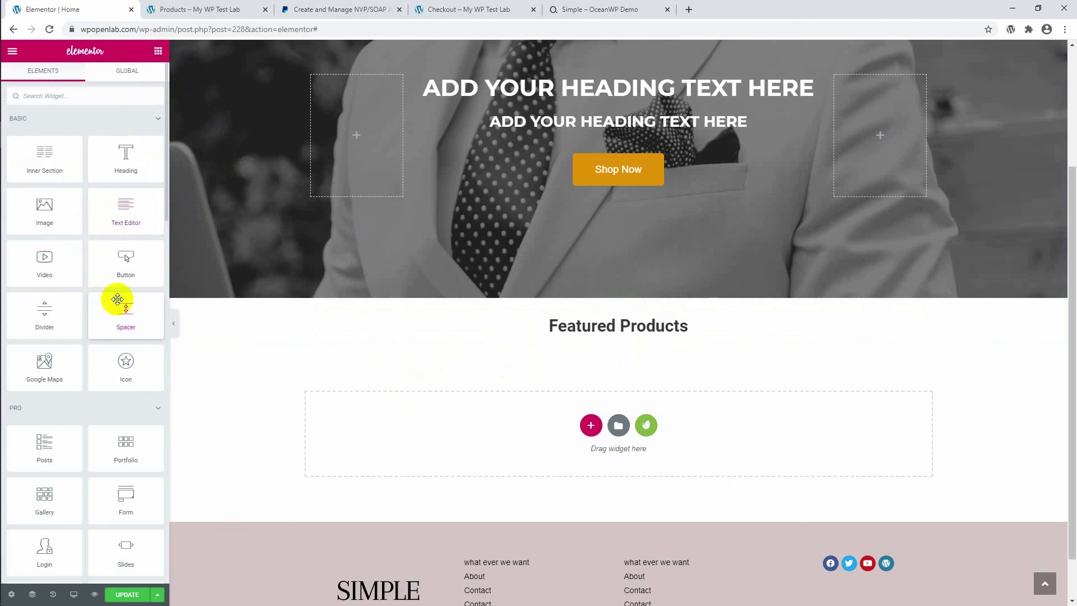
left_click_drag(49, 306, 626, 338)
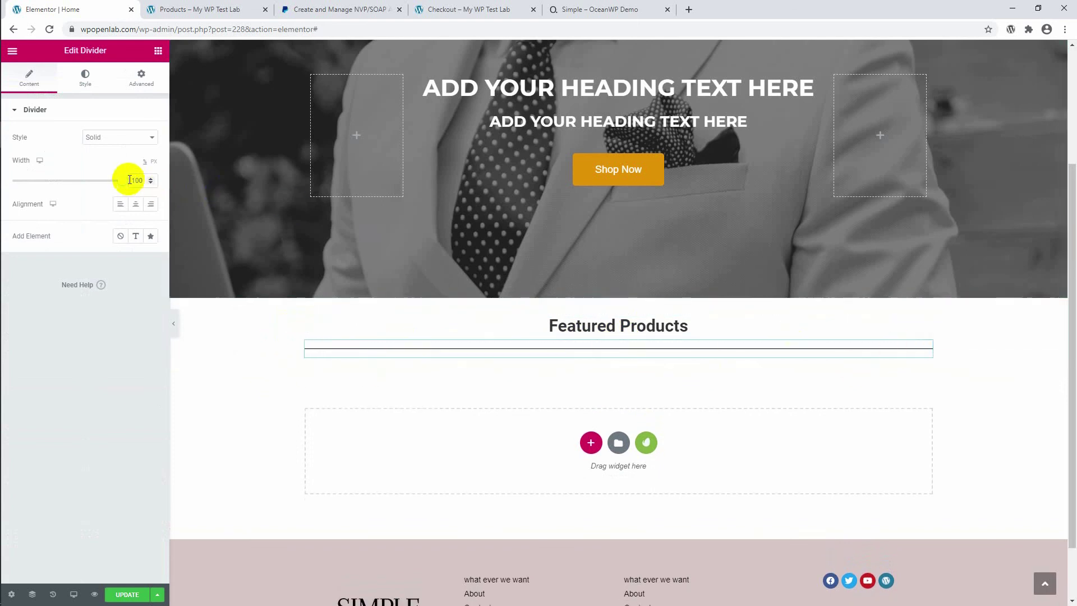
left_click_drag(124, 180, 36, 218)
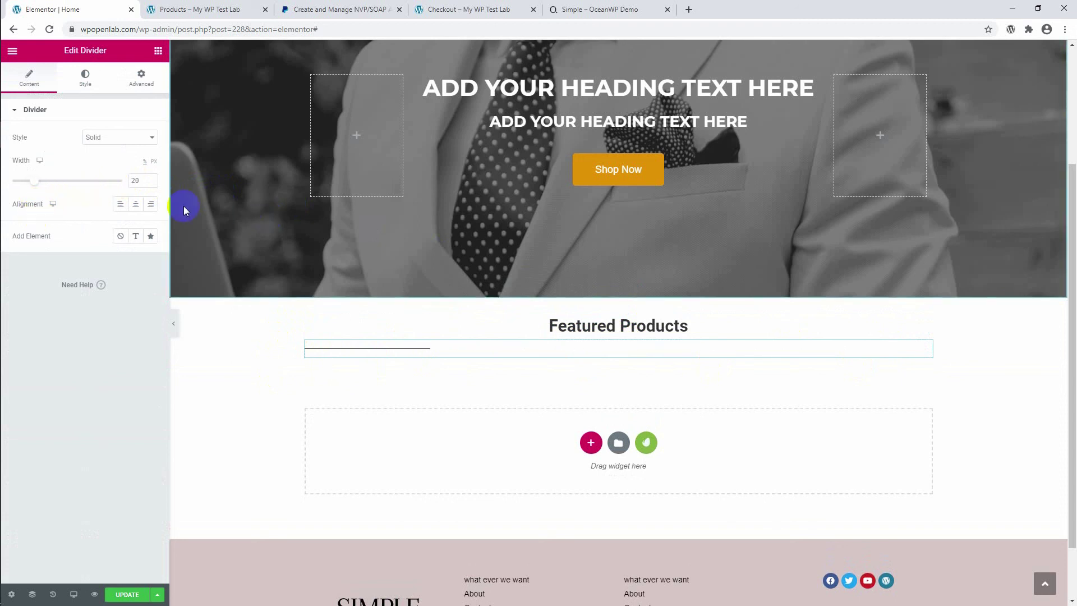
left_click(136, 204)
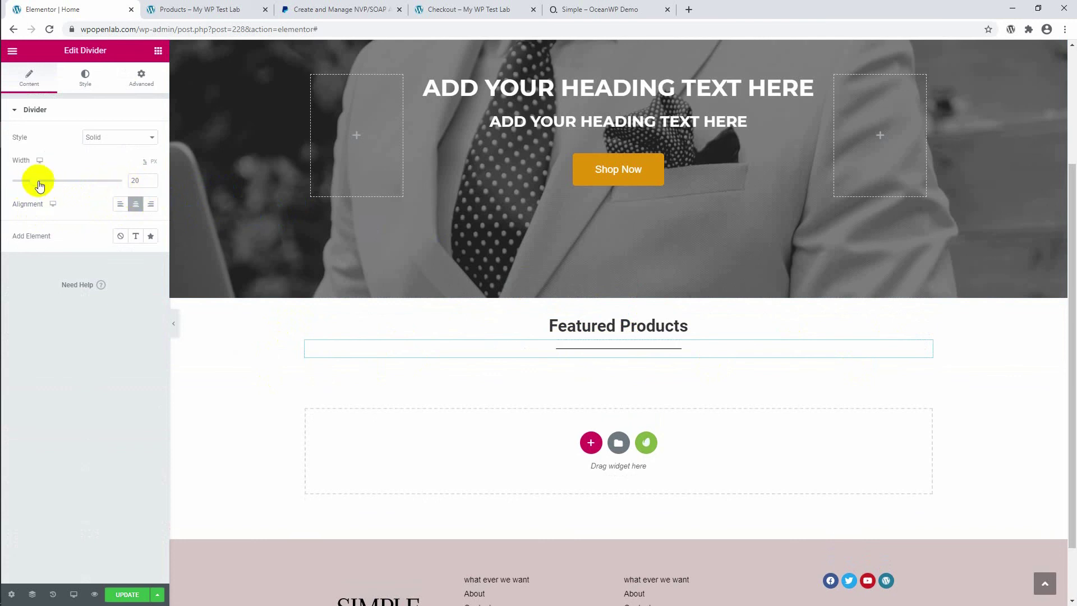
left_click_drag(39, 185, 21, 185)
Try the Dotted and Slashes styles on the divider and set it back to Solid.
left_click(109, 140)
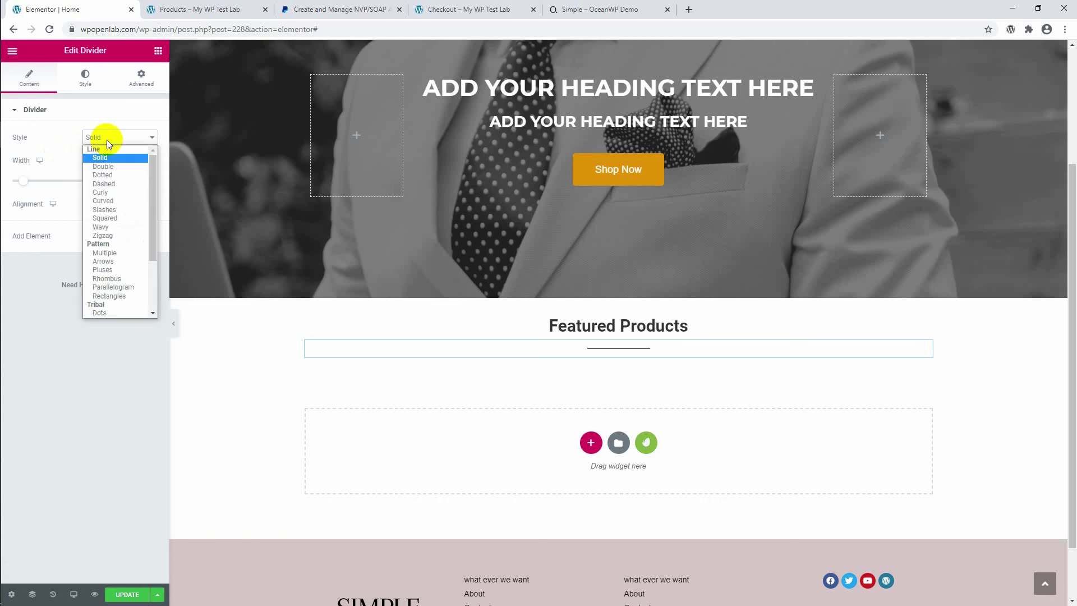
left_click(110, 175)
left_click(108, 142)
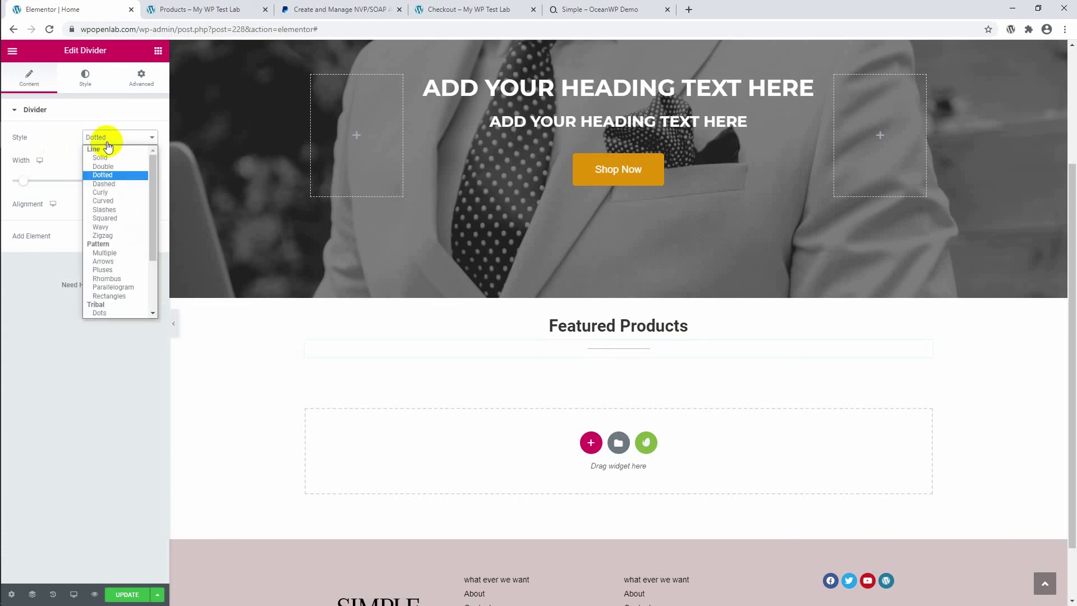
left_click(109, 210)
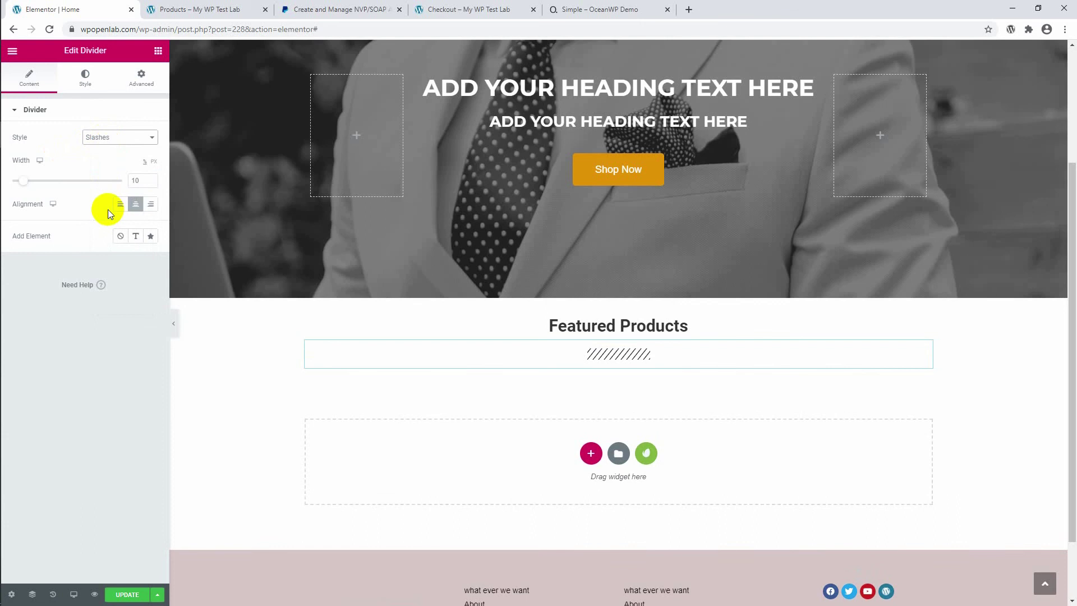
left_click(109, 139)
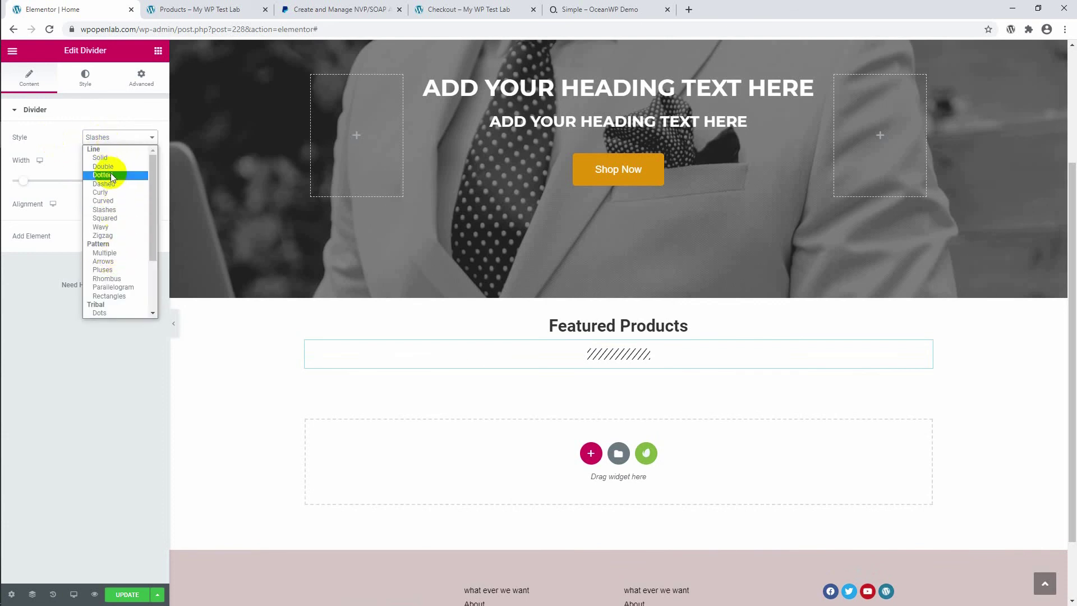
left_click(107, 158)
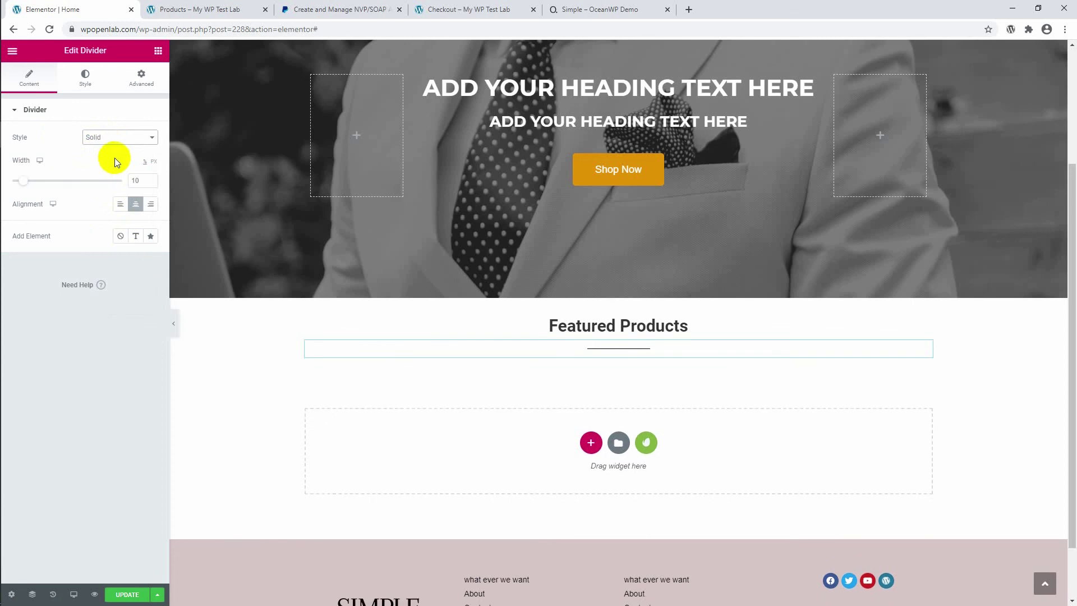
Set the weight of the divider below the Featured Products heading to 3.
left_click(87, 84)
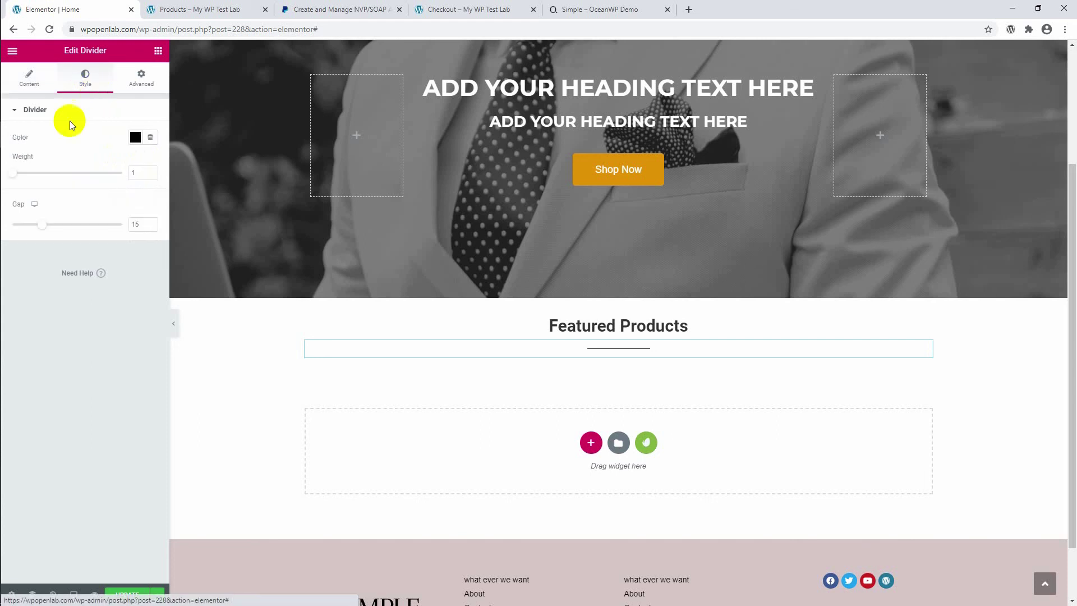
left_click(122, 174)
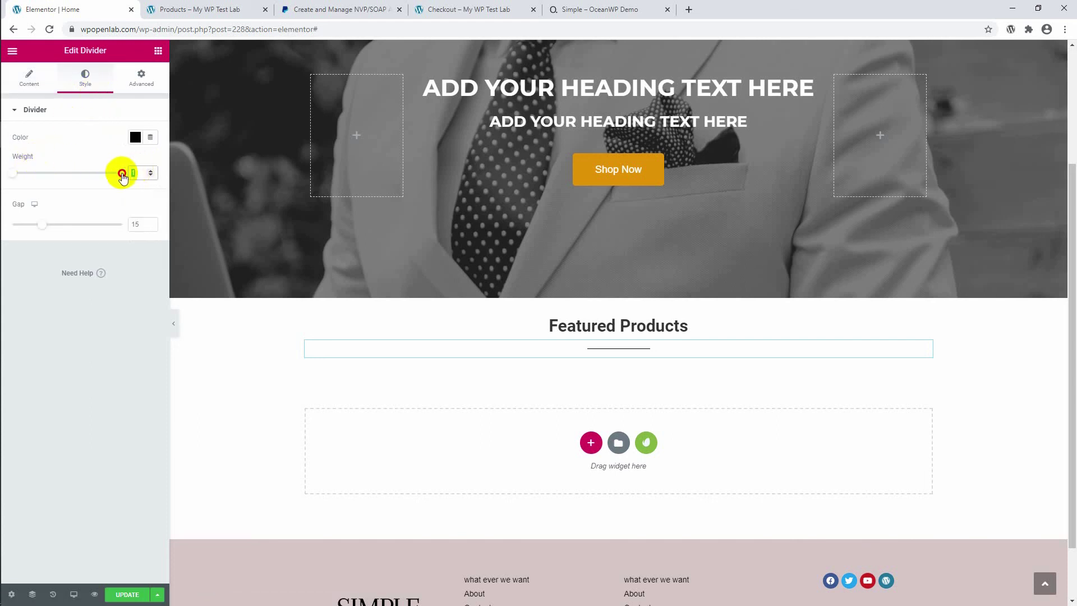
type("3")
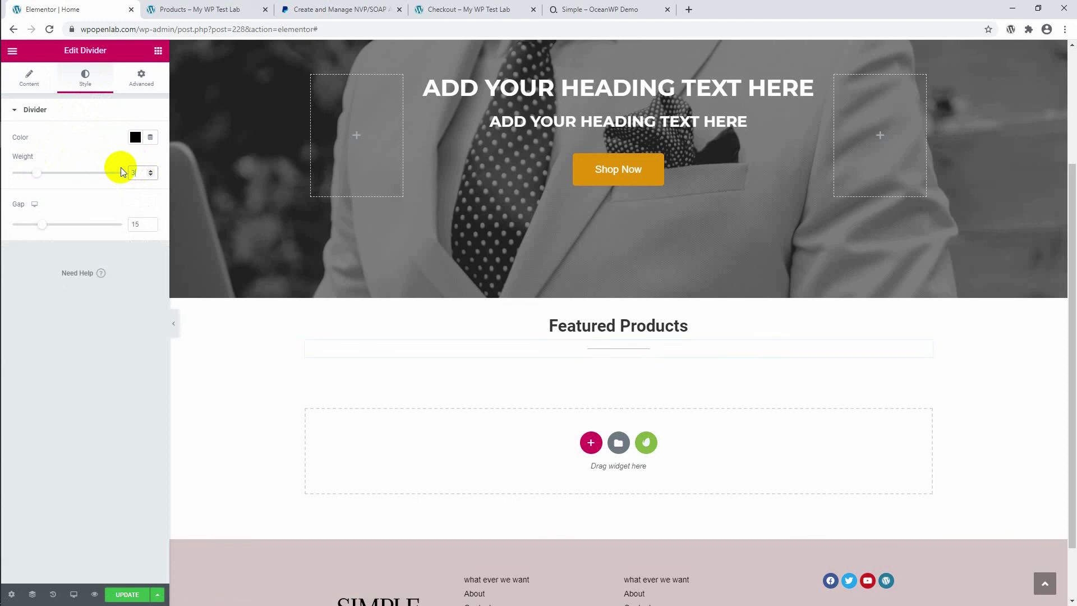
left_click(138, 311)
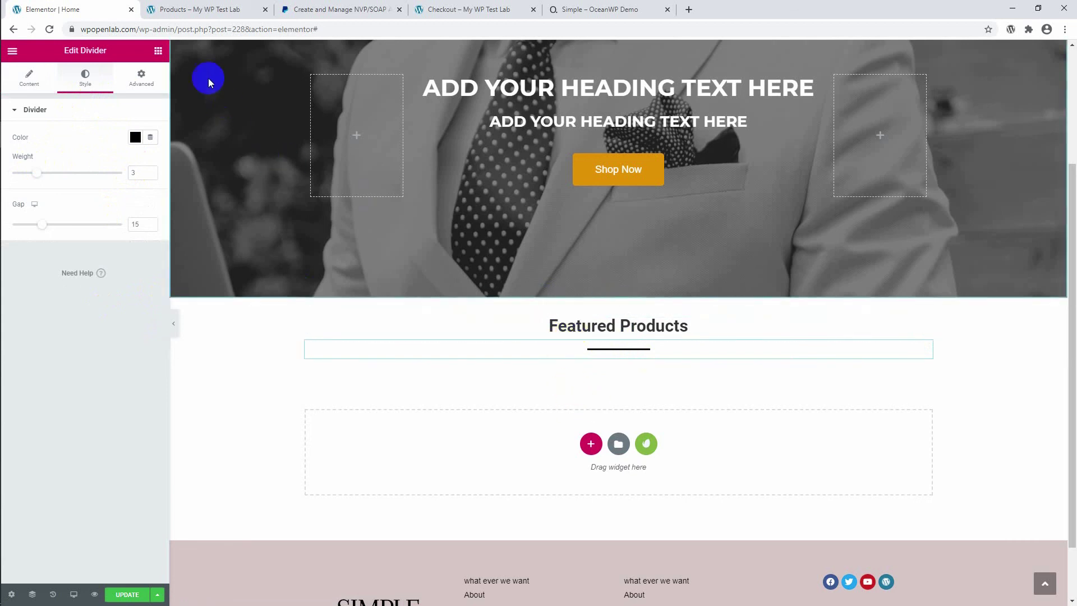
Search the widgets for "products" and place the Archive Products widget below the divider.
left_click(159, 51)
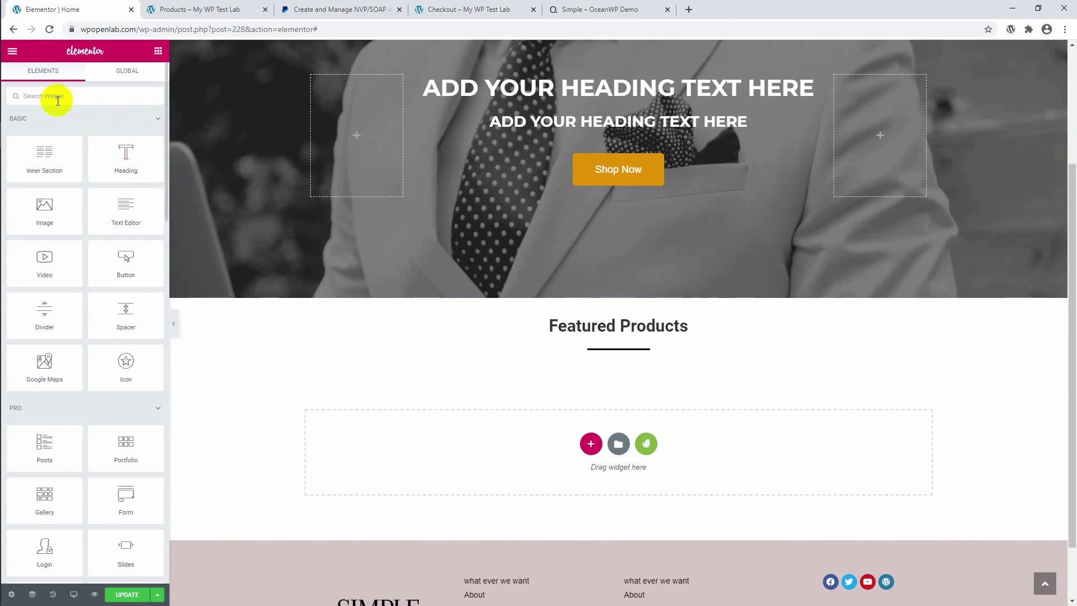
type("pr")
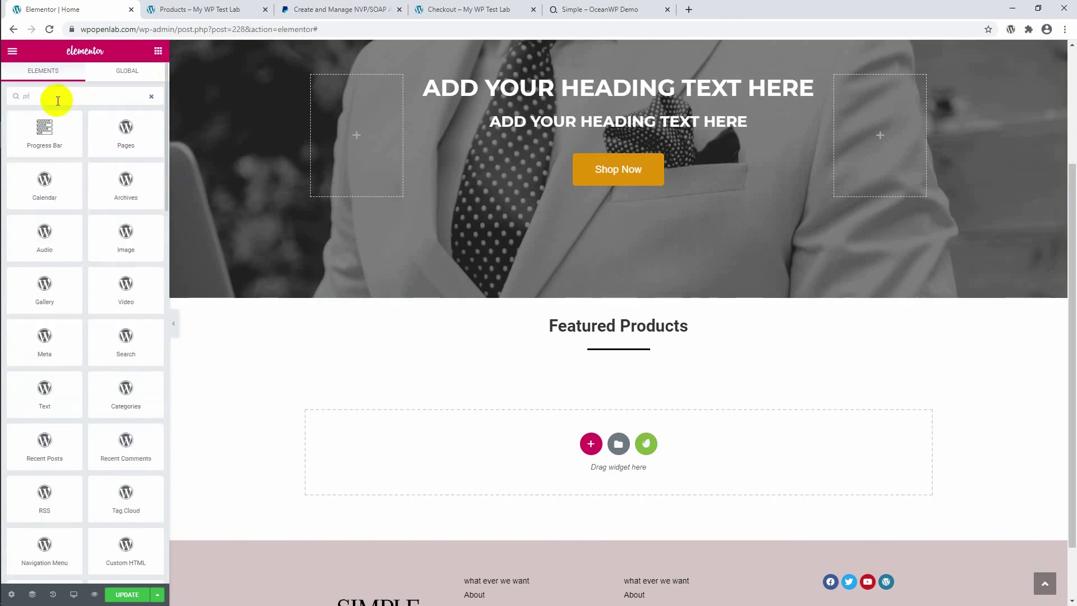
type("od")
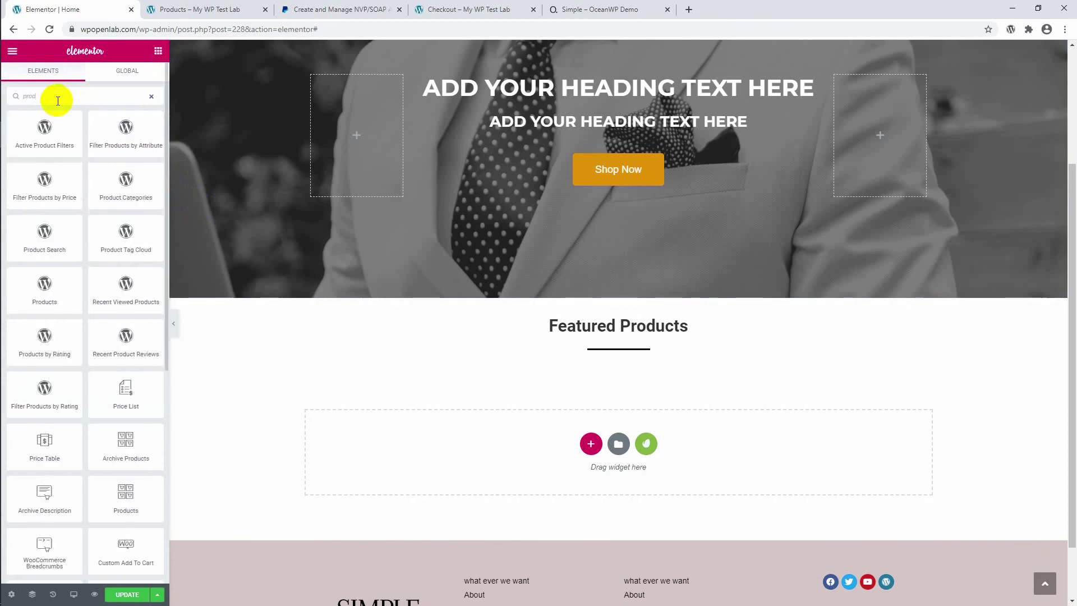
type("ucts")
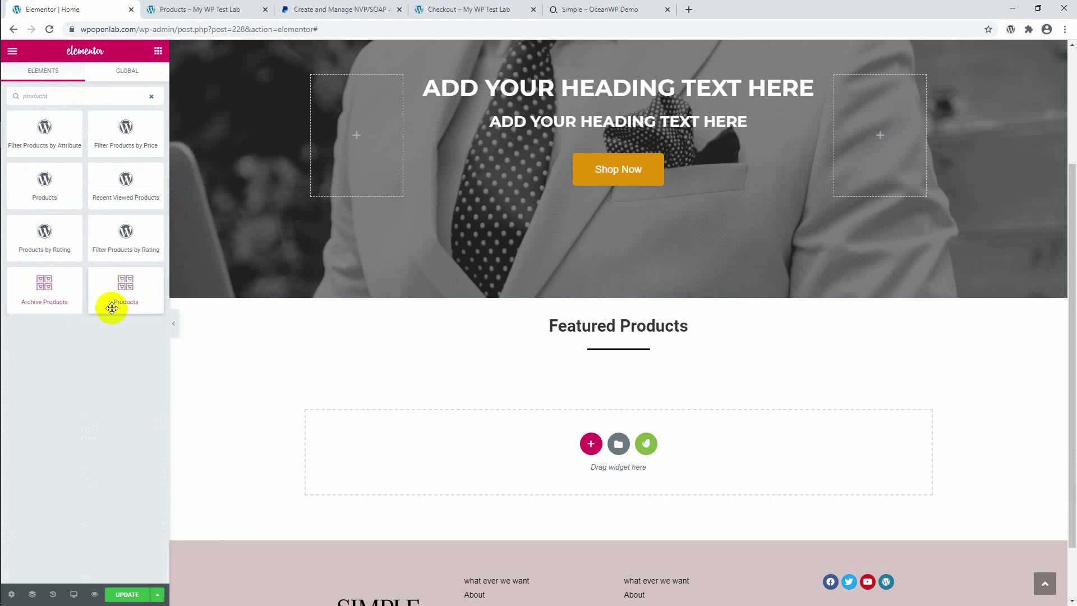
left_click_drag(32, 291, 616, 358)
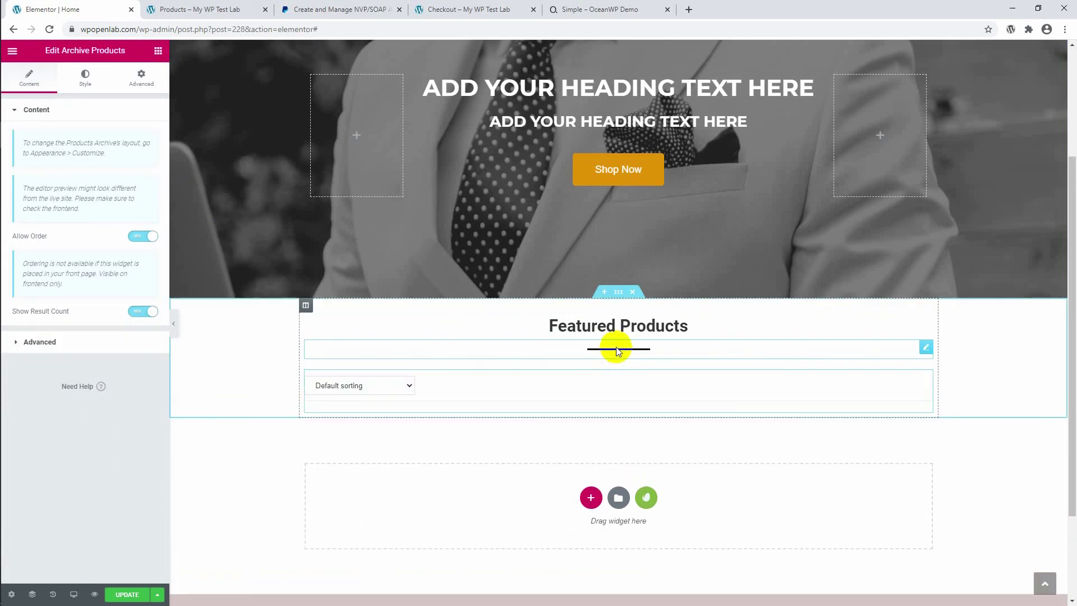
Check the Archive Products widget's sorting and Advanced settings, then delete the widget from the Featured Products section.
scroll(419, 285, "down", 2)
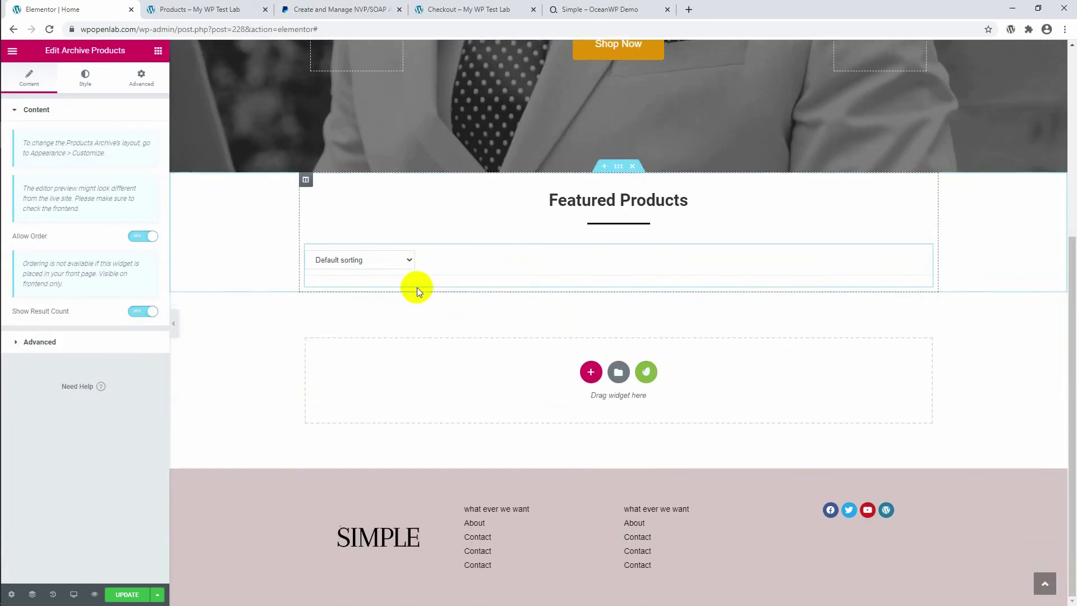
left_click(401, 259)
left_click(403, 261)
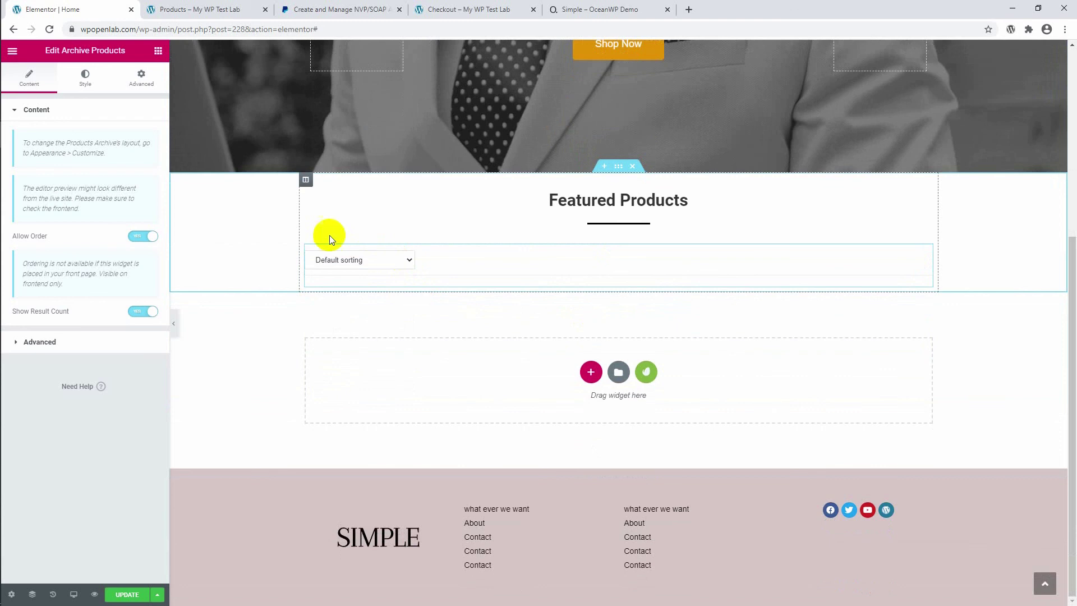
left_click(139, 338)
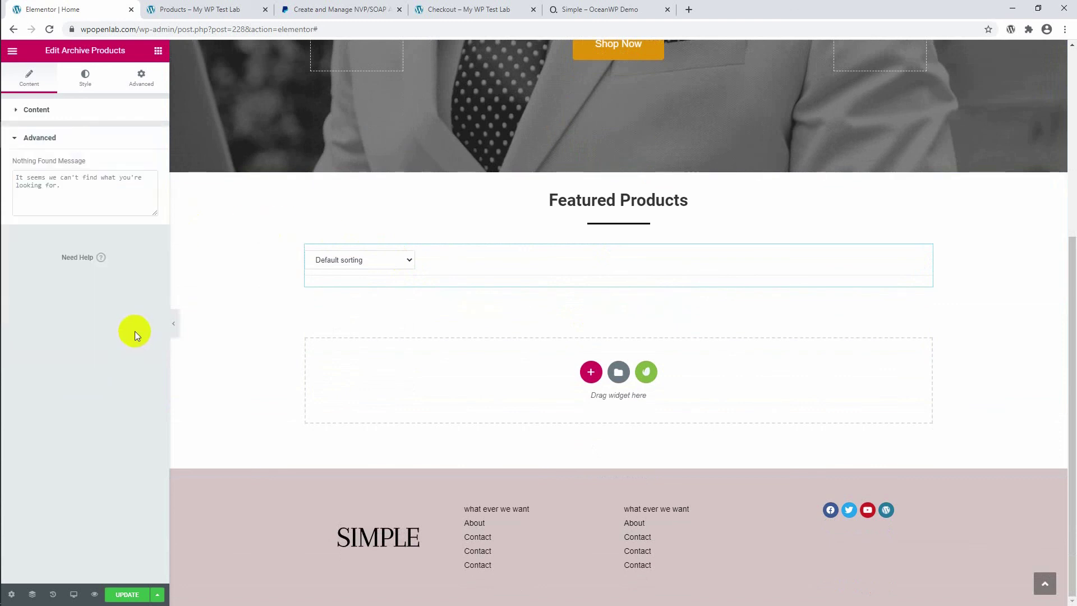
right_click(527, 255)
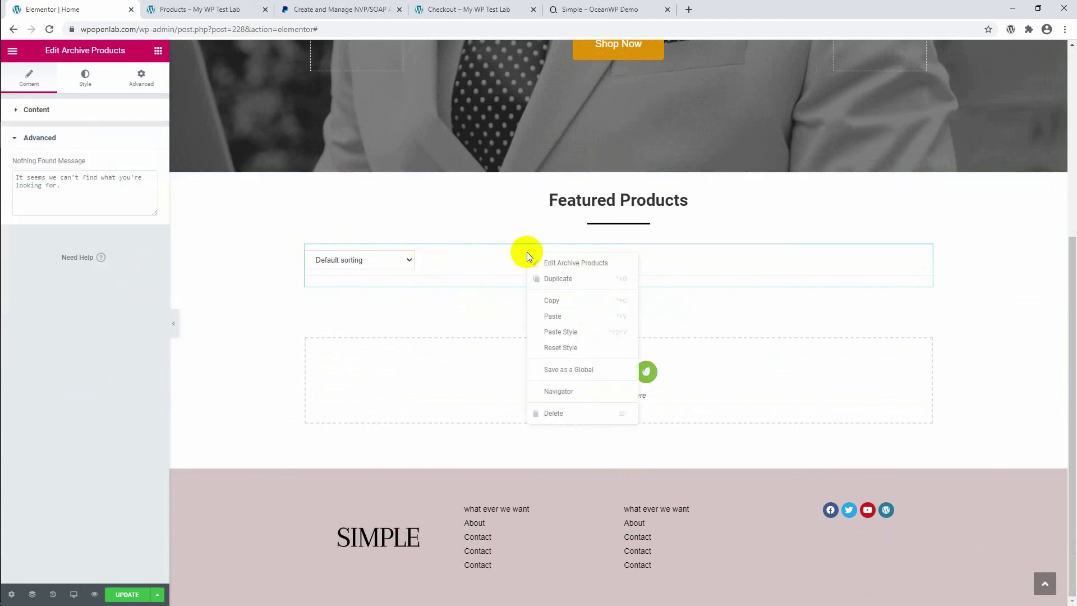
left_click(558, 413)
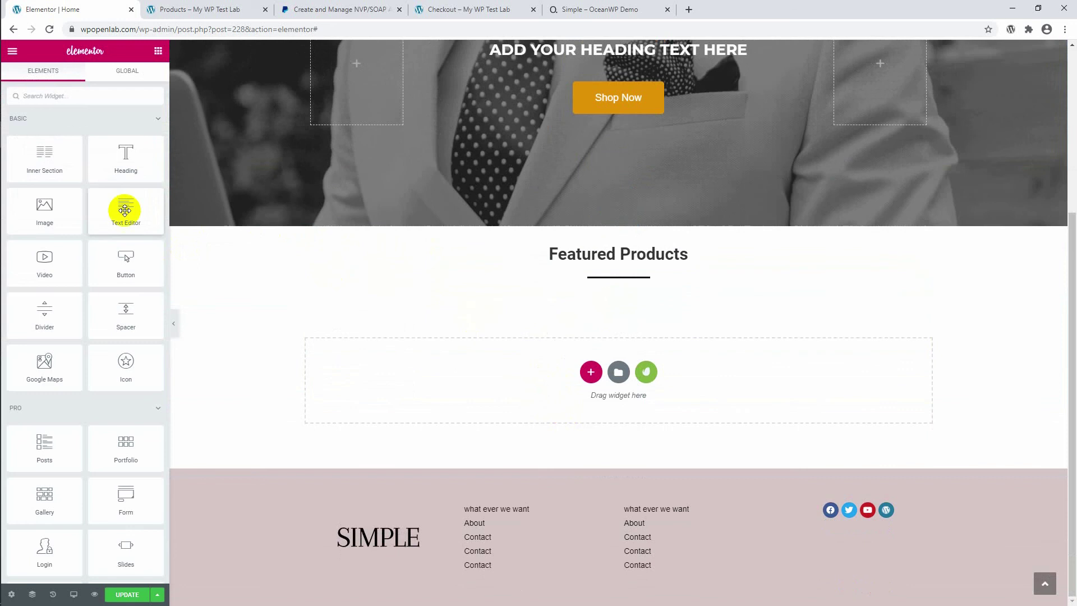
Look through the Basic, Pro and General widget categories for a widget that can show products.
scroll(112, 185, "down", 4)
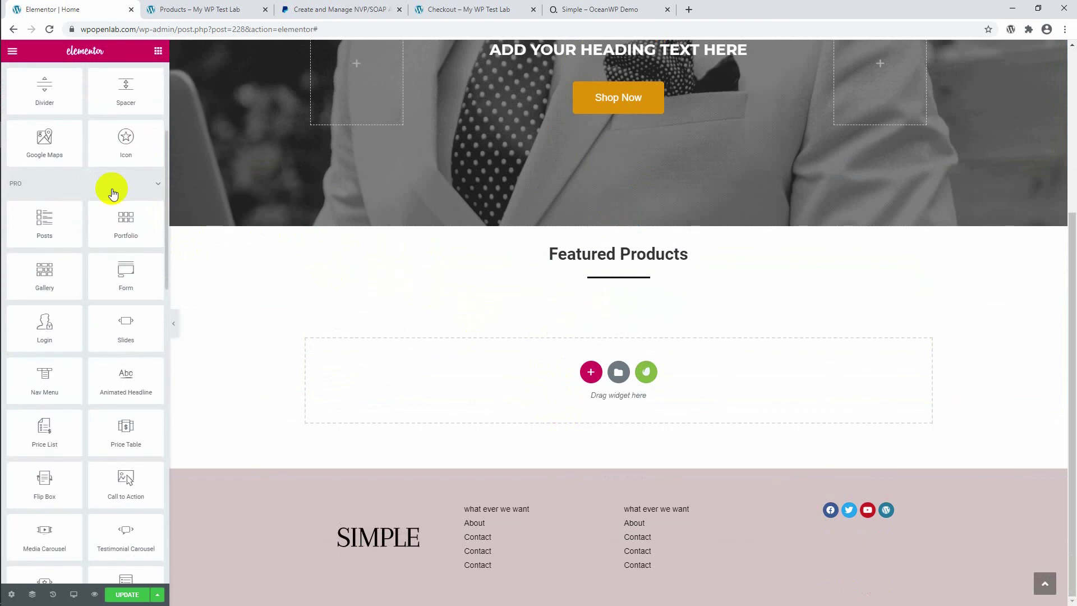
scroll(113, 193, "down", 5)
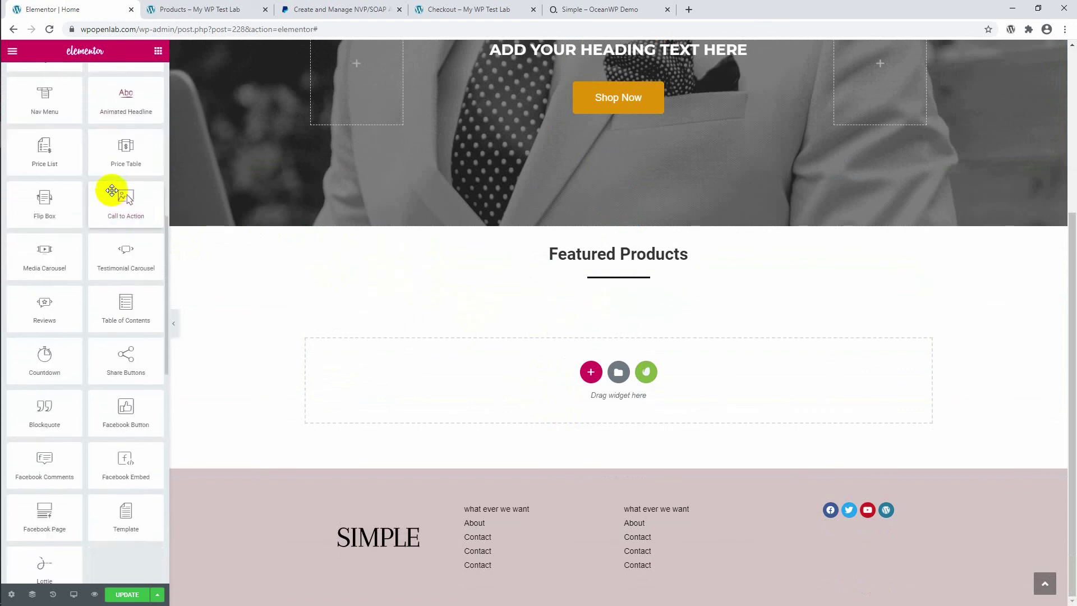
scroll(112, 190, "down", 4)
scroll(112, 191, "down", 4)
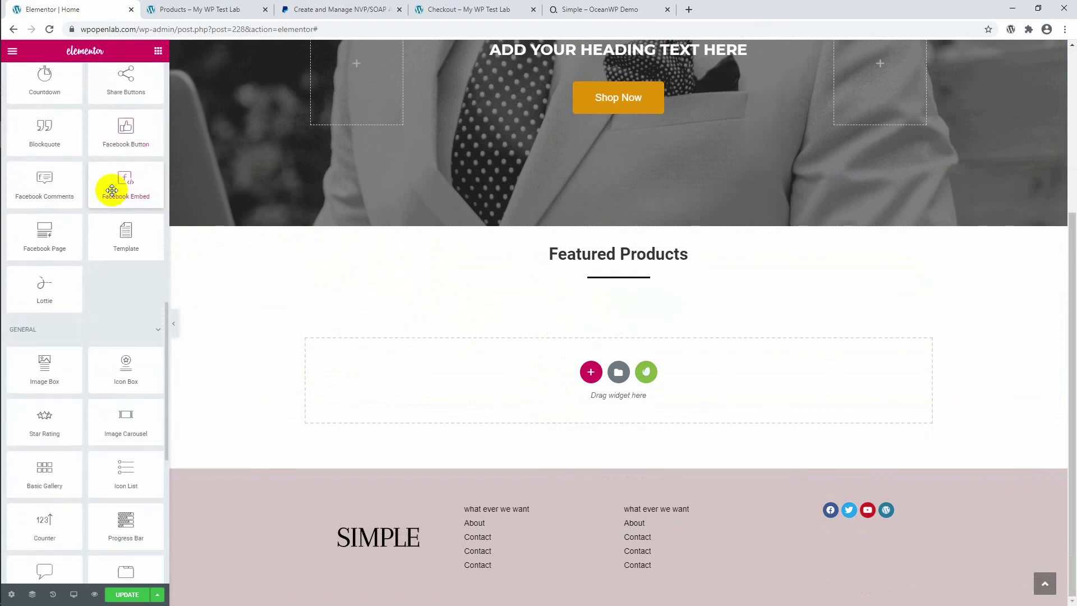
scroll(112, 191, "down", 4)
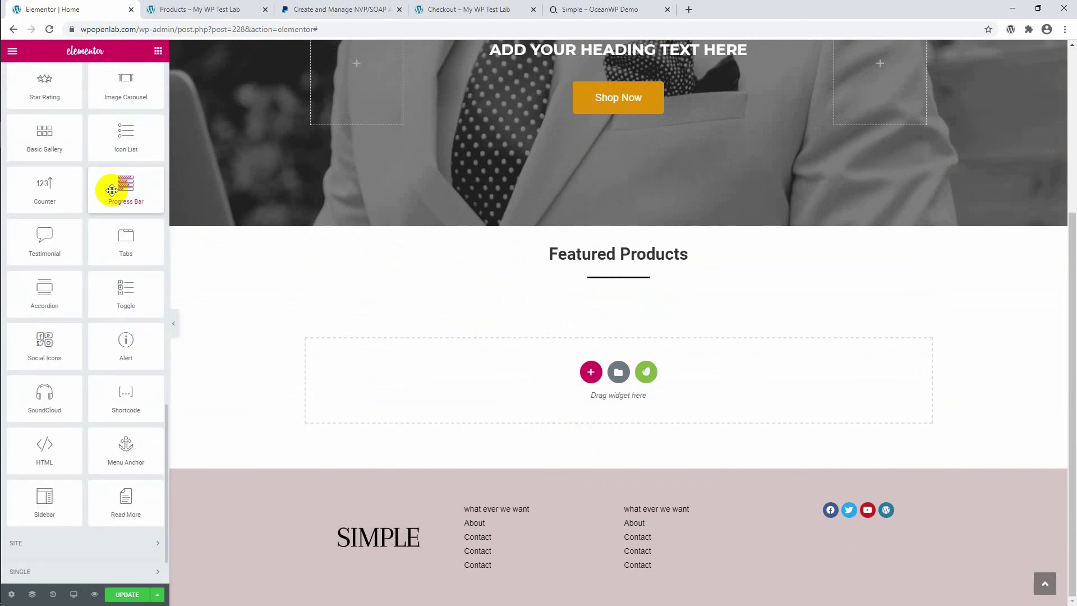
scroll(112, 191, "up", 4)
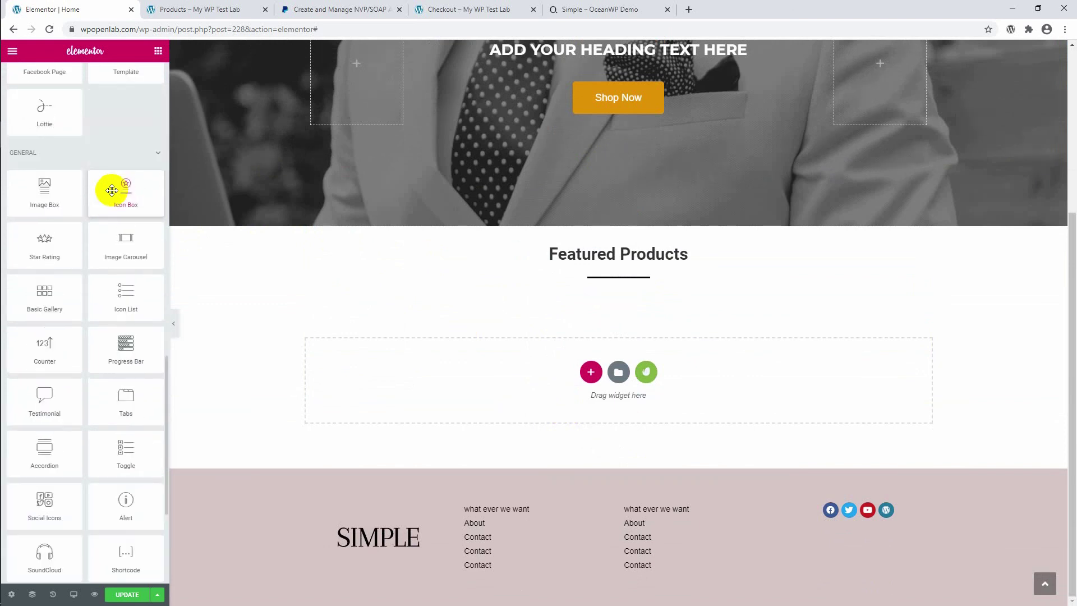
scroll(112, 191, "up", 7)
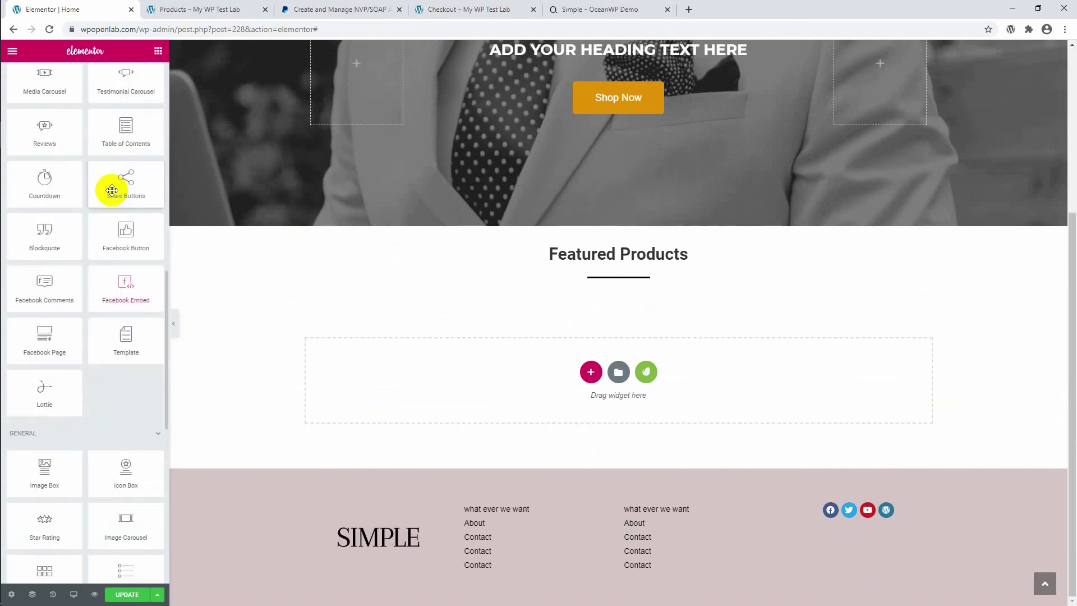
scroll(112, 191, "up", 1)
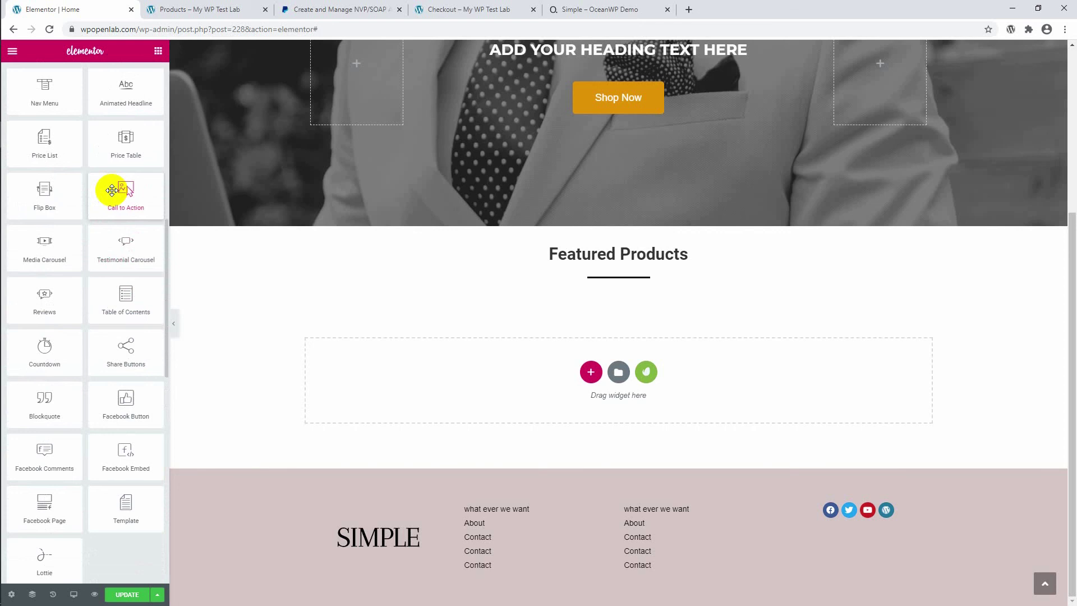
scroll(113, 190, "up", 5)
scroll(112, 192, "up", 4)
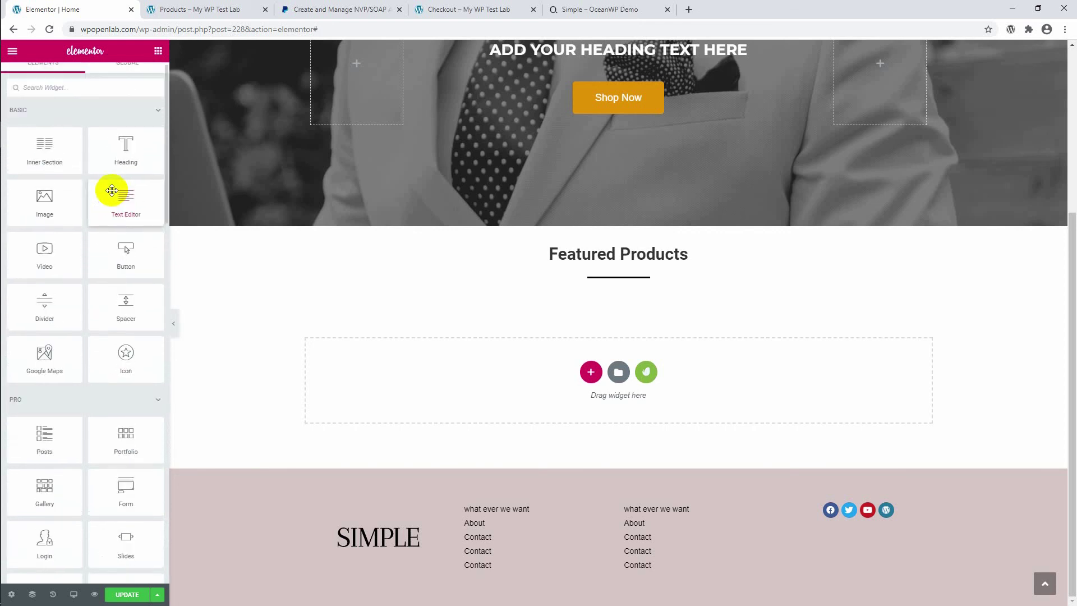
Locate the WooCommerce category in the widget list and collapse it.
scroll(57, 307, "down", 3)
scroll(57, 307, "down", 10)
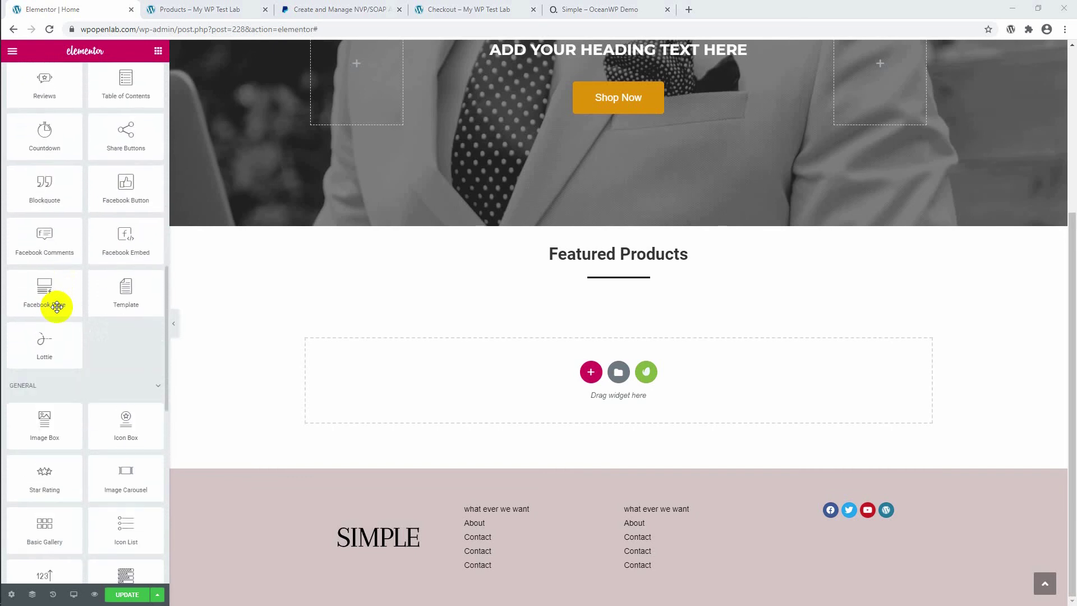
scroll(57, 307, "down", 10)
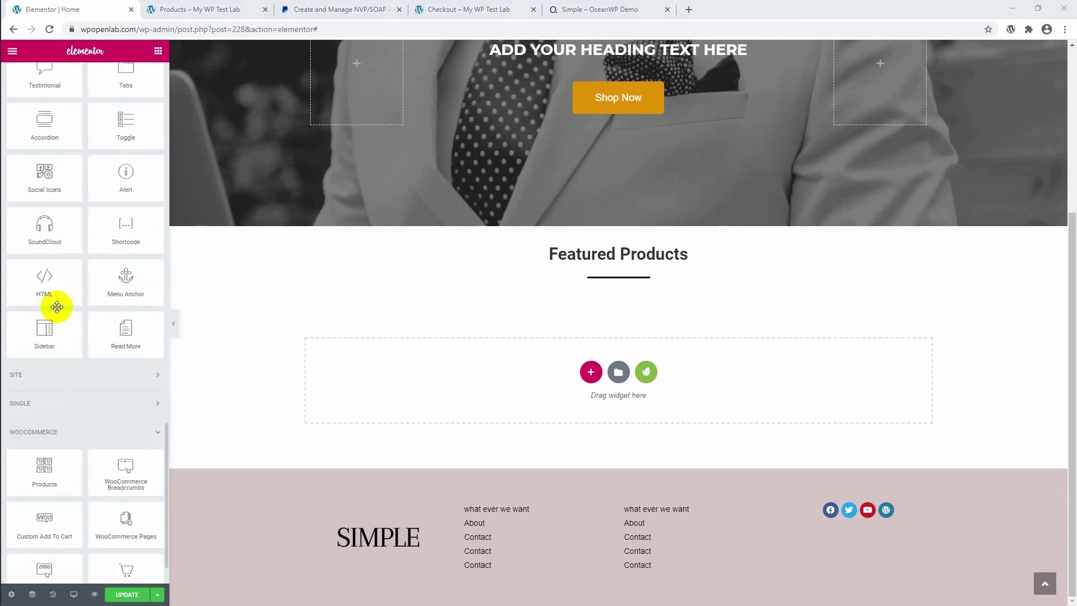
scroll(55, 306, "down", 1)
left_click(39, 379)
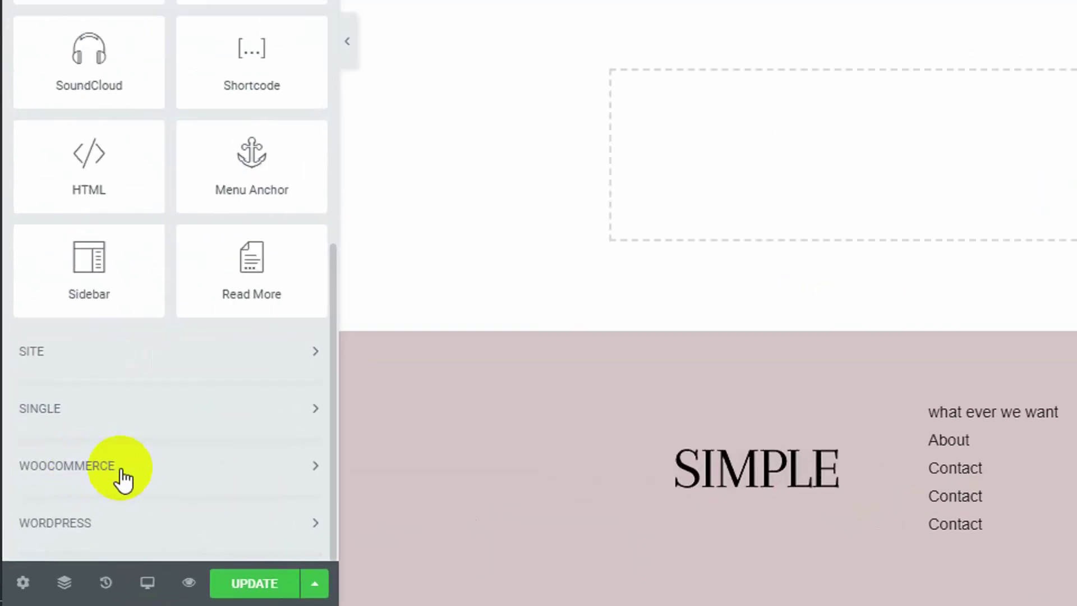
left_click(122, 477)
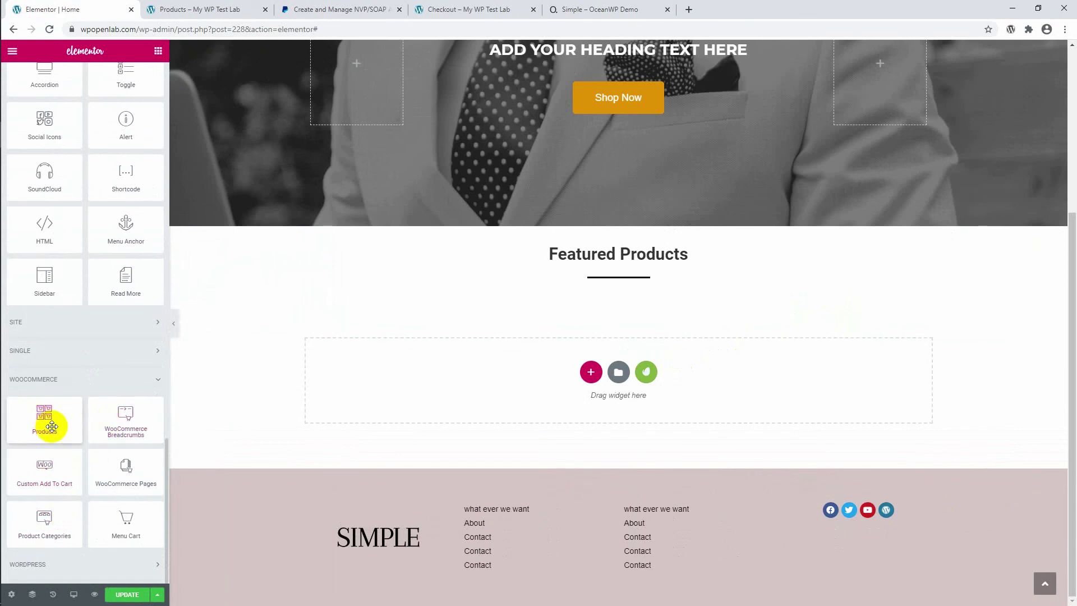
left_click_drag(51, 427, 613, 283)
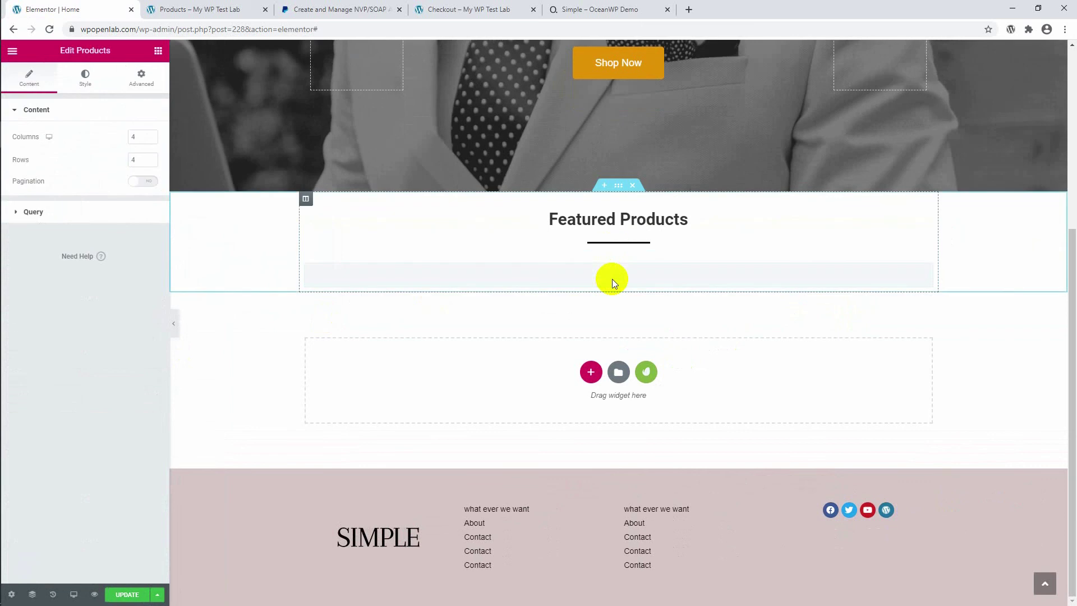
scroll(174, 285, "up", 4)
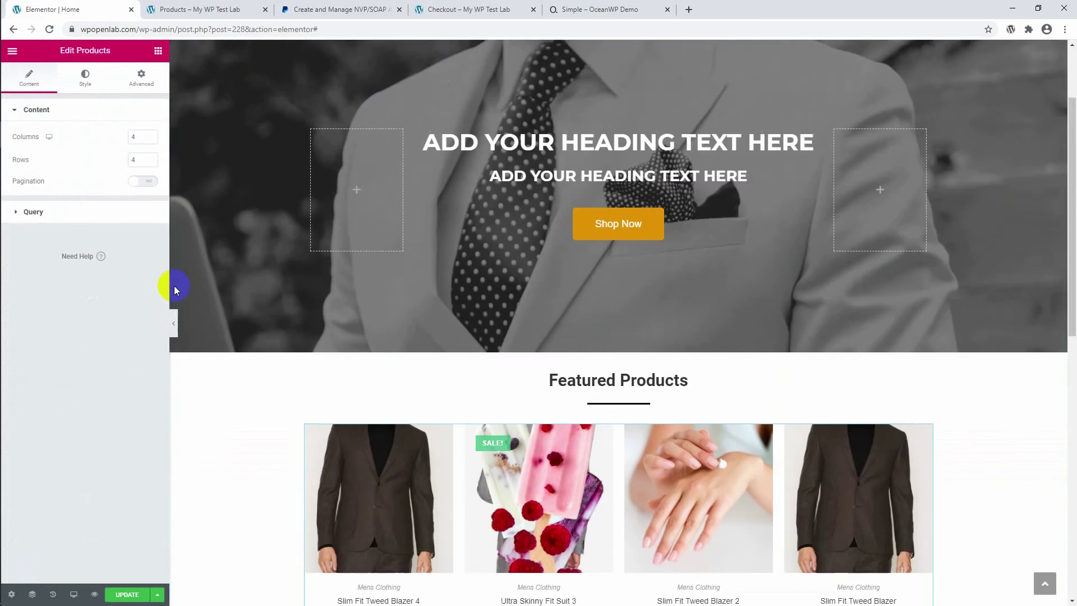
scroll(173, 285, "down", 4)
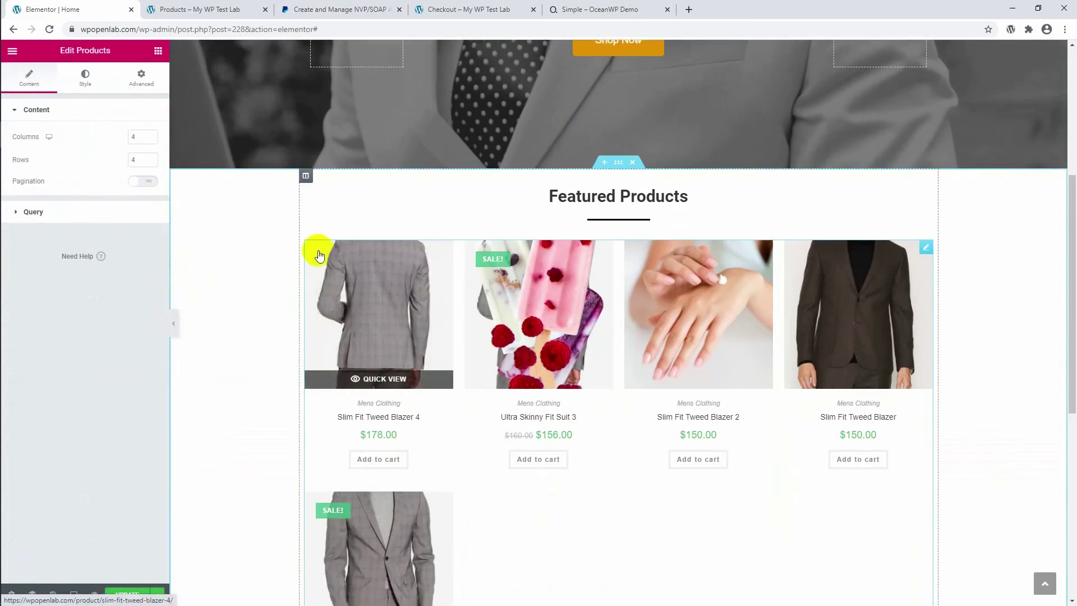
right_click(356, 258)
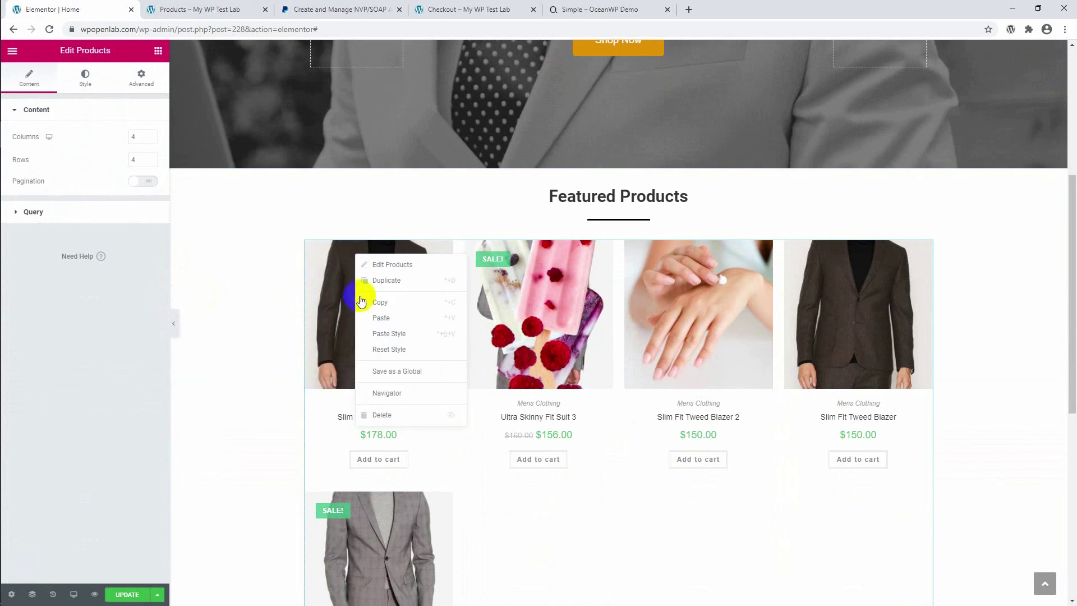
left_click(376, 415)
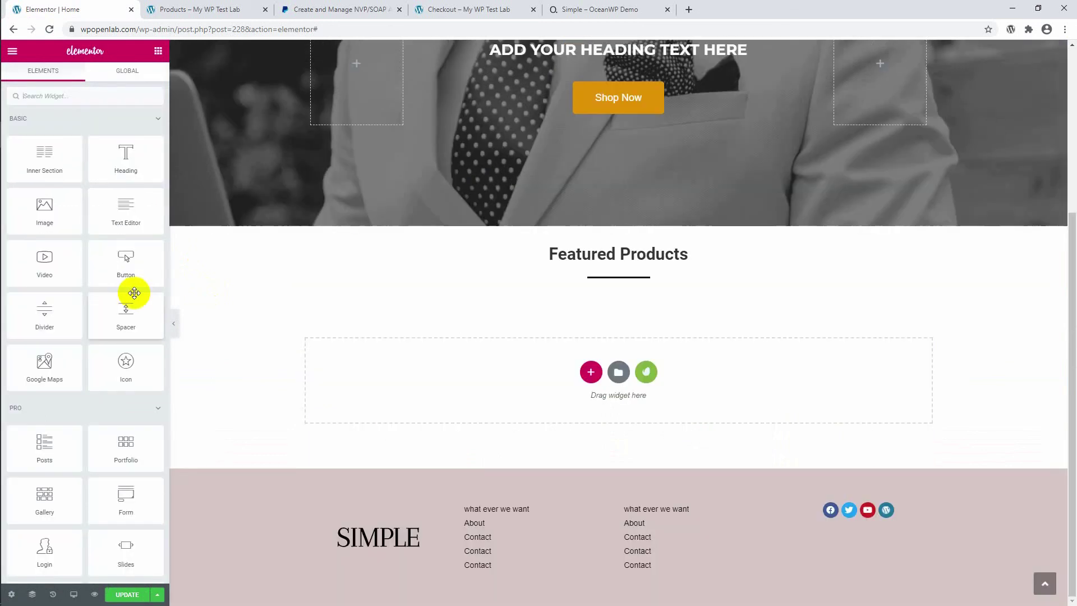
Search the widgets for "products" and add the WooCommerce Products widget under the Featured Products heading.
left_click(63, 101)
type("p")
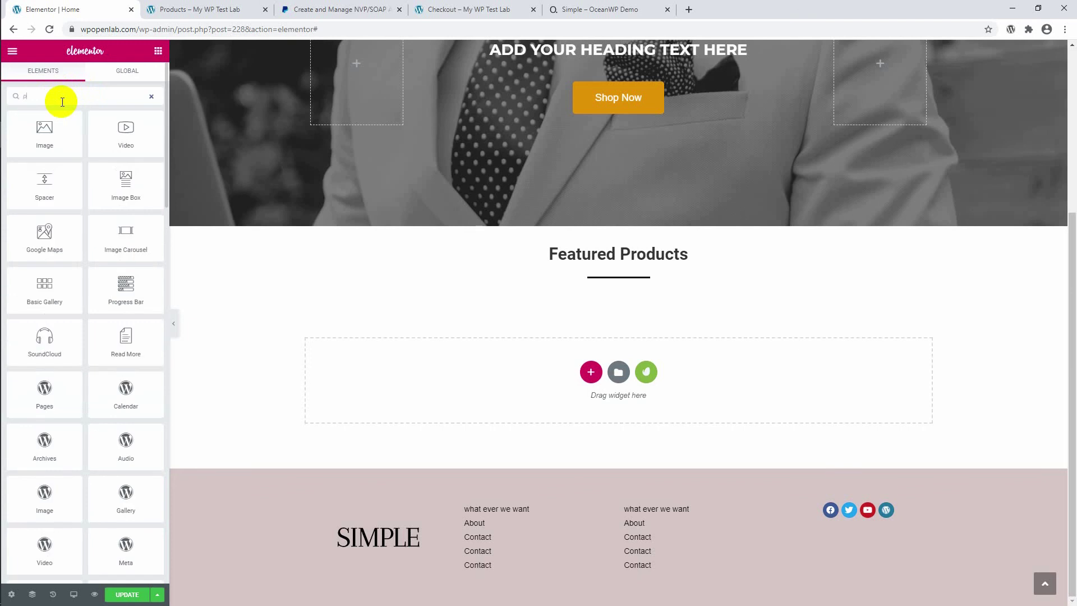
type("rod")
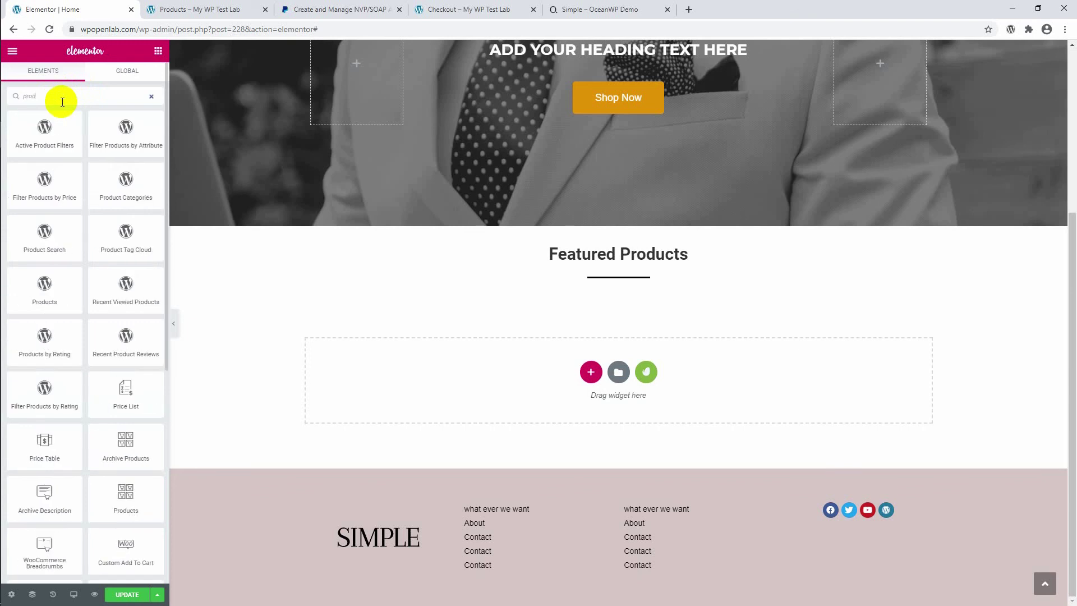
type("ucts")
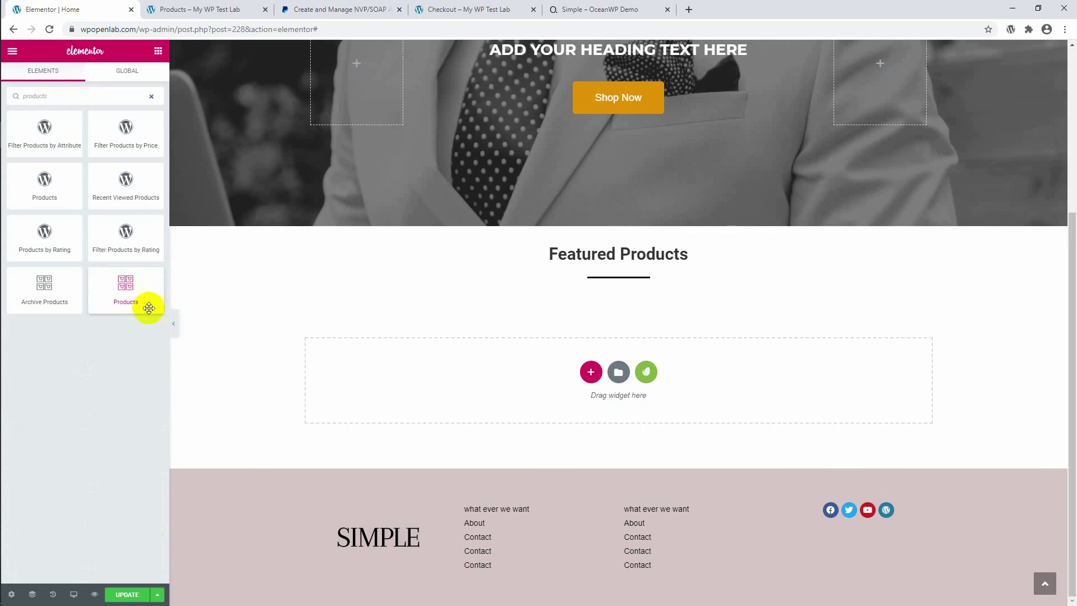
left_click_drag(129, 299, 597, 282)
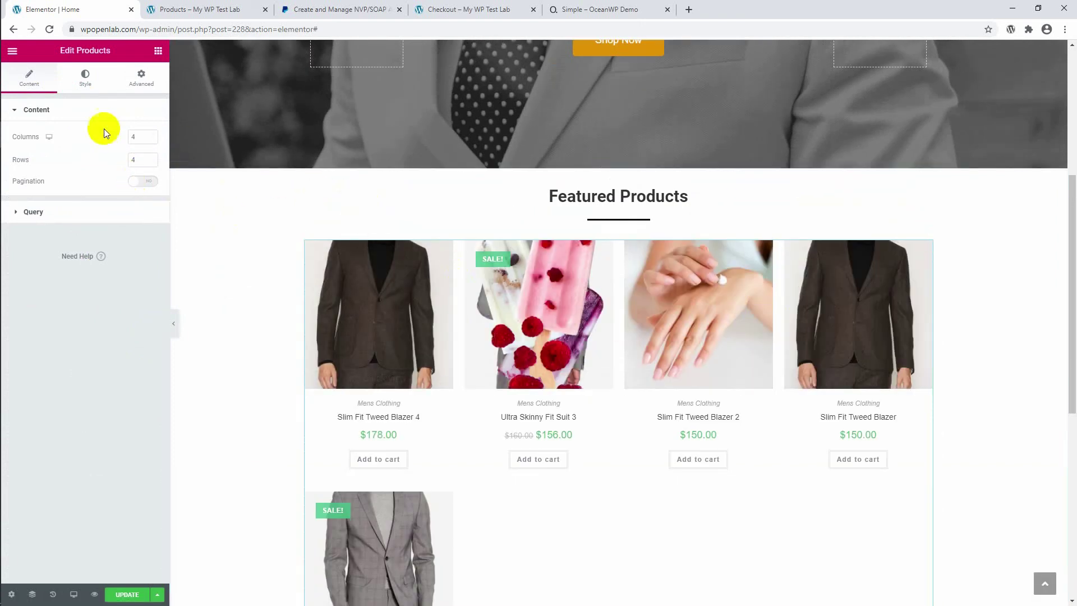
Set the product grid to 3 columns and 3 rows.
left_click(150, 140)
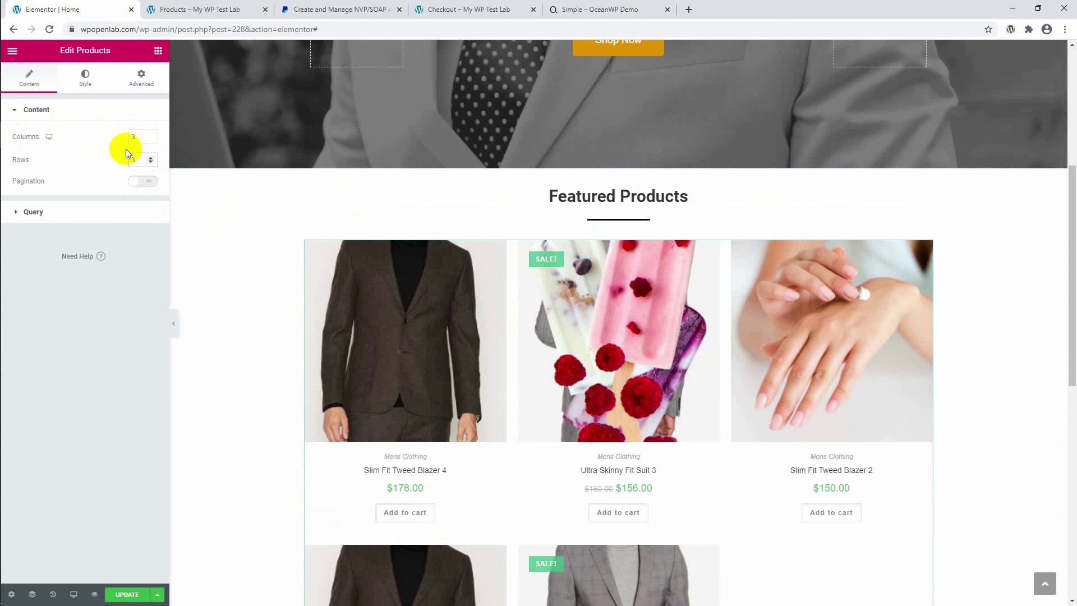
left_click(150, 163)
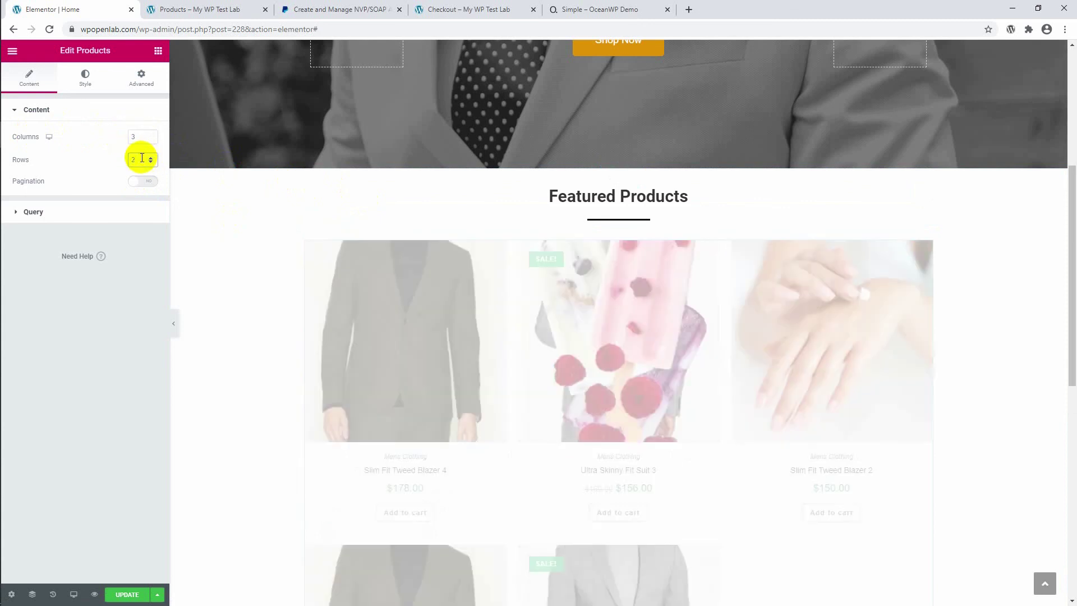
key("Up")
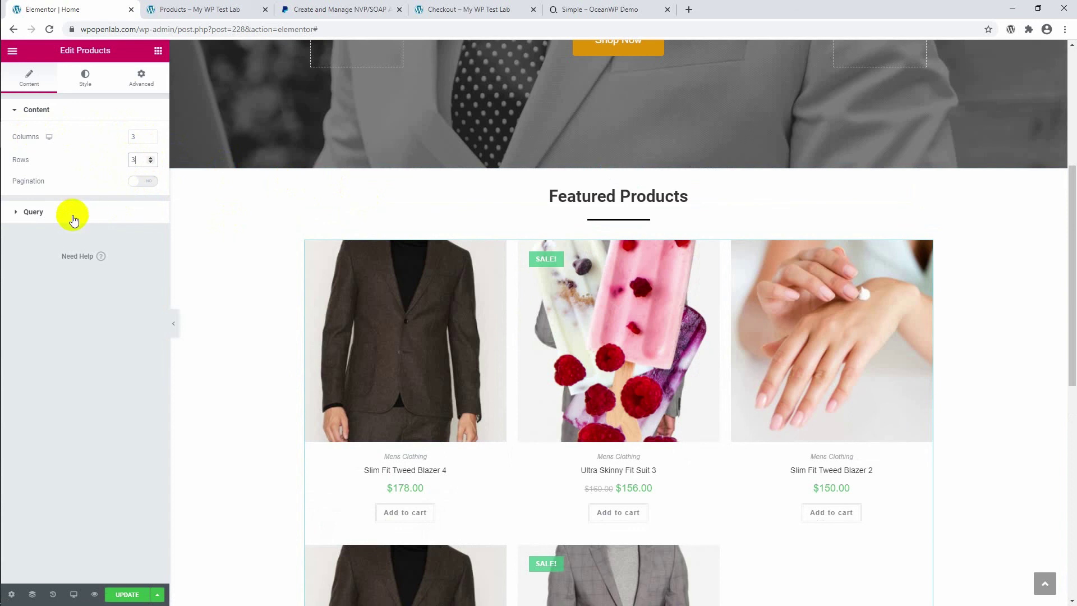
Try Featured as the source of the Products widget's query.
left_click(73, 213)
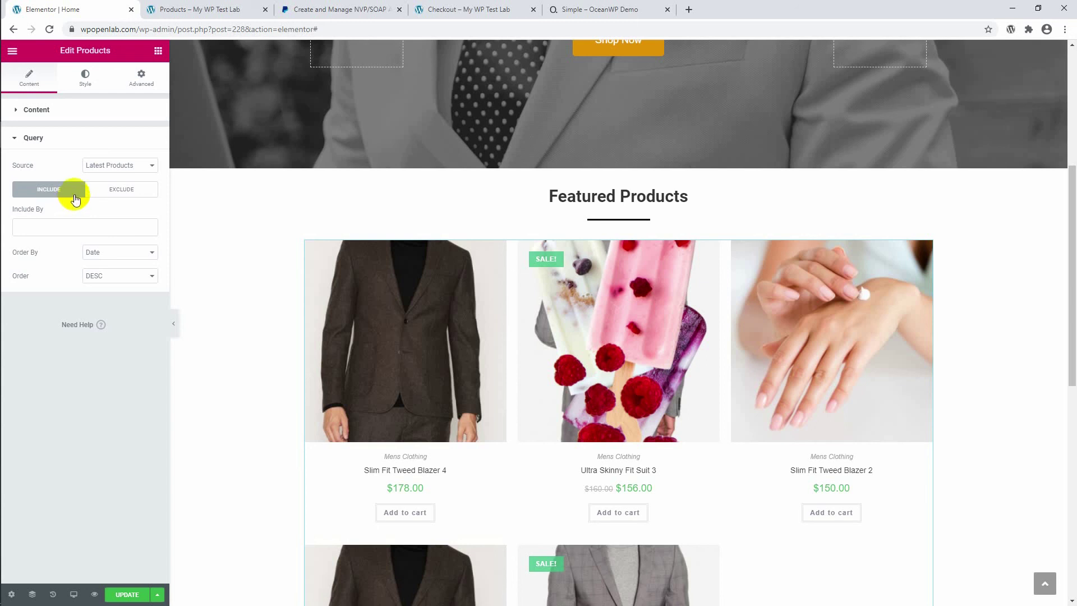
left_click(114, 166)
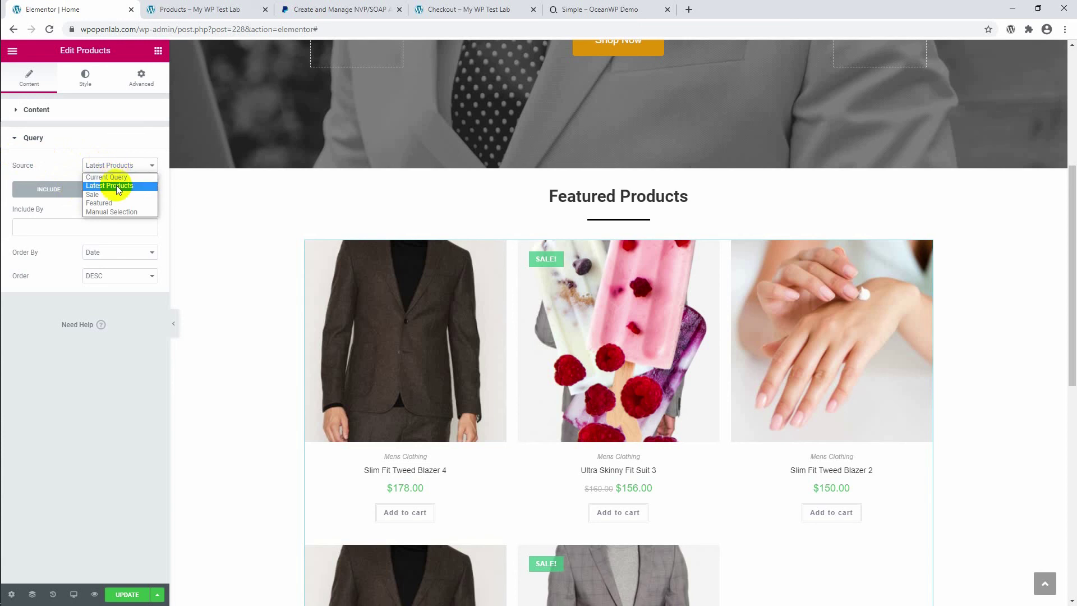
left_click(118, 204)
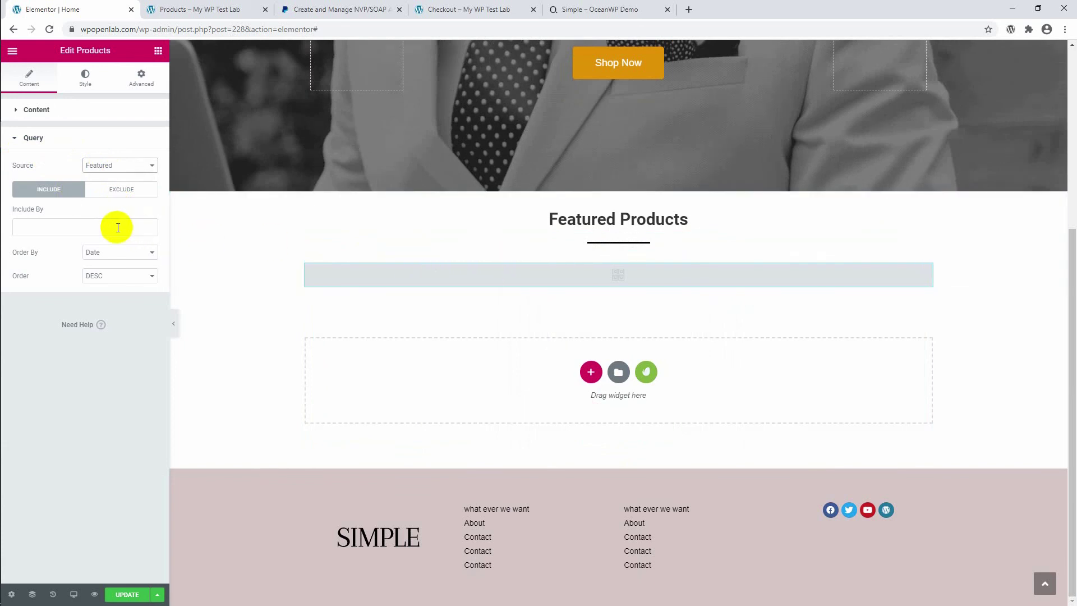
Add Term as an Include By filter in the product query and remove it again.
left_click(101, 227)
left_click(91, 244)
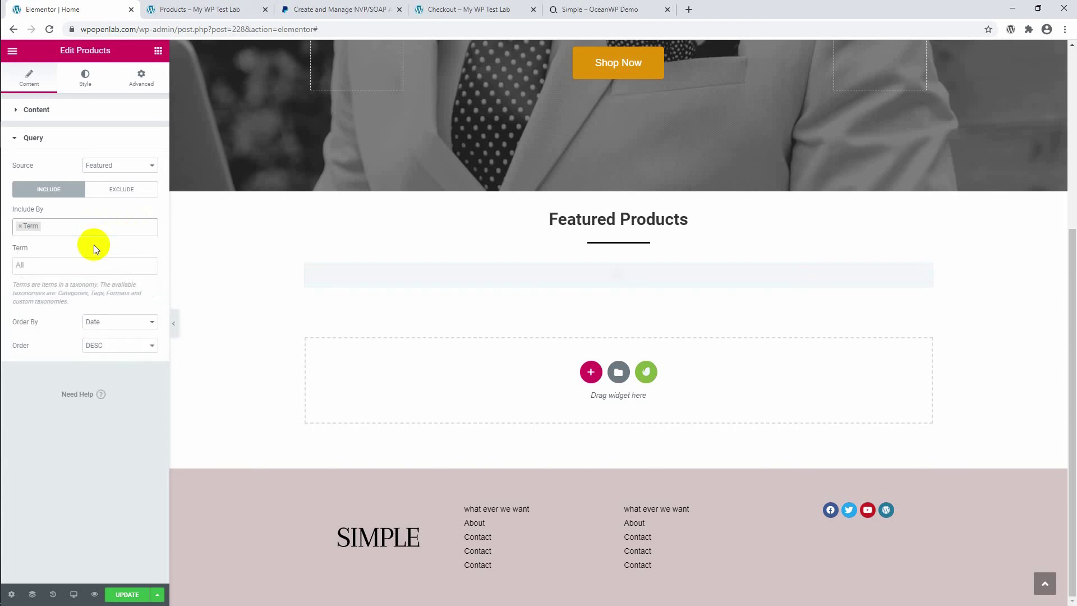
left_click(19, 226)
left_click(73, 210)
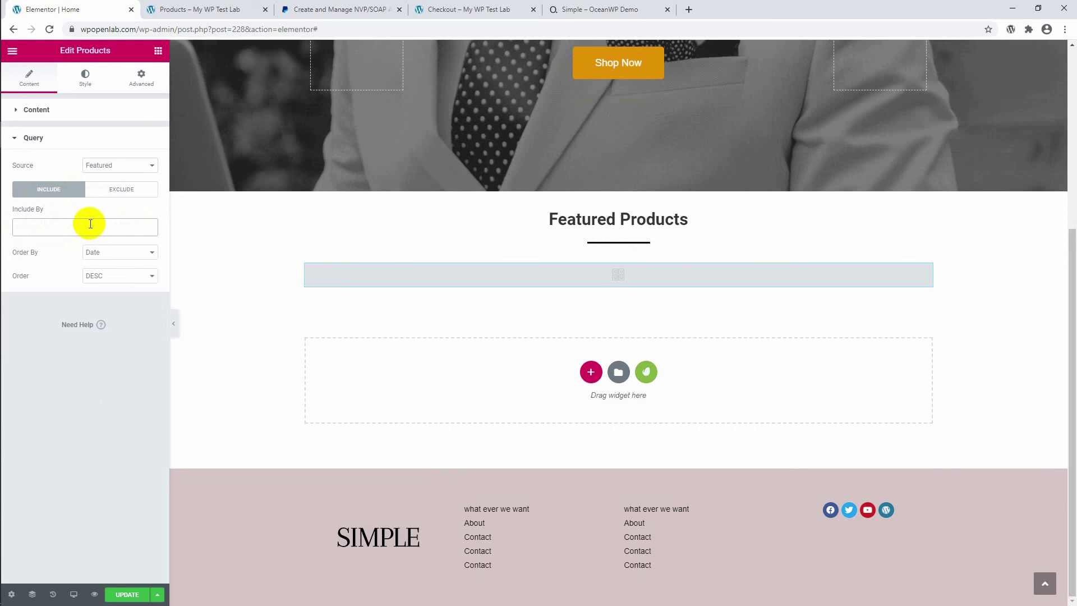
Return the product query's source to Latest Products.
left_click(124, 144)
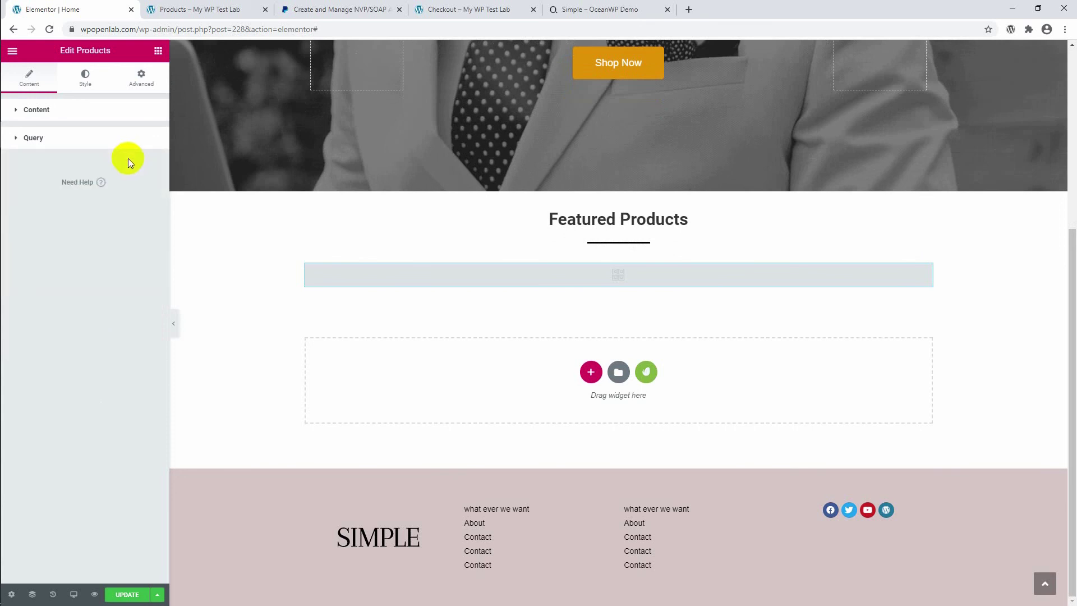
left_click(124, 144)
left_click(125, 164)
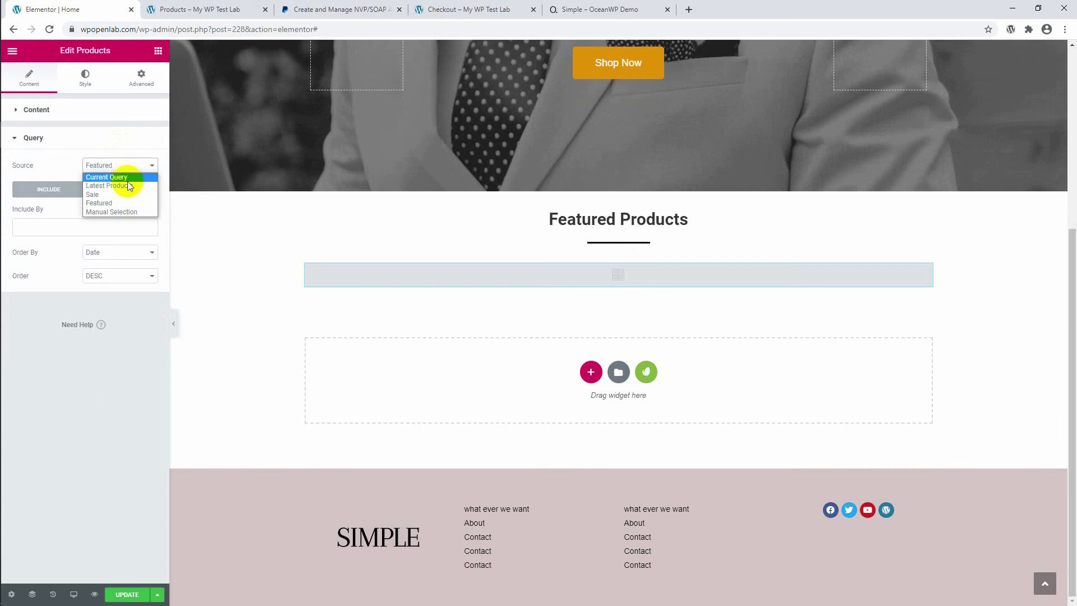
left_click(129, 186)
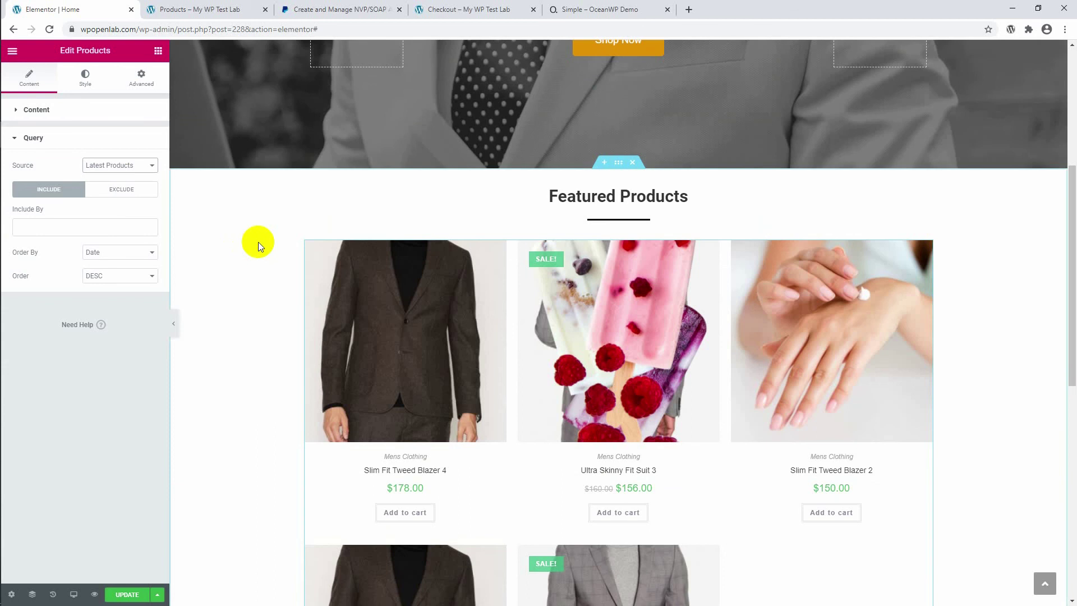
Examine the product grid under the Featured Products heading from its first to its last row.
scroll(258, 242, "down", 5)
scroll(258, 241, "up", 2)
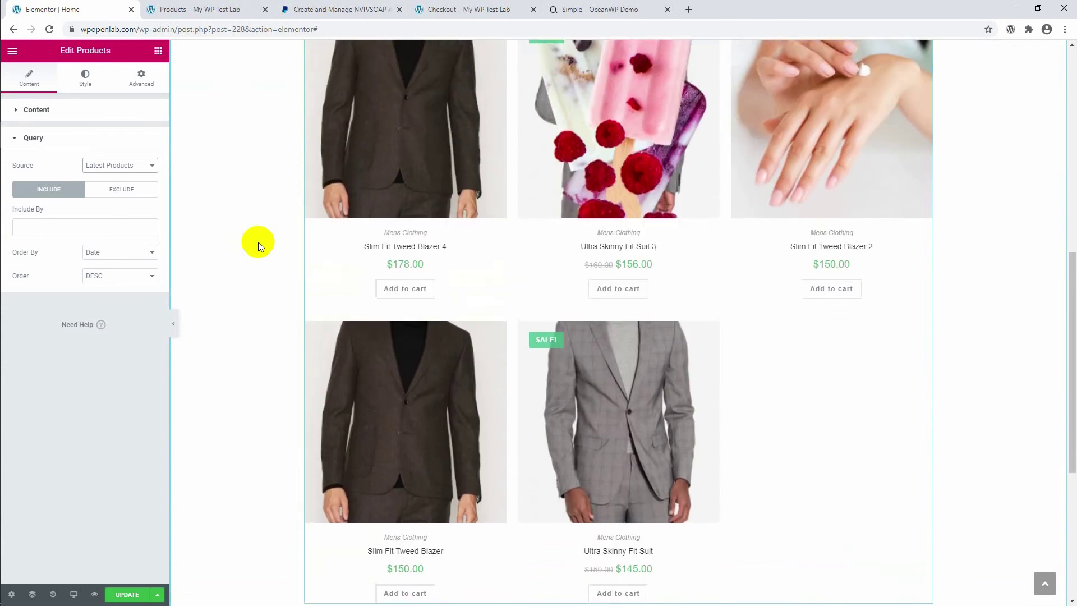
scroll(258, 241, "up", 3)
scroll(258, 242, "down", 4)
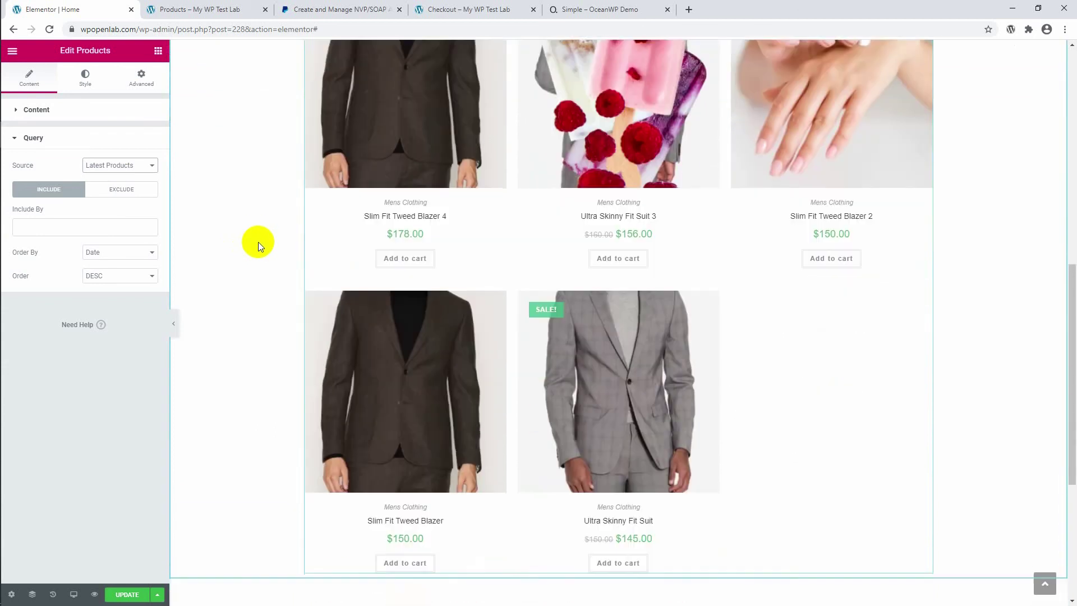
scroll(258, 242, "down", 2)
scroll(258, 241, "up", 4)
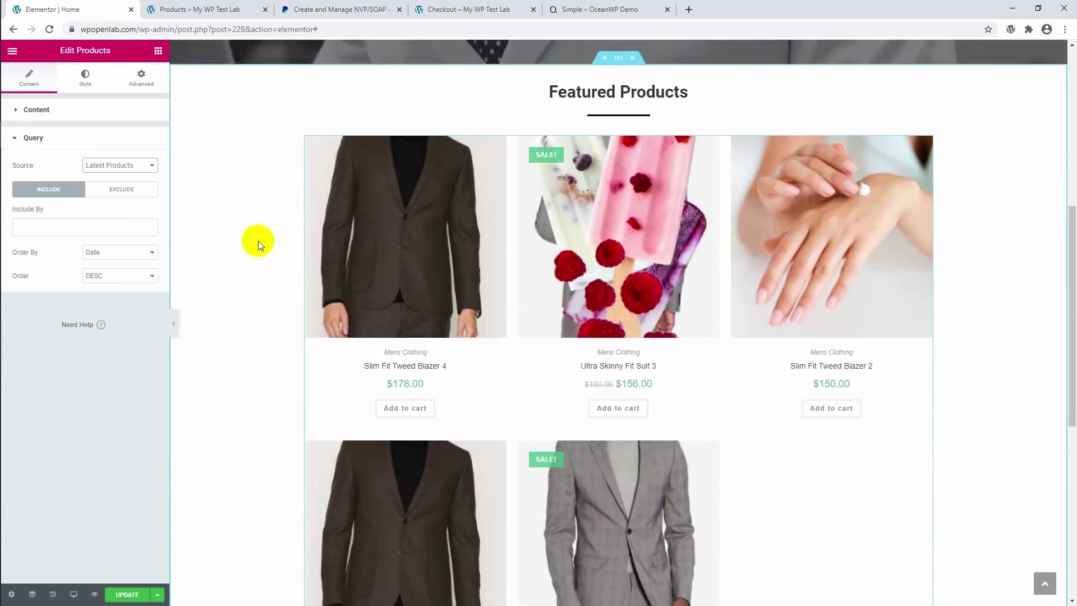
scroll(257, 220, "down", 2)
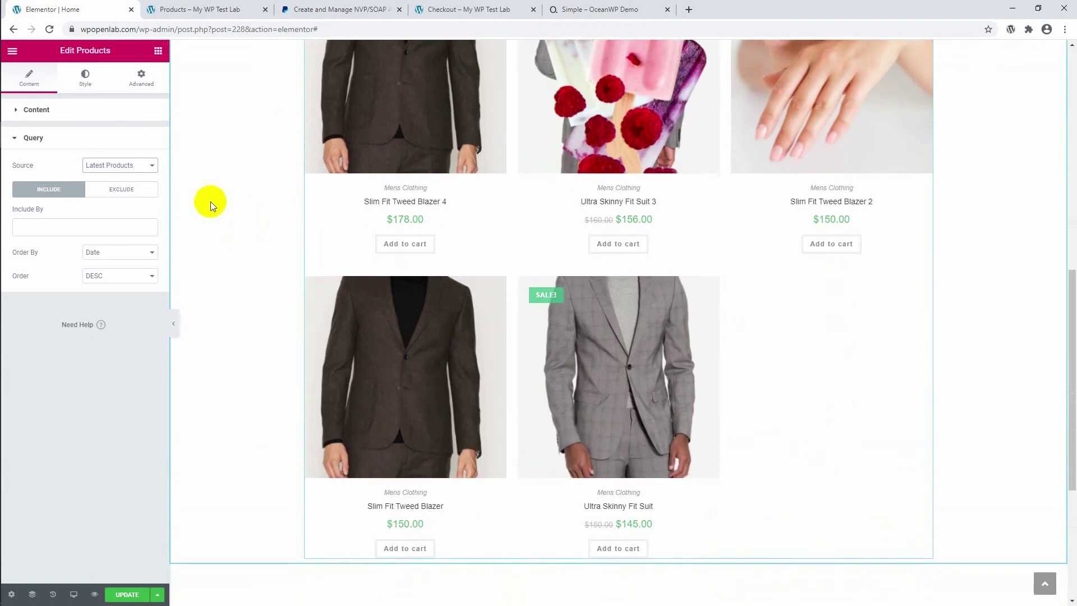
Try enabling pagination for the product grid, check the area below it, and turn pagination off again.
left_click(79, 117)
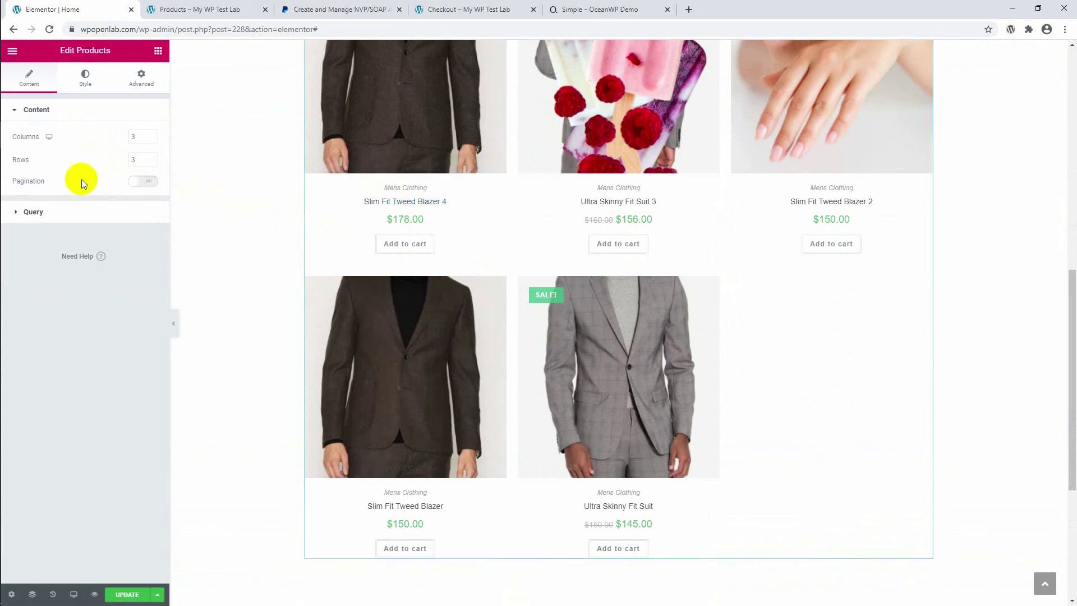
left_click(144, 185)
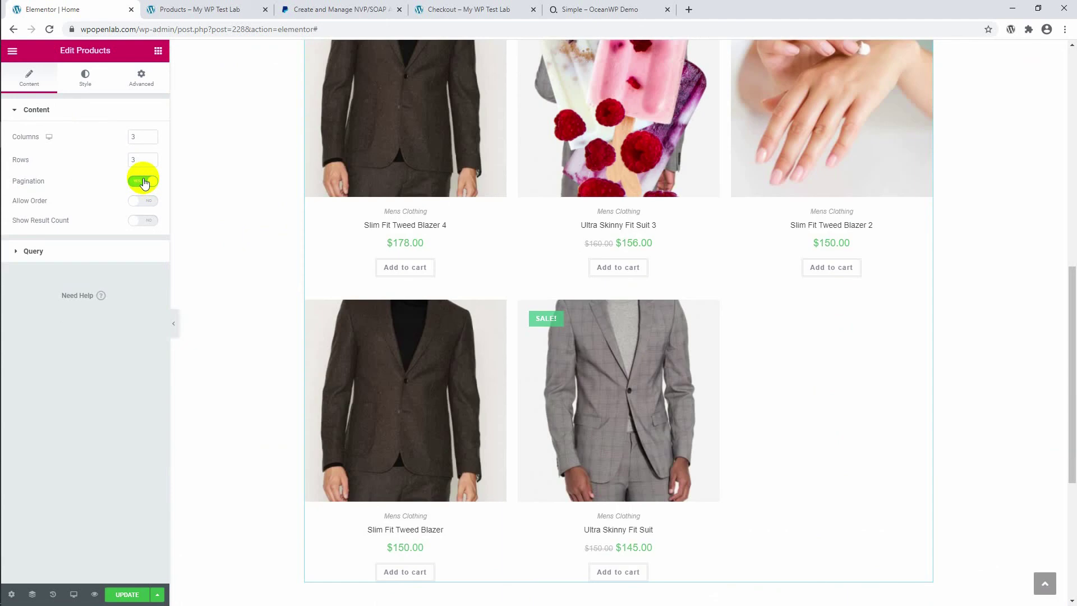
scroll(360, 264, "down", 5)
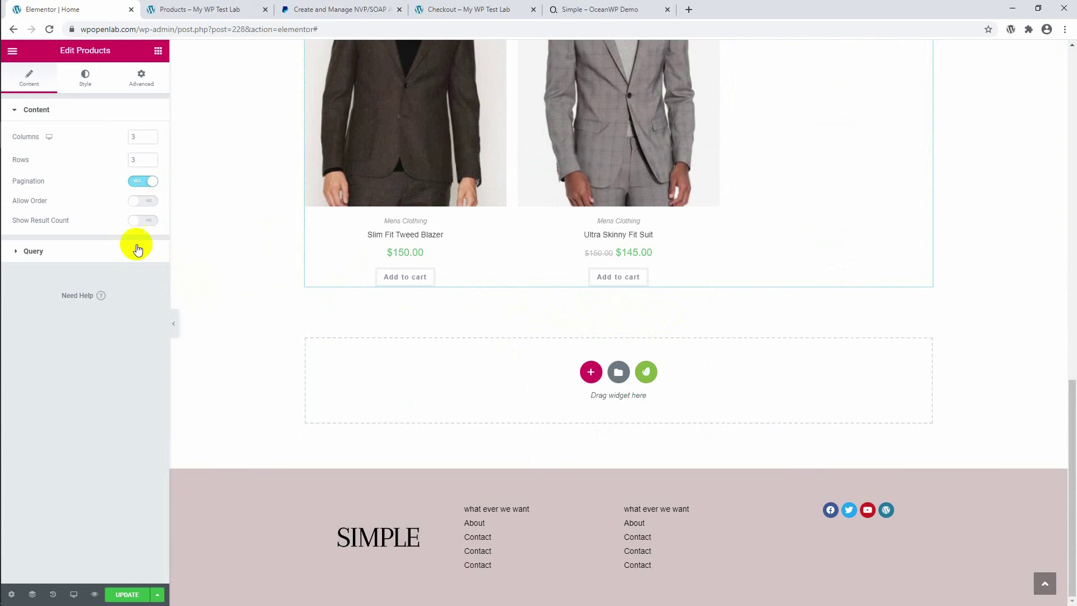
scroll(376, 278, "up", 4)
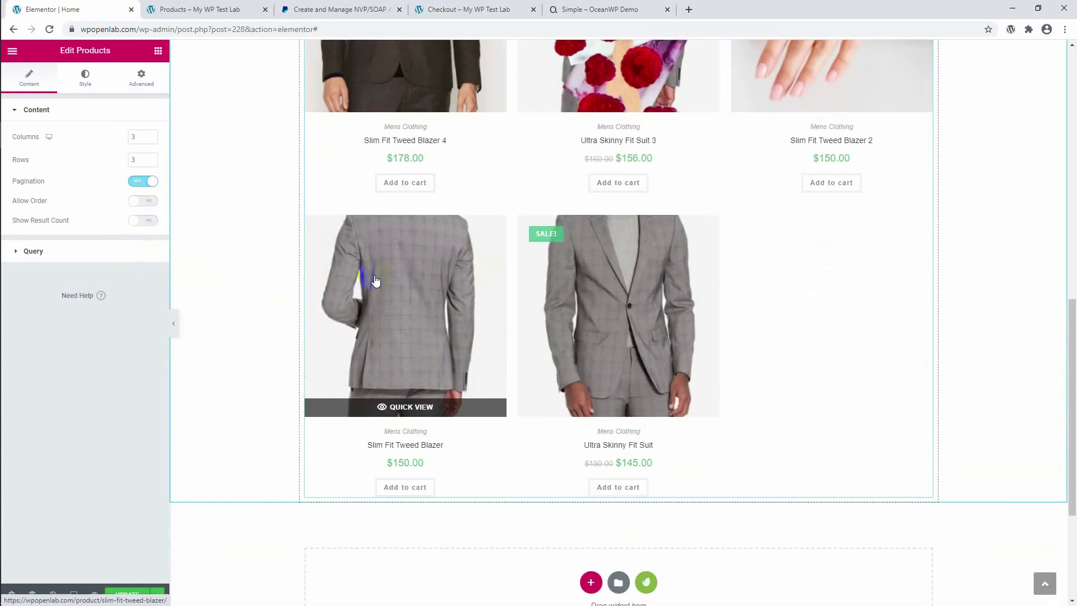
left_click(142, 181)
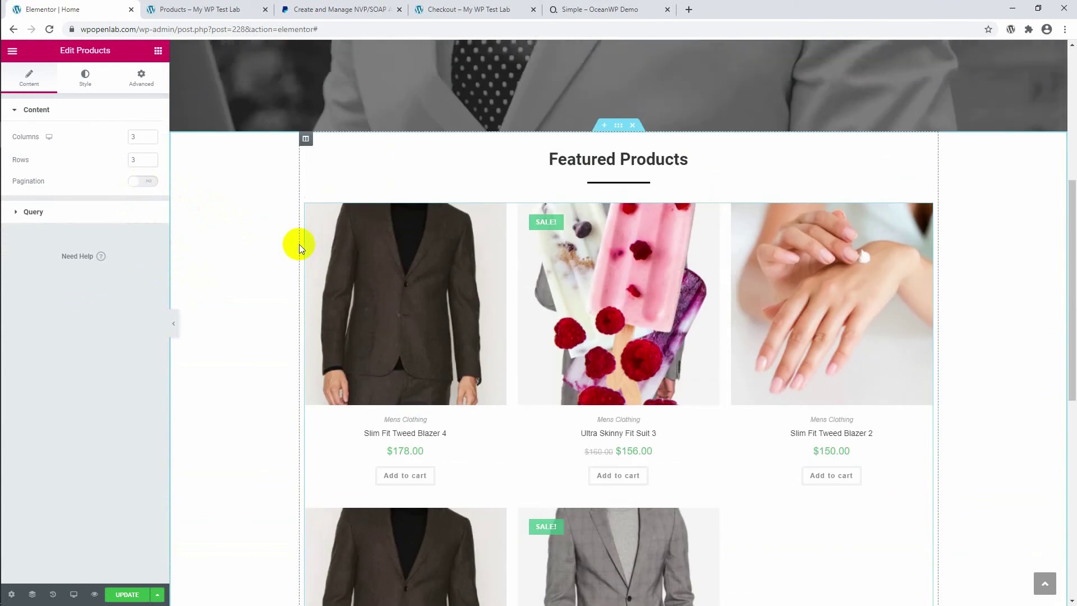
Unlink the Featured Products section's padding values and set the top and bottom padding to 100 px.
scroll(299, 247, "down", 6)
scroll(299, 244, "up", 5)
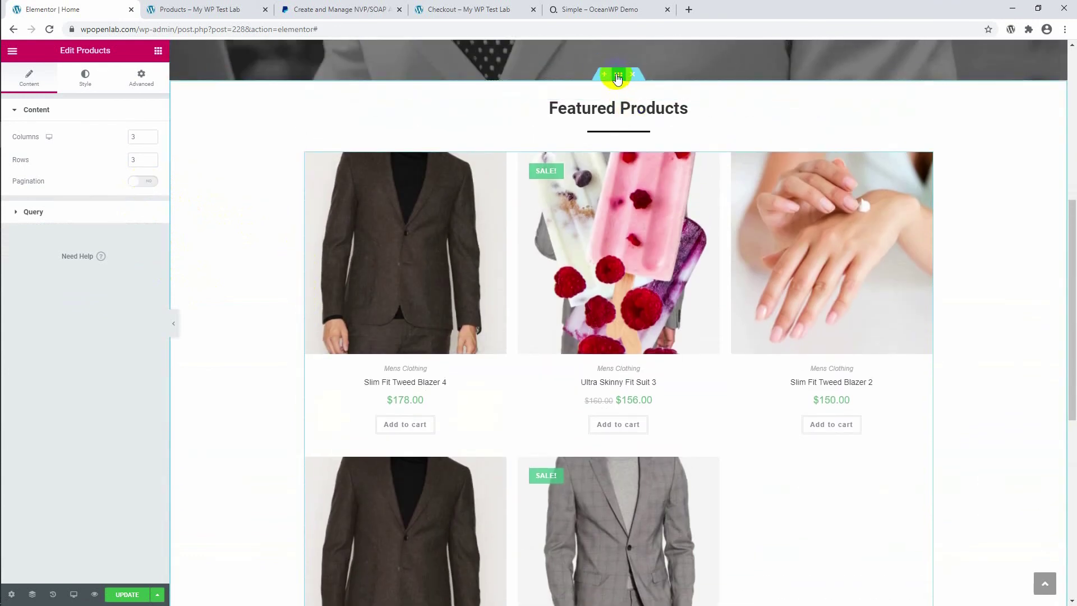
left_click(618, 74)
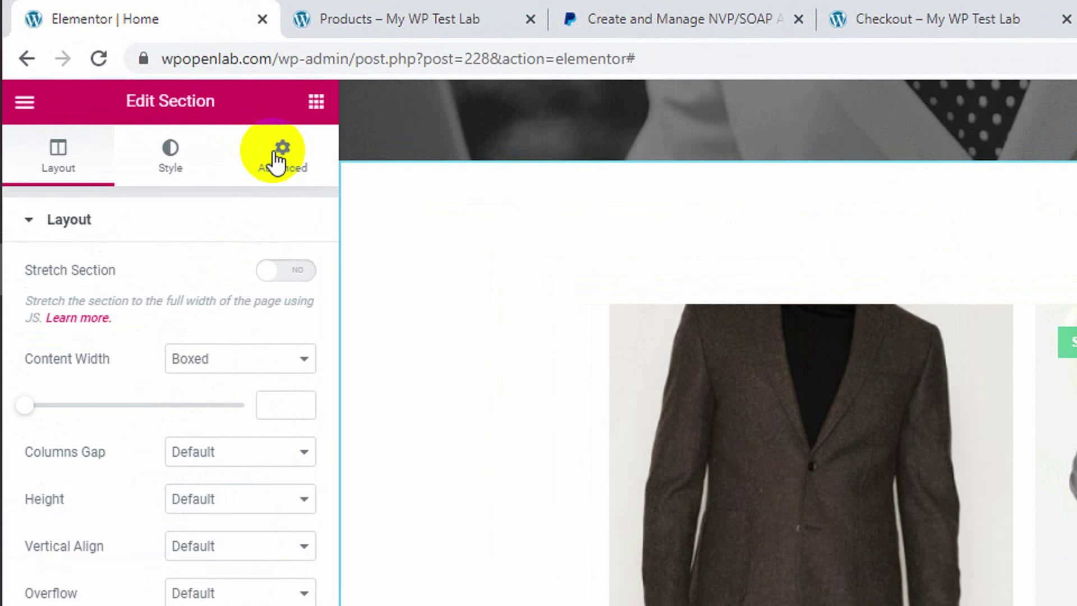
left_click(276, 159)
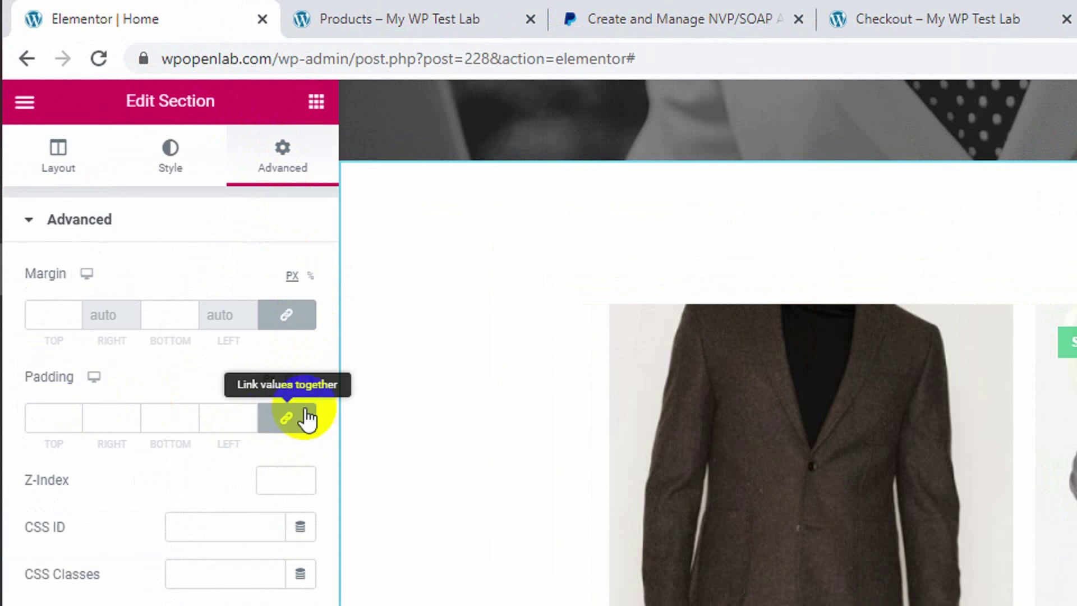
left_click(289, 417)
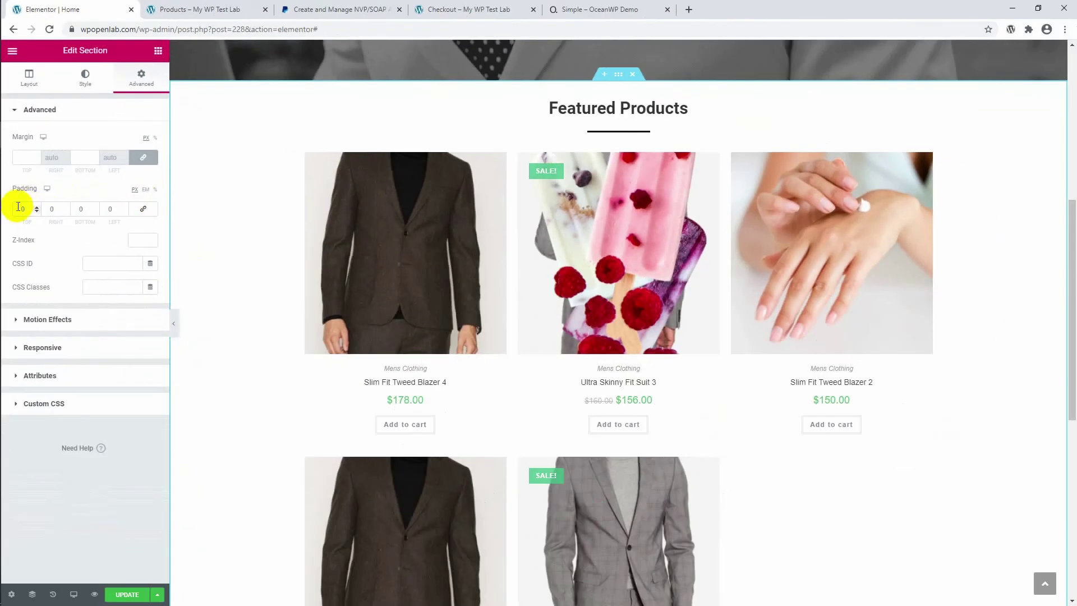
left_click(23, 203)
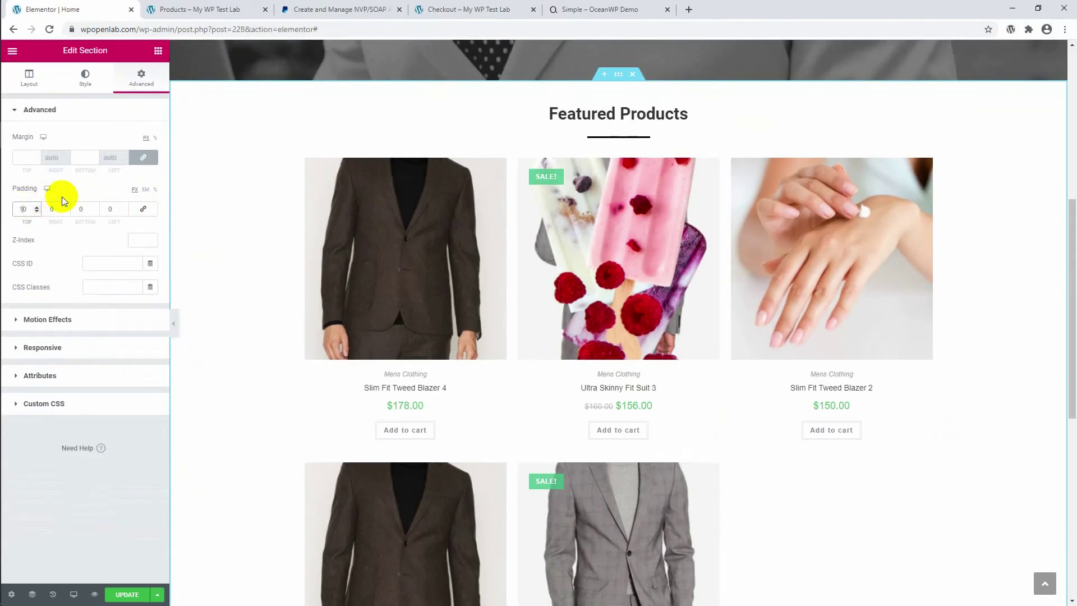
type("10")
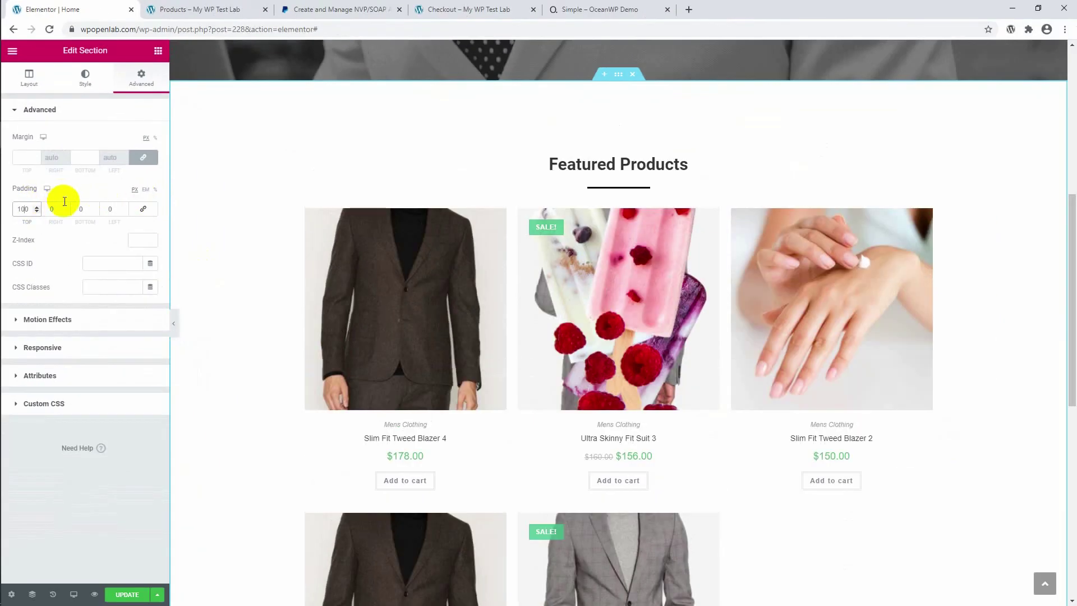
left_click(77, 209)
type("100")
scroll(372, 194, "down", 10)
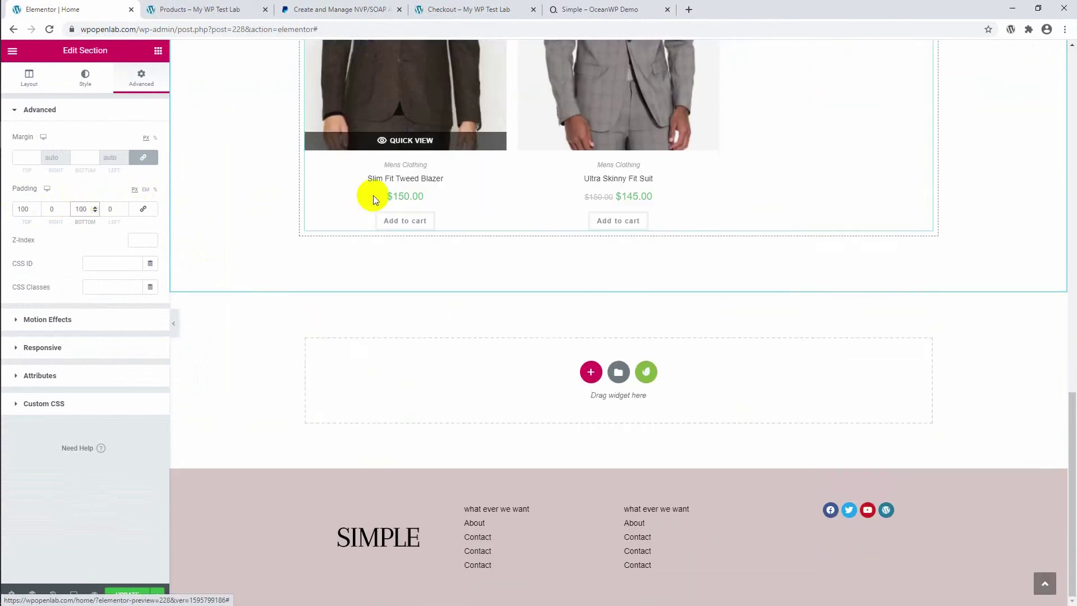
scroll(373, 195, "up", 10)
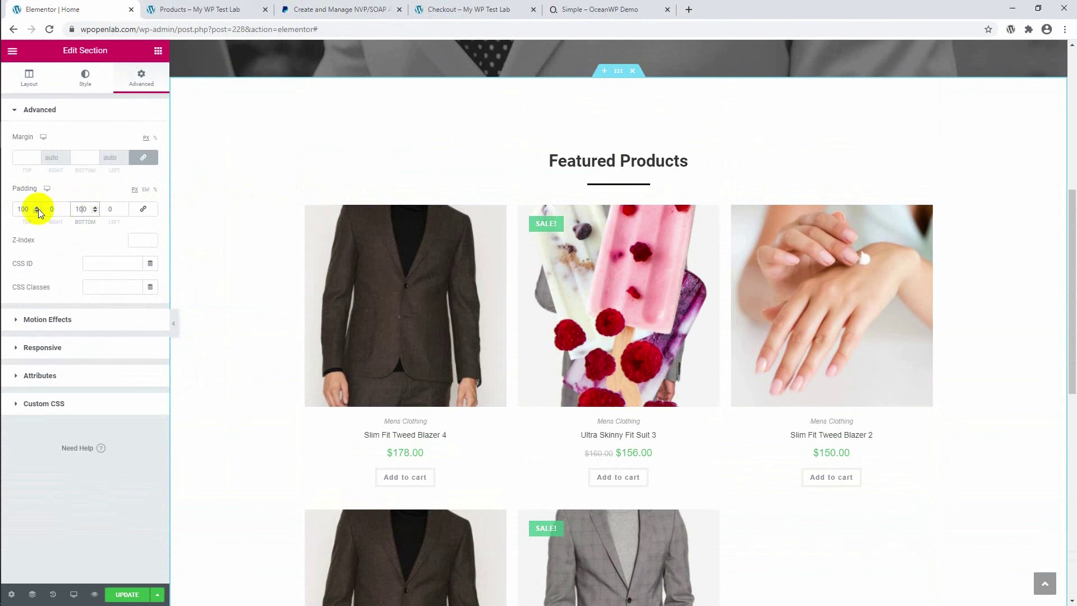
Reduce the Featured Products section's top and bottom padding to 50 px and update the page.
left_click_drag(36, 210, 37, 210)
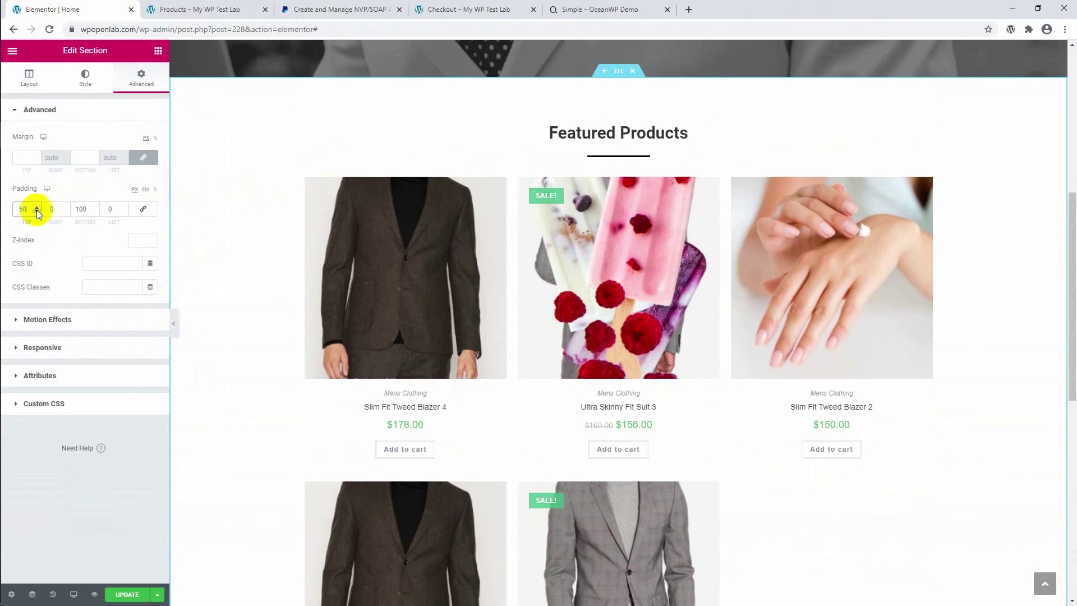
double_click(87, 209)
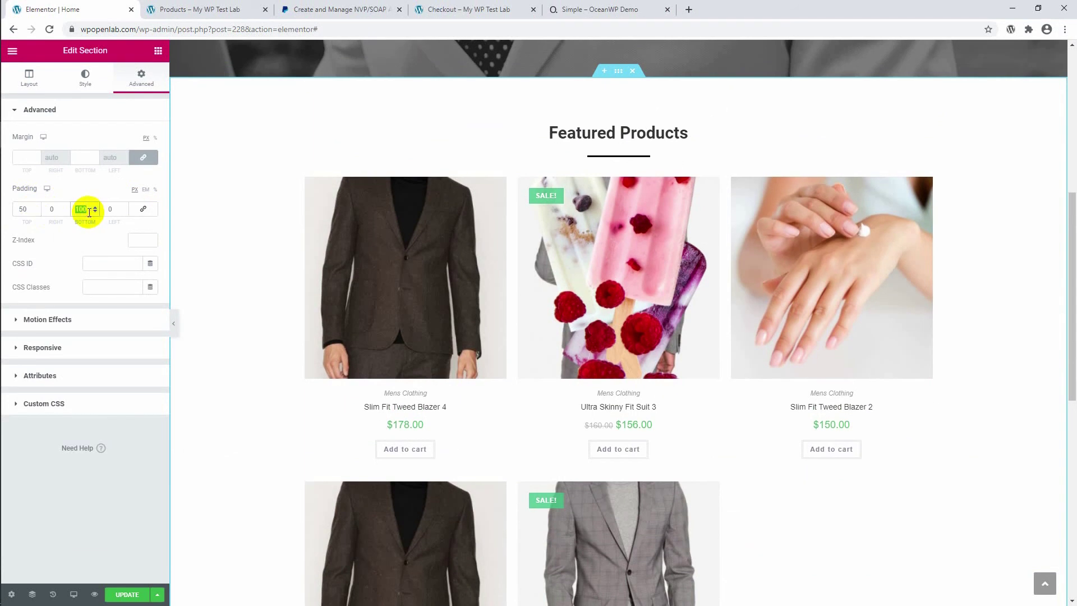
type("0")
left_click(142, 595)
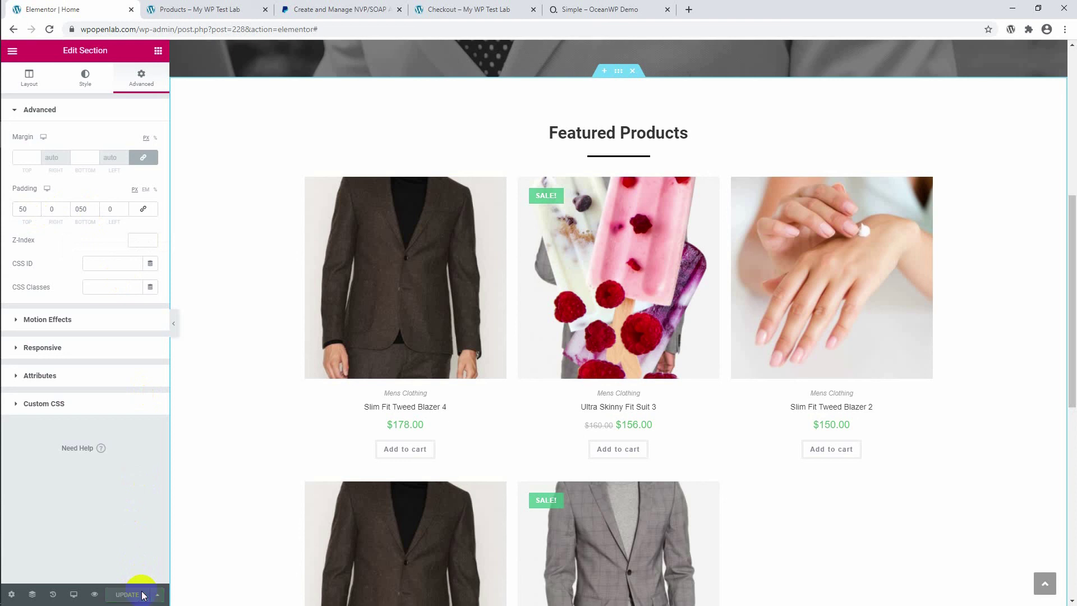
Add a new single-column section below the product grid.
scroll(263, 332, "down", 7)
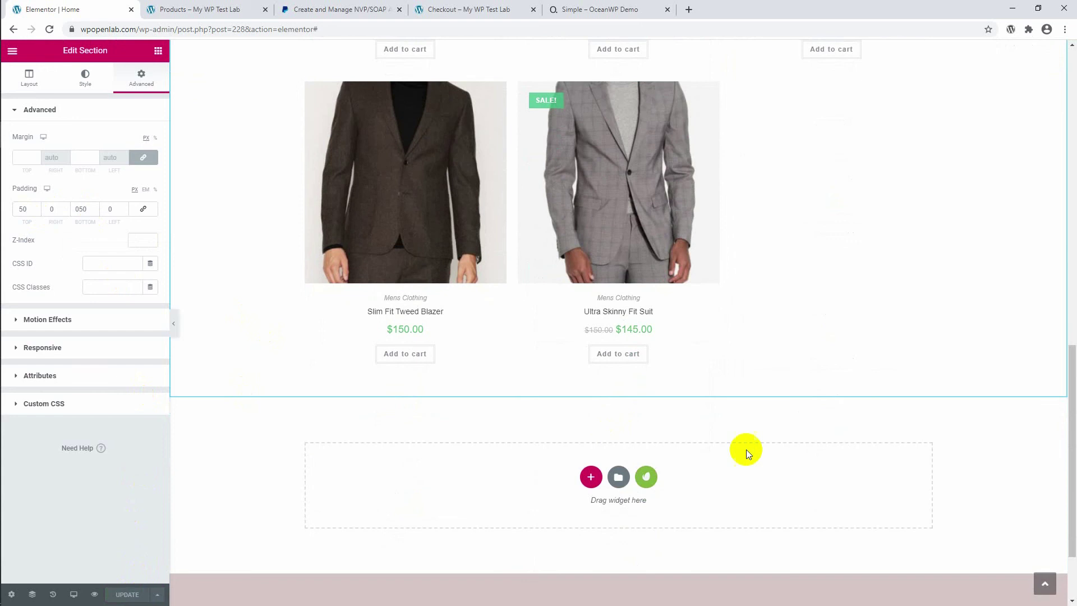
left_click(590, 477)
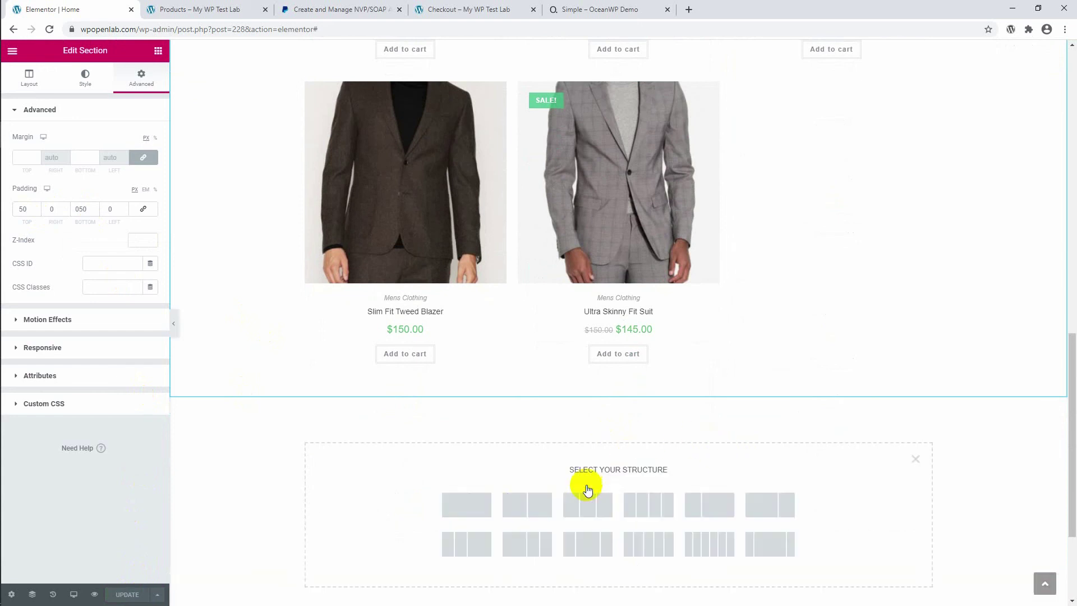
left_click(488, 504)
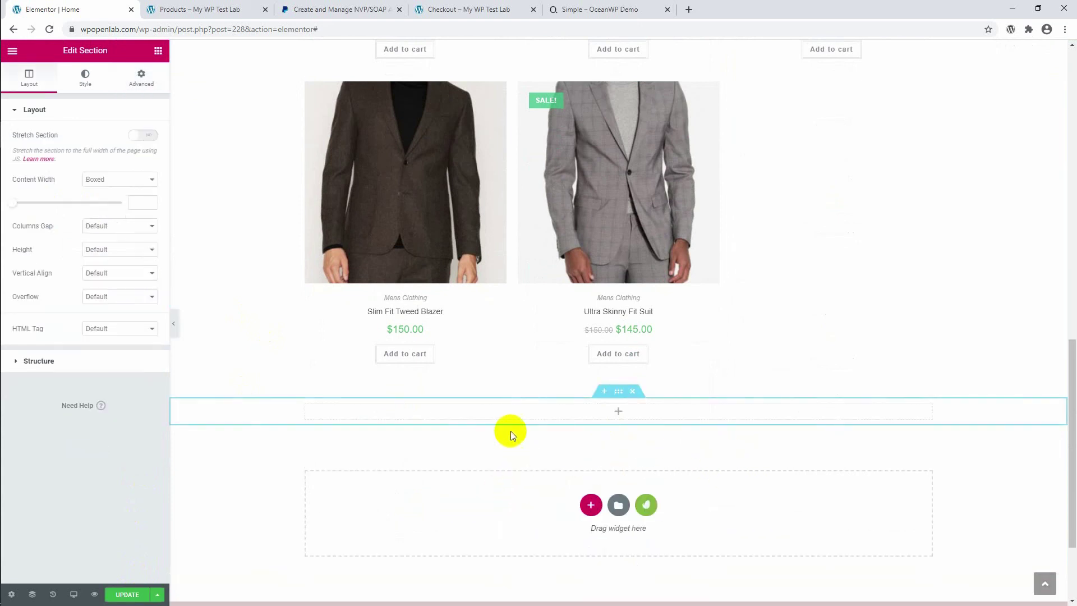
left_click(504, 416)
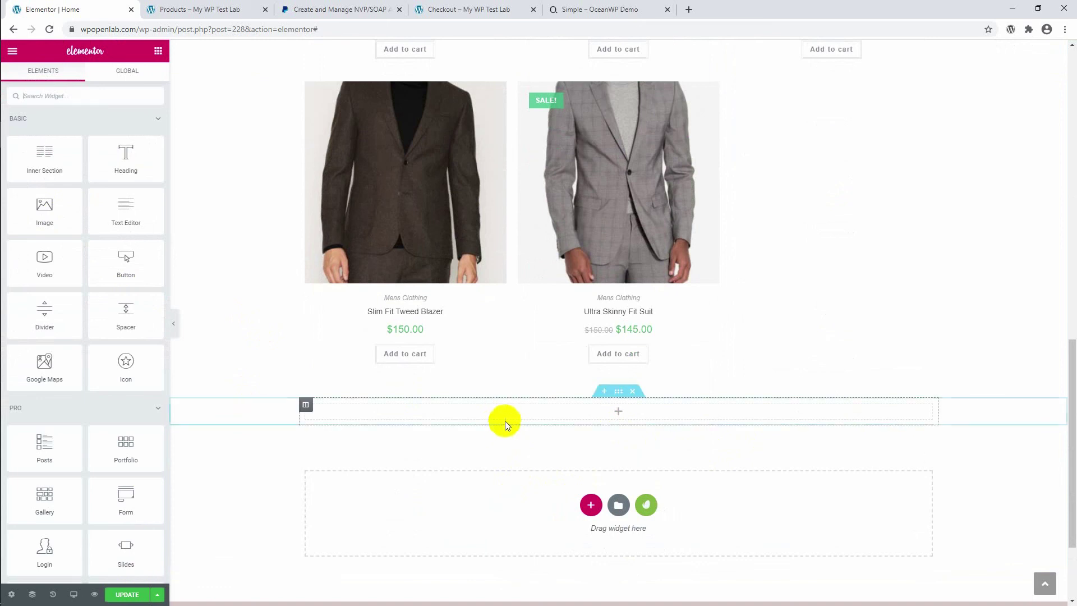
scroll(222, 372, "down", 2)
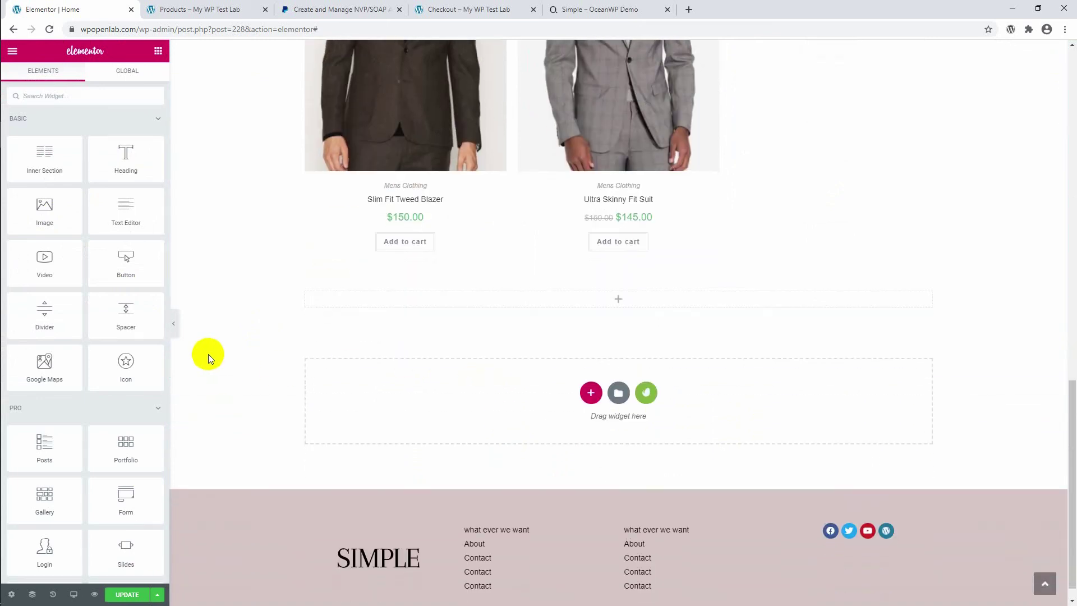
scroll(138, 327, "down", 4)
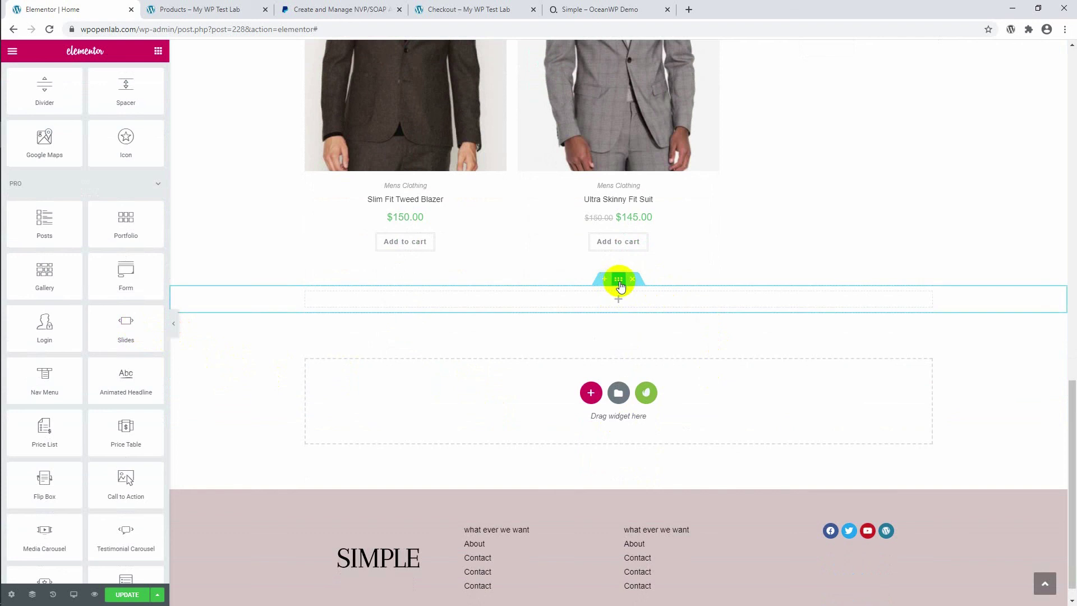
Give the new empty section a classic background in black, #000000.
left_click(618, 280)
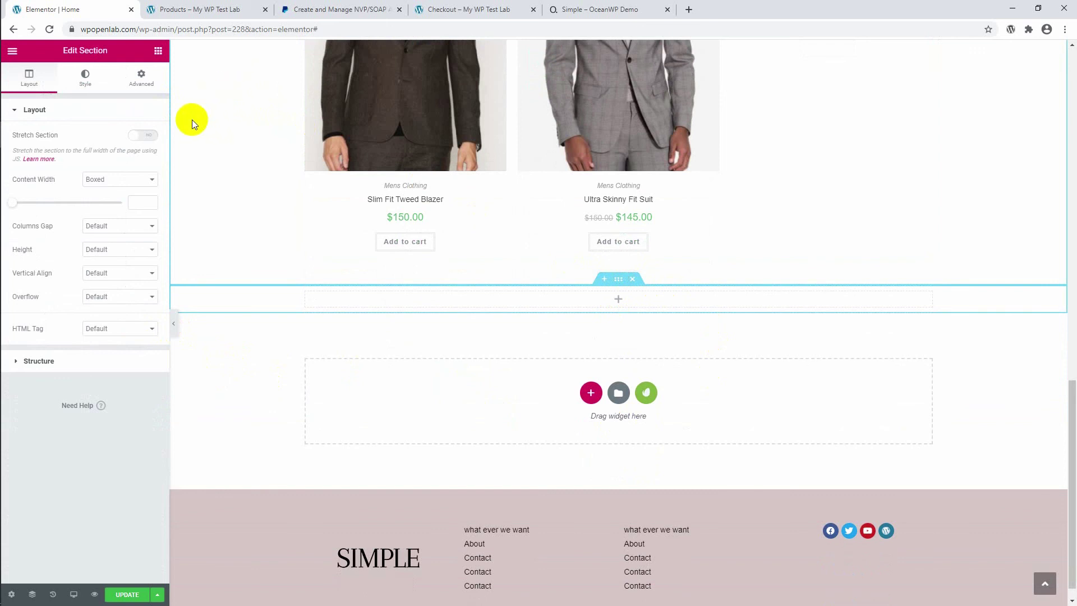
left_click(90, 81)
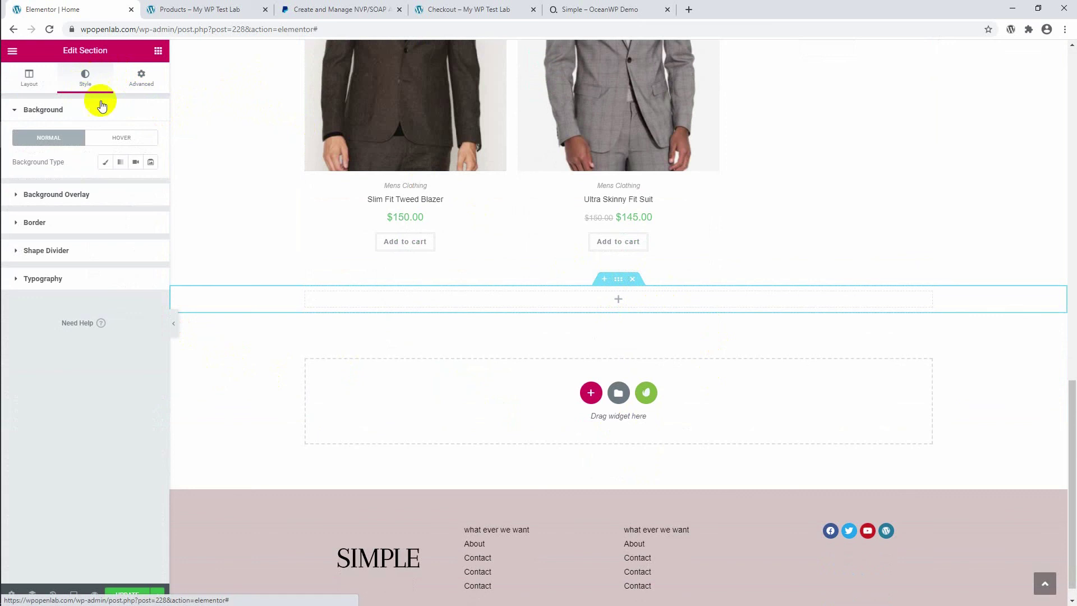
left_click(104, 163)
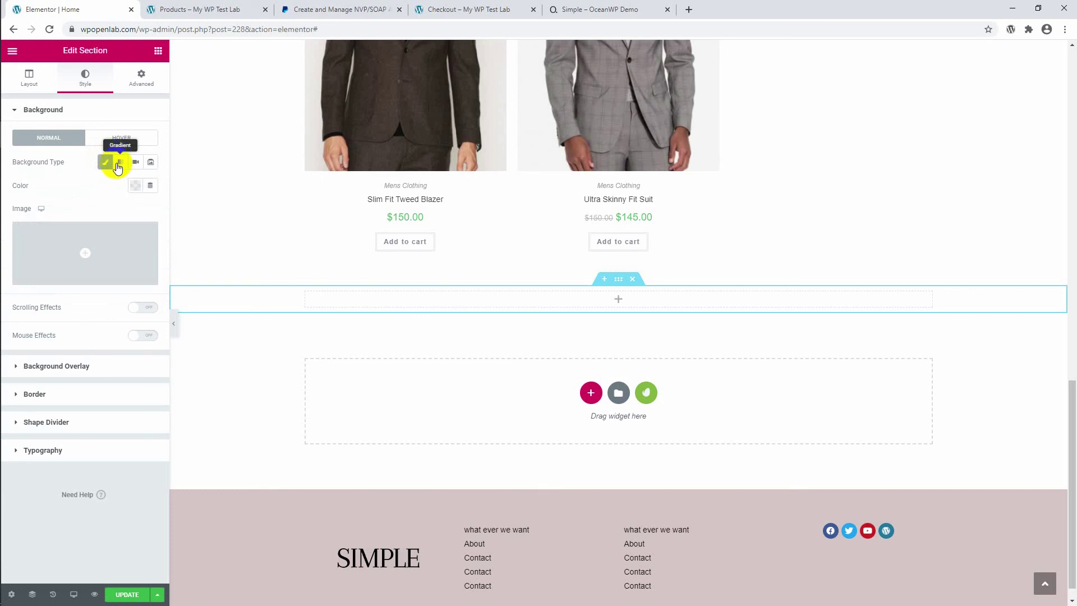
left_click(135, 190)
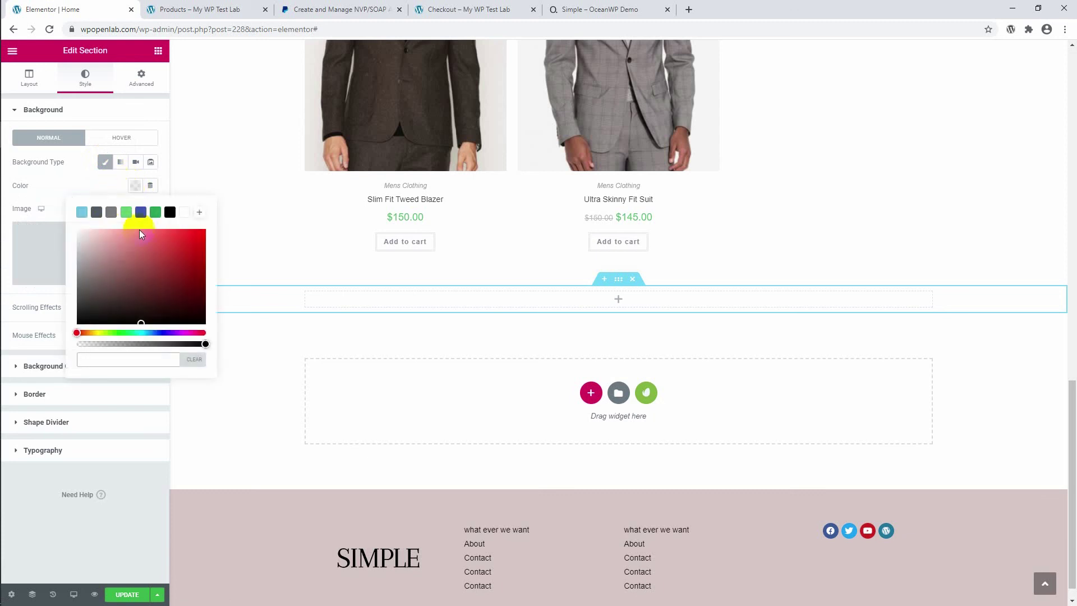
left_click(171, 213)
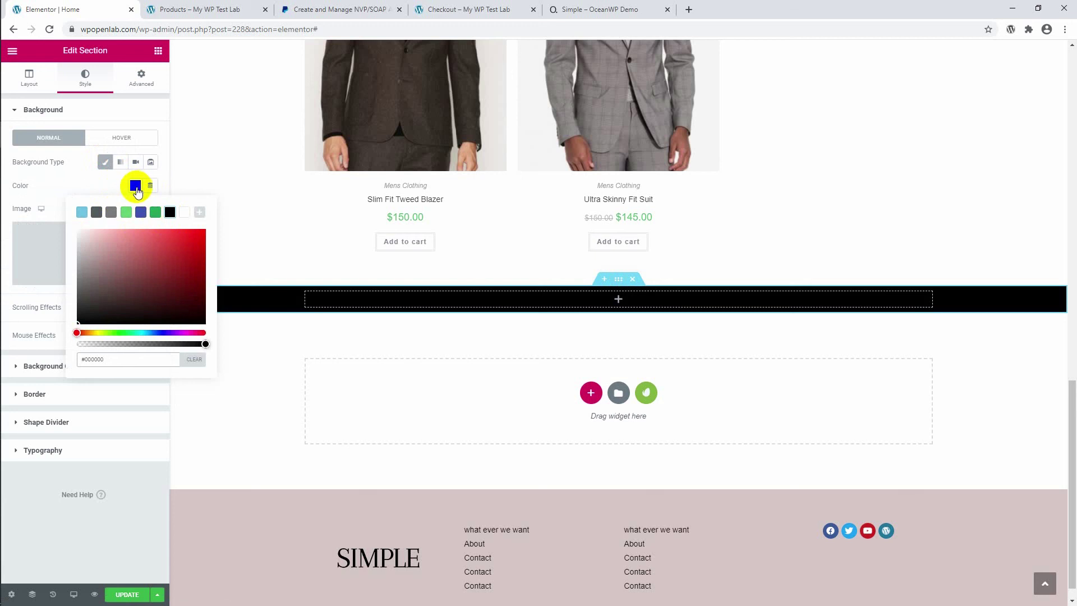
left_click(135, 189)
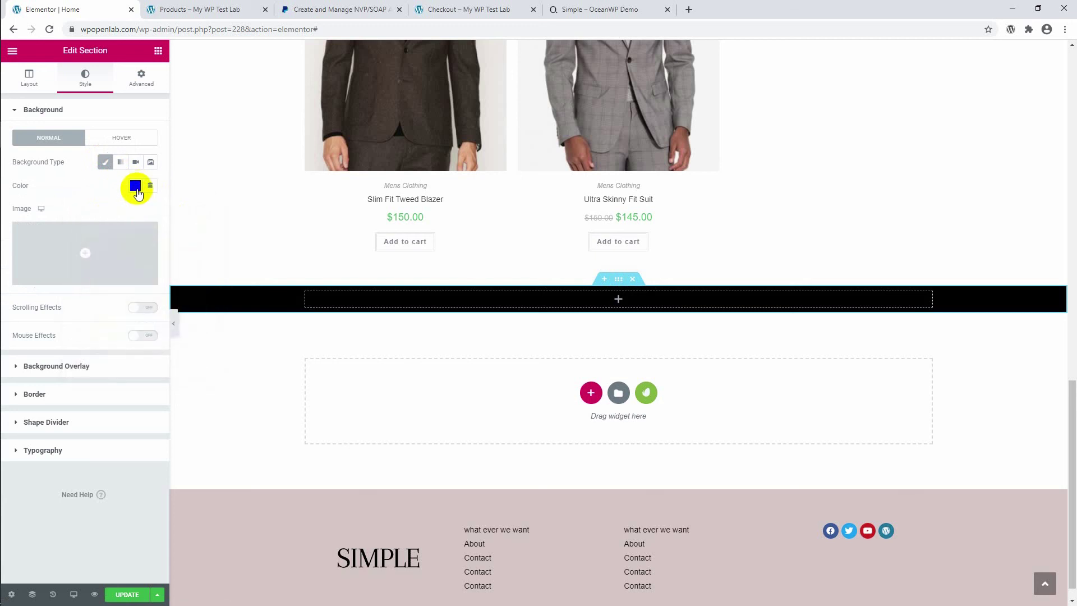
Search the widgets for "testi" and place a Testimonial Carousel in the black section.
left_click(361, 301)
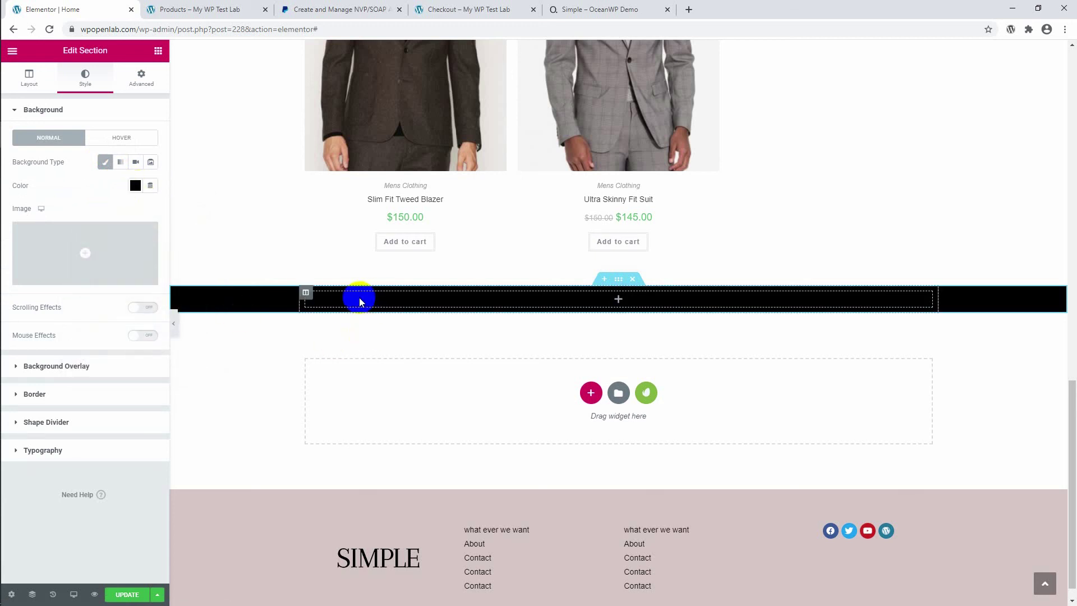
left_click(358, 302)
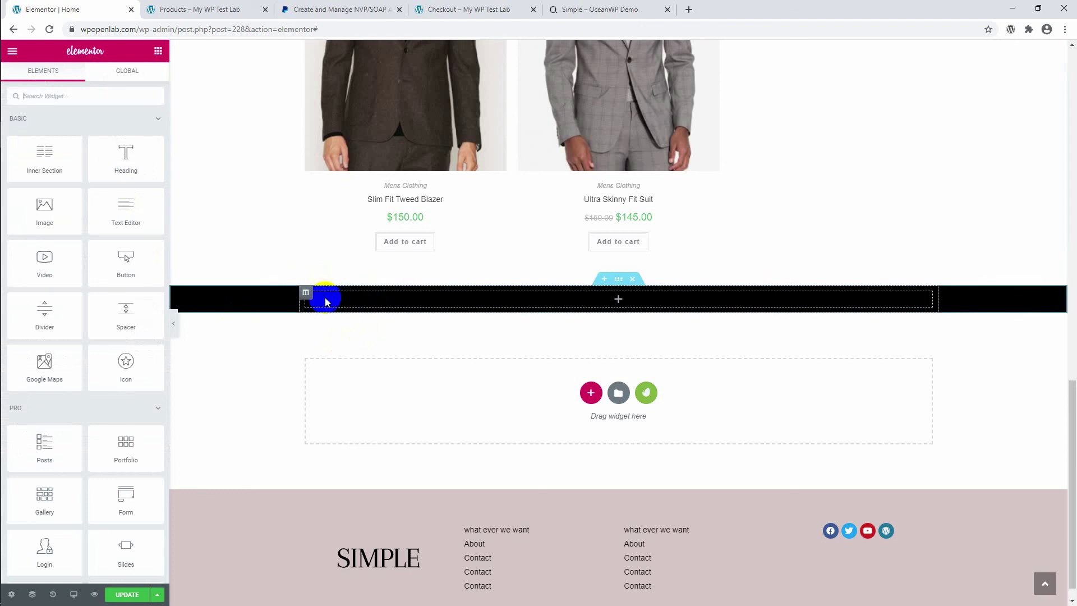
left_click(99, 91)
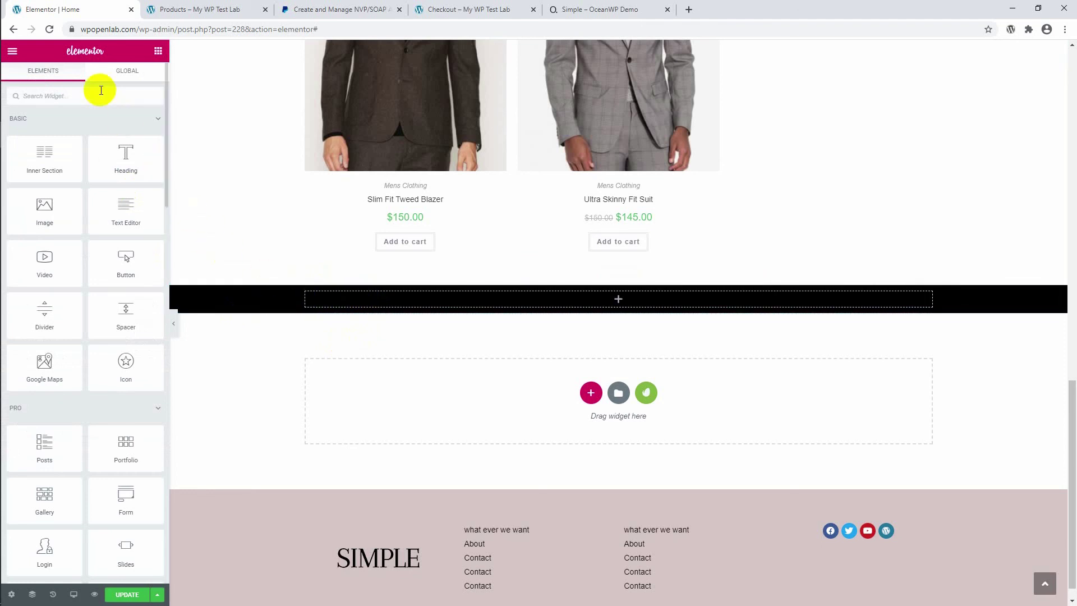
type("testi")
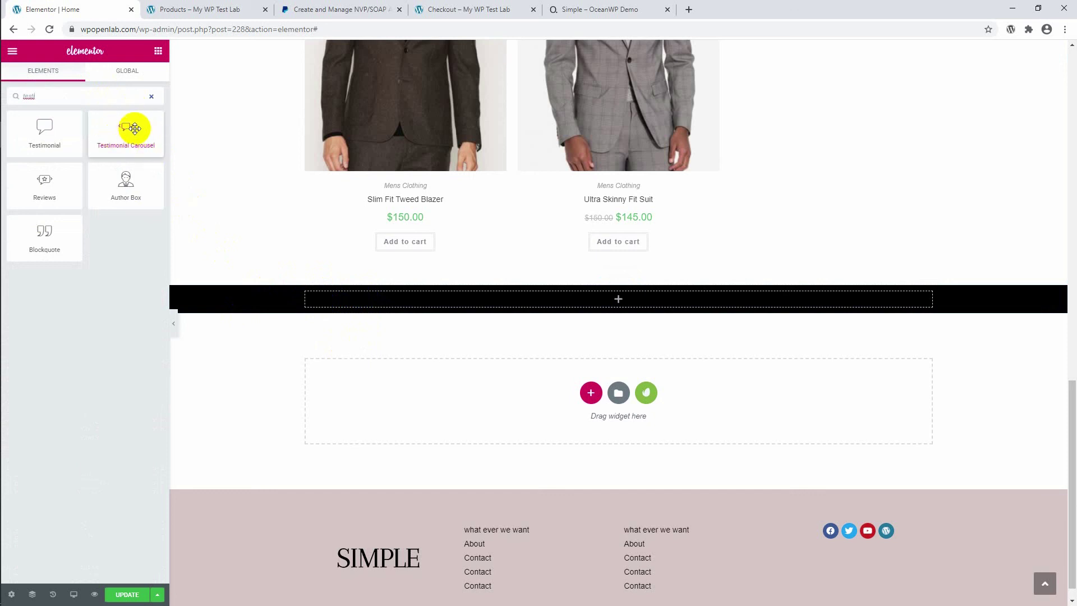
left_click_drag(118, 132, 463, 295)
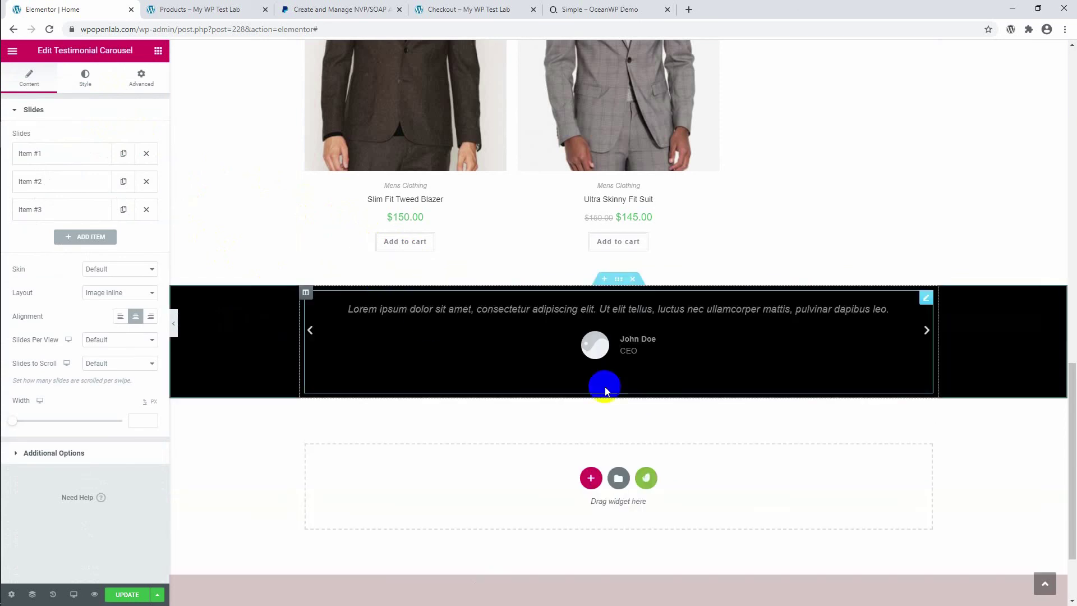
Browse forward through the testimonial carousel's slides on the page.
left_click(929, 332)
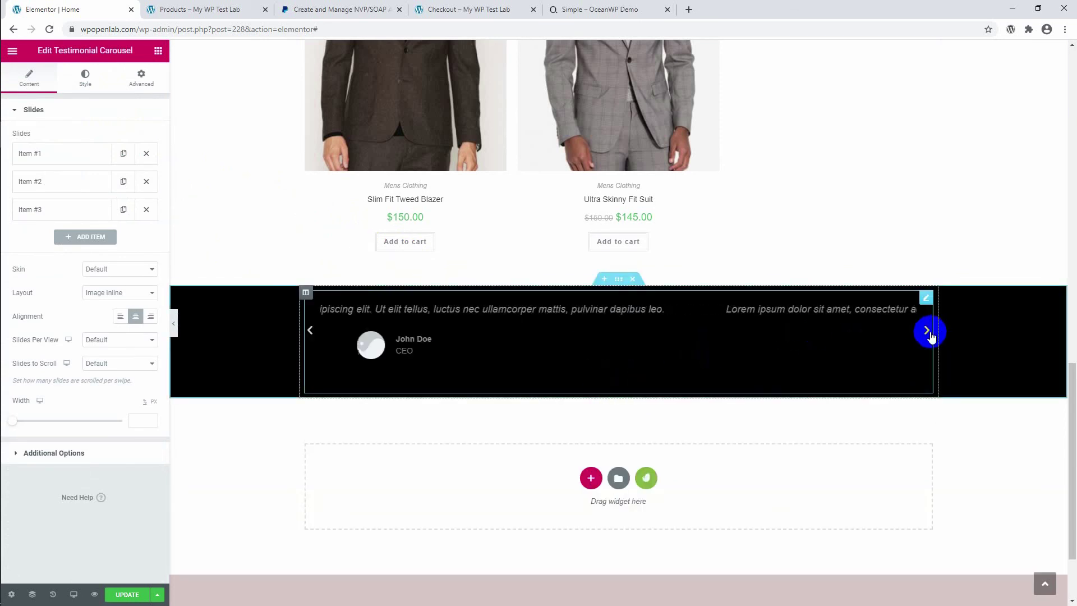
left_click(929, 333)
left_click(929, 333)
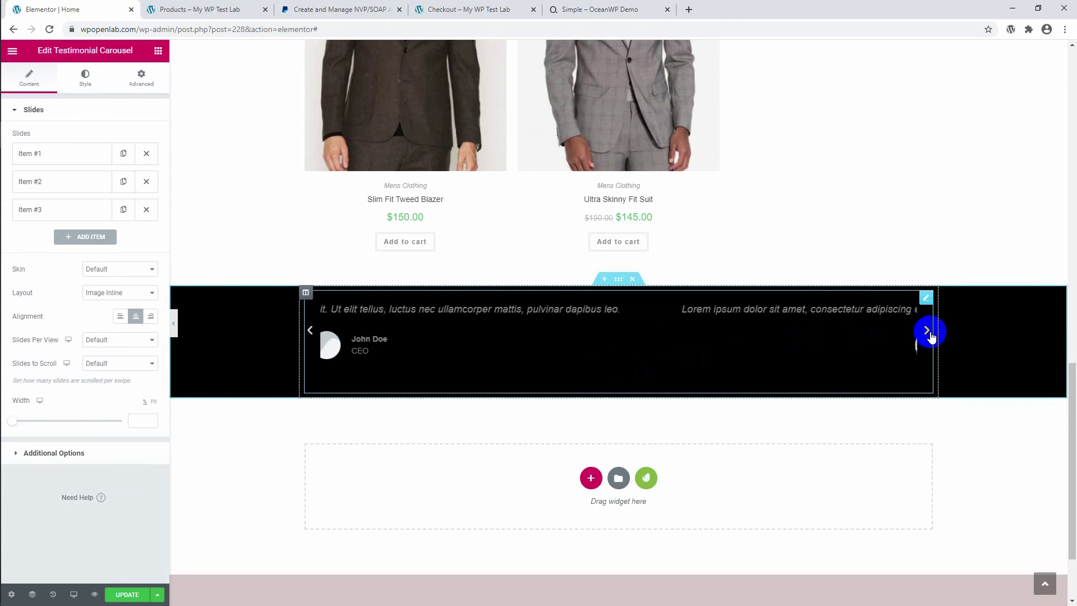
left_click(930, 333)
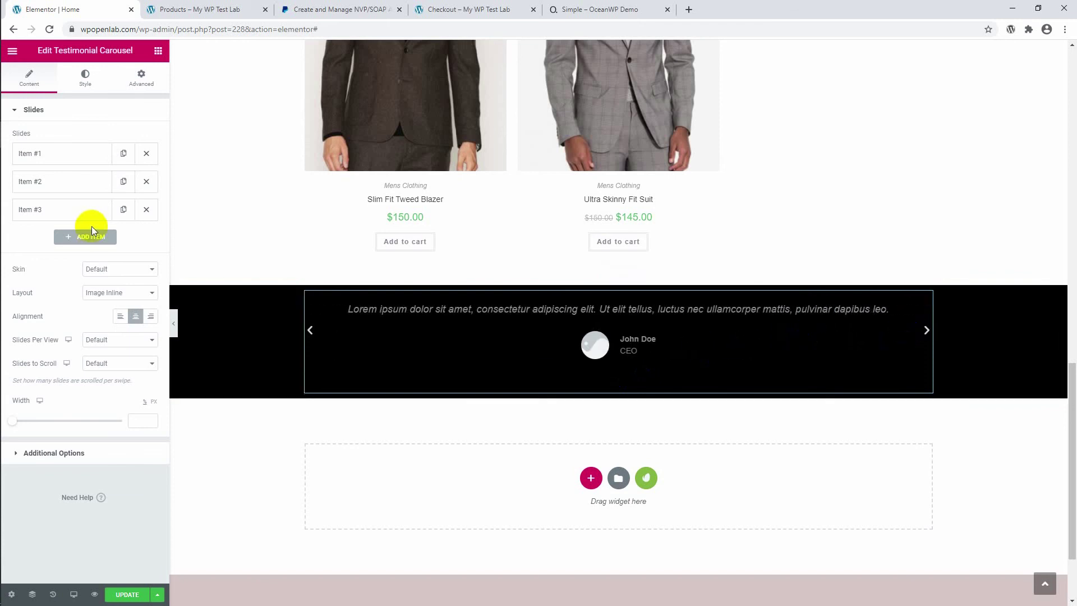
Set the first testimonial item's image to the bearded man photo, image-from-rawpixel-id-952-jpeg.jpg, from the media library.
left_click(60, 159)
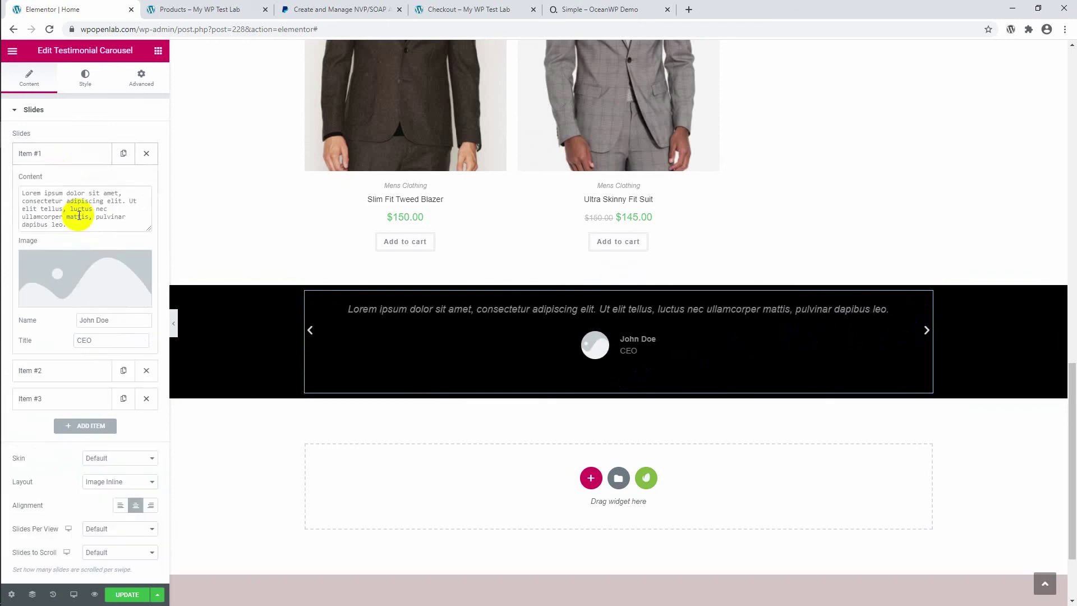
left_click(85, 273)
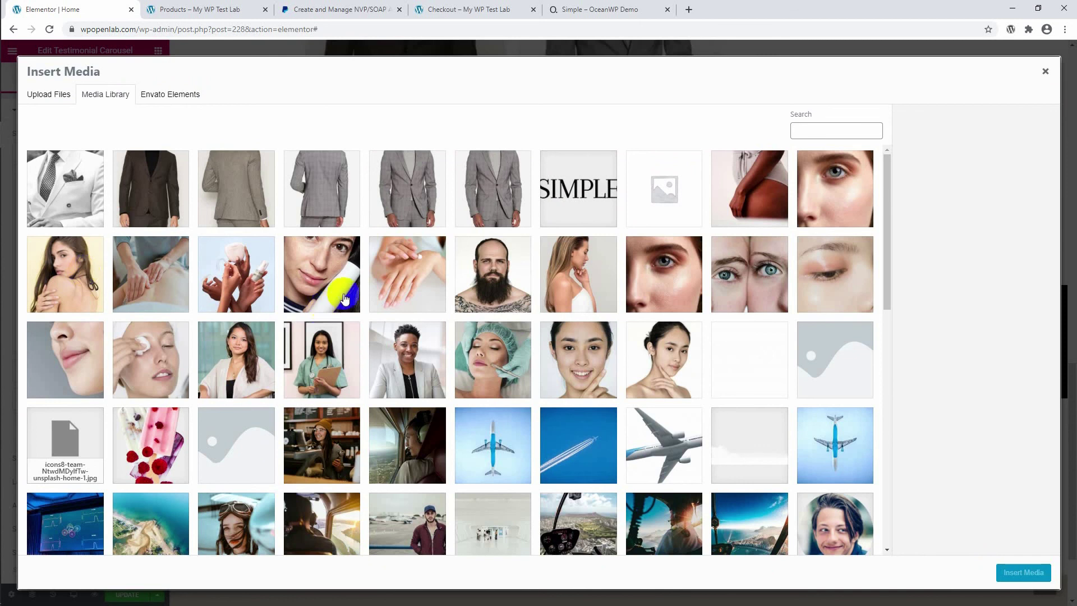
left_click(461, 281)
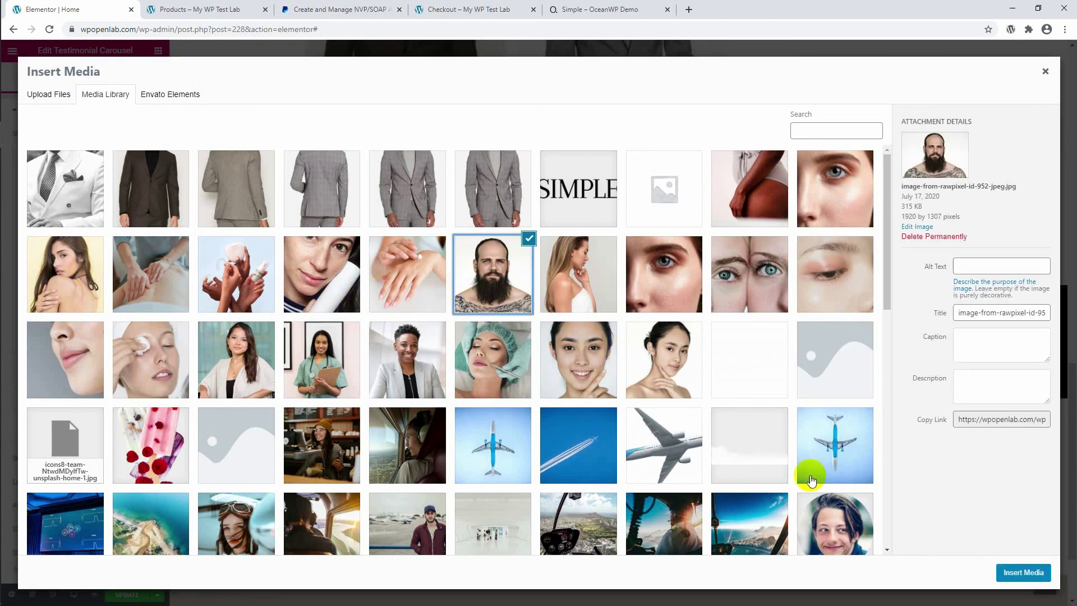
left_click(1023, 573)
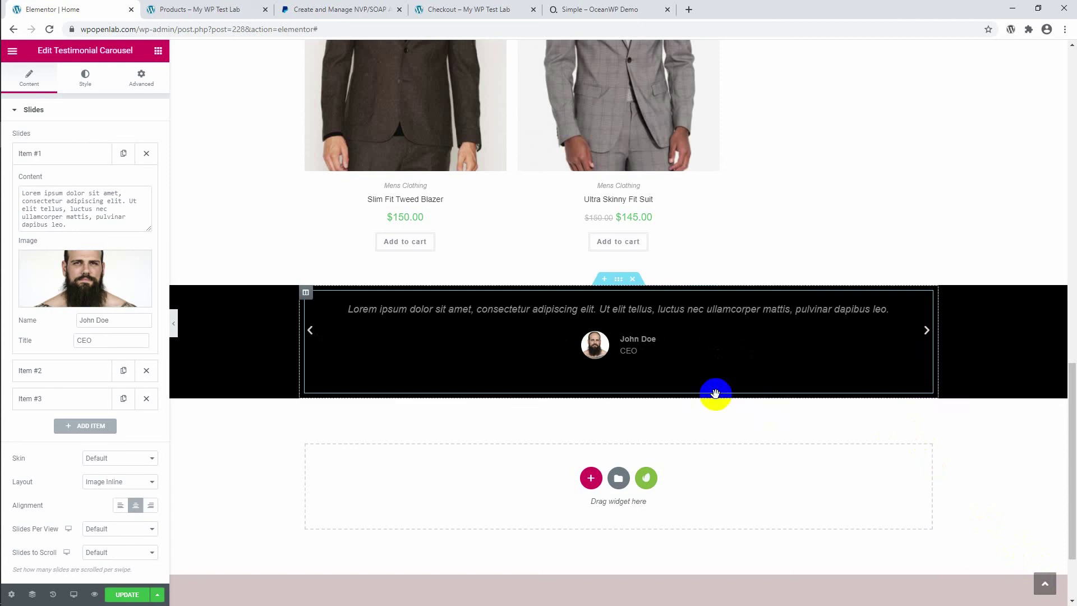
Check the content, image, name and title settings of the second testimonial item.
left_click(73, 157)
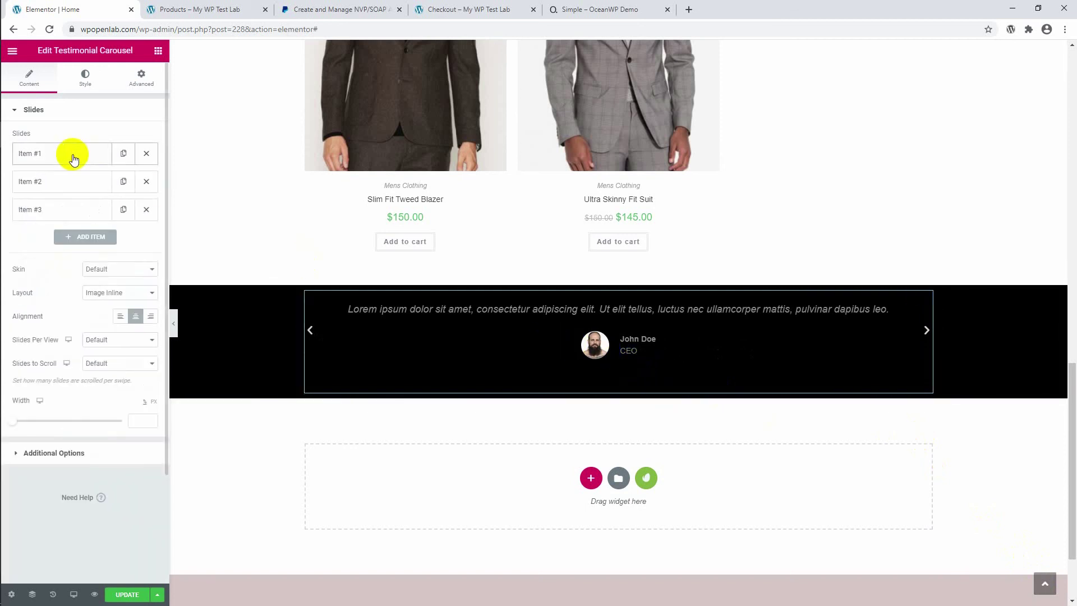
left_click(79, 180)
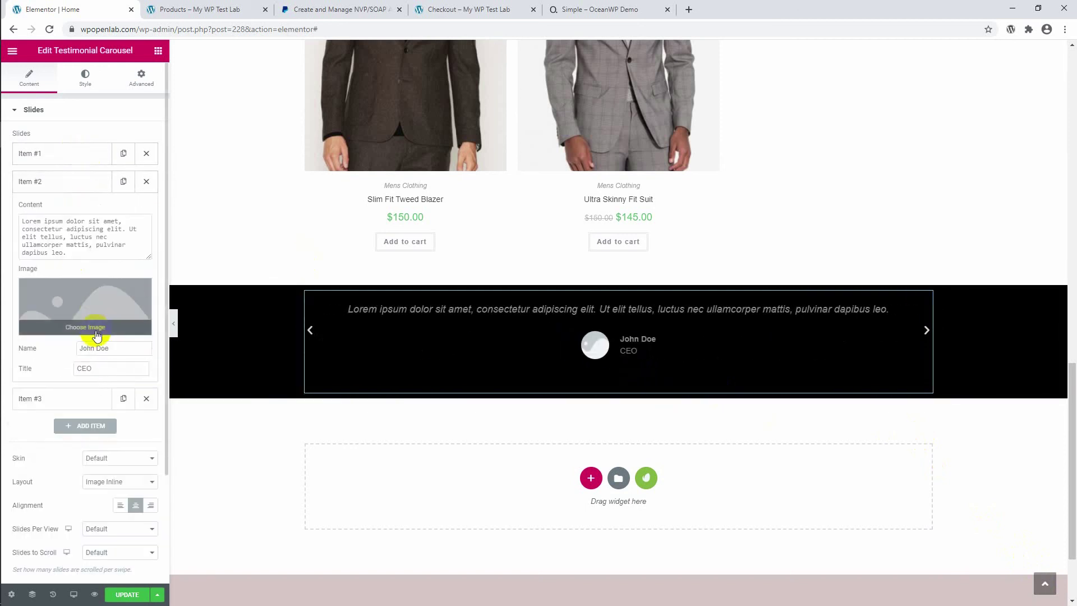
left_click(79, 187)
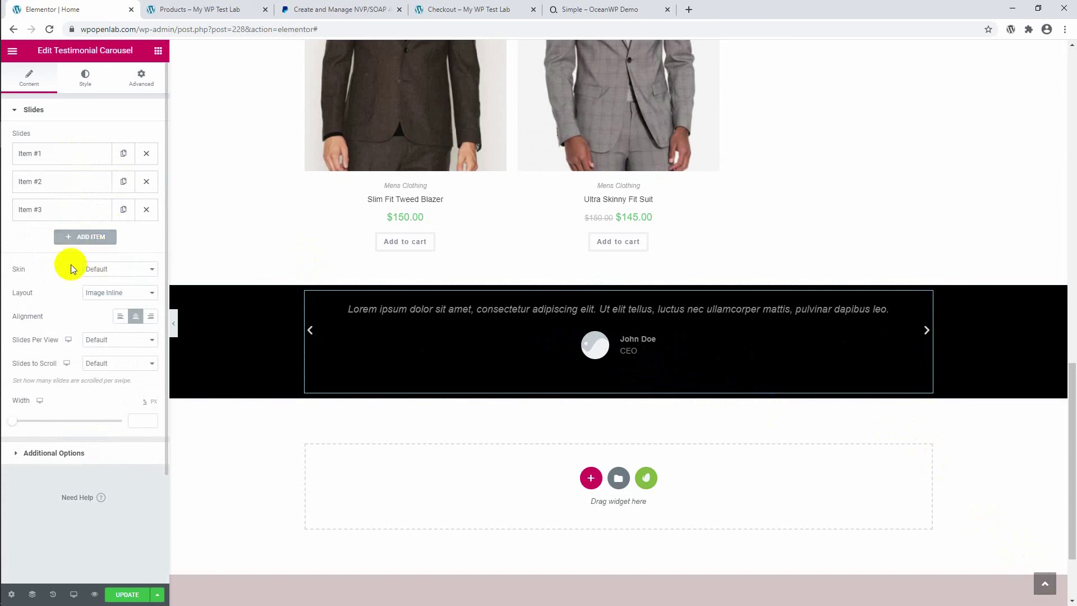
Try the Bubble skin on the testimonial carousel and return it to the Default skin.
left_click(87, 270)
left_click(98, 287)
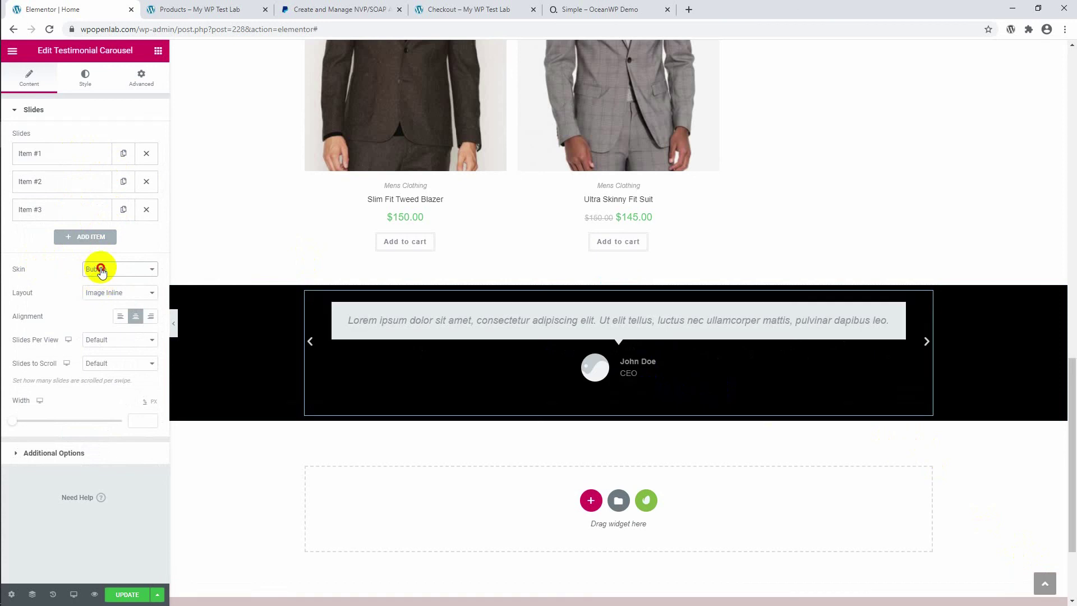
left_click(101, 269)
left_click(100, 278)
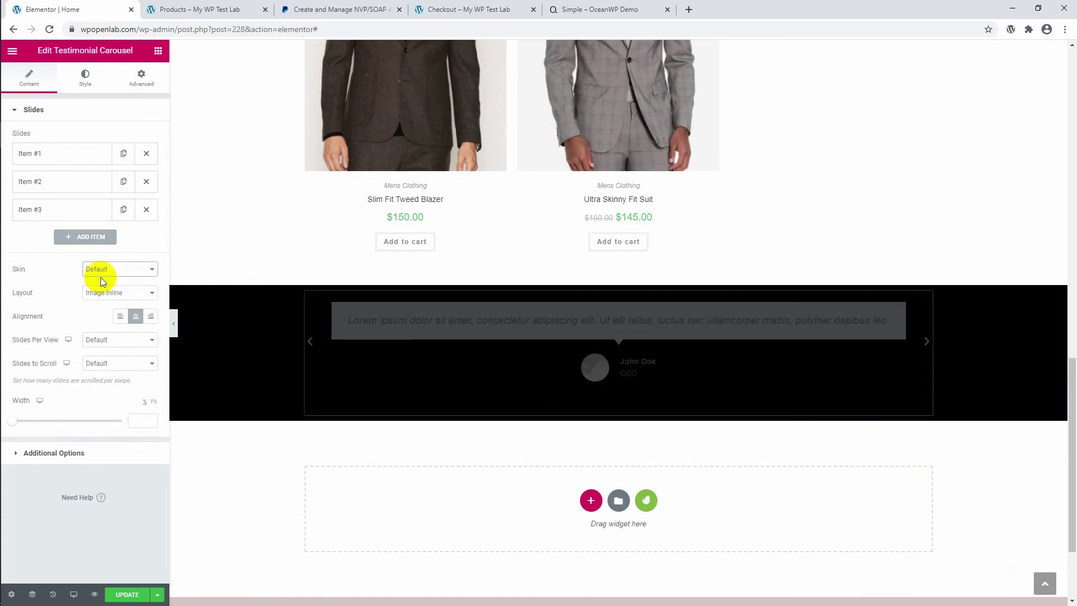
Review the testimonial carousel's style settings for slides, content and image.
left_click(91, 81)
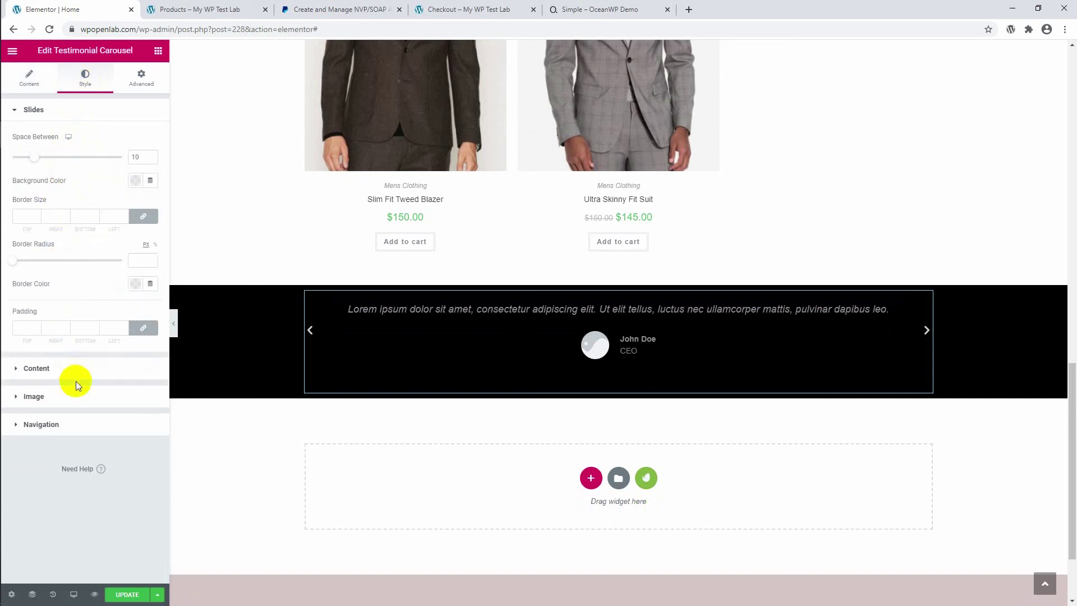
left_click(90, 368)
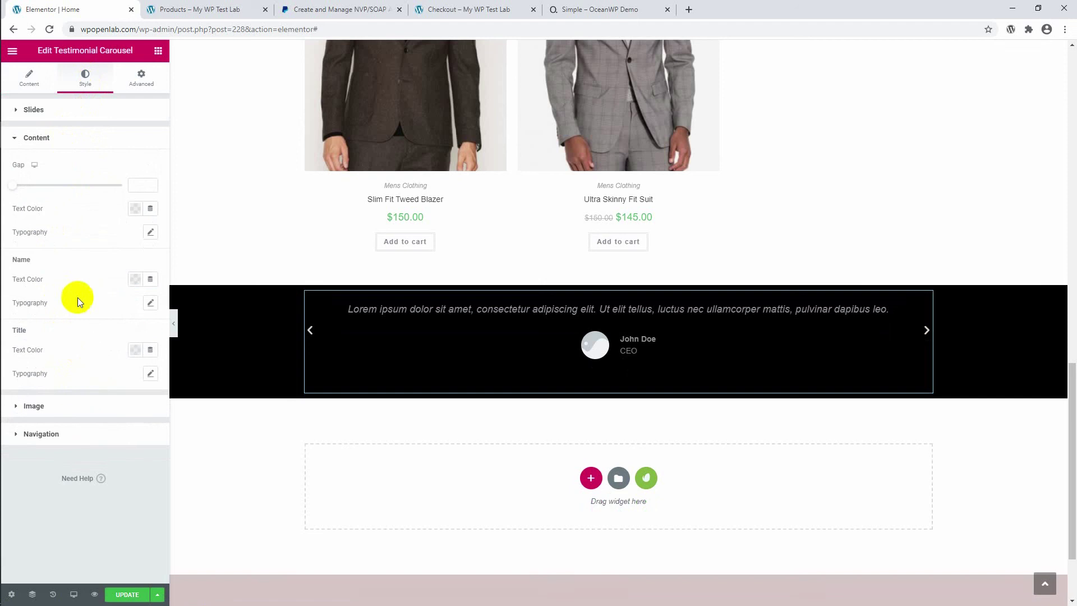
left_click(56, 405)
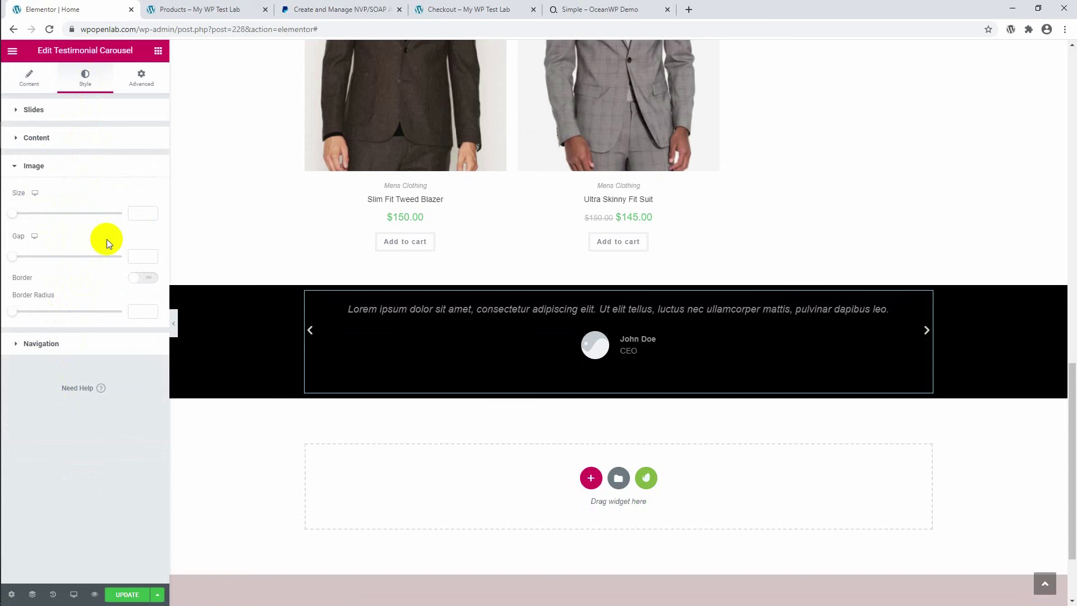
Set the black testimonial section's padding to 40 px on all four sides and update the page.
mouse_move(593, 314)
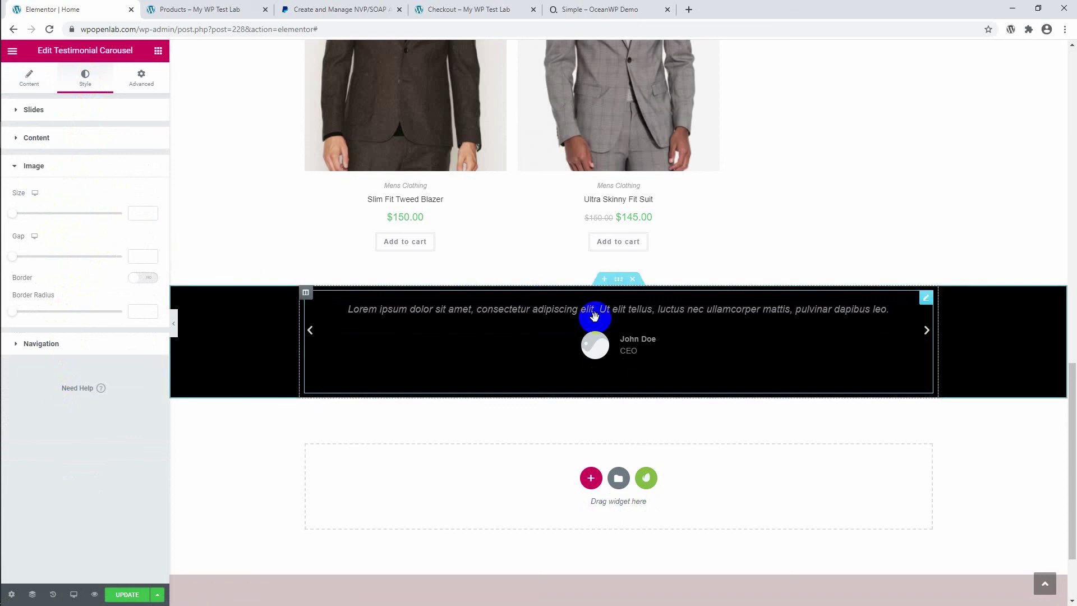
left_click(618, 285)
left_click(136, 85)
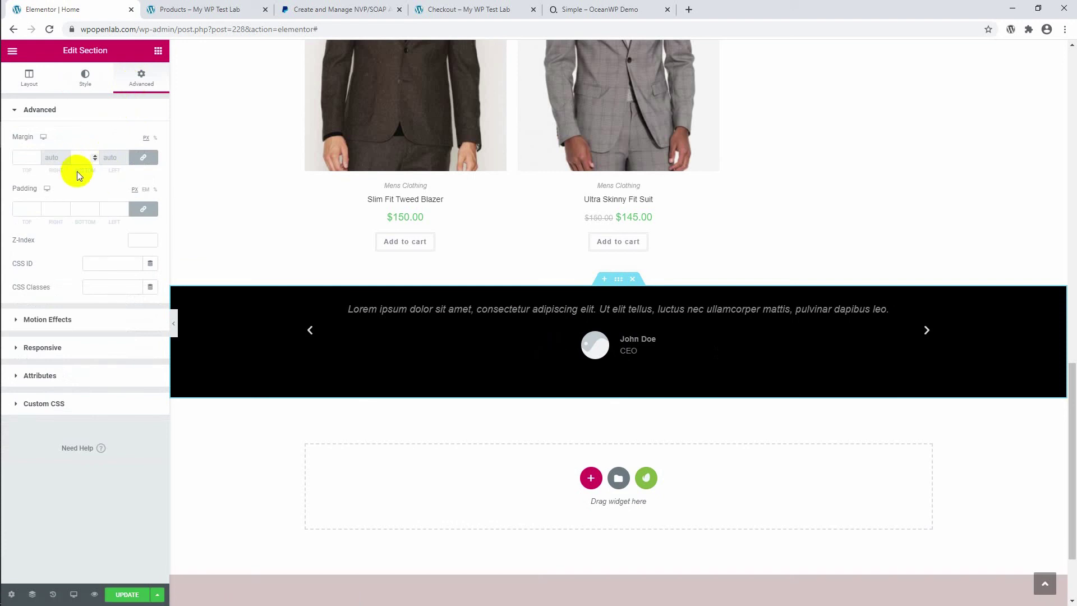
left_click(144, 209)
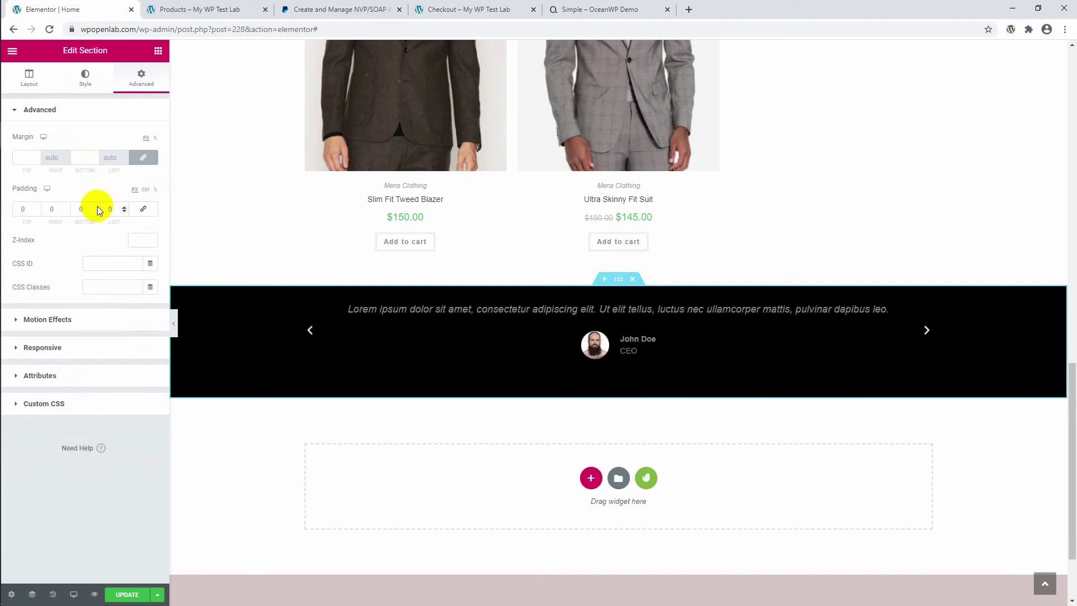
left_click(142, 208)
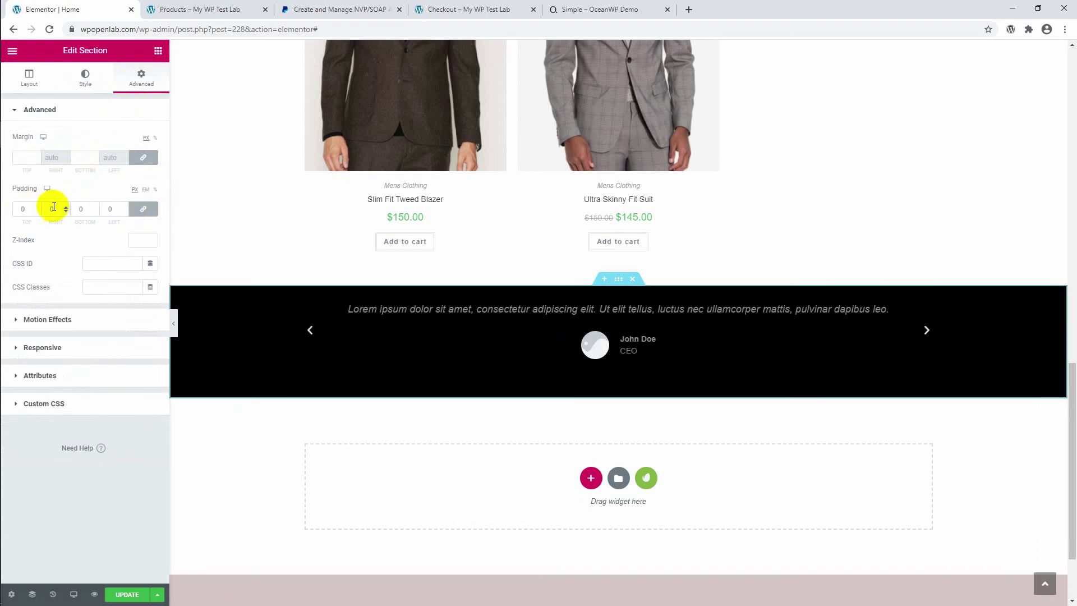
left_click(23, 208)
type("40")
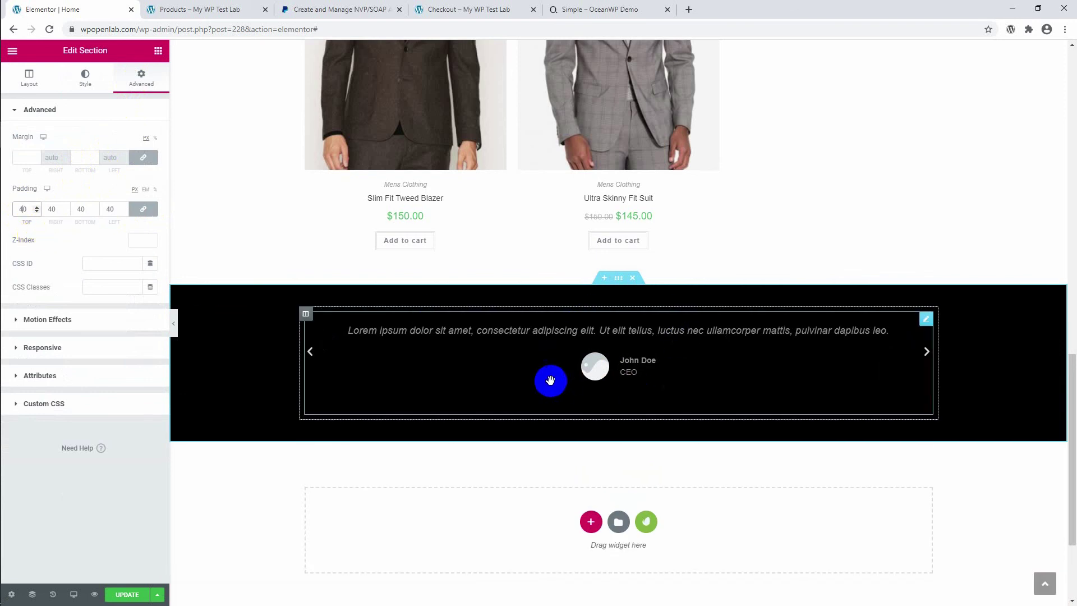
scroll(551, 380, "down", 2)
scroll(550, 380, "up", 1)
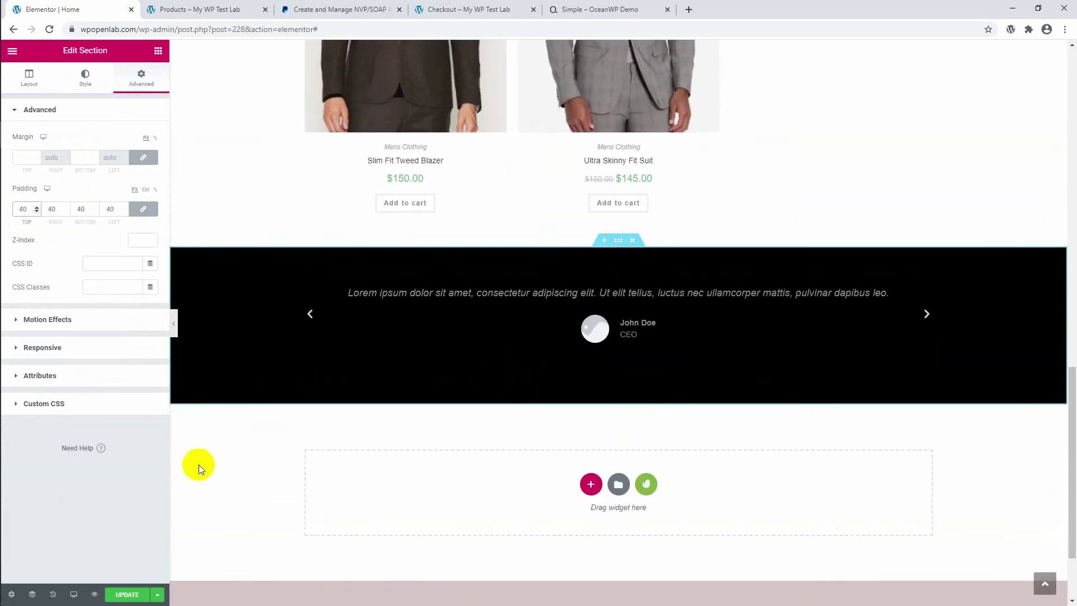
left_click(120, 596)
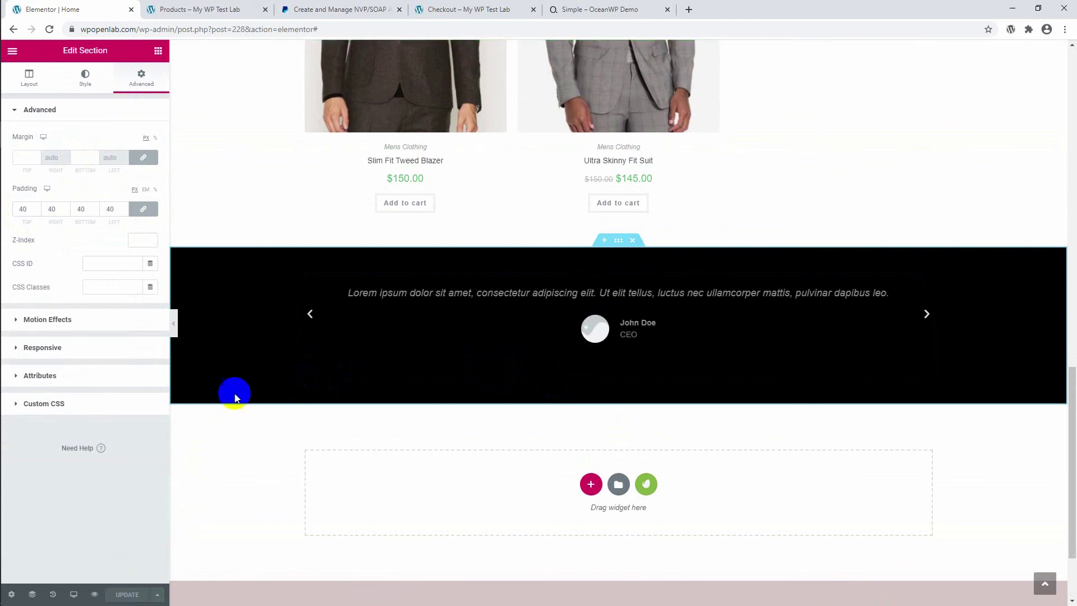
Add a new section with two equal columns directly above the Featured Products section.
scroll(318, 392, "down", 2)
scroll(317, 393, "up", 15)
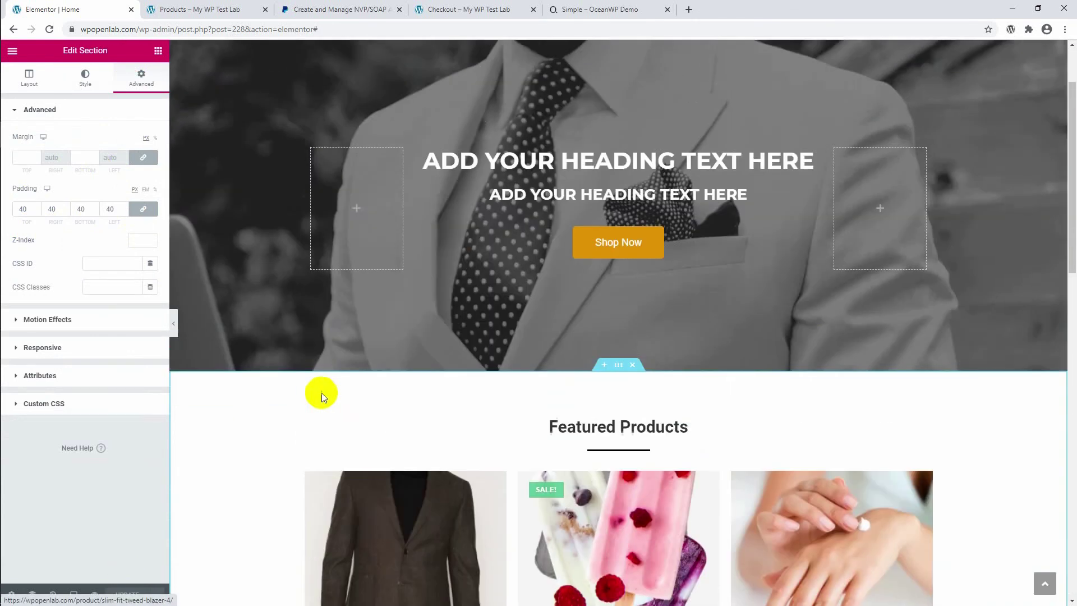
scroll(322, 392, "down", 15)
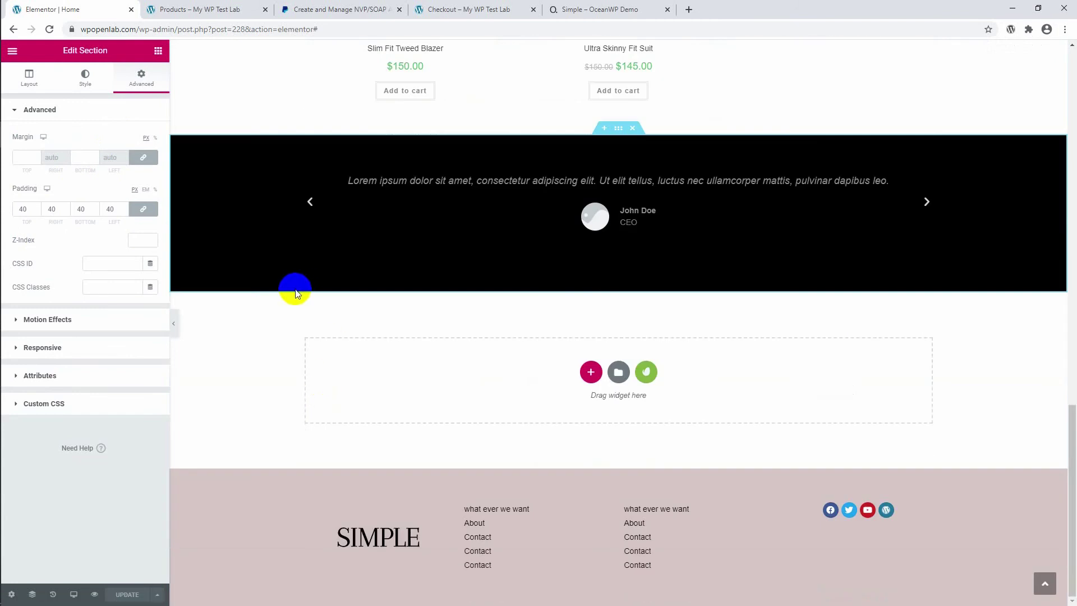
scroll(505, 359, "up", 1)
scroll(506, 358, "up", 10)
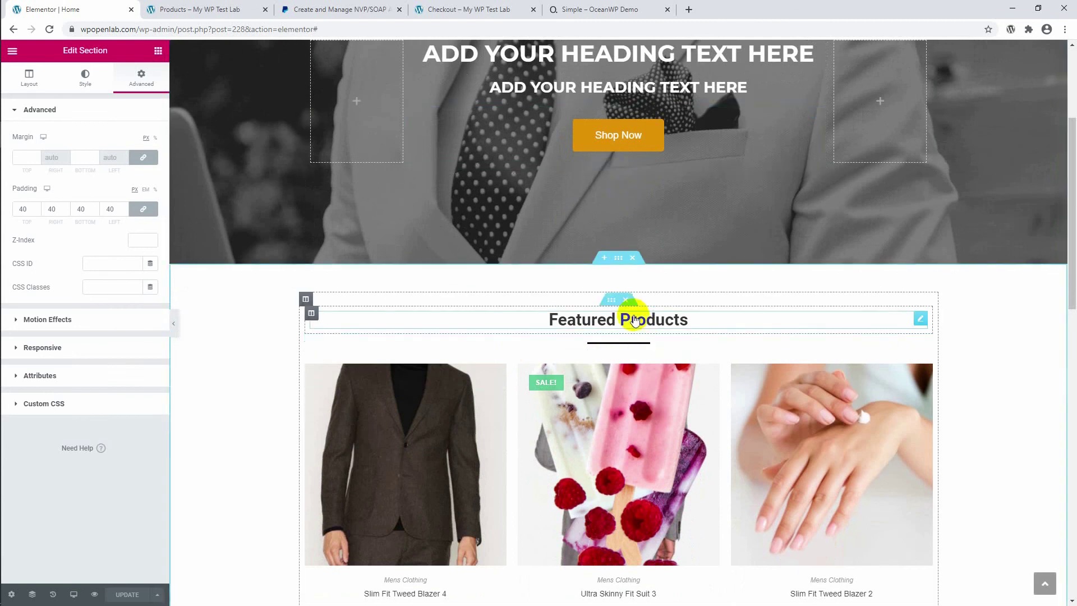
left_click(602, 260)
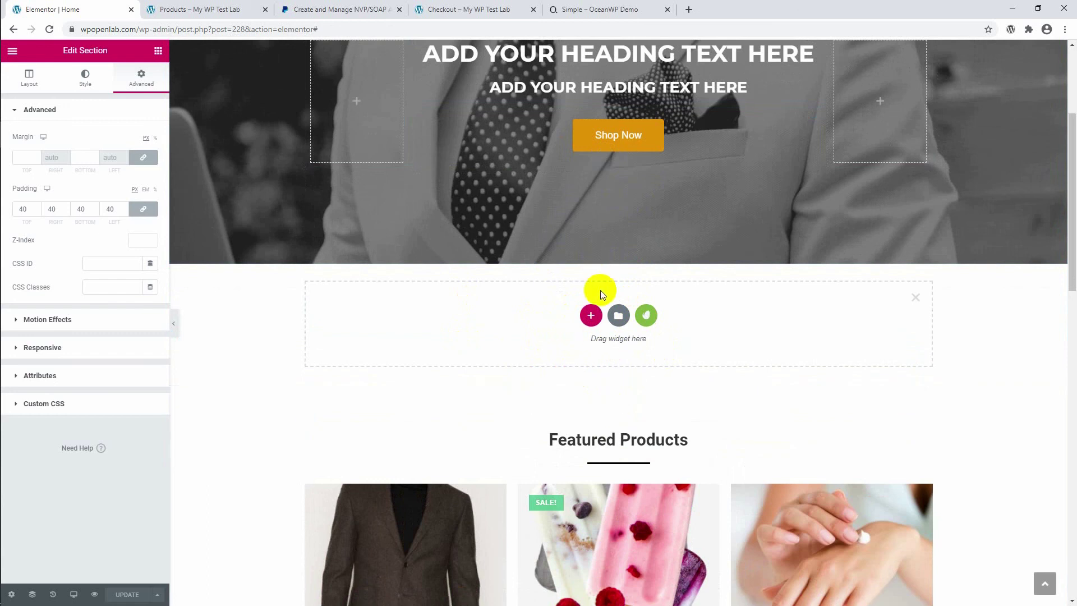
left_click(590, 313)
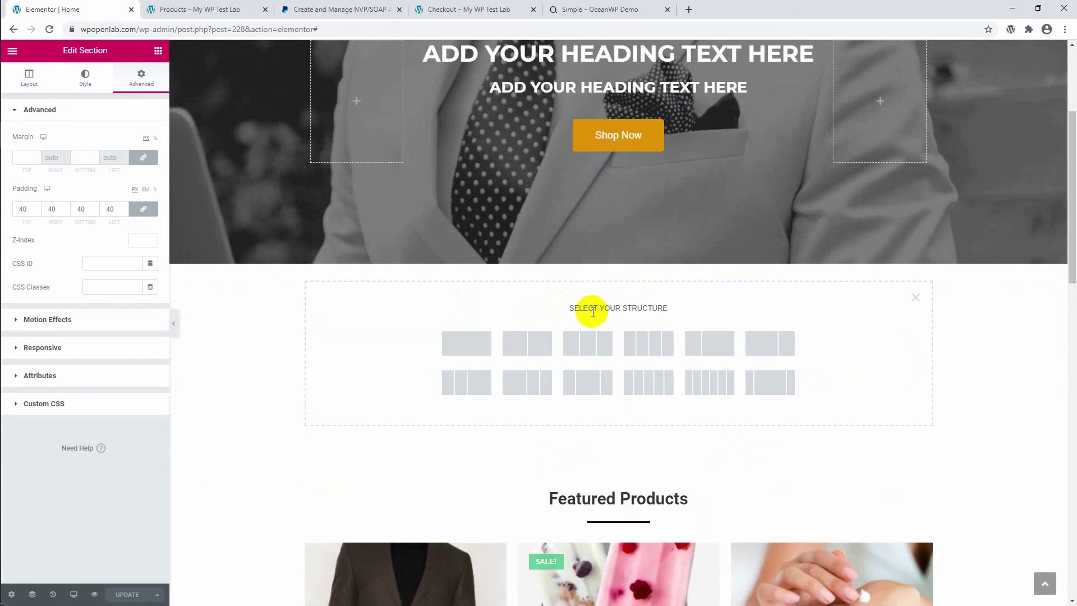
left_click(523, 344)
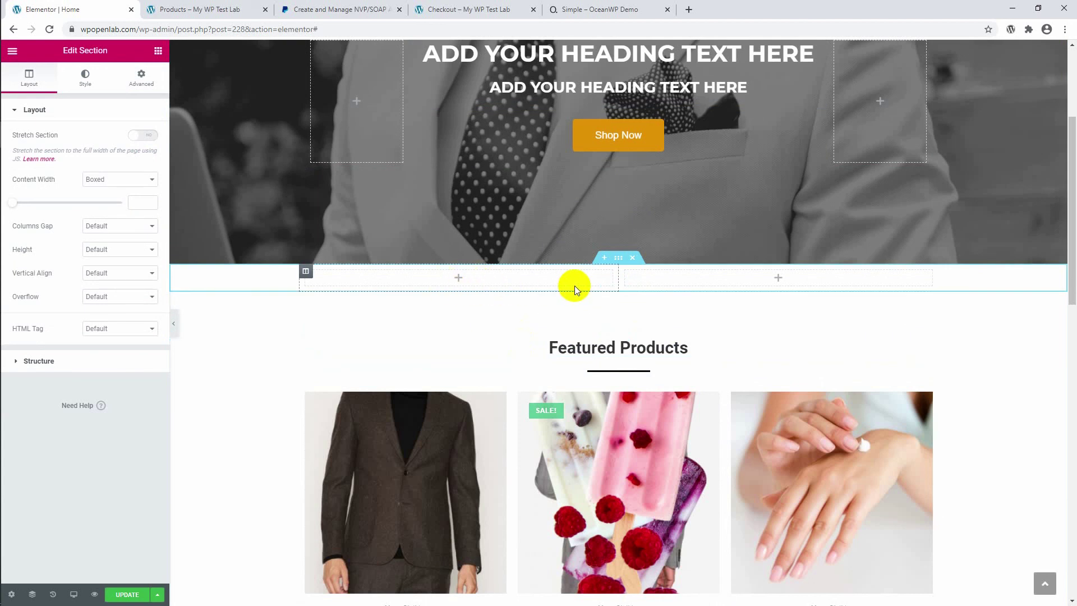
Place an Image widget in the new section's first column and give it the grey checked suit photo from the media library.
left_click(533, 283)
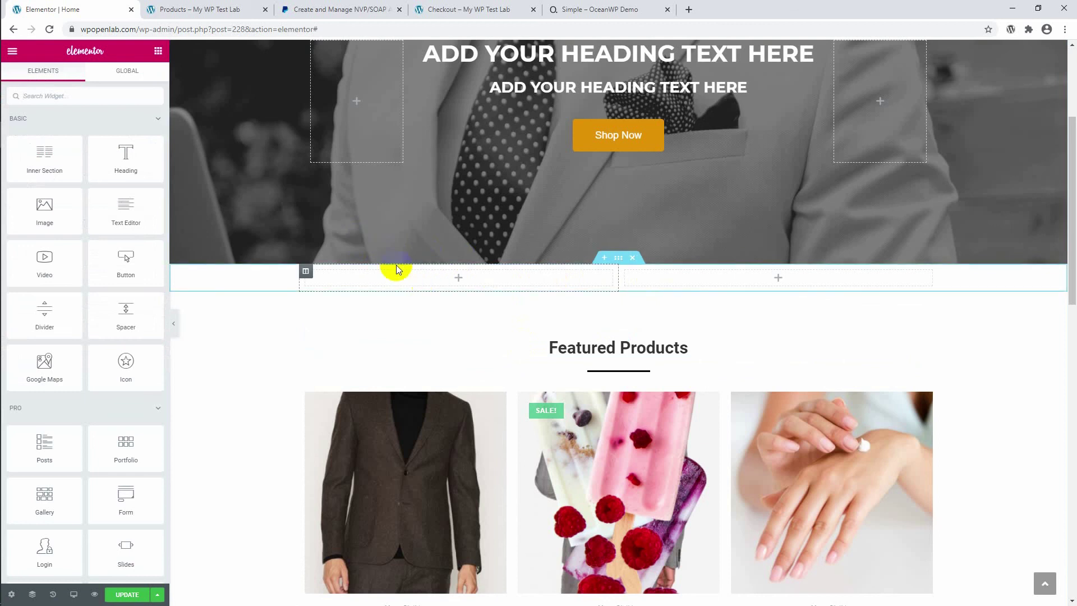
left_click_drag(46, 201, 429, 272)
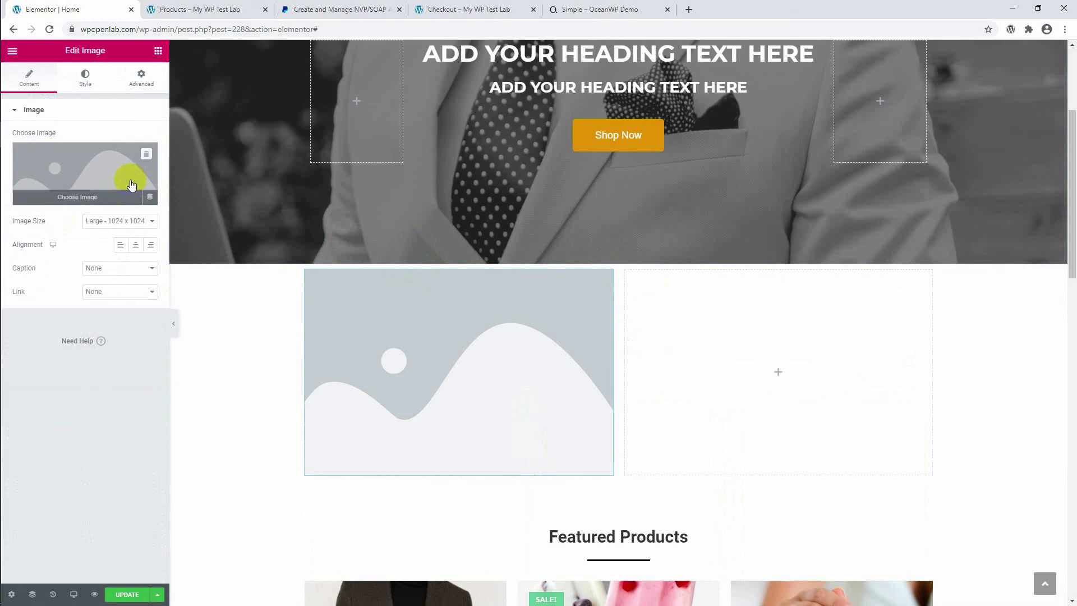
left_click(92, 167)
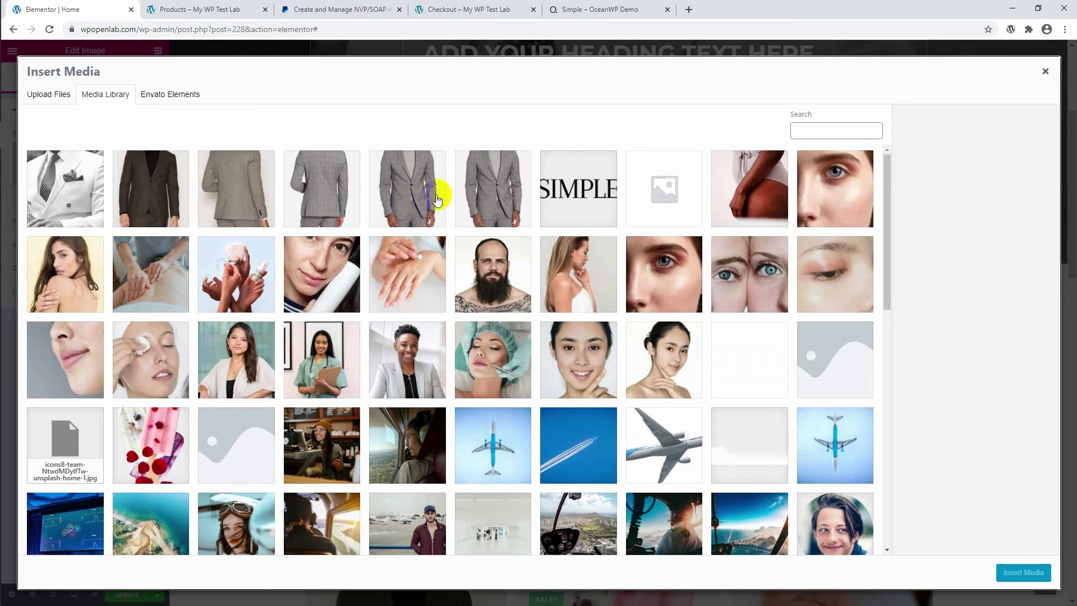
left_click(483, 202)
left_click(1010, 572)
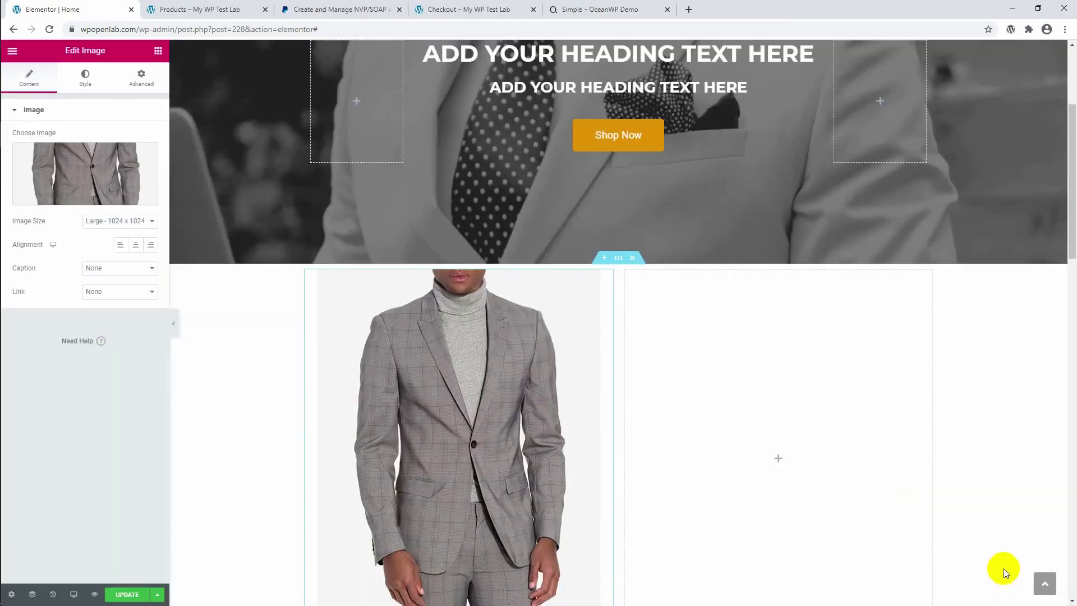
Narrow the suit image's column to about a third of the section and set the section's top and bottom margins to 50 px.
scroll(541, 345, "down", 3)
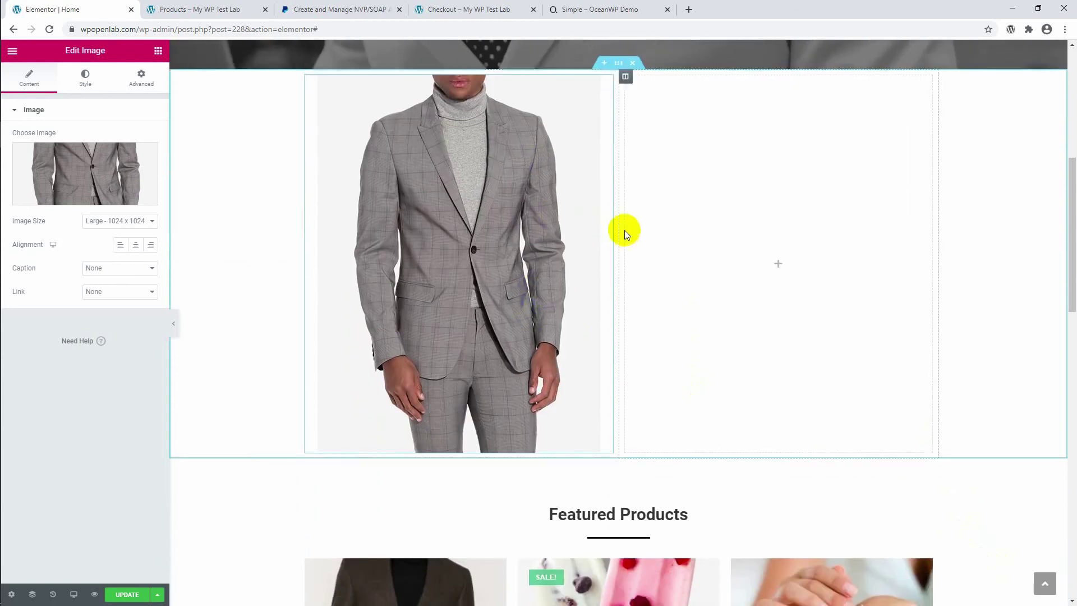
left_click_drag(614, 242, 501, 248)
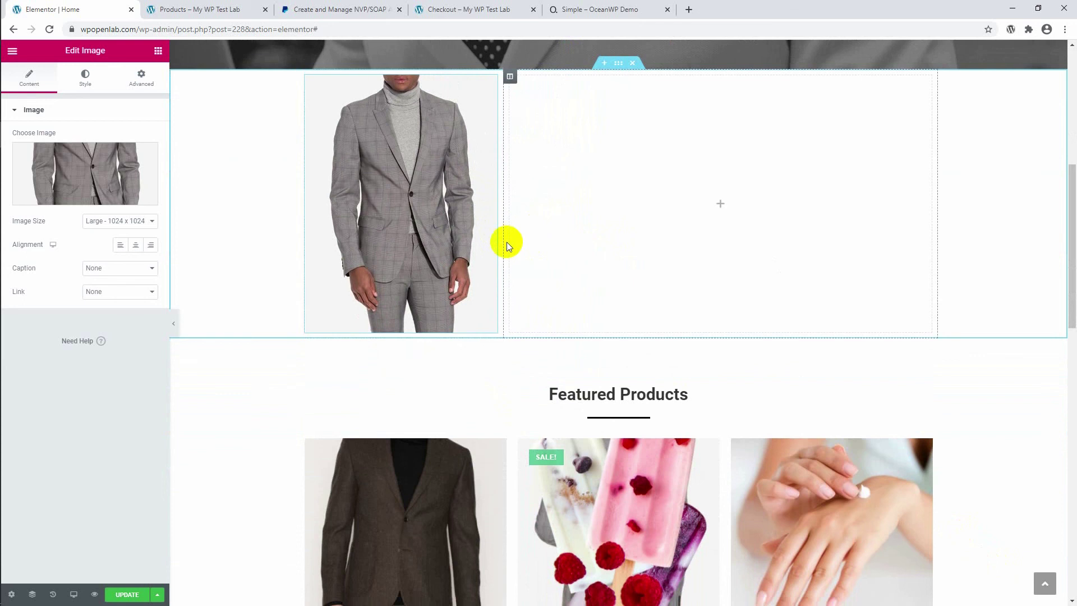
left_click(614, 64)
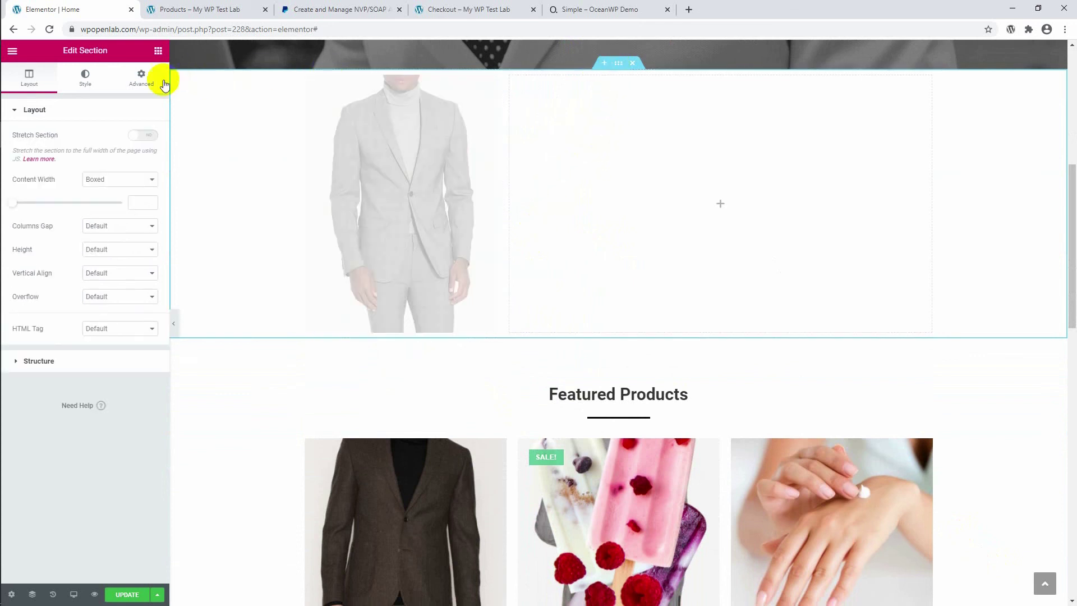
left_click(141, 78)
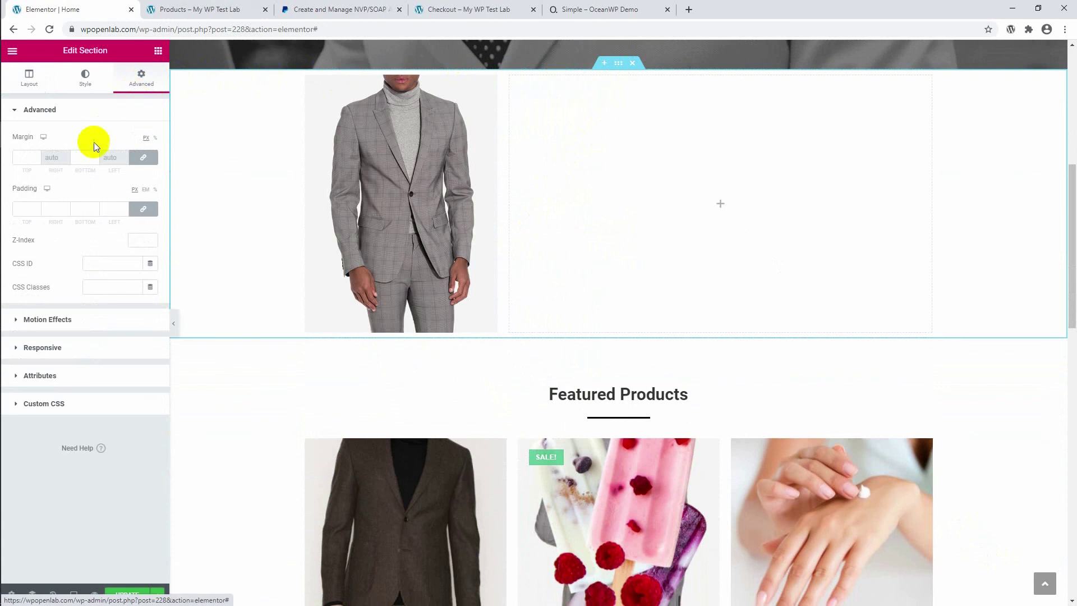
left_click(19, 152)
type("50")
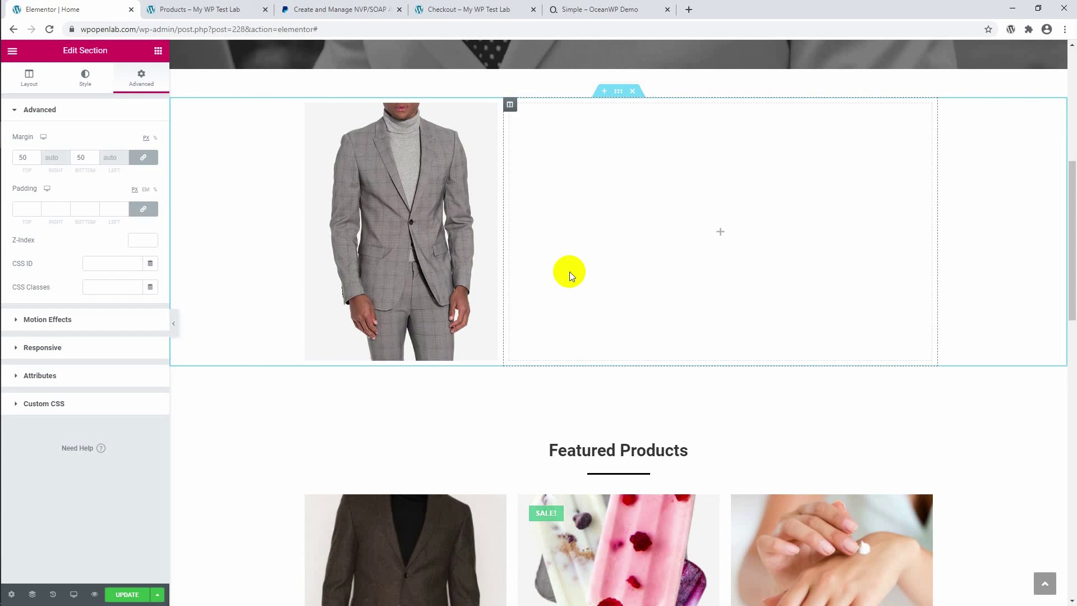
Search the web for "lorem ipsum" in a new browser tab and open the lipsum.com site.
left_click(690, 10)
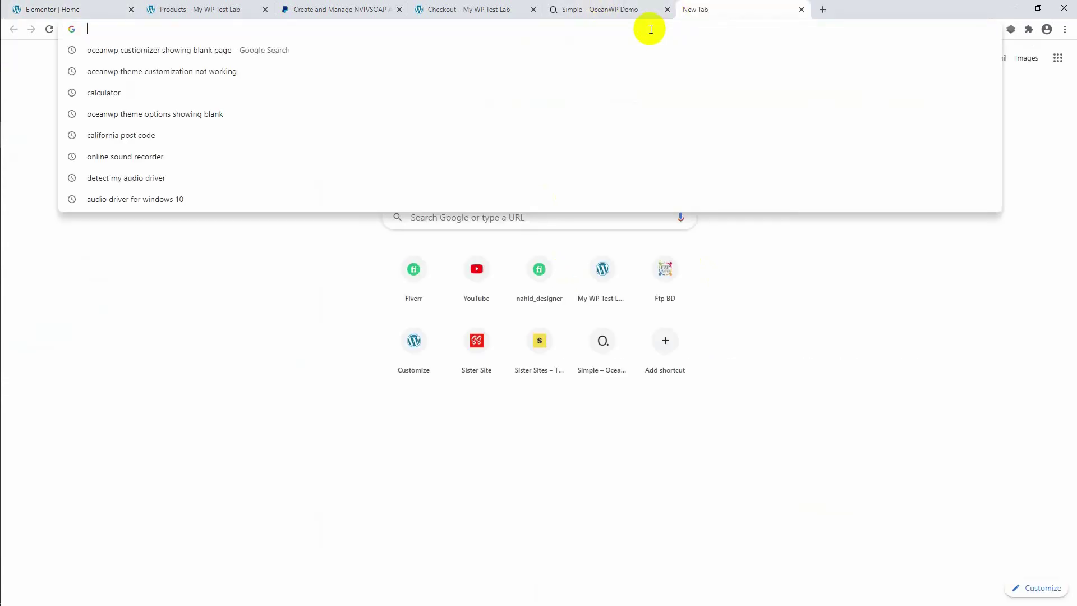
type("lo")
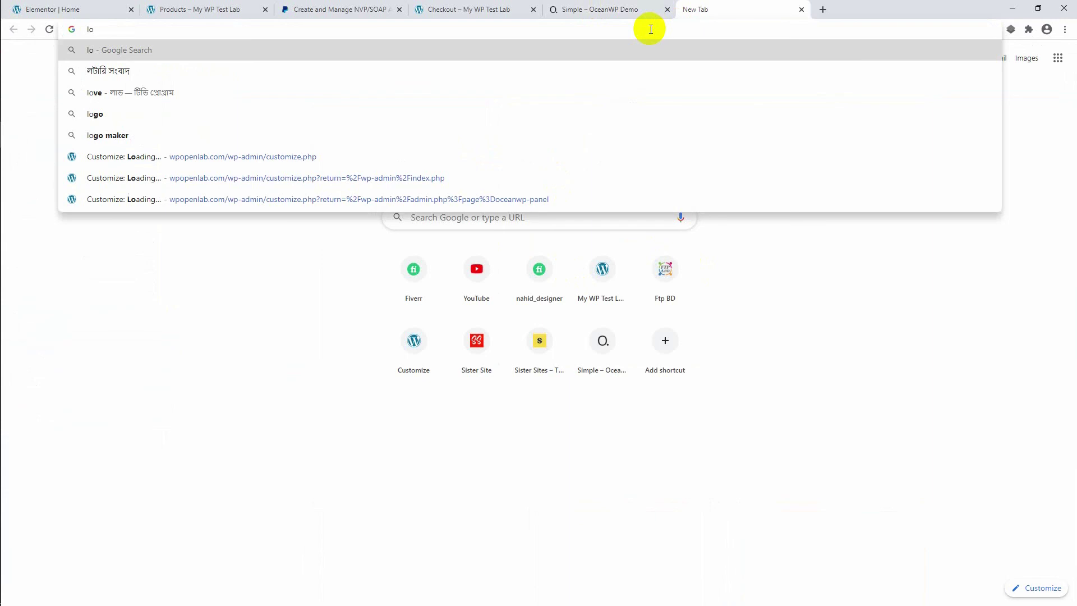
type("remi")
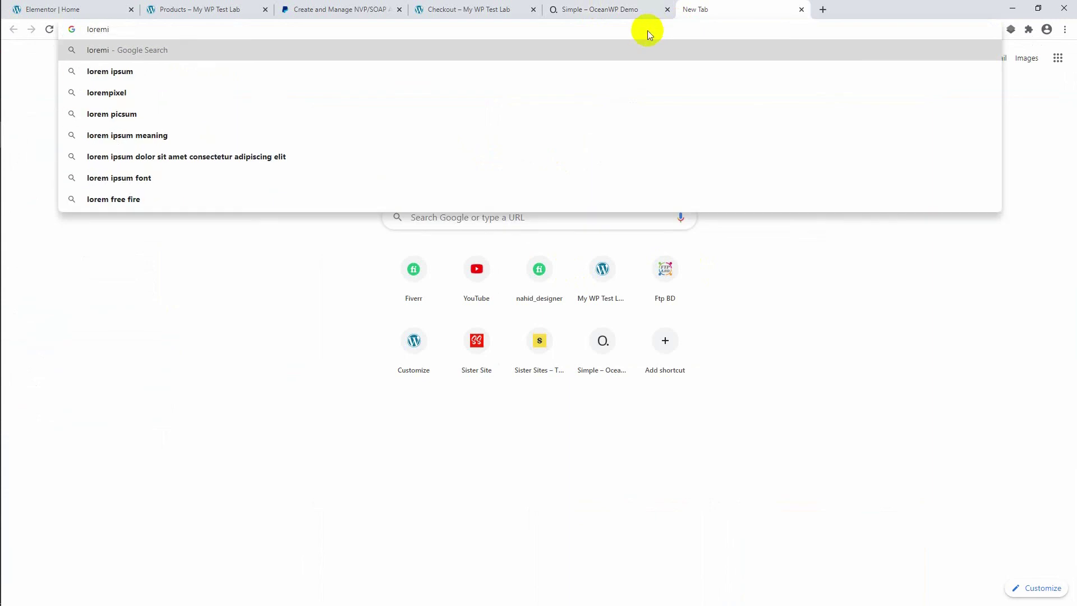
left_click(128, 72)
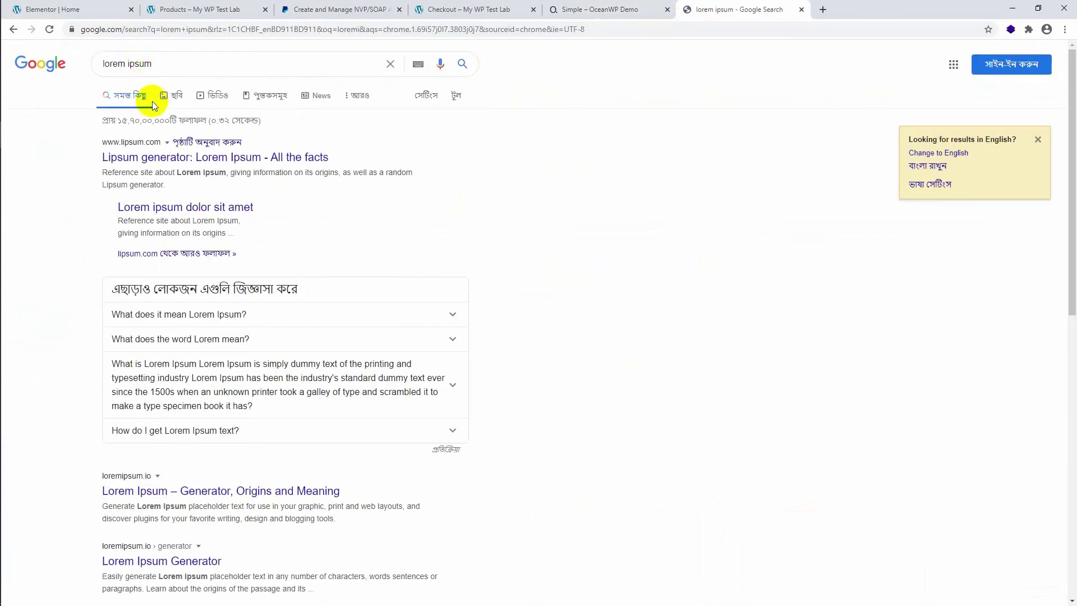
left_click(180, 157)
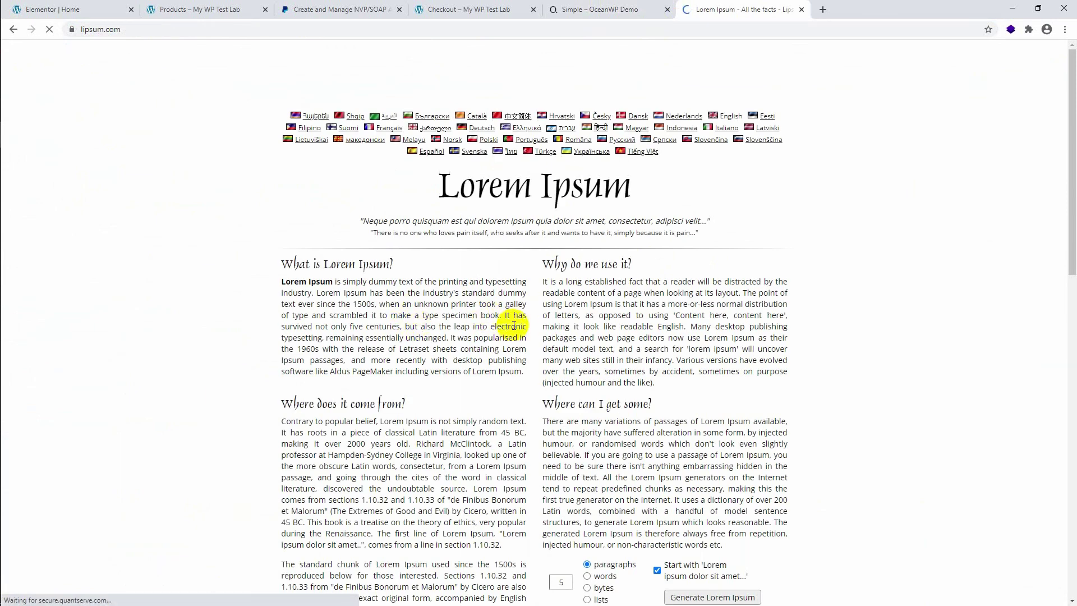
Copy the passage from "ndustry. Lorem Ipsum has been" to "the leap into electroni" under "What is Lorem Ipsum?" and return to the Elementor editor.
left_click_drag(522, 327, 282, 293)
key("ctrl+c")
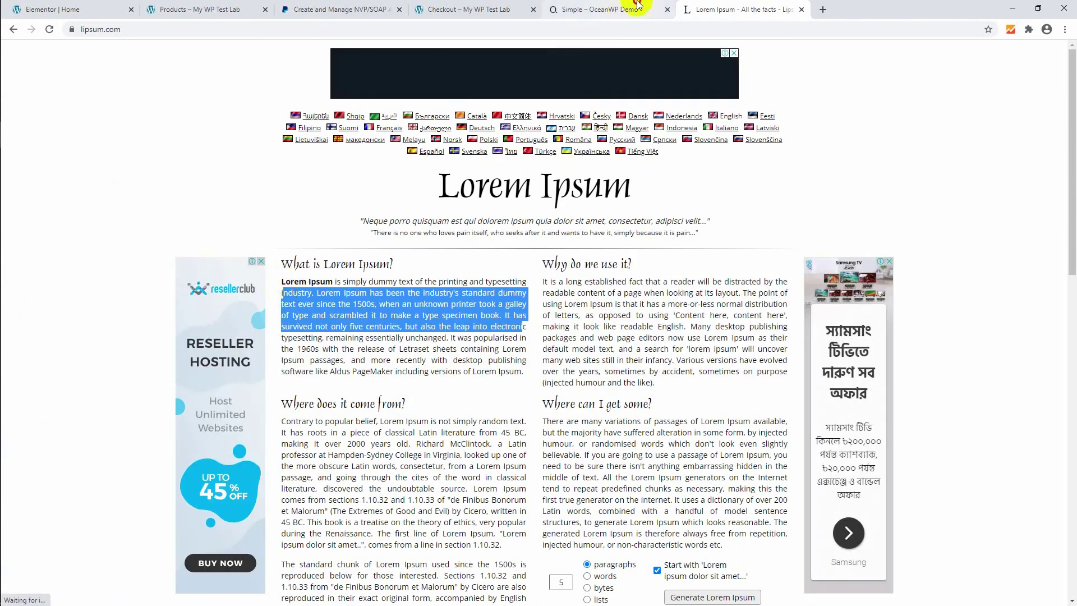
left_click(638, 7)
left_click(512, 9)
left_click(191, 9)
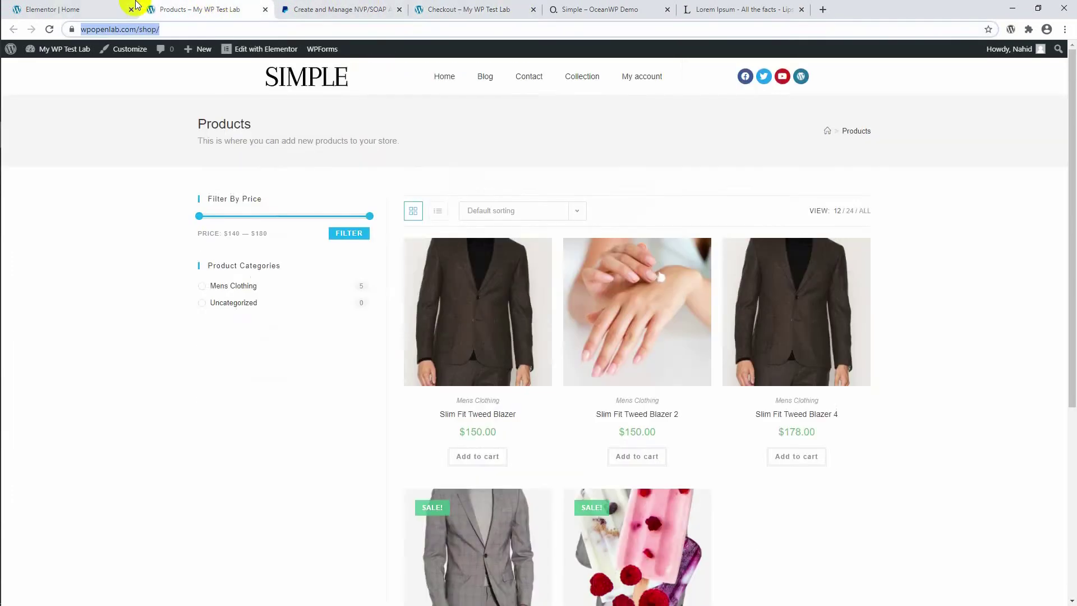
left_click(108, 9)
Add a Text Editor widget to the empty second column beside the suit image and replace its placeholder text with the copied passage.
left_click(647, 223)
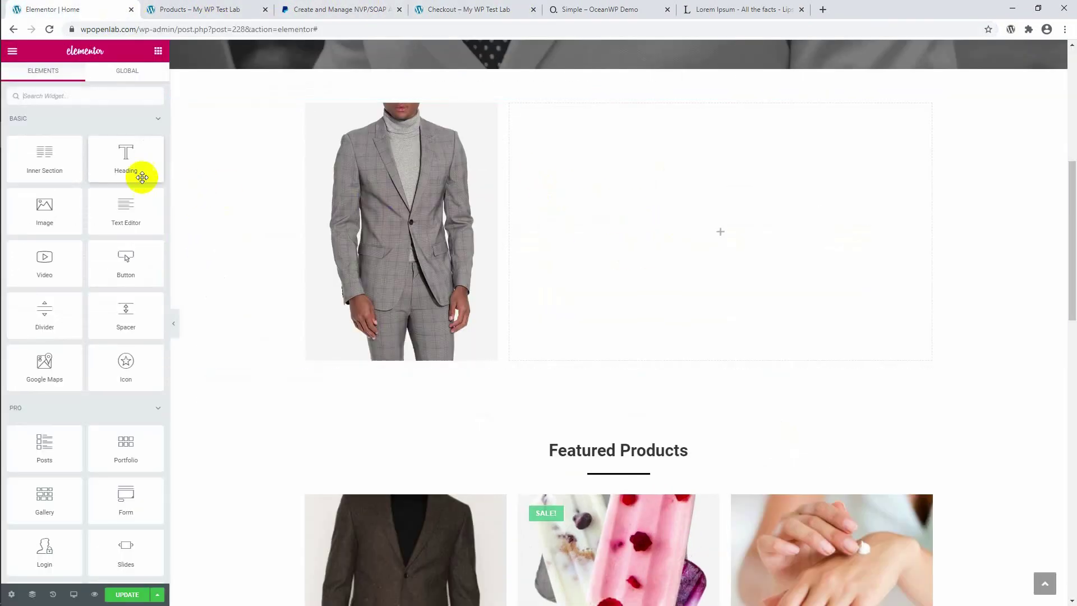
left_click_drag(139, 224, 553, 192)
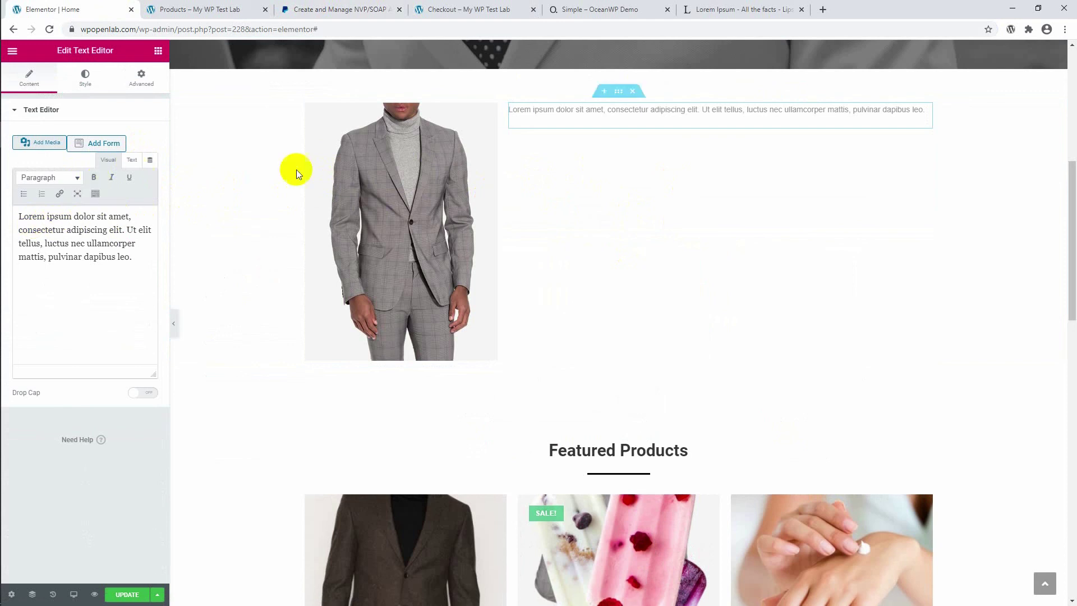
left_click_drag(144, 254, 1, 192)
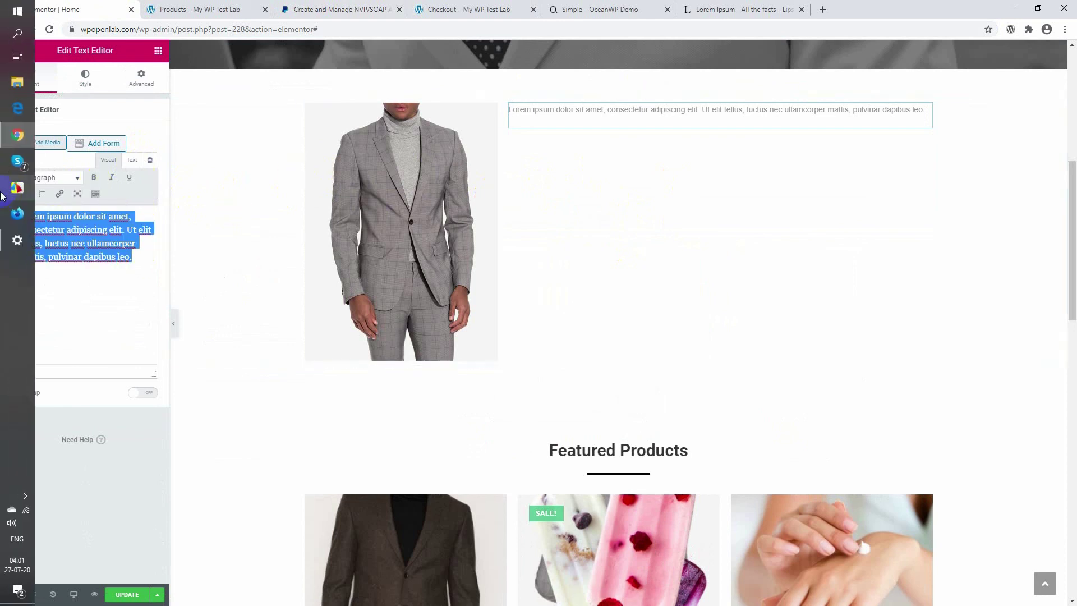
key("ctrl+v")
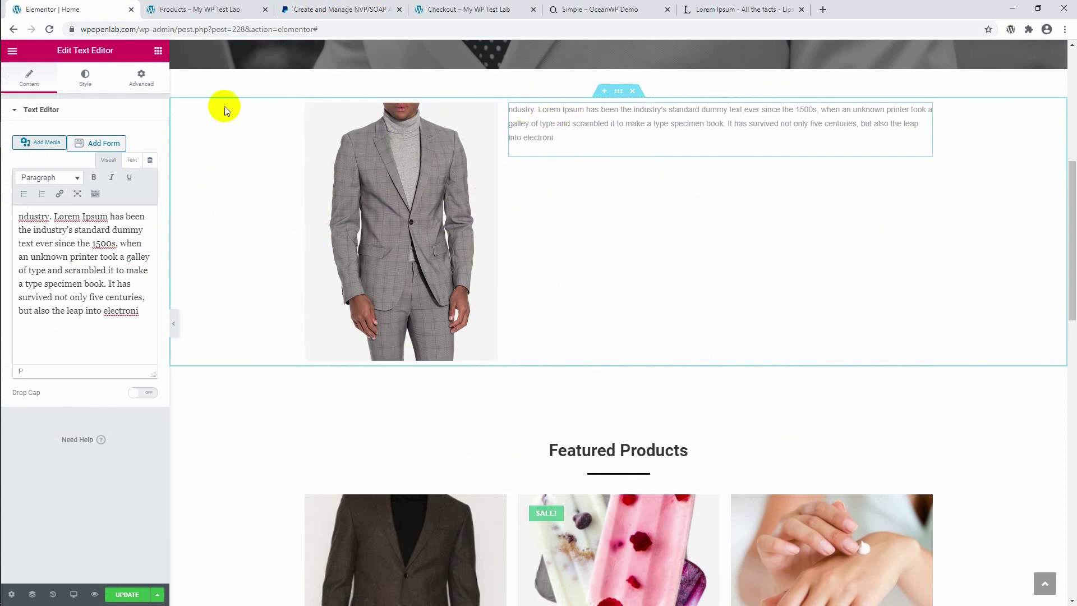
Place a Heading widget directly above the text in the second column.
left_click(159, 53)
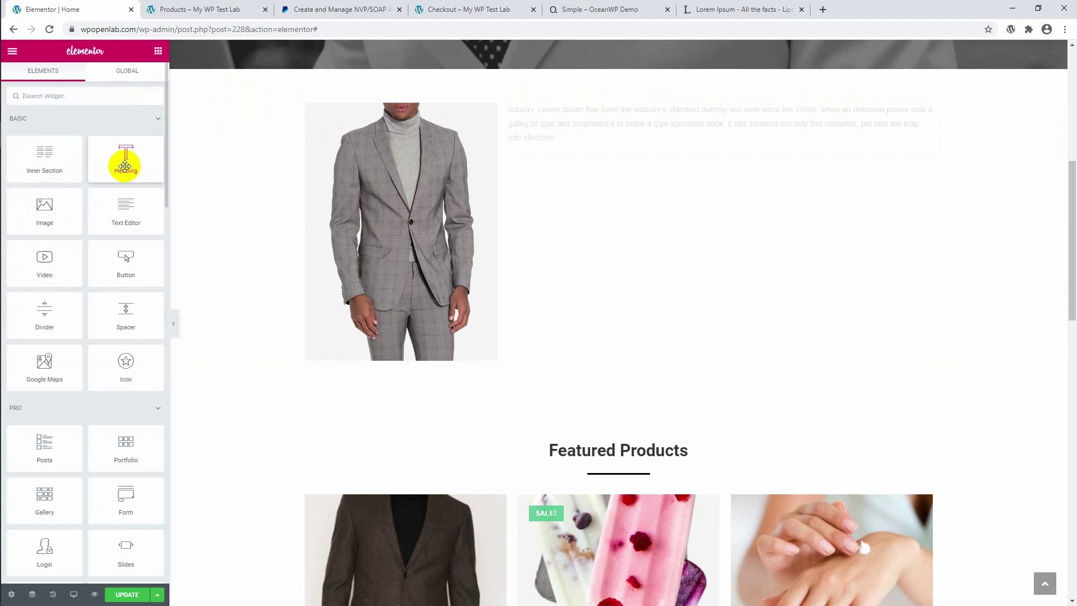
left_click_drag(114, 166, 511, 109)
scroll(553, 167, "up", 5)
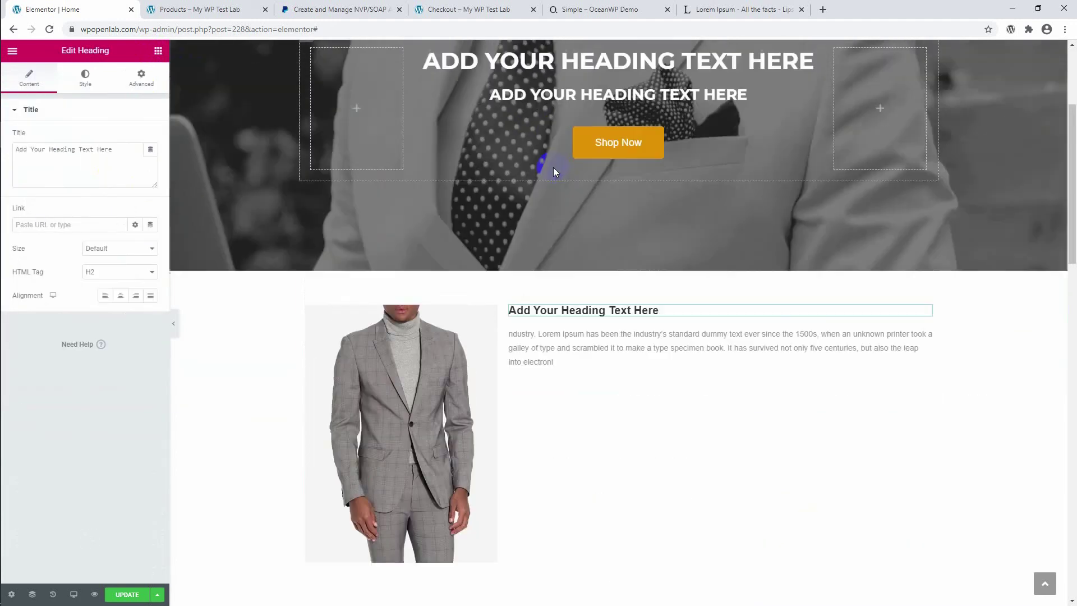
scroll(553, 167, "down", 3)
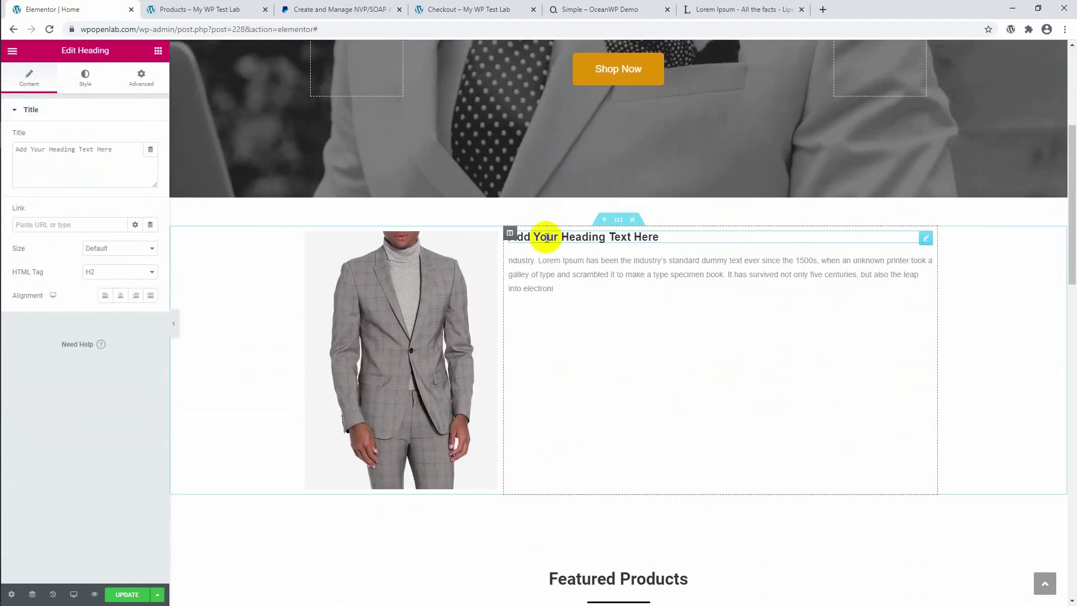
Change the new heading's title to "This is special product heading".
triple_click(86, 166)
type("This is a product heading")
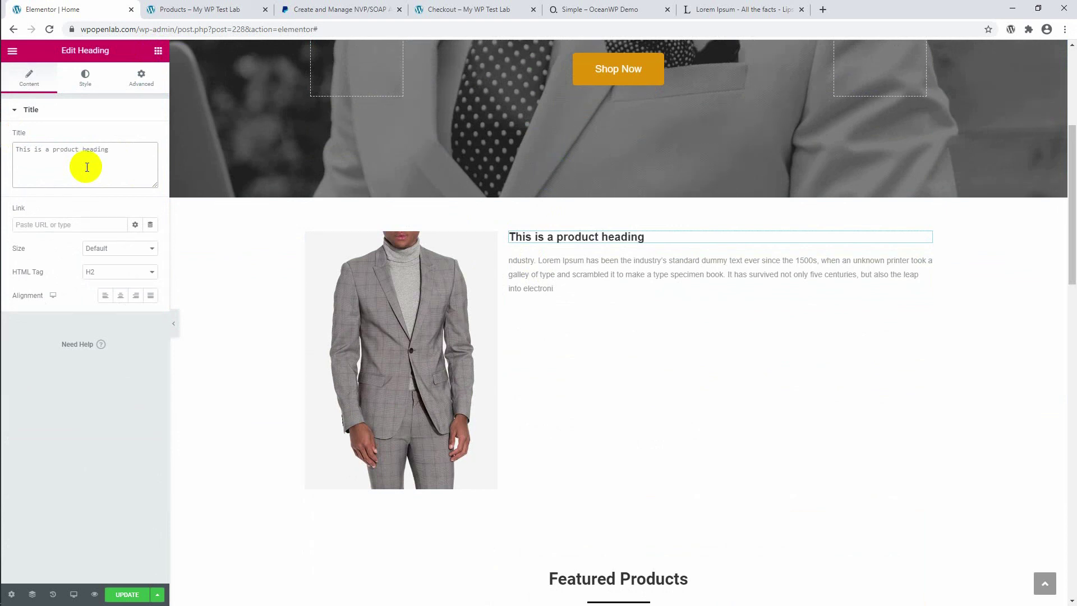
key("BackSpace")
key("BackSpace")
key("BackSpace")
key("BackSpace")
key("BackSpace")
key("BackSpace")
key("BackSpace")
key("BackSpace")
key("BackSpace")
key("BackSpace")
key("BackSpace")
key("BackSpace")
key("BackSpace")
key("BackSpace")
key("BackSpace")
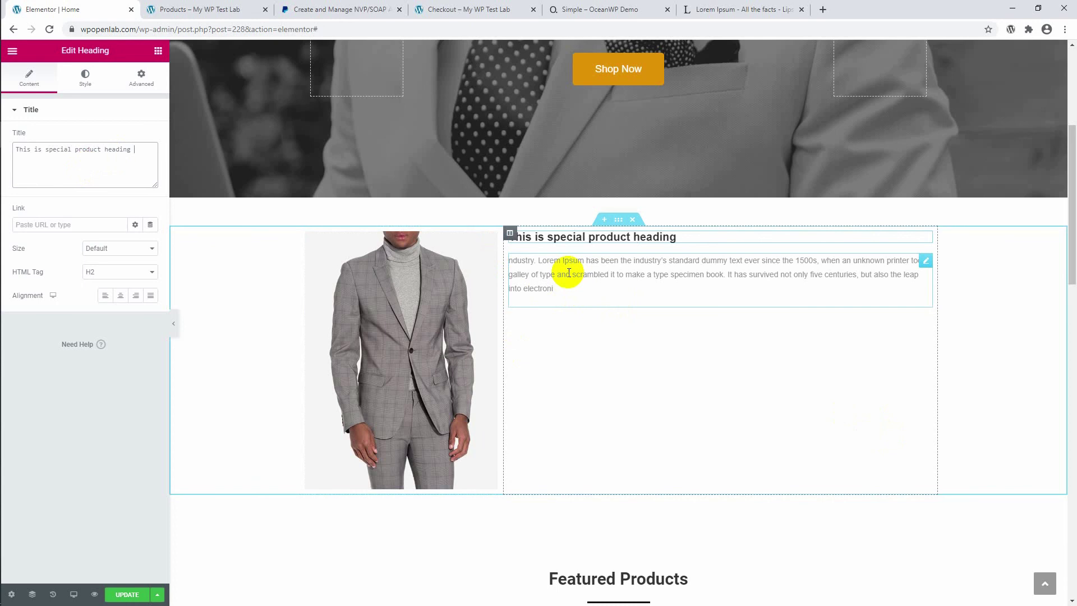
Set the padding of the column holding the heading and text to 40 px on all sides.
left_click(510, 233)
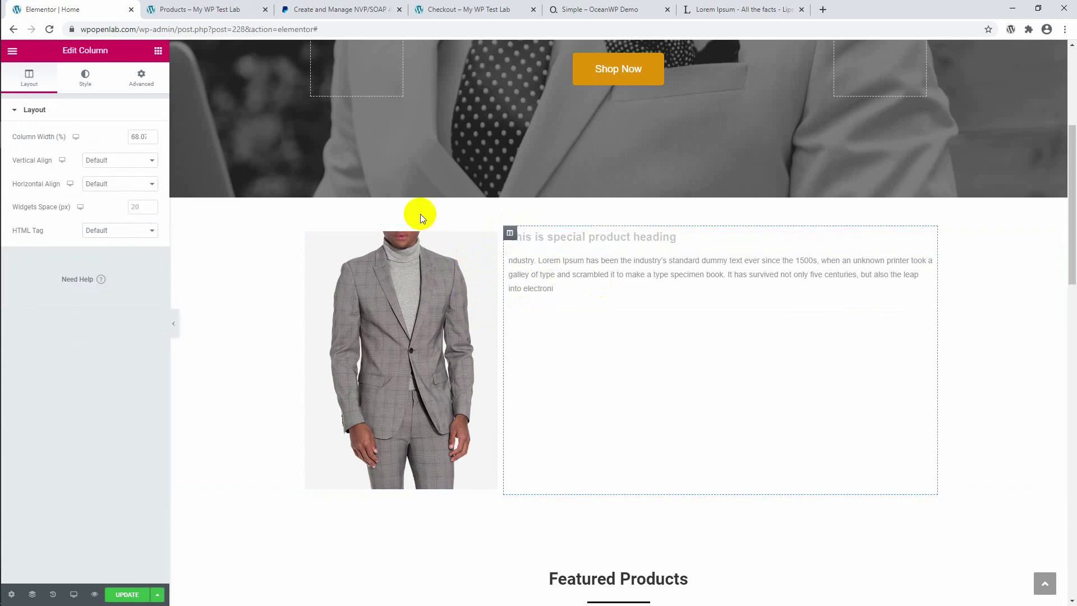
left_click(144, 84)
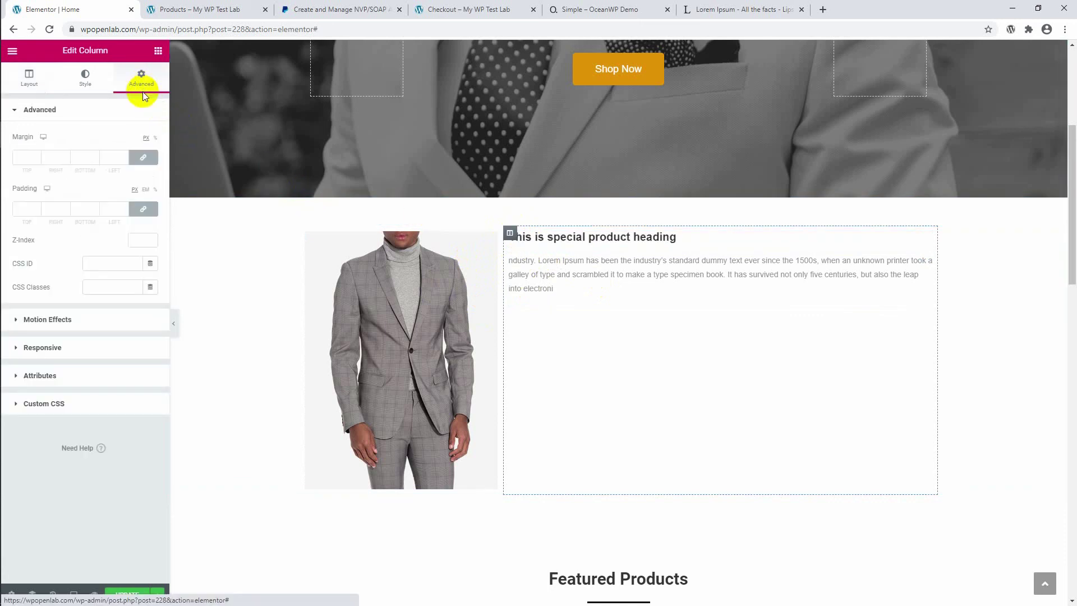
left_click(37, 208)
type("25")
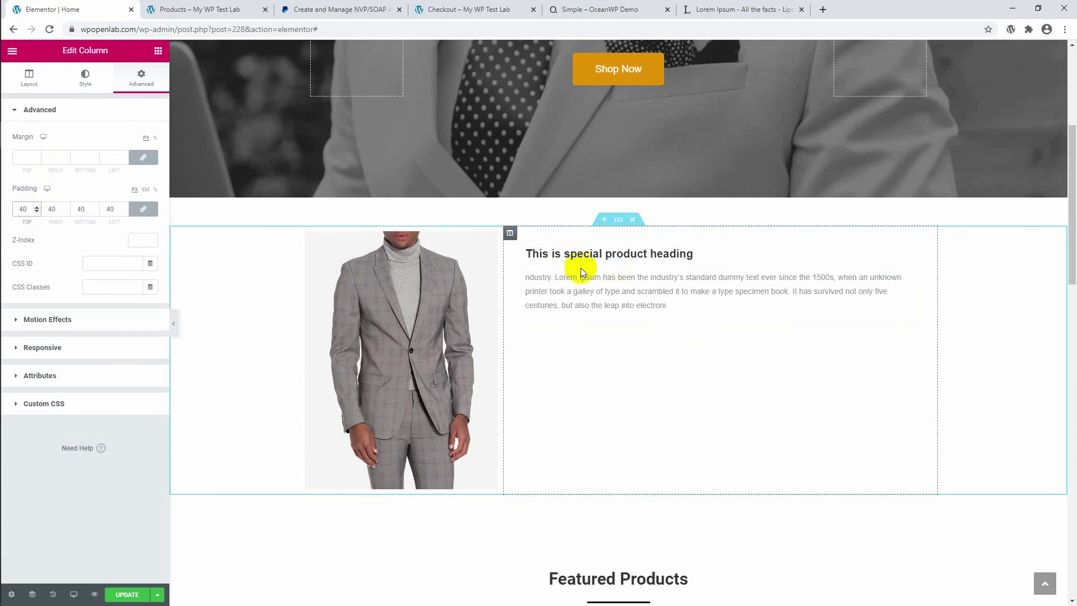
Set the product heading's typography to 25 px in the Arial font family.
left_click(570, 257)
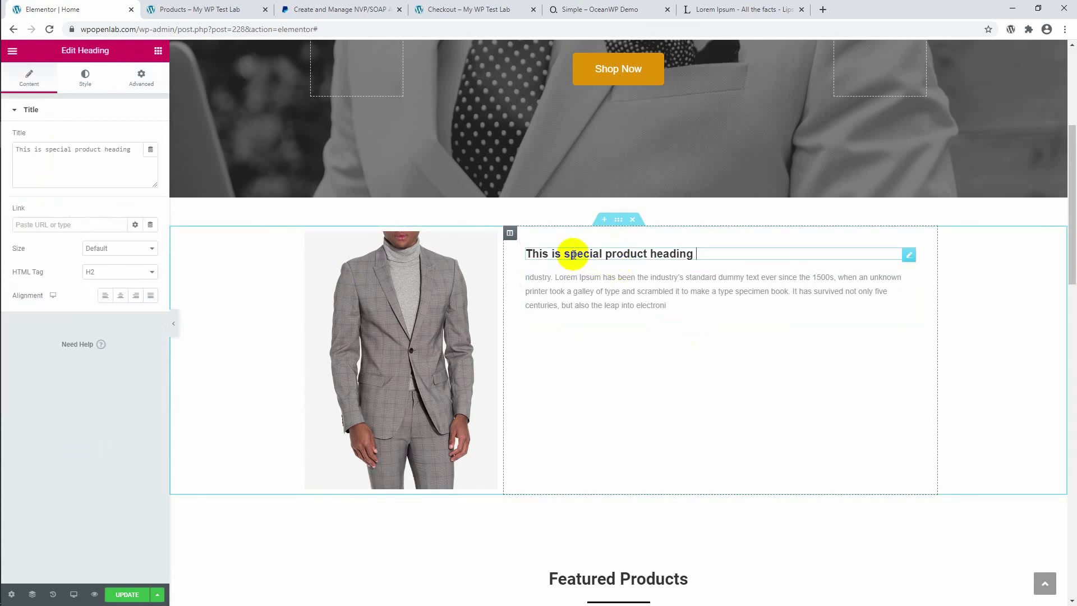
left_click(588, 293)
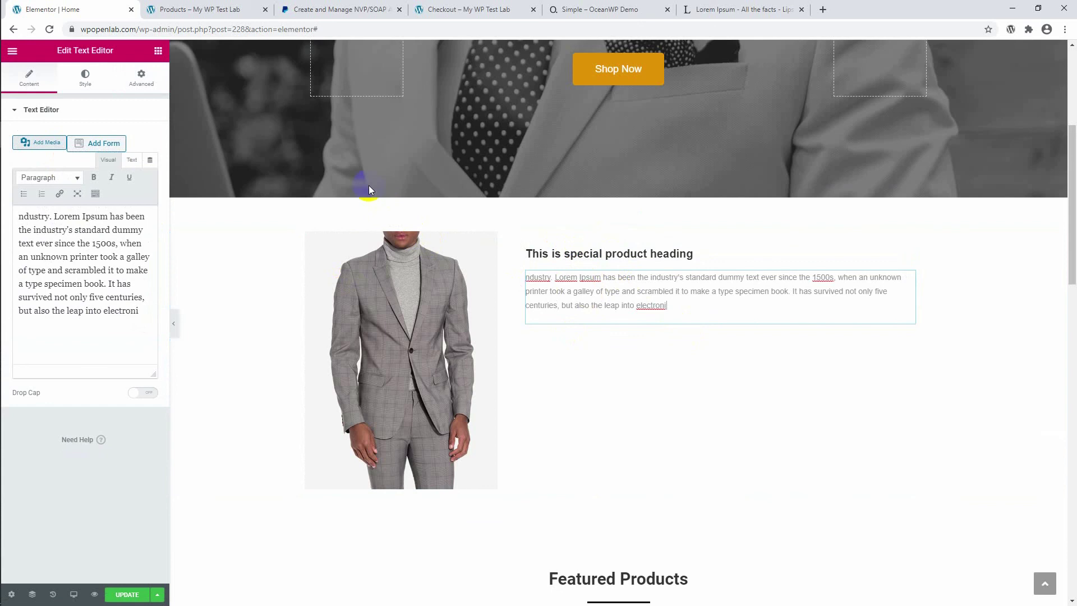
left_click(86, 84)
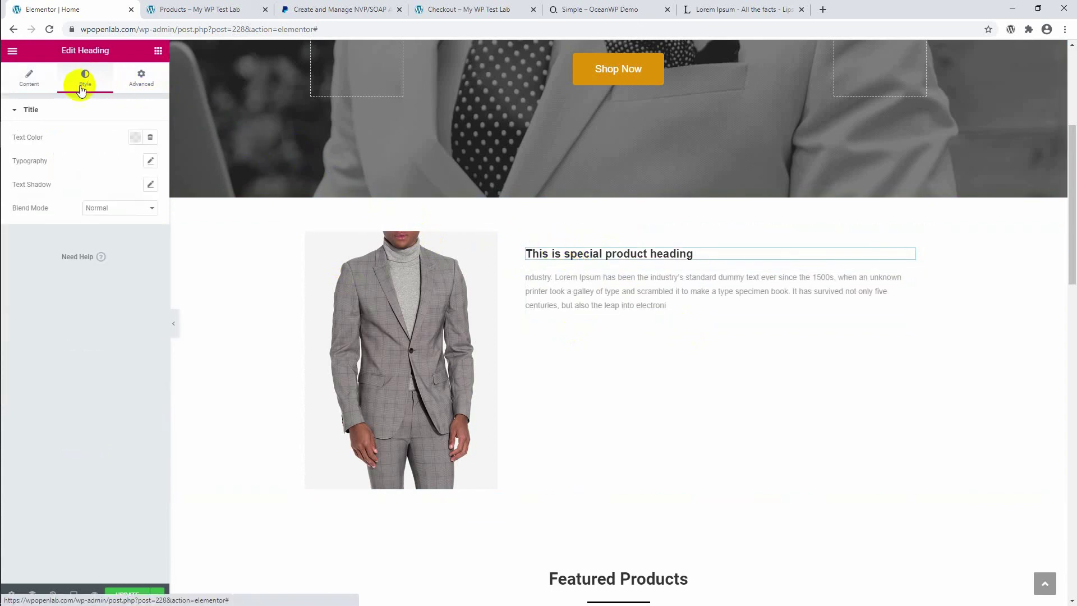
left_click(150, 161)
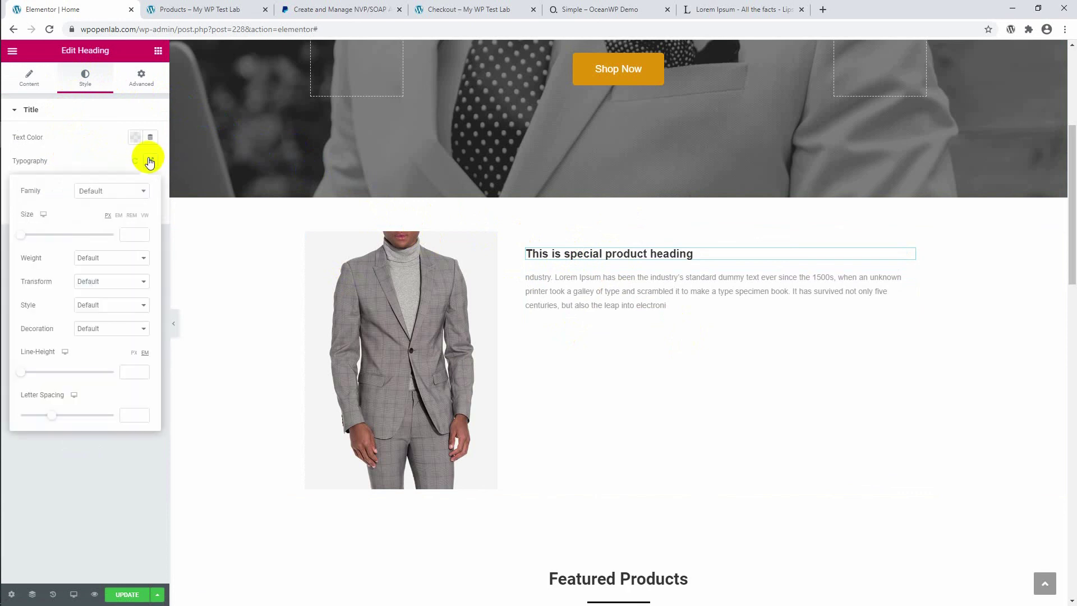
left_click(135, 236)
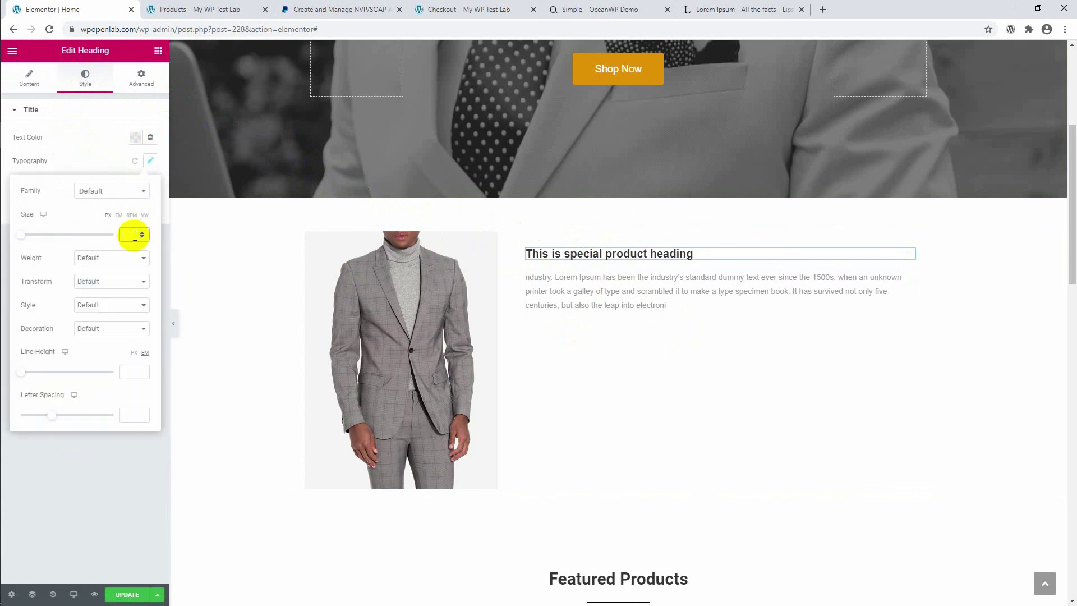
type("25")
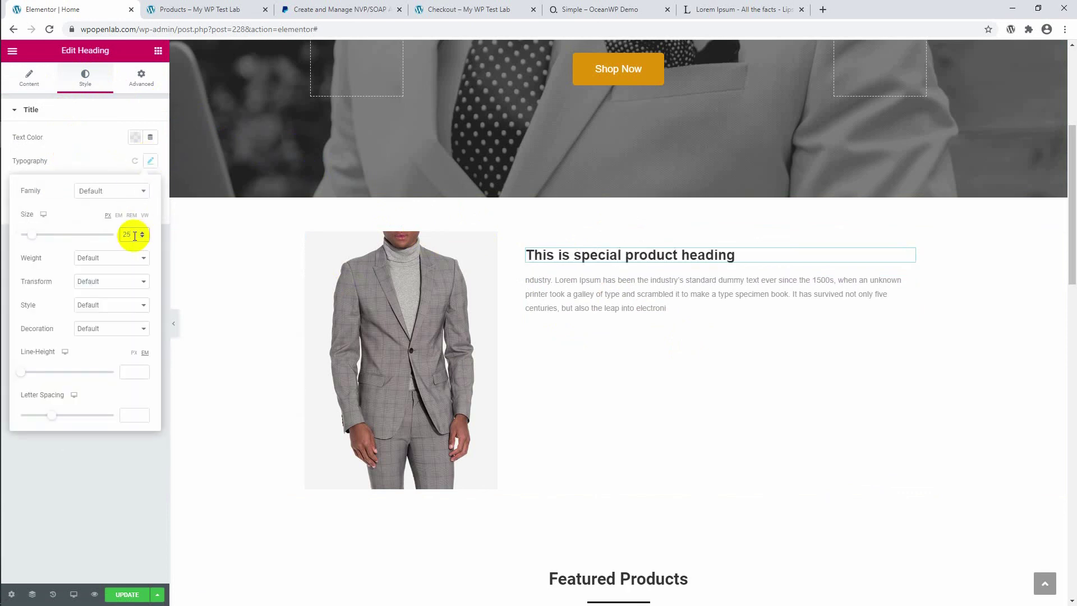
left_click(112, 193)
left_click(115, 252)
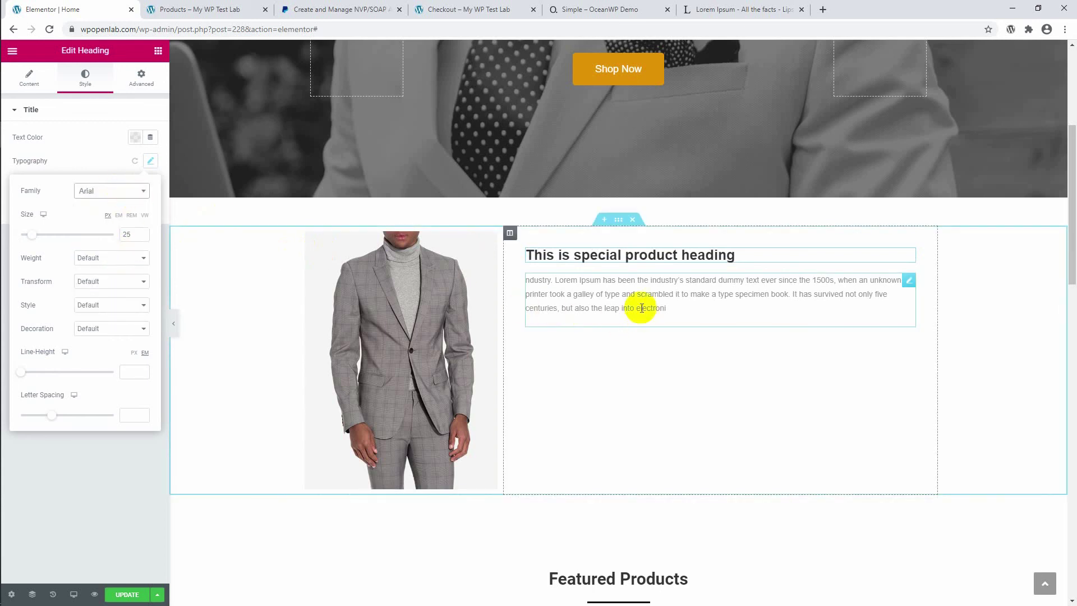
Set the lorem ipsum text's typography to the Tahoma font family at 18 px.
left_click(550, 308)
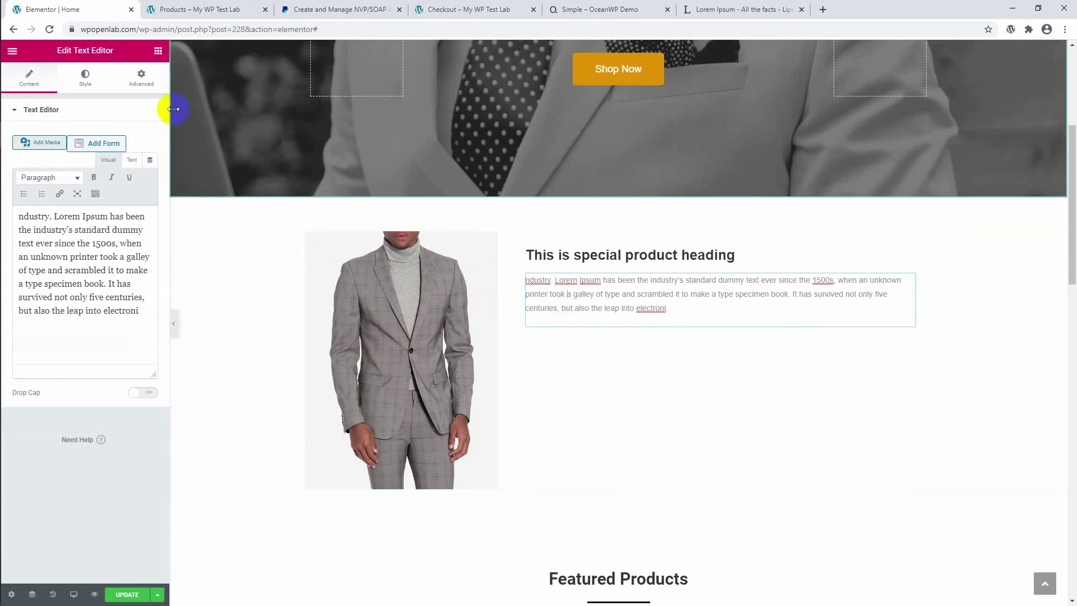
left_click(96, 82)
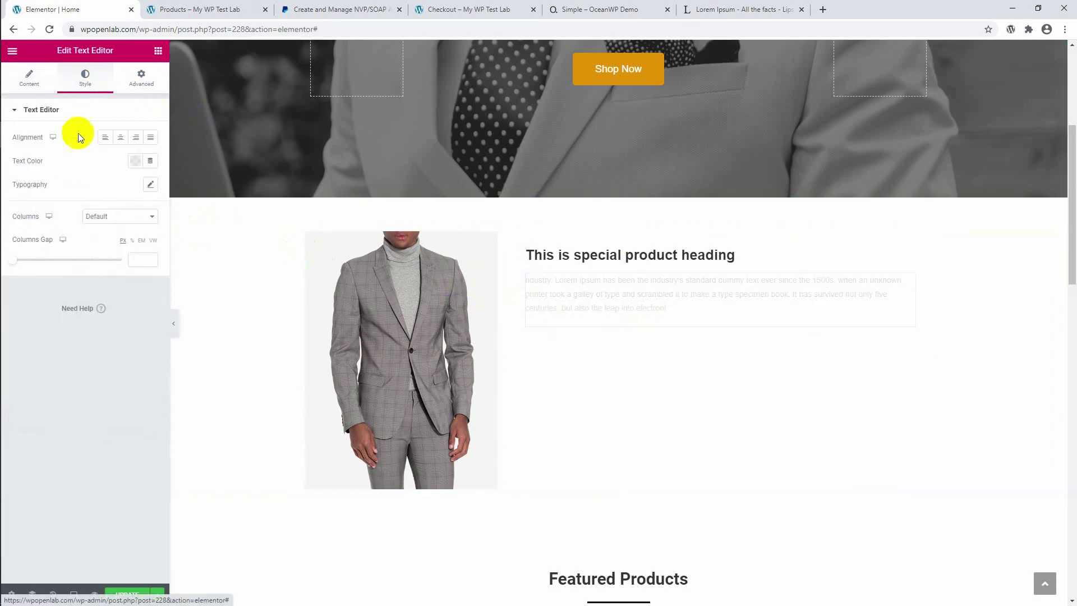
left_click(149, 188)
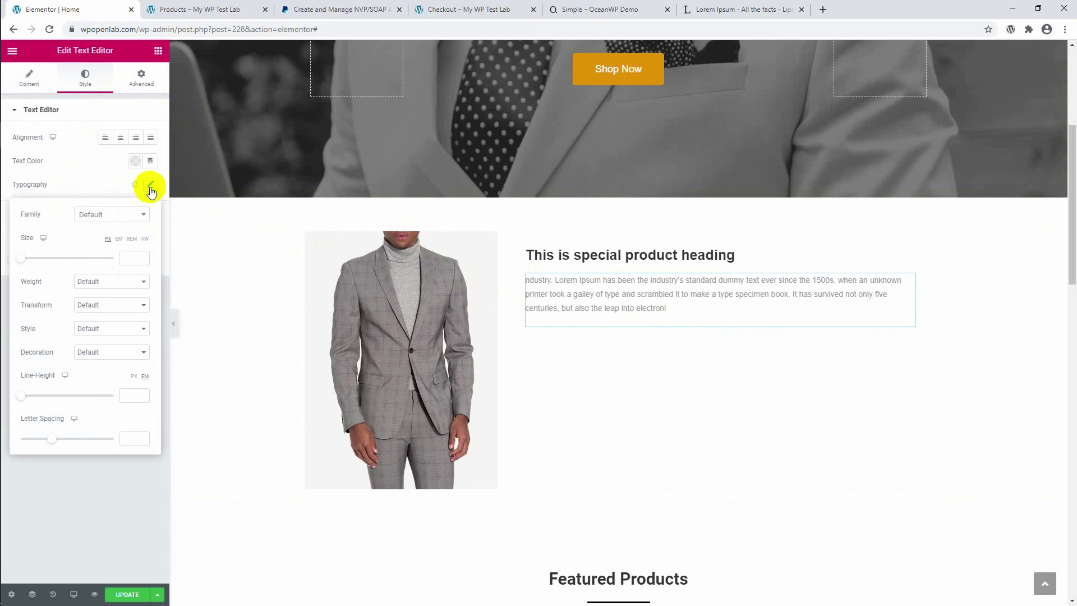
left_click(115, 217)
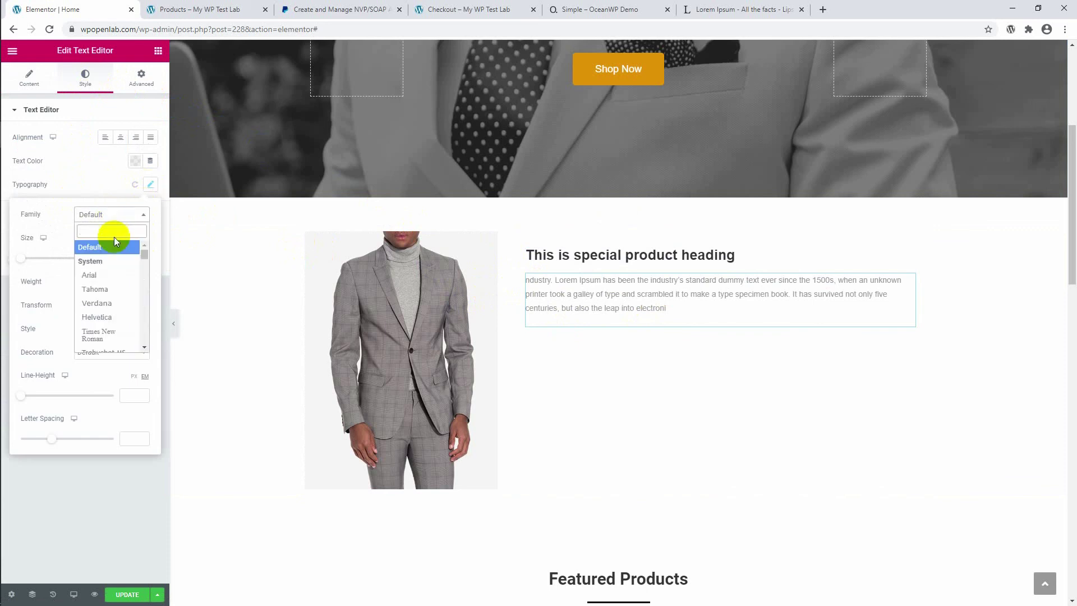
left_click(114, 290)
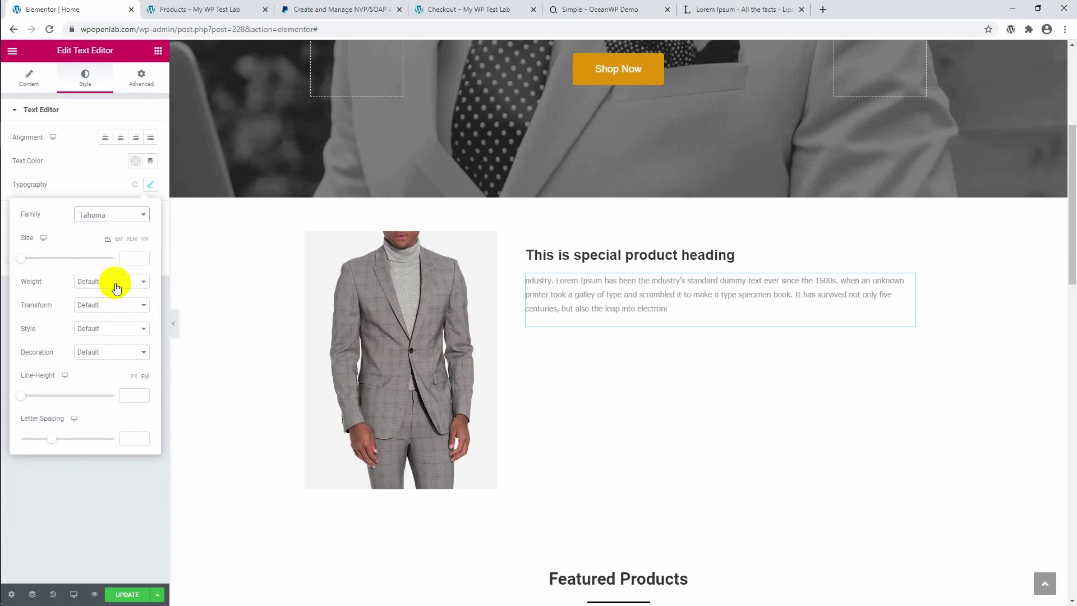
left_click(127, 256)
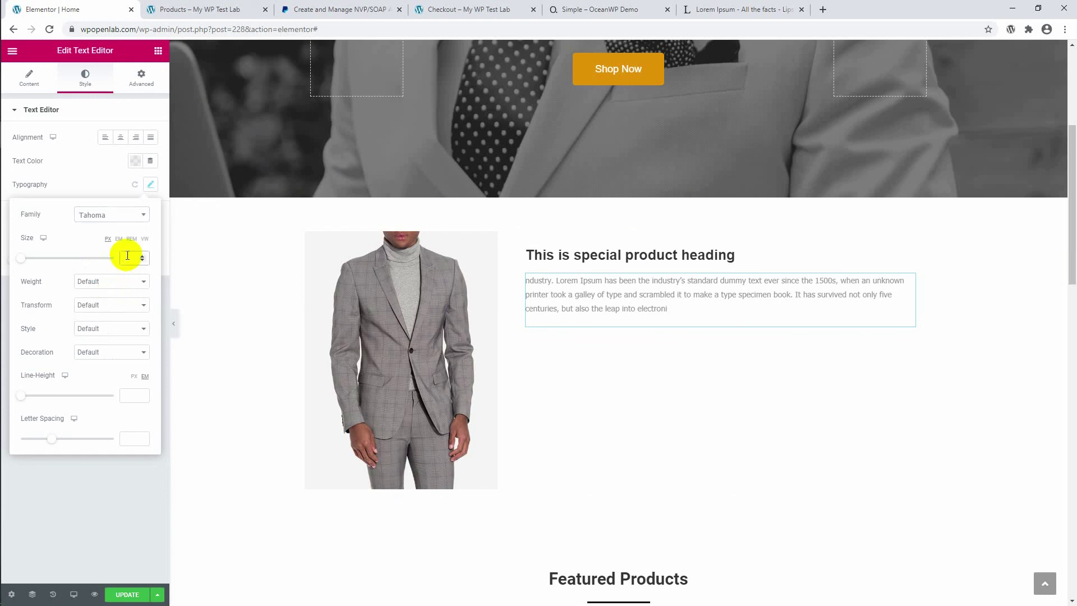
type("2")
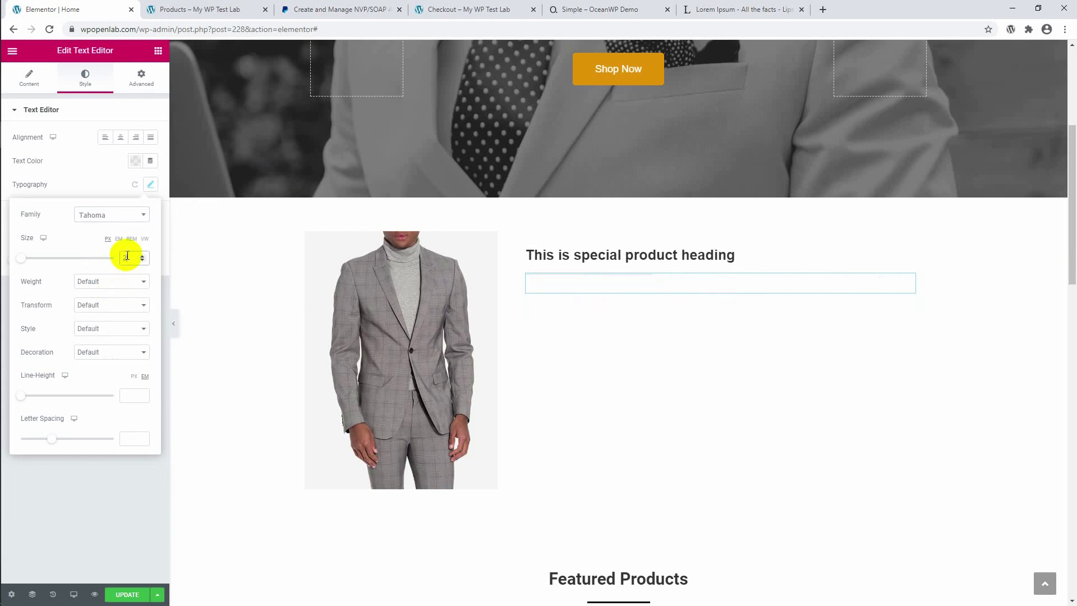
key("BackSpace")
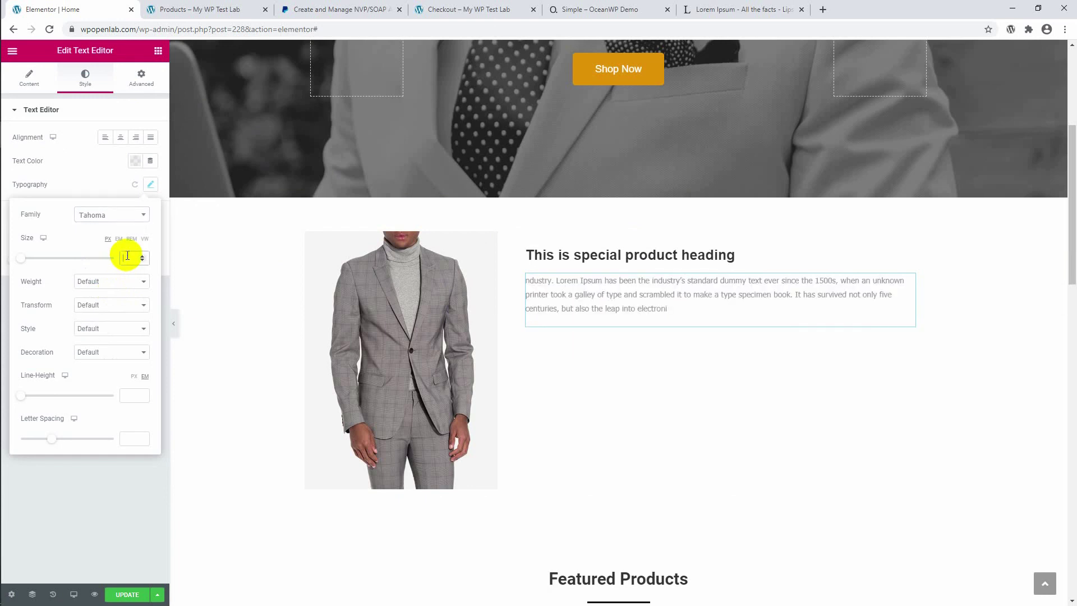
type("18")
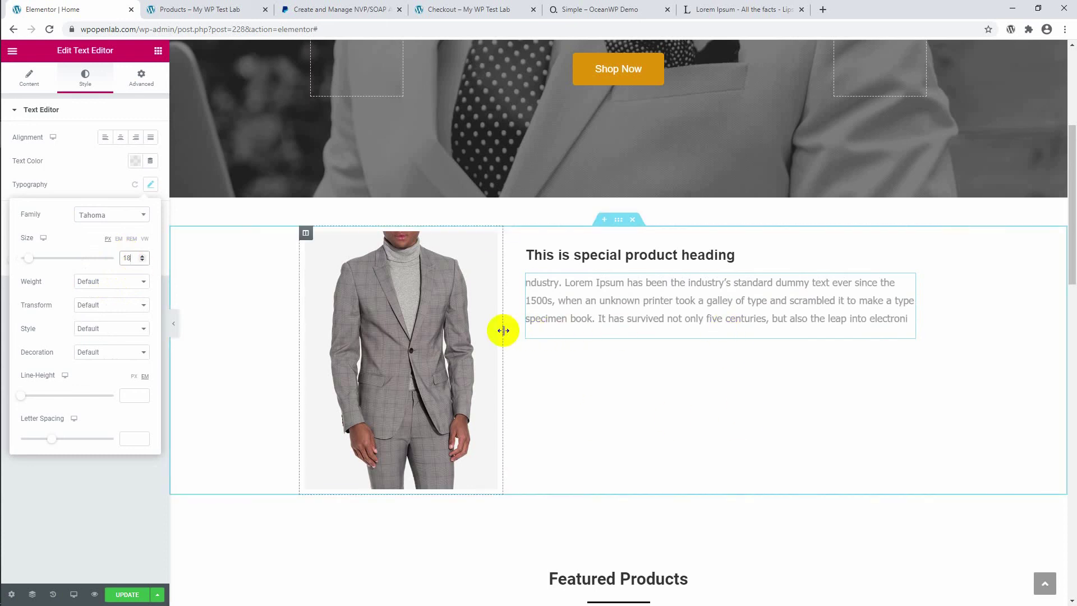
Widen the suit image's column, leaving about 62% for the text column, and set the text column's vertical alignment to Middle.
left_click_drag(504, 331, 538, 331)
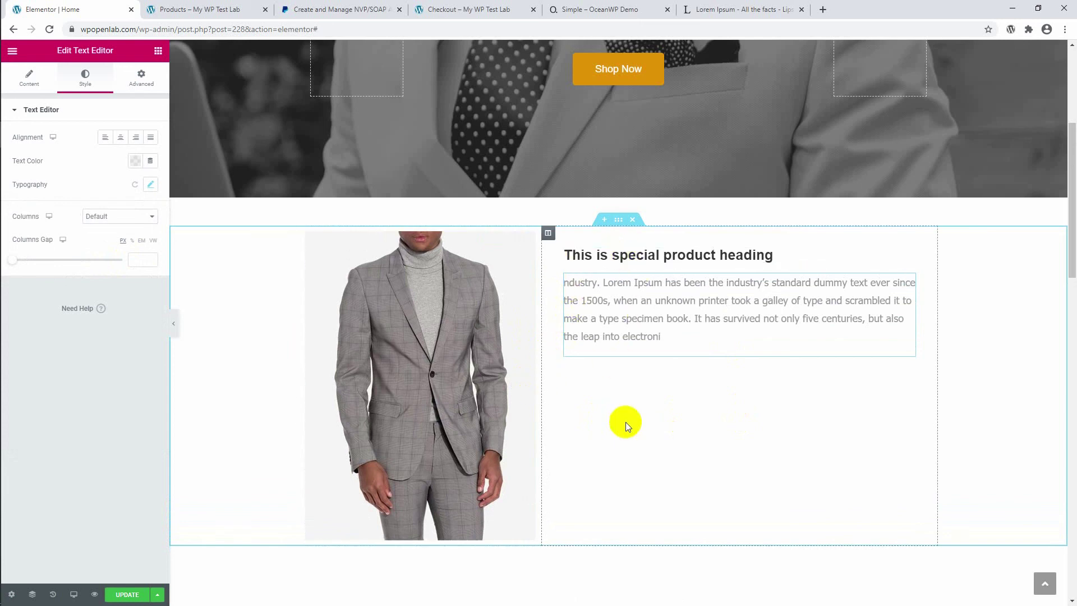
left_click(548, 233)
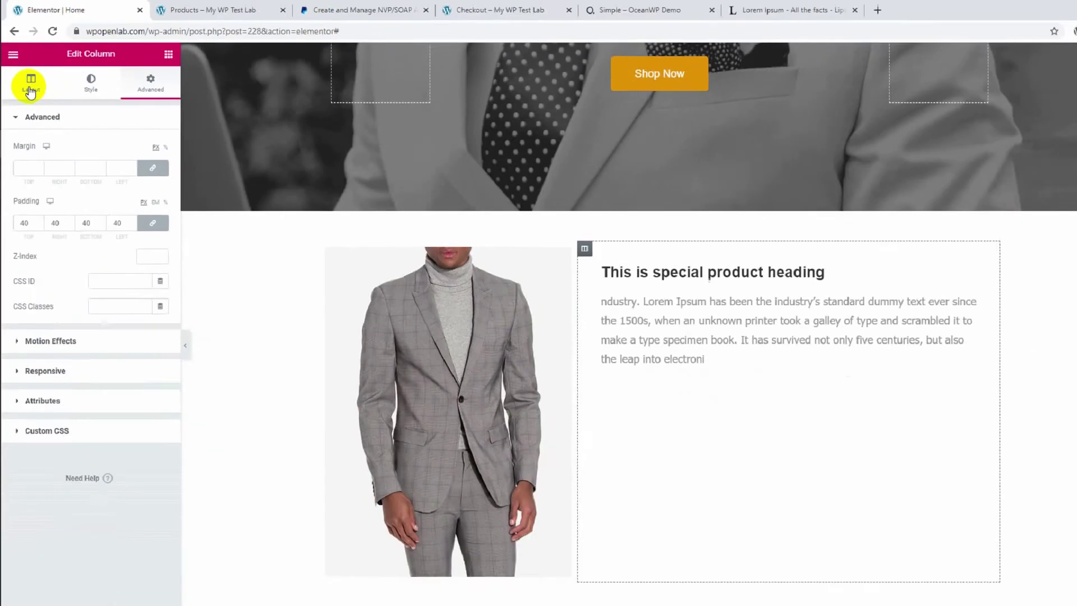
left_click(29, 81)
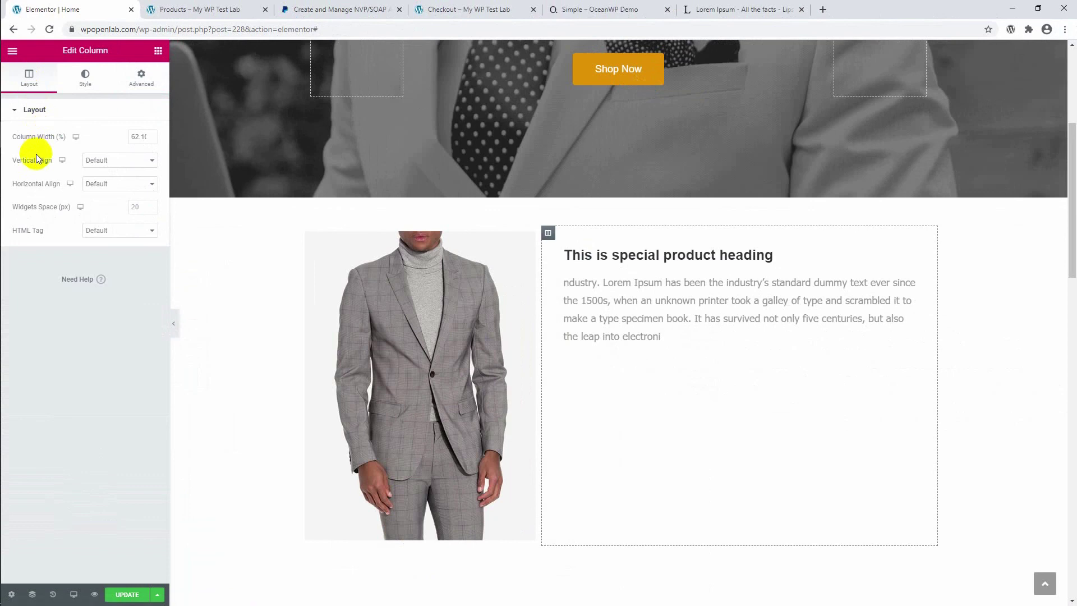
left_click(107, 161)
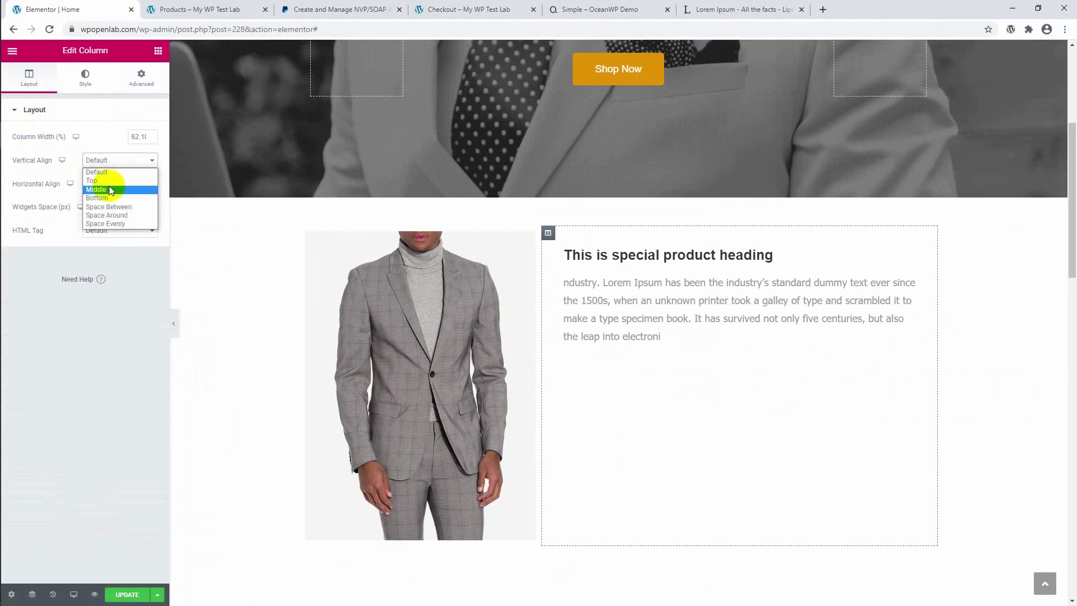
left_click(108, 189)
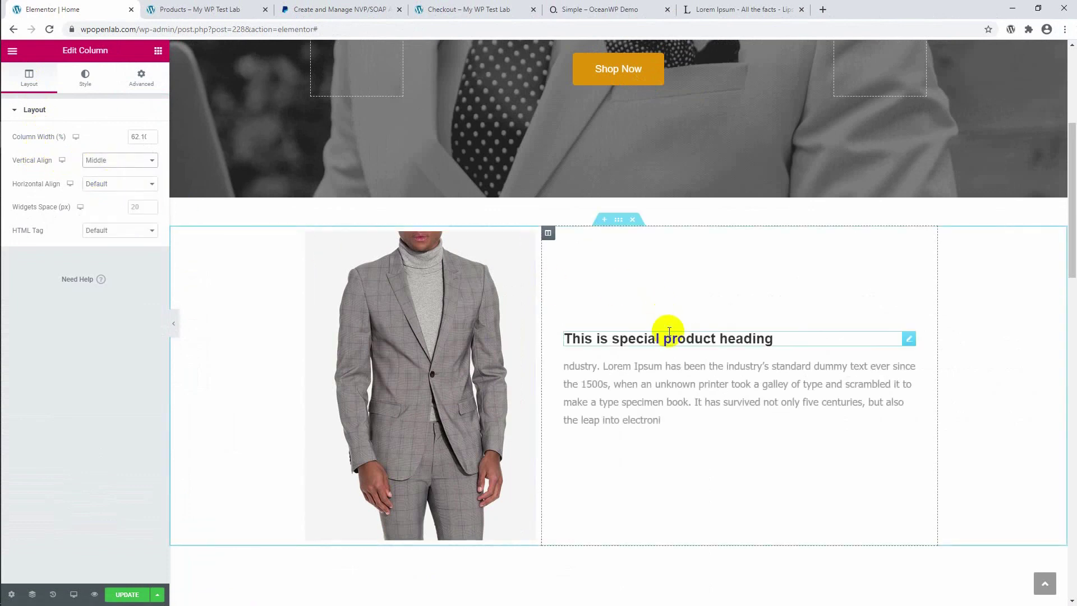
Give the suit image's column a box shadow with a blur of 34 and a spread of 12.
scroll(667, 336, "down", 2)
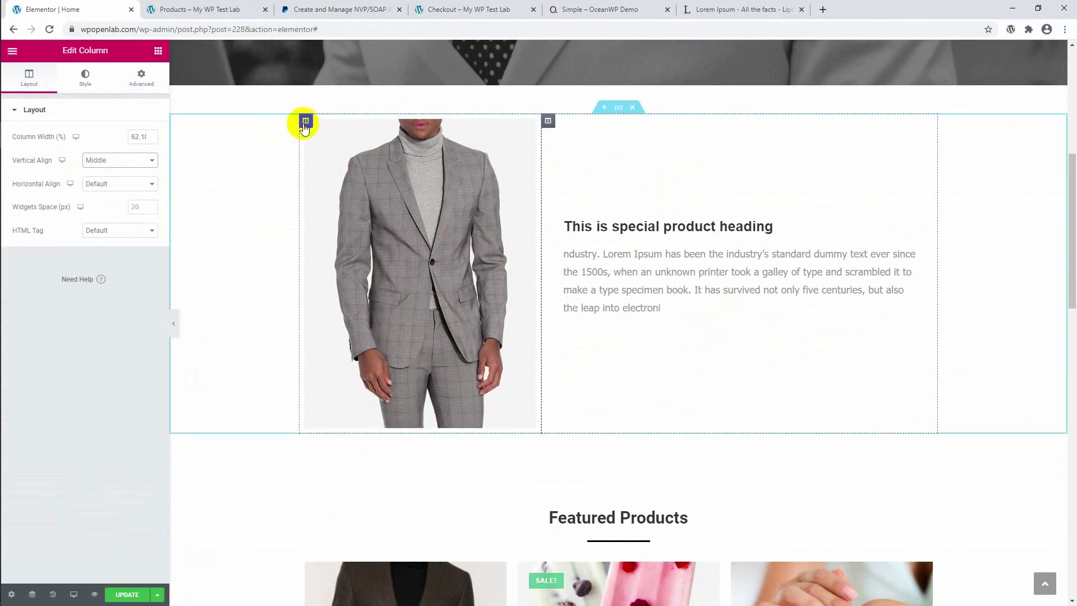
scroll(627, 130, "down", 2)
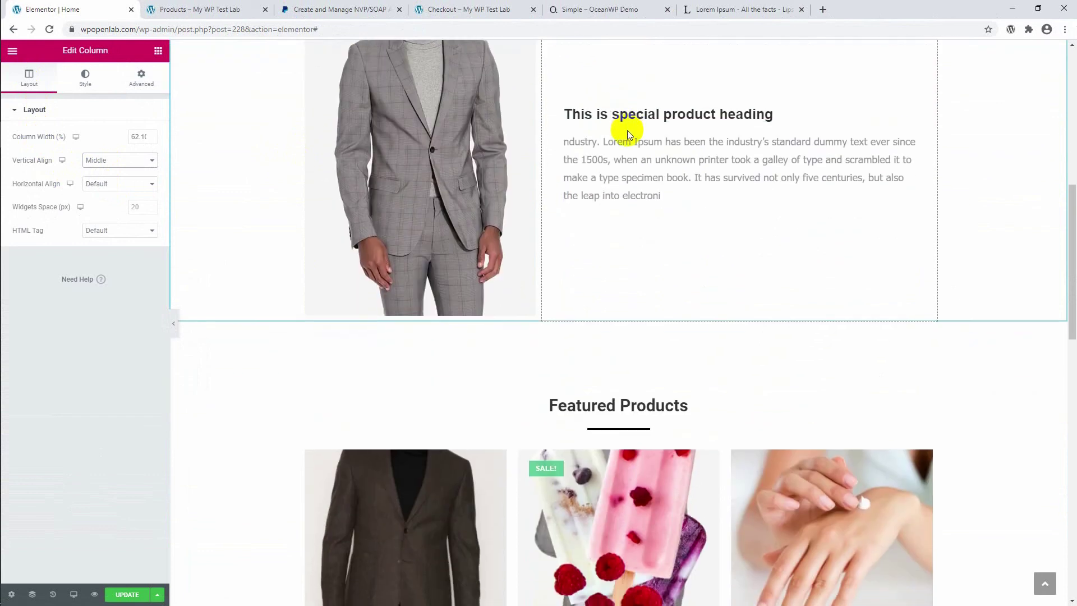
scroll(628, 131, "up", 3)
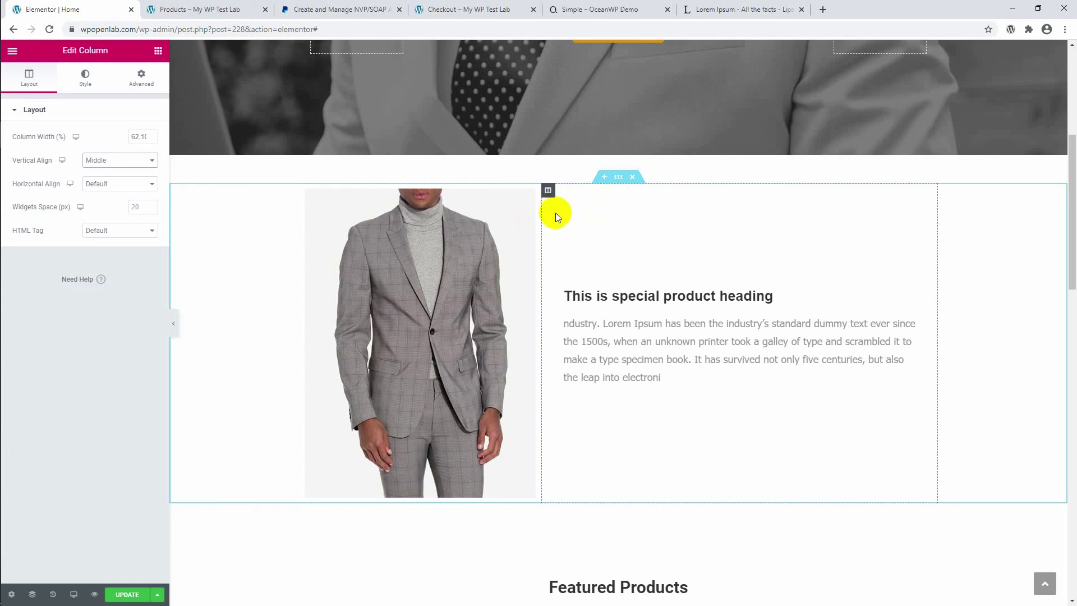
left_click(306, 192)
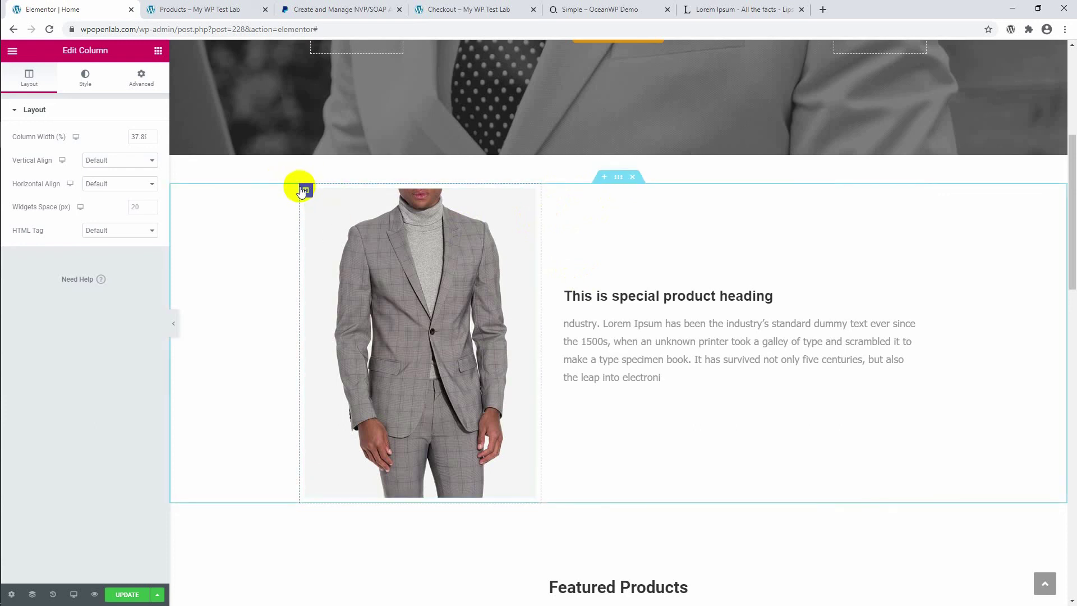
left_click(85, 77)
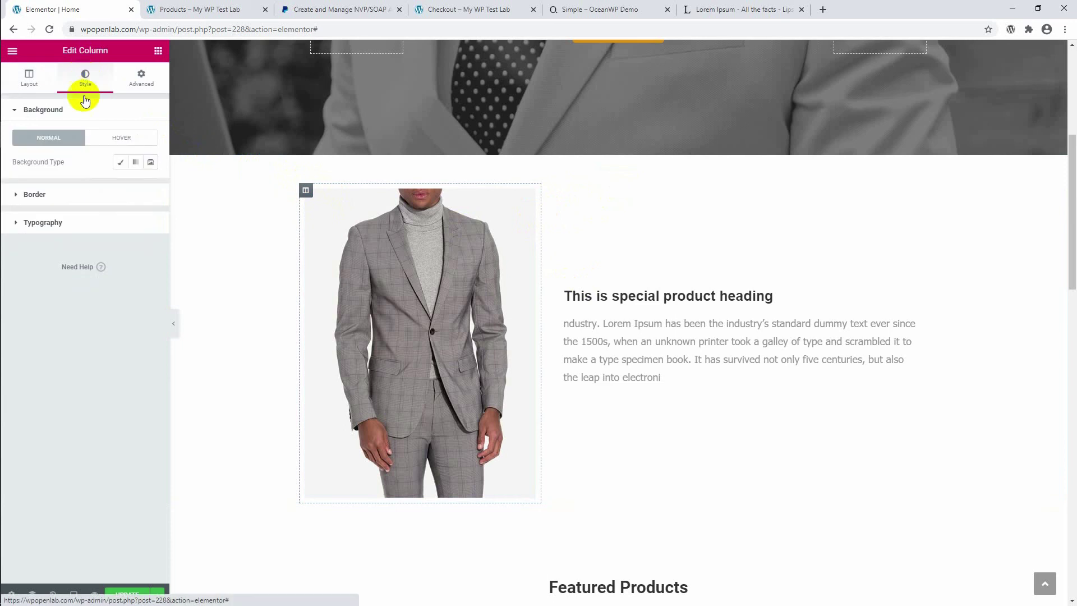
left_click(94, 199)
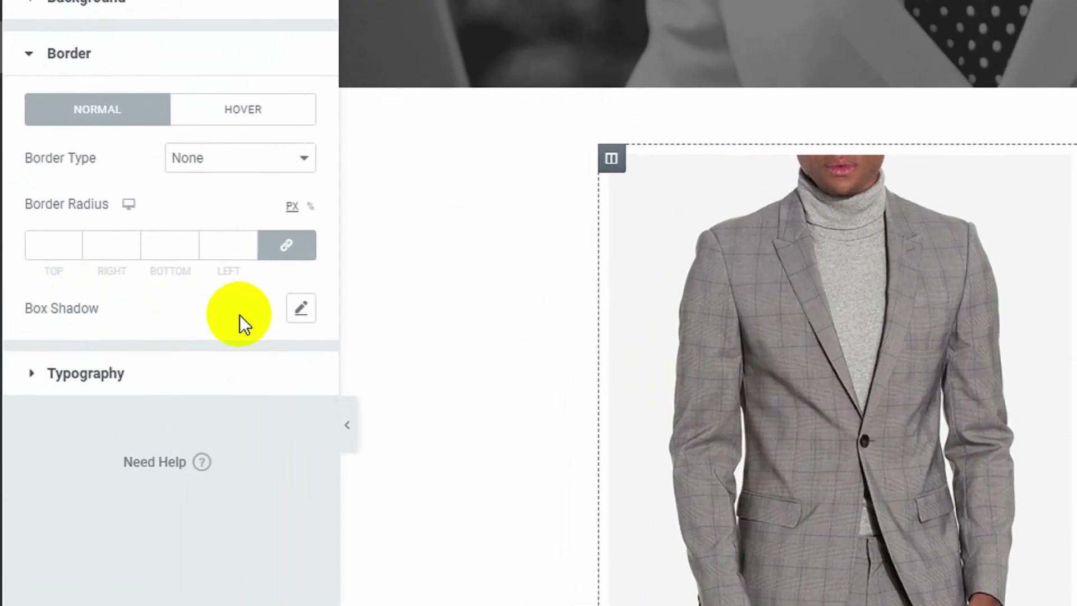
left_click(303, 319)
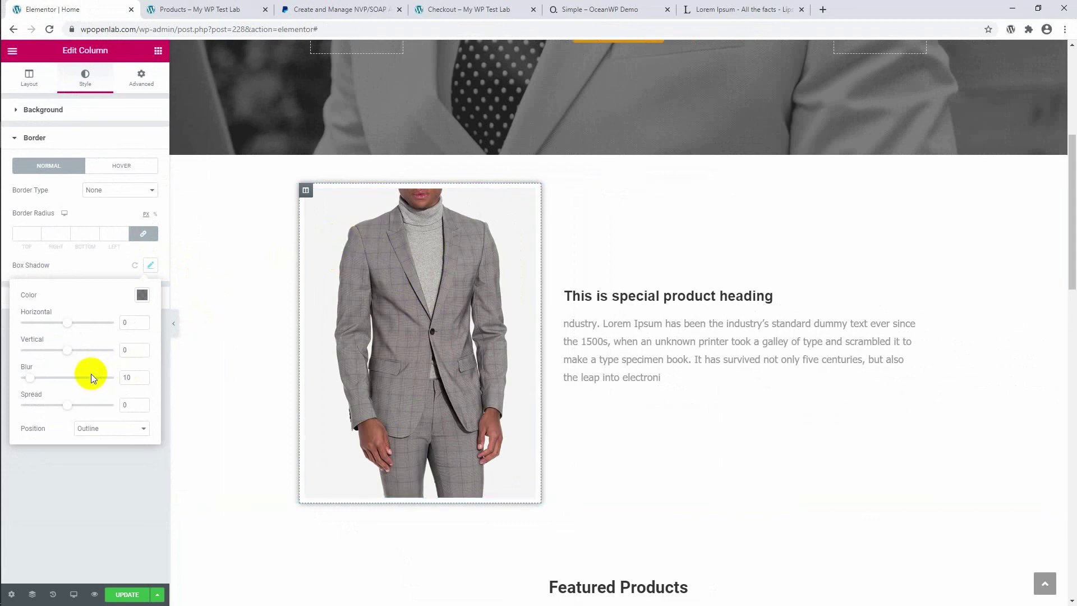
left_click(73, 404)
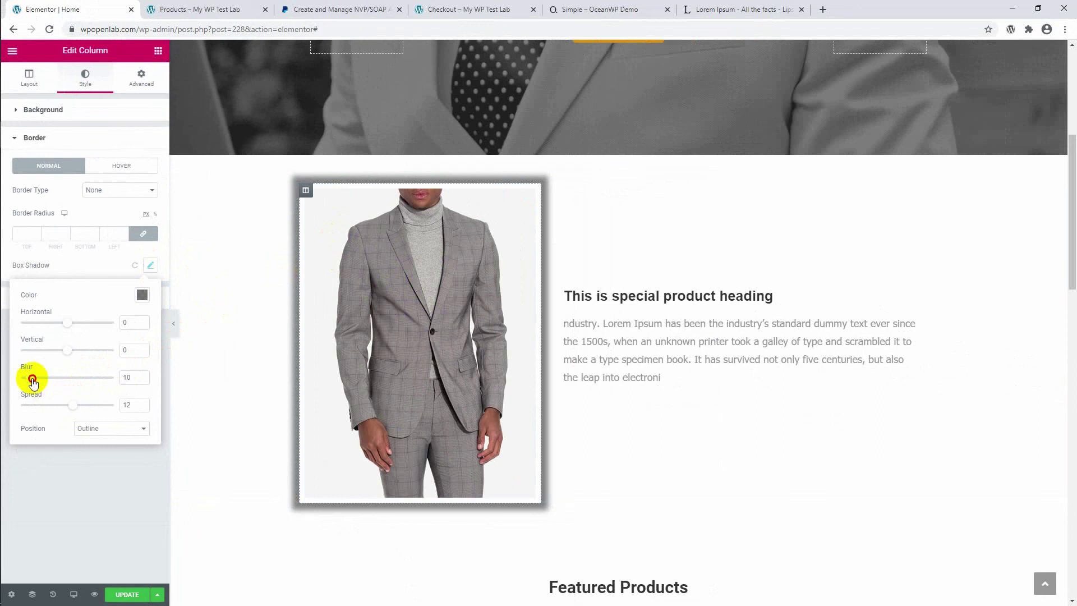
left_click_drag(31, 378, 55, 380)
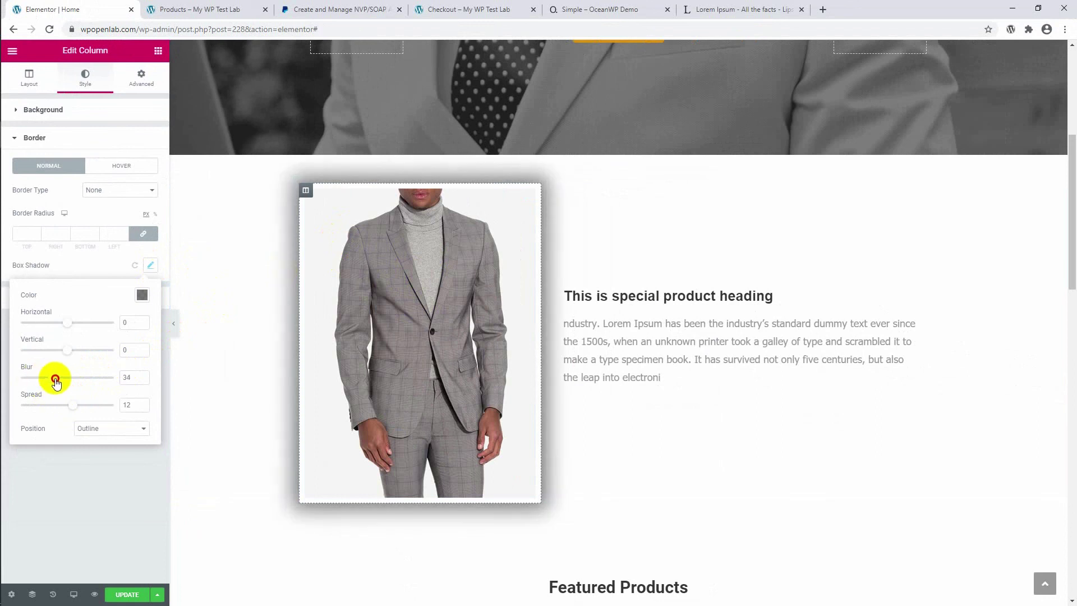
left_click(251, 338)
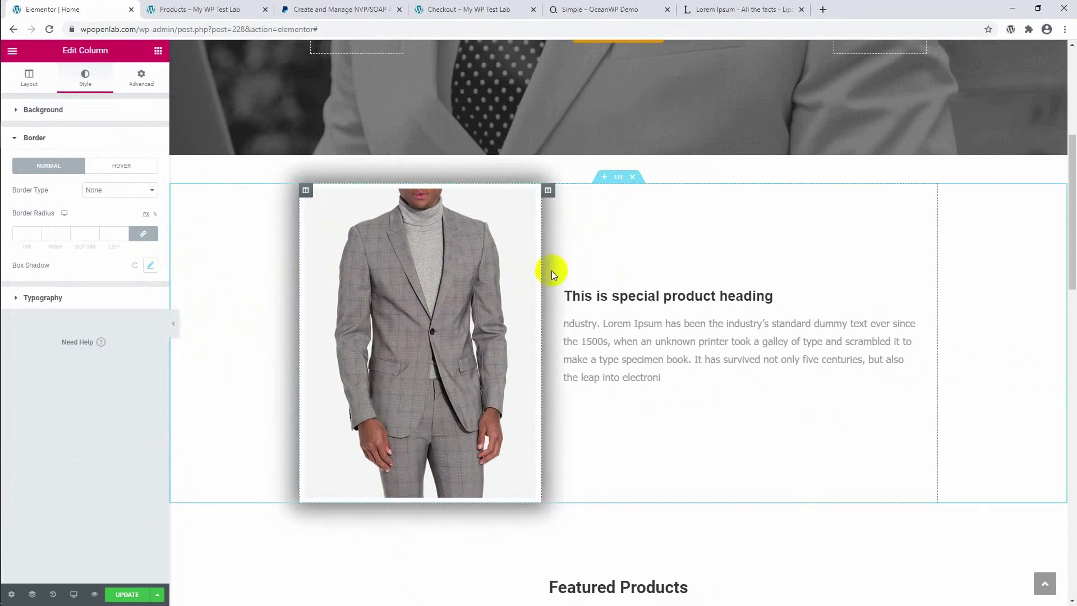
Set the suit image's entrance animation to Fade In Left.
scroll(564, 318, "down", 2)
scroll(563, 318, "up", 1)
scroll(564, 318, "up", 1)
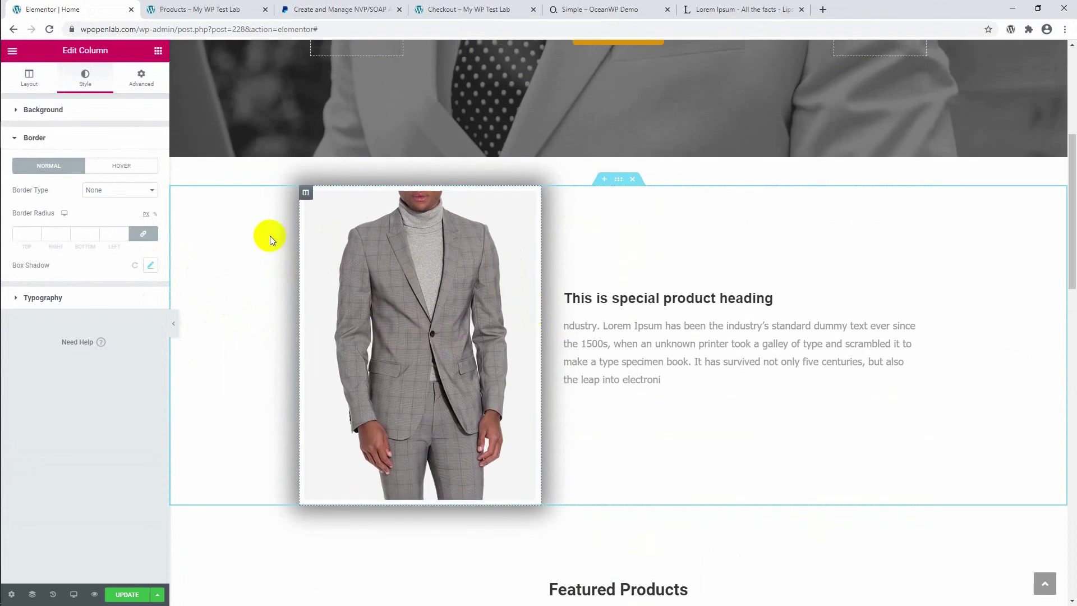
scroll(250, 233, "down", 2)
scroll(351, 264, "up", 1)
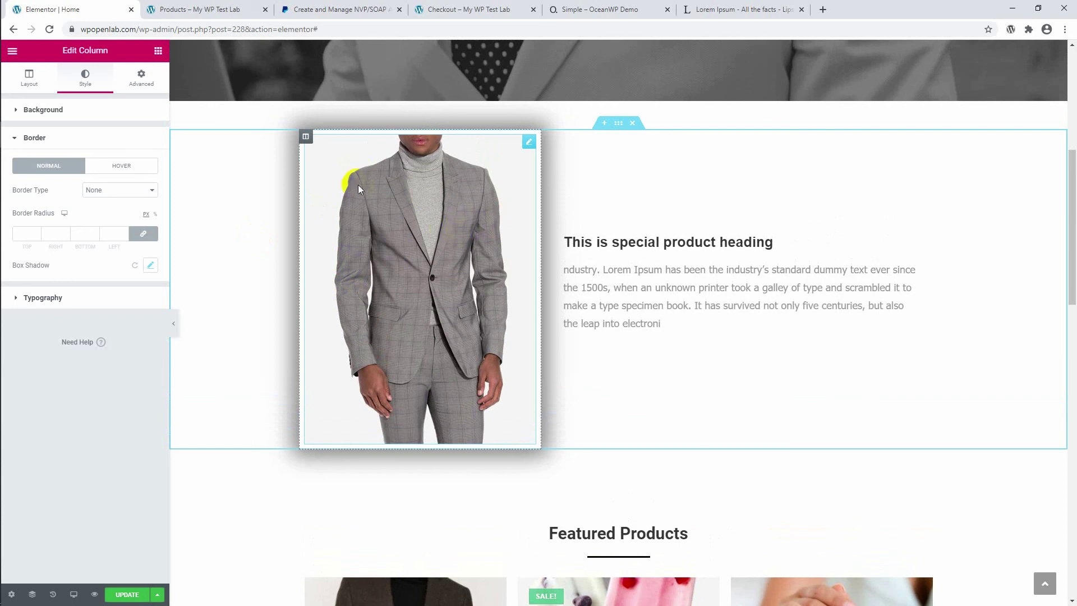
left_click(530, 144)
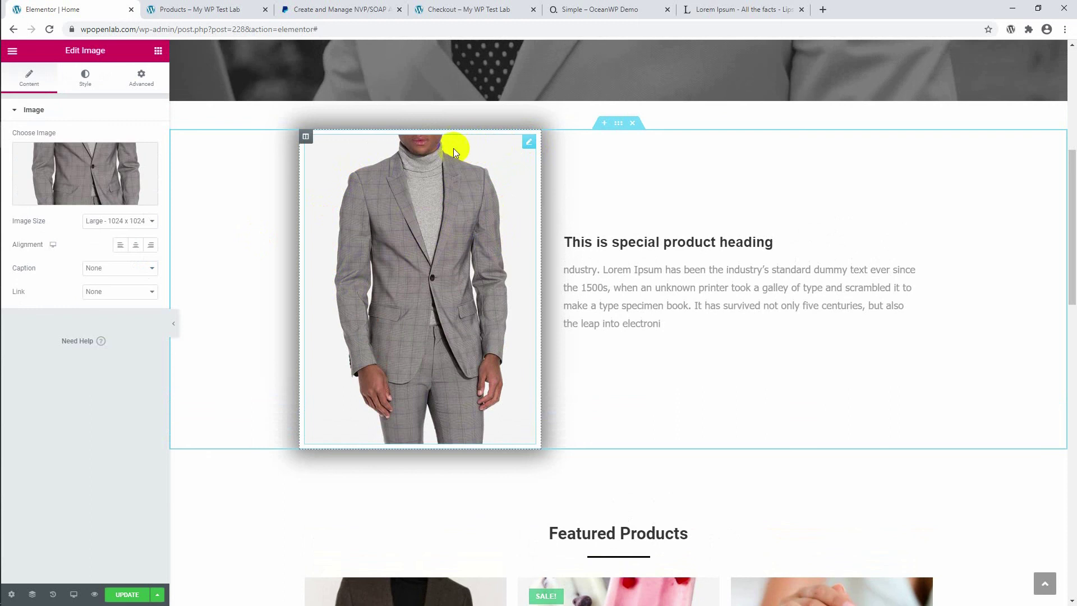
left_click(139, 87)
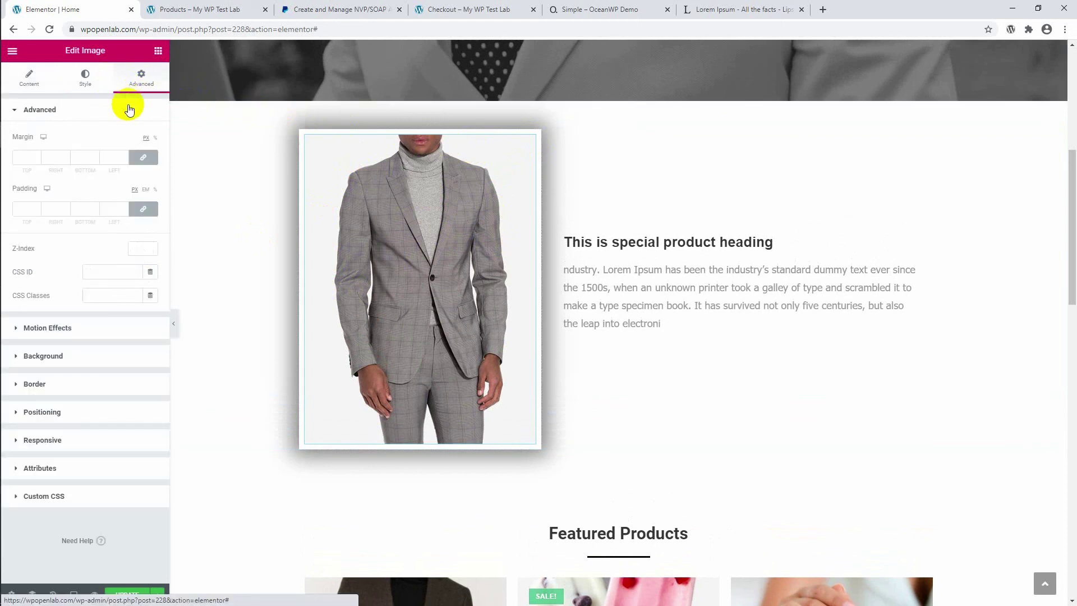
left_click(68, 328)
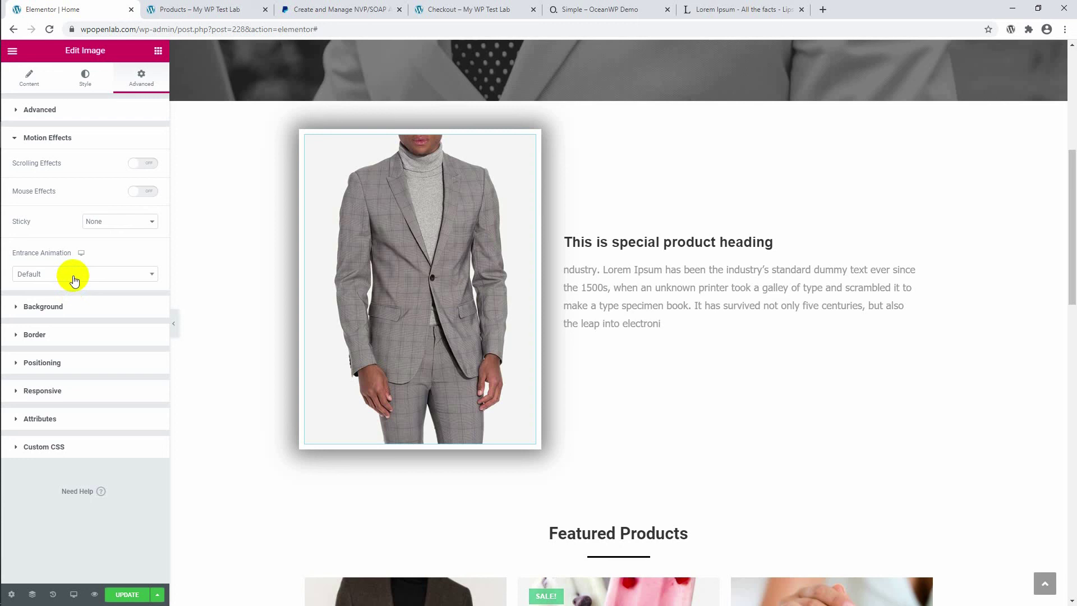
left_click(94, 275)
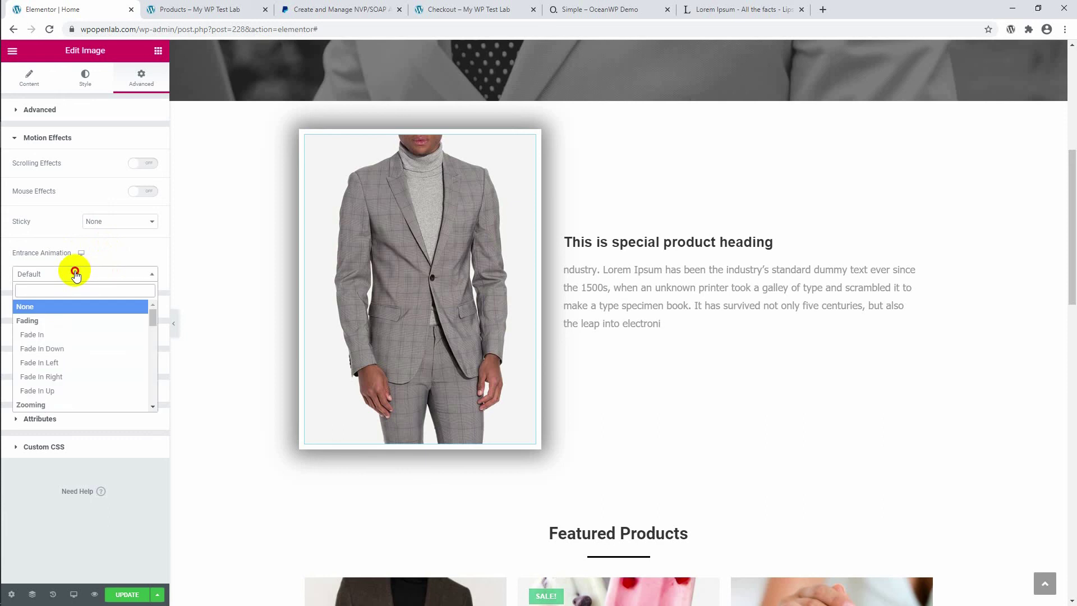
left_click(92, 364)
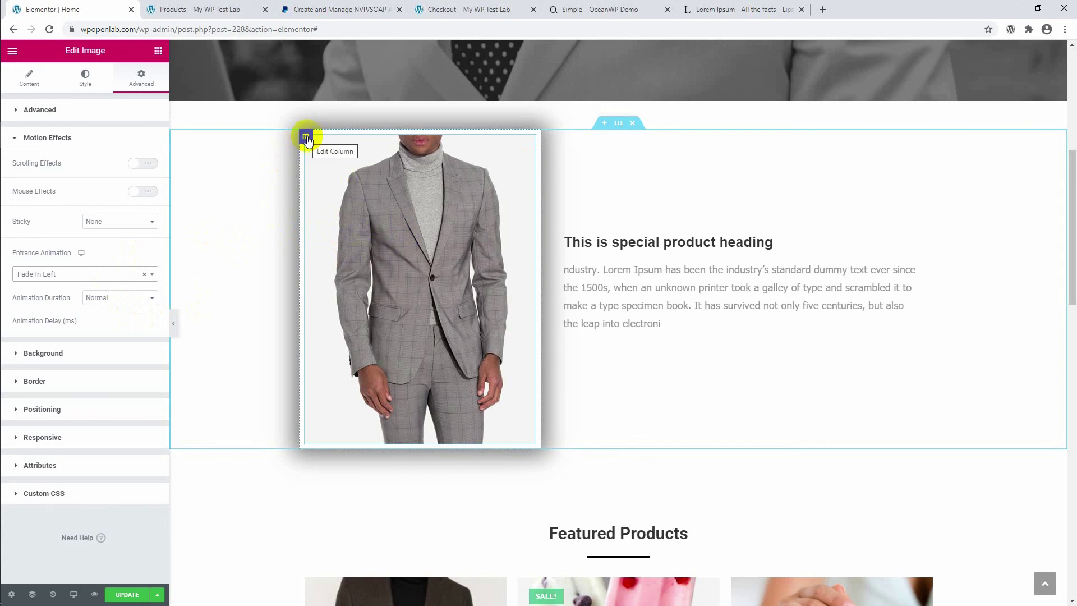
Reset the column's box shadow and give the suit image itself a box shadow with a blur of 53 and a spread of 29.
left_click(306, 136)
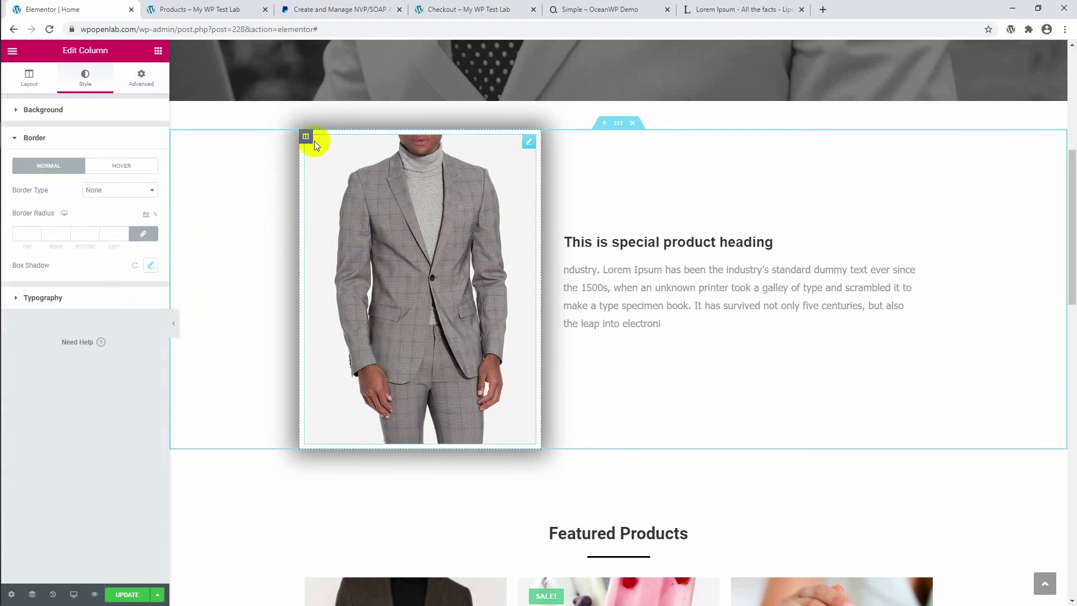
left_click(134, 265)
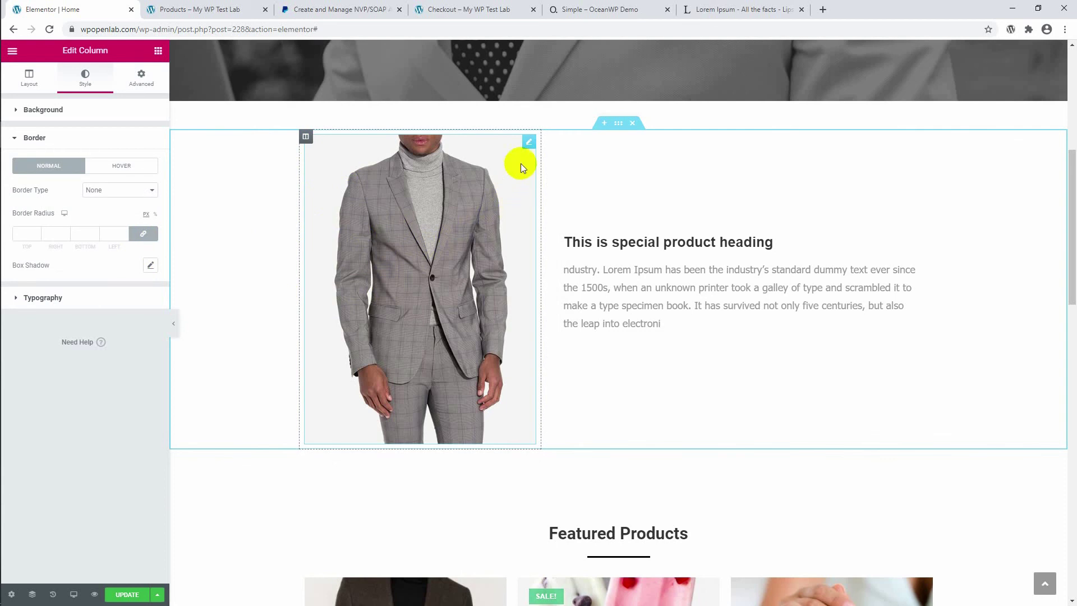
left_click(531, 143)
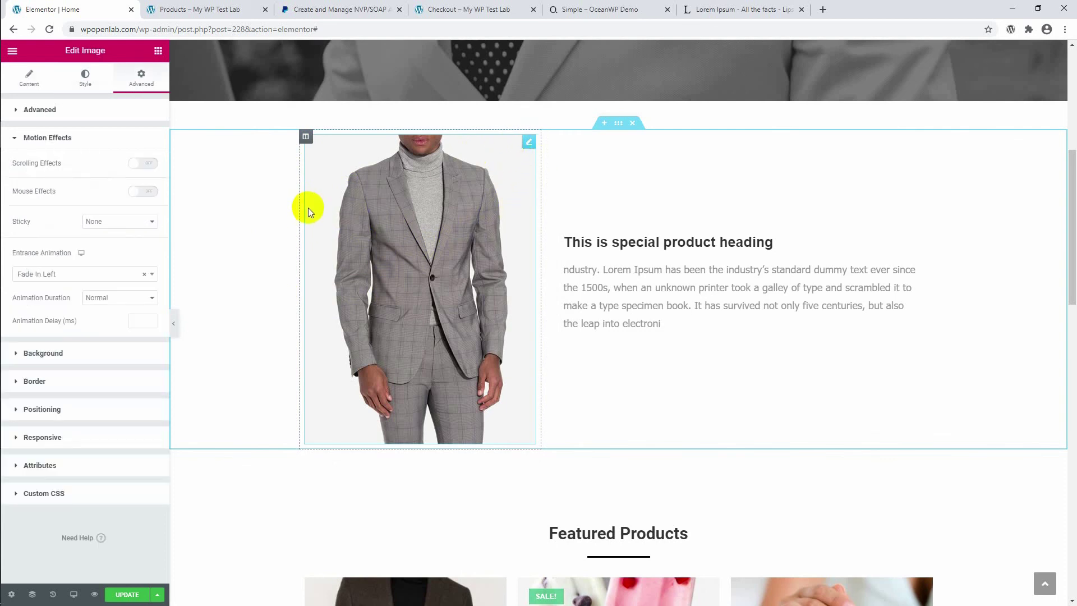
left_click(112, 383)
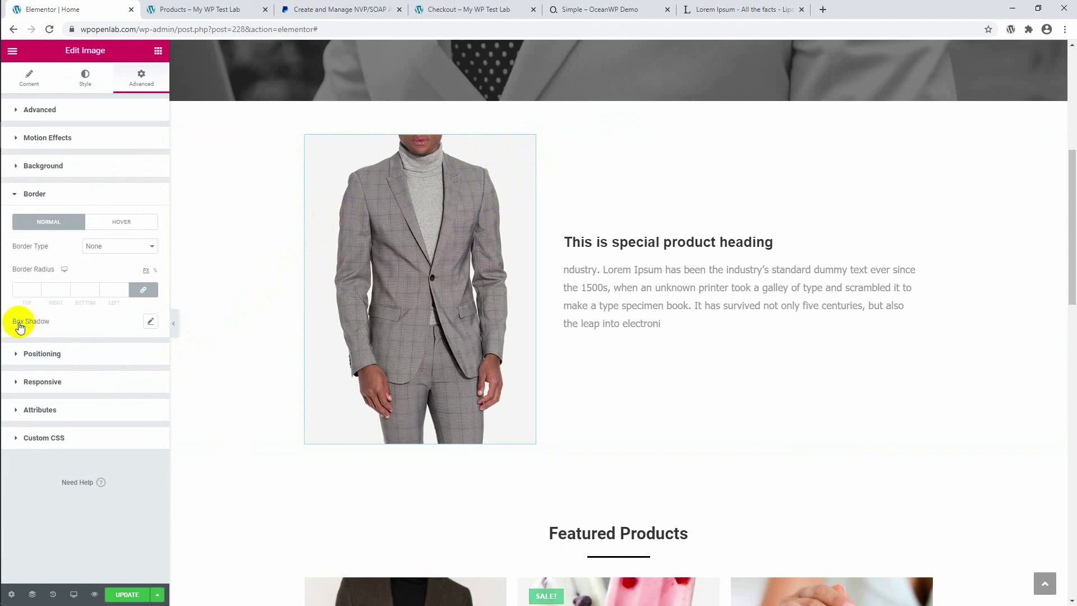
left_click(150, 322)
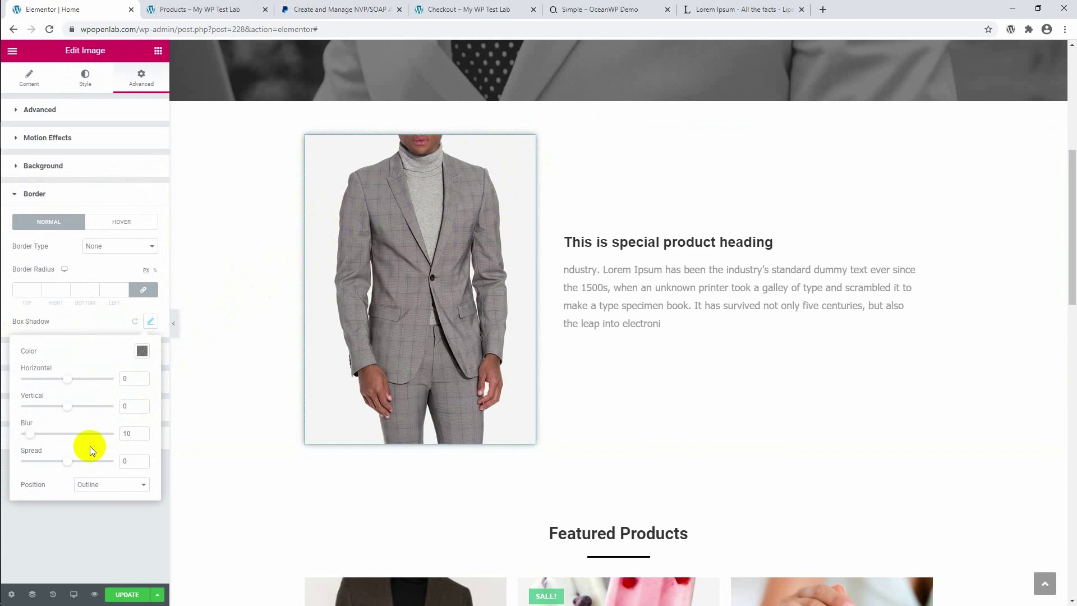
mouse_move(72, 457)
left_mouse_down()
mouse_move(88, 461)
mouse_move(82, 471)
left_mouse_up()
left_click(38, 429)
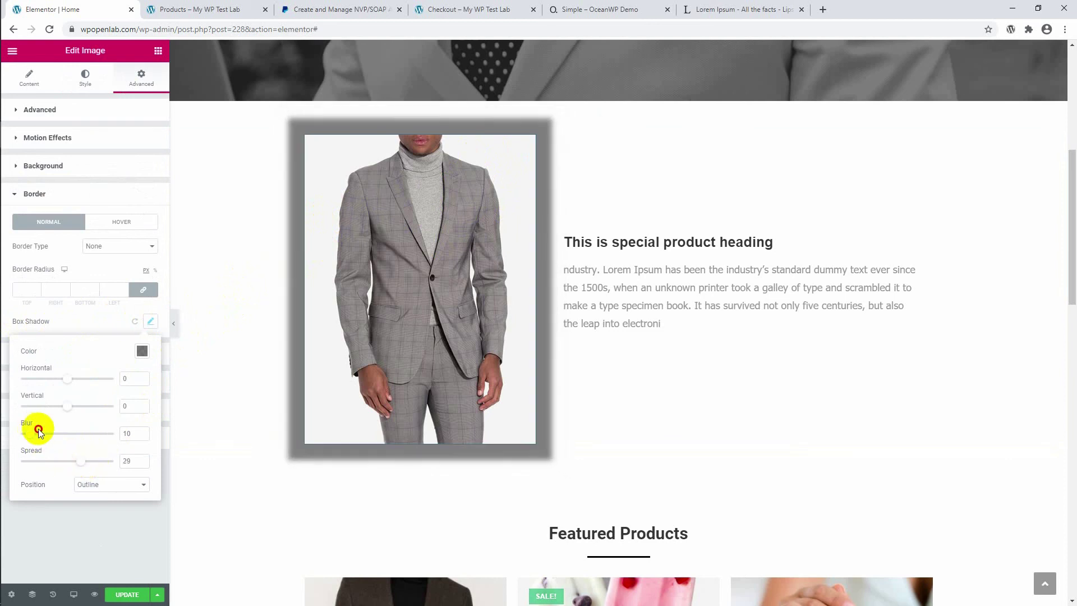
left_click_drag(34, 441, 70, 435)
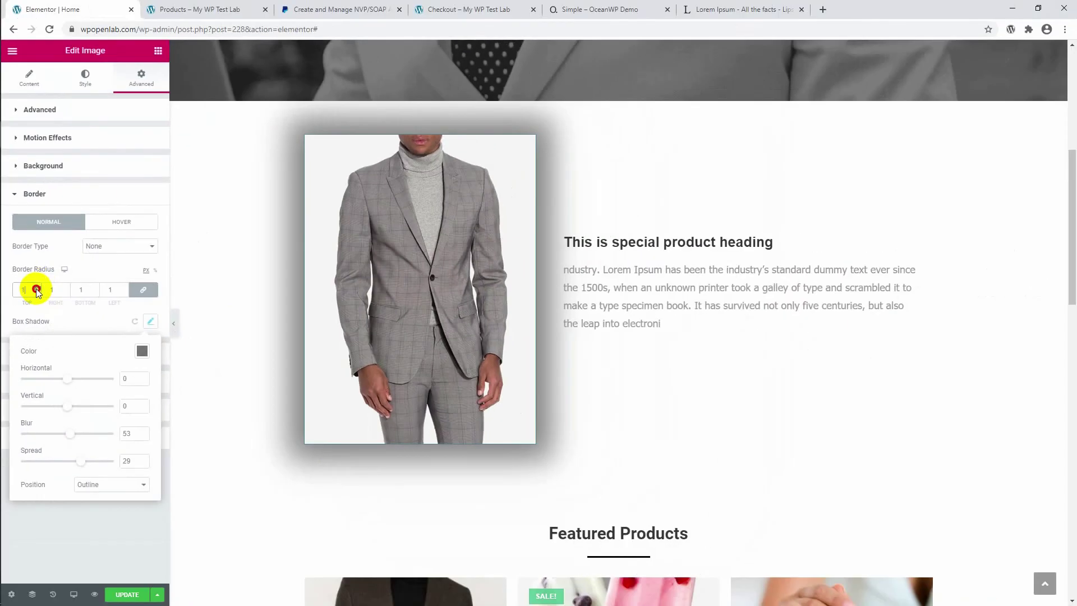
Set the suit image's border radius to 20 px on all corners.
left_click(37, 287)
left_click(37, 288)
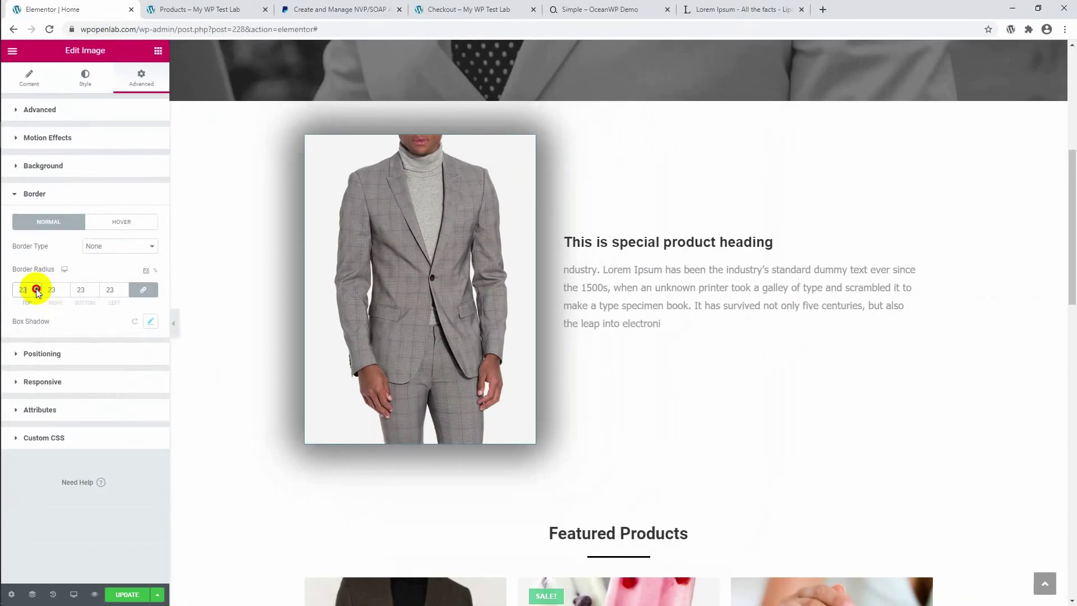
left_click(37, 288)
left_click(37, 288)
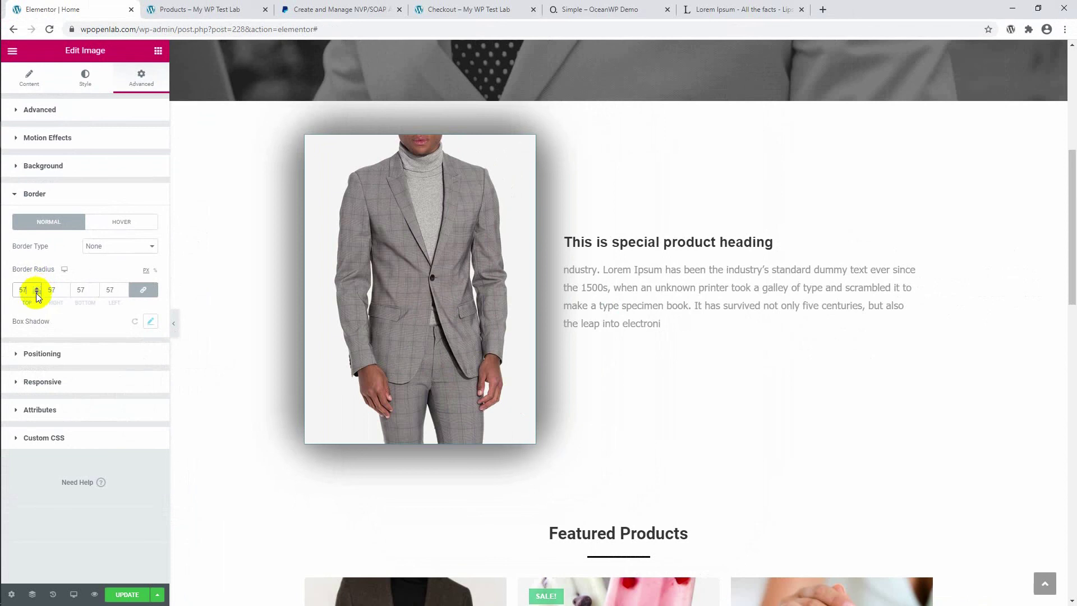
left_click(37, 295)
left_click(37, 294)
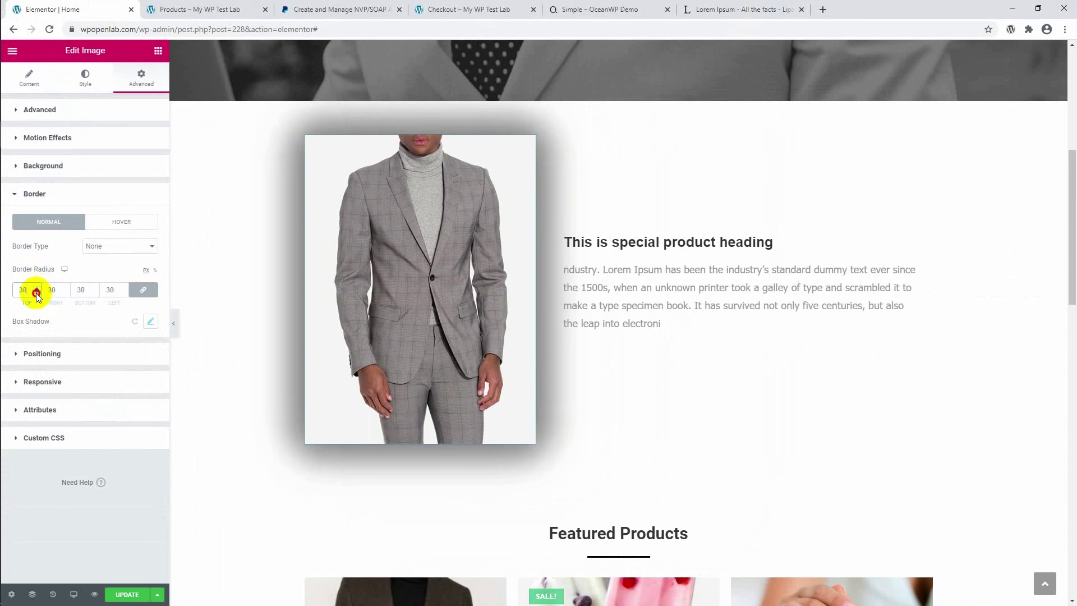
left_click(37, 295)
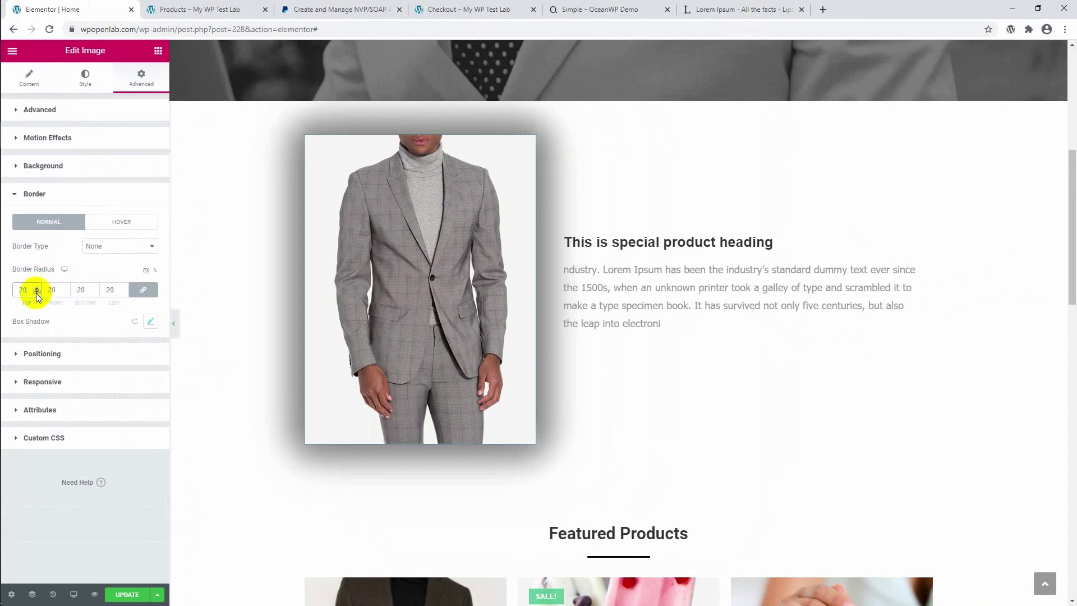
Try a Solid border type on the suit image and clear its border radius values.
left_click(102, 250)
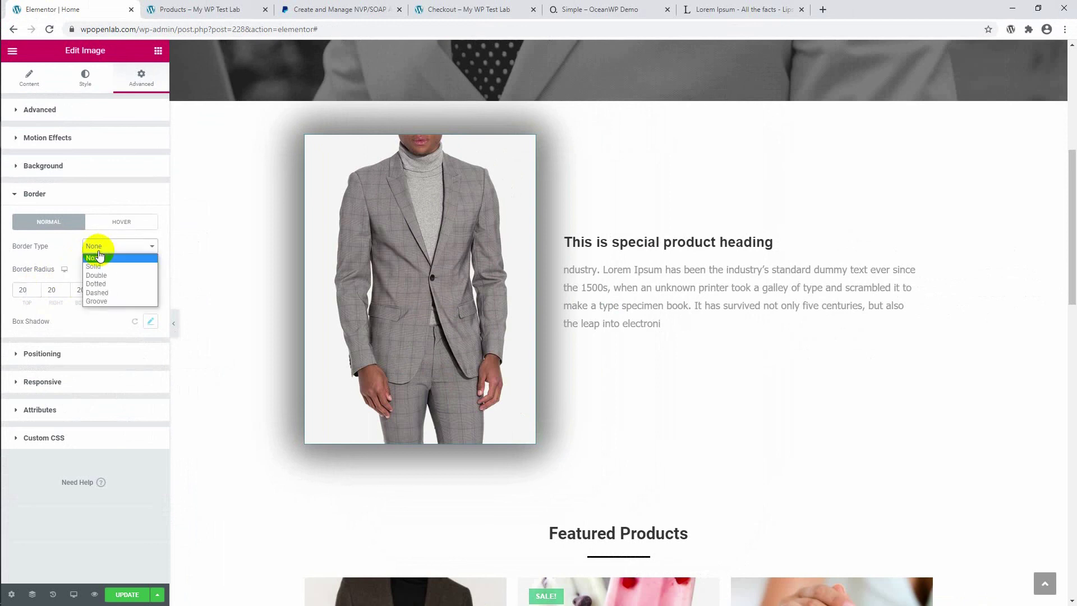
left_click(103, 265)
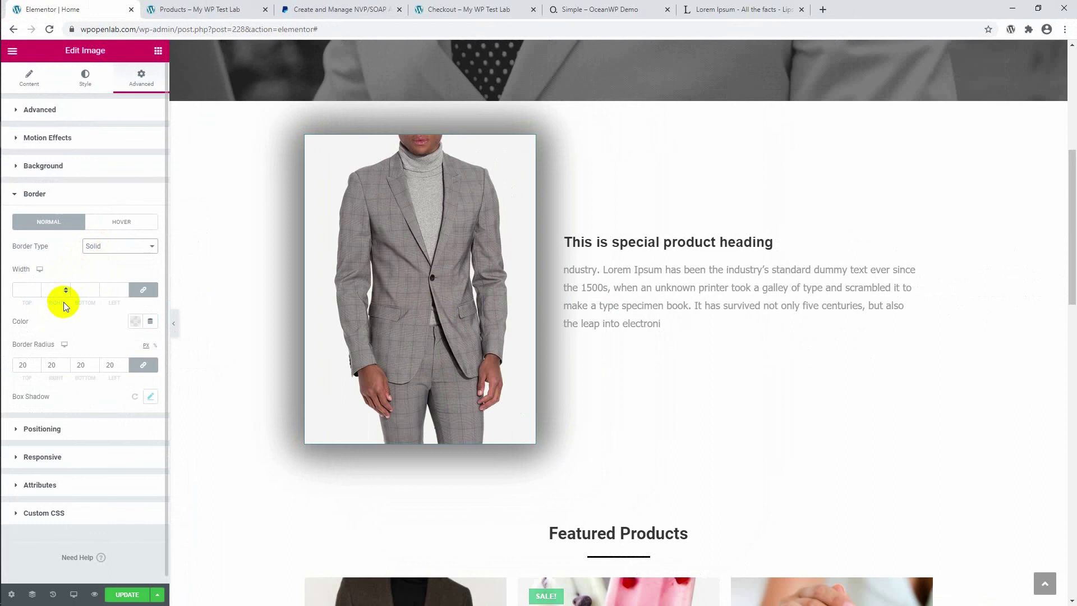
left_click(36, 367)
left_click(37, 367)
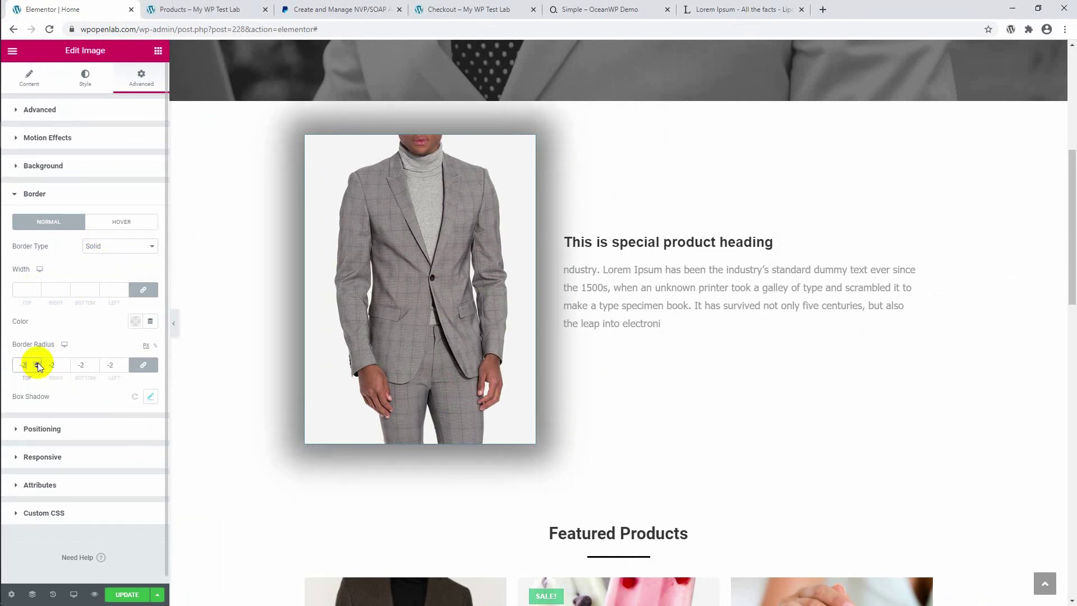
left_click(37, 363)
left_click(38, 363)
left_click(38, 363)
key("BackSpace")
key("BackSpace")
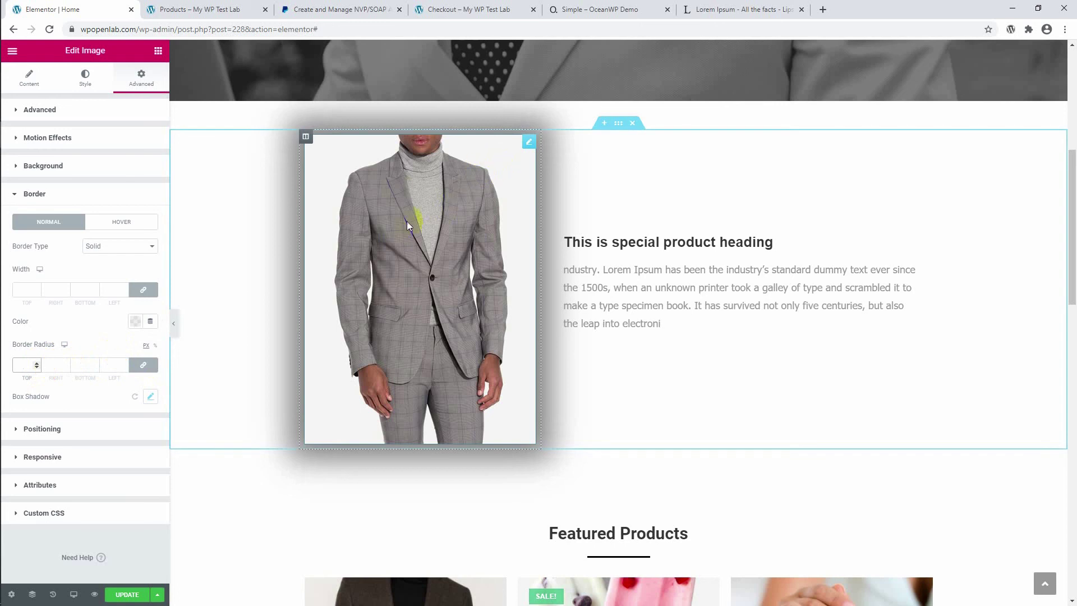
Set the suit image's border type back to None and reopen its border settings.
left_click(121, 245)
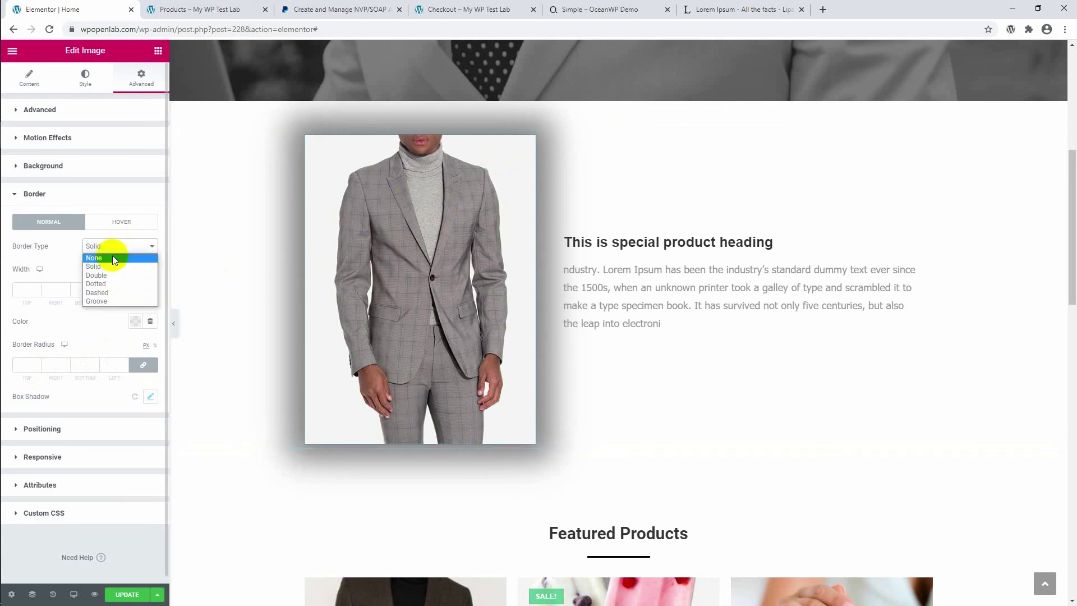
left_click(112, 257)
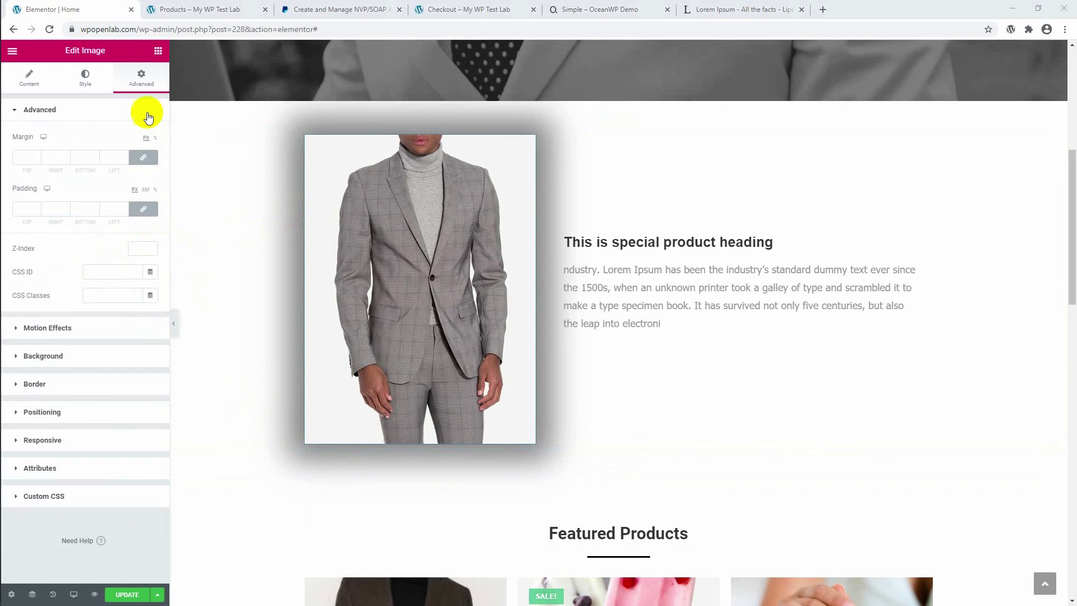
left_click(106, 385)
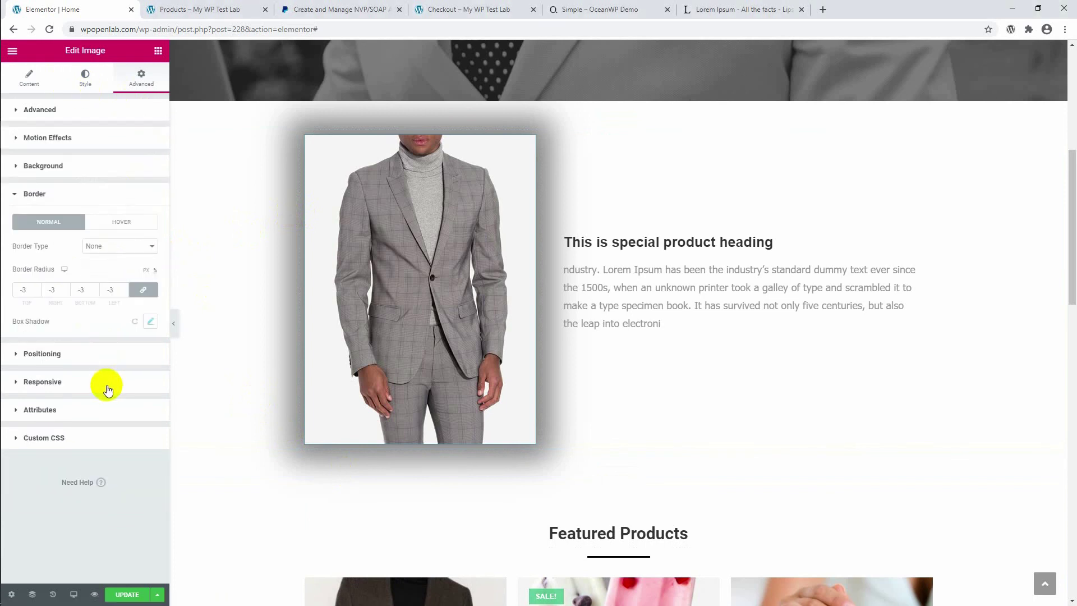
Set the suit image widget's outer border radius to 0 on all corners.
left_click(35, 287)
left_click(35, 288)
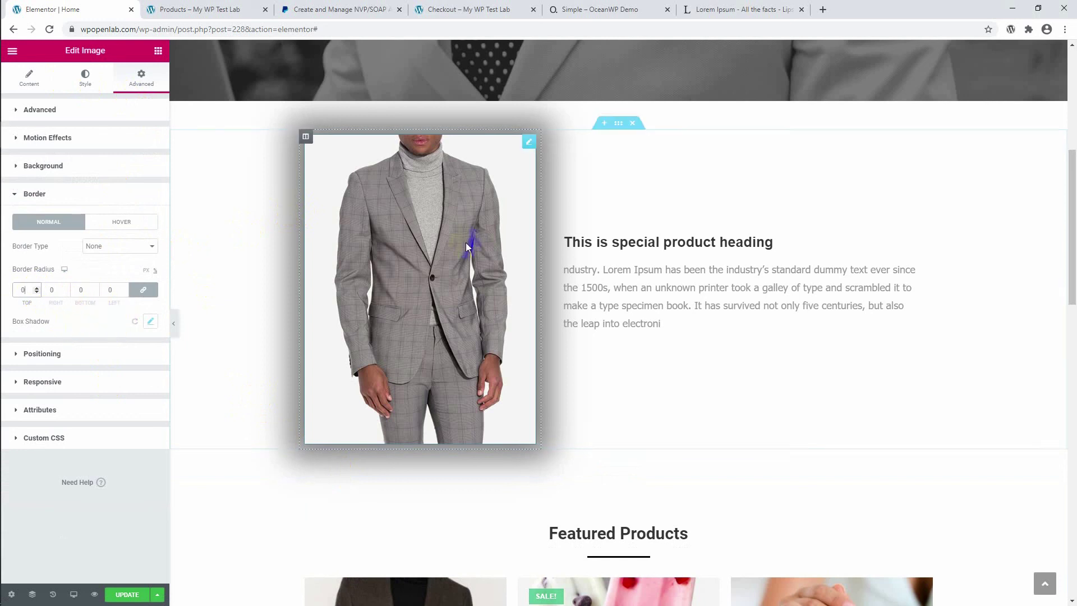
Try a border radius of 58 px on all corners of the suit image itself in its style settings.
left_click(84, 81)
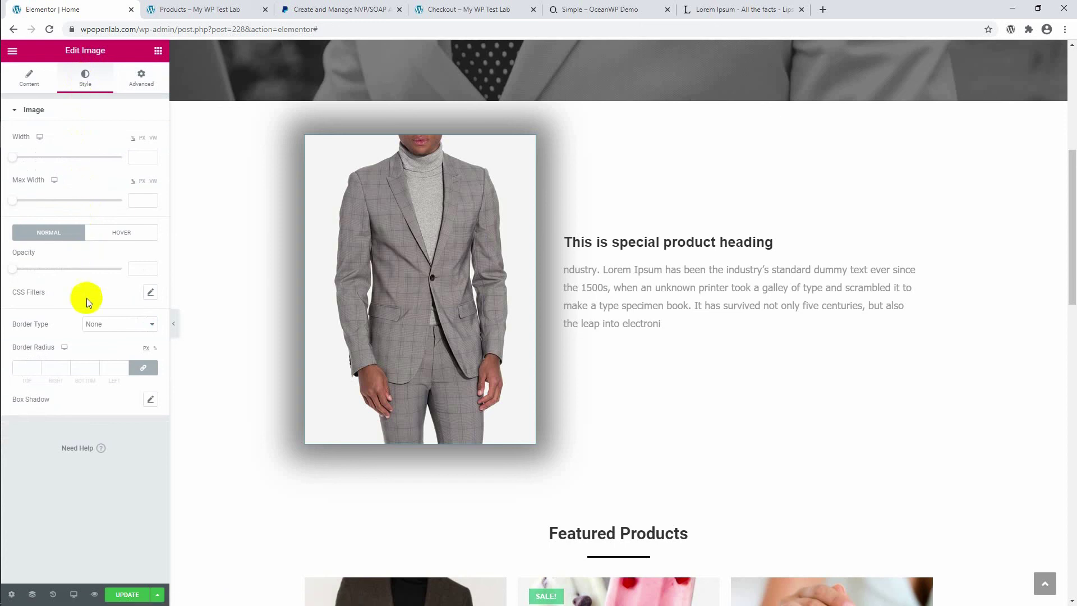
left_click(36, 366)
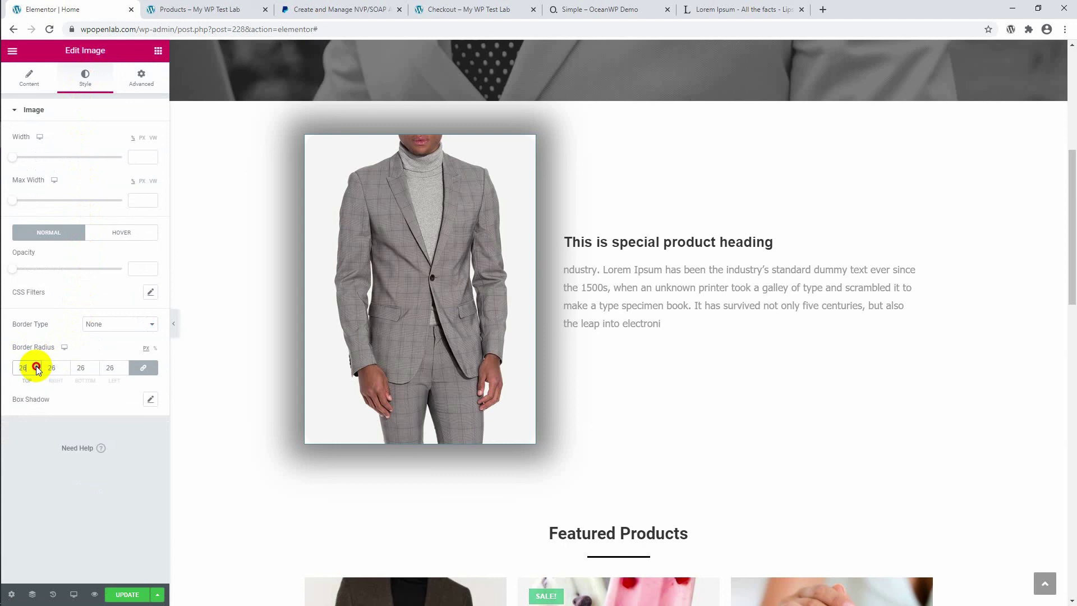
left_click(36, 366)
left_click(36, 366)
left_click(36, 366)
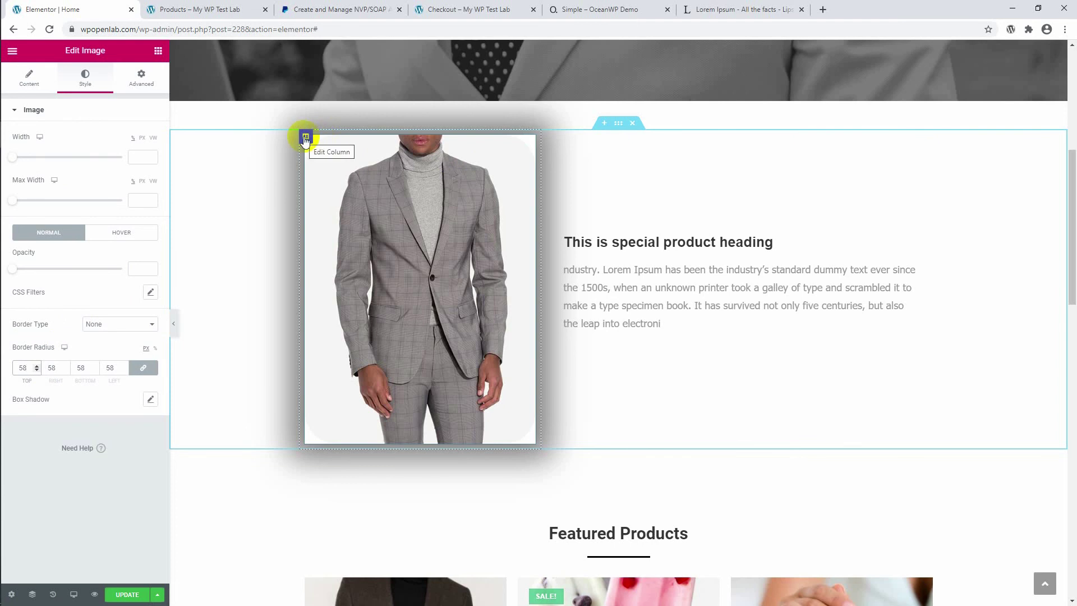
Give the suit image's column a classic background with the fully transparent color #02010100.
left_click(305, 139)
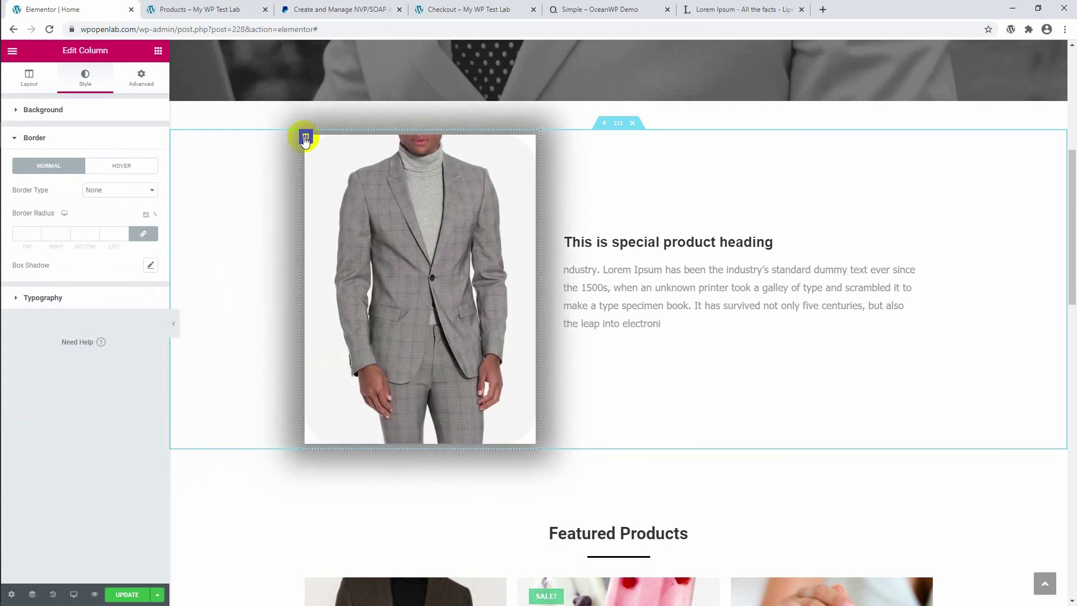
left_click(124, 114)
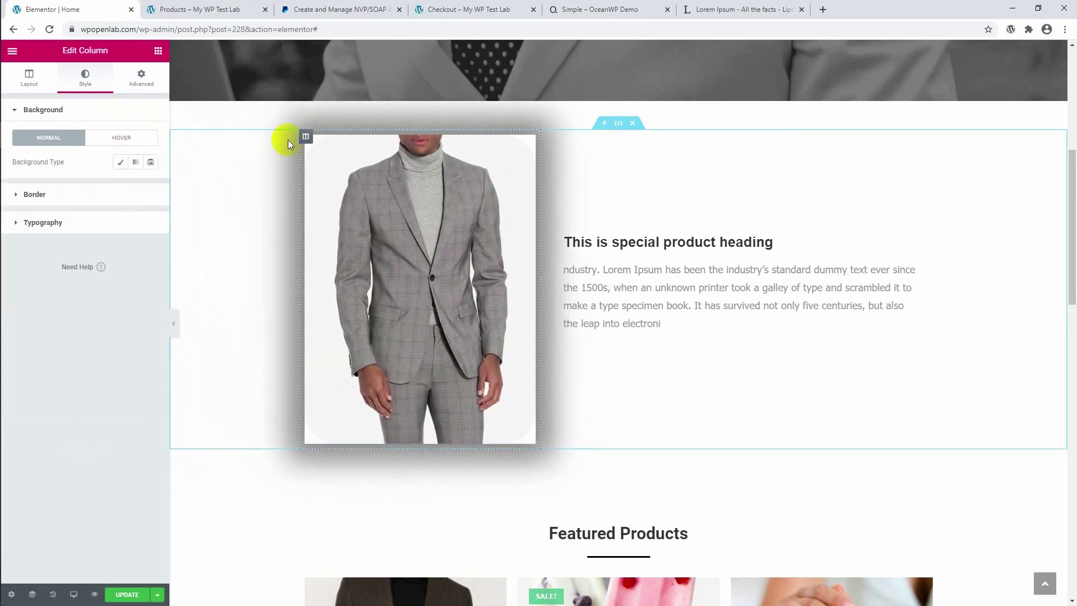
left_click(90, 110)
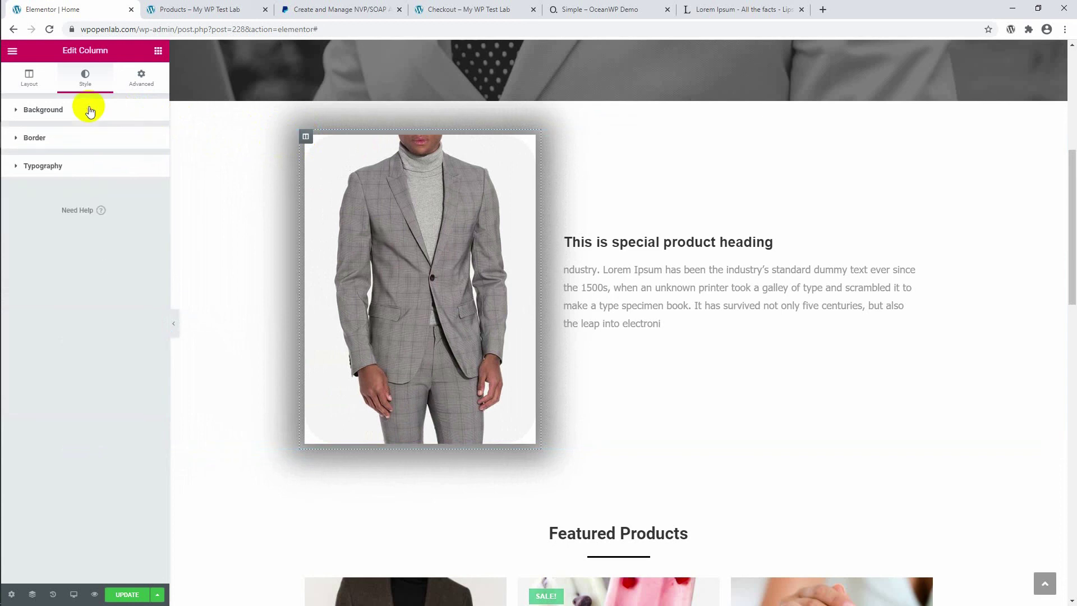
left_click(89, 110)
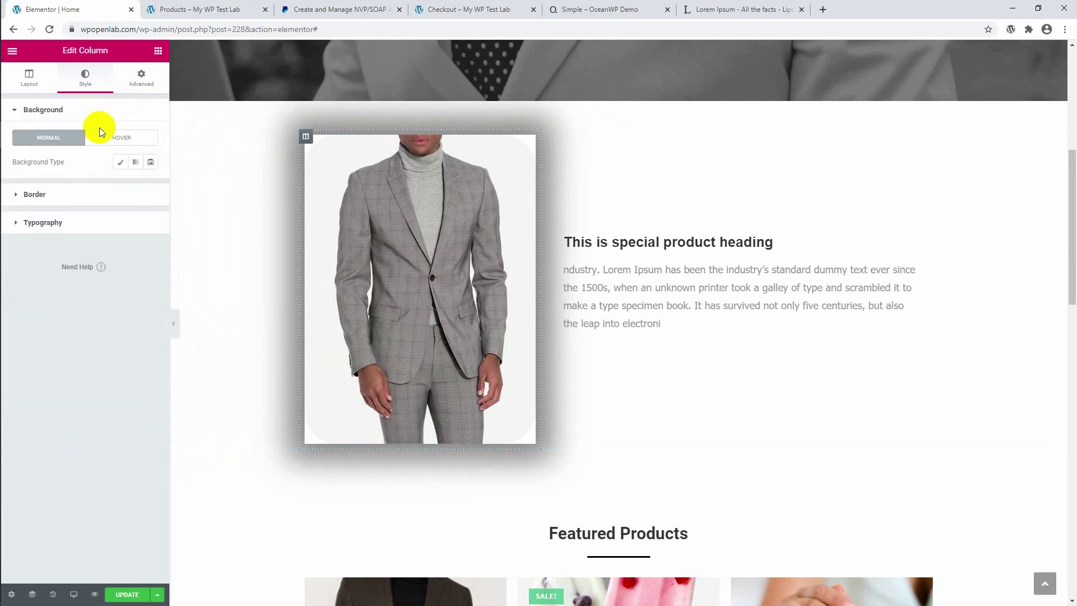
left_click(121, 167)
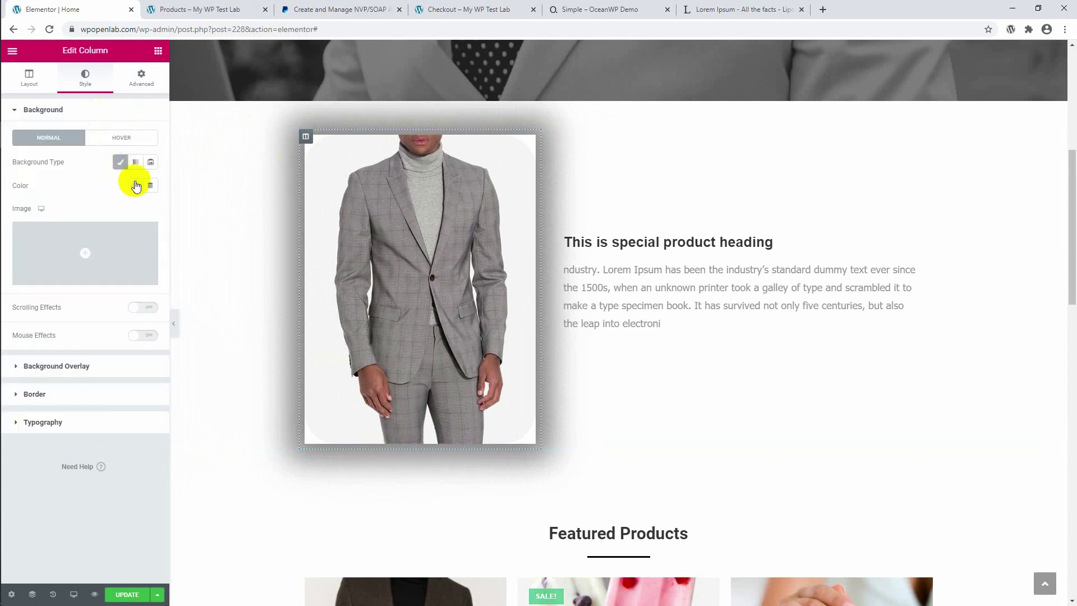
left_click(138, 187)
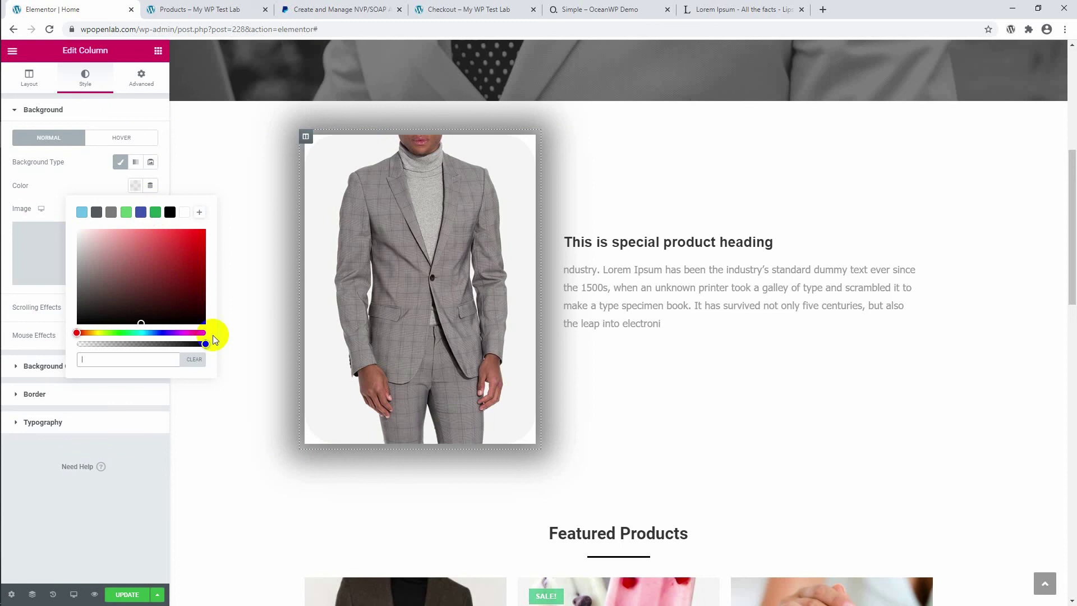
left_click_drag(204, 344, 56, 336)
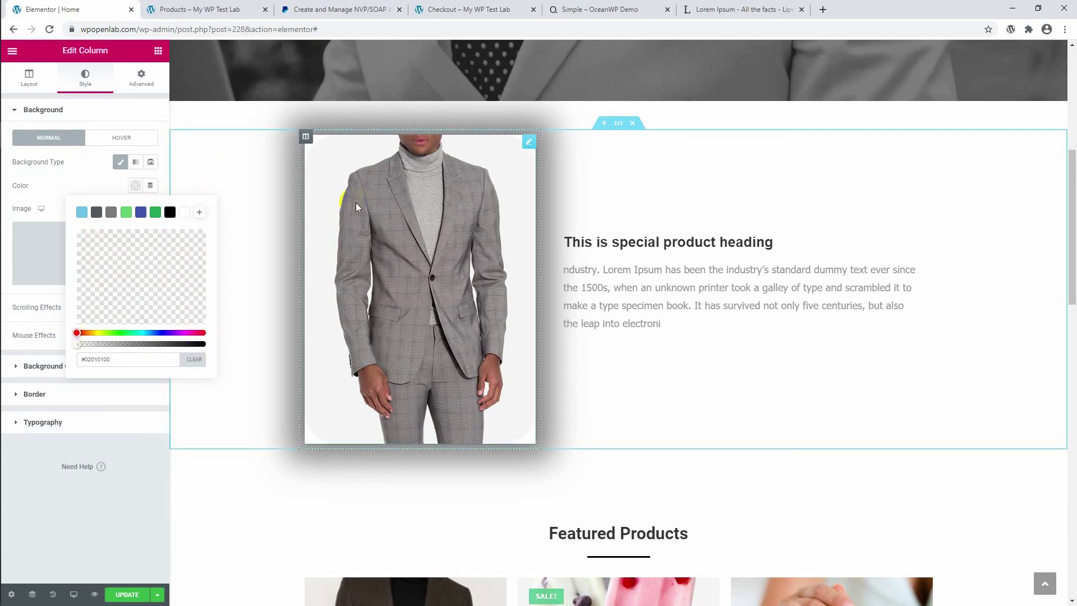
Reselect the suit image and clear the border radius values in its style settings.
left_click(467, 208)
scroll(367, 275, "down", 3)
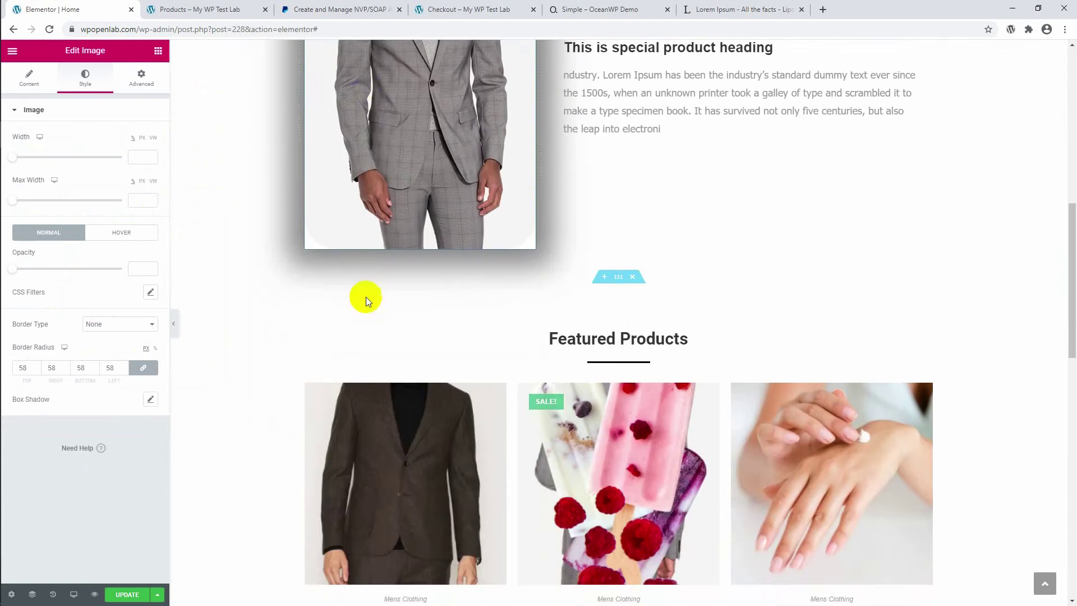
scroll(365, 297, "up", 3)
scroll(366, 300, "up", 1)
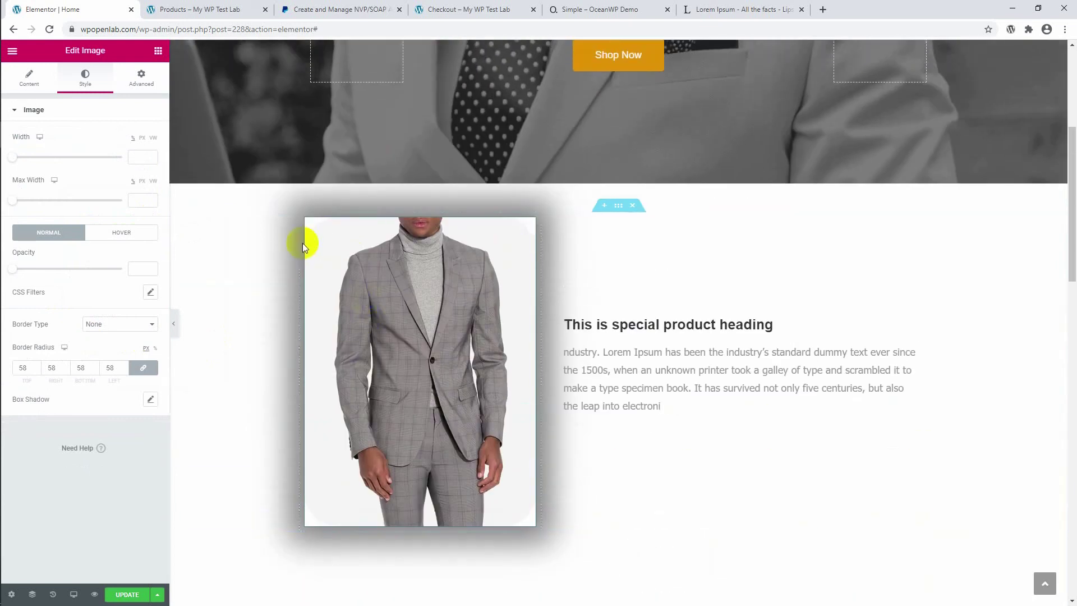
scroll(378, 246, "down", 1)
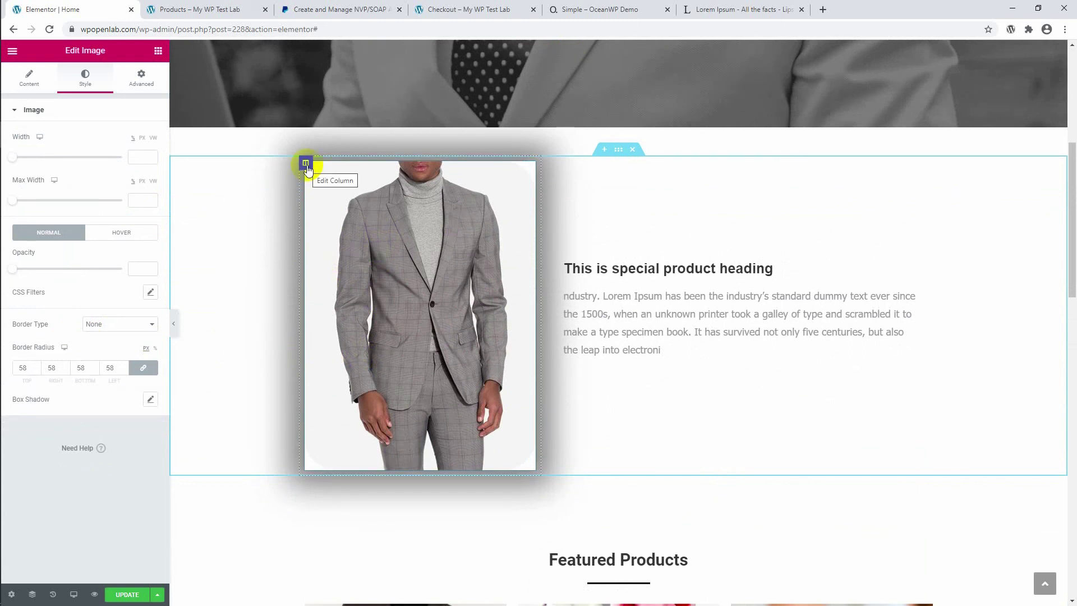
double_click(26, 365)
key("BackSpace")
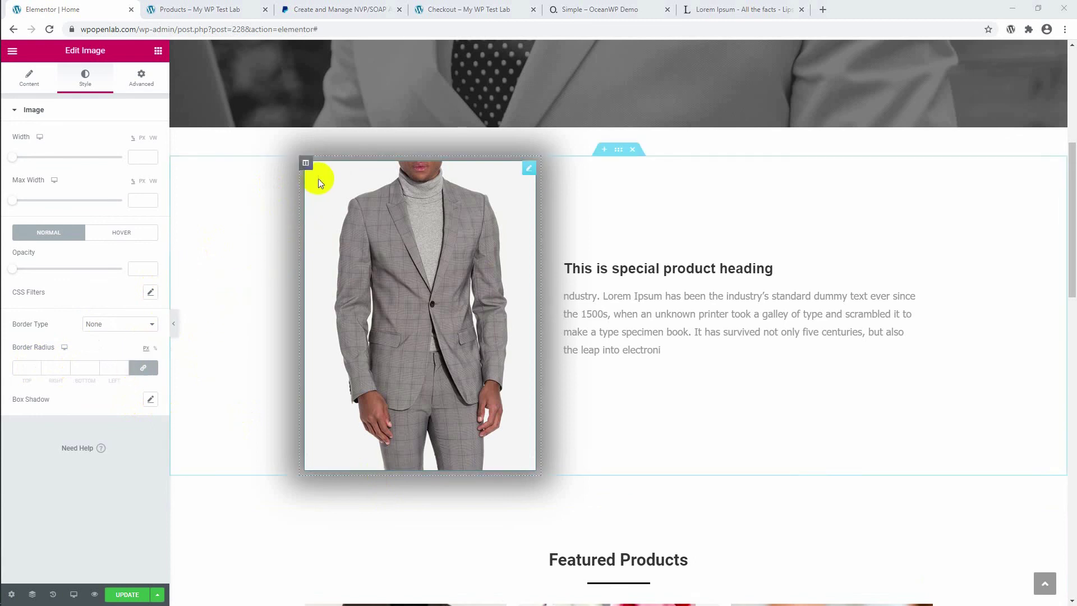
Reset the suit image's box shadow in its advanced border settings.
left_click(150, 93)
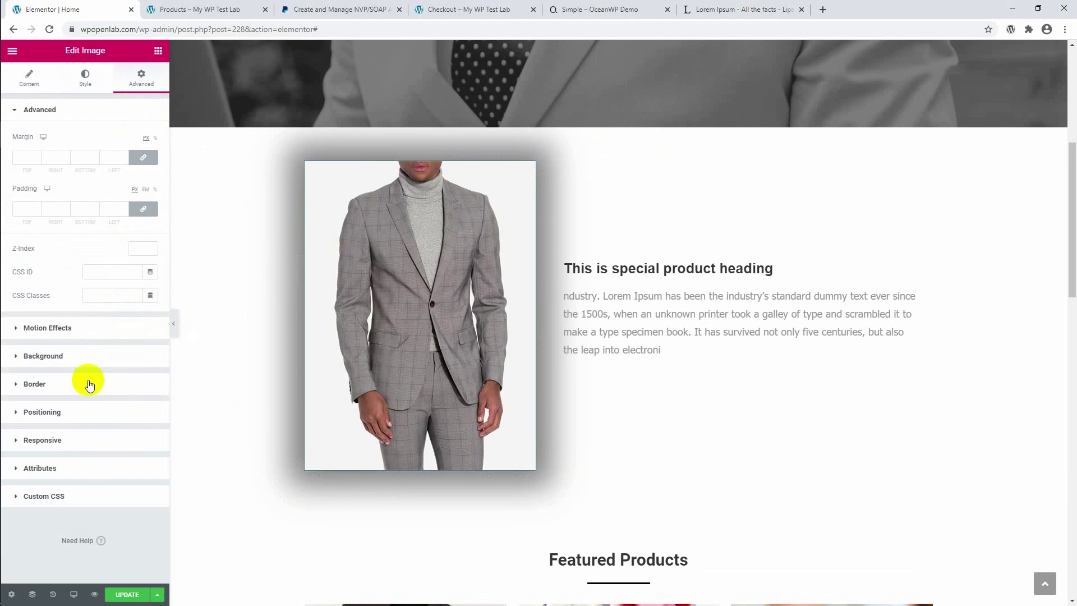
left_click(90, 385)
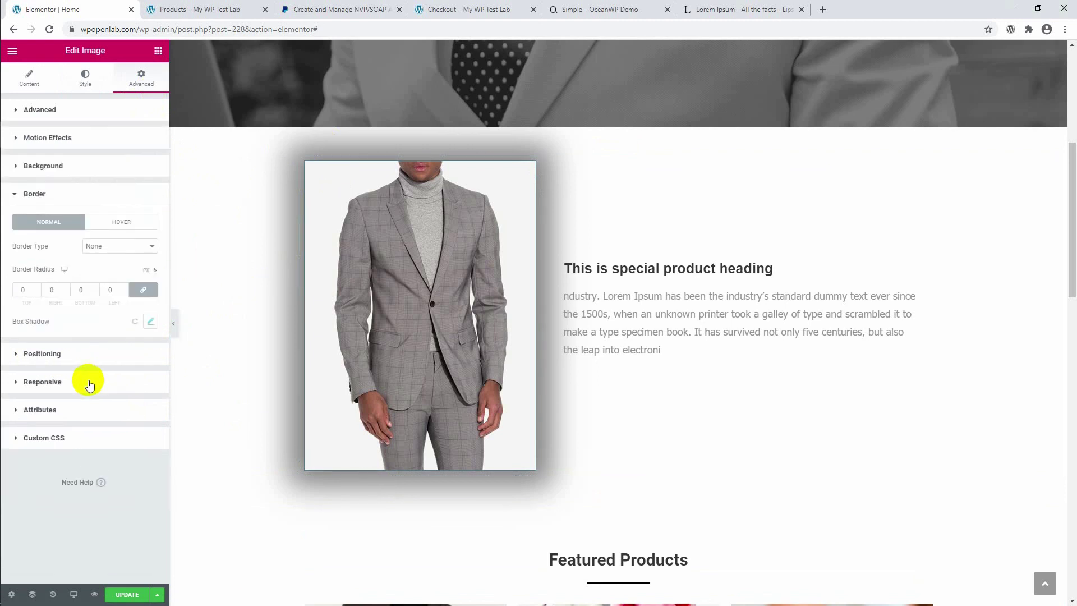
left_click(133, 323)
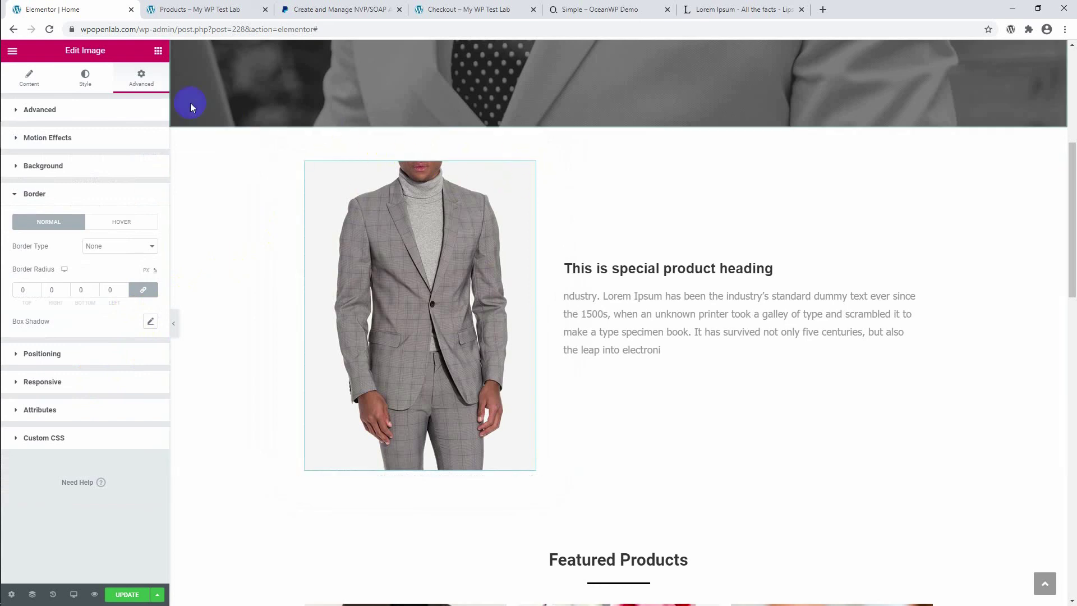
Set the suit image's border radius to 66 px on all corners in its style settings.
left_click(87, 82)
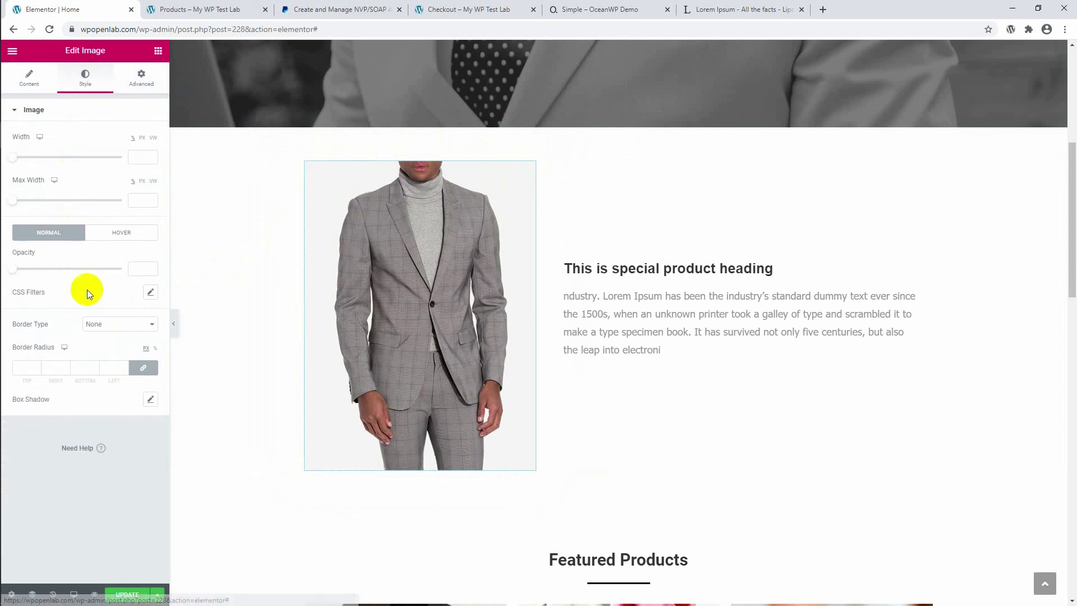
left_click(37, 367)
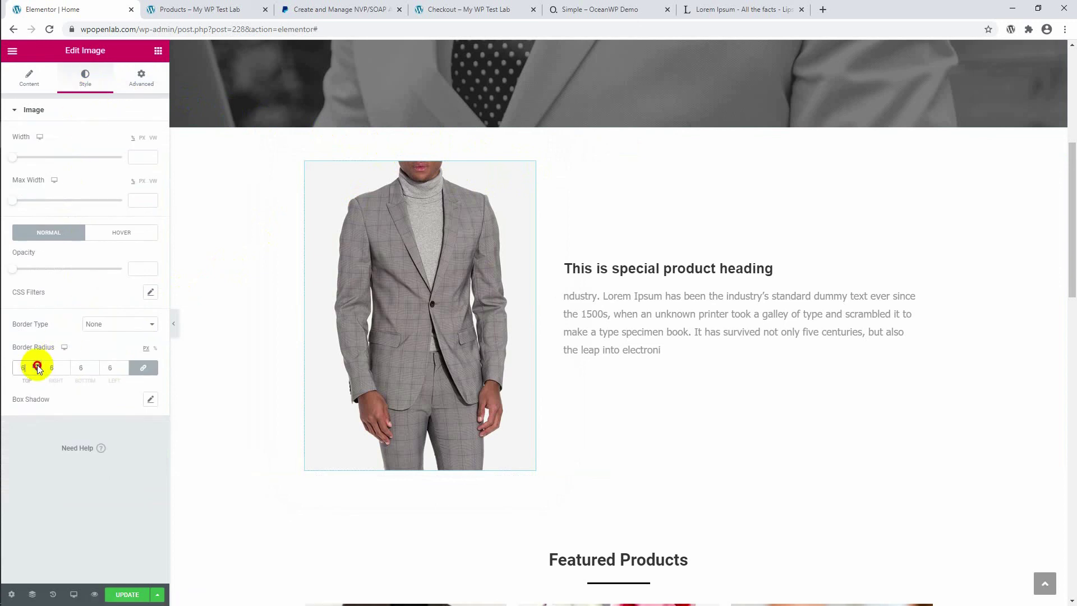
type("14")
left_click(37, 366)
left_click(37, 365)
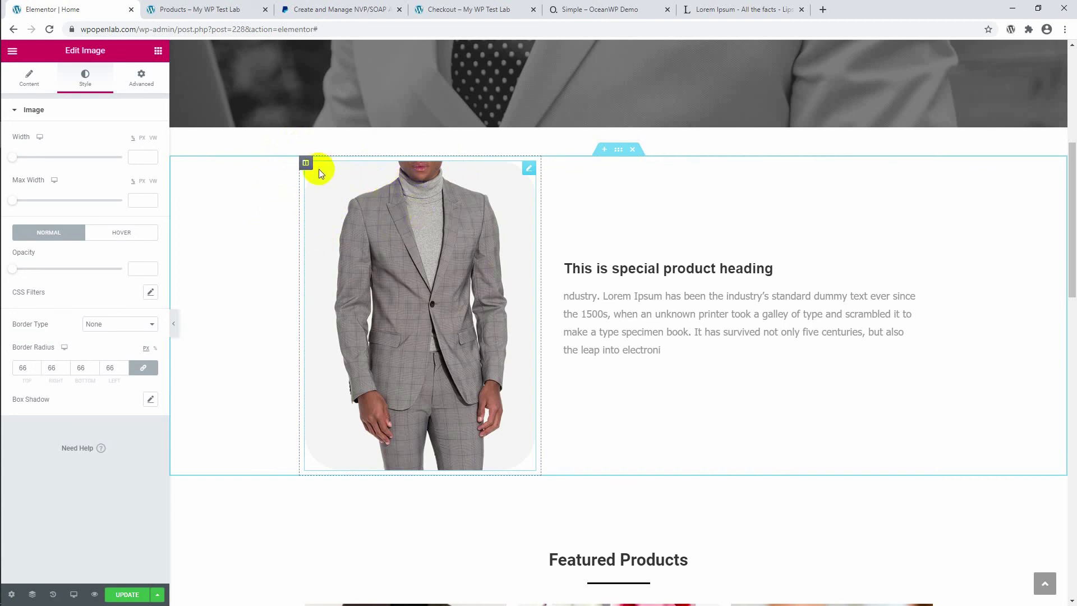
scroll(317, 169, "down", 2)
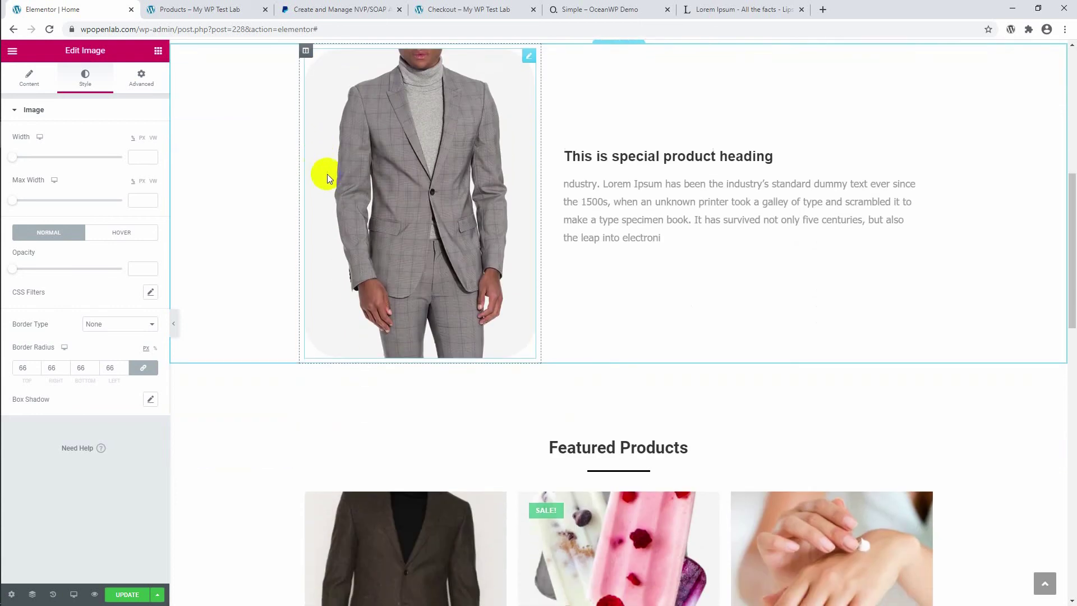
left_click(238, 247)
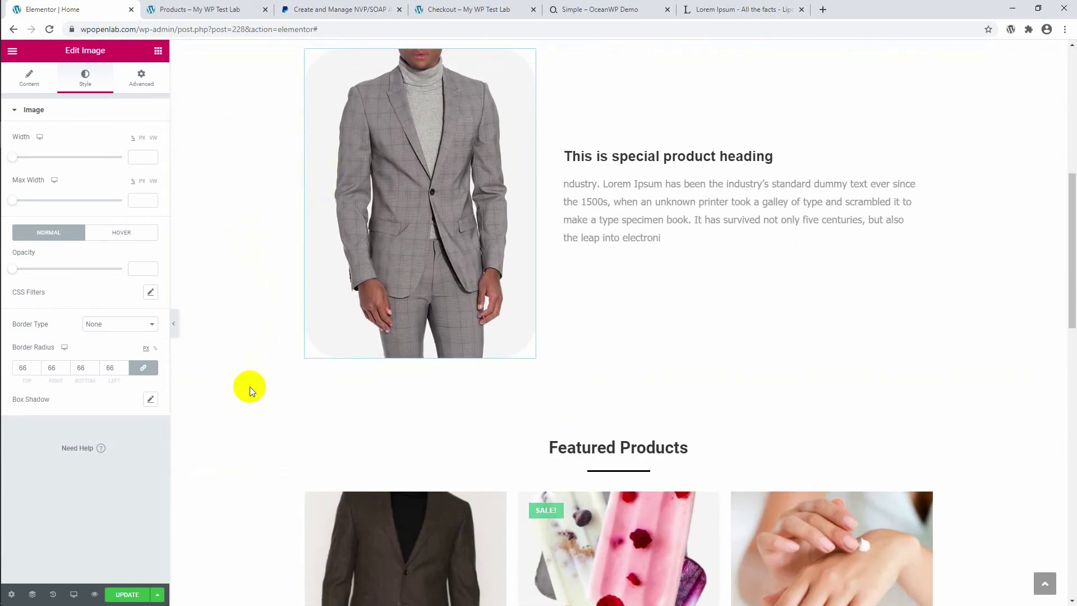
scroll(251, 386, "up", 2)
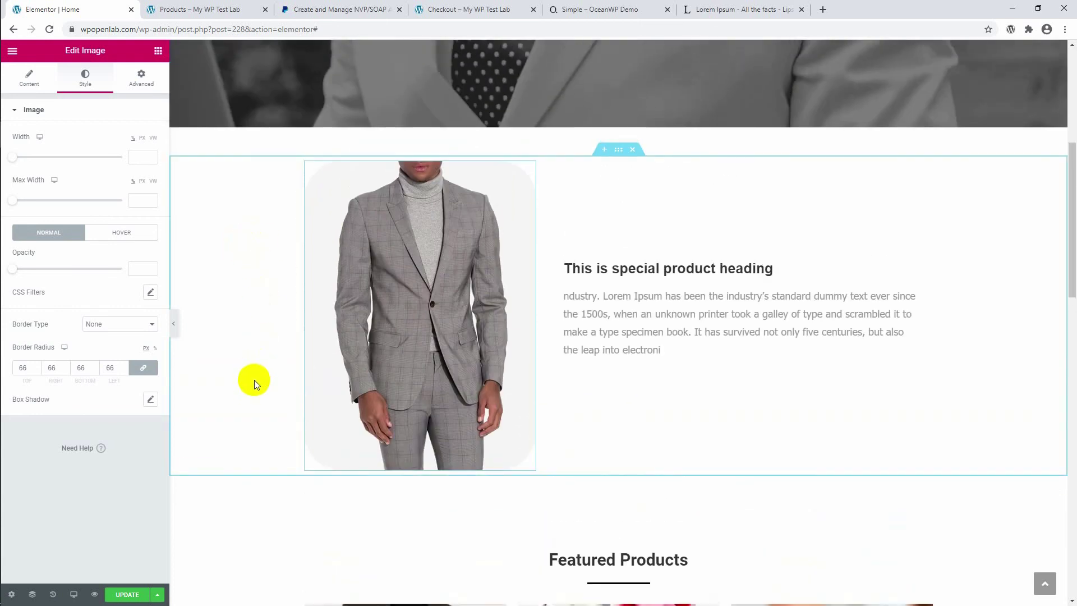
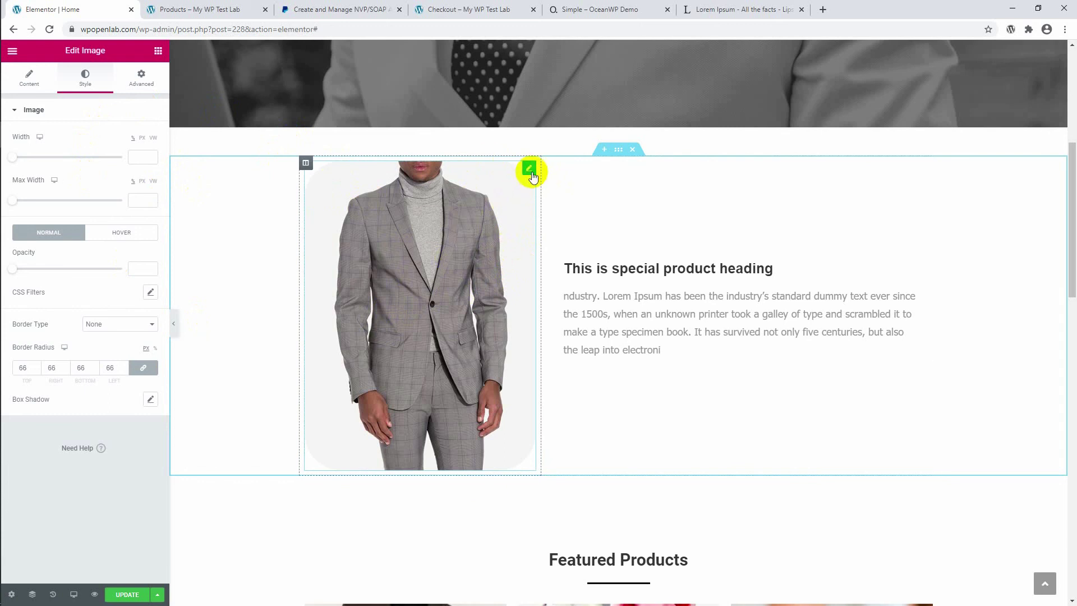
Update the Home page and open its preview.
left_click(531, 171)
left_click(134, 596)
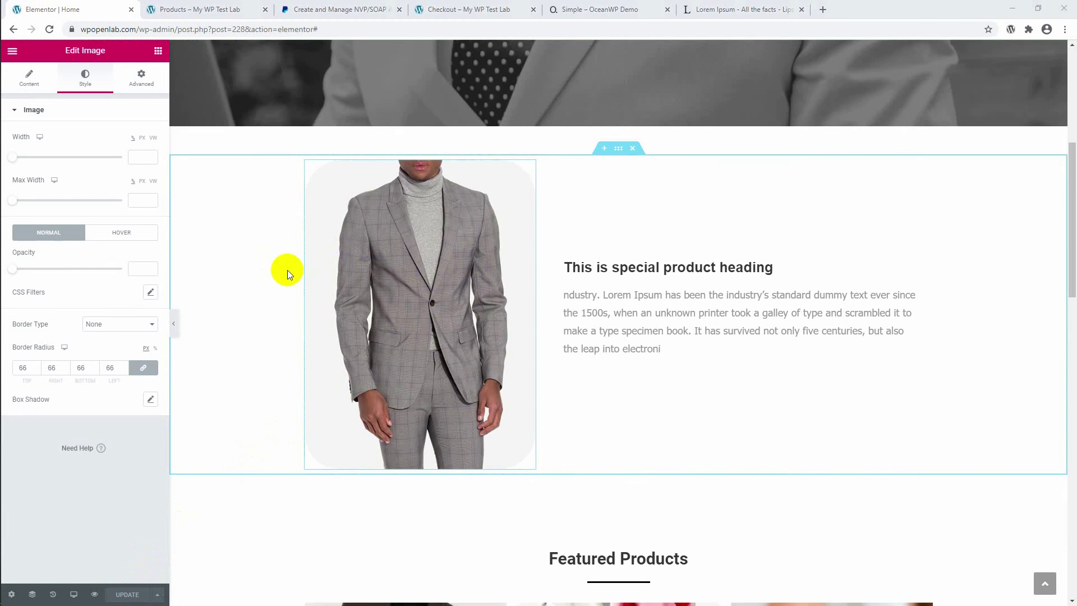
scroll(288, 270, "down", 2)
scroll(287, 270, "up", 2)
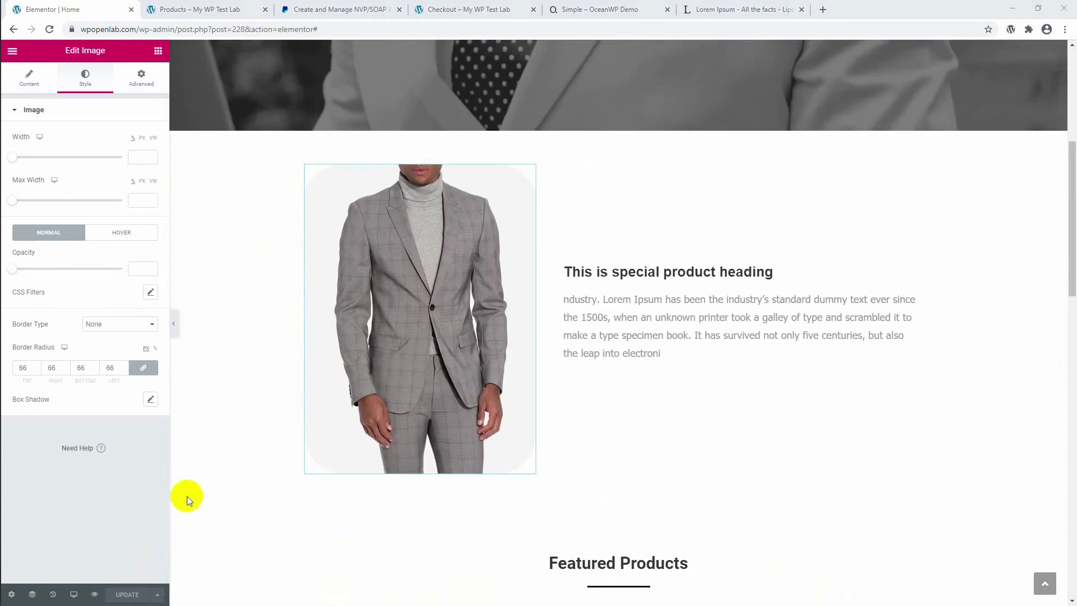
left_click(95, 595)
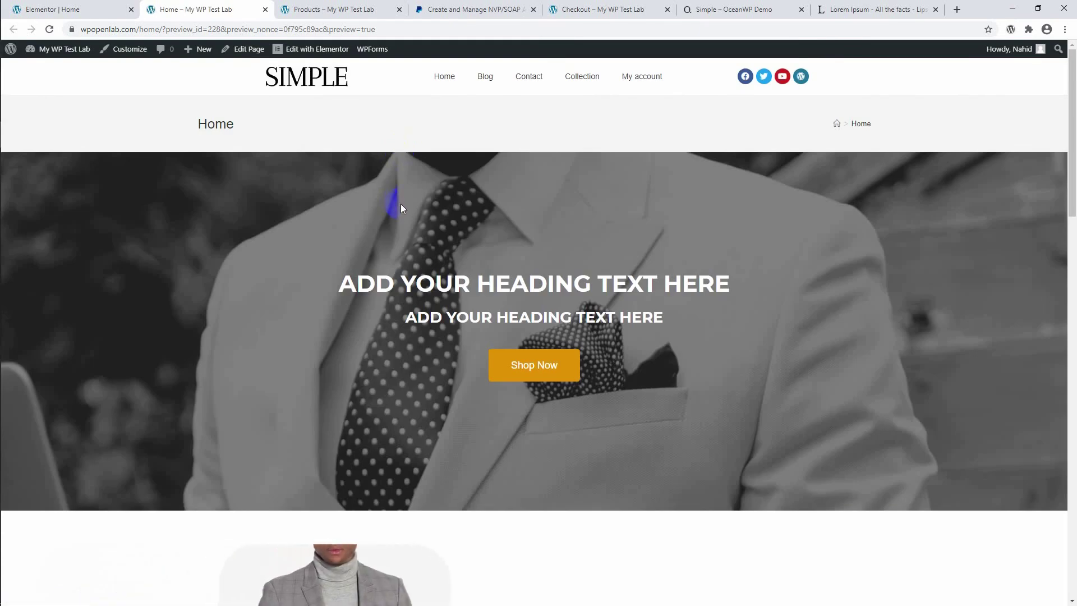
Examine the previewed Home page, checking the hero, rounded suit image, featured products, testimonial carousel and footer.
scroll(402, 225, "down", 1)
scroll(404, 225, "down", 13)
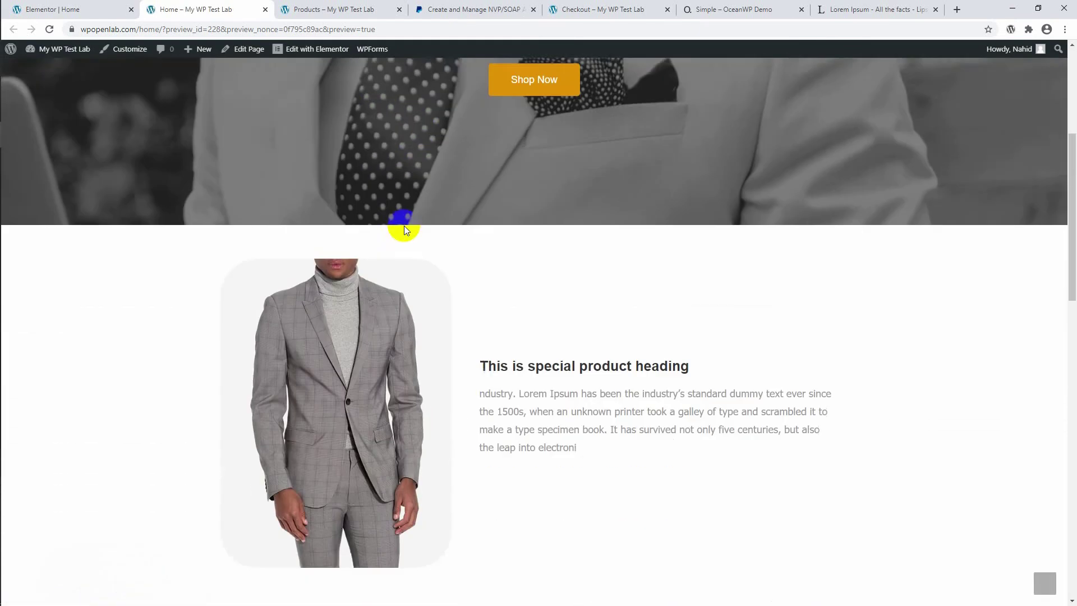
scroll(404, 226, "down", 9)
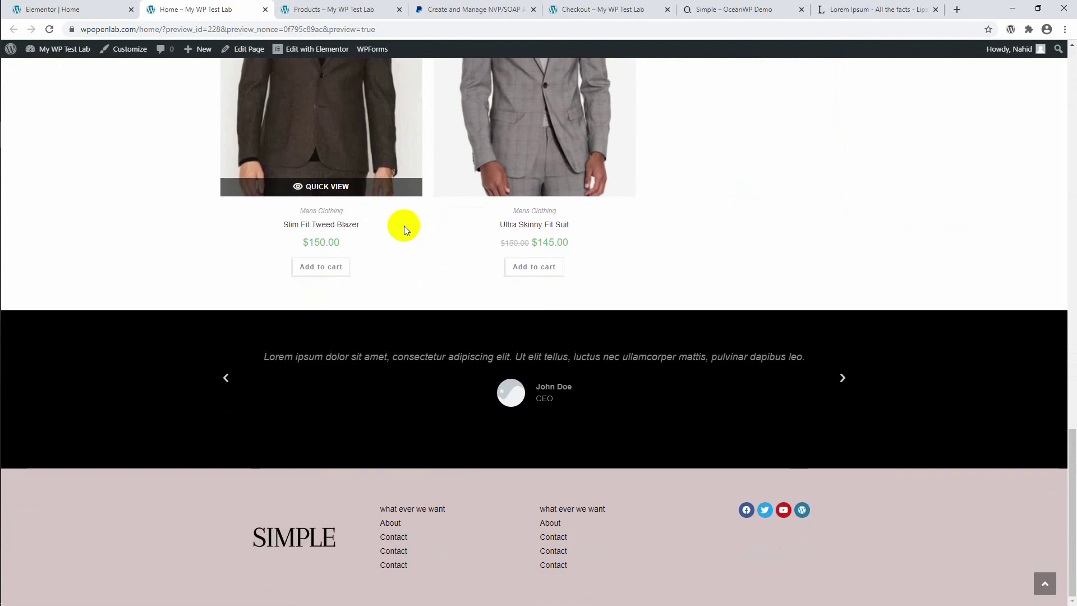
scroll(404, 226, "up", 12)
scroll(404, 226, "up", 7)
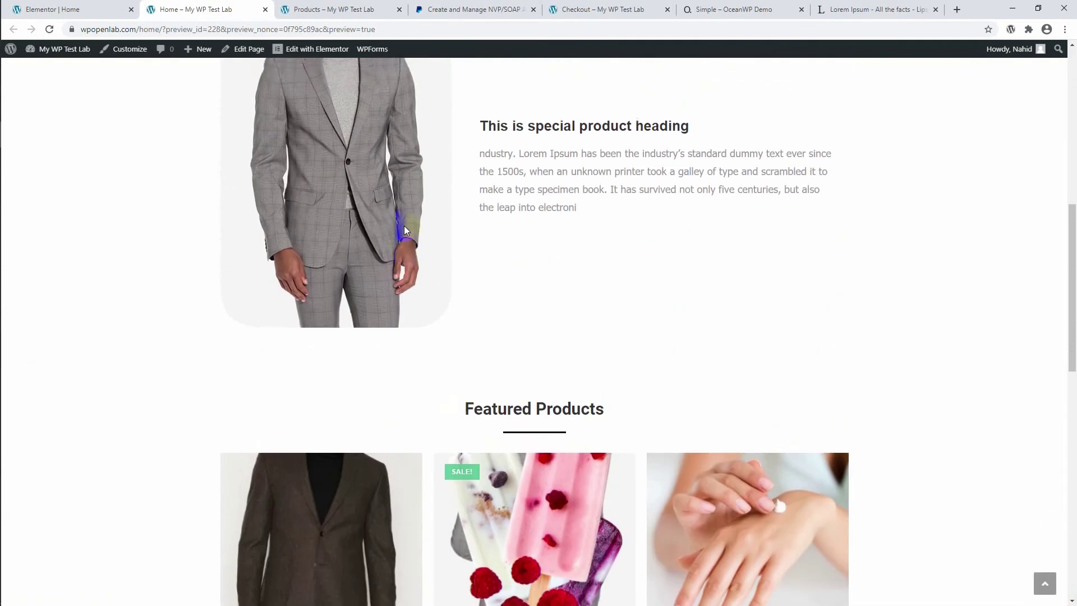
scroll(404, 226, "down", 2)
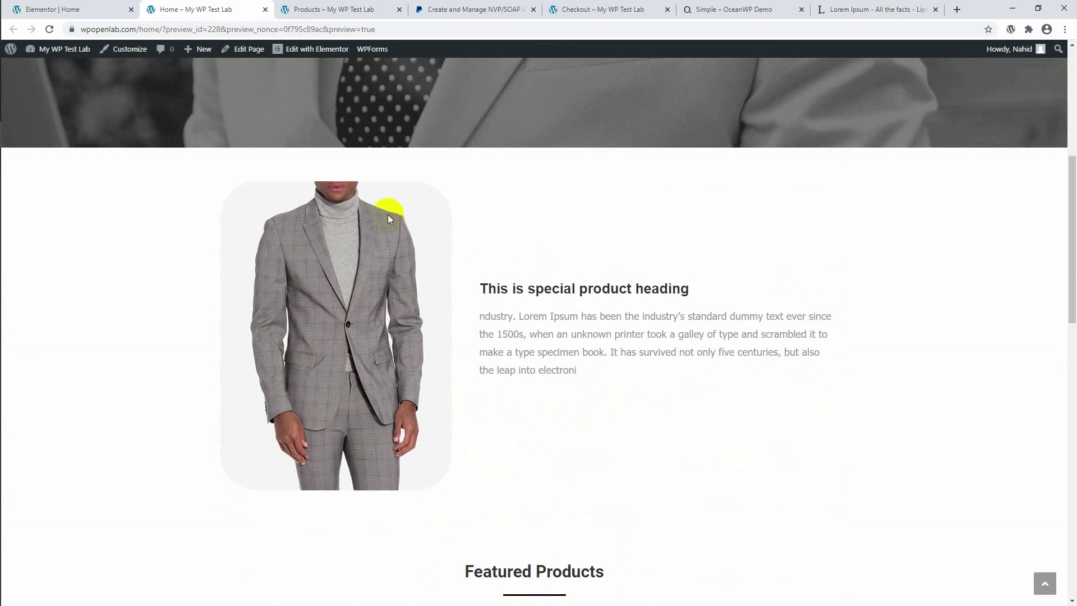
scroll(381, 215, "down", 5)
scroll(376, 214, "up", 5)
scroll(376, 215, "up", 7)
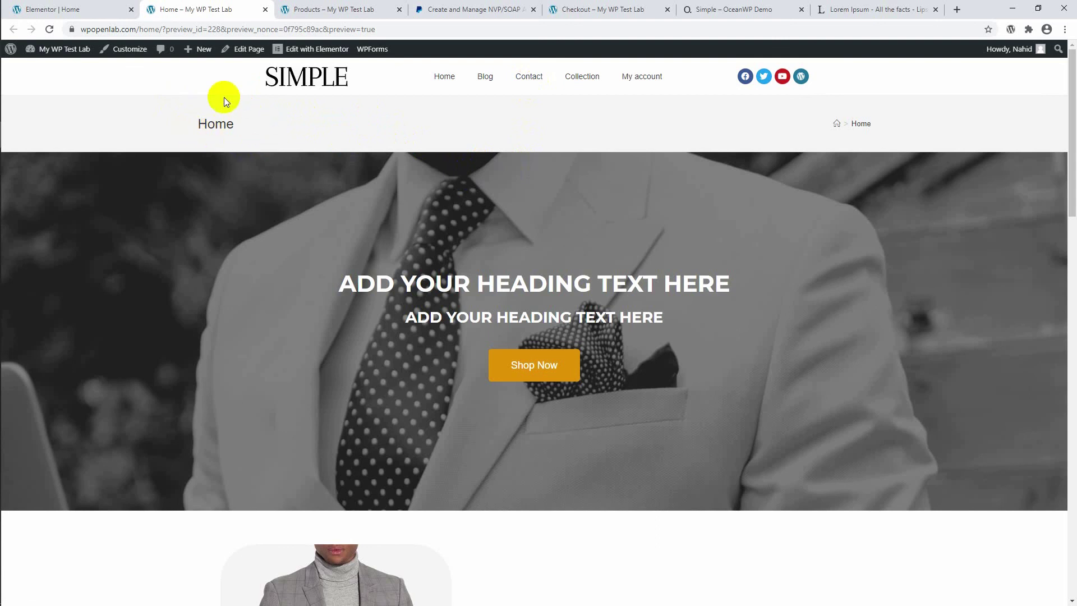
Open the theme customizer from the Home page preview.
left_click(129, 51)
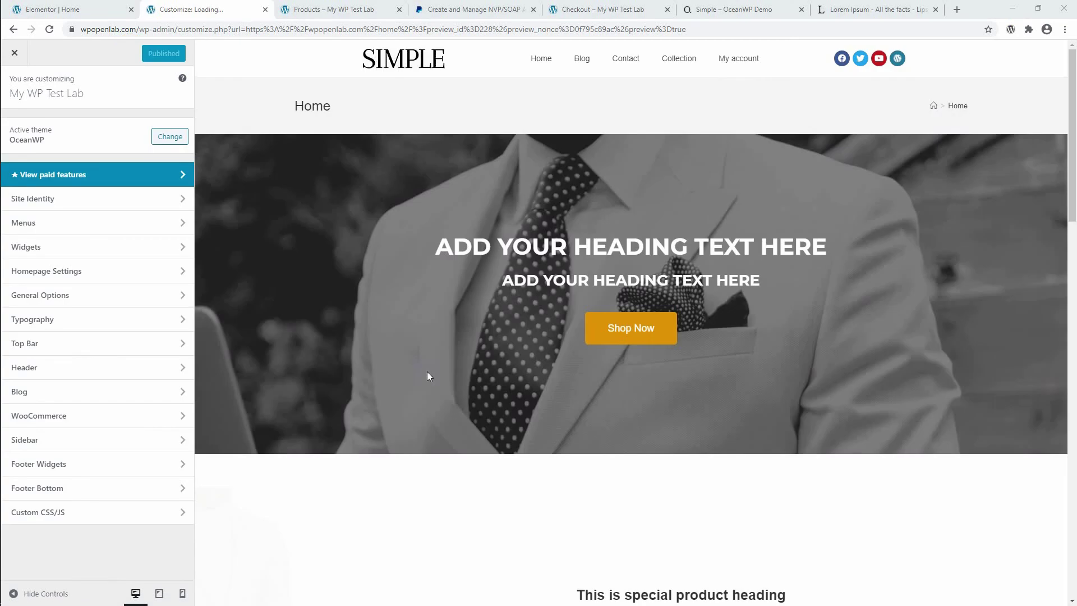
scroll(288, 310, "down", 4)
scroll(290, 313, "up", 4)
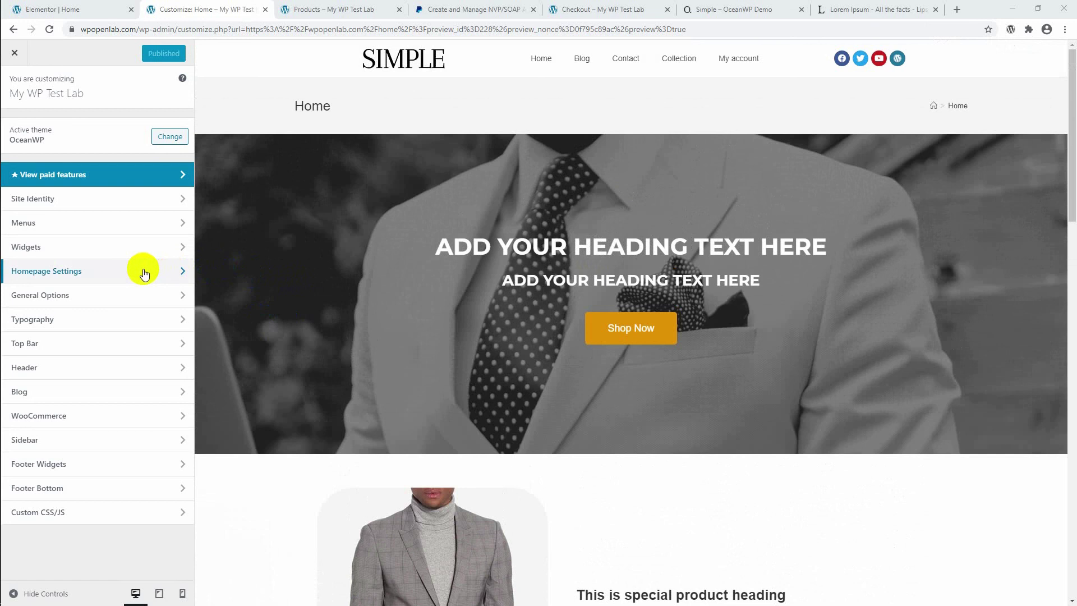
Set the page title style to Hidden in the general options and publish the customizer changes.
left_click(87, 296)
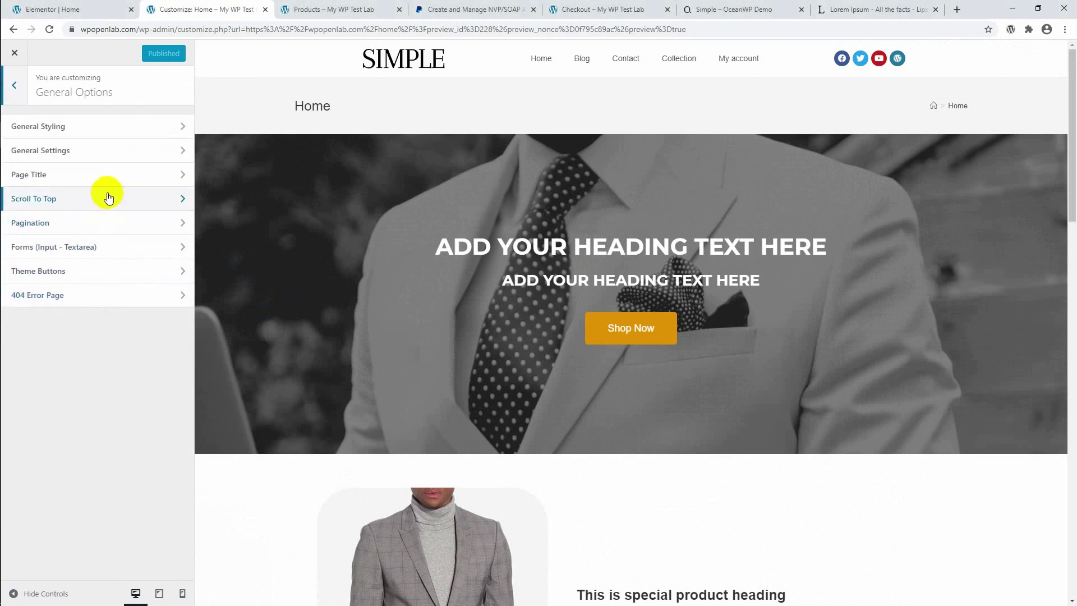
left_click(103, 176)
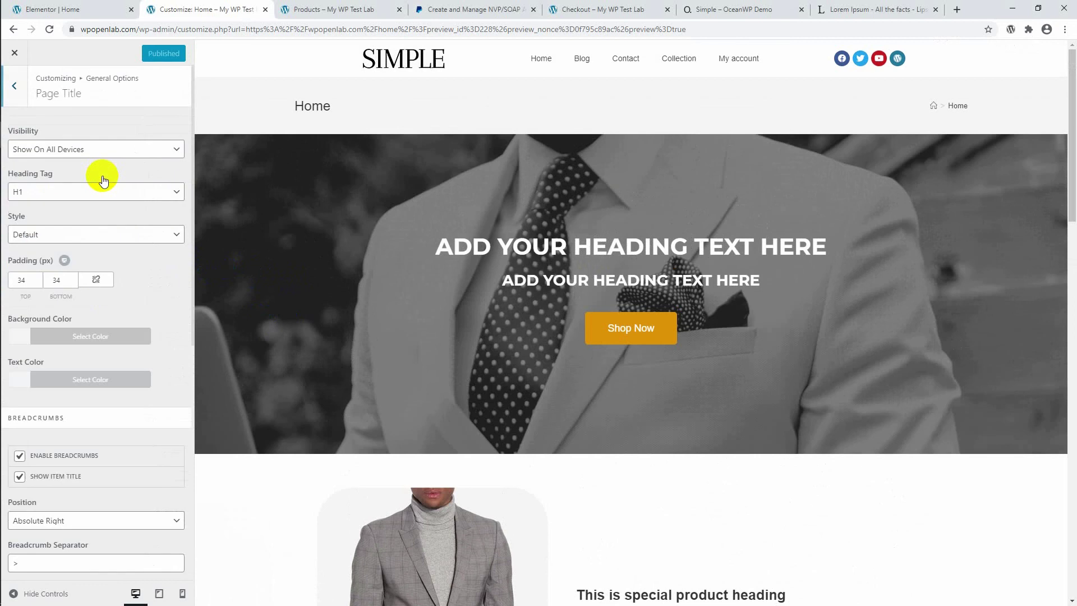
left_click(65, 150)
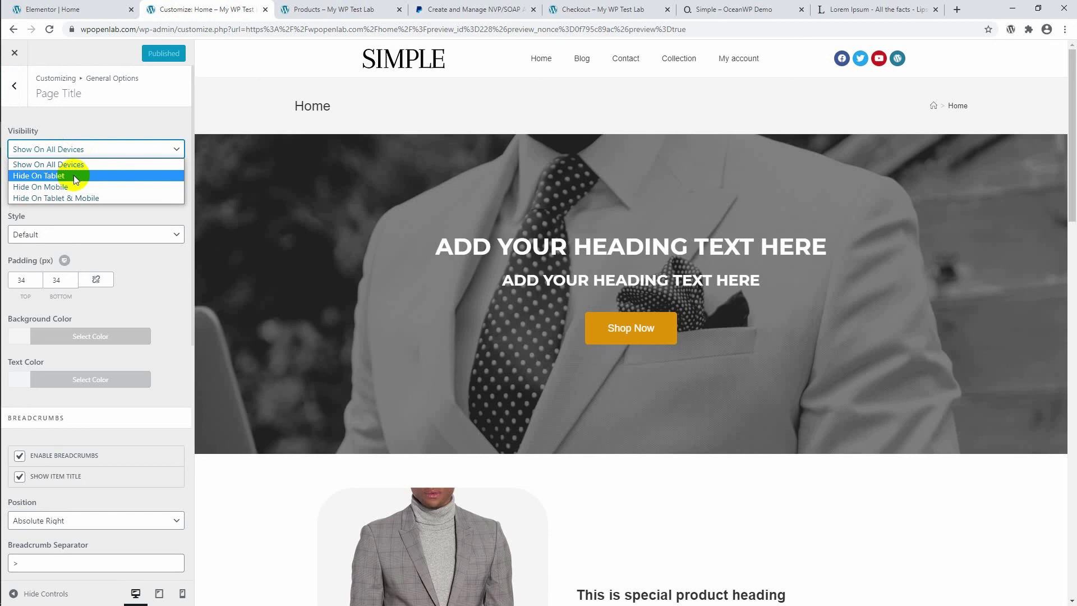
left_click(85, 234)
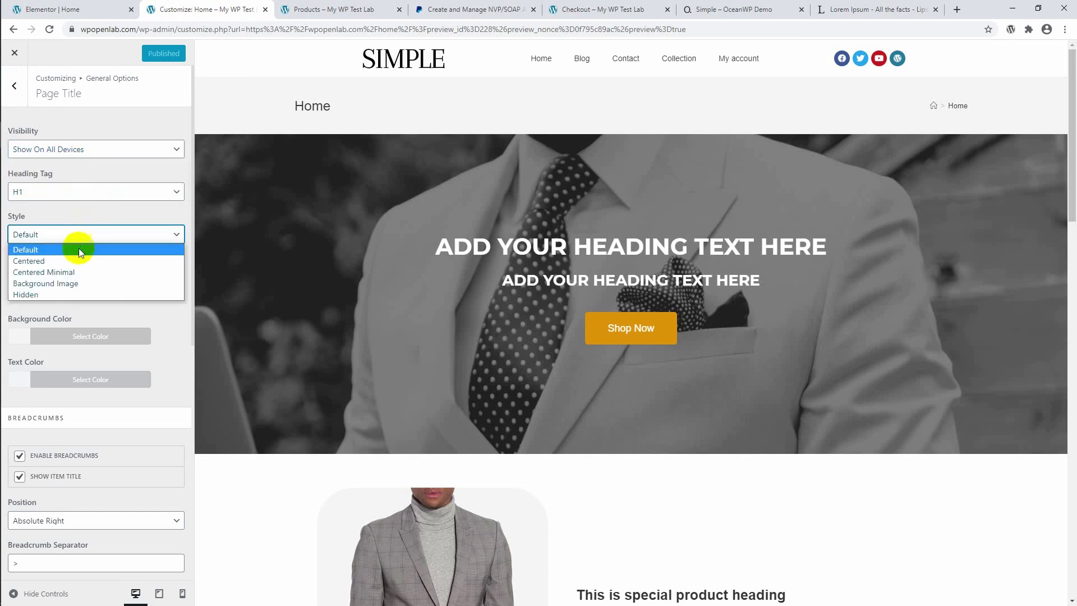
left_click(56, 295)
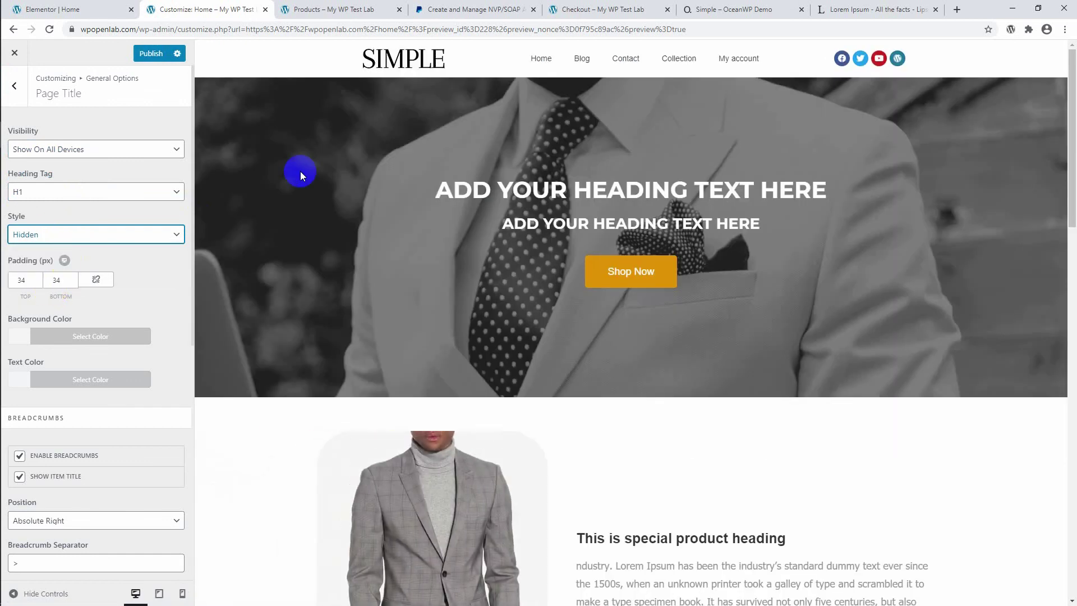
scroll(300, 171, "down", 2)
scroll(345, 186, "up", 2)
left_click(151, 55)
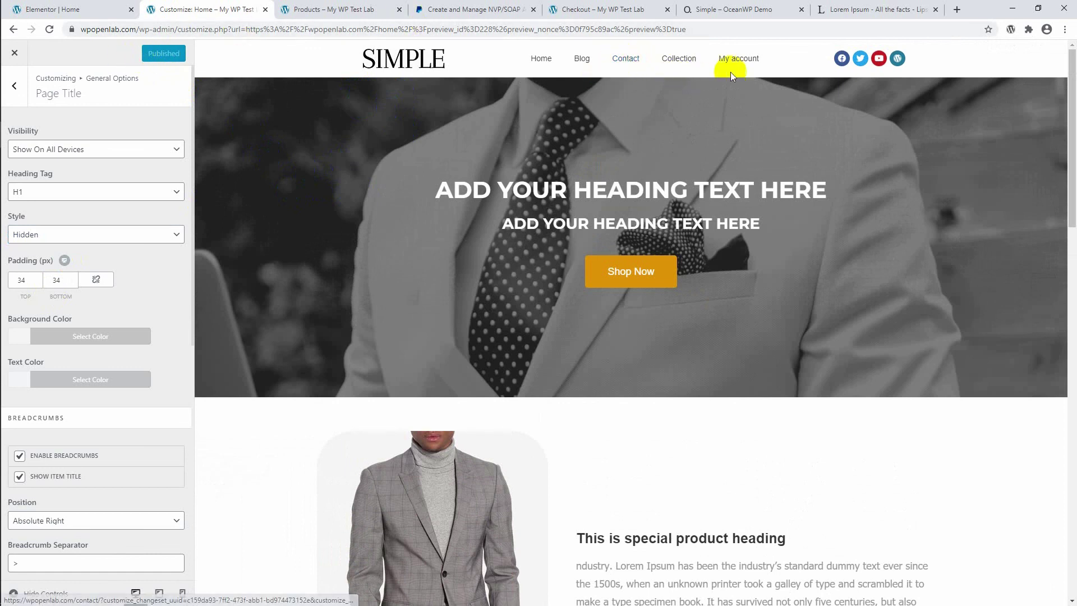
Open the Home page in a new tab to check its header area, and follow the header logo's link.
right_click(544, 56)
left_click(555, 64)
left_click(298, 9)
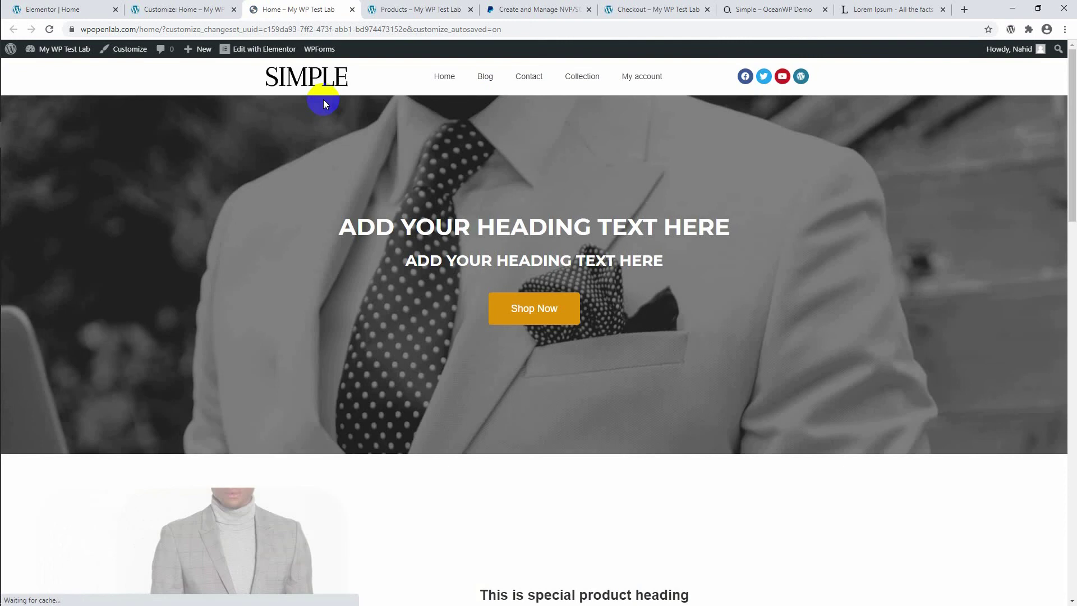
scroll(523, 238, "down", 5)
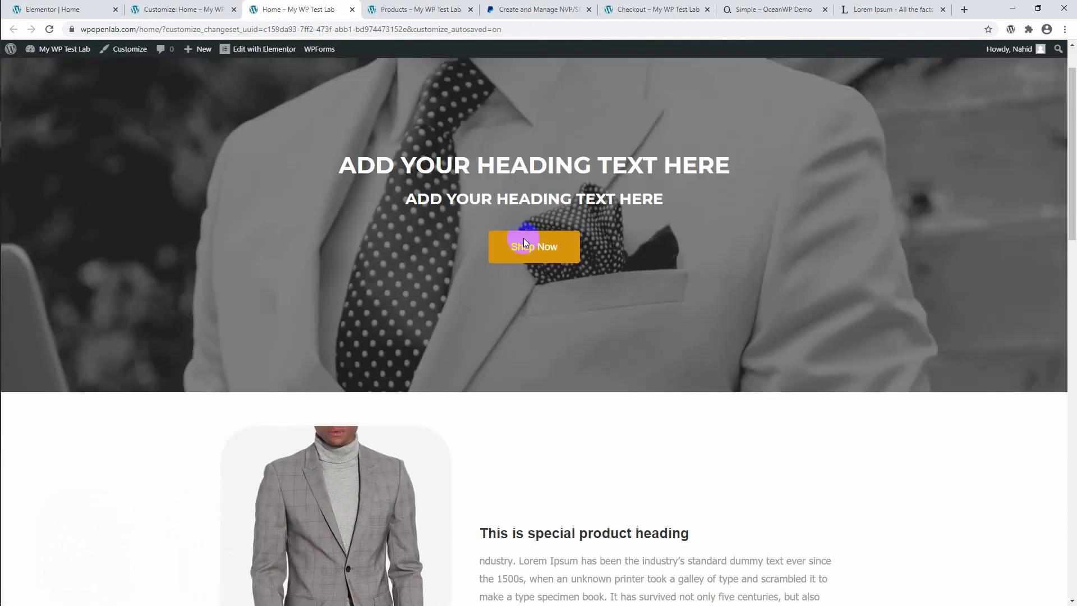
scroll(521, 238, "up", 5)
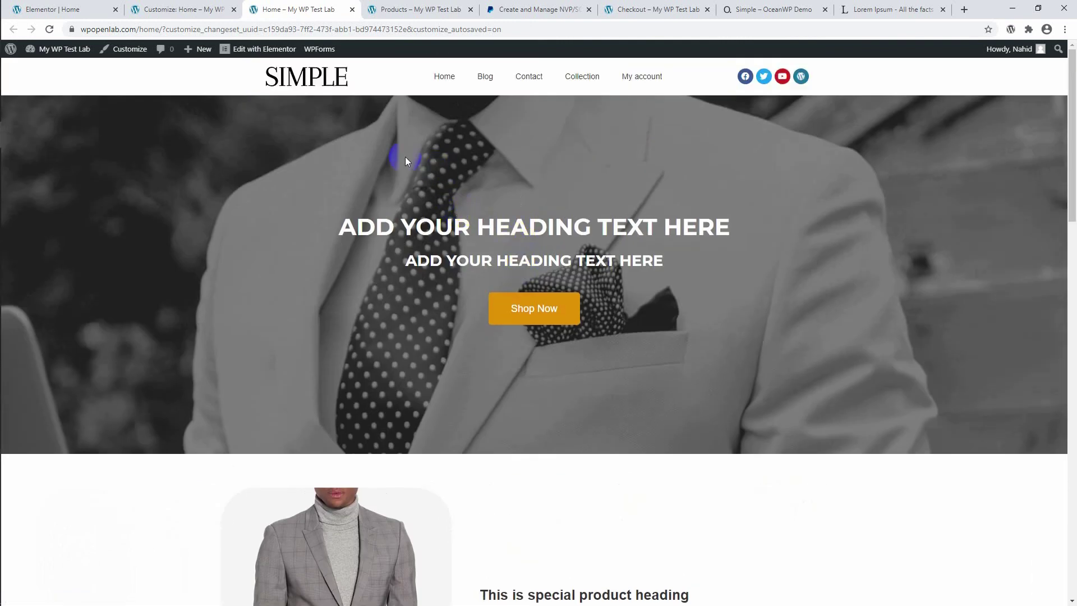
left_click(310, 81)
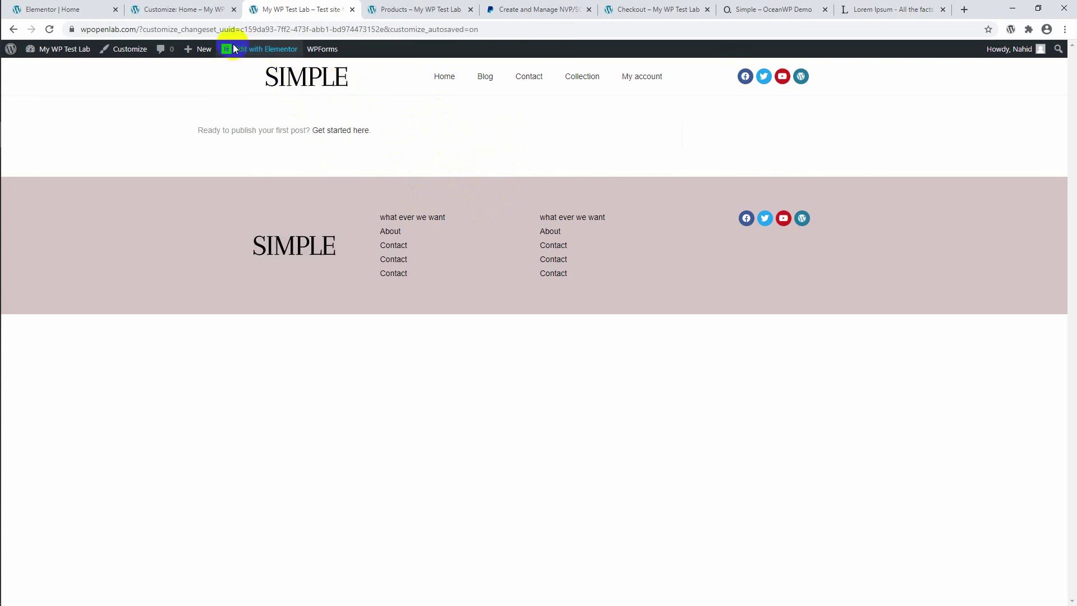
In the dashboard's Reading settings, make the homepage display the static page Home and save the changes.
left_click(66, 56)
left_click(64, 68)
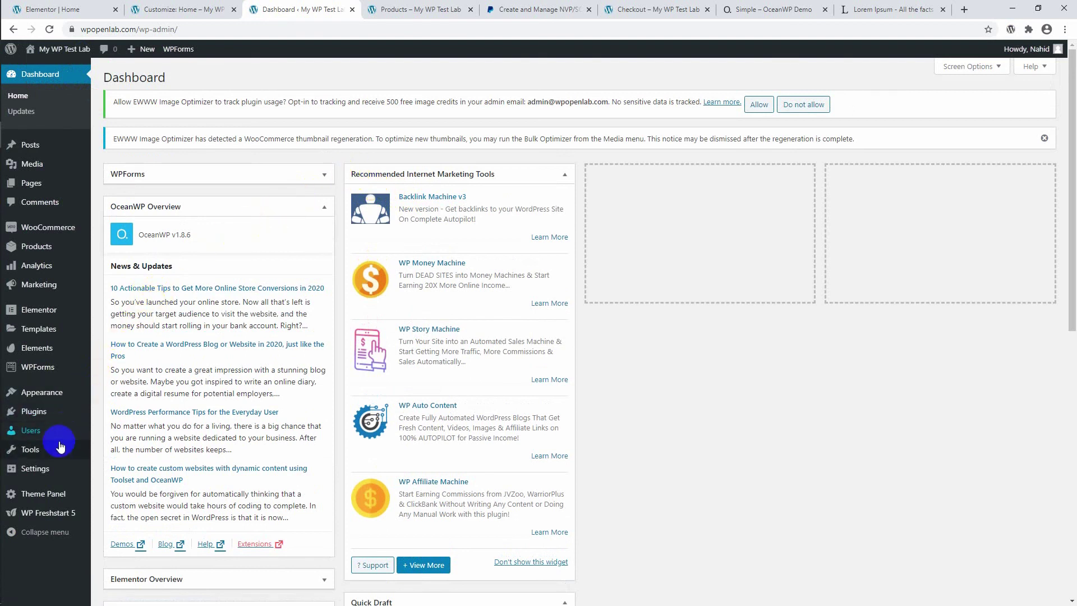
mouse_move(58, 460)
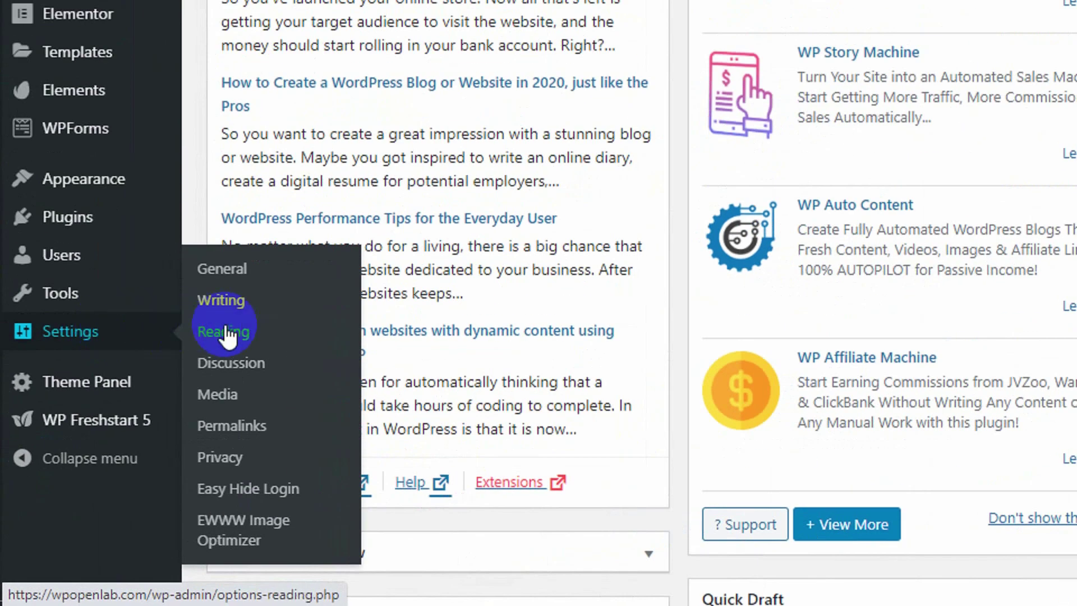
left_click(227, 335)
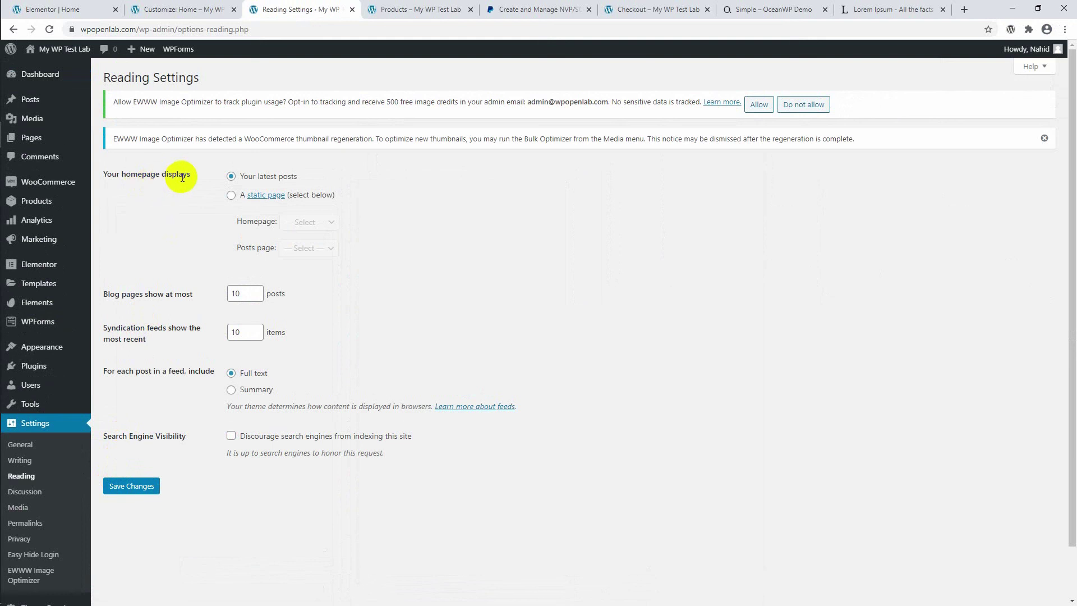
left_click(230, 197)
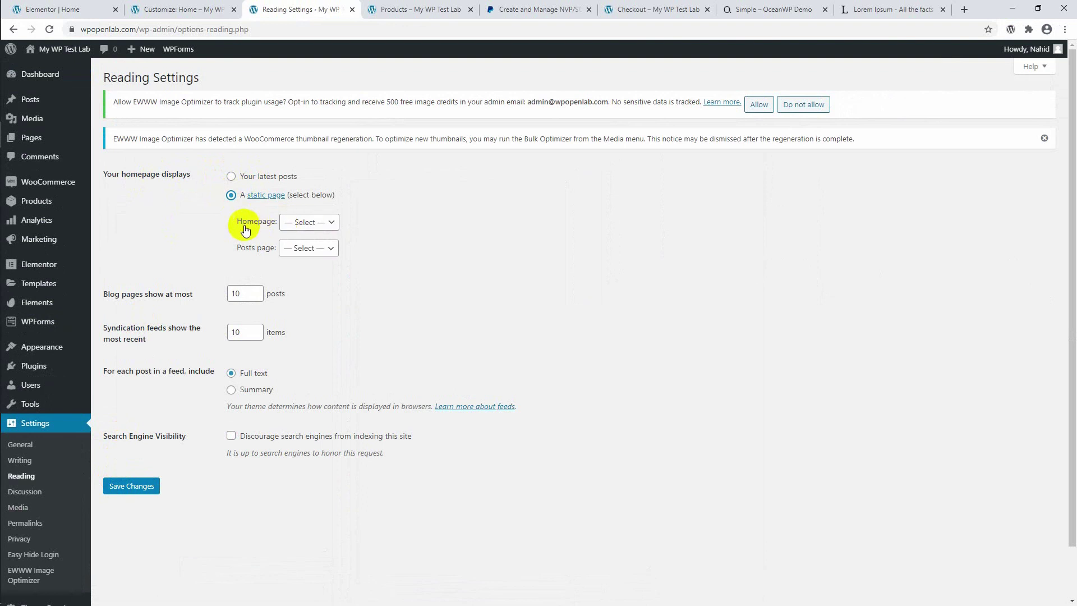
left_click(294, 222)
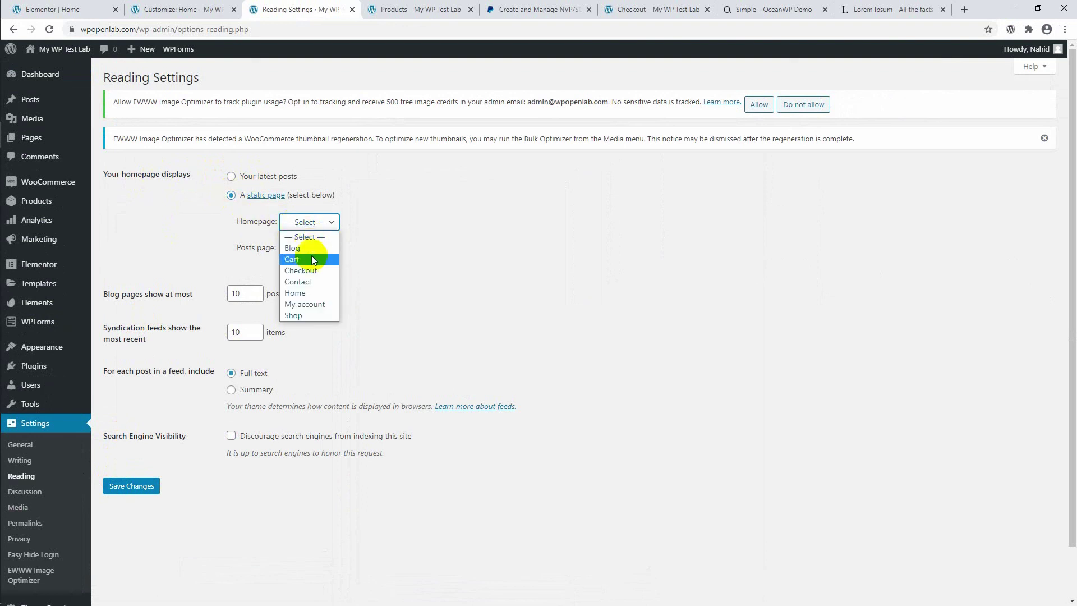
left_click(304, 292)
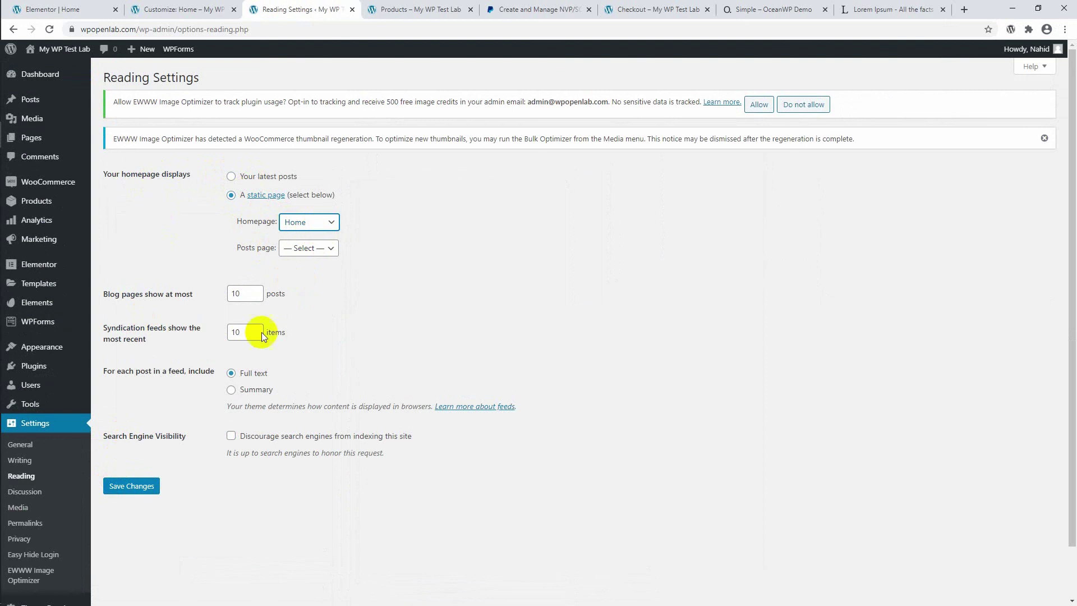
left_click(114, 491)
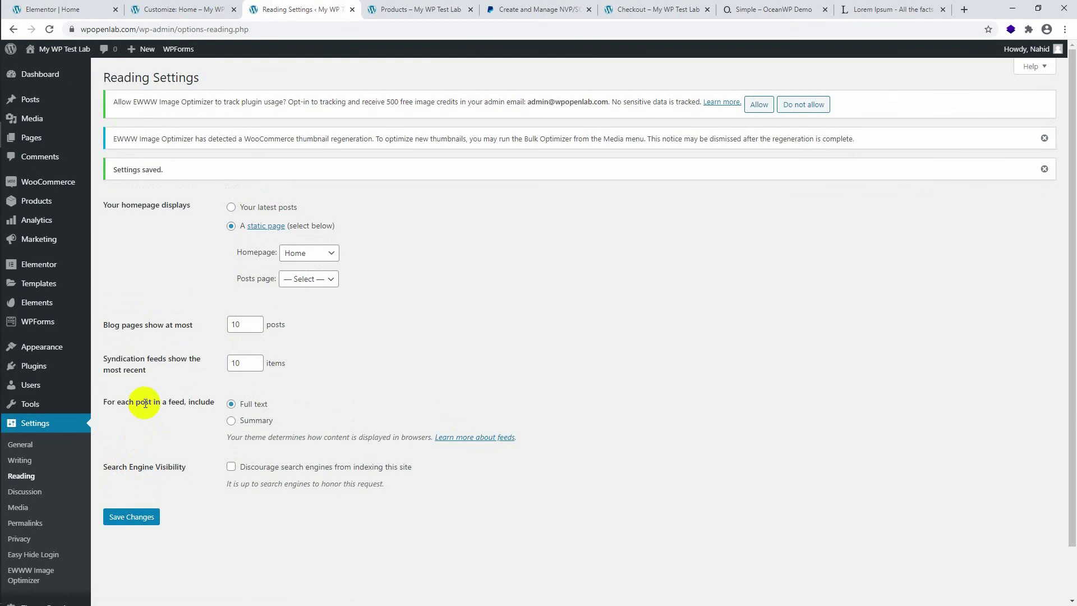
Visit the site in a new tab and check the front page from the hero down to Featured Products.
mouse_move(66, 54)
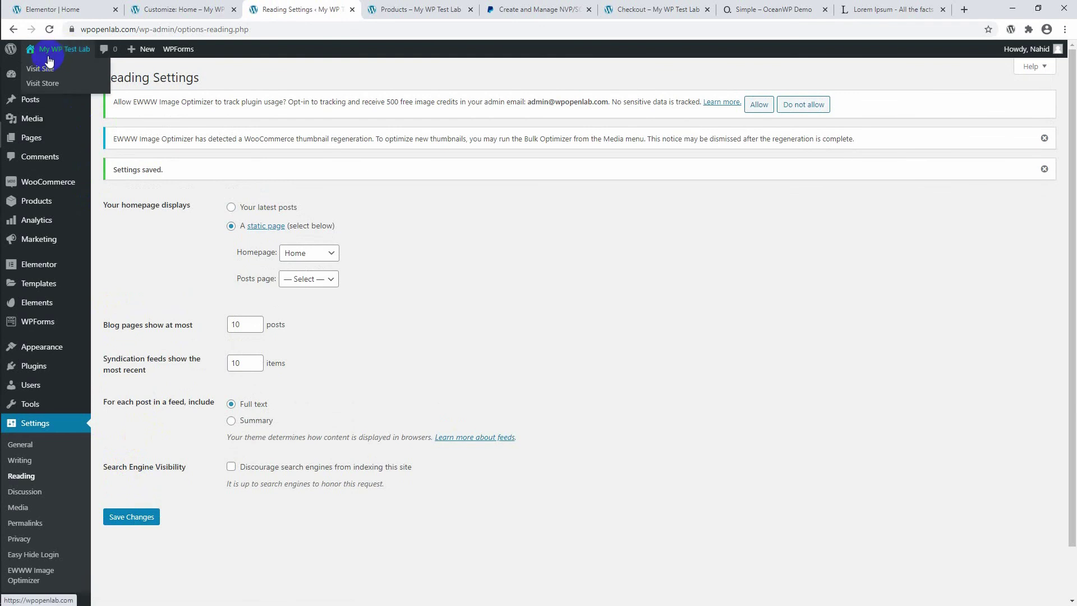
right_click(51, 67)
left_click(65, 73)
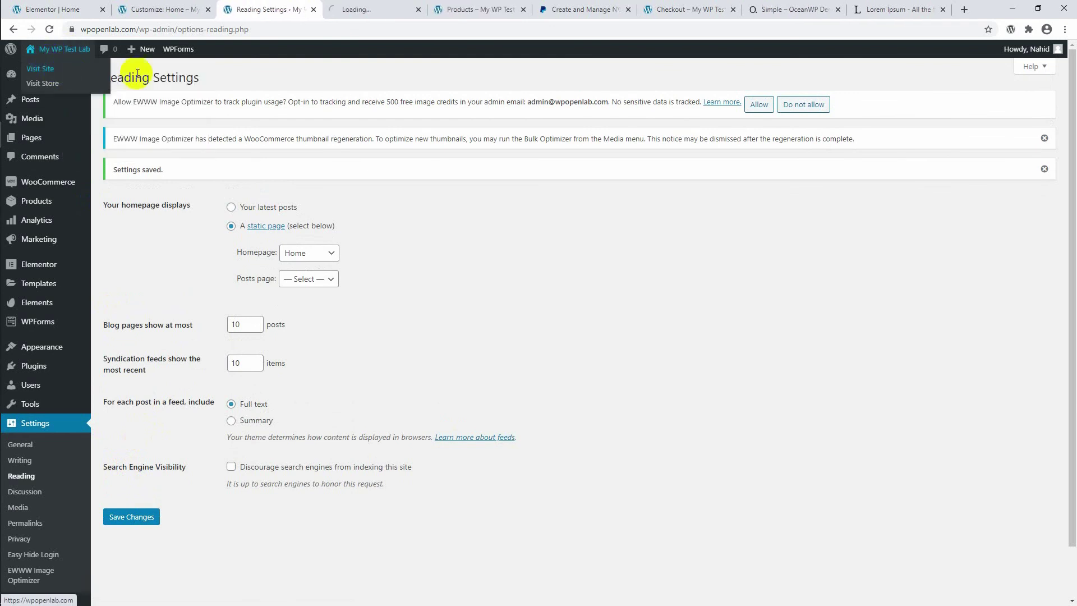
left_click(404, 9)
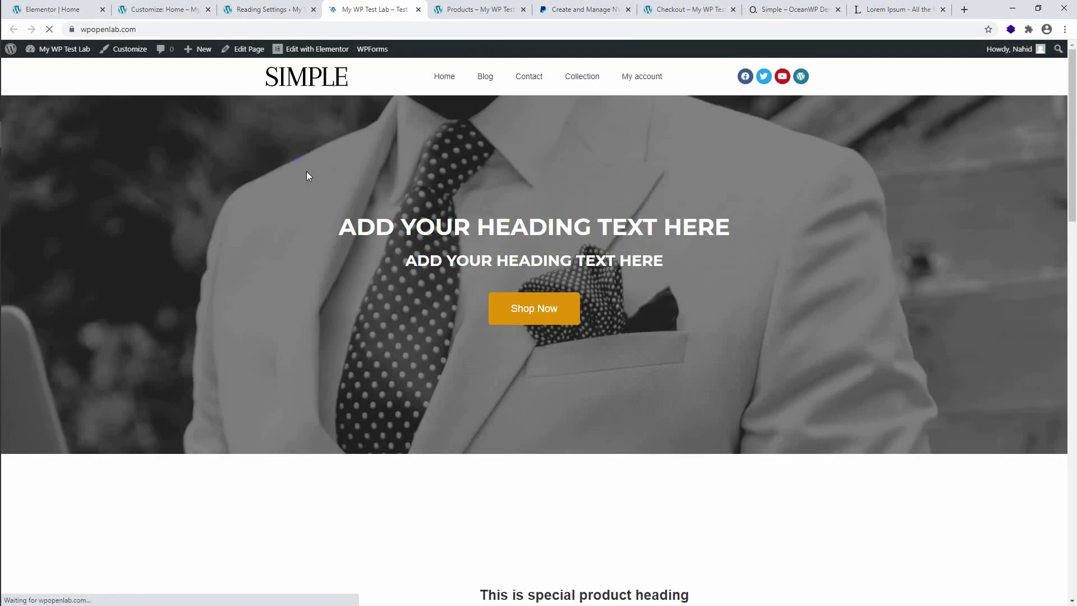
scroll(329, 246, "down", 12)
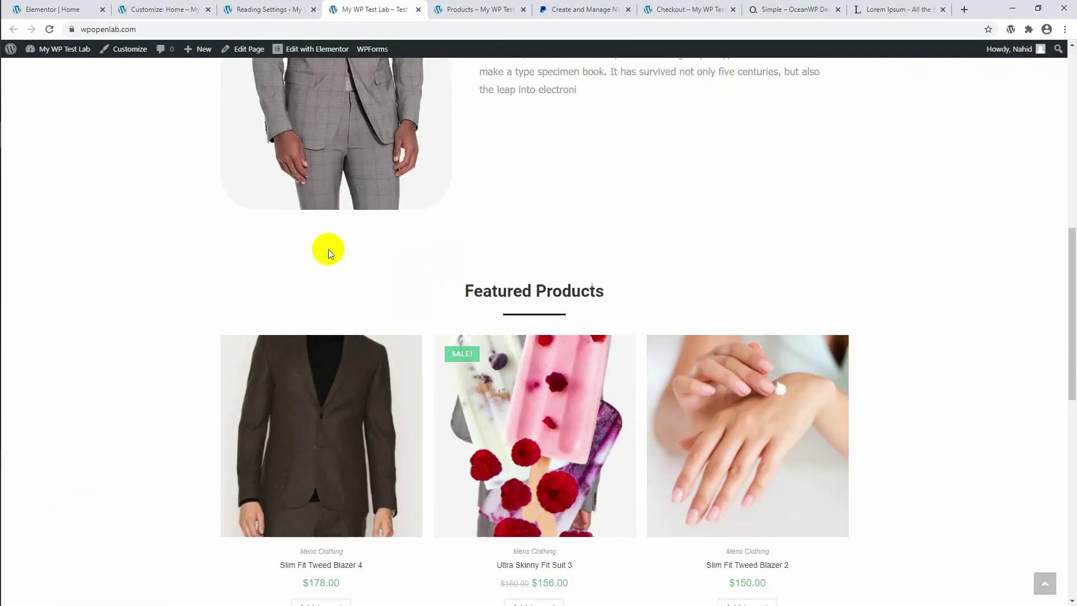
scroll(328, 249, "down", 3)
scroll(329, 250, "up", 15)
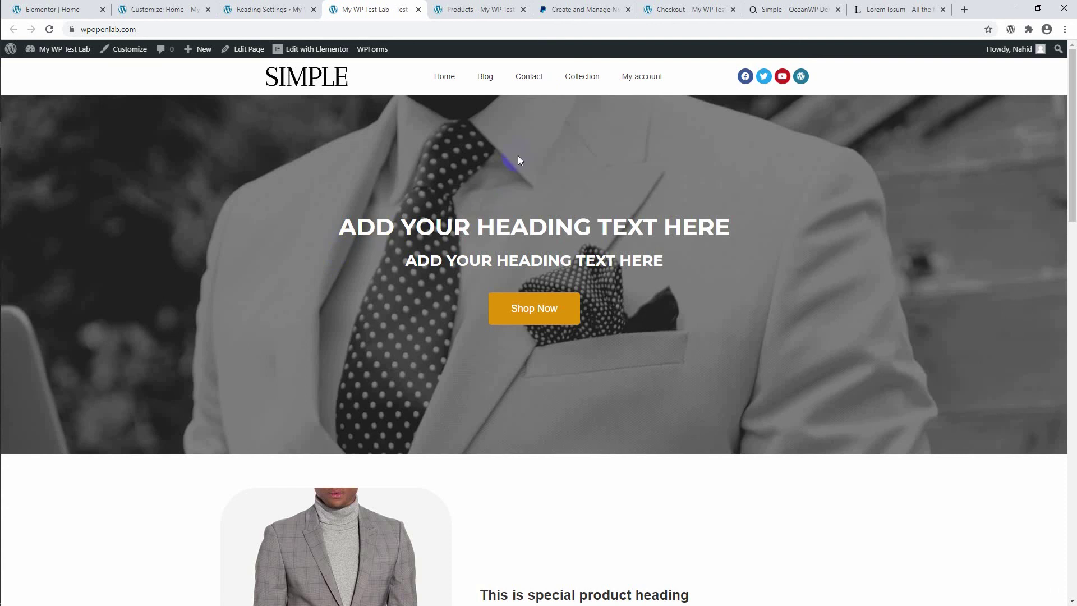
Go to the site's Contact page and open it for editing in Elementor.
left_click(529, 77)
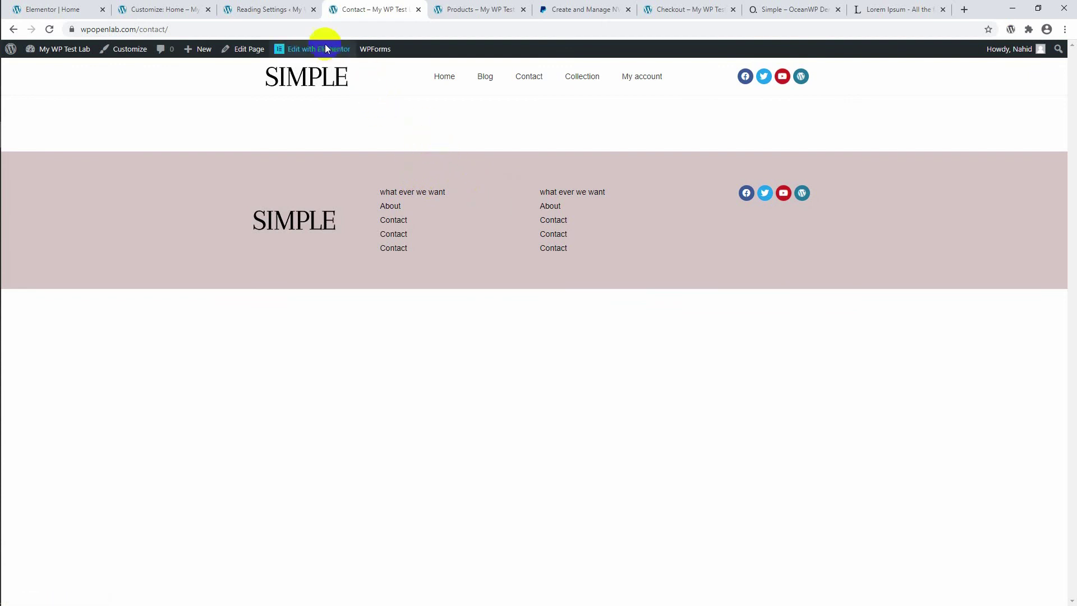
left_click(242, 51)
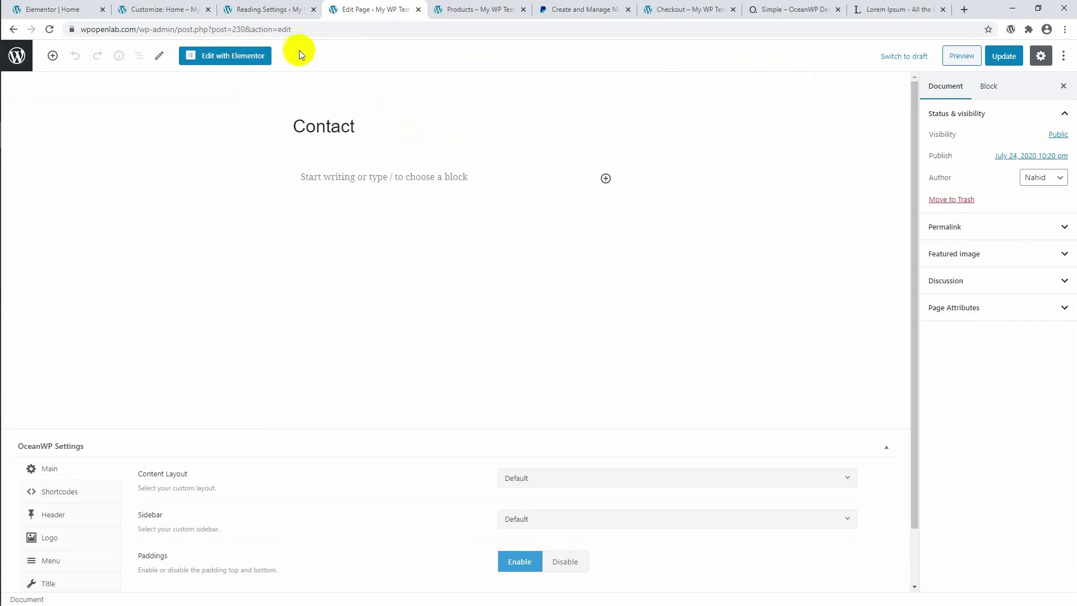
left_click(243, 57)
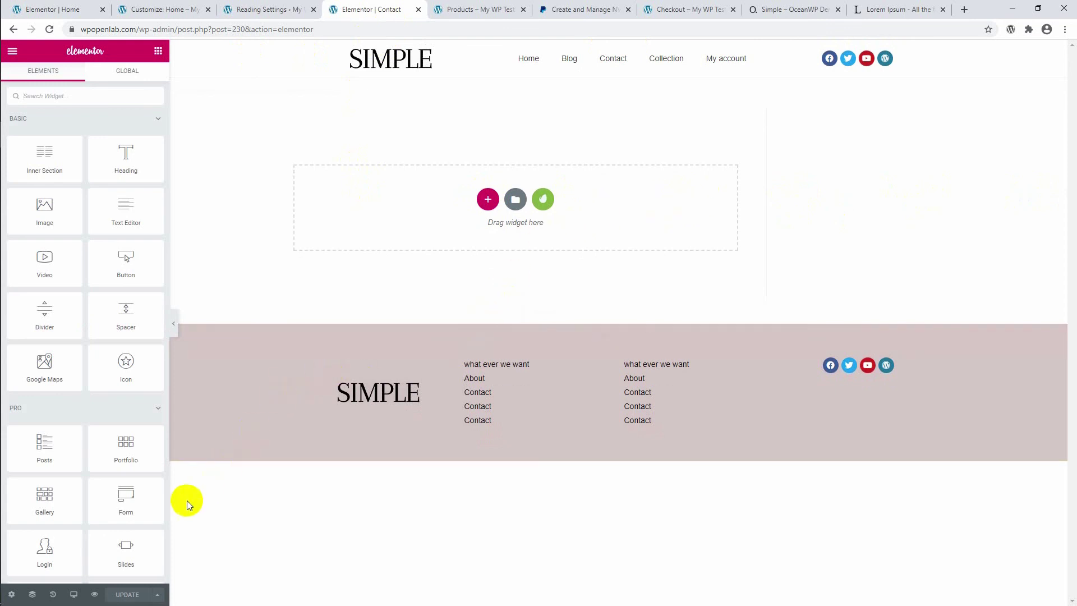
Set the Contact page's layout to Elementor Full Width in the page settings.
left_click(17, 598)
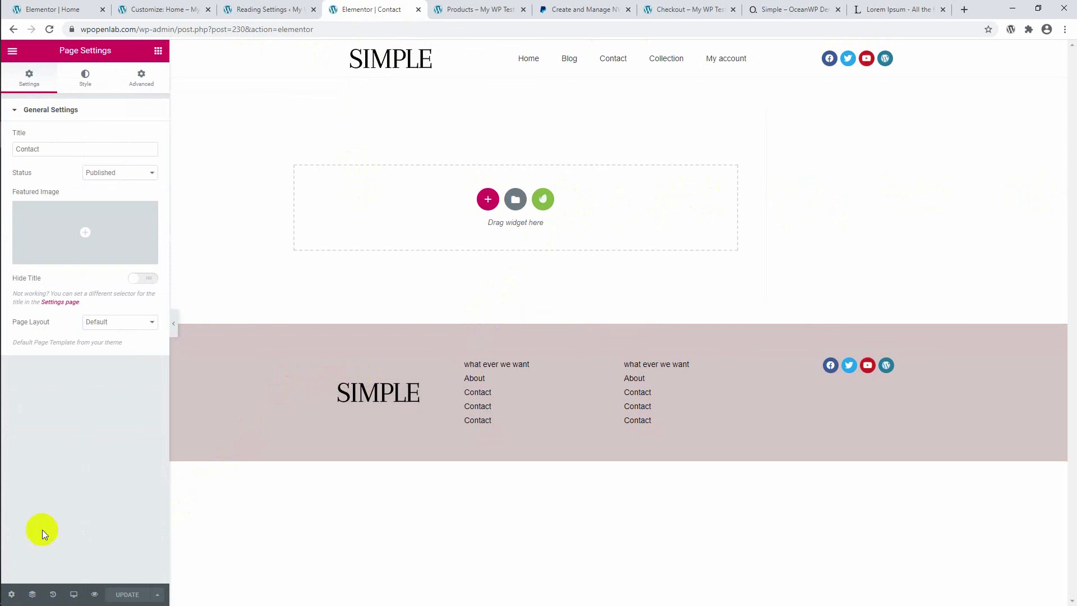
left_click(93, 322)
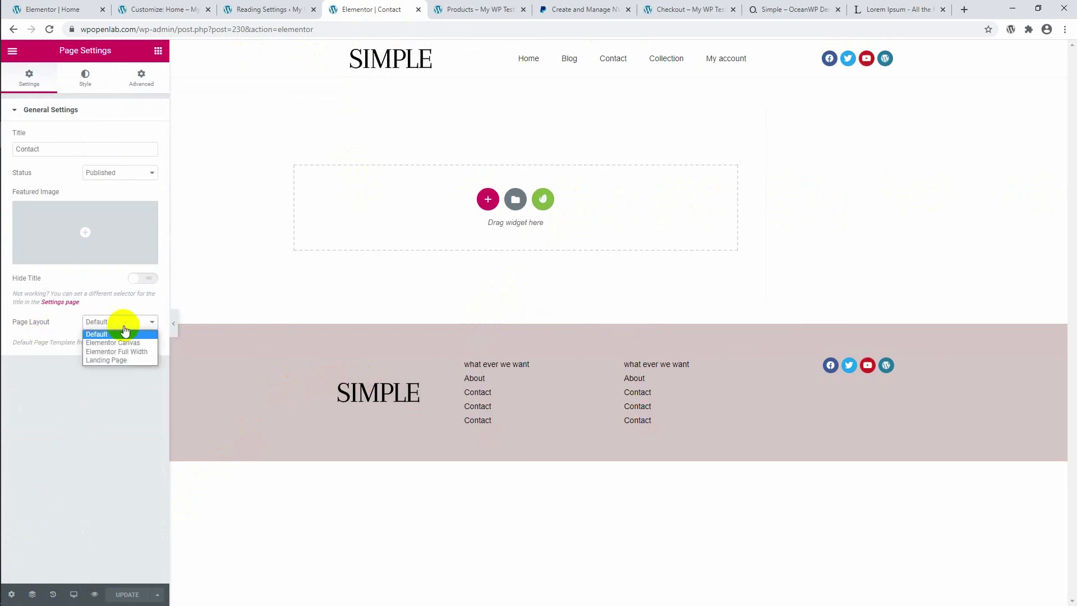
left_click(129, 352)
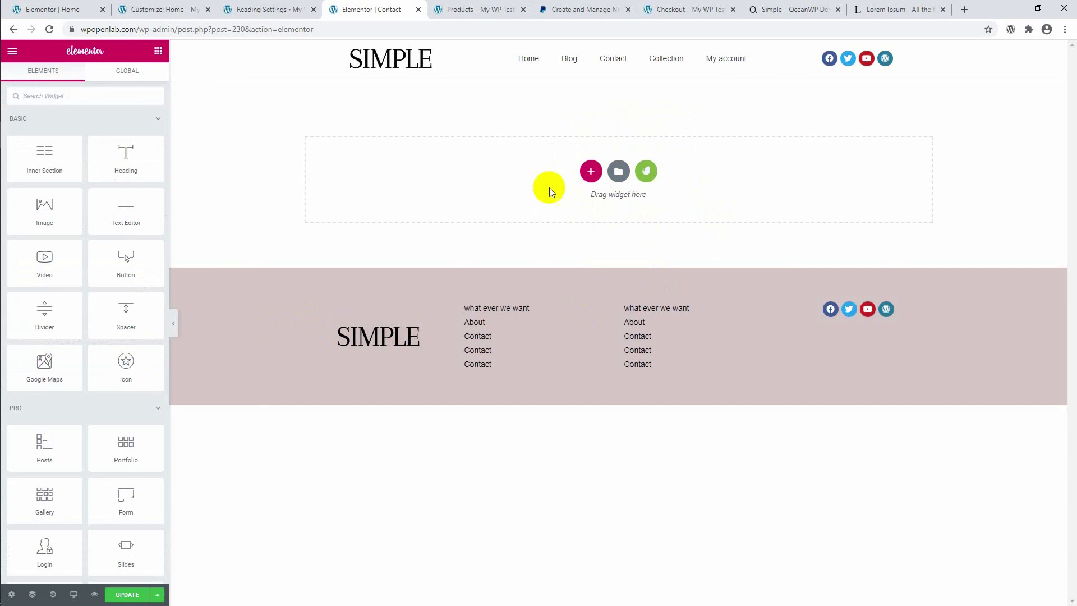
Add a single-column section to the Contact page and place a Heading widget in it.
left_click(594, 174)
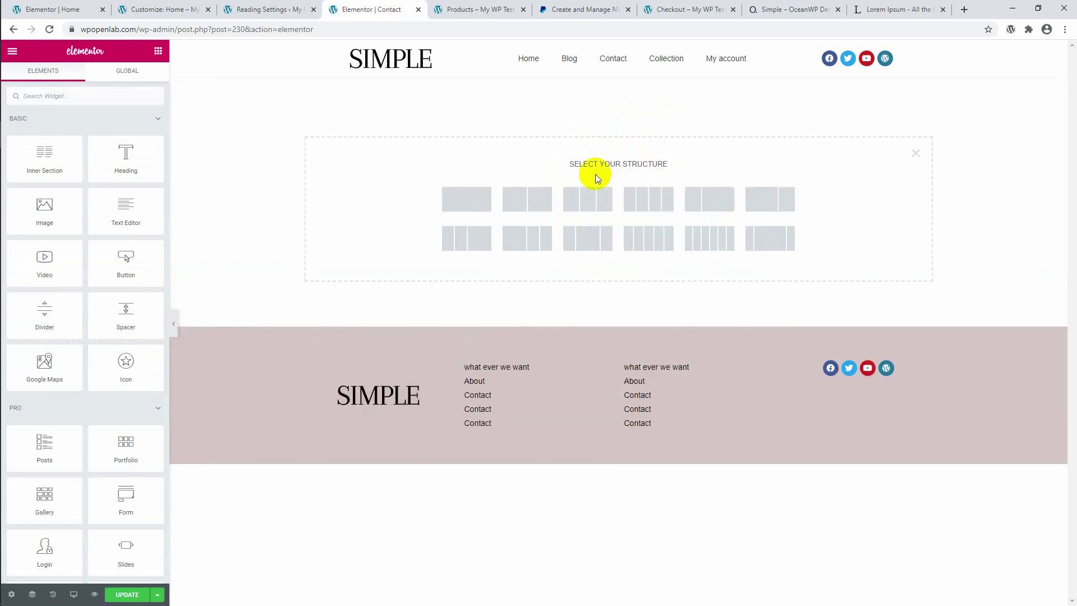
left_click(476, 195)
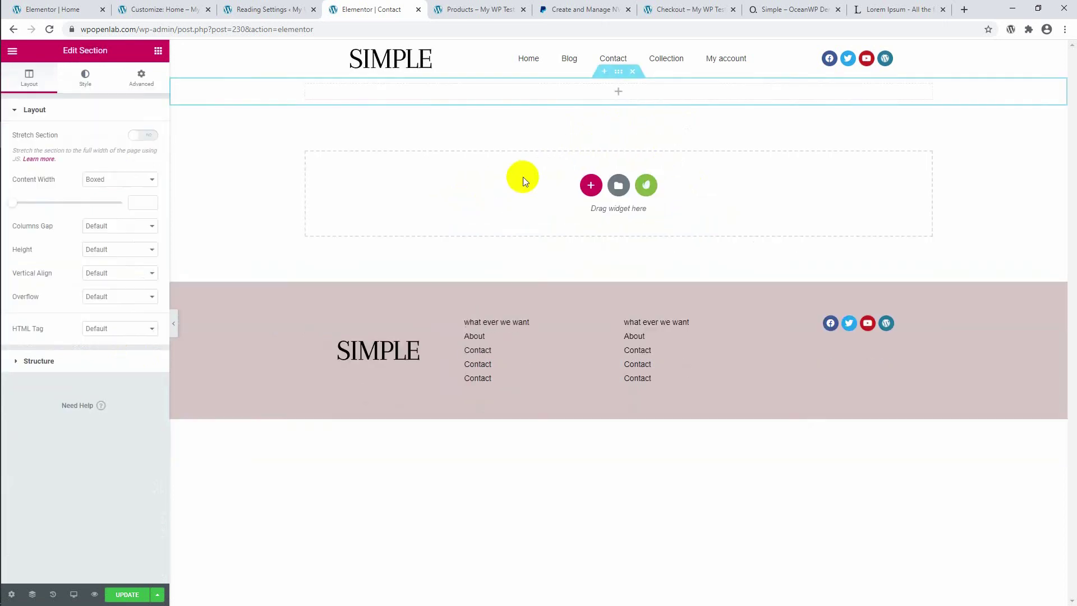
left_click(518, 88)
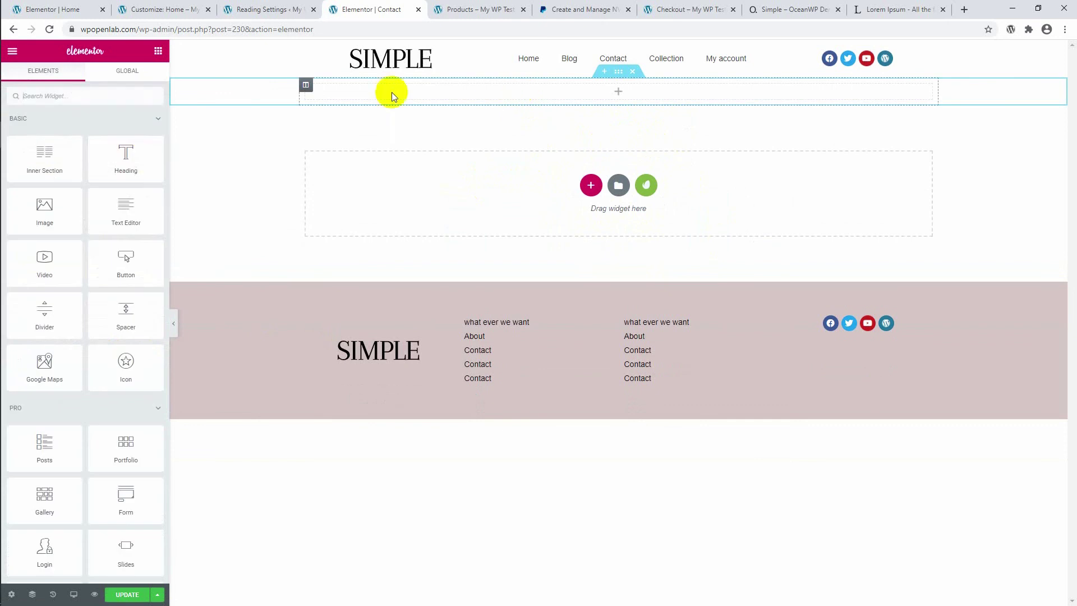
left_click_drag(129, 160, 634, 94)
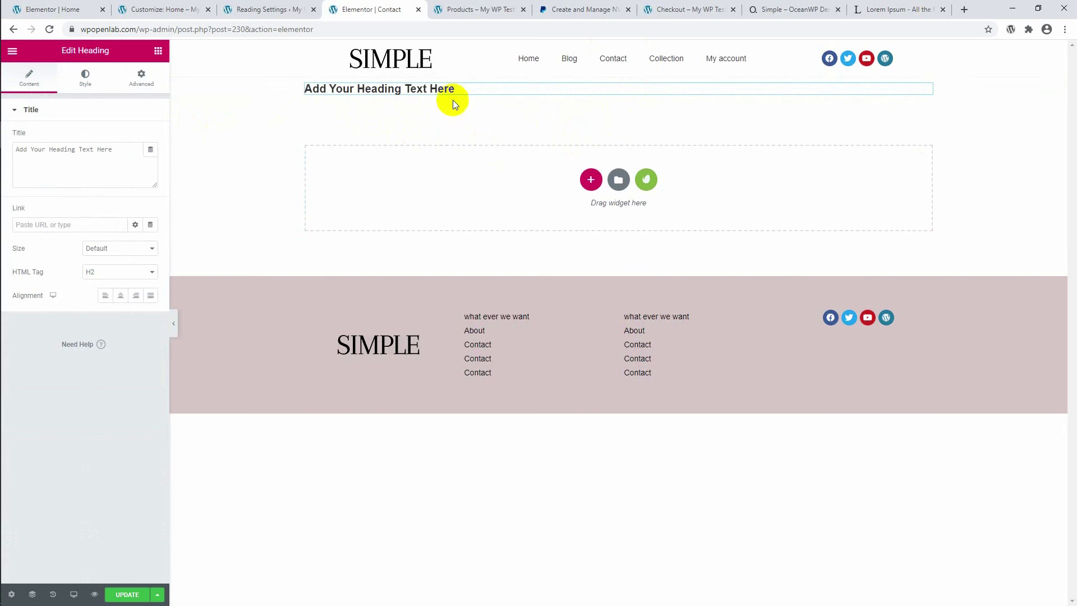
Set the top and bottom margins of the section holding the heading to 100 px.
left_click(618, 73)
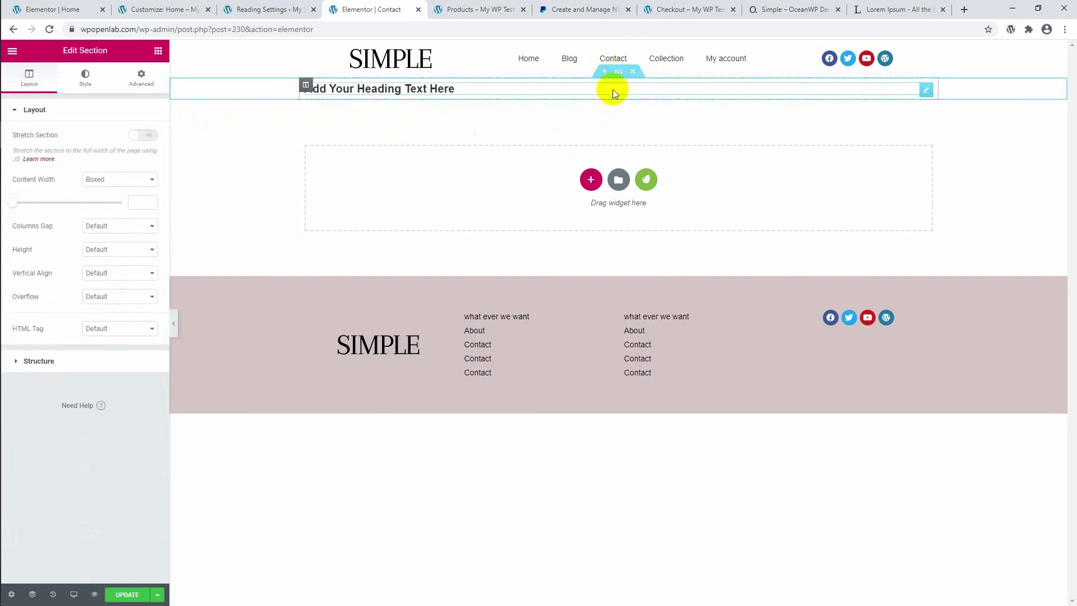
left_click(144, 84)
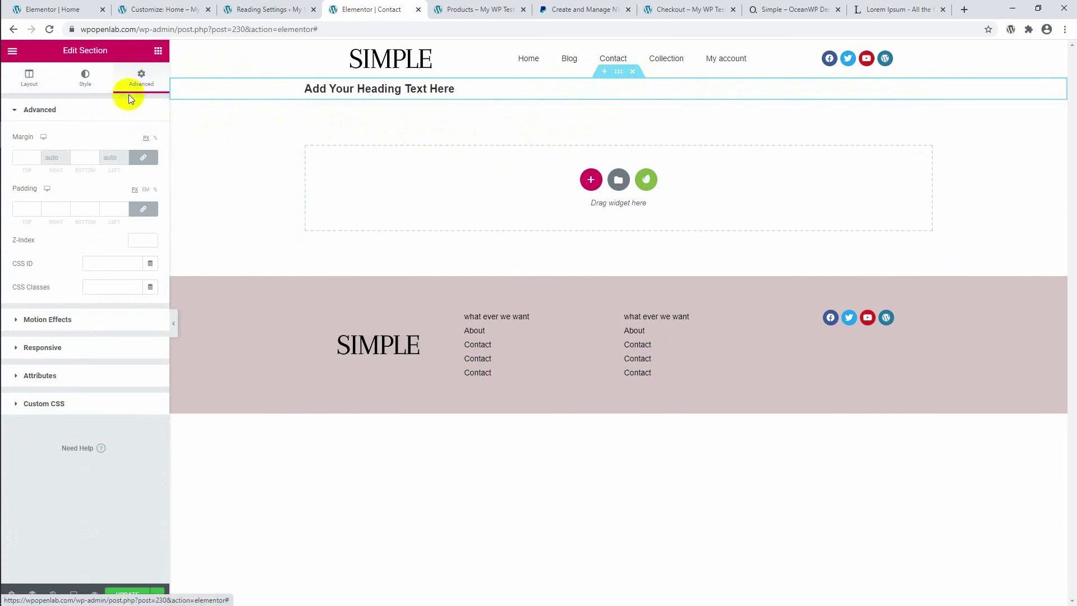
left_click(24, 155)
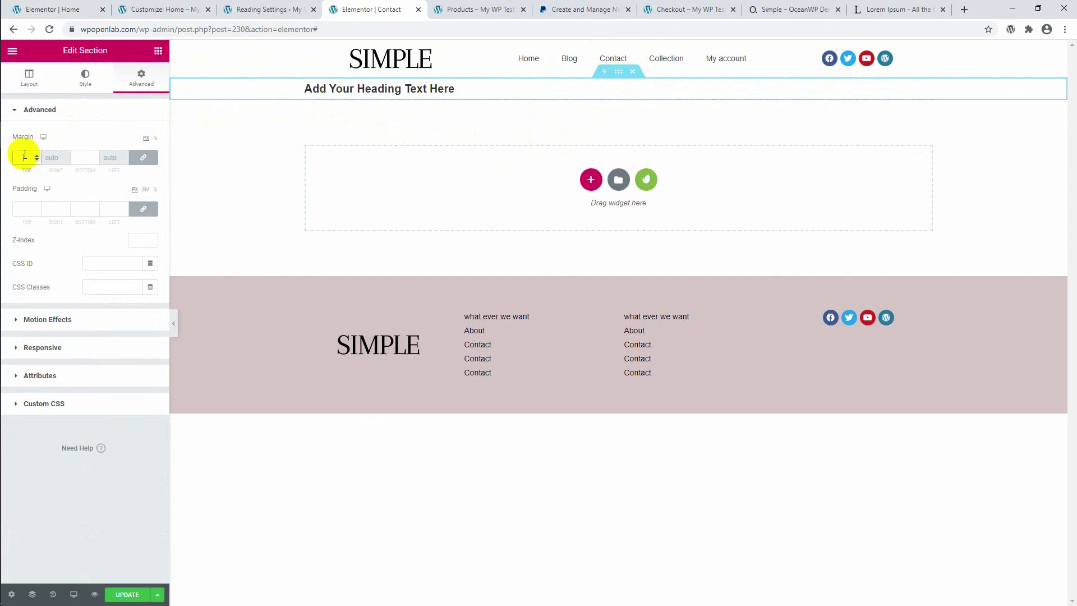
type("100")
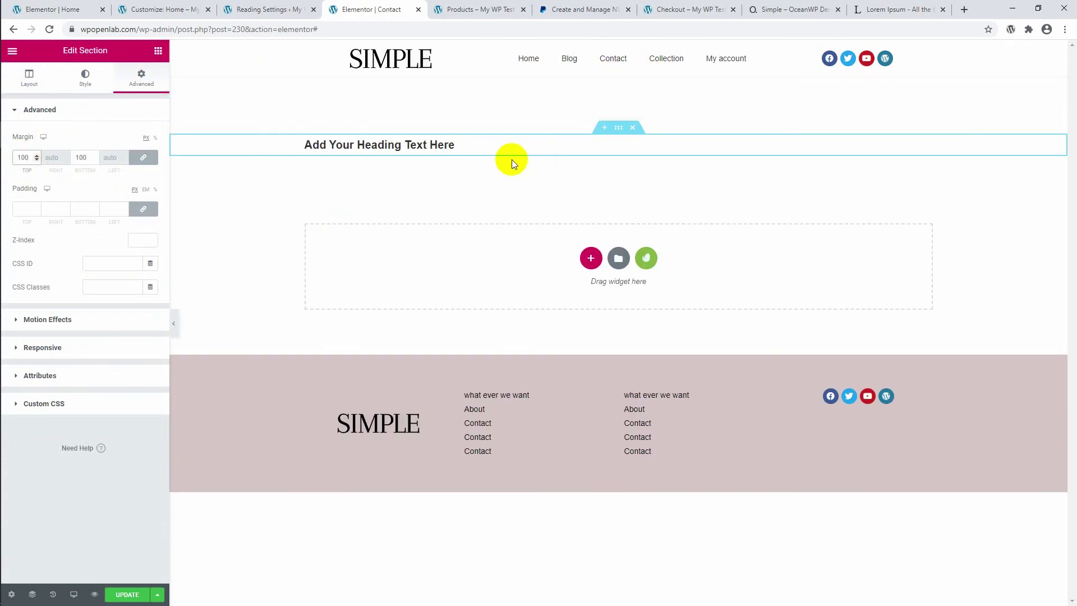
Change the heading's title to "Contact Us" and center it.
left_click(441, 150)
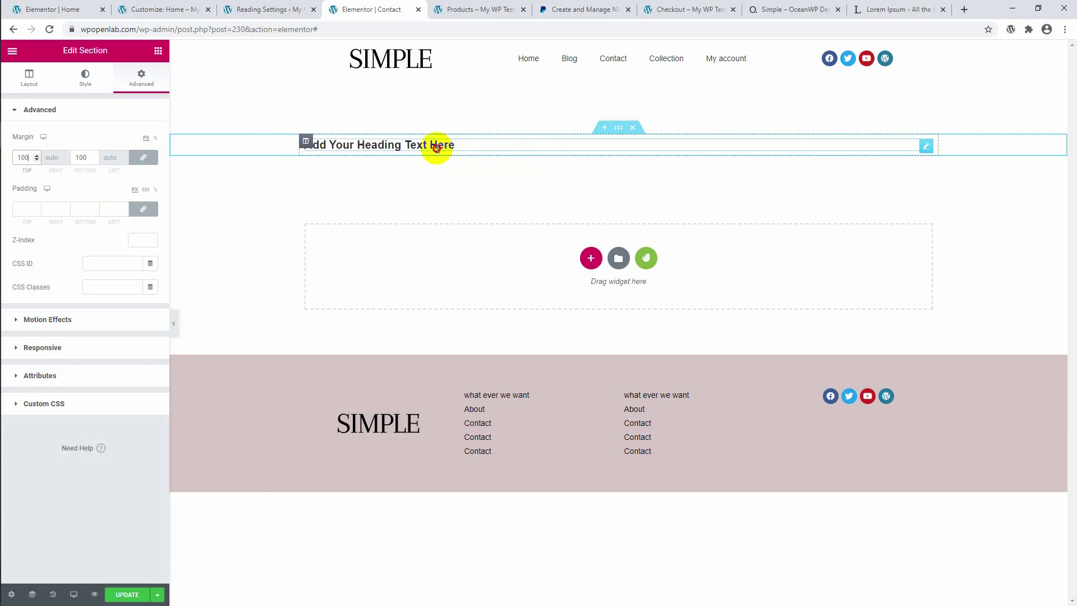
double_click(345, 146)
left_click(115, 163)
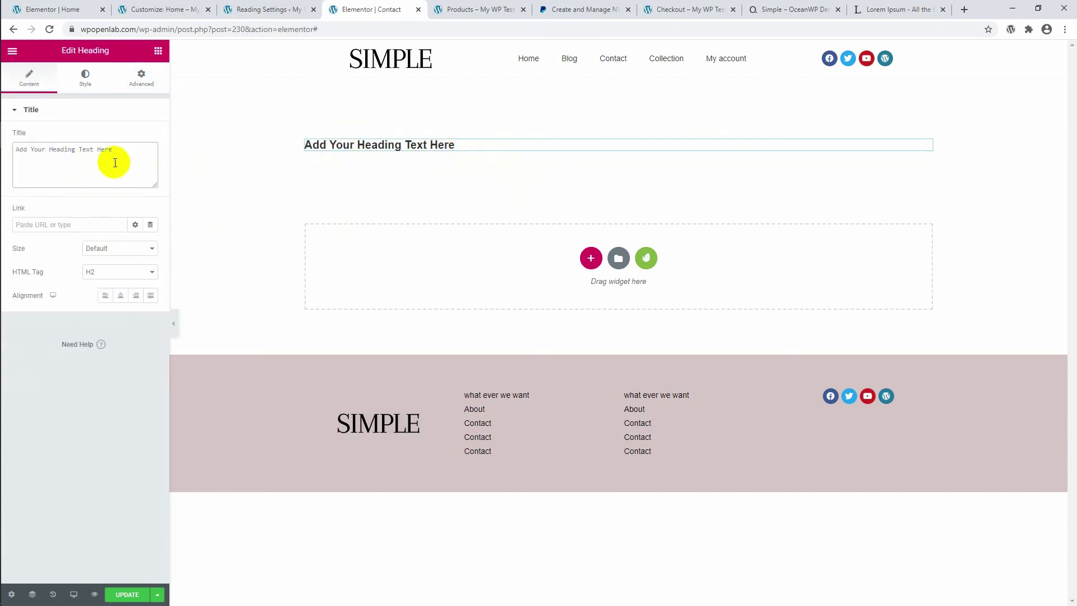
key("BackSpace")
key("BackSpace")
key("BackSpace")
key("BackSpace")
key("BackSpace")
key("BackSpace")
key("BackSpace")
key("BackSpace")
key("BackSpace")
key("BackSpace")
key("BackSpace")
key("BackSpace")
key("BackSpace")
key("BackSpace")
key("BackSpace")
key("BackSpace")
key("BackSpace")
key("BackSpace")
key("BackSpace")
key("BackSpace")
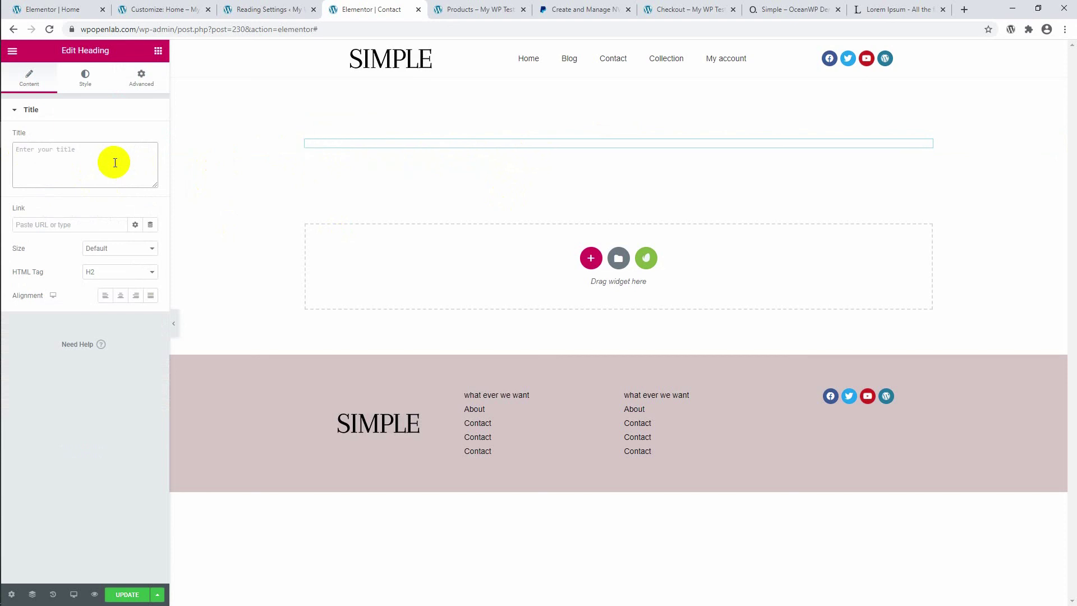
type("Co")
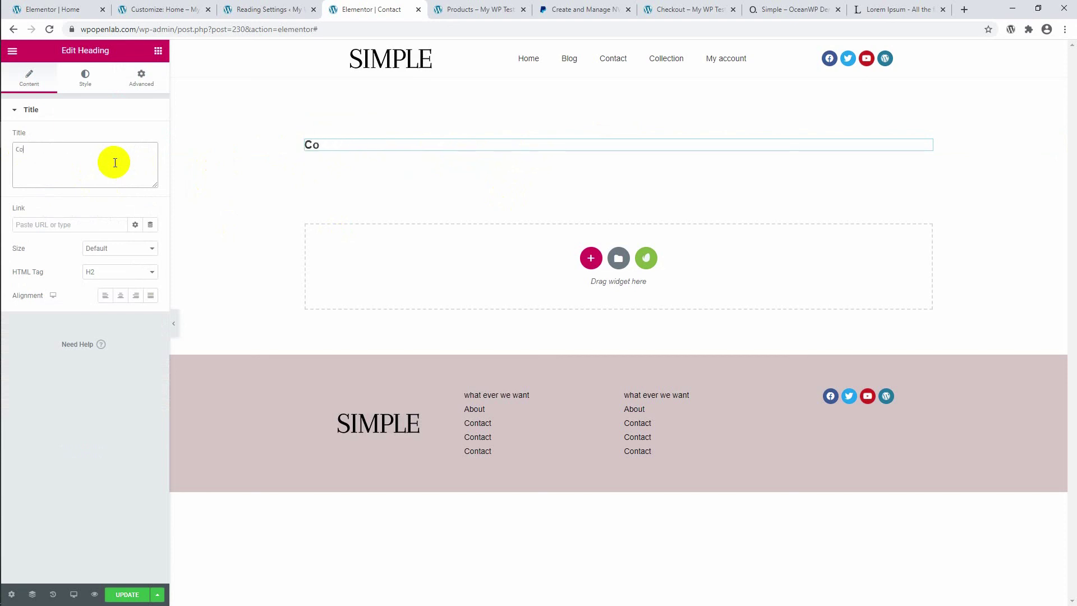
type("ntact Us")
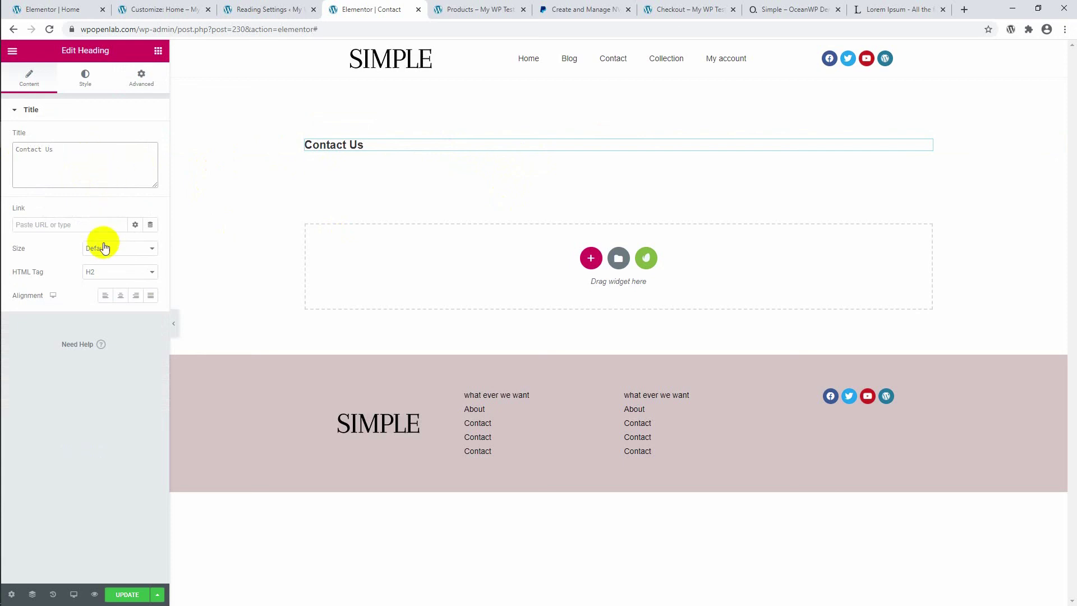
left_click(119, 296)
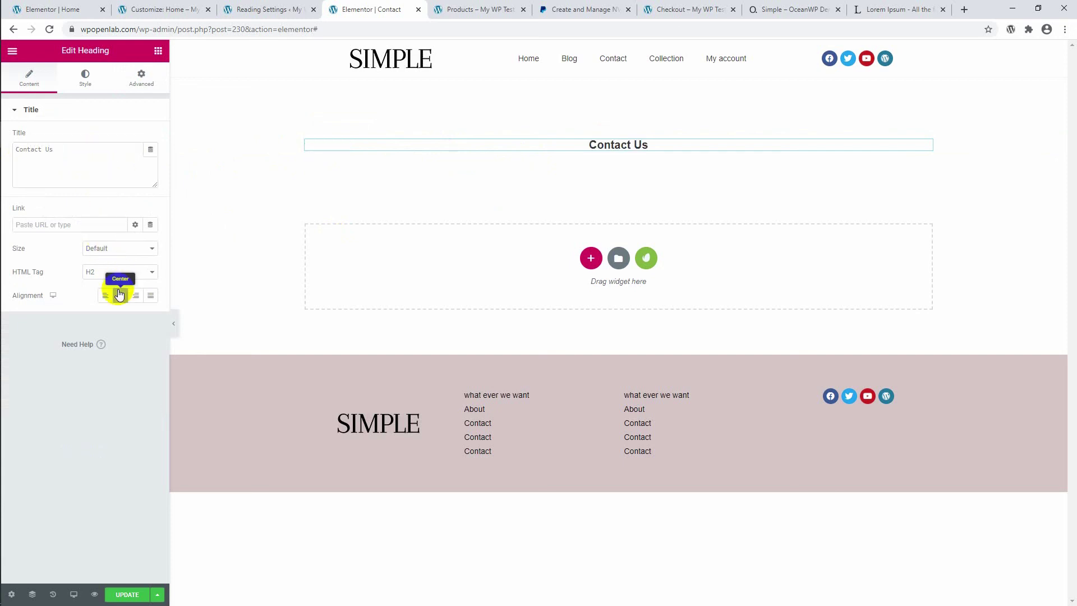
Set the Contact Us heading's typography to size 42 px and the Artifika font family.
left_click(89, 83)
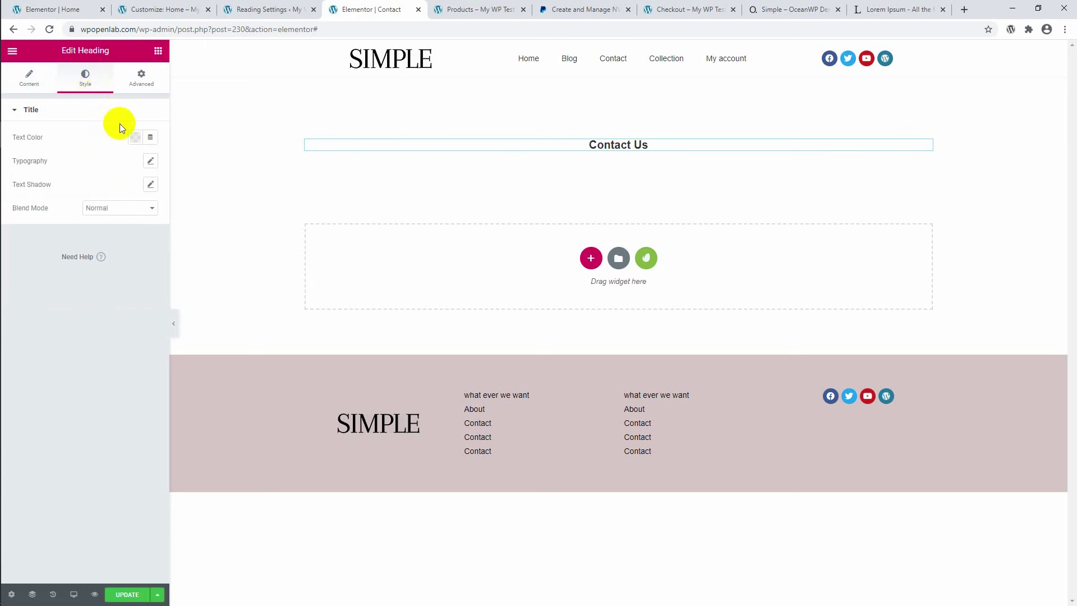
left_click(151, 162)
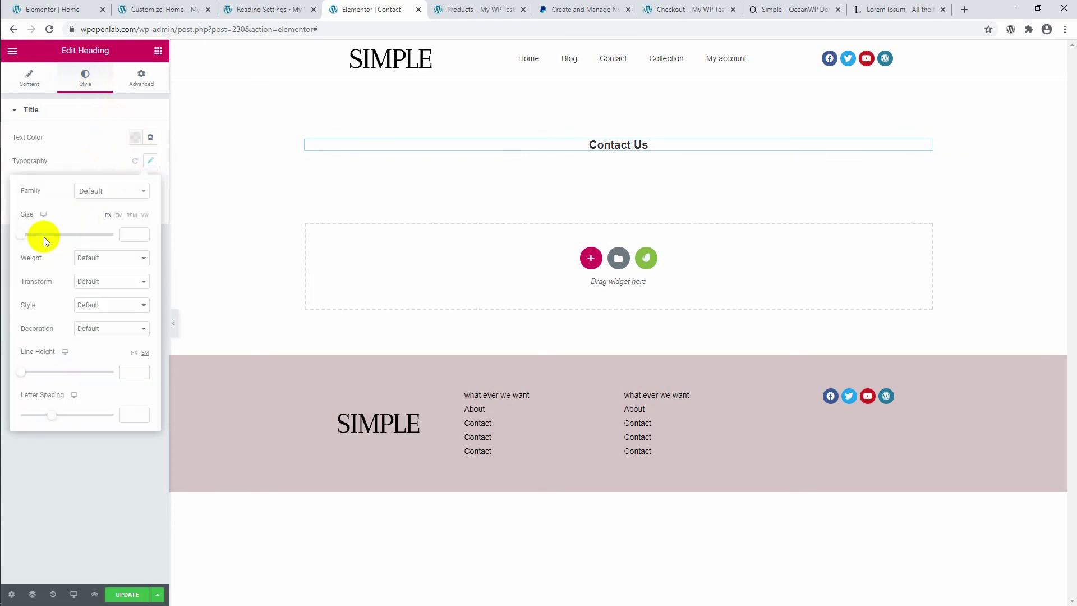
left_click_drag(24, 238, 42, 243)
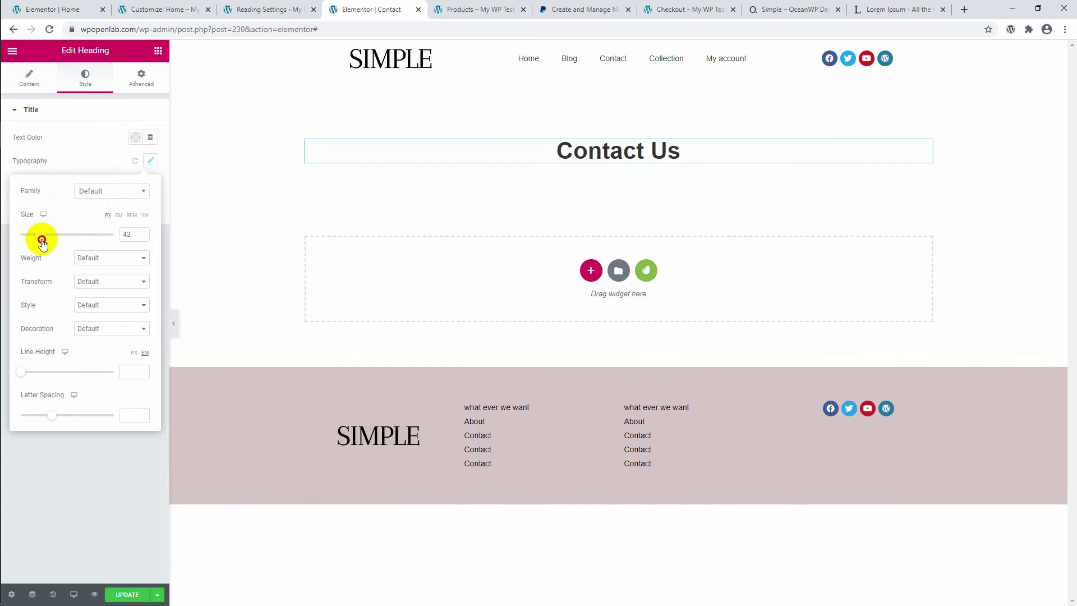
left_click(98, 191)
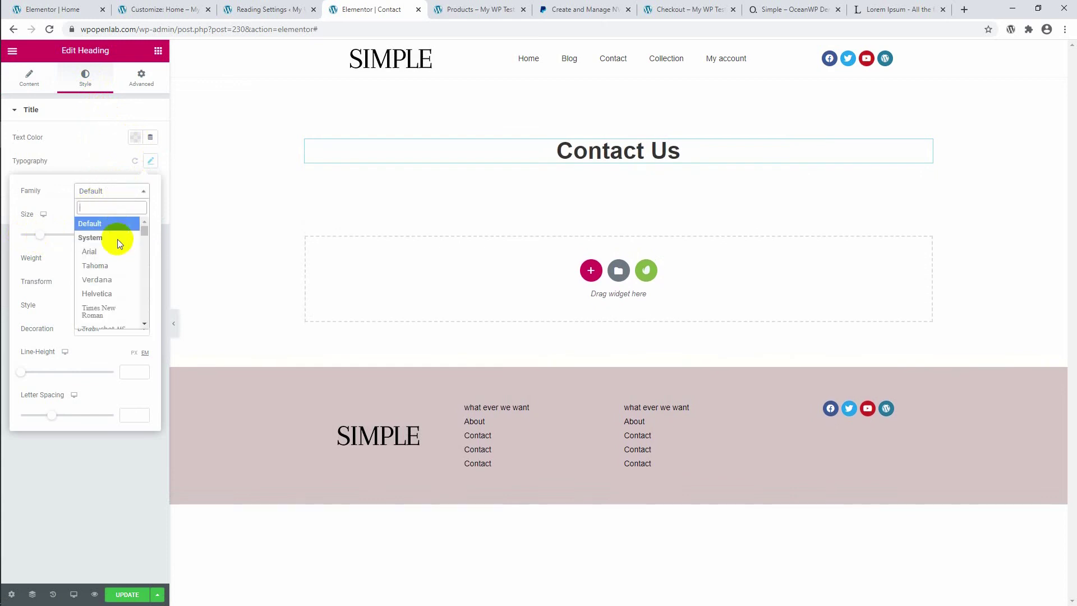
scroll(117, 239, "down", 5)
scroll(119, 246, "down", 10)
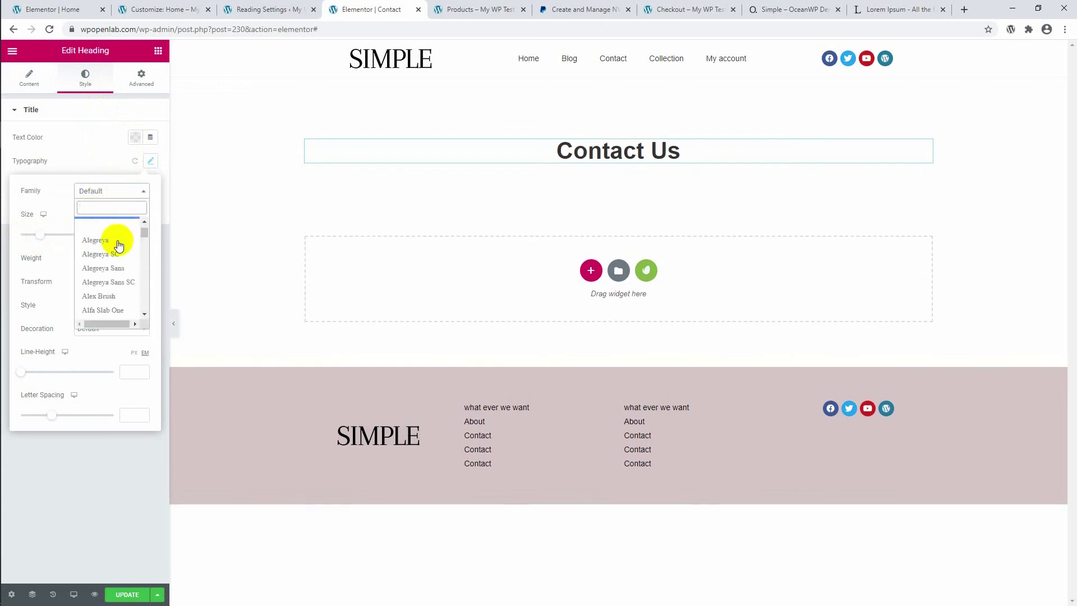
scroll(119, 245, "down", 5)
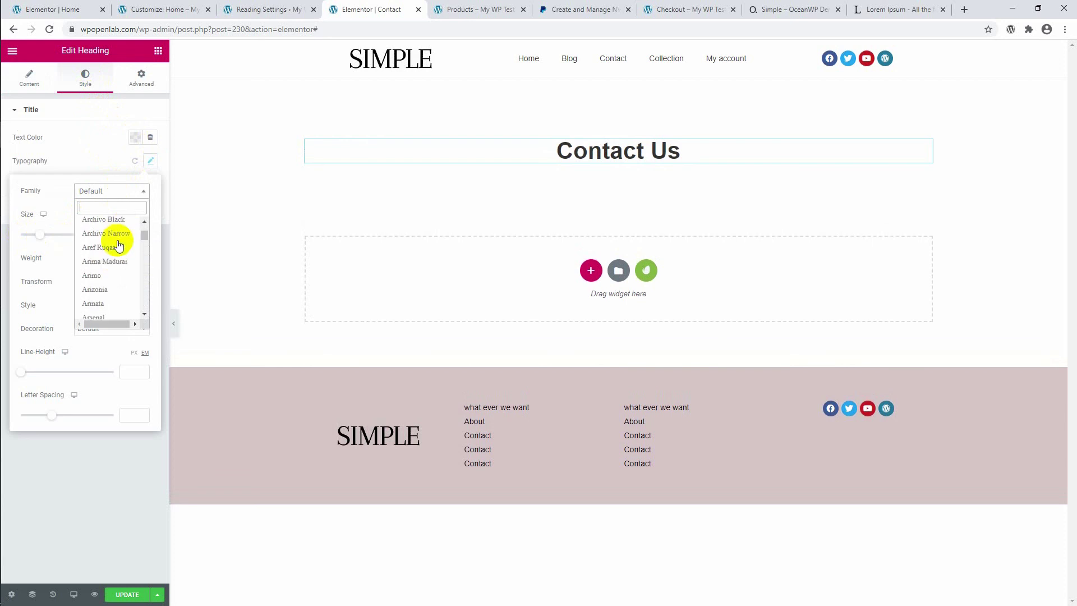
scroll(119, 245, "down", 5)
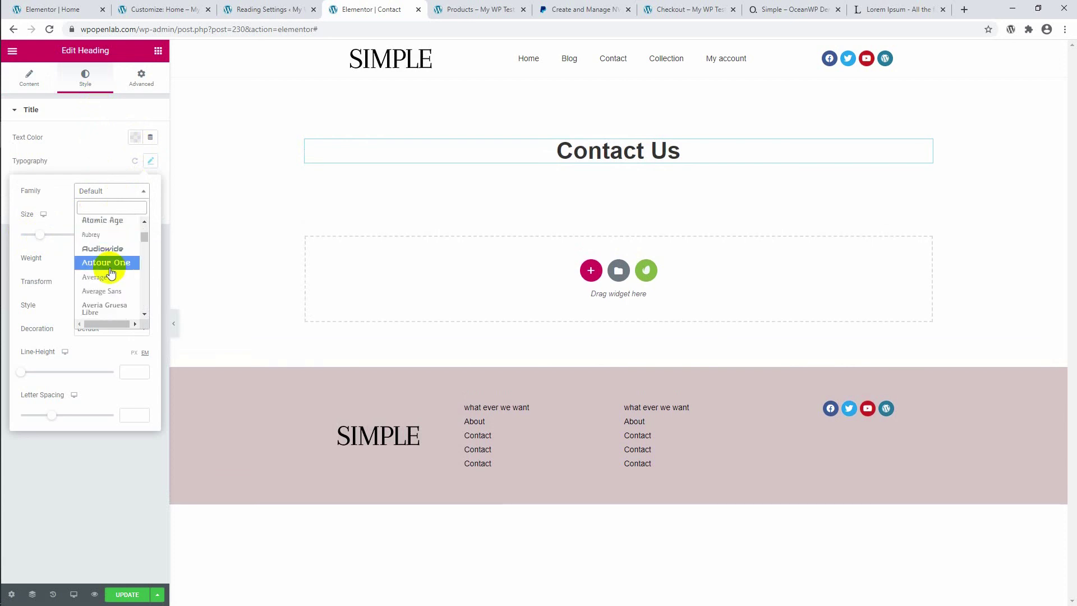
scroll(111, 272, "up", 5)
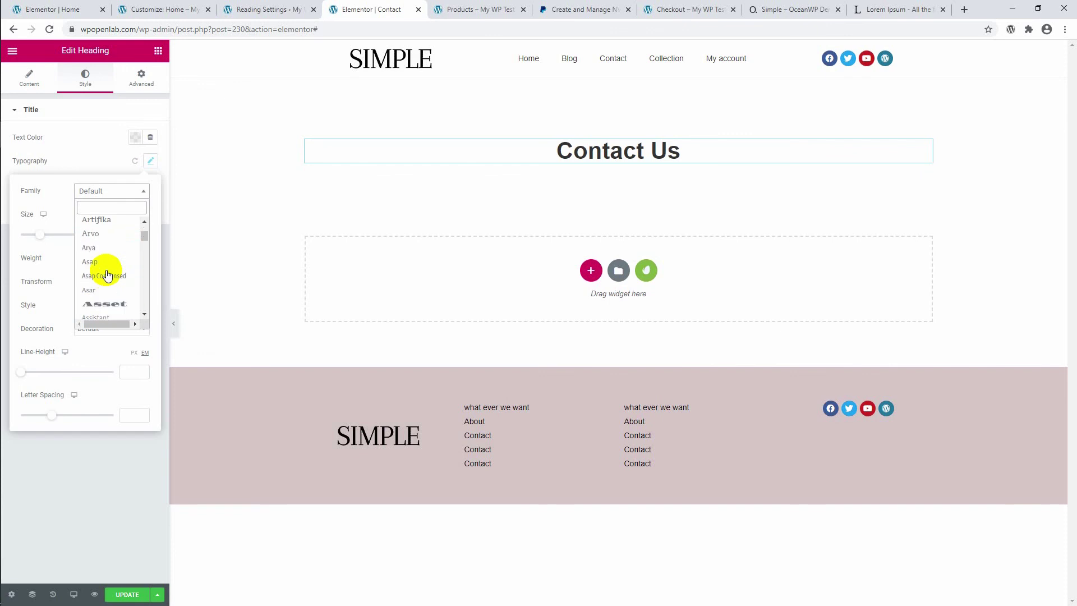
left_click(112, 219)
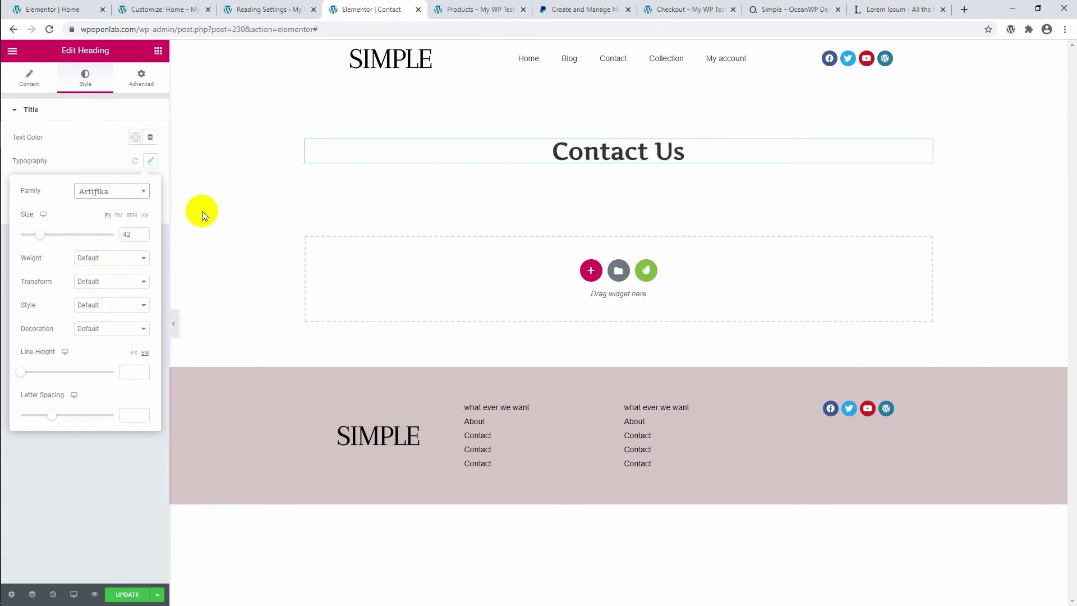
left_click(255, 201)
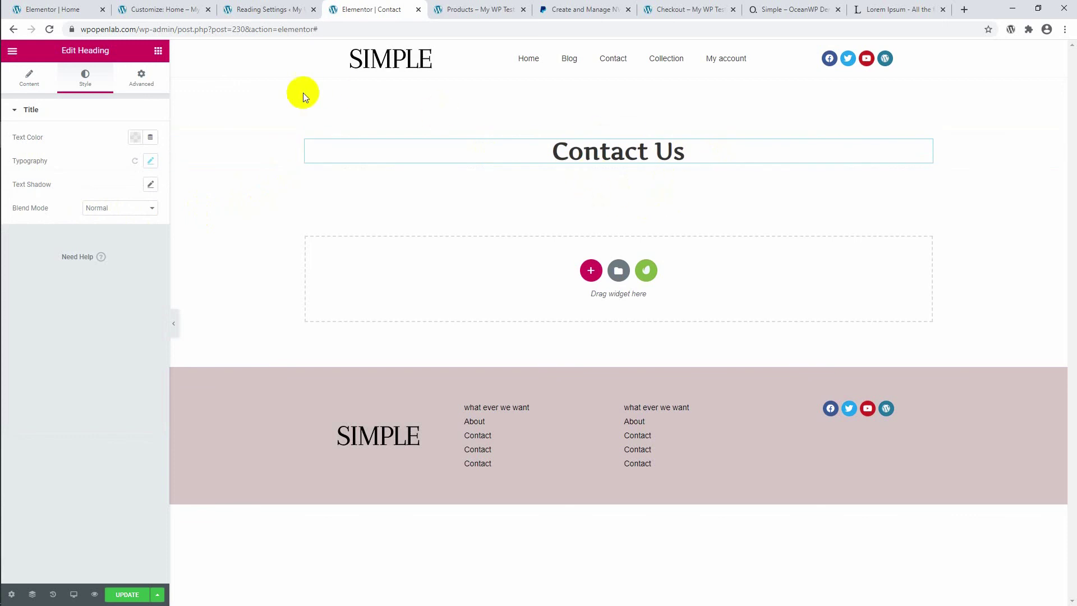
Add a two-column inner section below the Contact Us heading and place a Form widget in its left column.
left_click(159, 52)
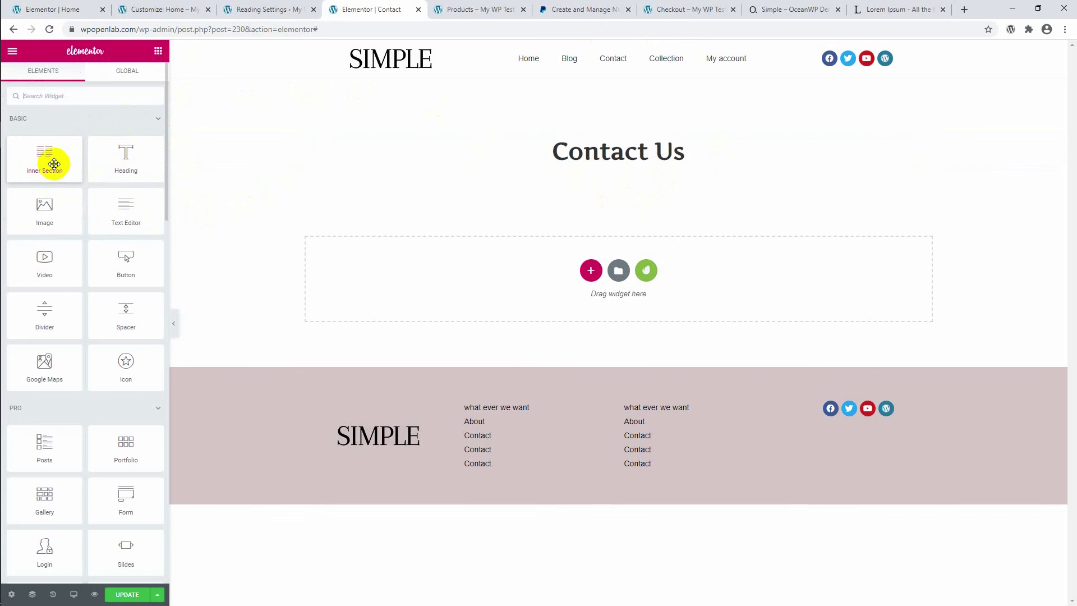
left_click_drag(54, 164, 705, 162)
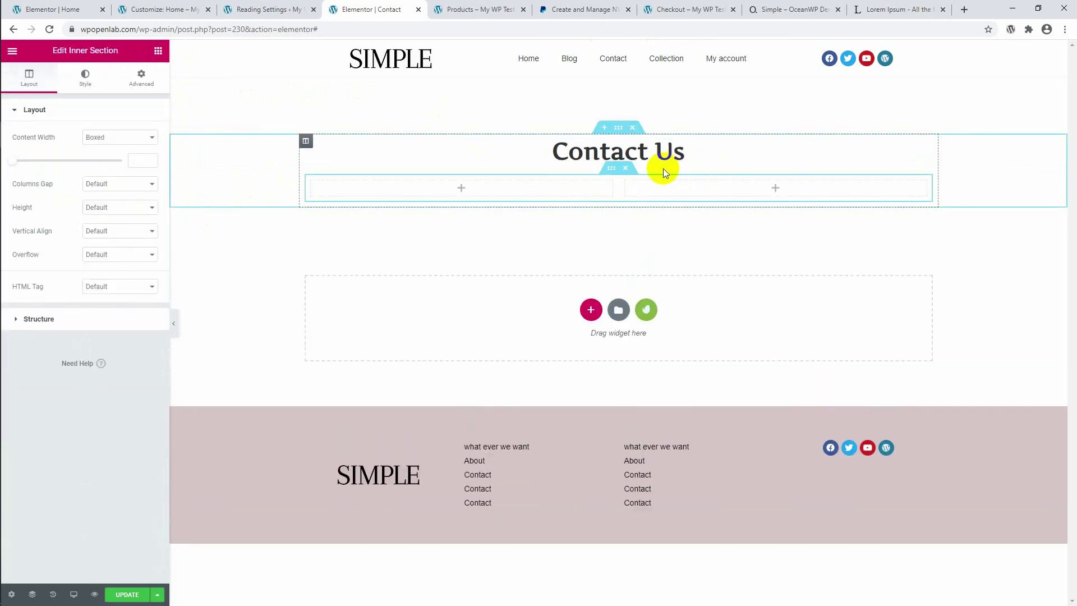
left_click(530, 191)
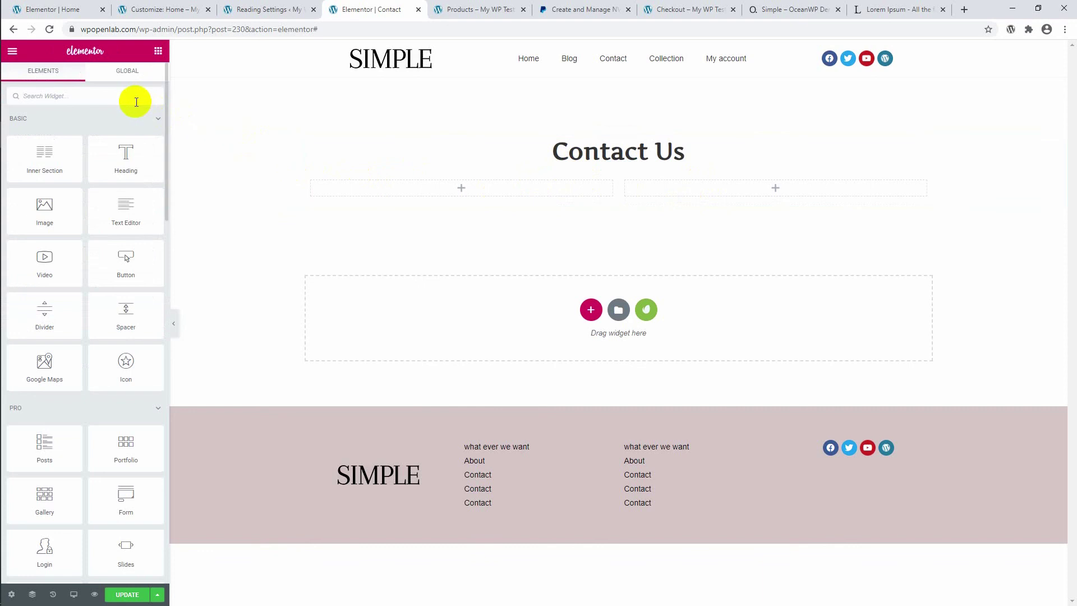
type("for")
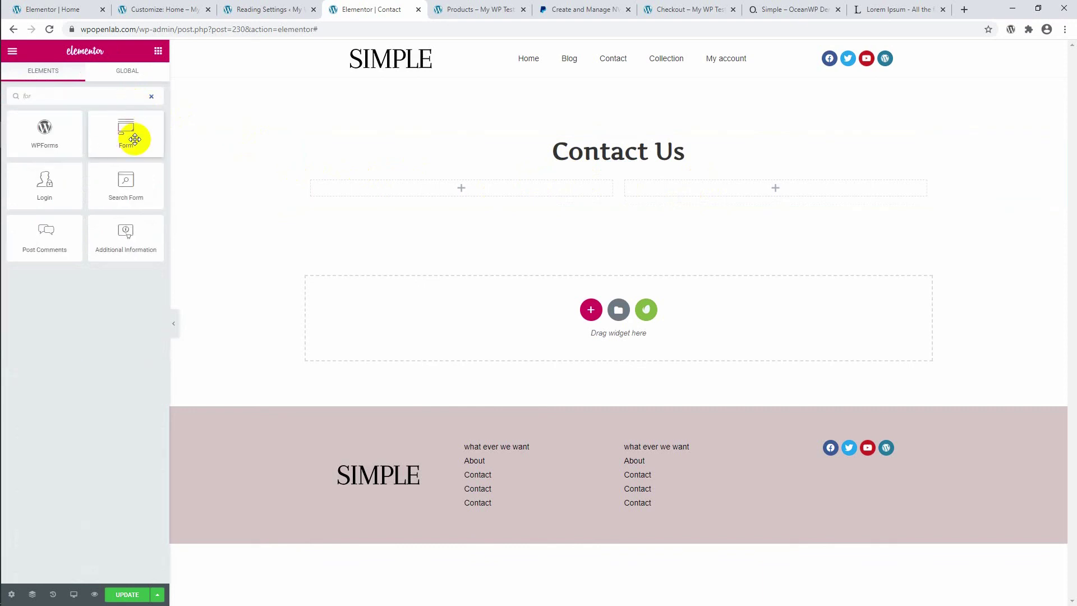
left_click_drag(133, 132, 438, 185)
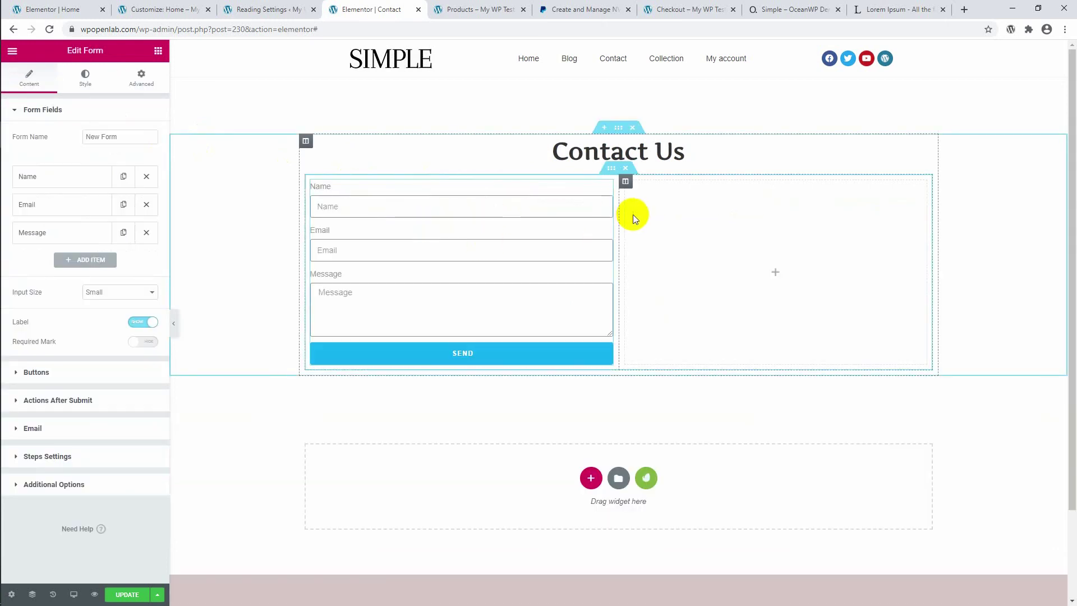
Find the Google Maps widget and place it in the inner section's empty right column.
left_click(711, 219)
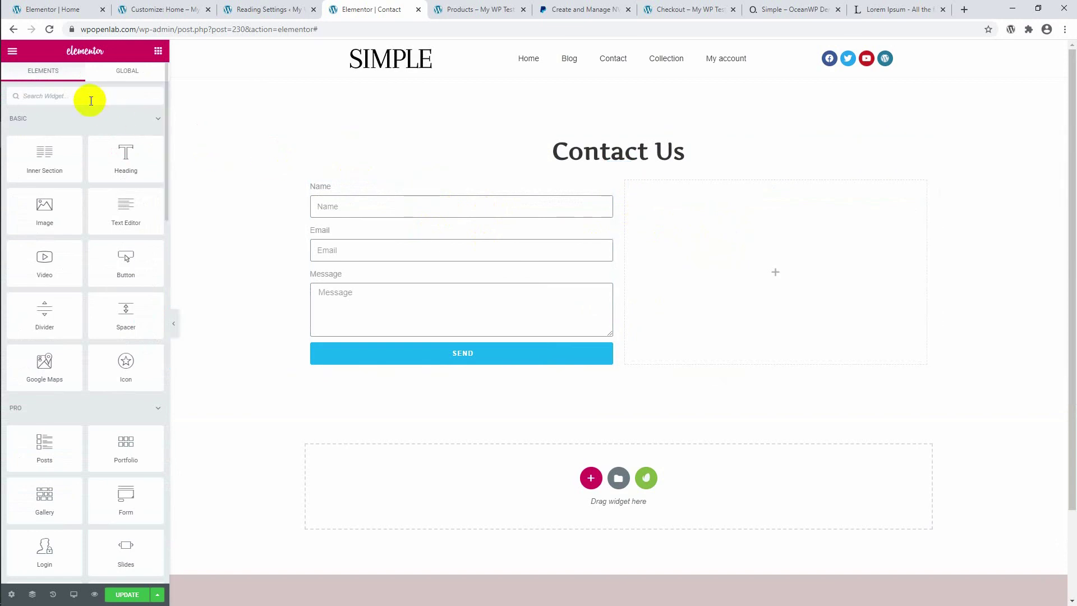
type("map")
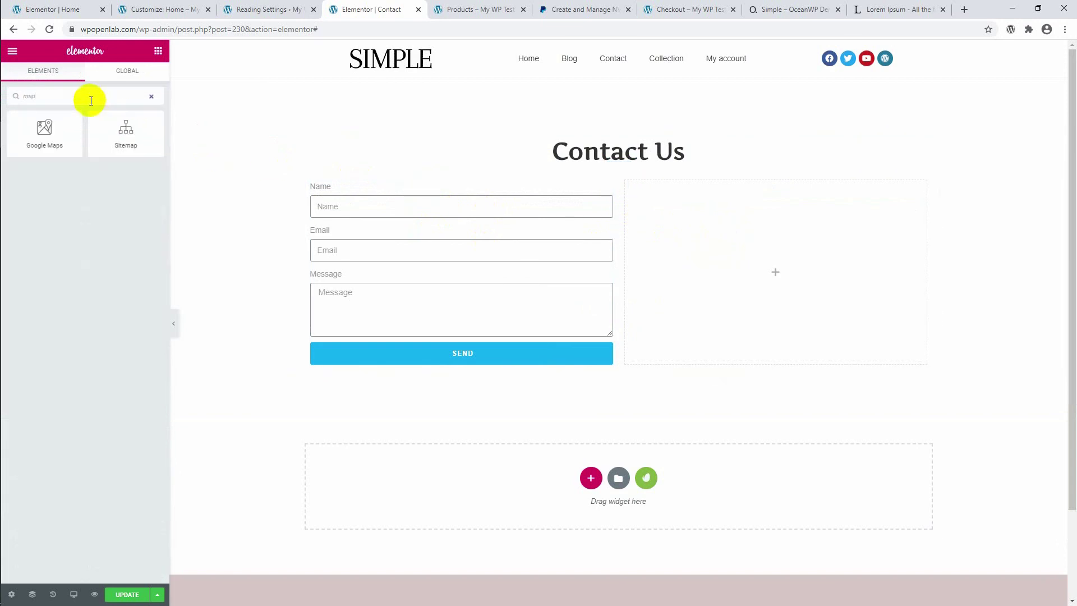
left_click_drag(45, 132, 705, 216)
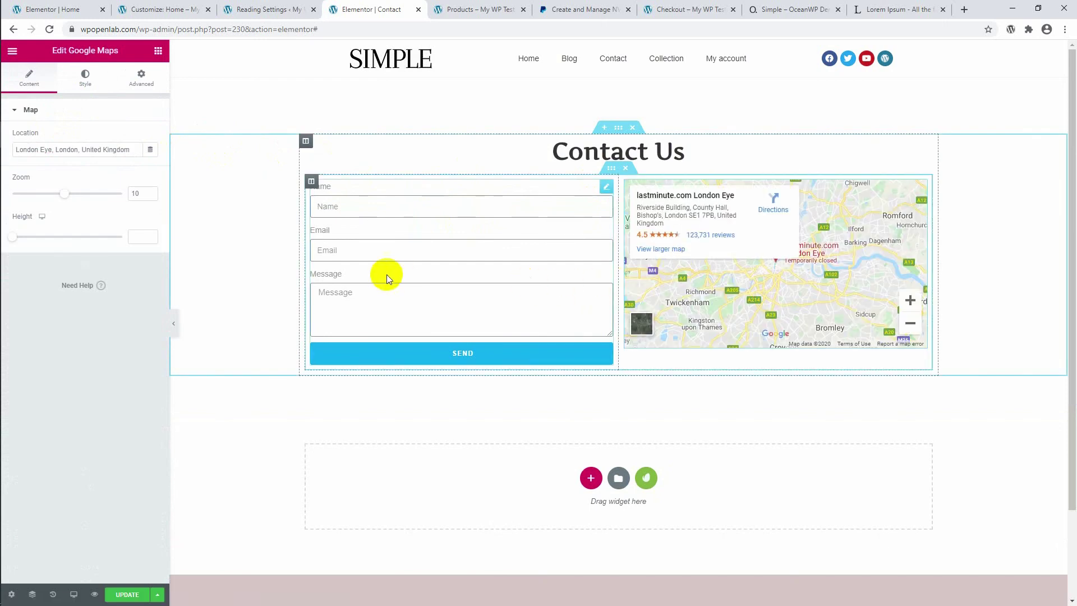
Unlink the inner section's margin values and set its top and bottom margins to 40 px.
left_click(612, 170)
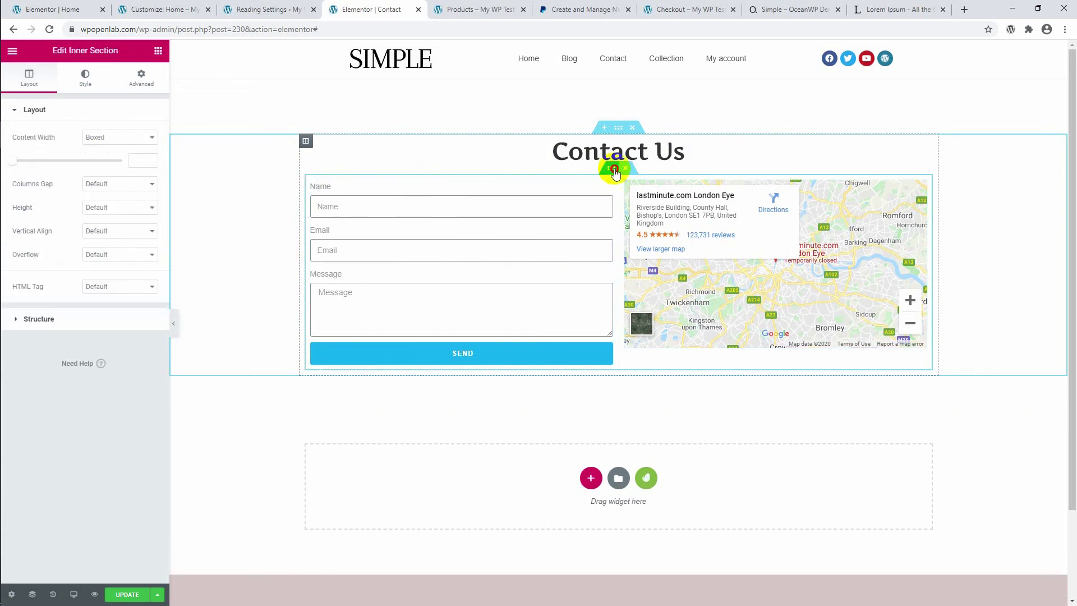
left_click(146, 82)
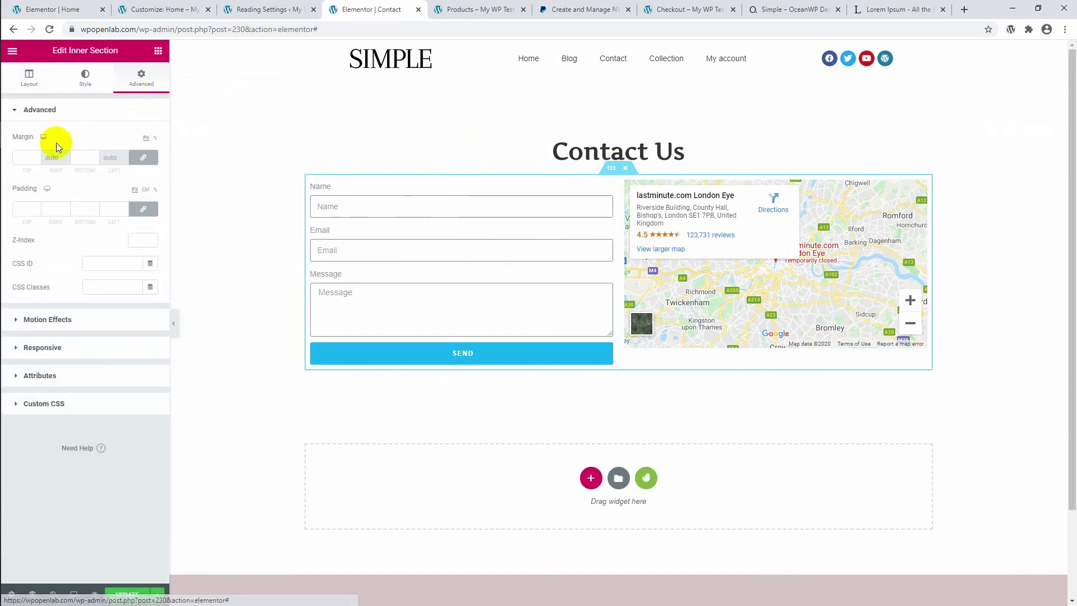
left_click(144, 157)
left_click(21, 157)
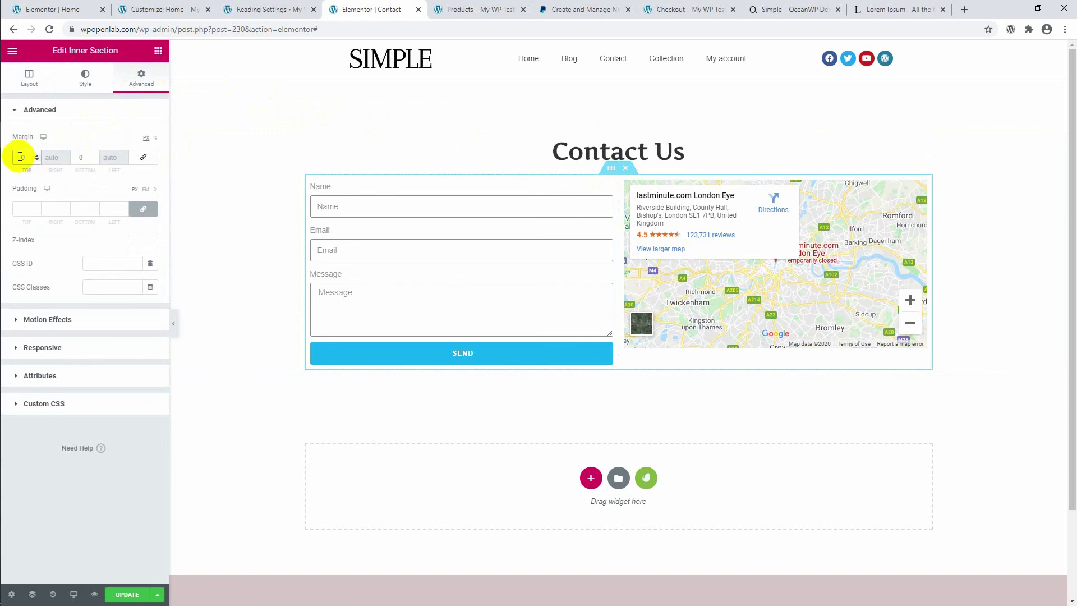
type("4")
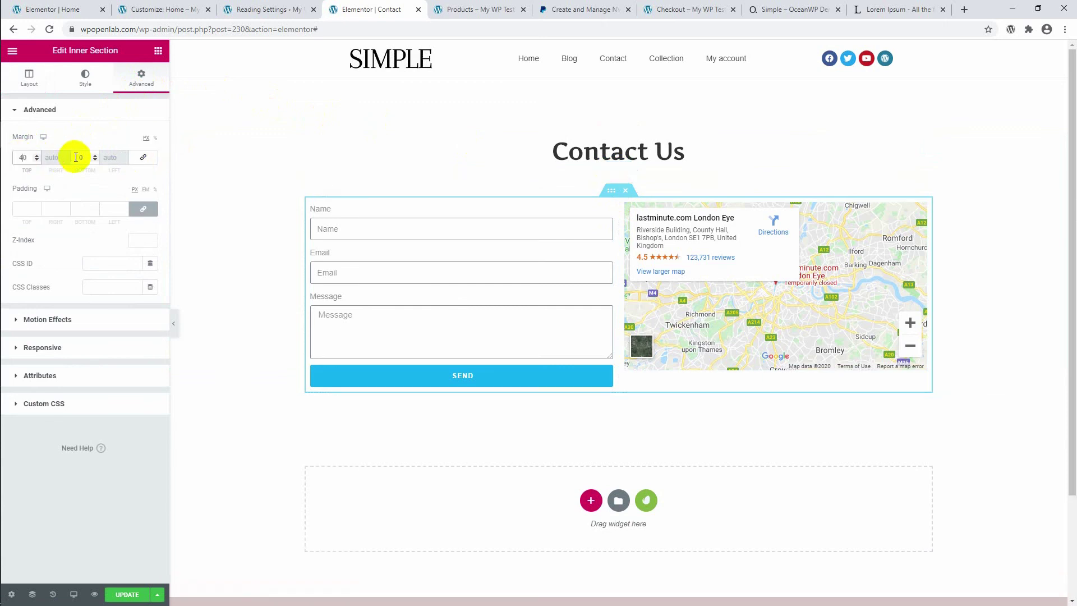
left_click(78, 158)
type("4")
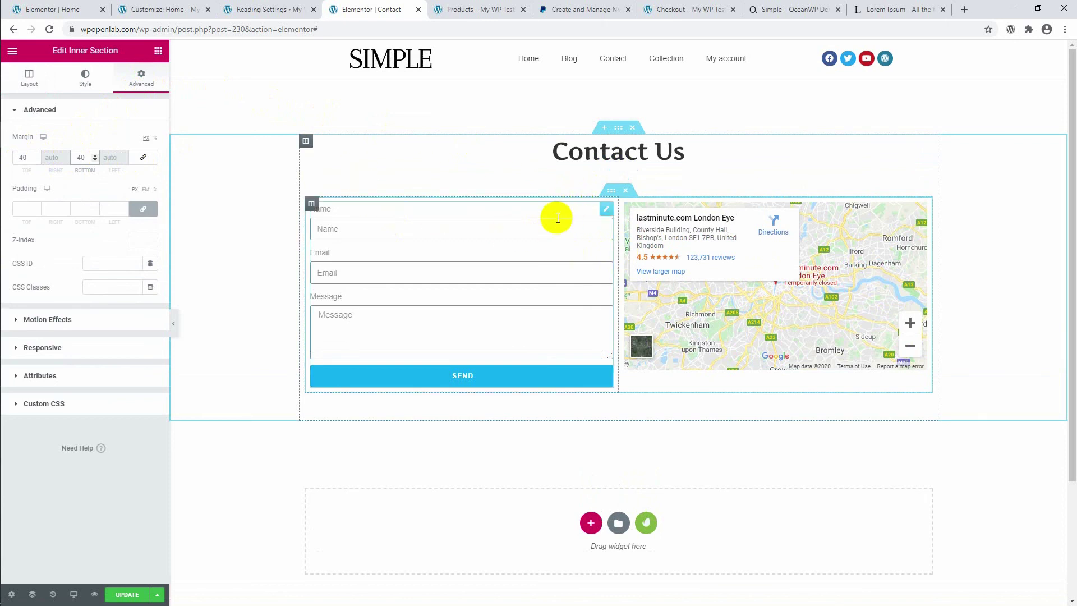
Hide the field labels of the contact form.
left_click(606, 210)
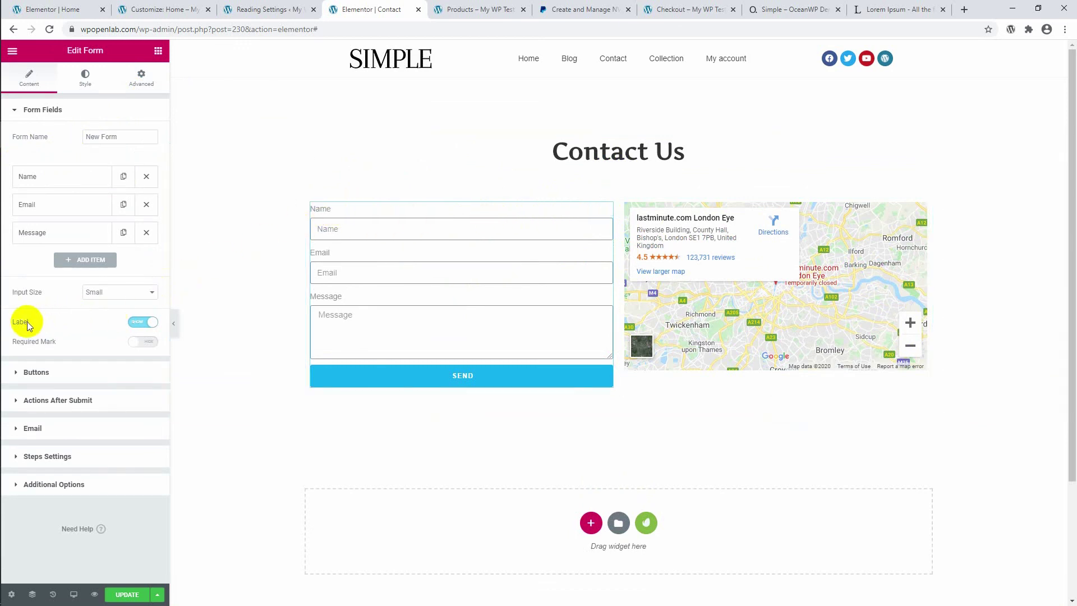
left_click(140, 323)
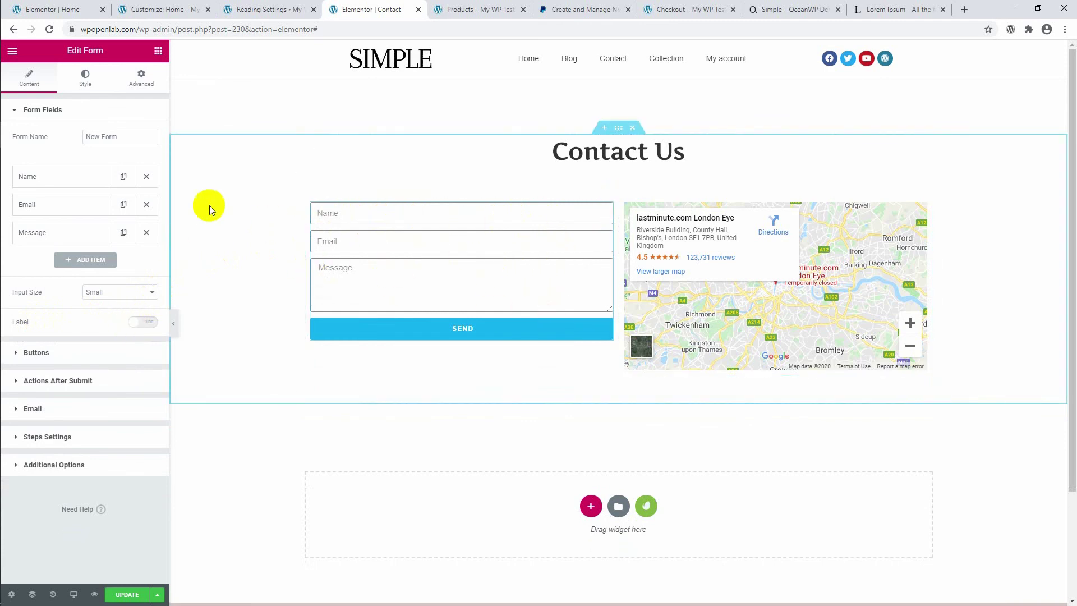
Add a Tel field to the contact form with label and placeholder Number, and move it between Email and Message.
left_click(91, 262)
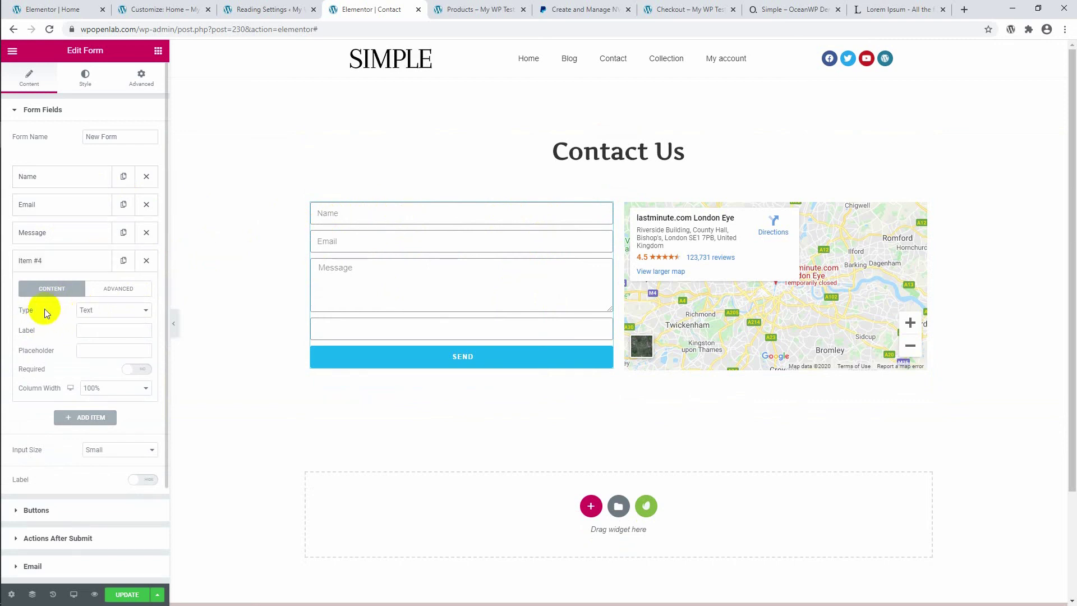
left_click(100, 311)
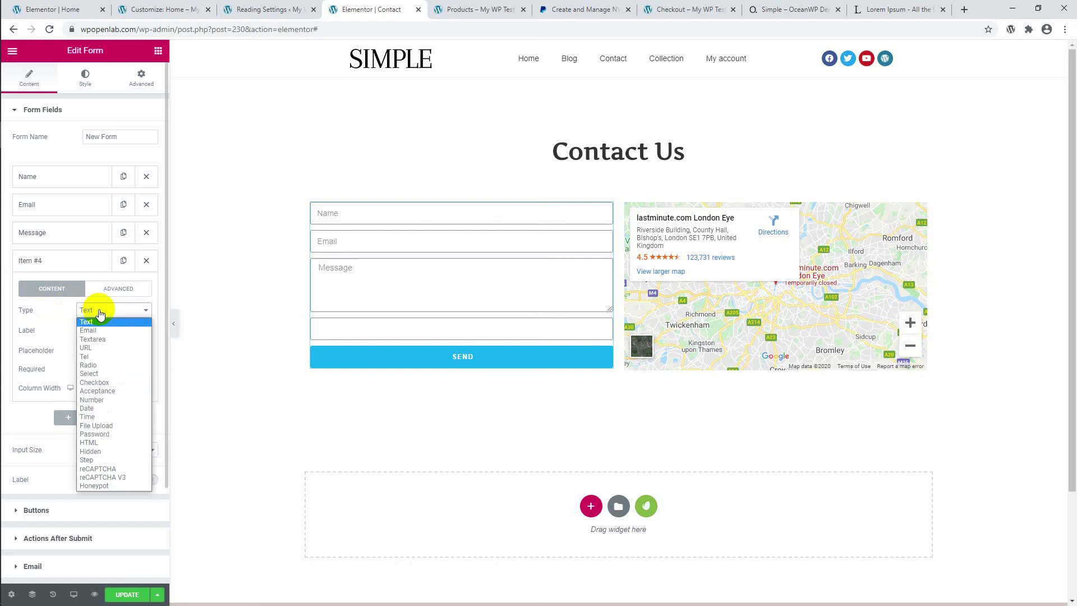
left_click(102, 357)
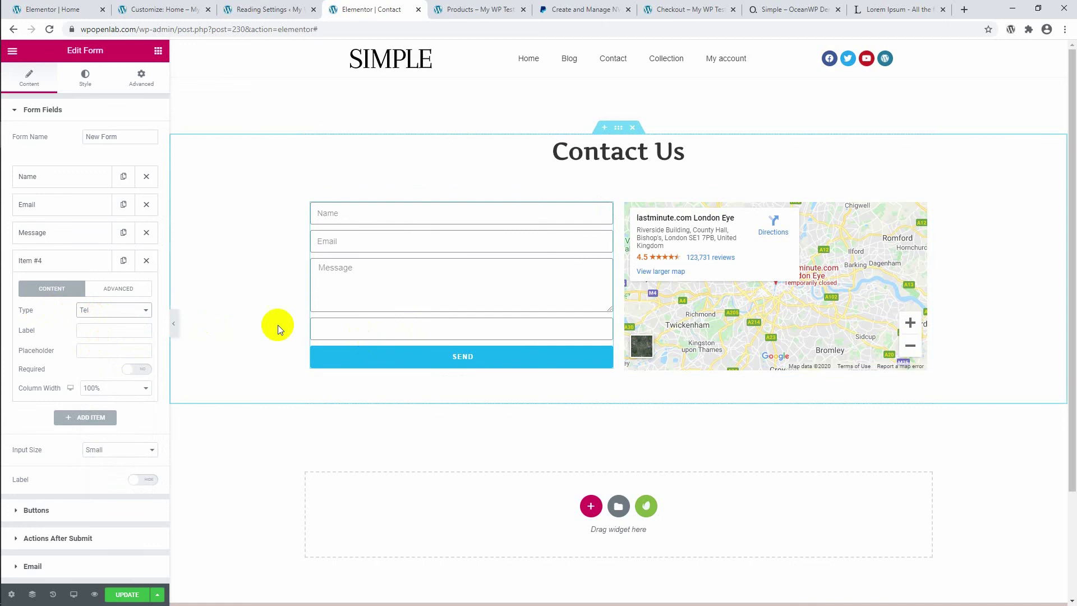
left_click(132, 326)
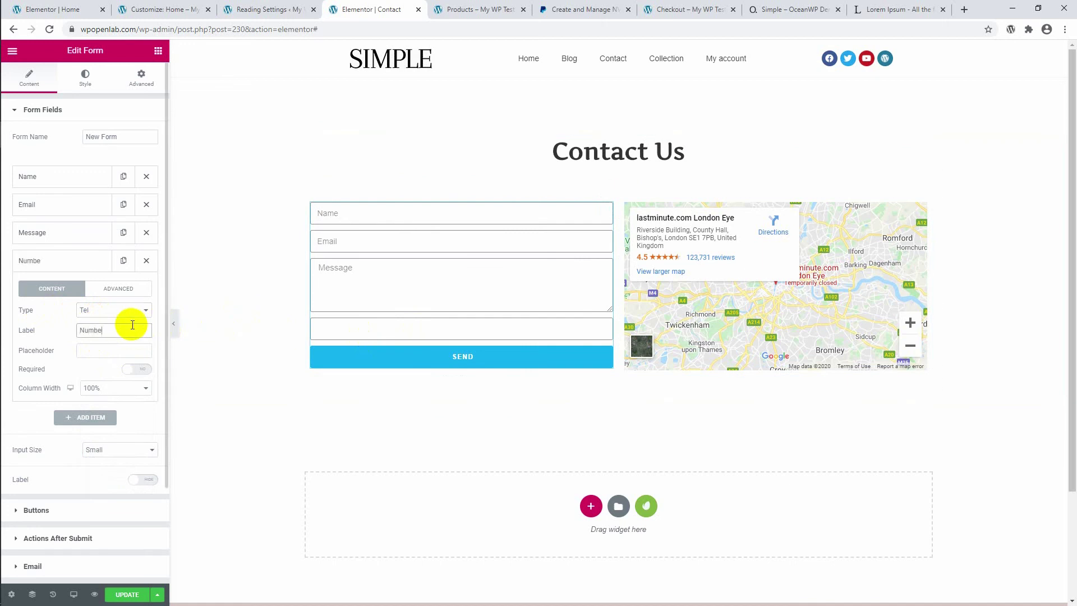
left_click(123, 332)
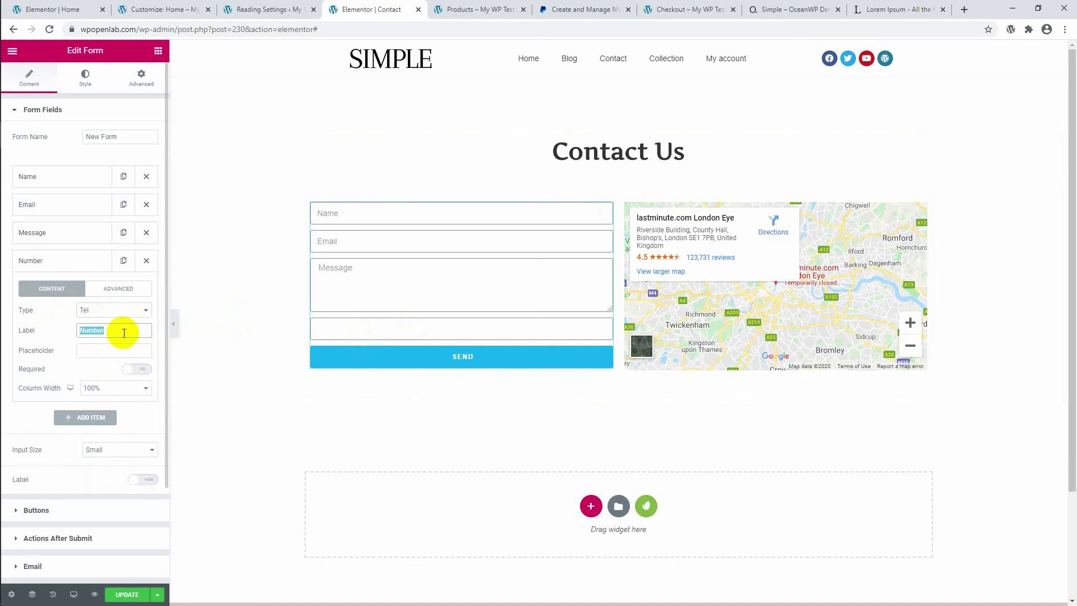
left_click(120, 348)
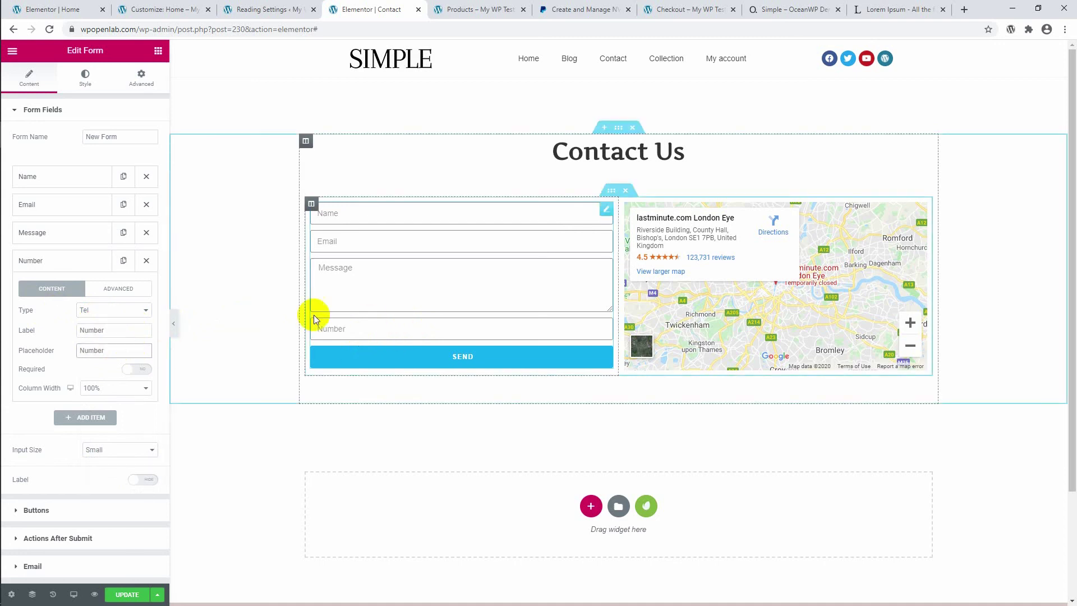
left_click(84, 260)
left_click_drag(81, 263, 99, 225)
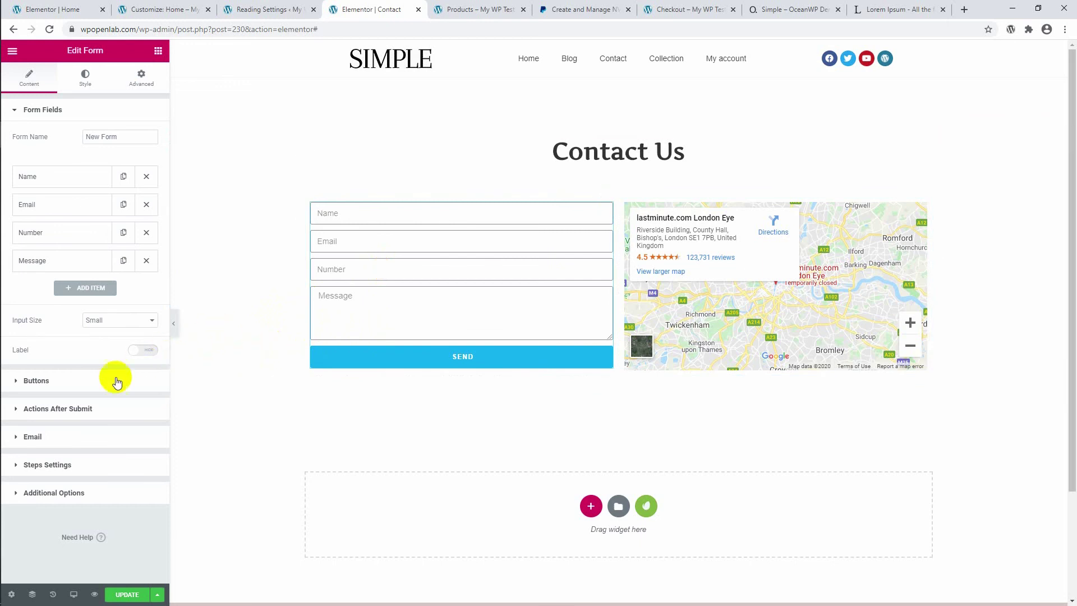
Check the recipient address in the contact form's email settings.
left_click(68, 443)
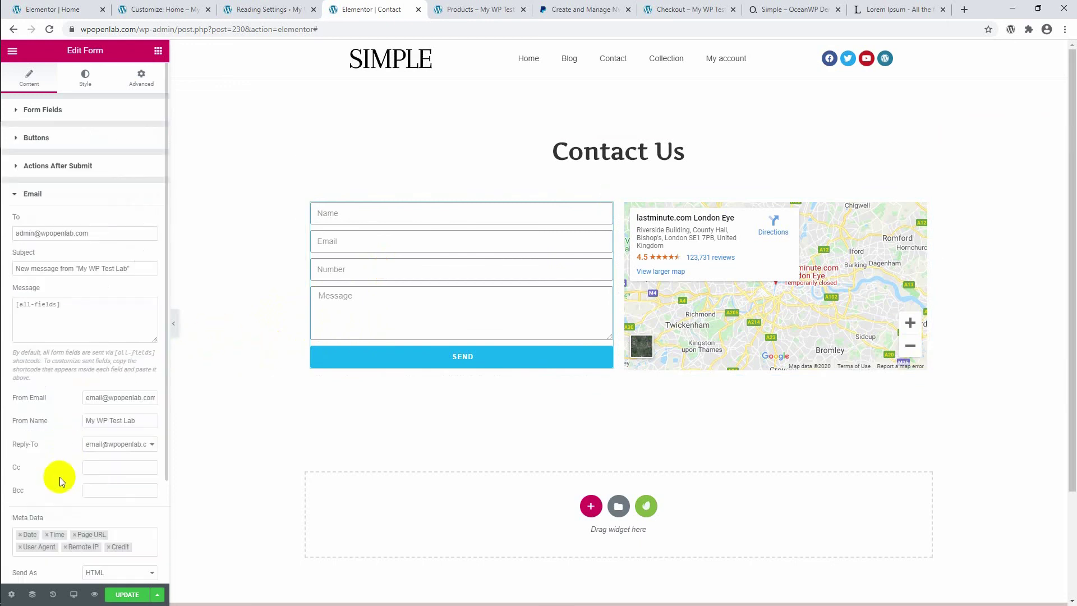
left_click(96, 238)
left_click_drag(96, 238, 13, 238)
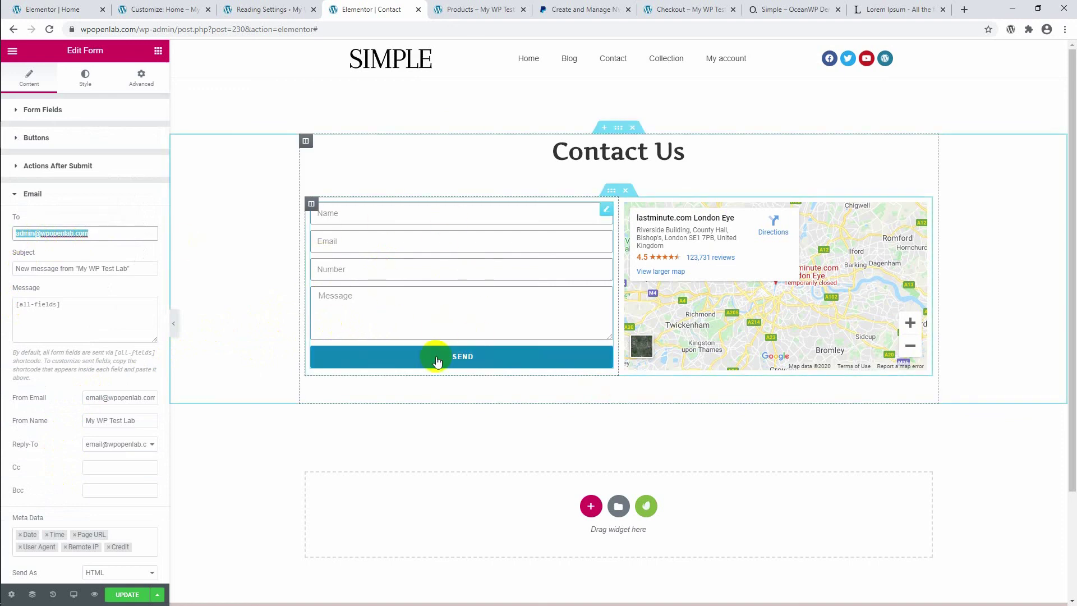
left_click(101, 240)
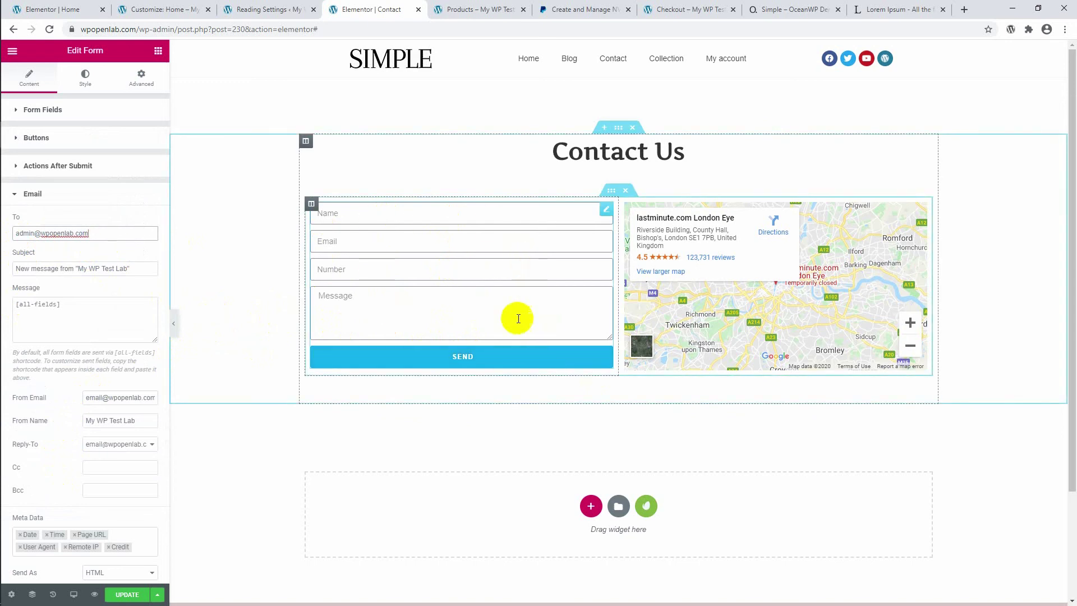
Style the contact form's fields with a border radius of 5 px and a border width of 2 on all sides.
left_click(84, 90)
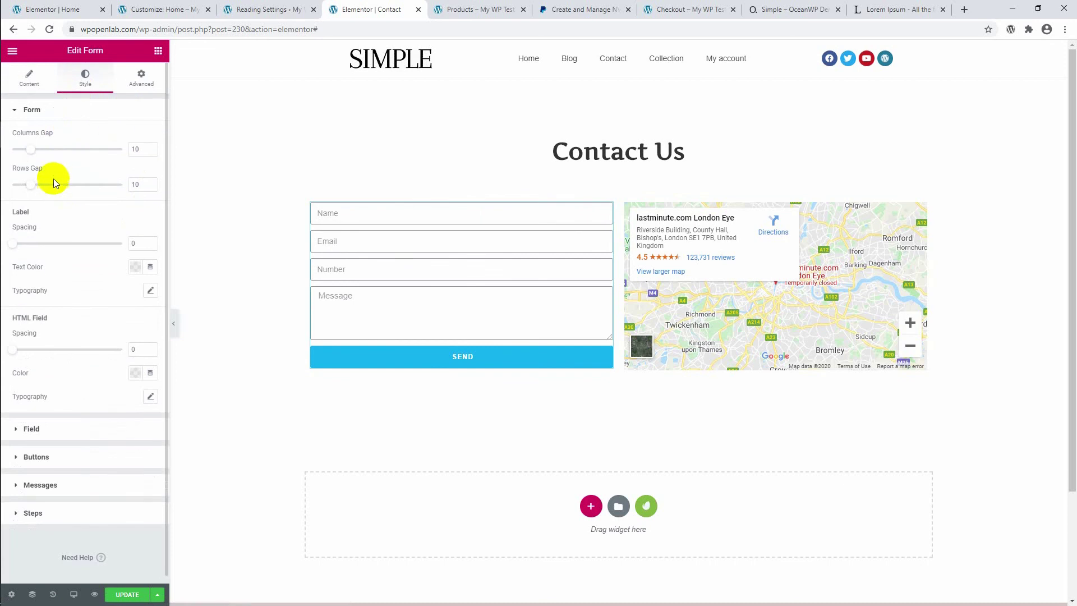
scroll(133, 269, "down", 1)
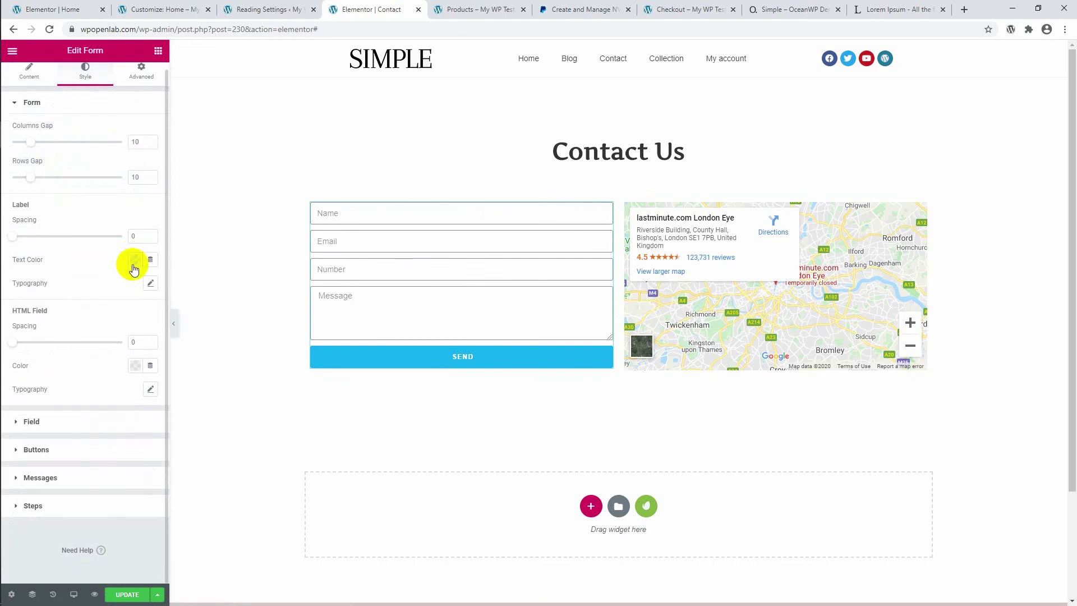
left_click(84, 431)
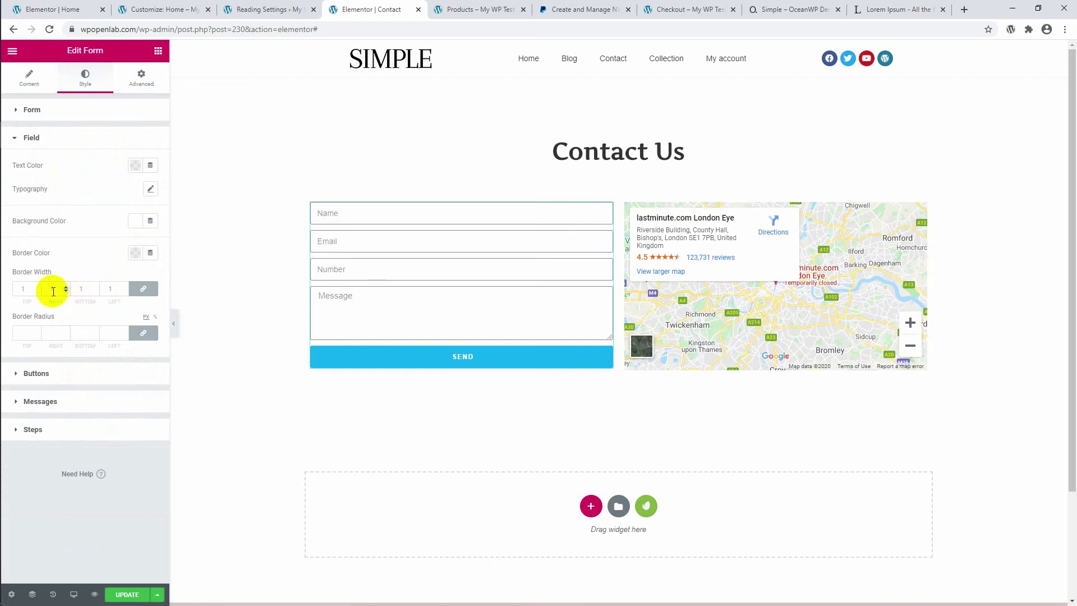
left_click(36, 337)
left_click(37, 291)
left_click(35, 286)
left_click(35, 286)
left_click(36, 287)
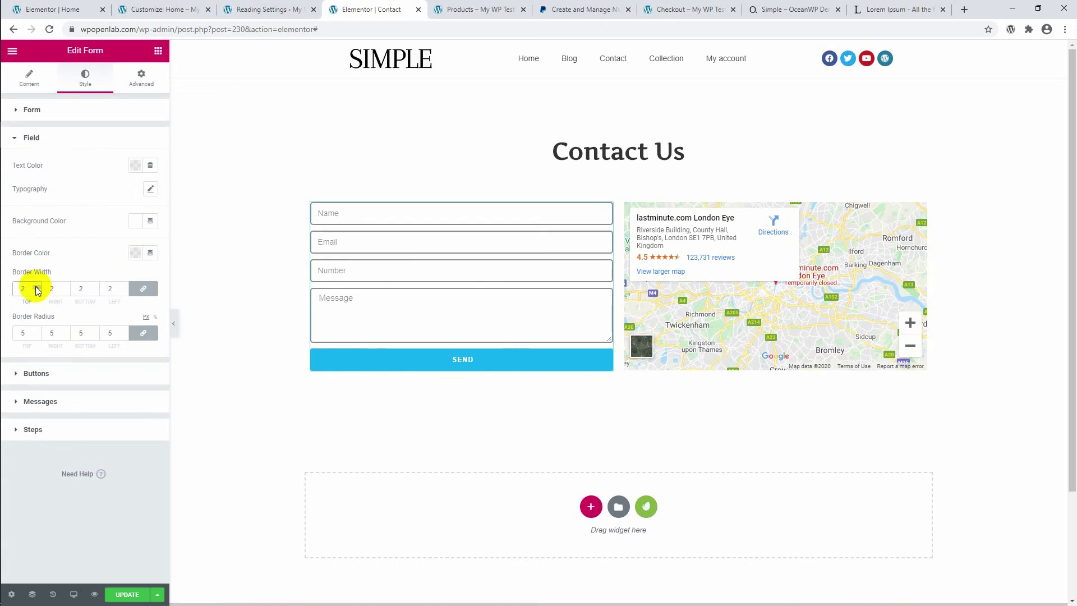
left_click(49, 371)
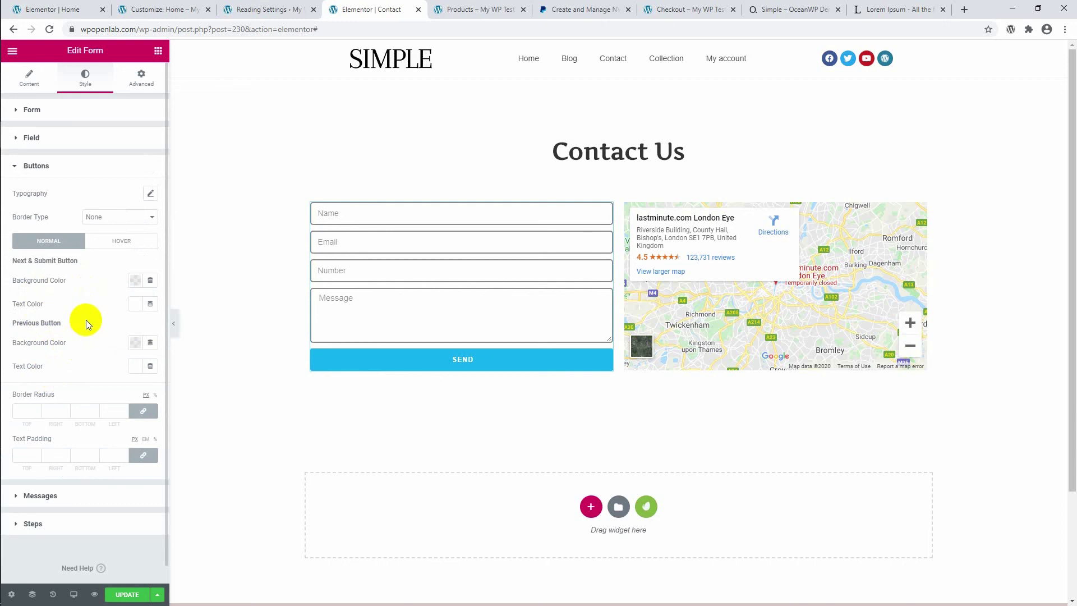
scroll(86, 320, "down", 1)
scroll(673, 313, "down", 3)
scroll(676, 313, "up", 3)
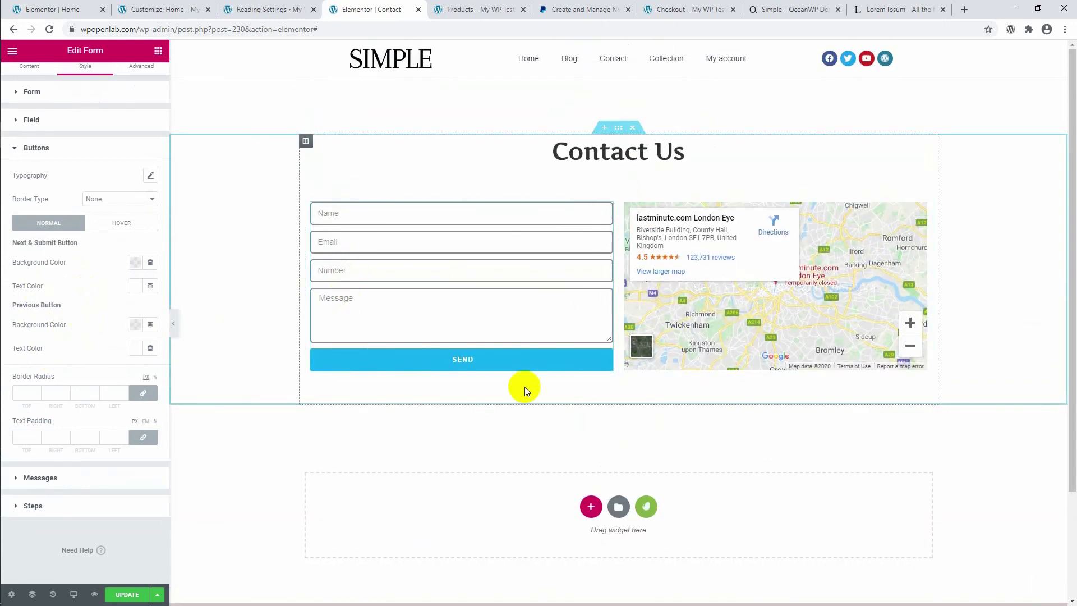
Update the Contact page and preview its changes.
left_click(129, 592)
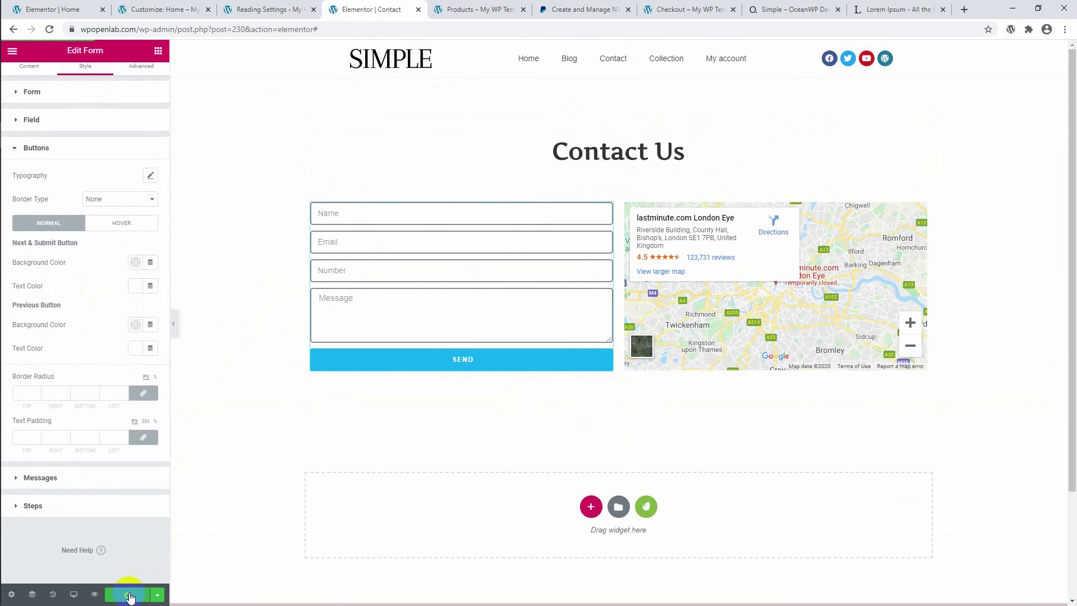
left_click(94, 593)
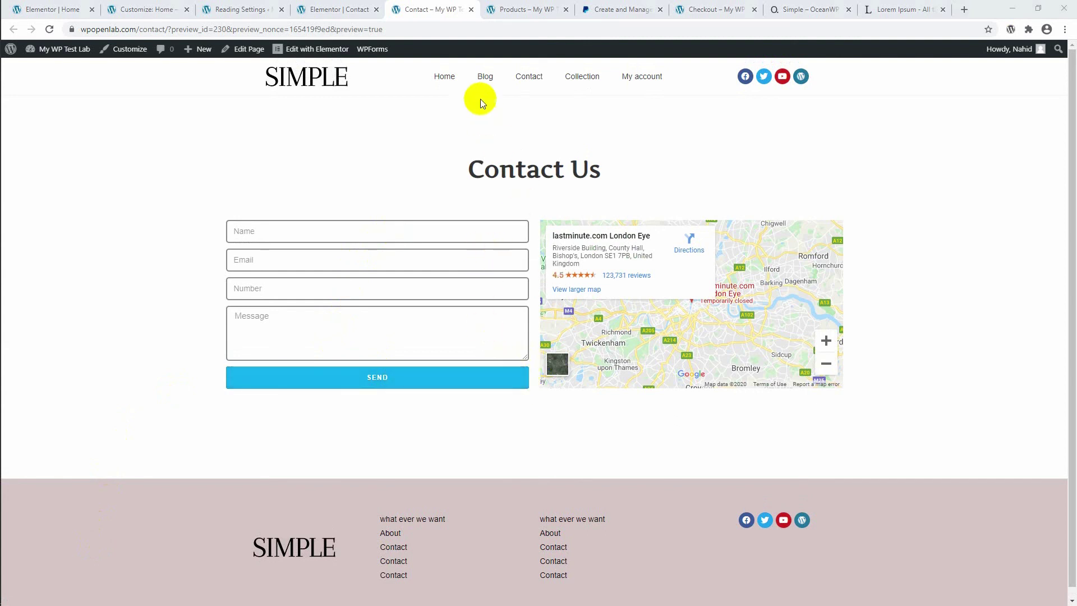
View the site's Blog page, and go to the WordPress admin dashboard.
left_click(486, 81)
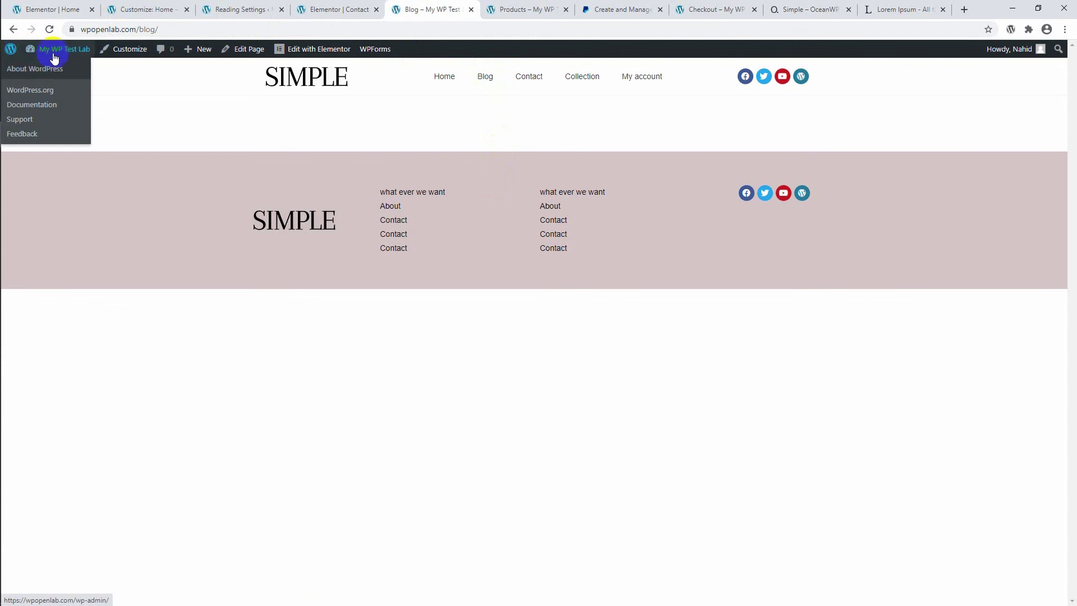
left_click(38, 69)
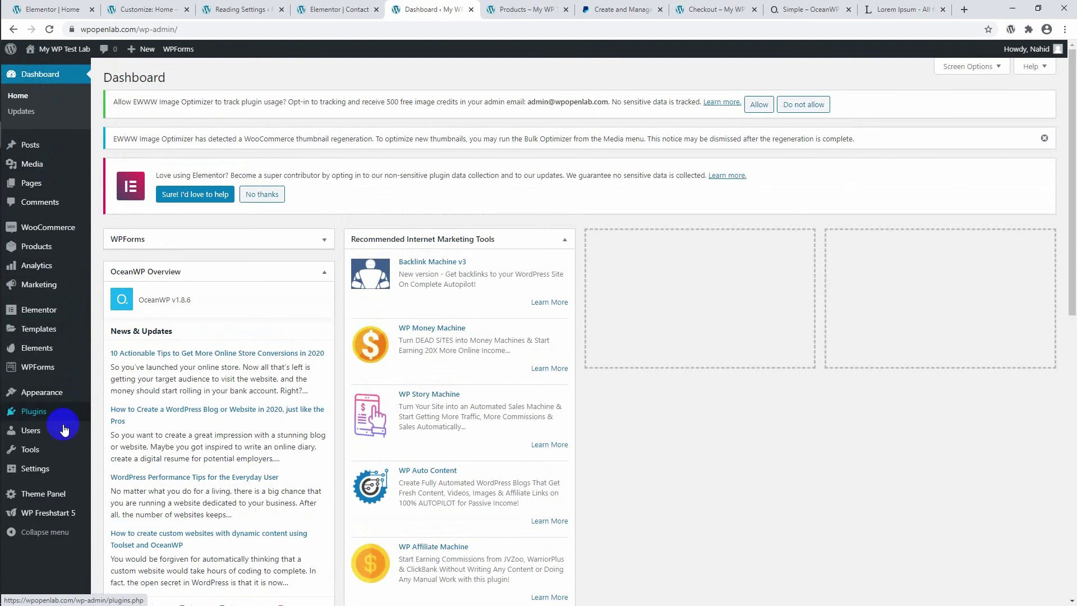
Set the site's posts page to Blog in the Reading settings and save the changes.
mouse_move(52, 466)
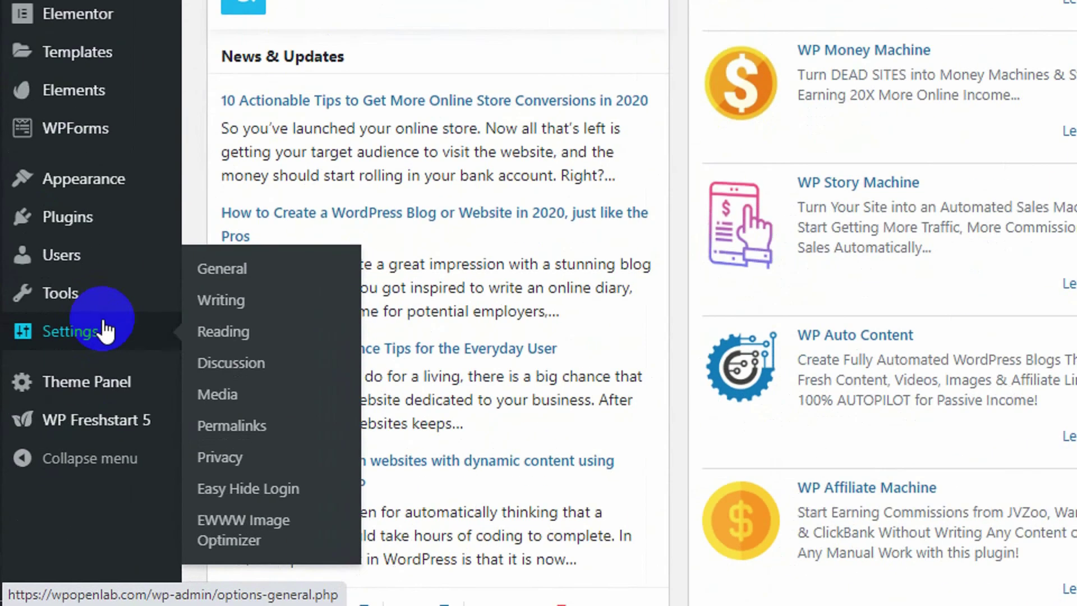
left_click(247, 329)
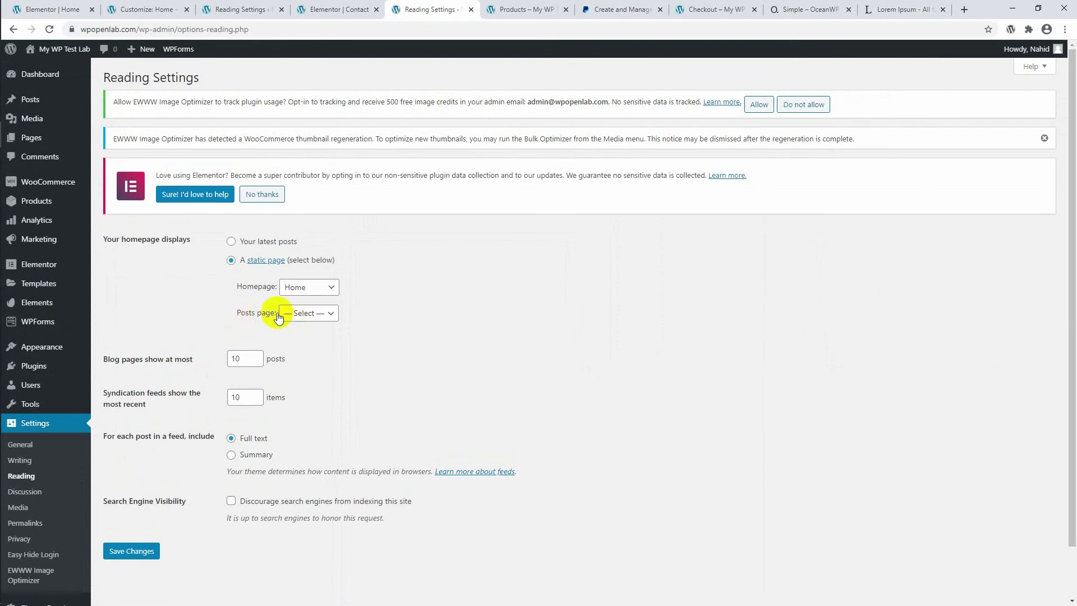
left_click(307, 325)
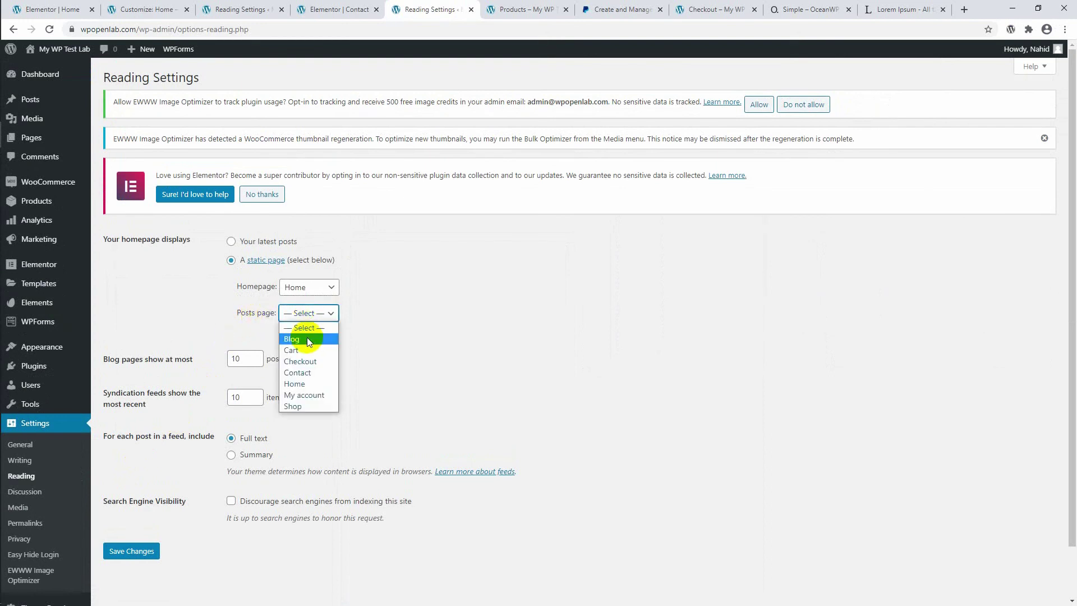
left_click(308, 338)
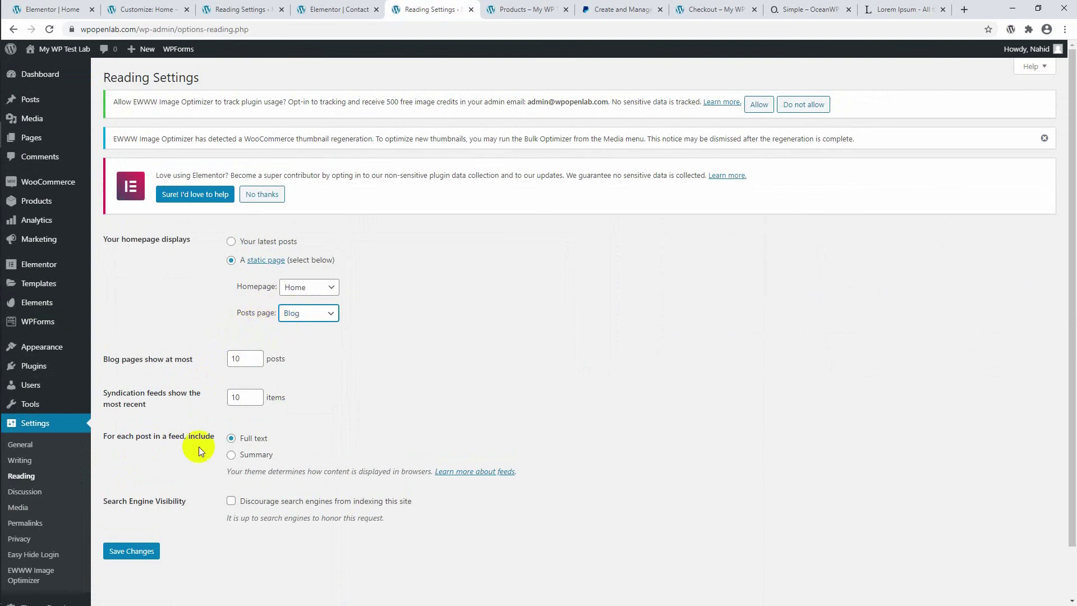
left_click(134, 551)
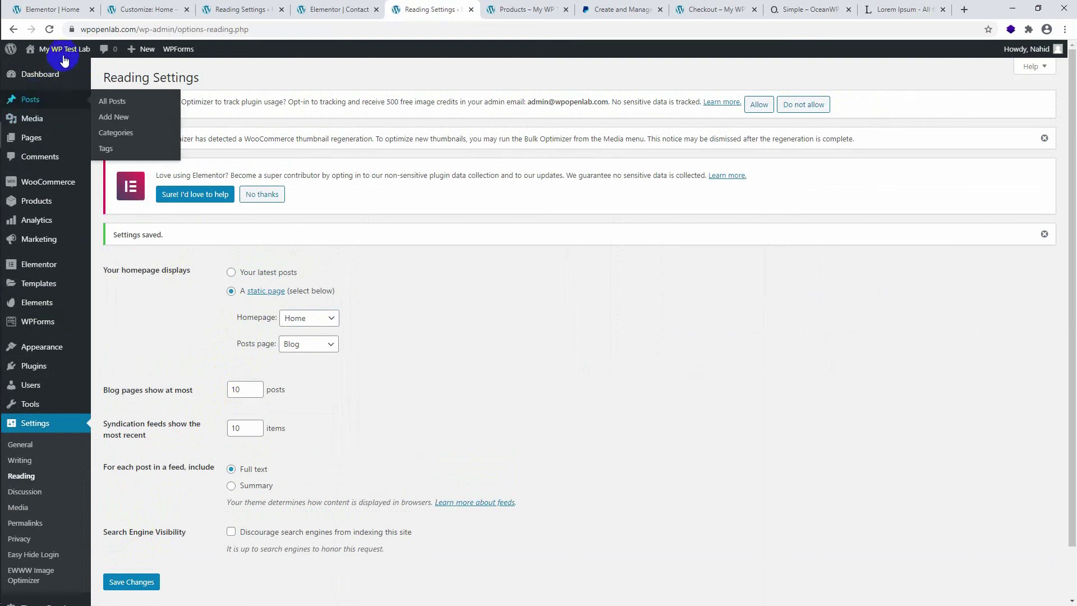
Open the live site in a separate tab and view its Blog page.
right_click(52, 68)
left_click(70, 75)
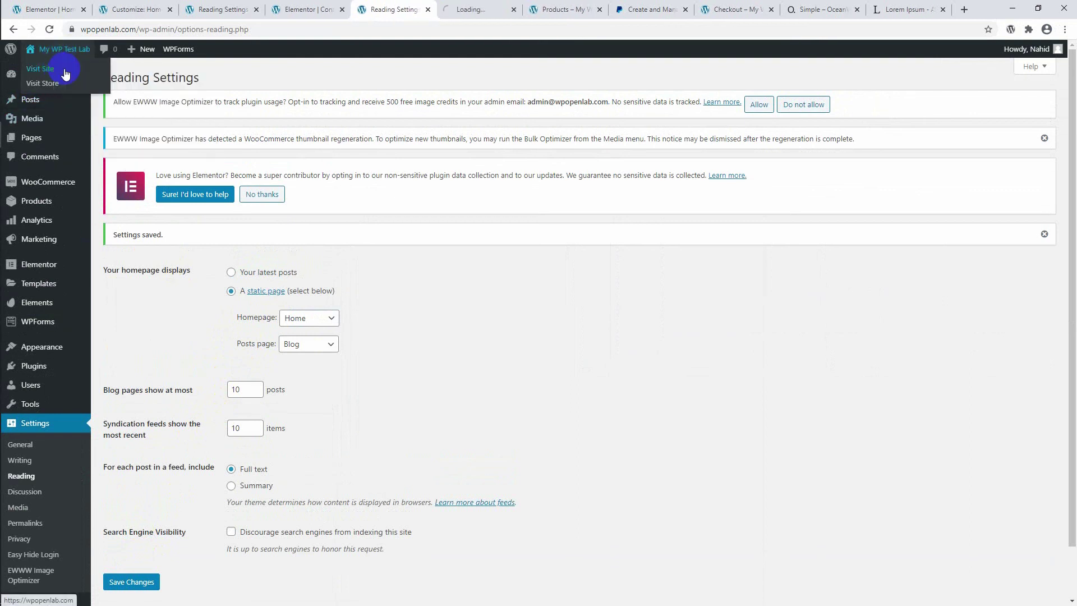
left_click(463, 17)
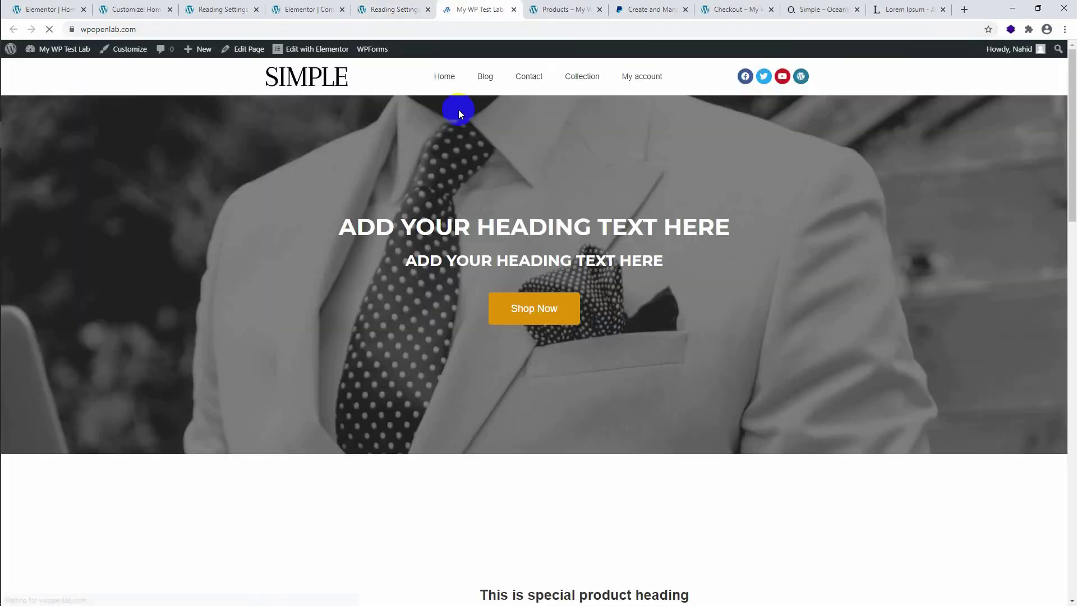
left_click(485, 77)
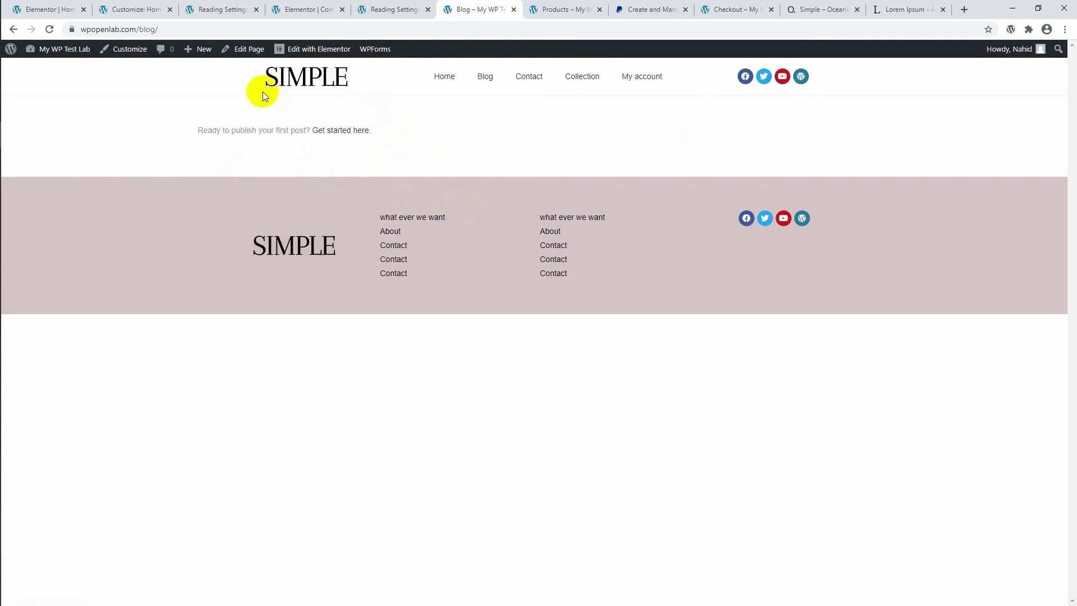
Return to the site administration and start a new post titled "Test post 1".
left_click(376, 9)
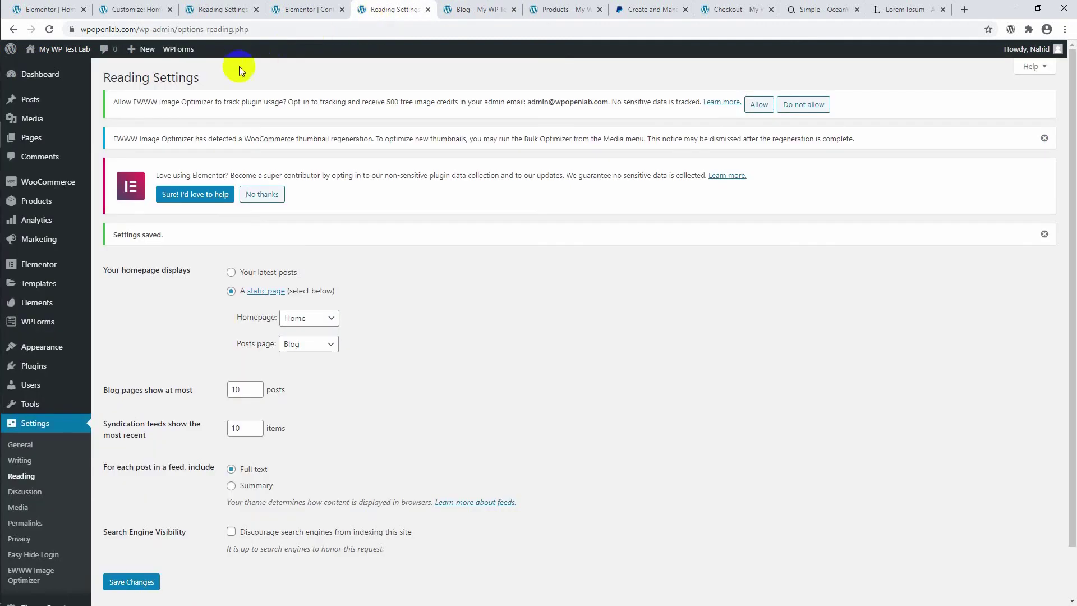
left_click(37, 105)
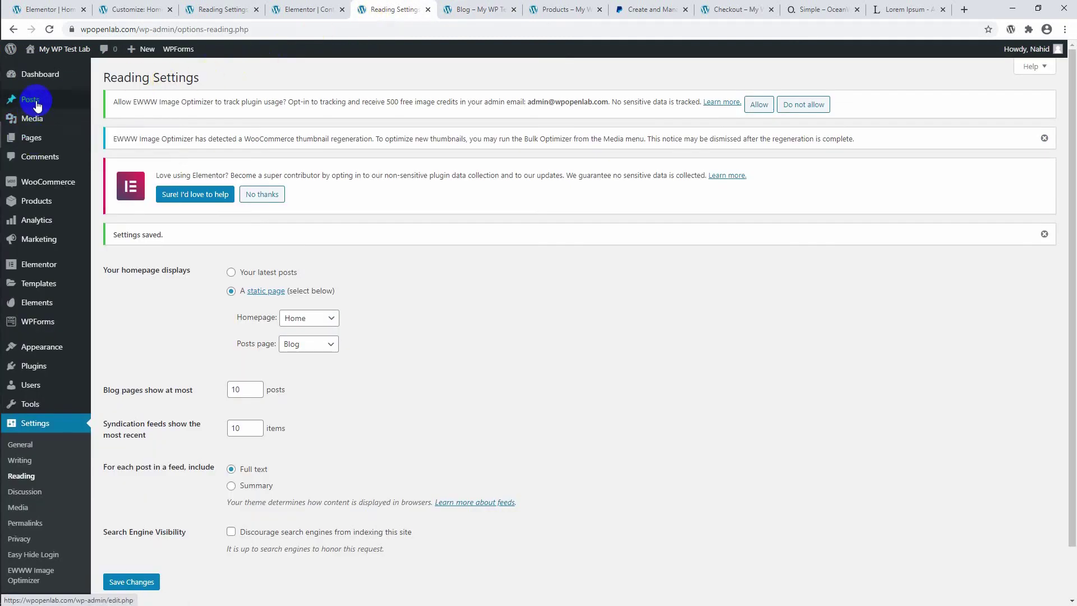
left_click(118, 116)
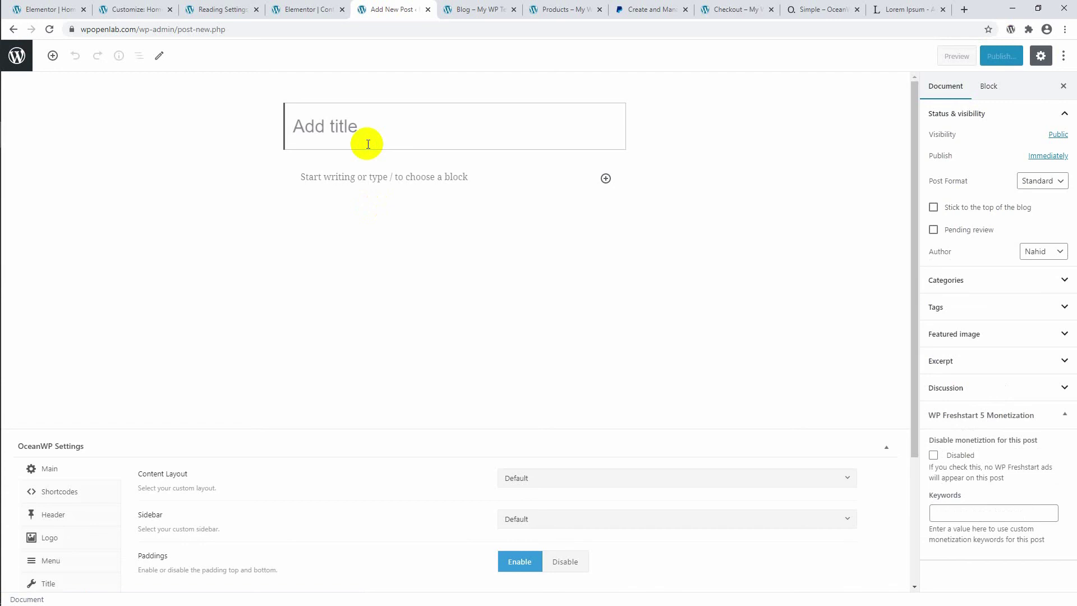
type("Te")
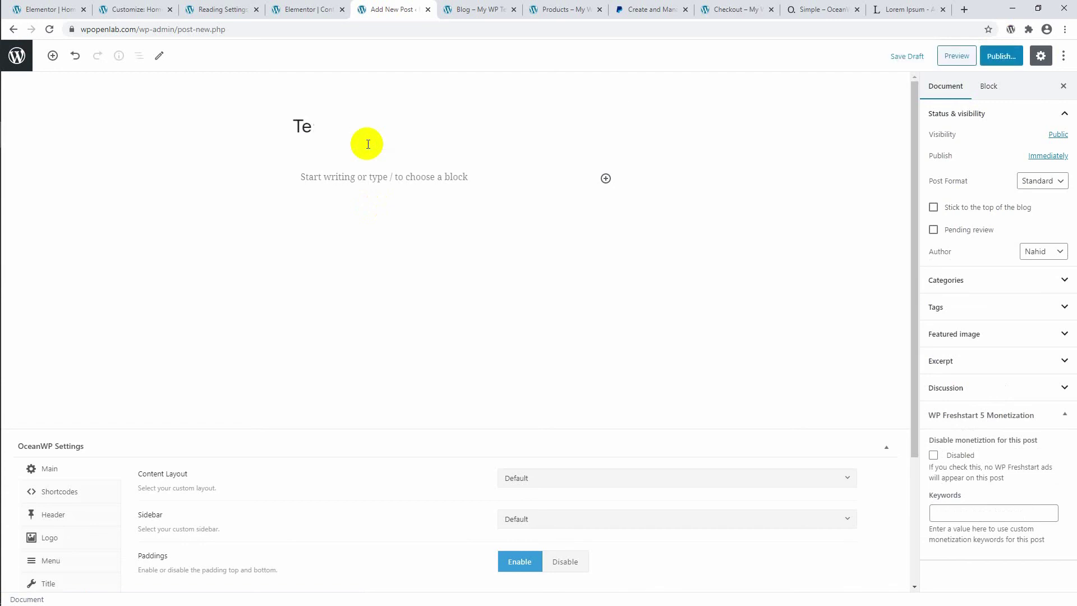
type("rst post 1")
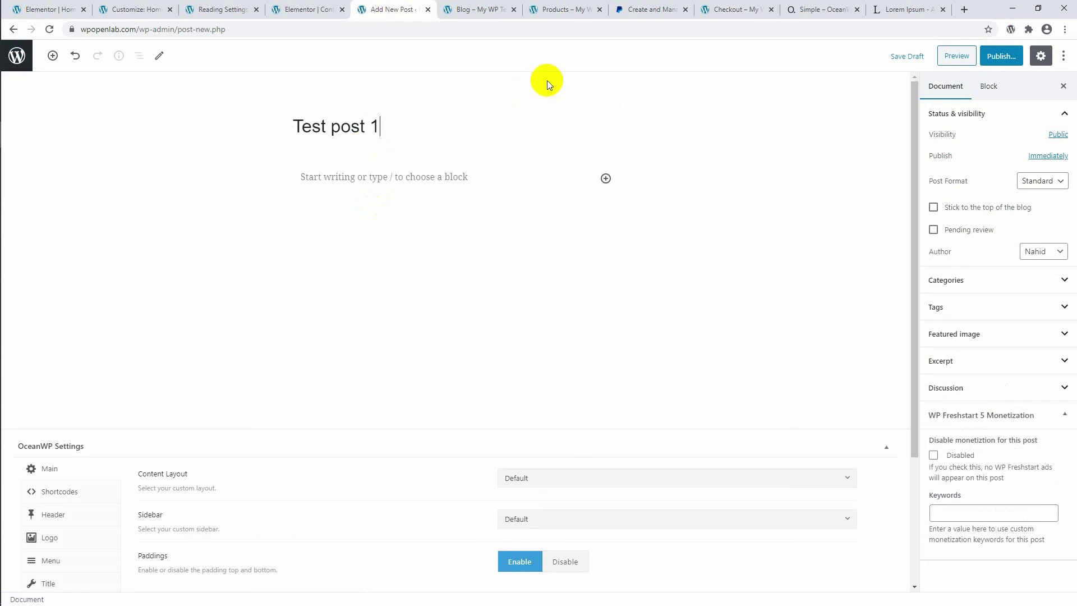
scroll(611, 205, "down", 1)
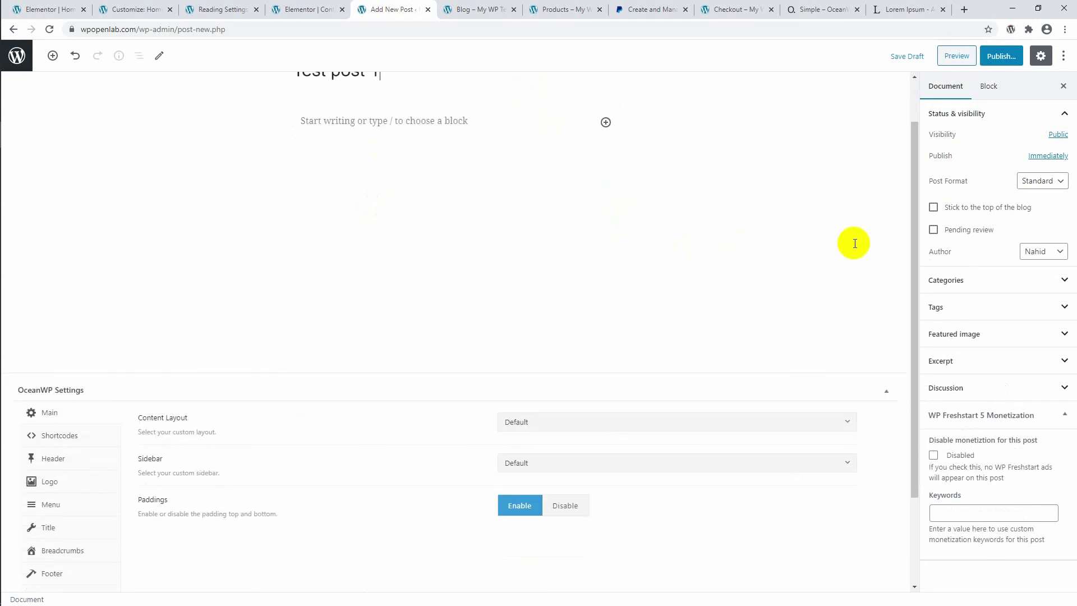
scroll(676, 246, "up", 1)
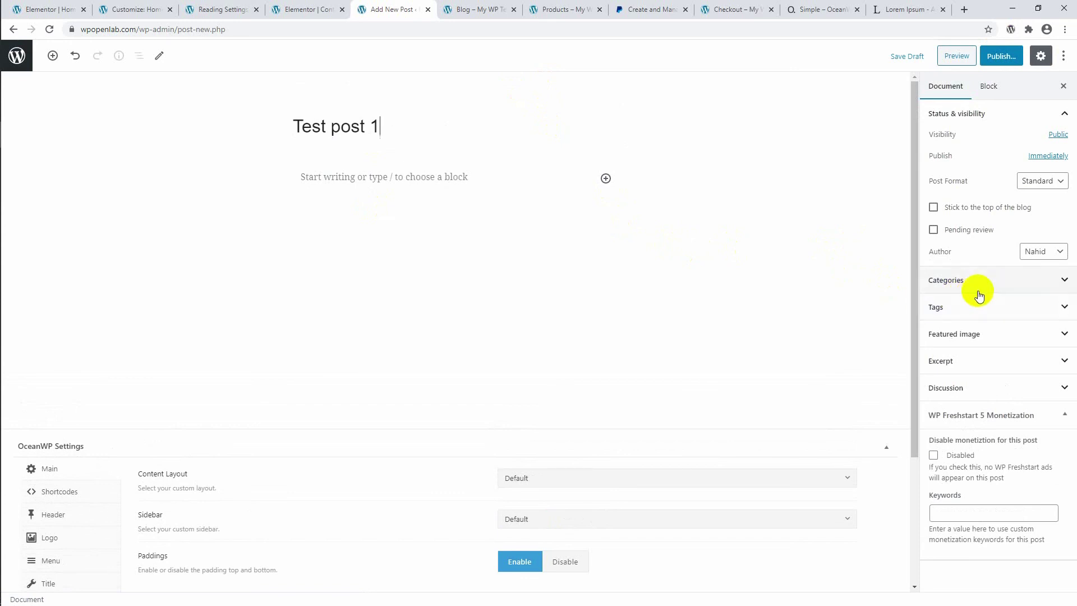
Set the bearded man photo image-from-rawpixel-id-952-jpeg.jpg from the media library as the post's featured image.
left_click(979, 337)
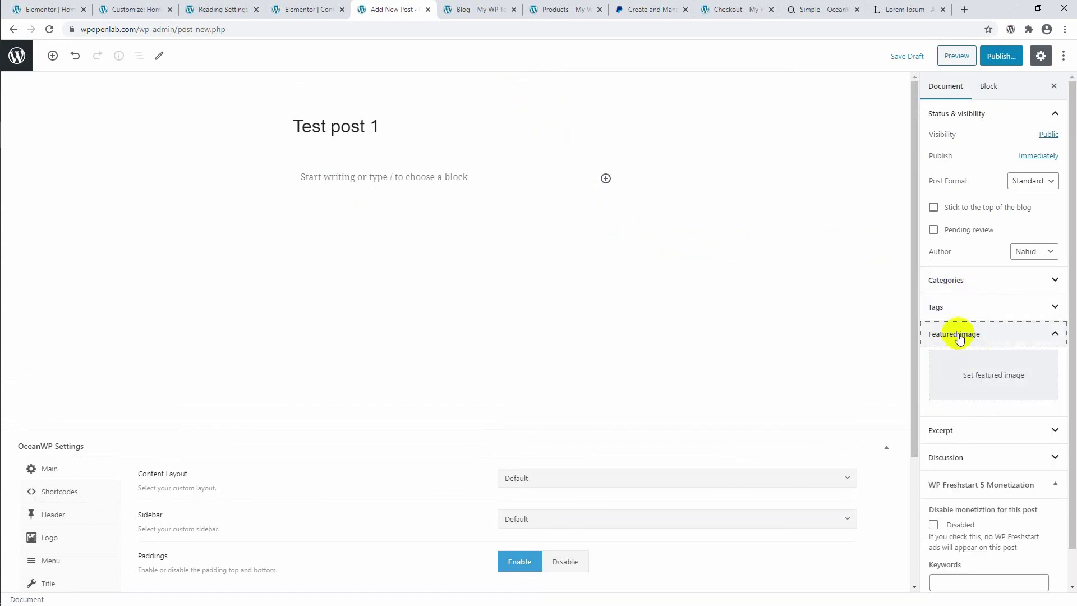
left_click(977, 369)
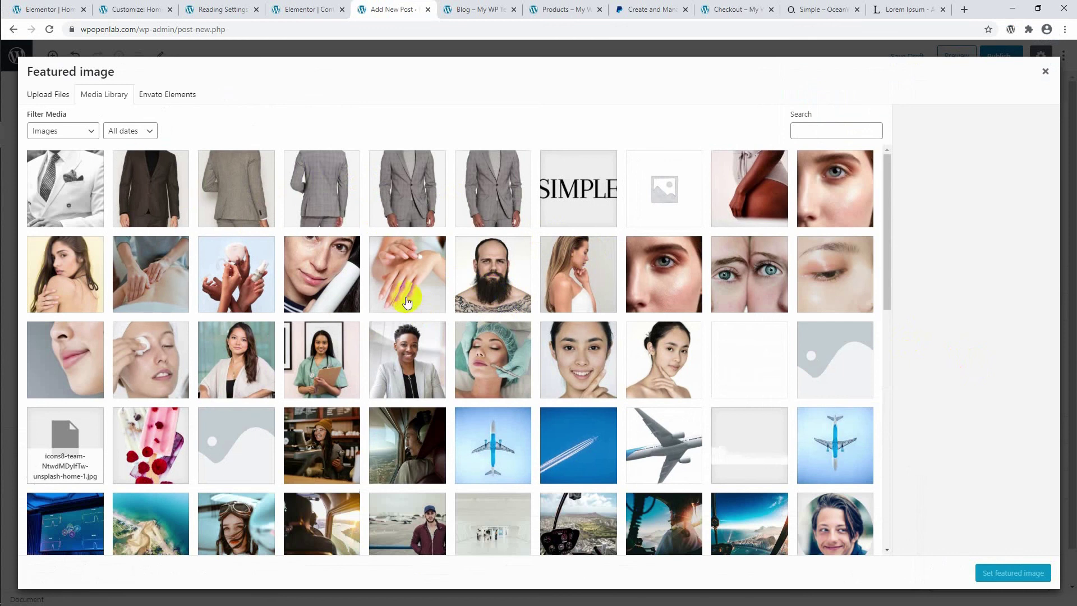
left_click(481, 287)
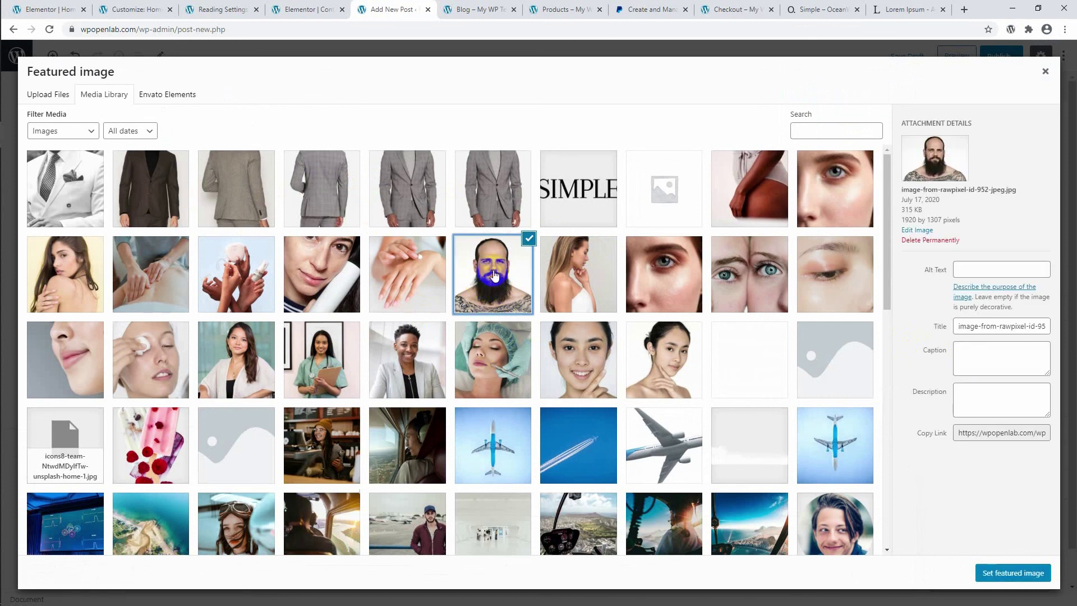
left_click(998, 573)
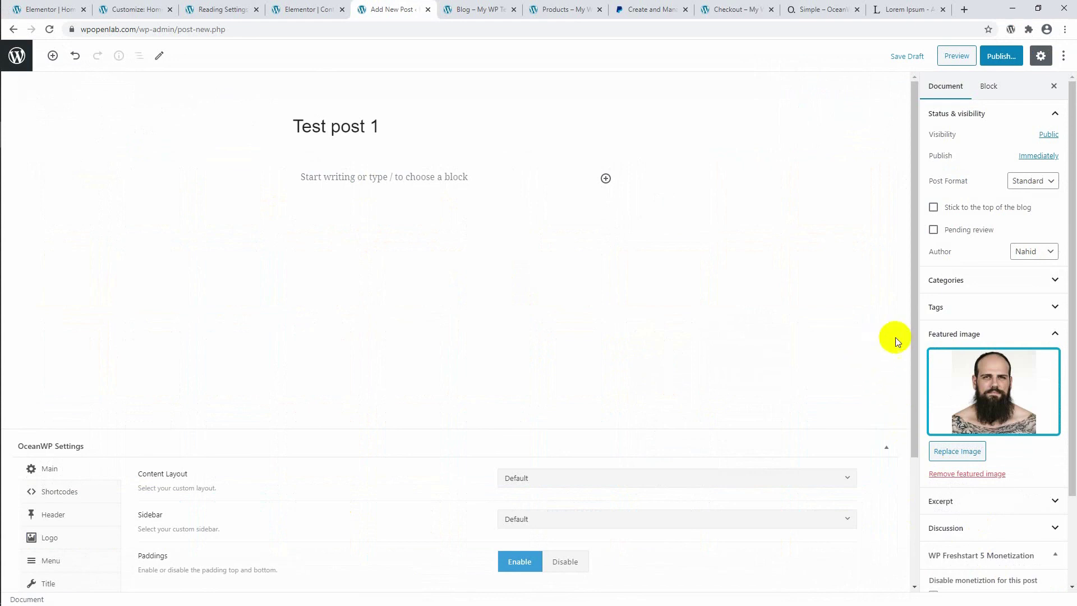
Examine the post's category, tag and excerpt options in the document settings.
left_click(974, 283)
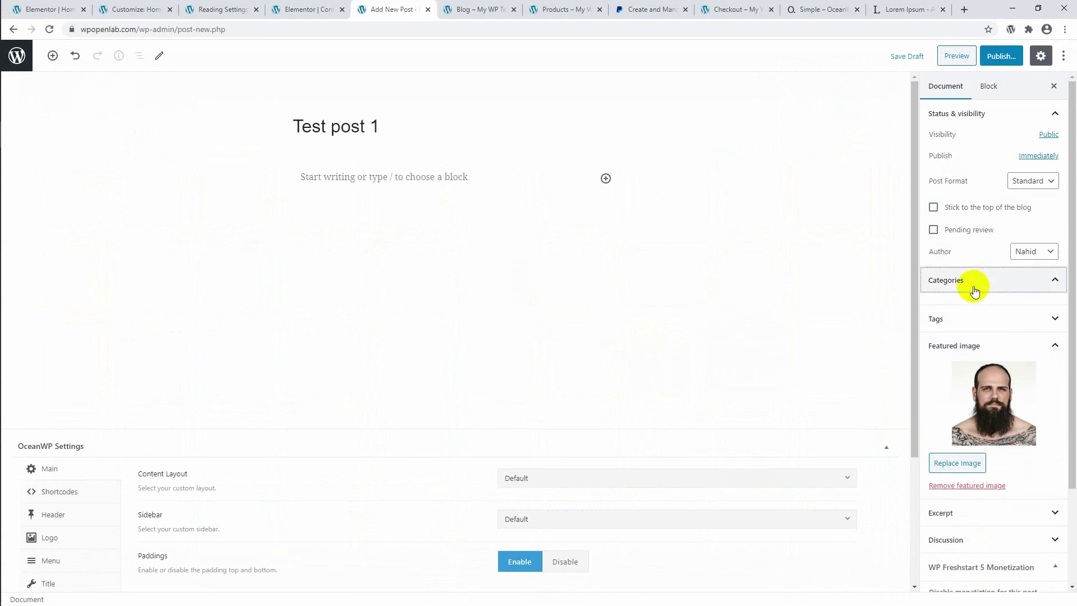
left_click(976, 284)
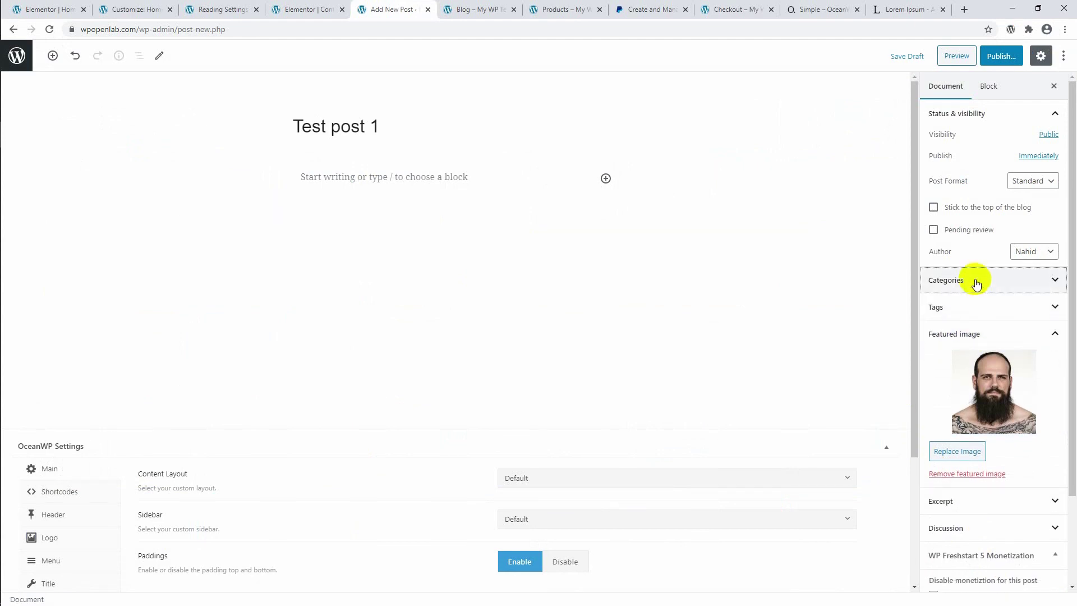
left_click(976, 285)
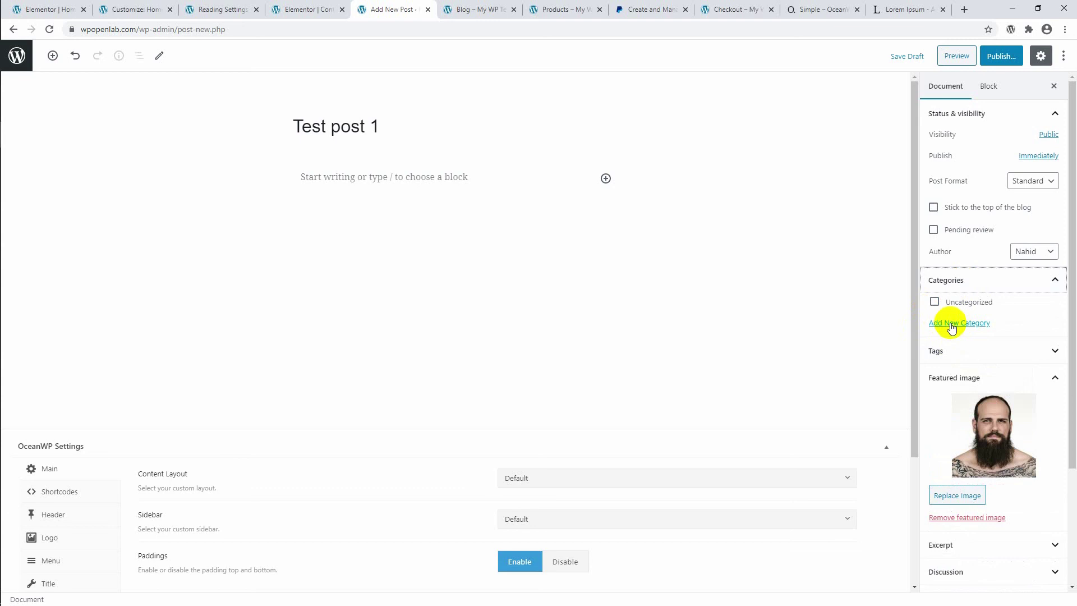
left_click(974, 362)
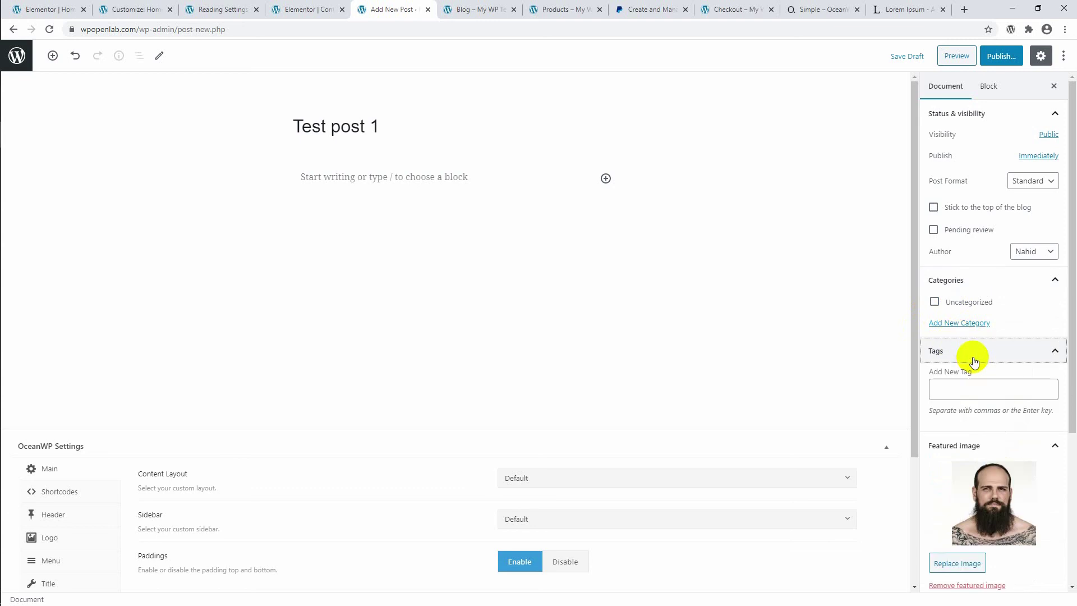
left_click(975, 361)
scroll(974, 361, "down", 3)
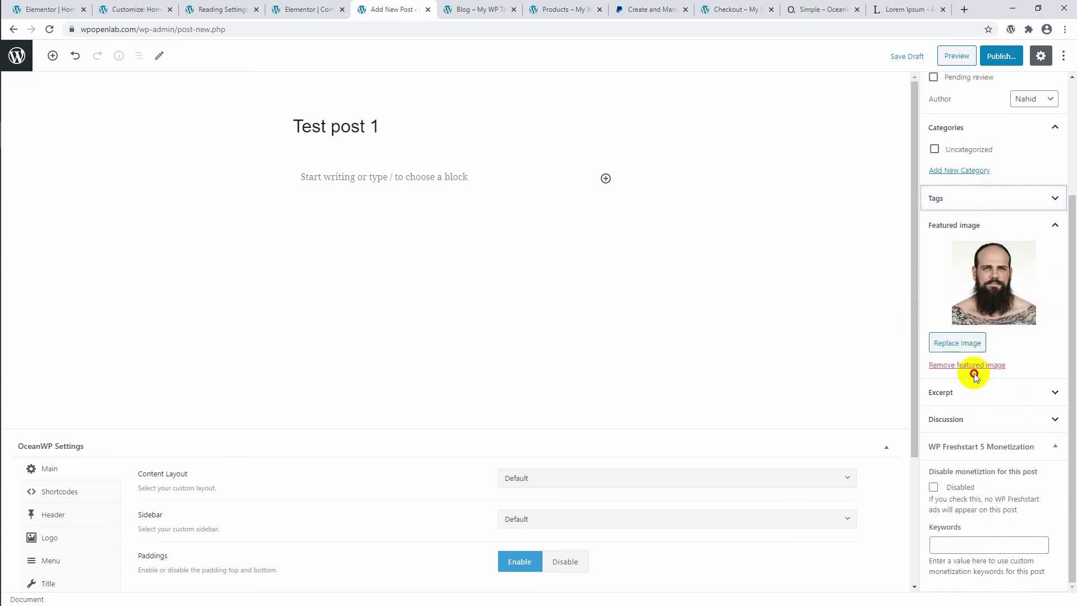
left_click(972, 391)
left_click(954, 443)
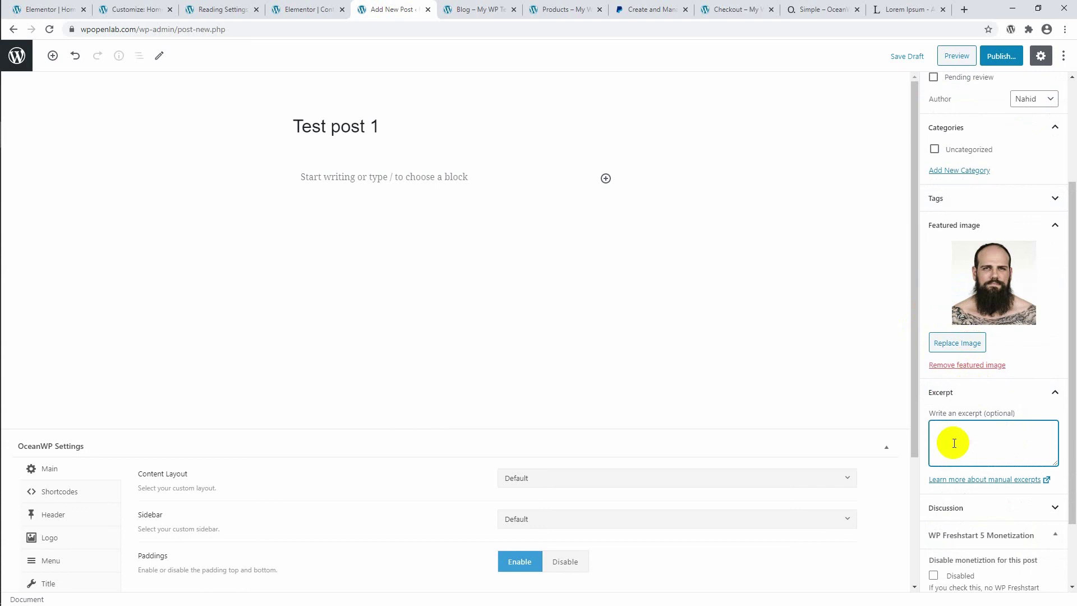
scroll(1041, 402, "down", 2)
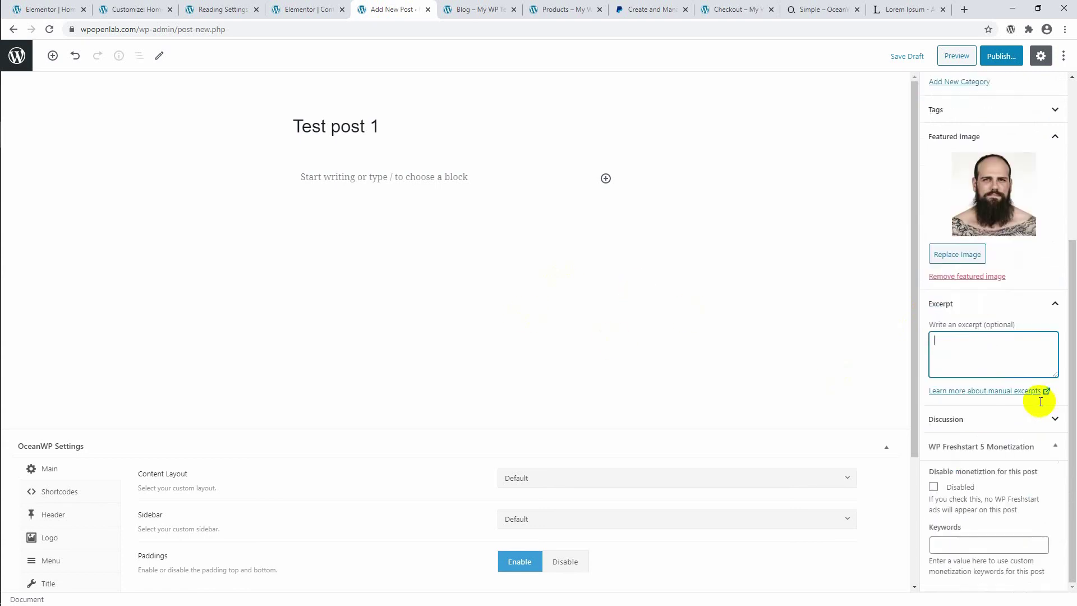
scroll(1039, 402, "up", 4)
scroll(1039, 401, "up", 1)
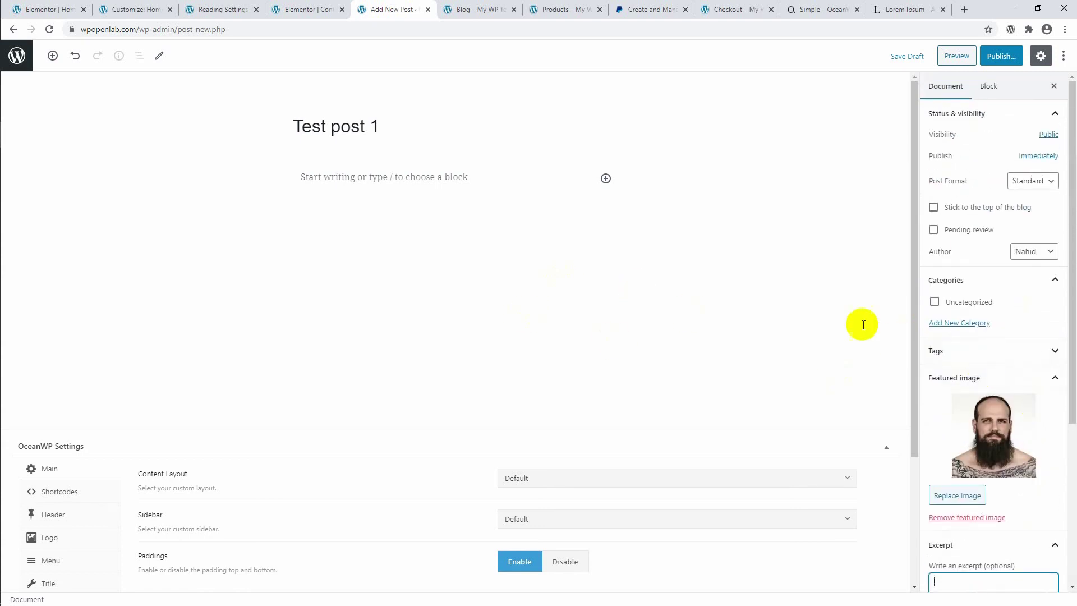
Publish the post "Test post 1" and confirm the publication.
left_click(1000, 56)
left_click(999, 56)
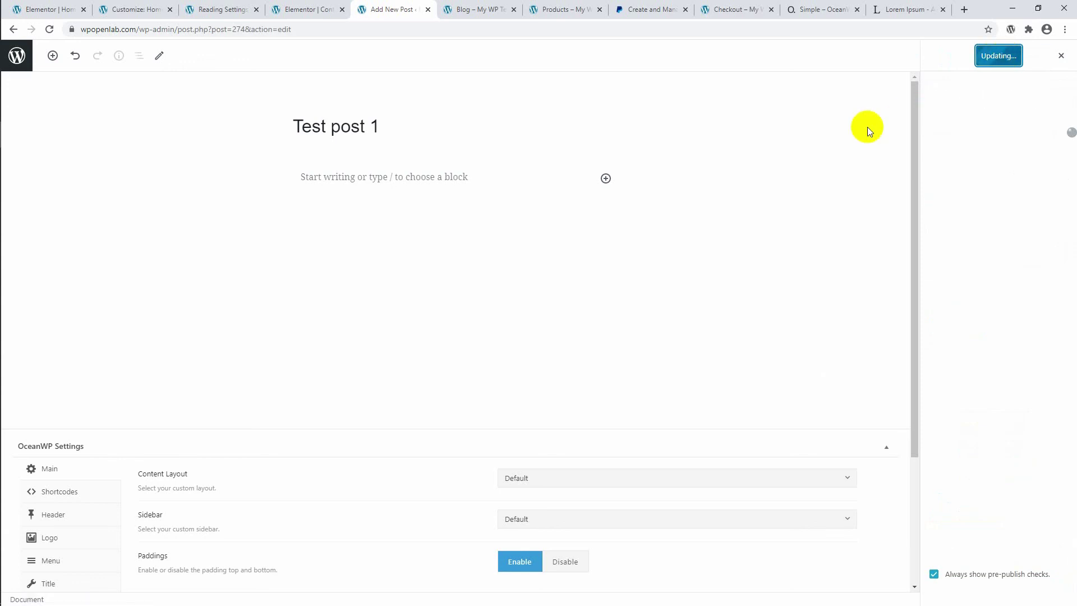
scroll(702, 211, "down", 3)
scroll(695, 211, "up", 3)
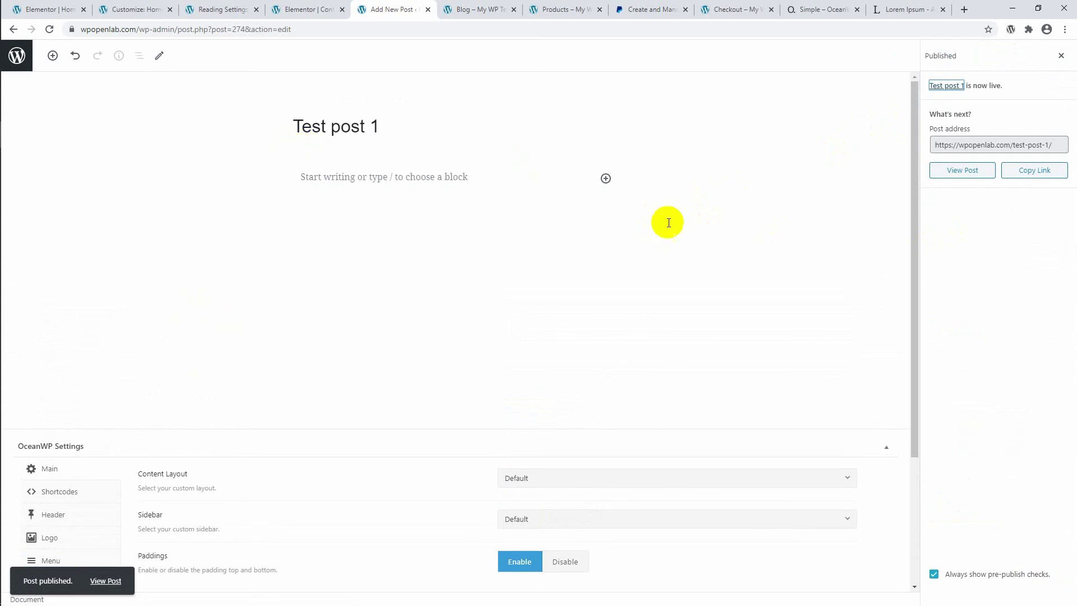
View the published post on the live site and look over its image, title, details and comment form.
left_click(976, 175)
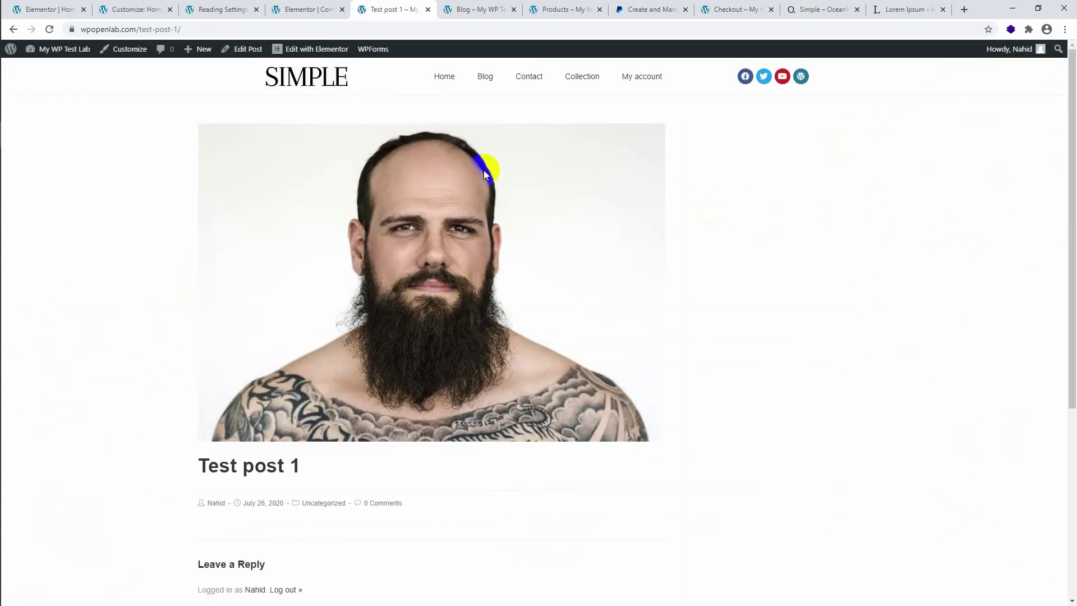
scroll(427, 181, "down", 3)
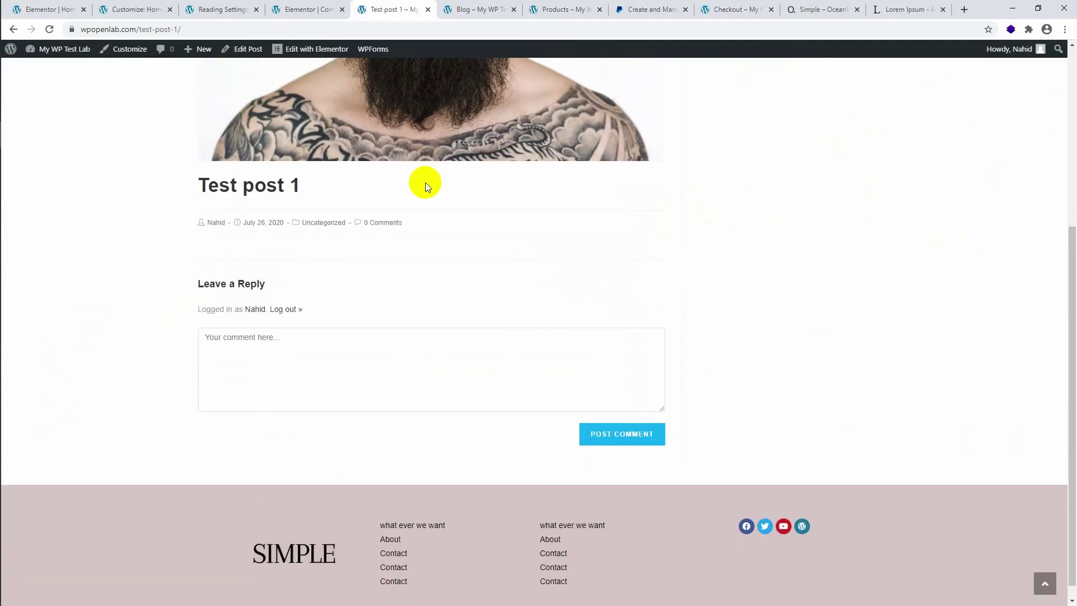
scroll(425, 183, "up", 4)
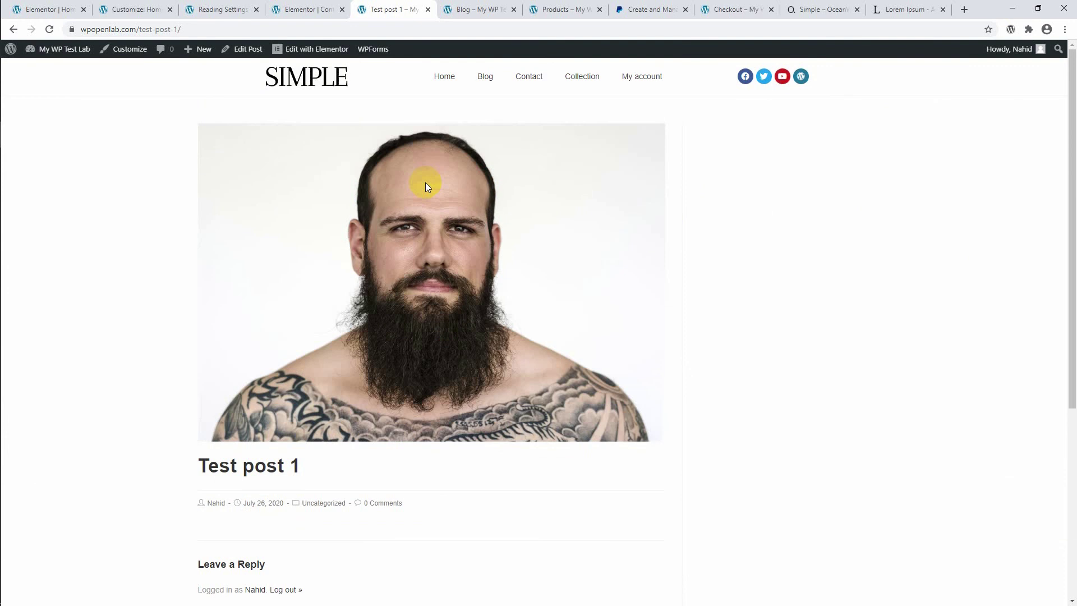
scroll(426, 183, "down", 3)
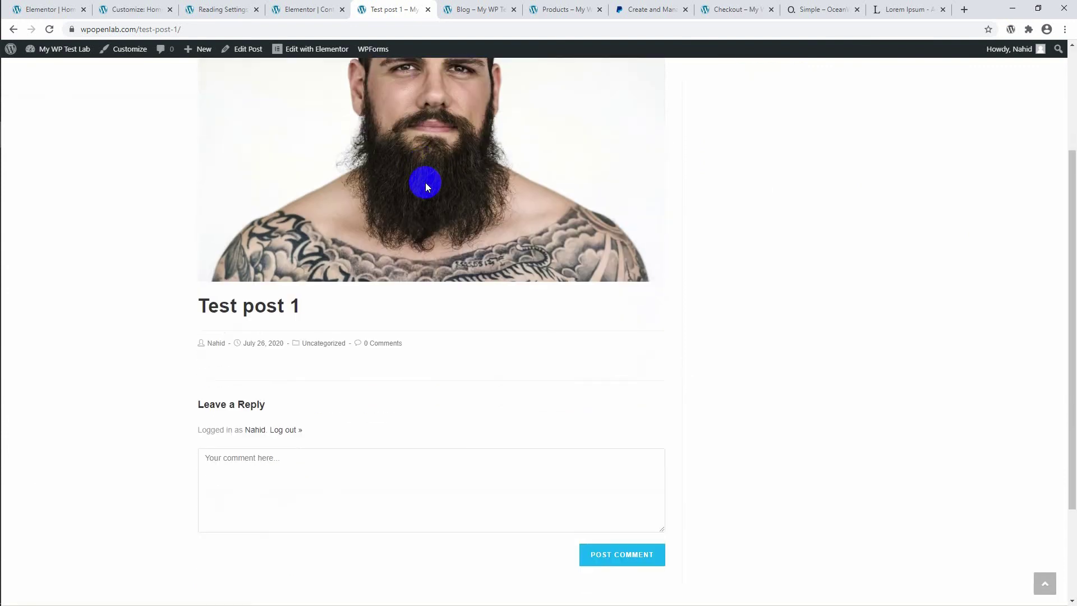
scroll(425, 183, "up", 3)
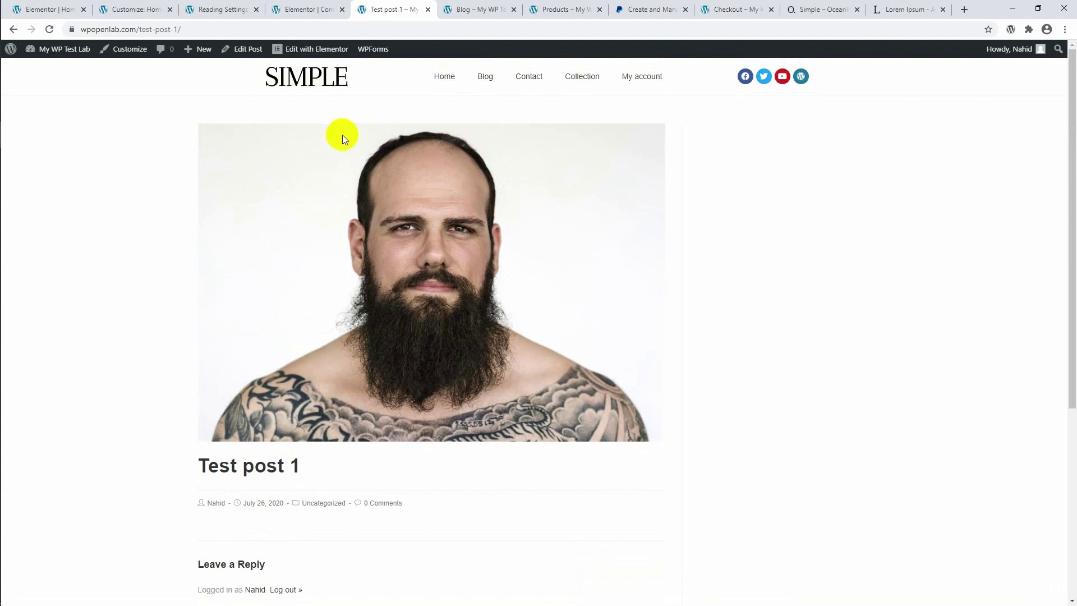
In the Elementor plugin's general settings, enable editing for the Posts and Products post types as well, and save the changes.
left_click(222, 10)
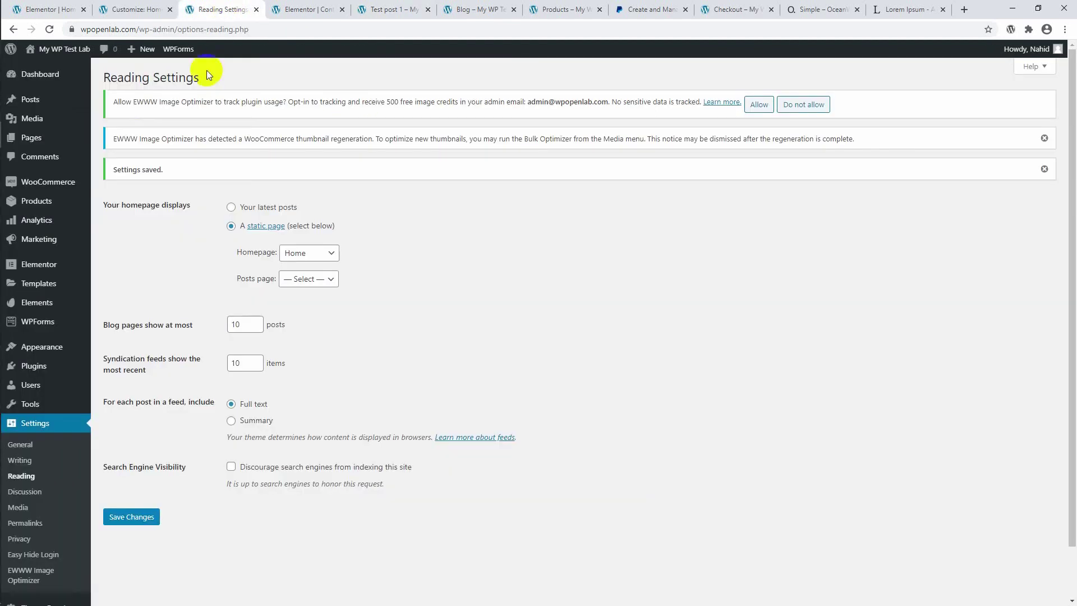
mouse_move(14, 98)
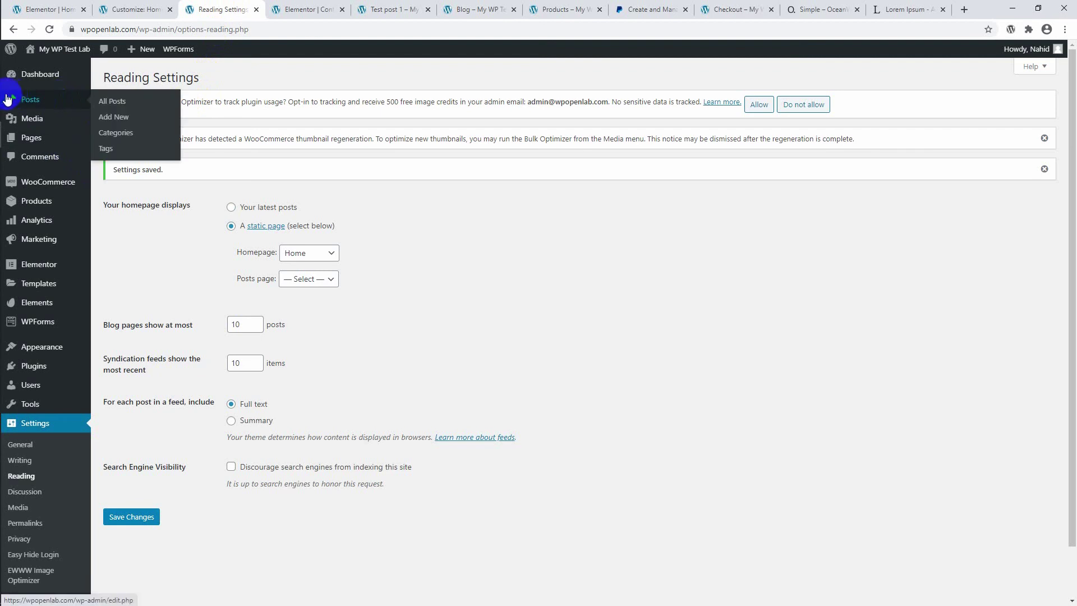
mouse_move(46, 282)
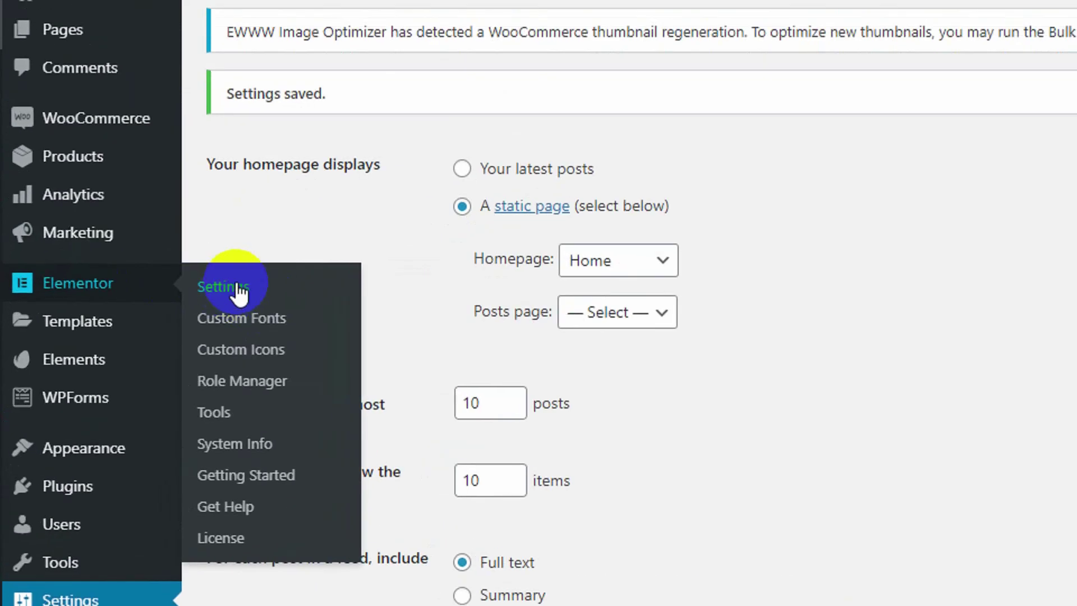
left_click(239, 288)
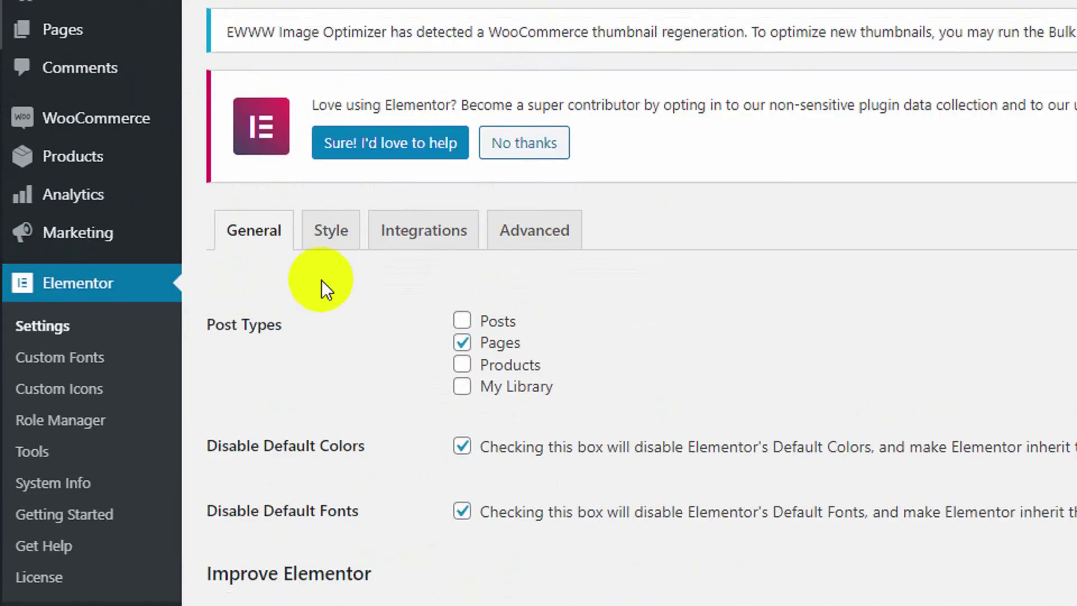
left_click(462, 342)
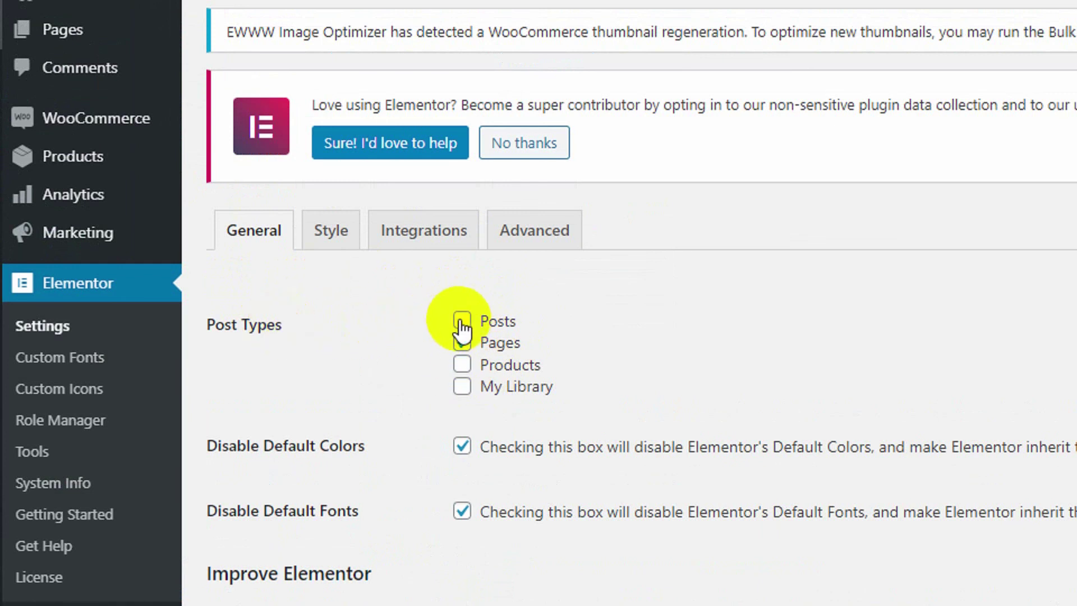
left_click(464, 328)
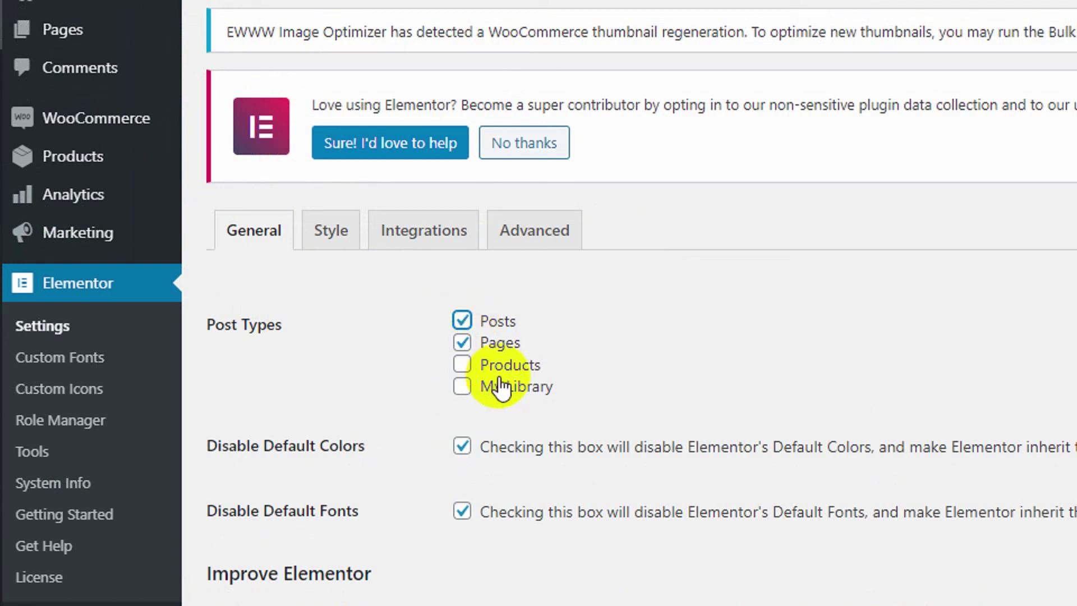
left_click(464, 366)
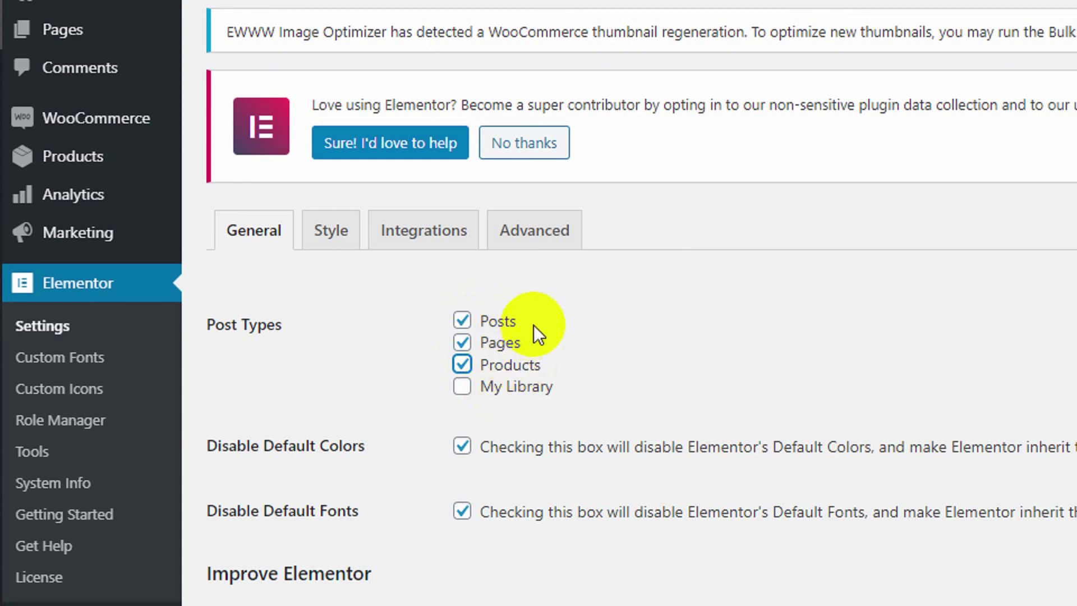
scroll(537, 320, "down", 5)
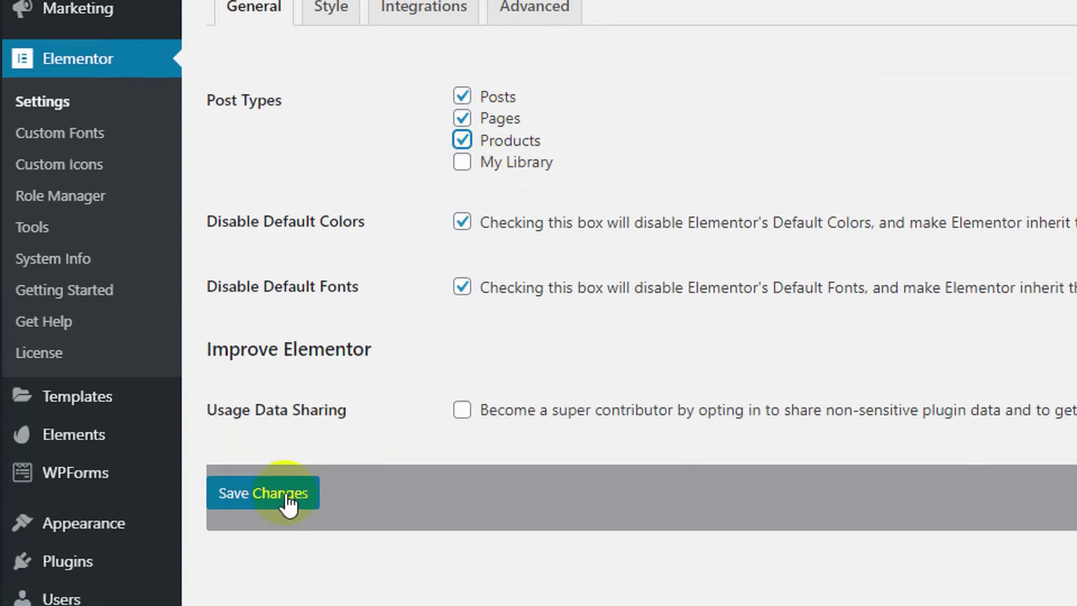
left_click(287, 465)
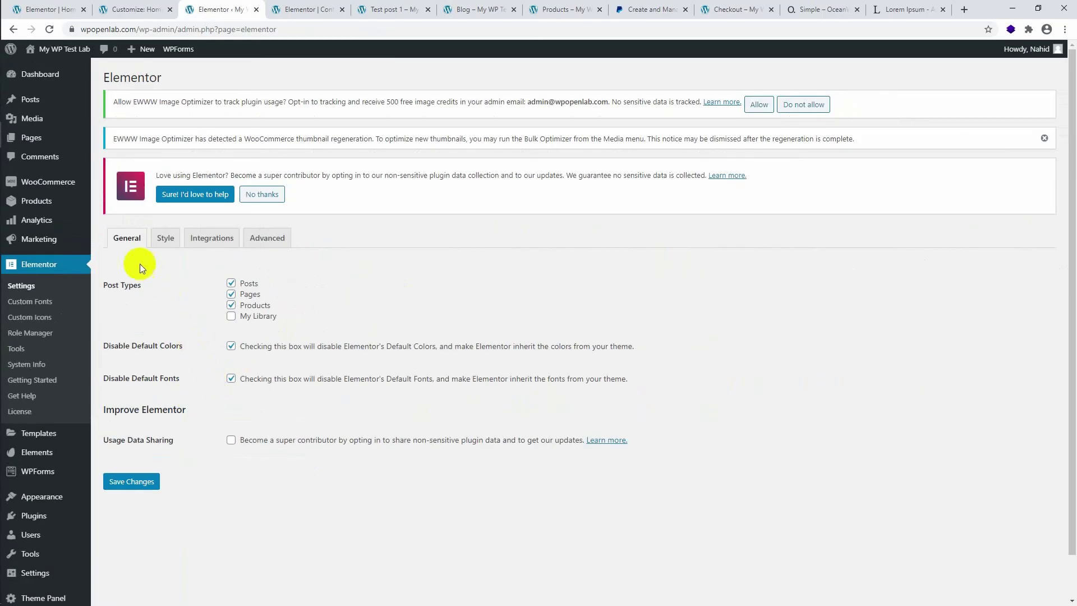
Open "Test post 1" from the list of all posts and load it in the Elementor editor.
left_click(72, 107)
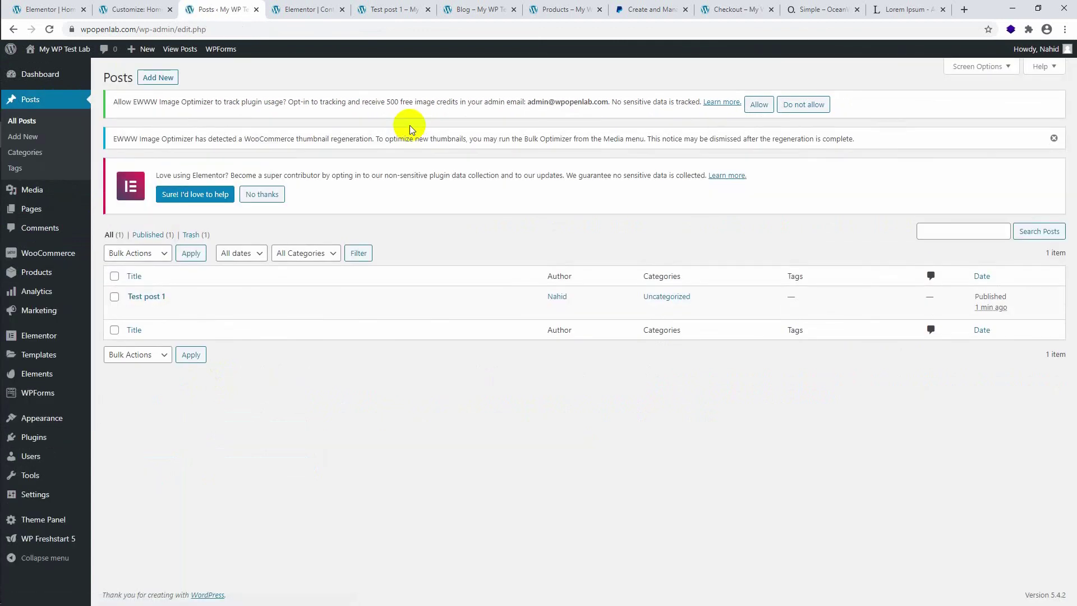
mouse_move(207, 298)
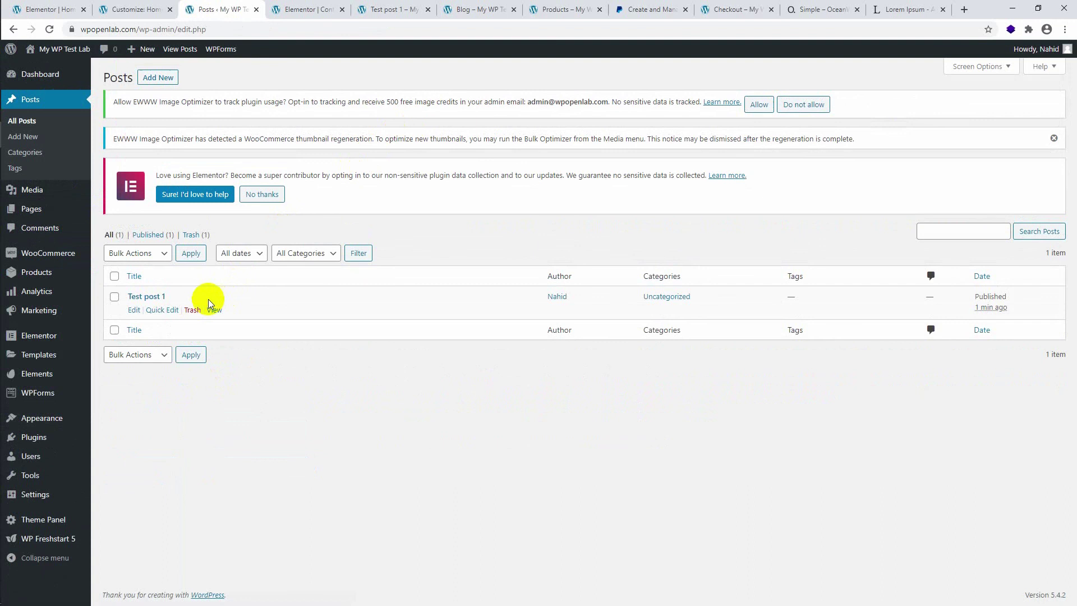
left_click(136, 312)
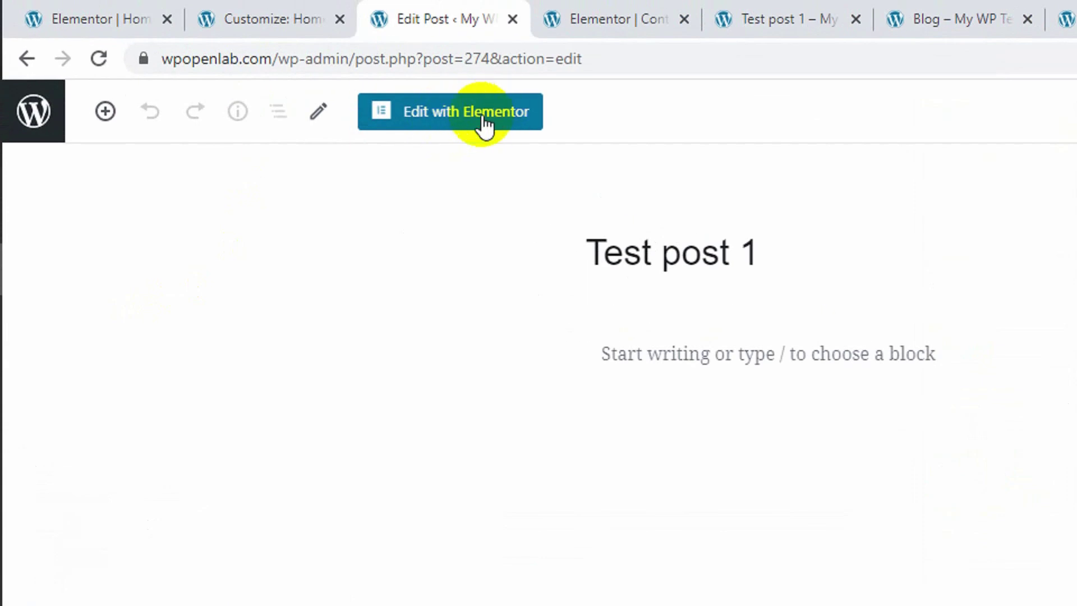
left_click(482, 122)
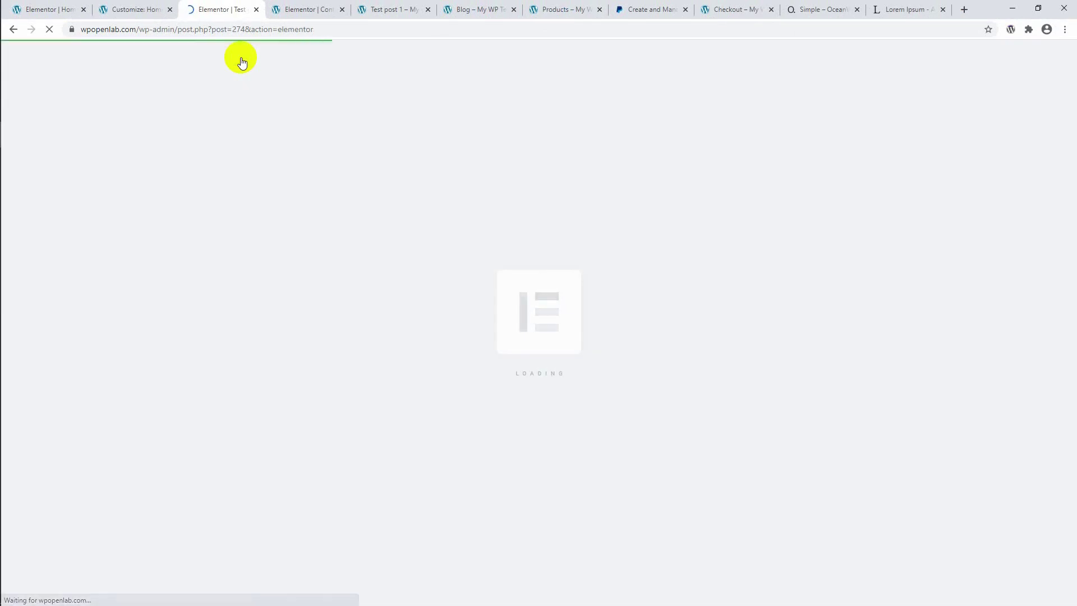
Look over the post's page in the Elementor editor, from the header and featured image to the widget area and comment form.
scroll(527, 214, "down", 5)
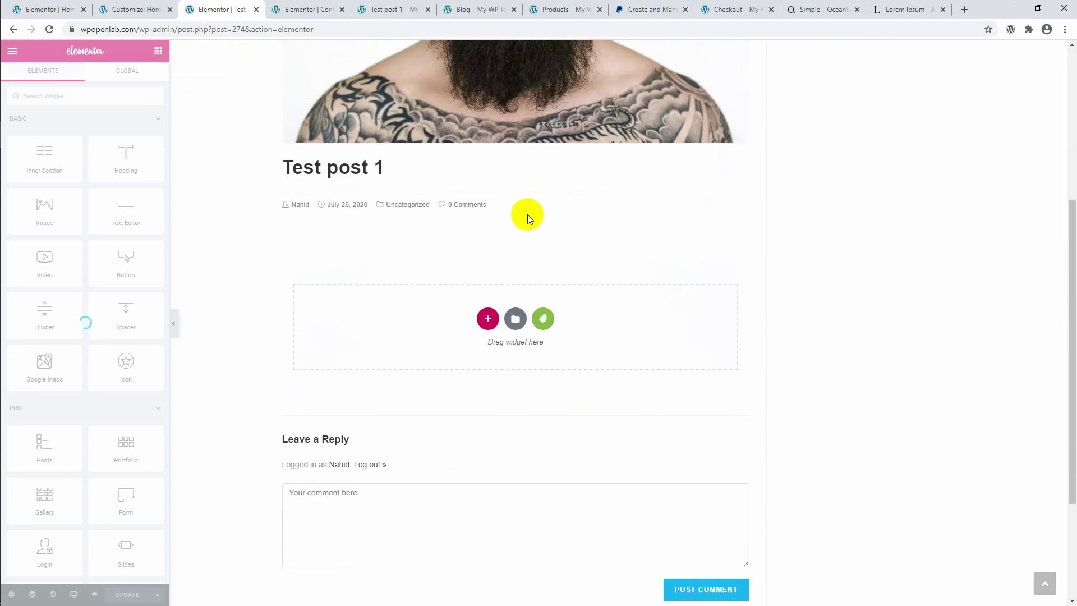
scroll(527, 214, "up", 5)
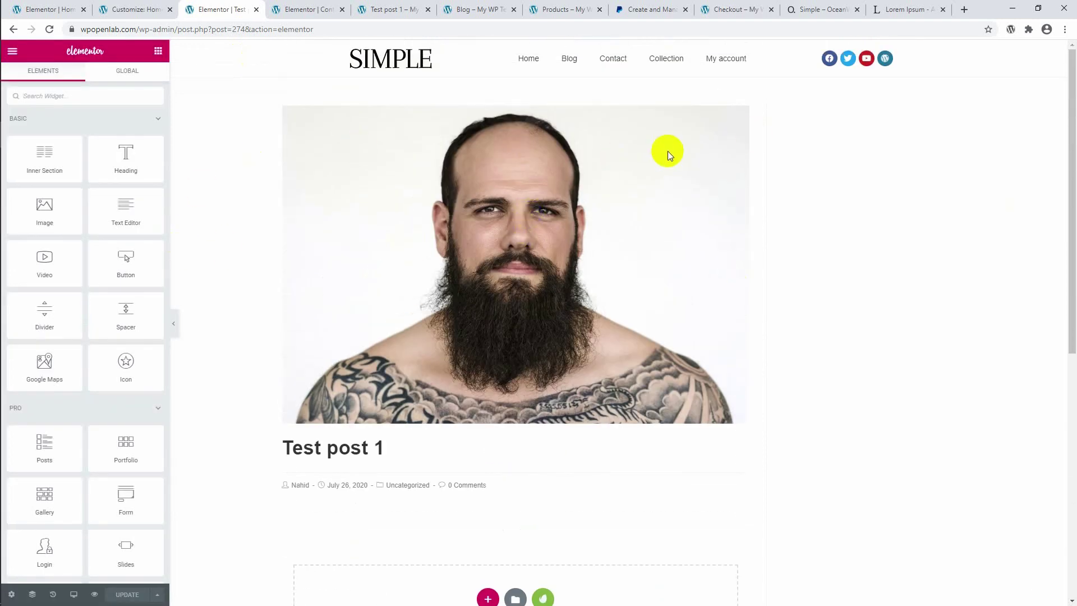
scroll(668, 160, "down", 4)
scroll(668, 161, "up", 4)
scroll(510, 225, "down", 1)
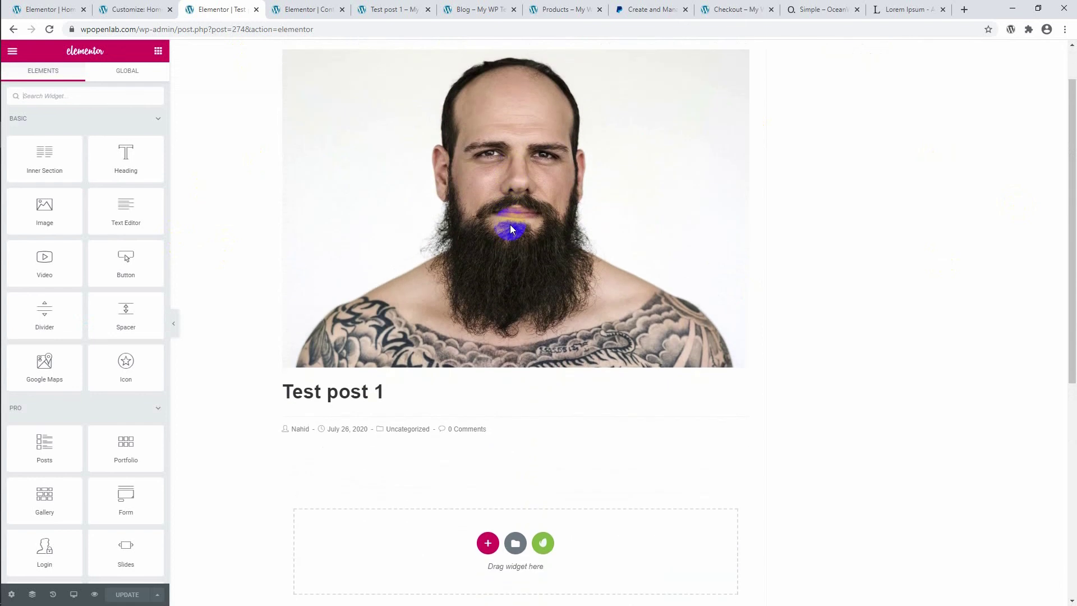
scroll(510, 224, "up", 1)
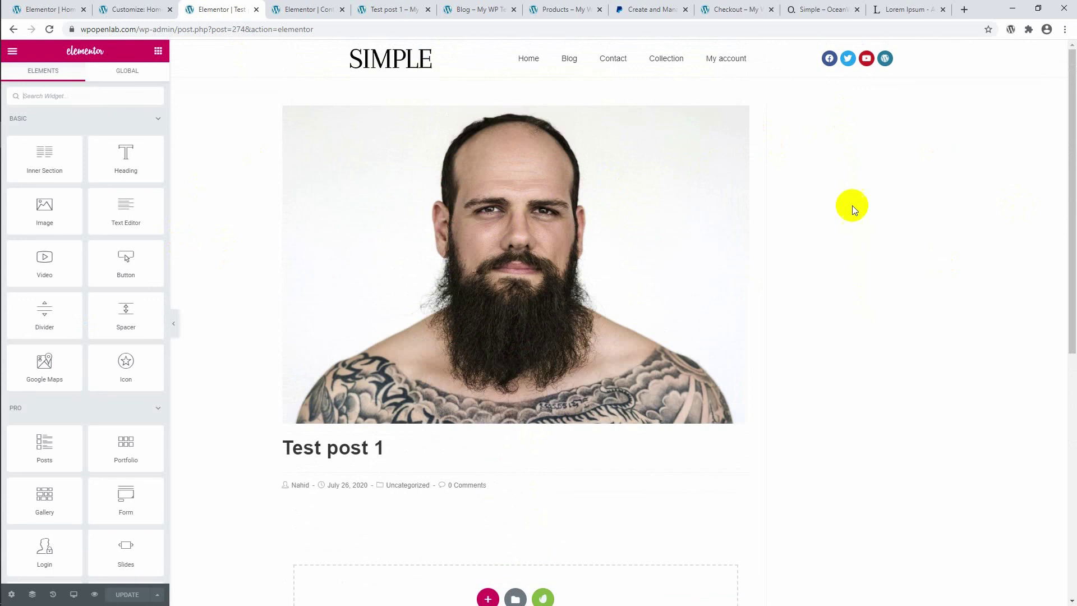
scroll(853, 145, "down", 5)
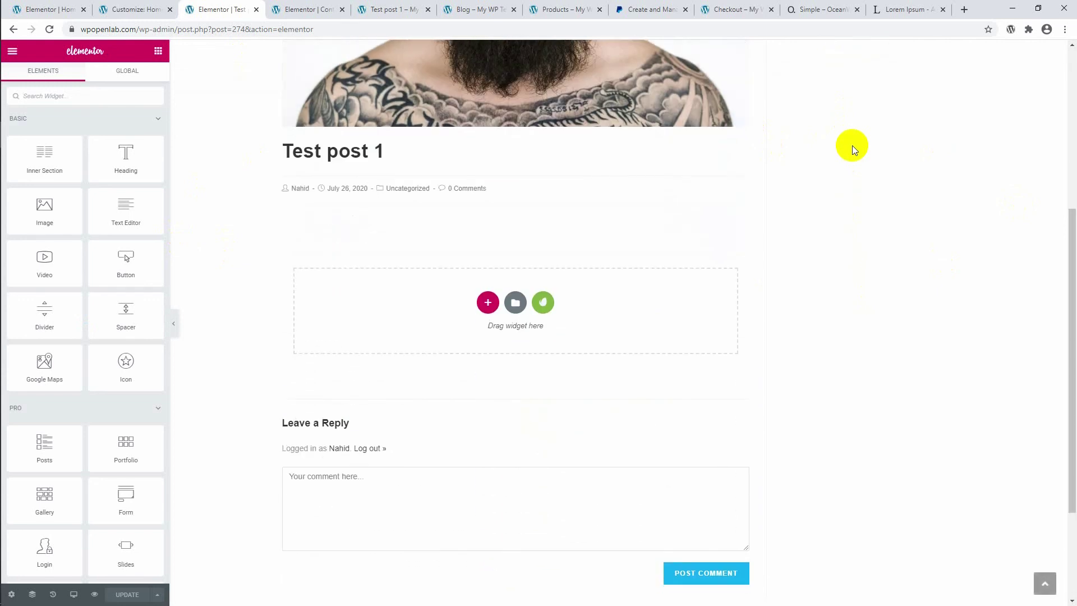
scroll(860, 206, "up", 5)
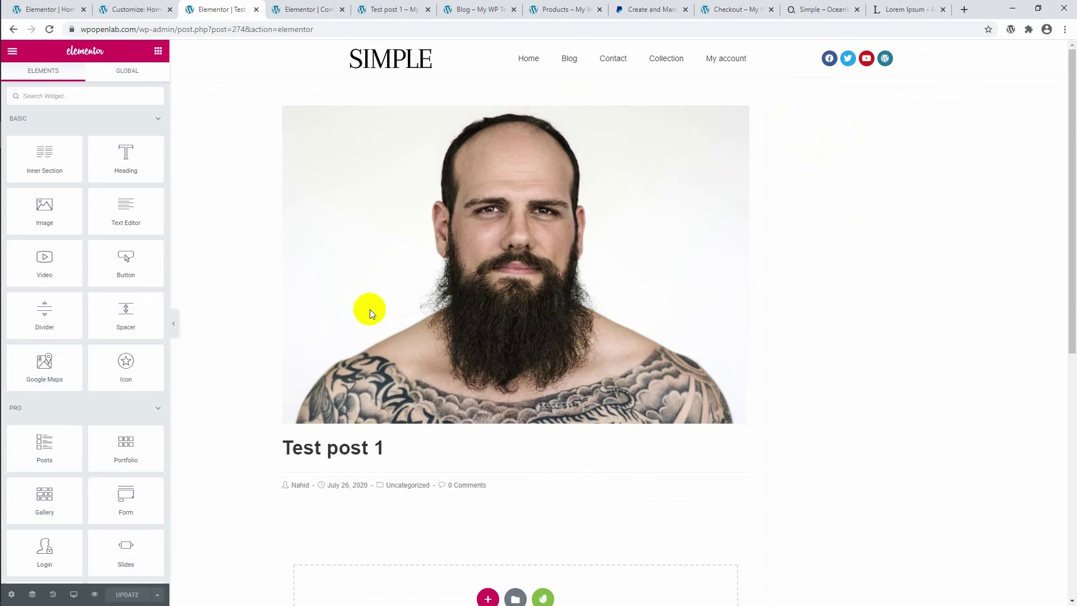
Set the page layout of "Test post 1" to Elementor Full Width in the post settings.
left_click(11, 596)
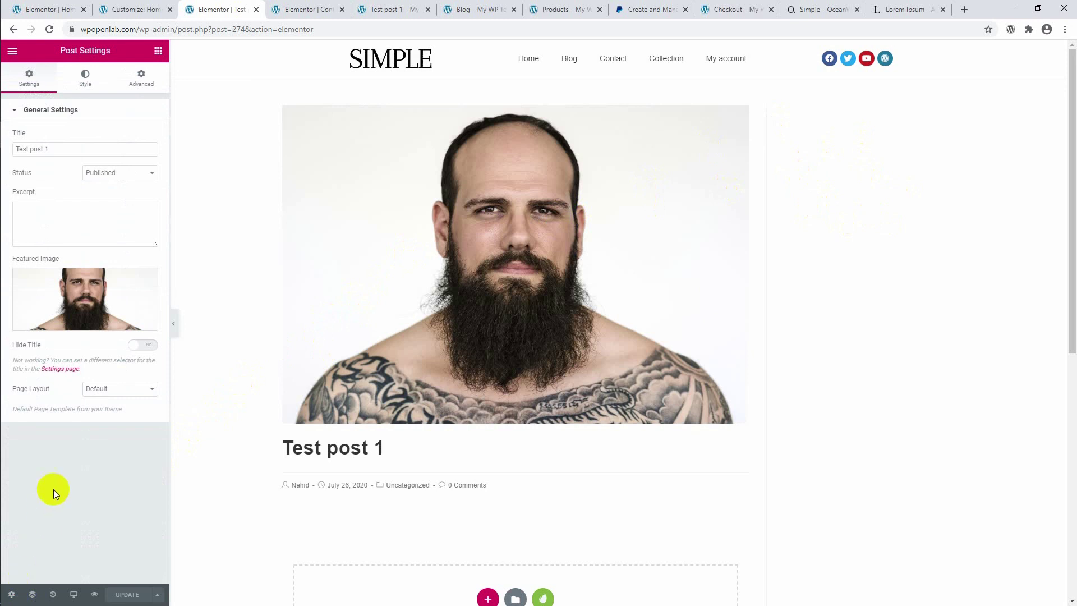
left_click(98, 394)
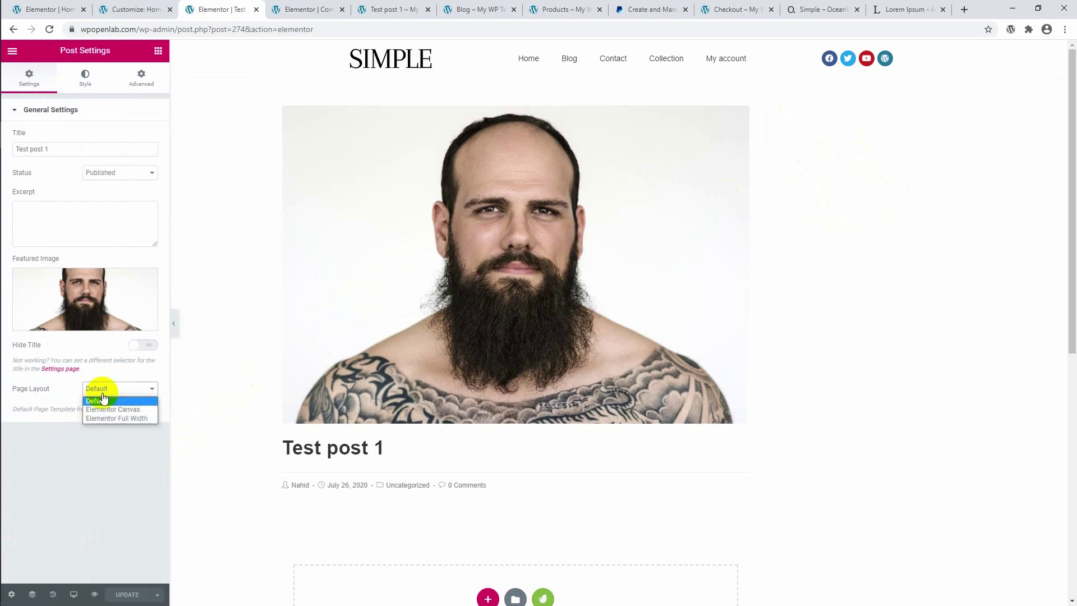
left_click(112, 418)
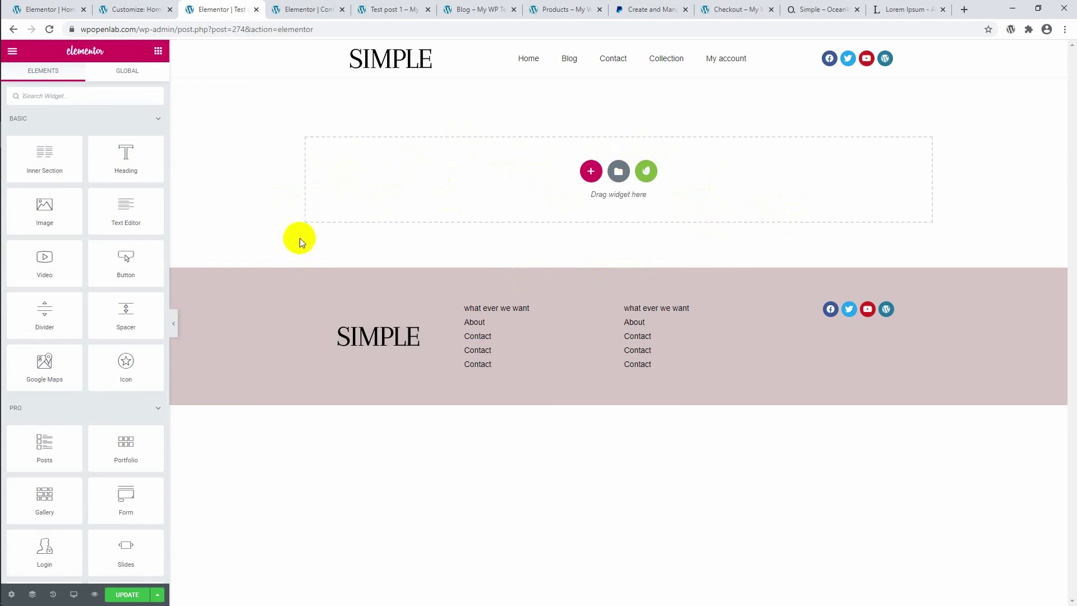
Switch the post's page layout back to Default.
left_click(12, 595)
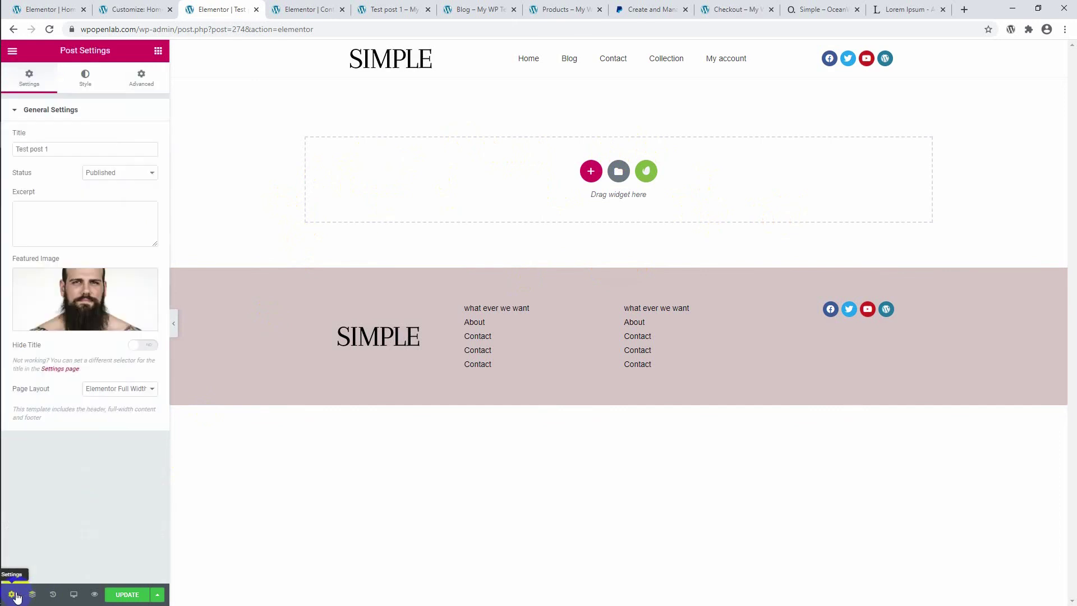
left_click(118, 389)
left_click(123, 399)
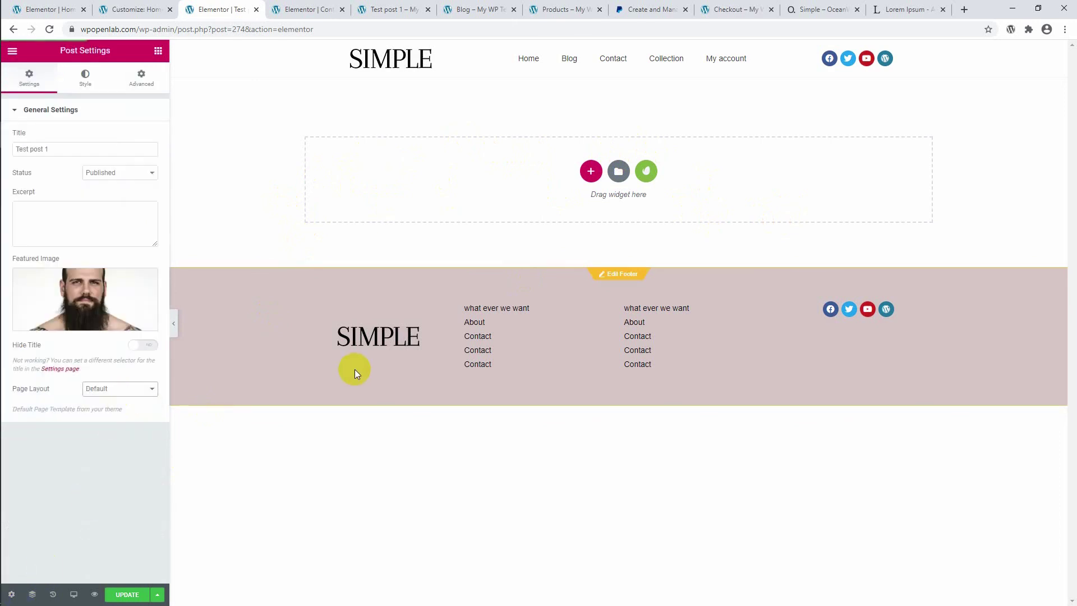
left_click(138, 389)
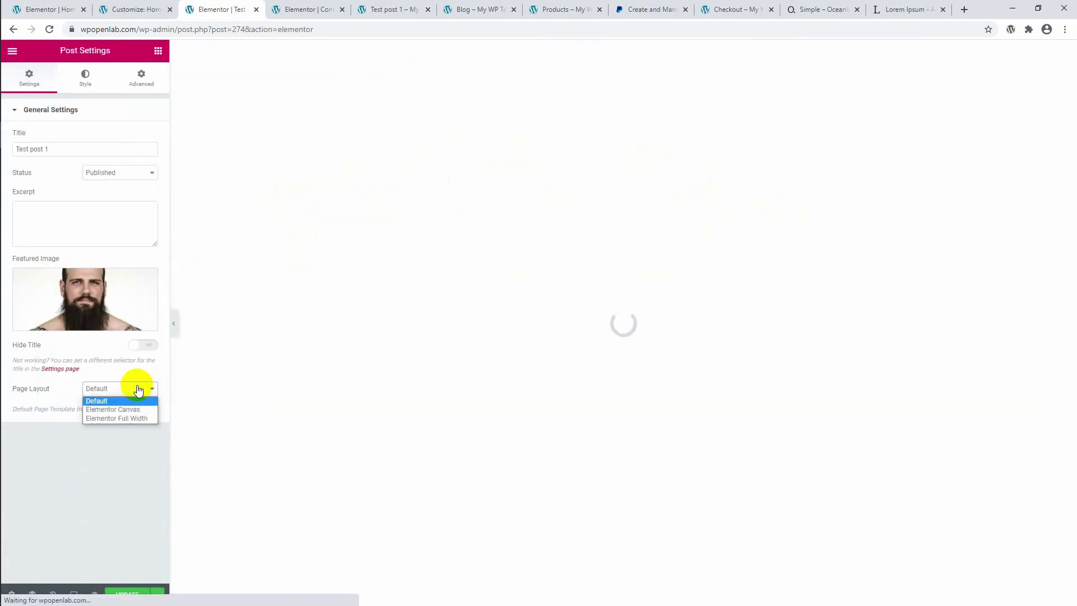
left_click(139, 390)
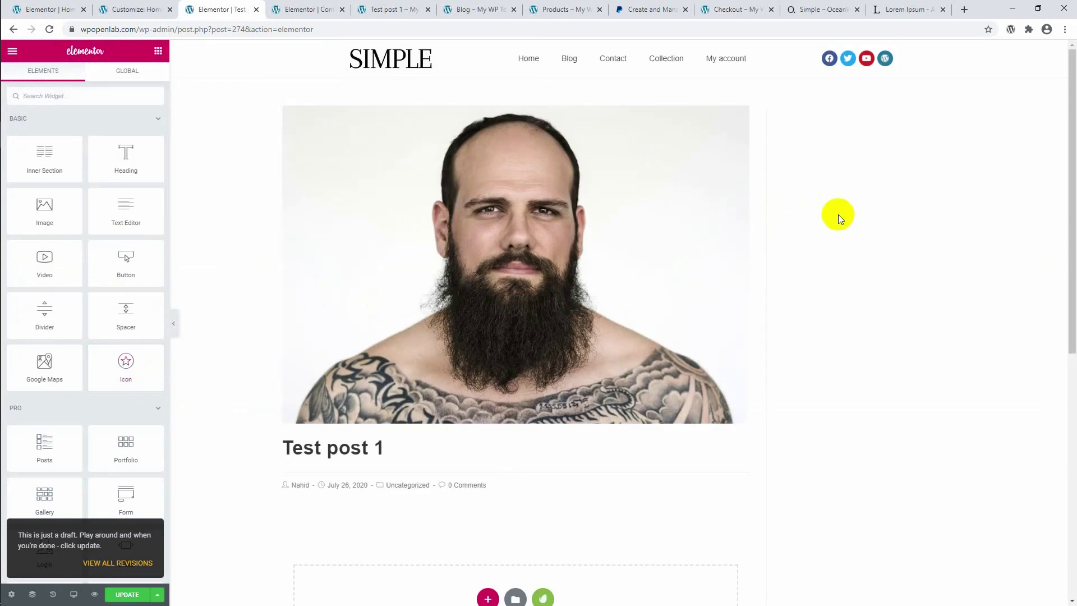
Examine how the Default layout arranges the post's featured image, title, details, widget area and comment form.
scroll(394, 250, "down", 3)
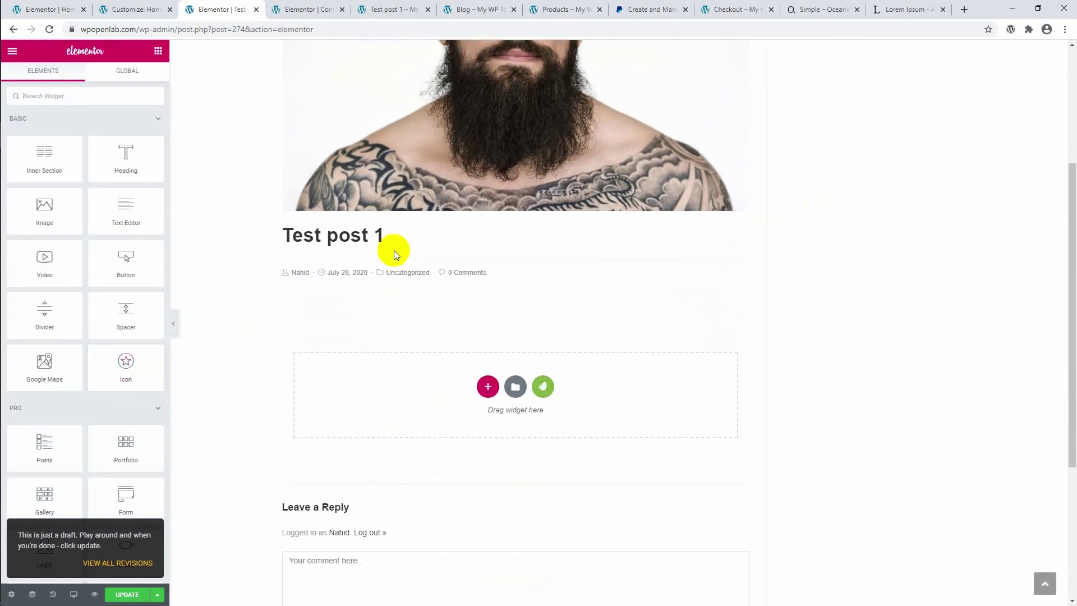
scroll(394, 250, "up", 3)
scroll(394, 251, "down", 3)
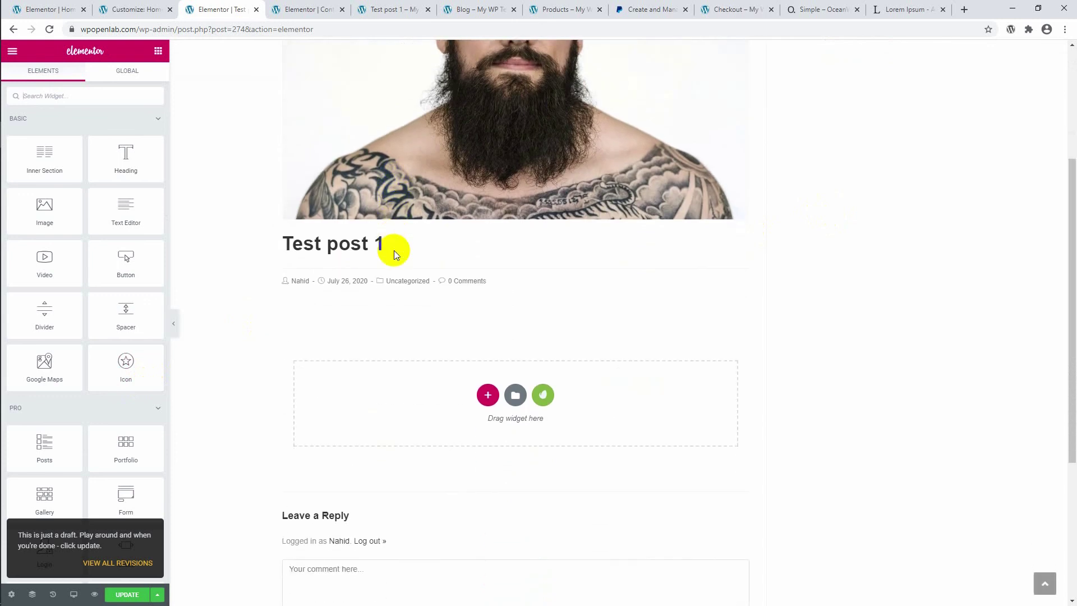
scroll(336, 314, "down", 3)
scroll(298, 303, "up", 4)
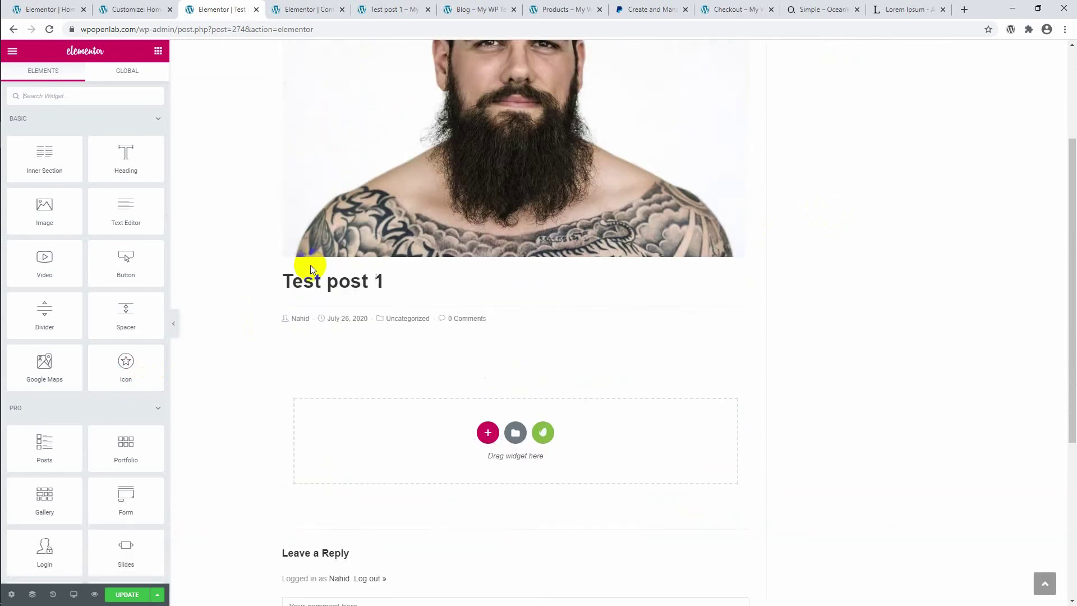
scroll(881, 211, "down", 5)
scroll(830, 230, "up", 5)
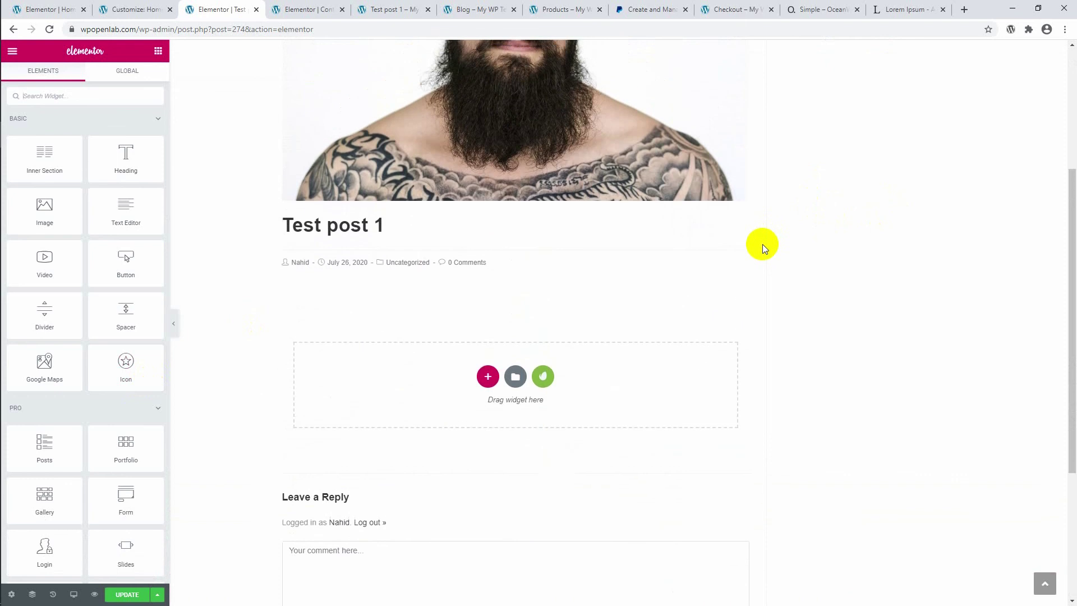
scroll(762, 244, "up", 1)
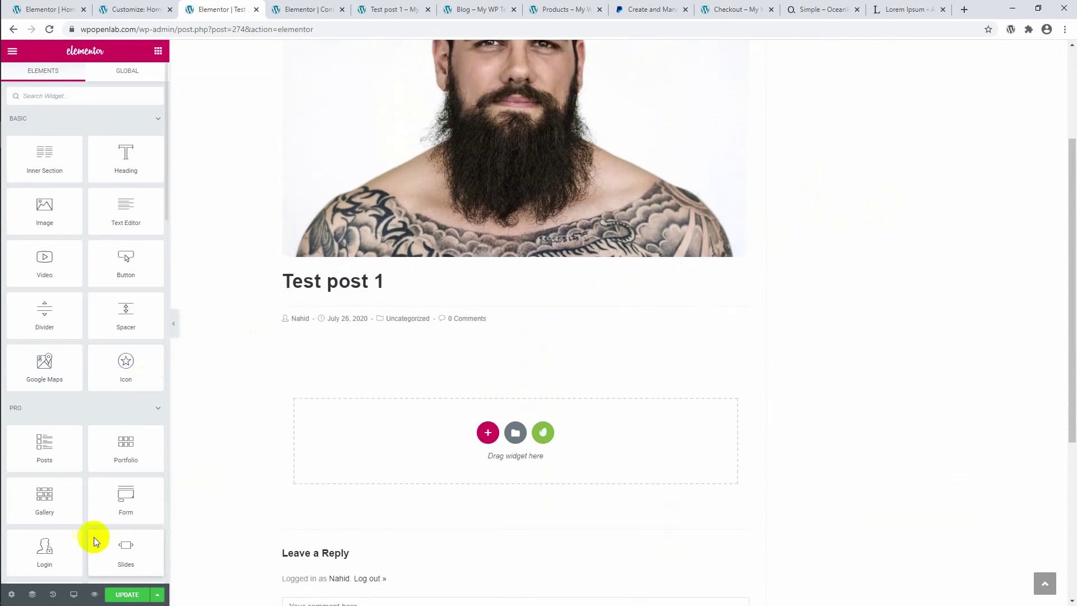
Change the post's page layout to Elementor Full Width.
left_click(12, 594)
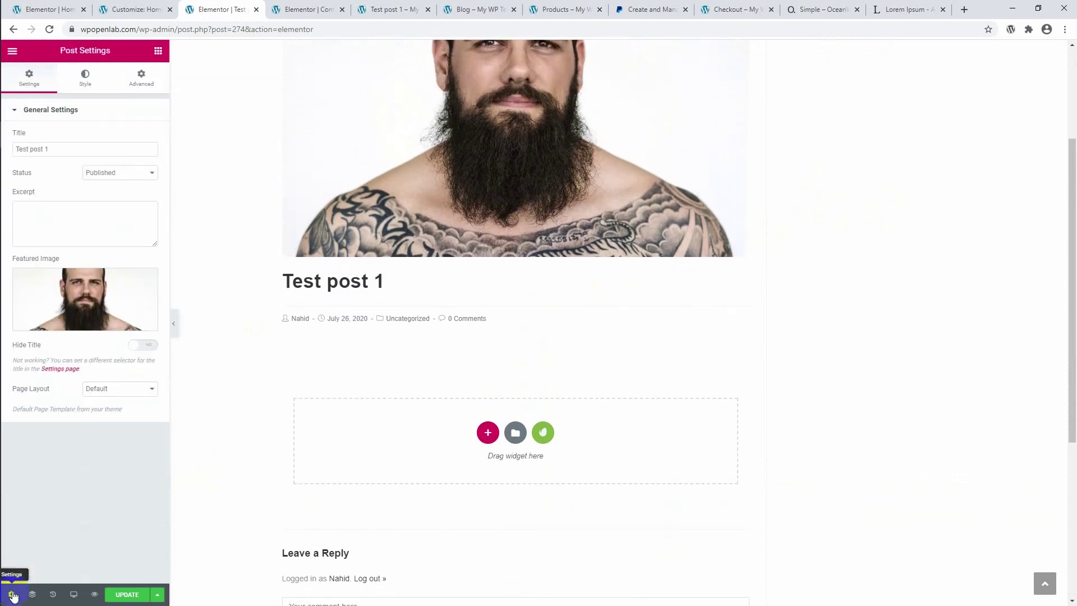
left_click(122, 392)
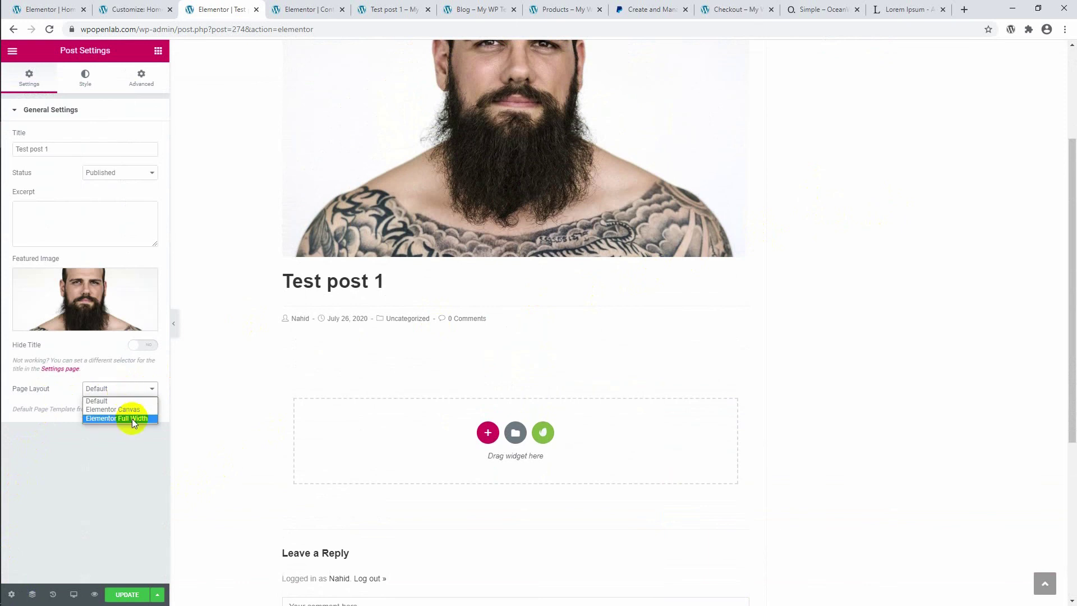
left_click(132, 419)
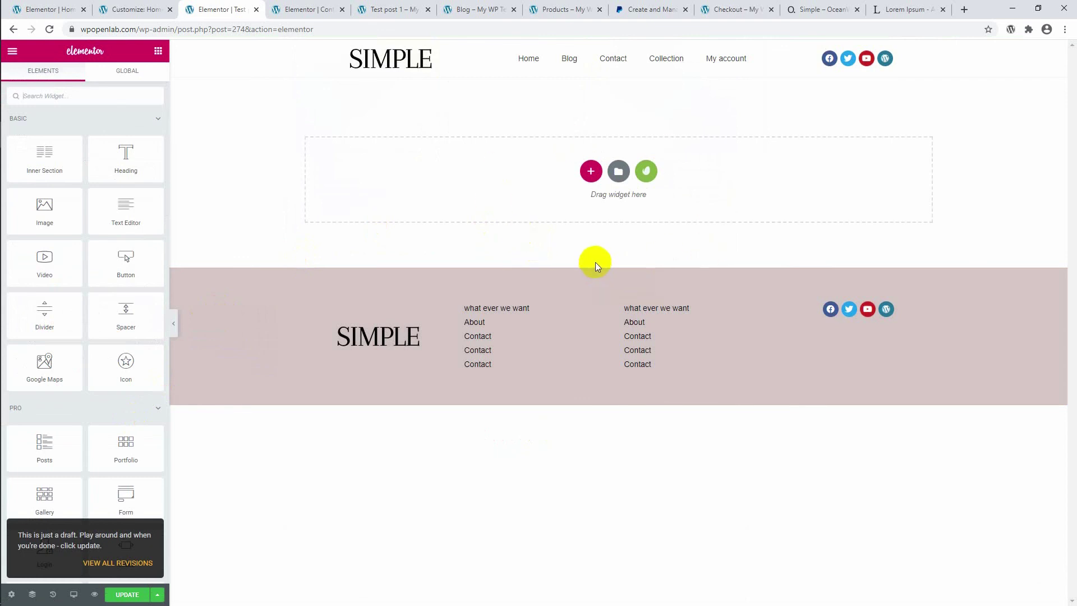
Add a single-column section to the post page and place an Image widget in it.
left_click(592, 173)
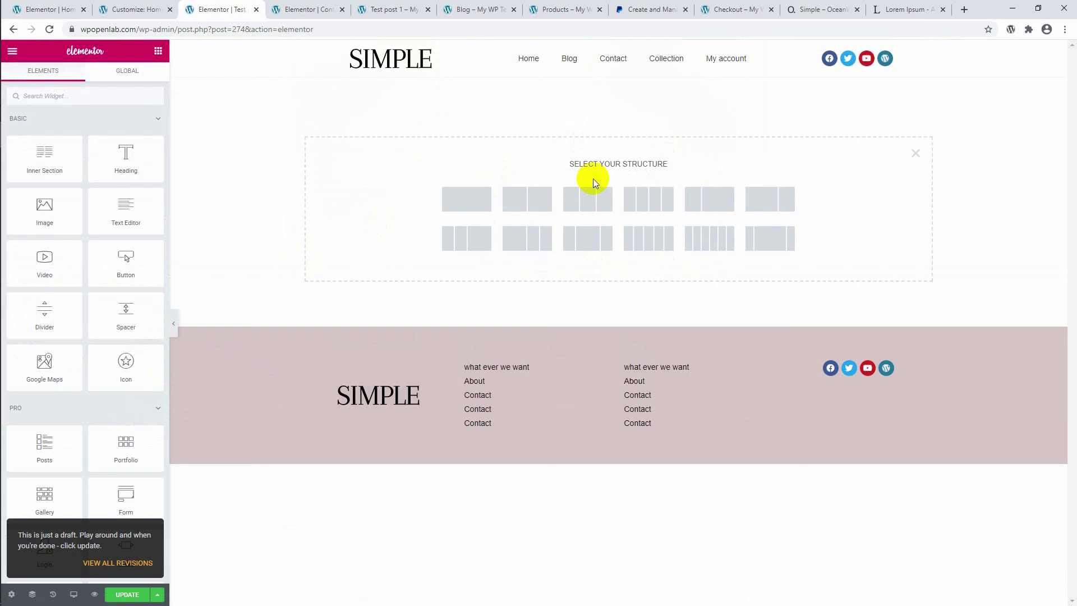
left_click(473, 203)
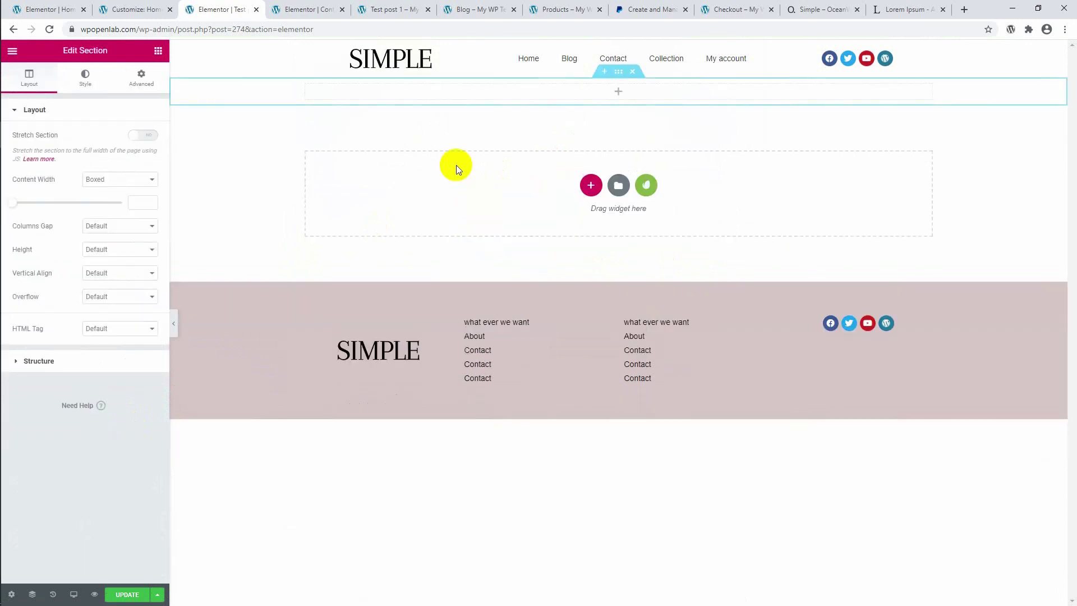
left_click(433, 84)
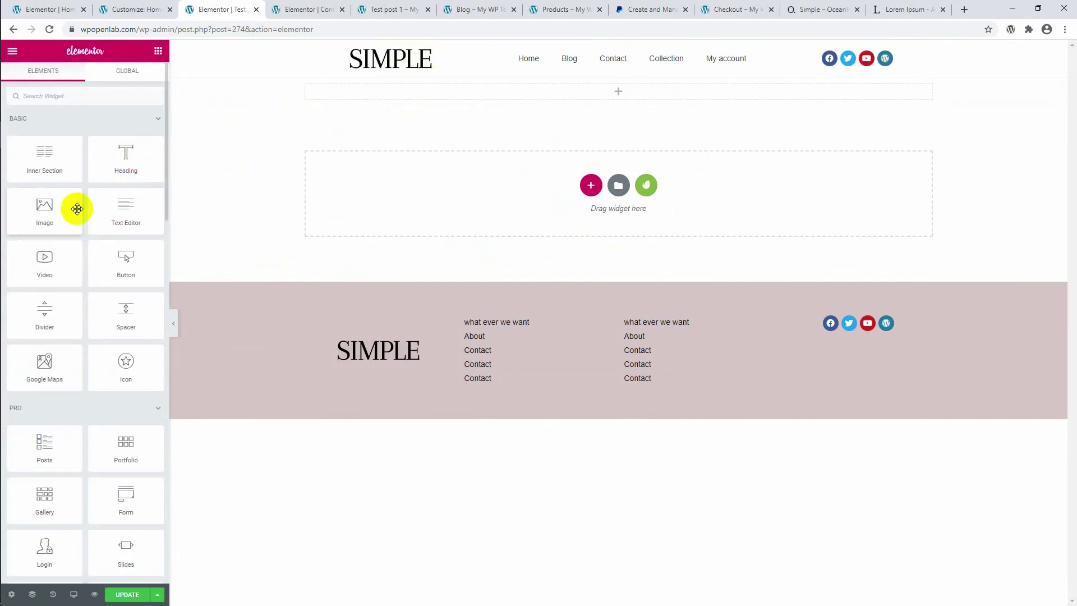
left_click_drag(77, 207, 479, 86)
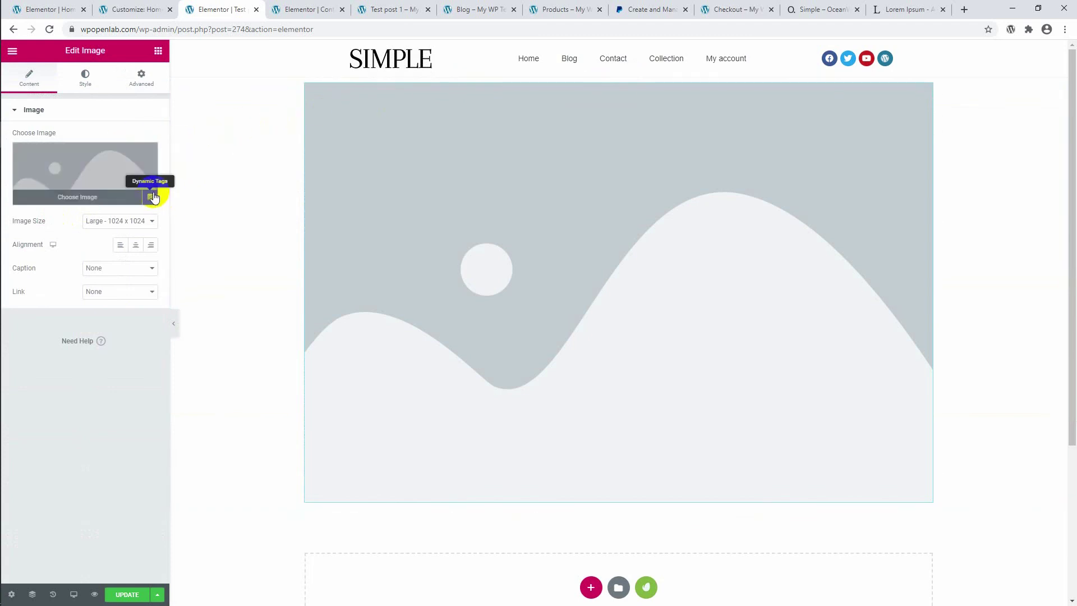
Use the post's Featured Image as the Image widget's dynamic source and set the image width to 70%.
left_click(150, 198)
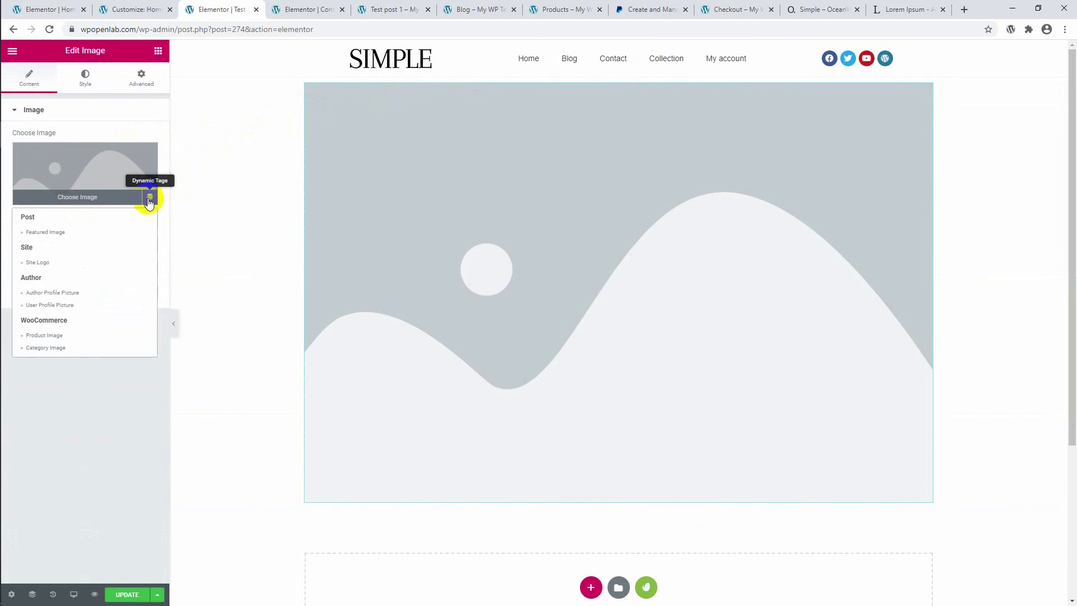
left_click(52, 232)
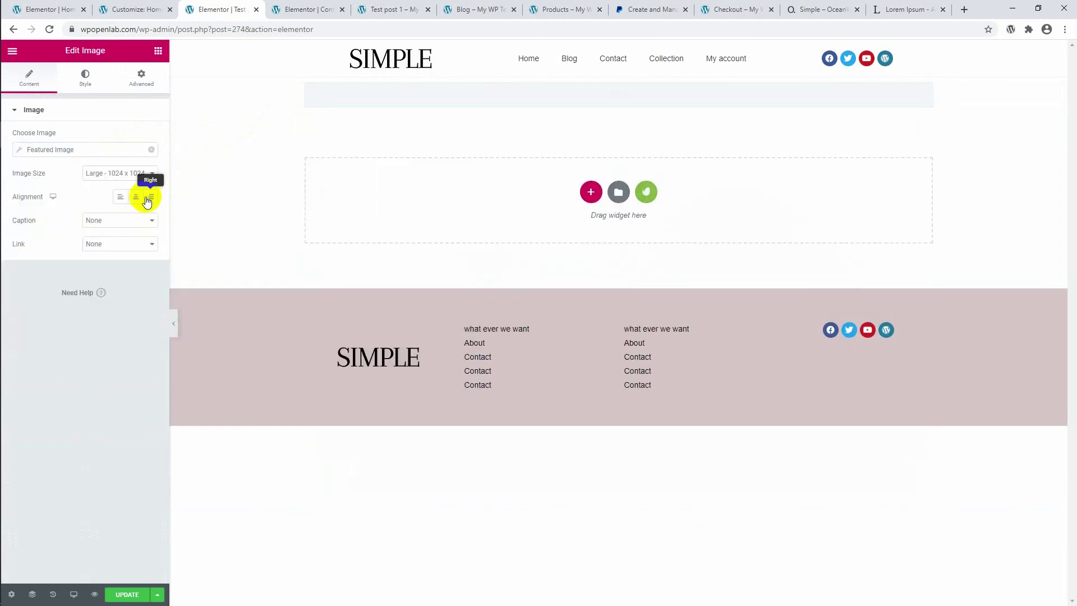
scroll(467, 169, "down", 3)
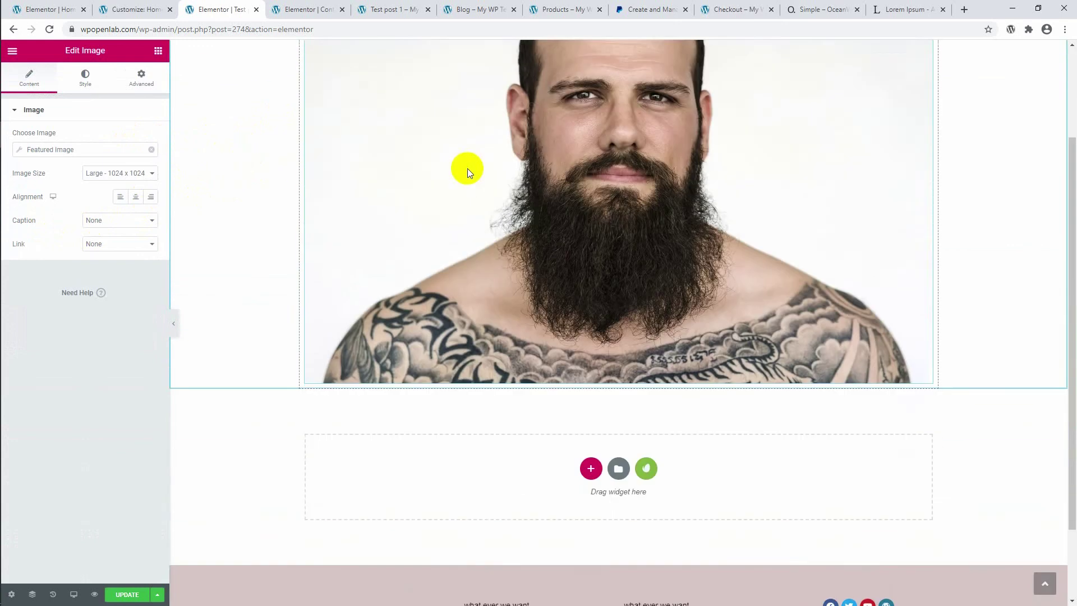
scroll(393, 178, "up", 2)
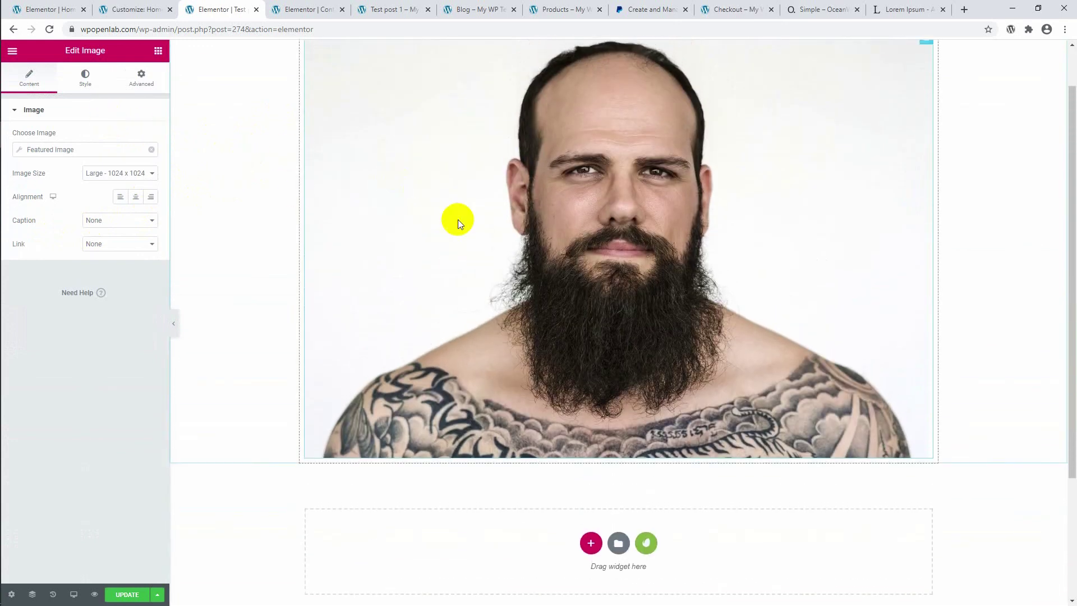
scroll(458, 220, "up", 2)
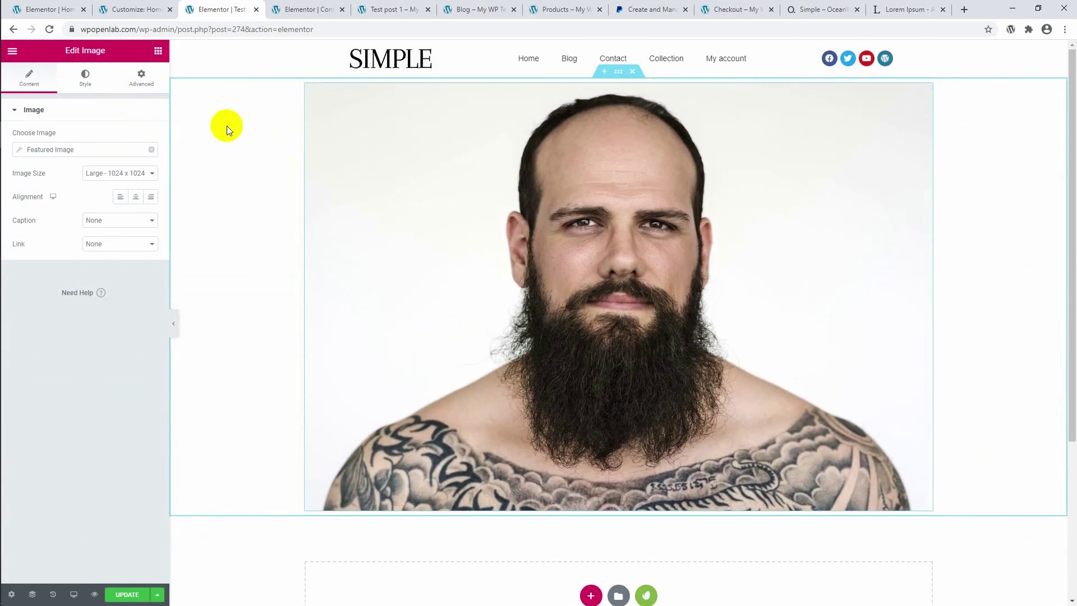
left_click(89, 78)
left_click_drag(11, 162, 88, 184)
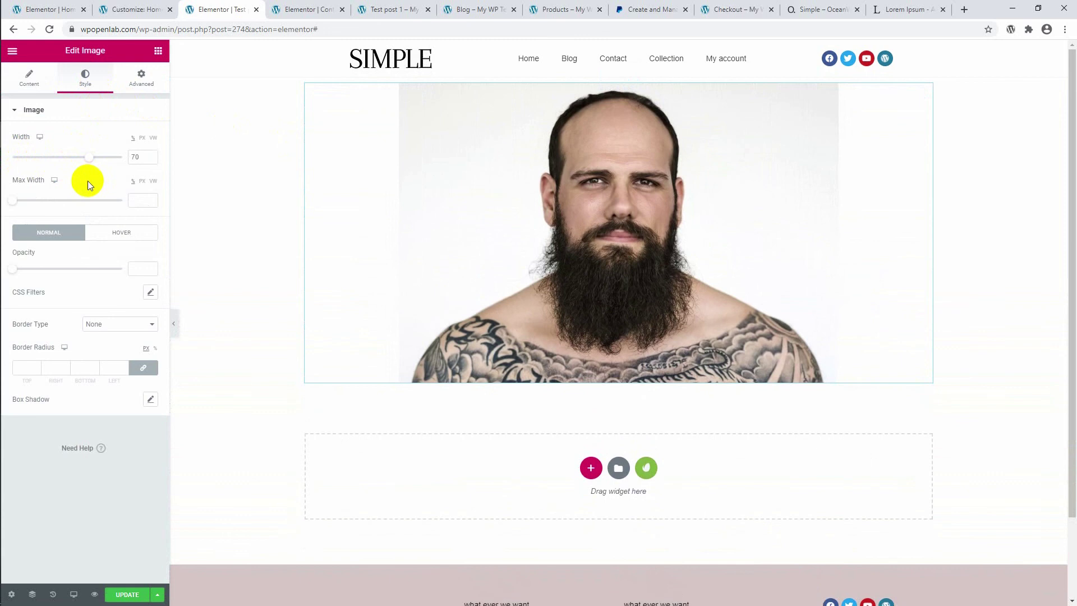
Add a Heading widget below the featured image and fill it dynamically with the Post Title.
scroll(398, 230, "down", 2)
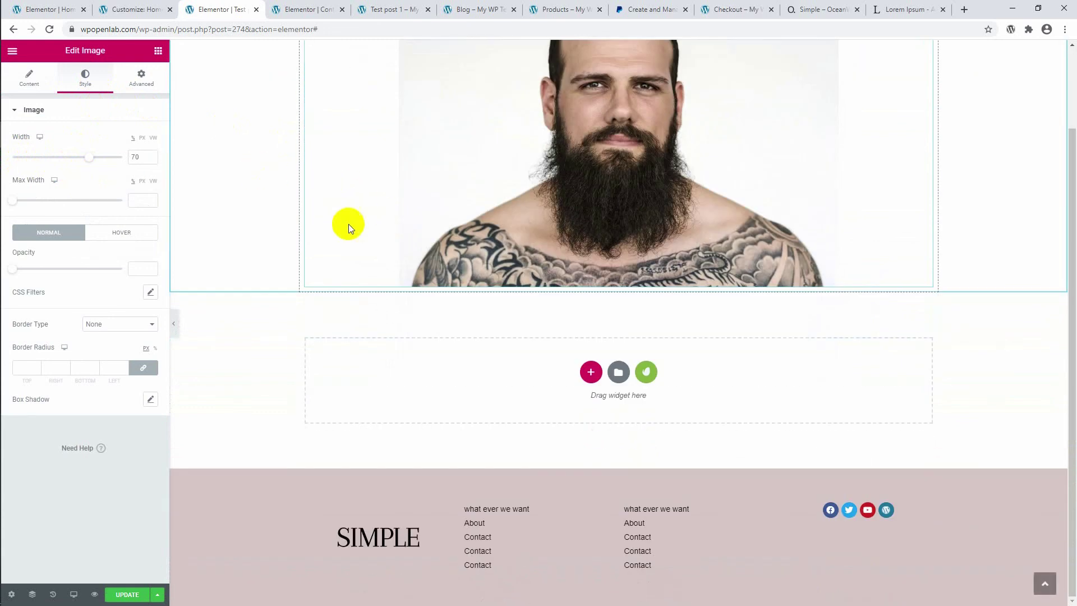
left_click(160, 53)
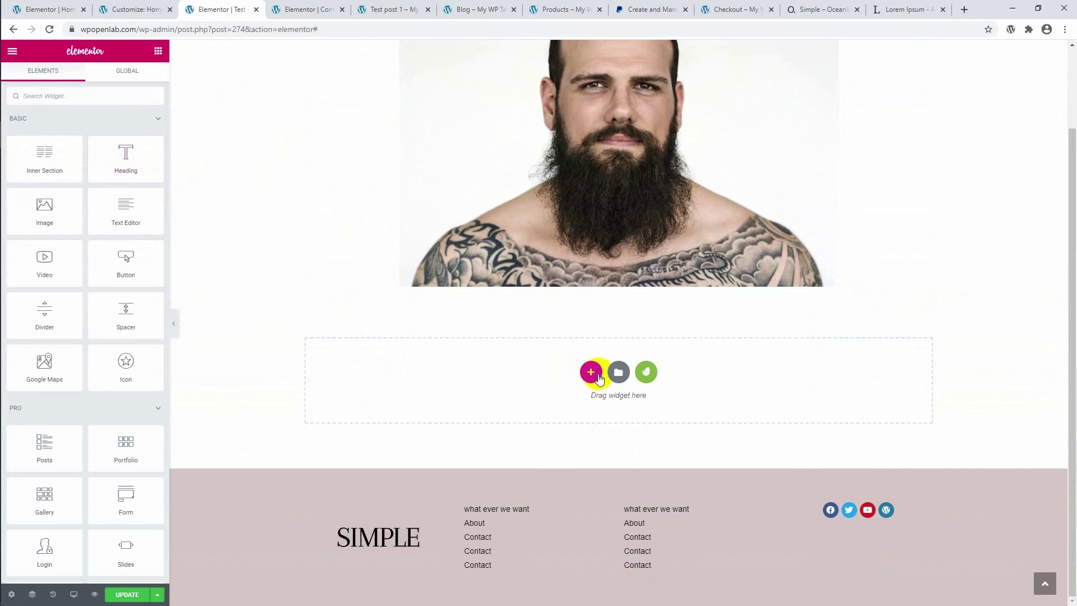
left_click(592, 373)
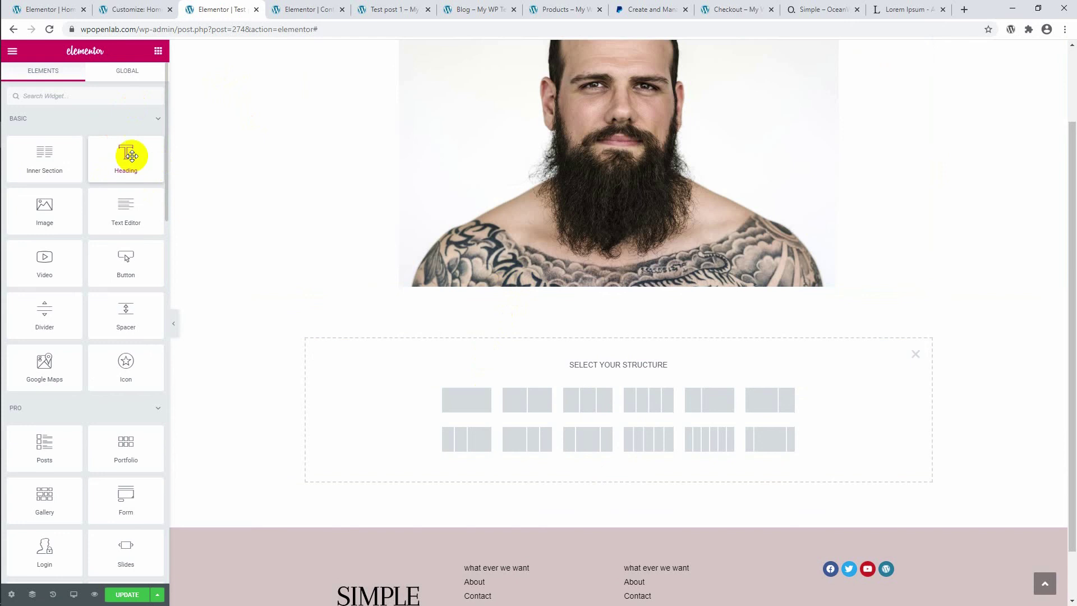
left_click_drag(131, 155, 552, 274)
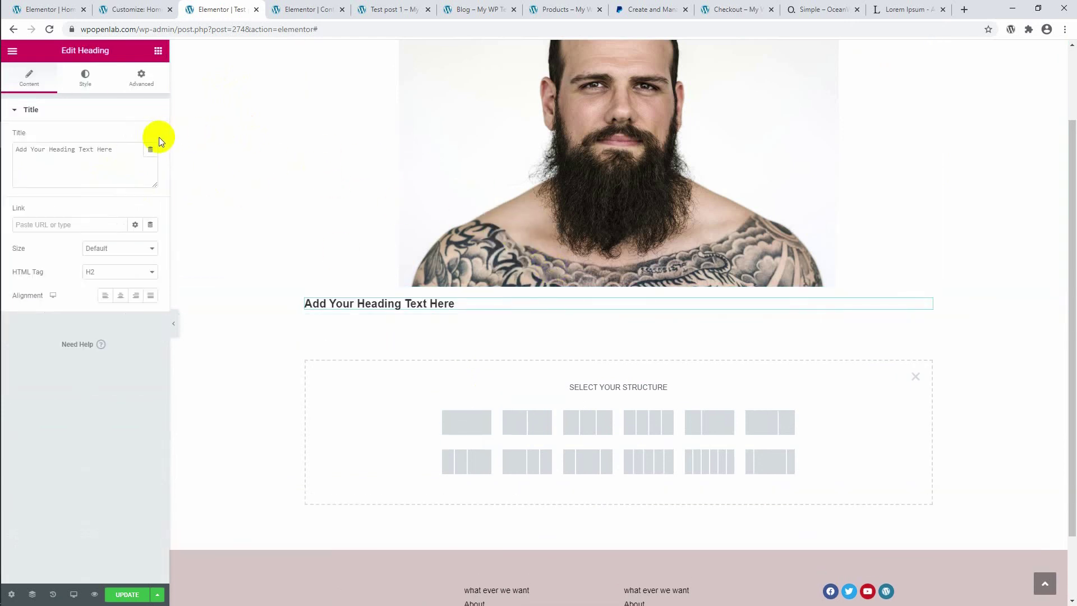
left_click(152, 150)
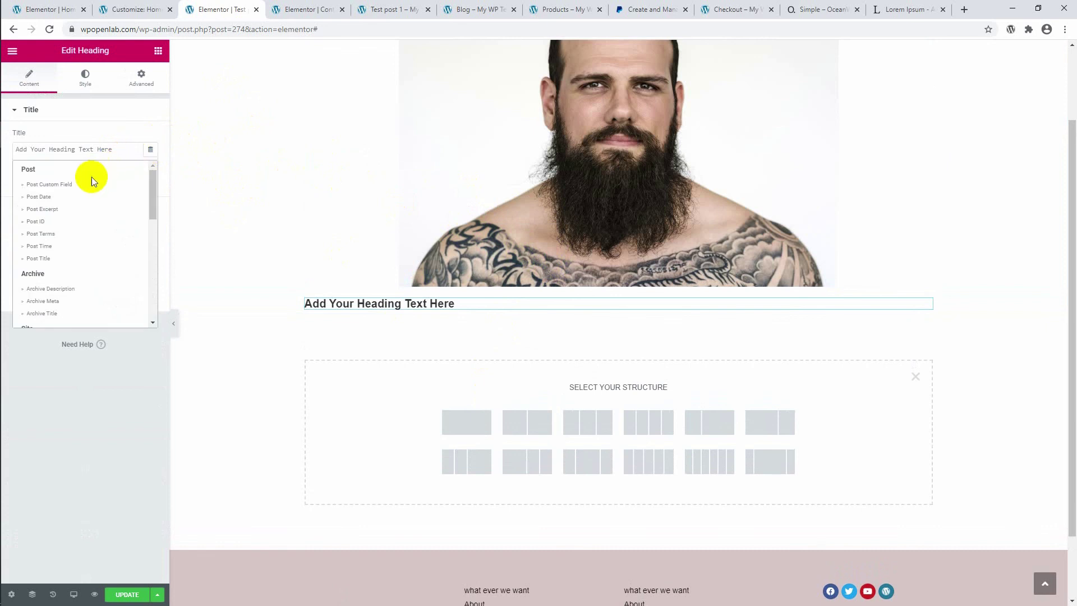
left_click(77, 258)
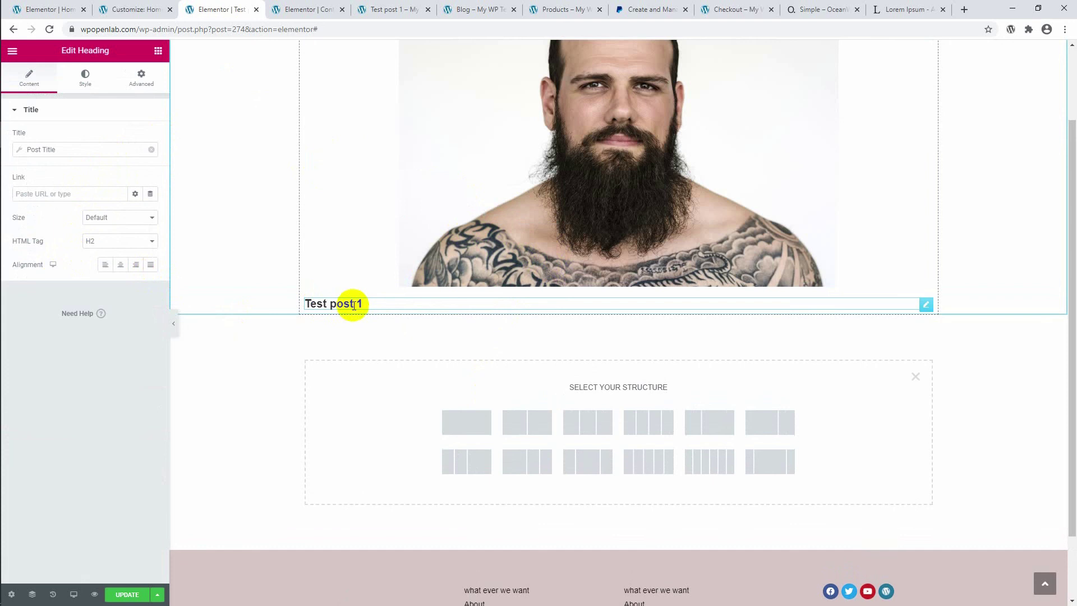
Set the heading's typography size to 42 px.
left_click(86, 78)
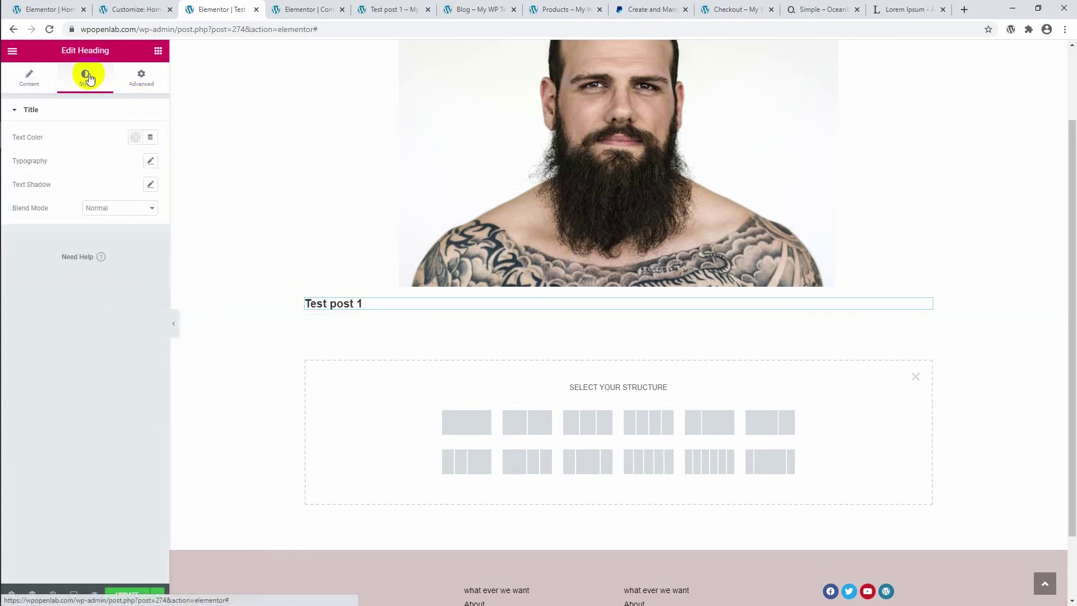
left_click(150, 161)
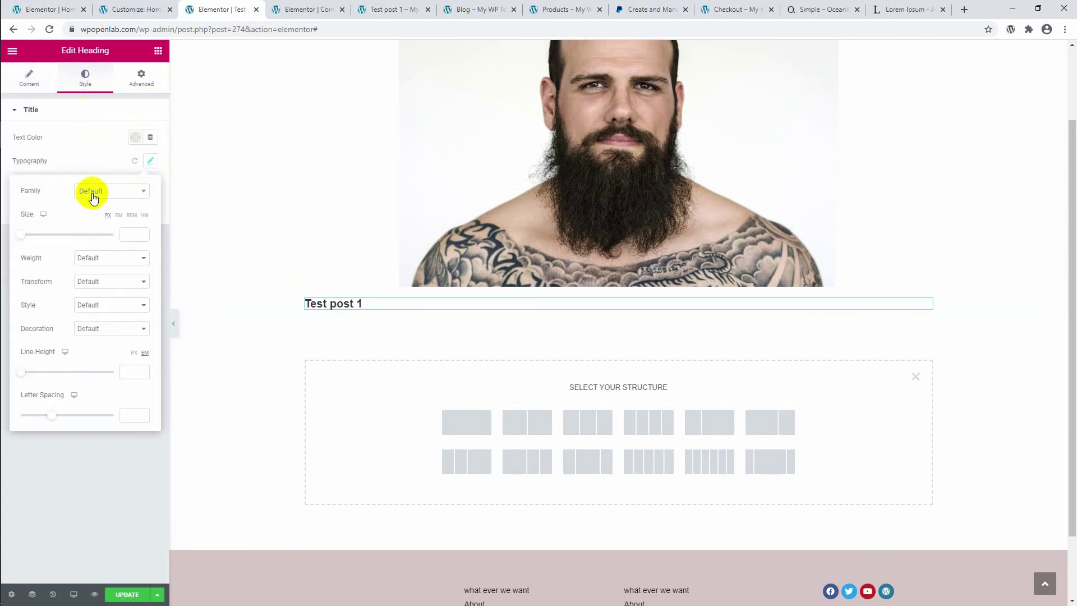
mouse_move(21, 233)
left_mouse_down()
mouse_move(48, 241)
mouse_move(39, 235)
left_mouse_up()
scroll(504, 146, "up", 1)
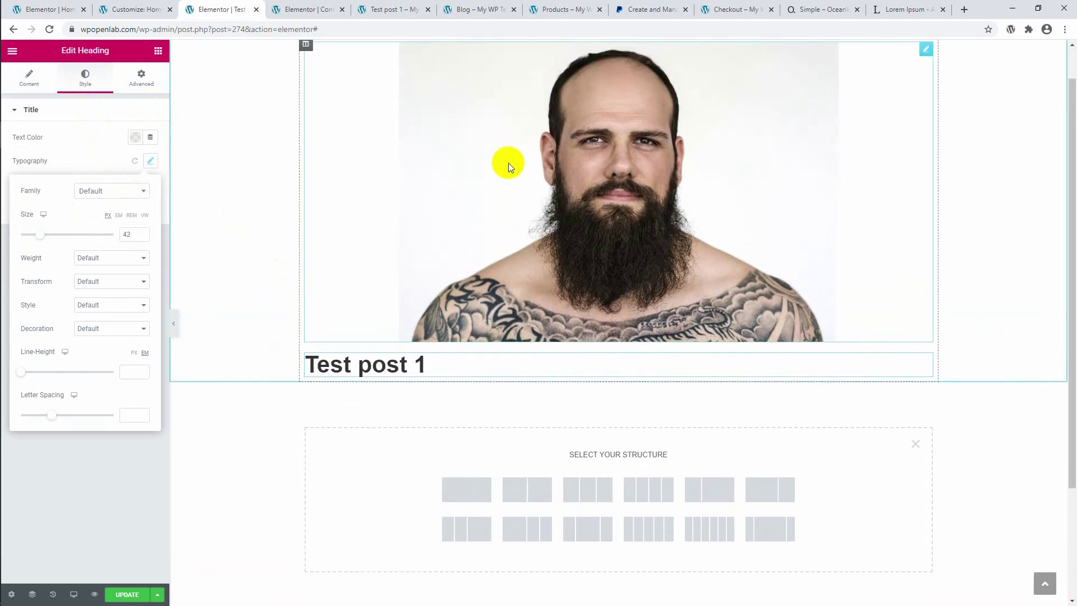
Align the featured image to the left of its column.
left_click(441, 143)
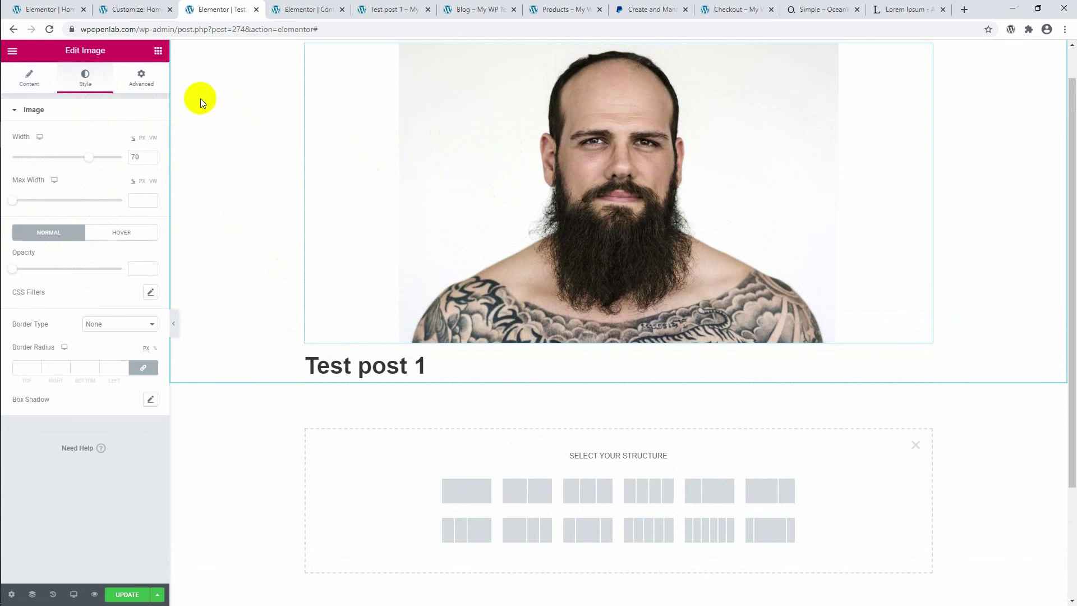
left_click(42, 85)
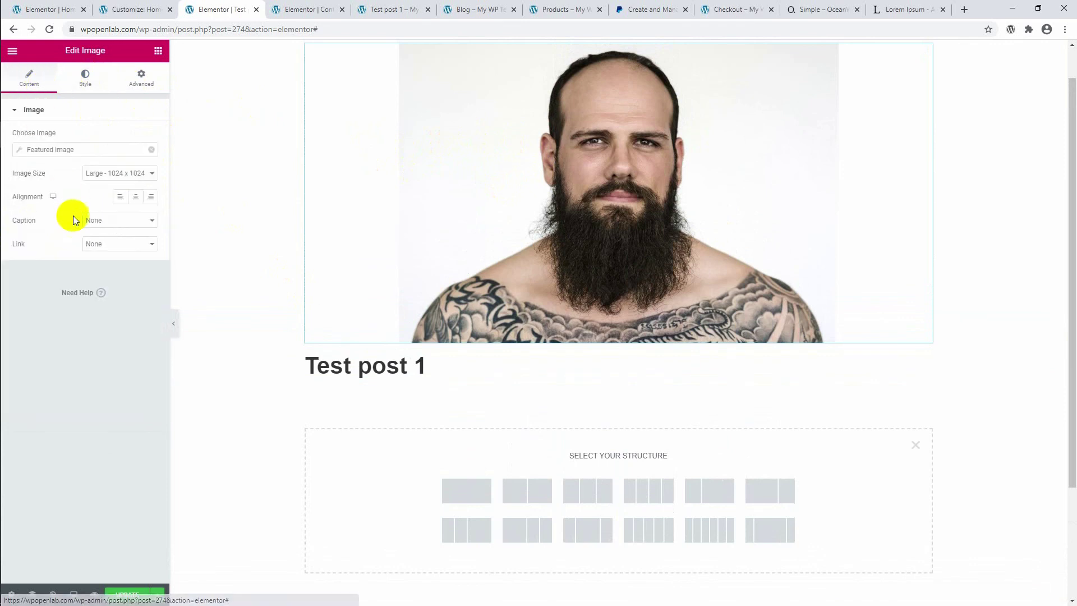
left_click(120, 198)
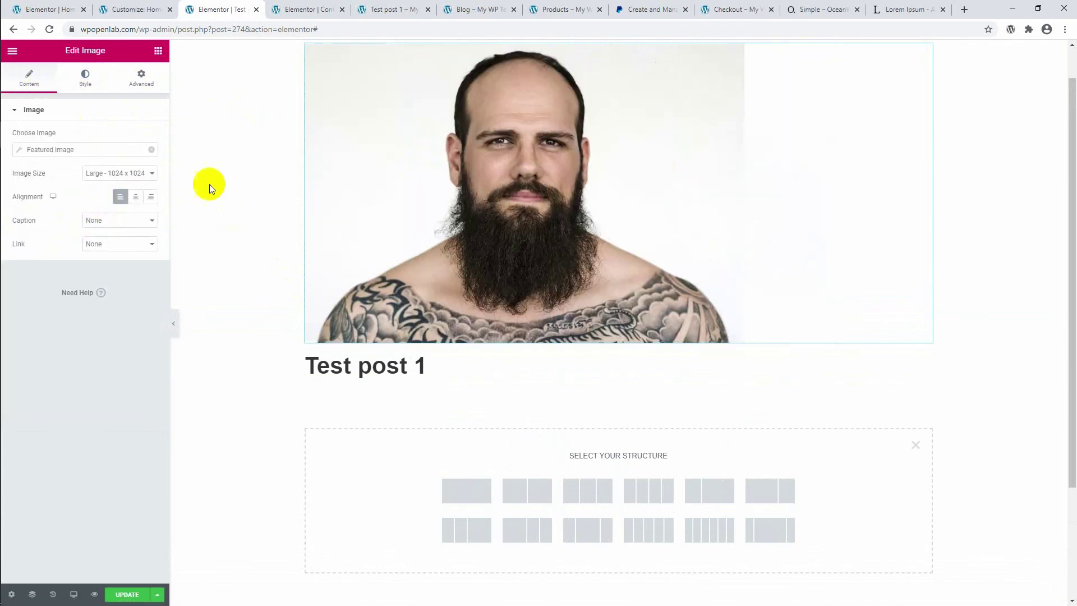
scroll(381, 169, "up", 1)
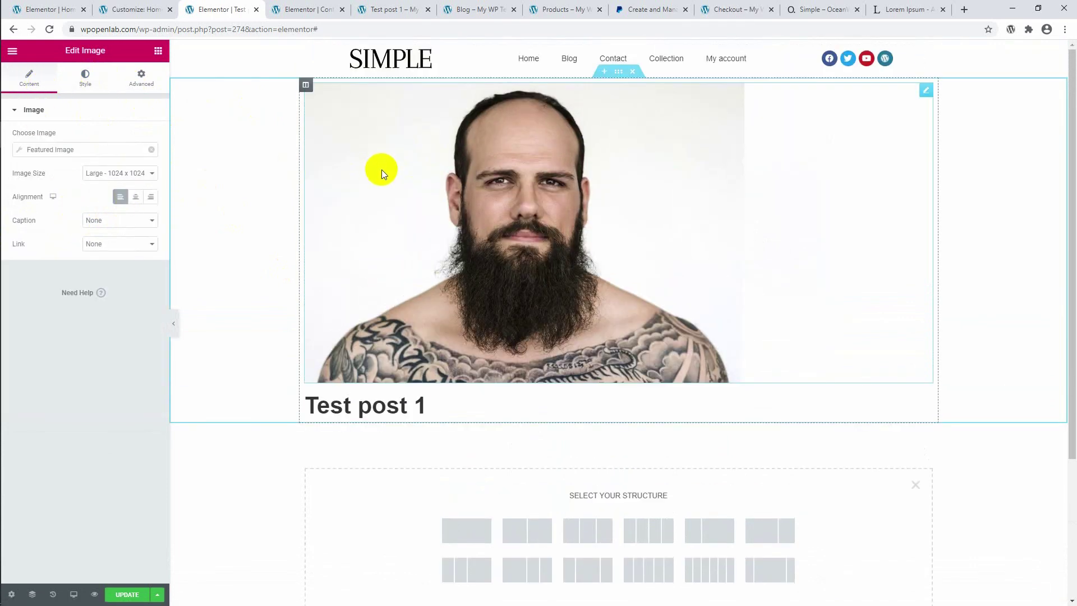
scroll(381, 169, "down", 3)
scroll(386, 194, "up", 2)
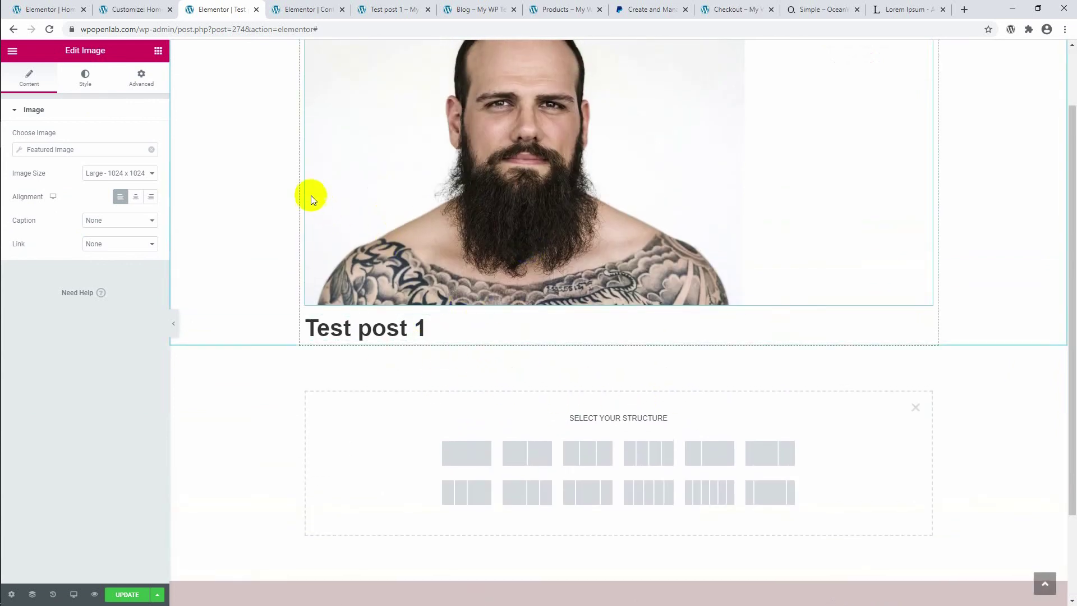
Add a Text Editor widget with placeholder text below the post title heading.
left_click(160, 54)
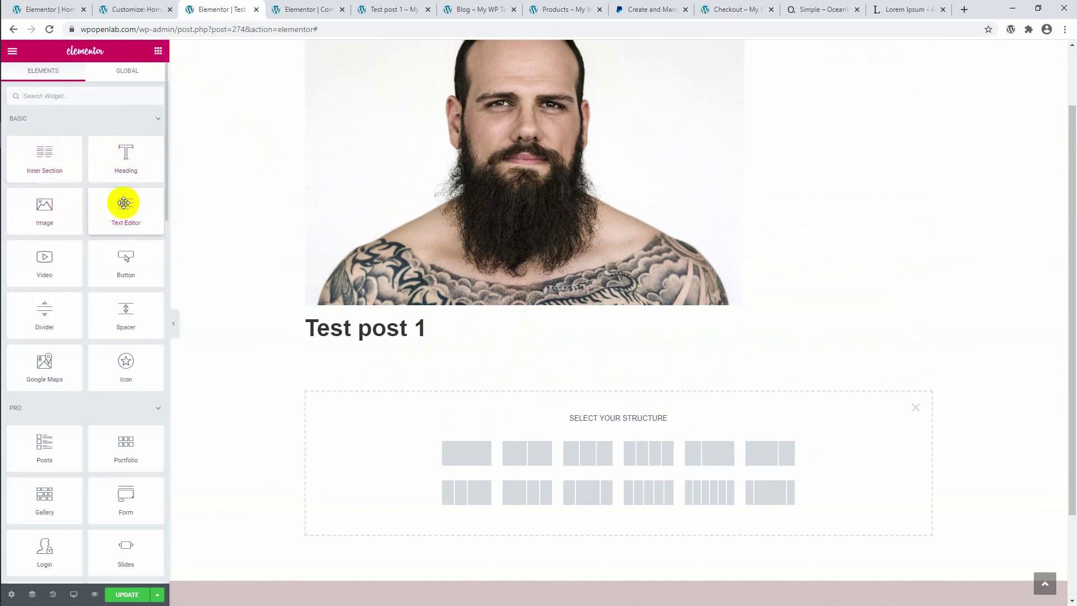
left_click_drag(122, 204, 441, 339)
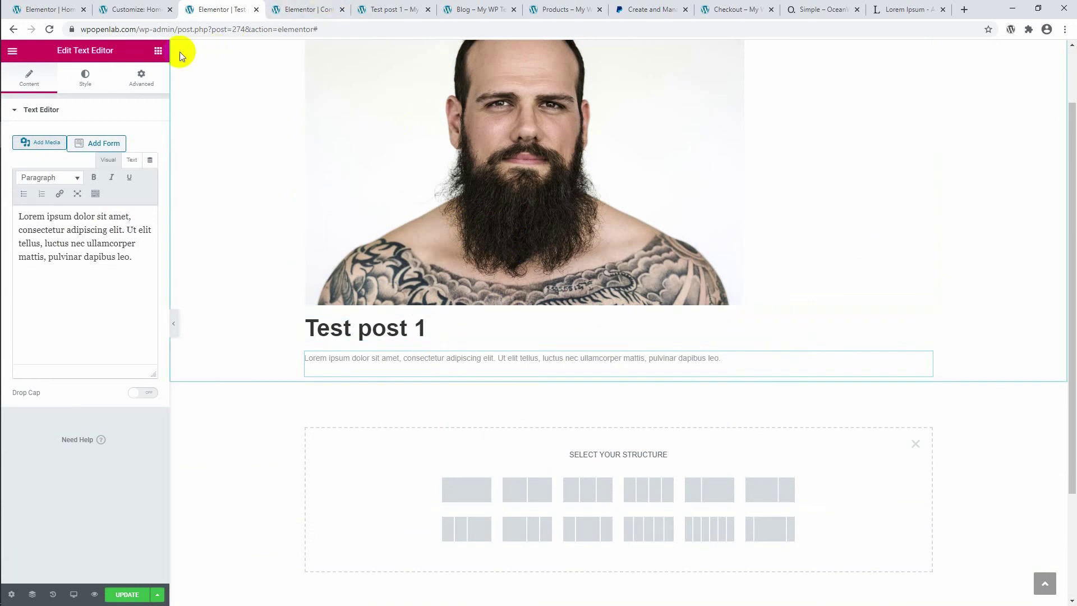
Browse the available widgets and filter them by the search term "post".
left_click(159, 51)
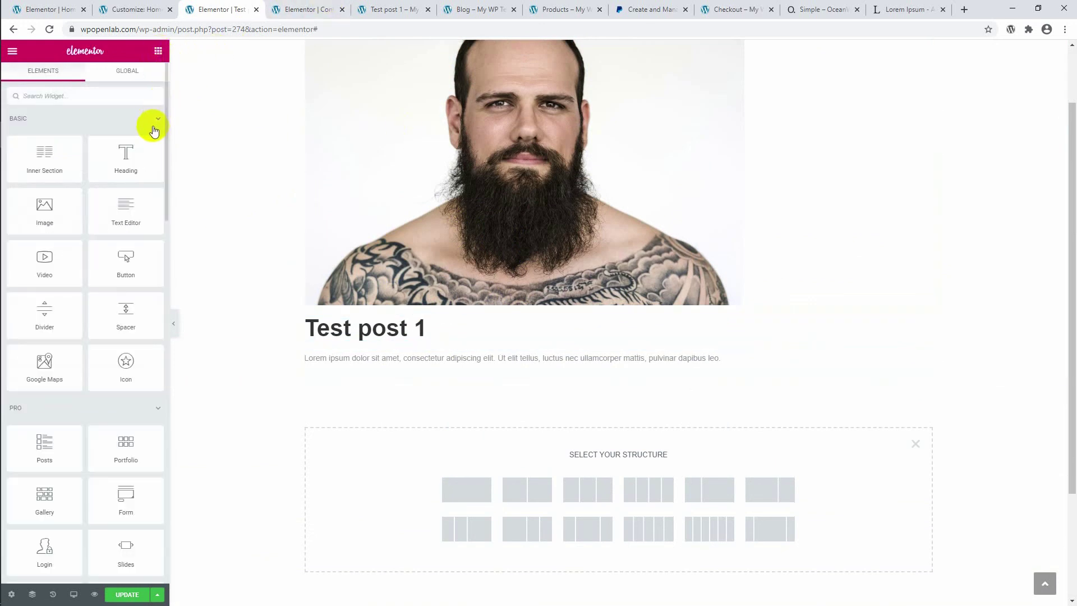
scroll(115, 176, "down", 13)
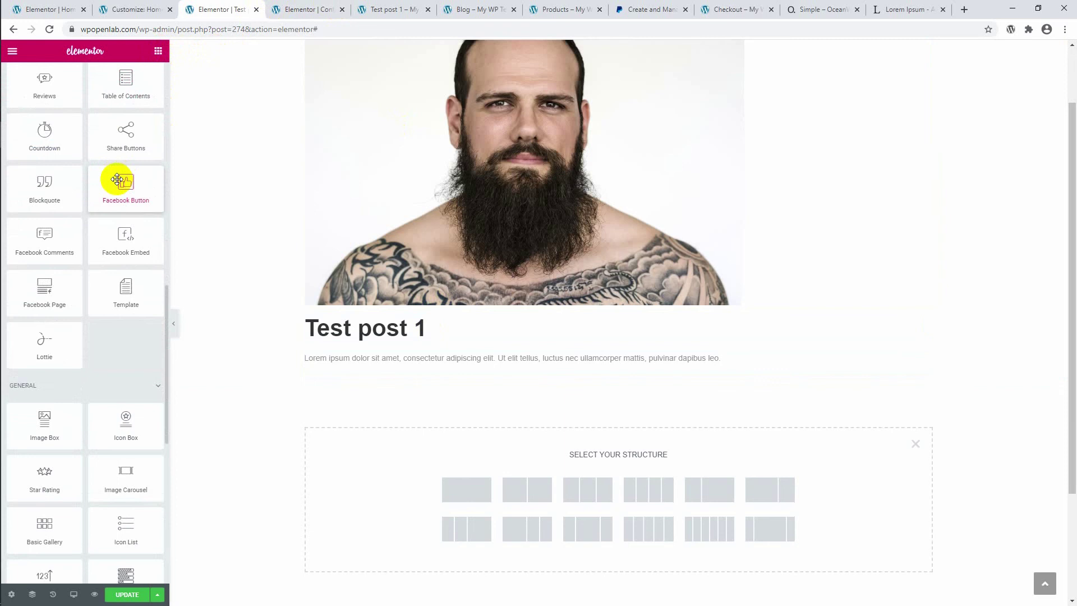
scroll(117, 179, "down", 4)
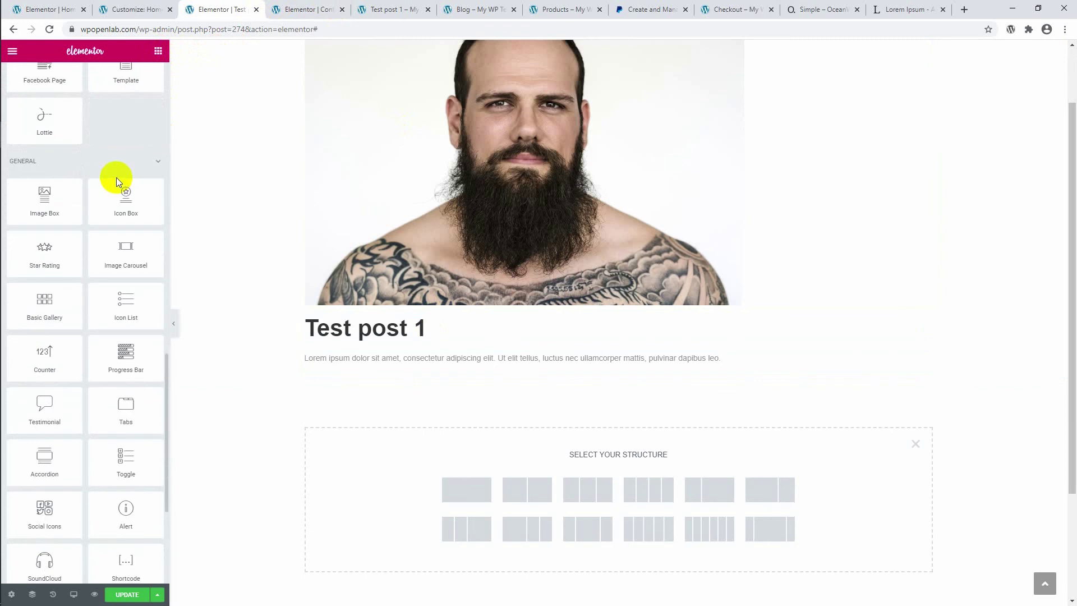
scroll(112, 174, "up", 17)
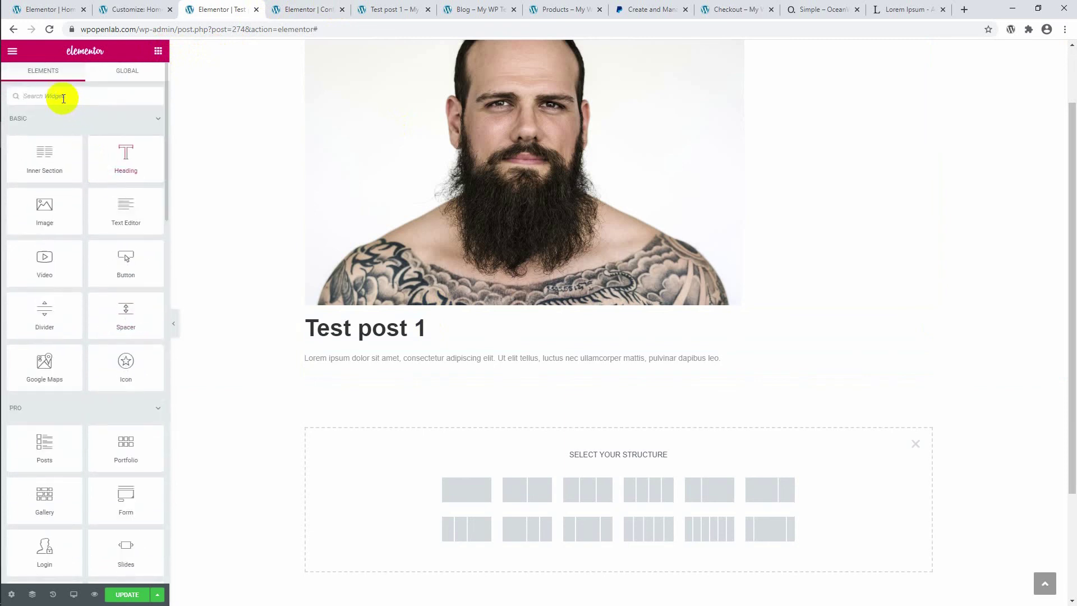
left_click(64, 99)
type("post")
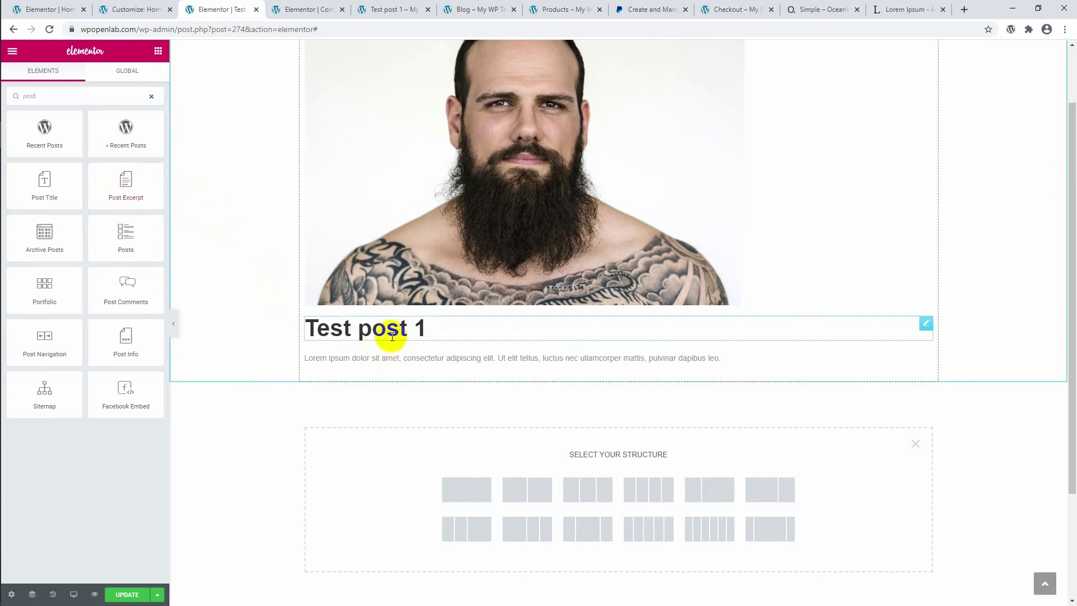
Delete the post title heading and the text editor block below the featured image.
right_click(364, 324)
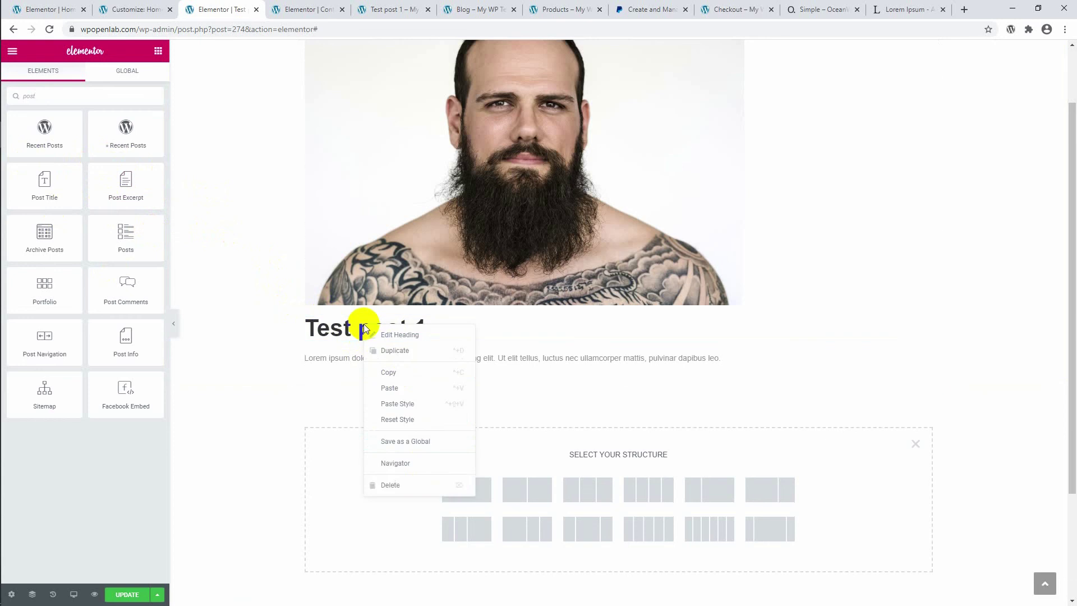
left_click(424, 483)
right_click(383, 318)
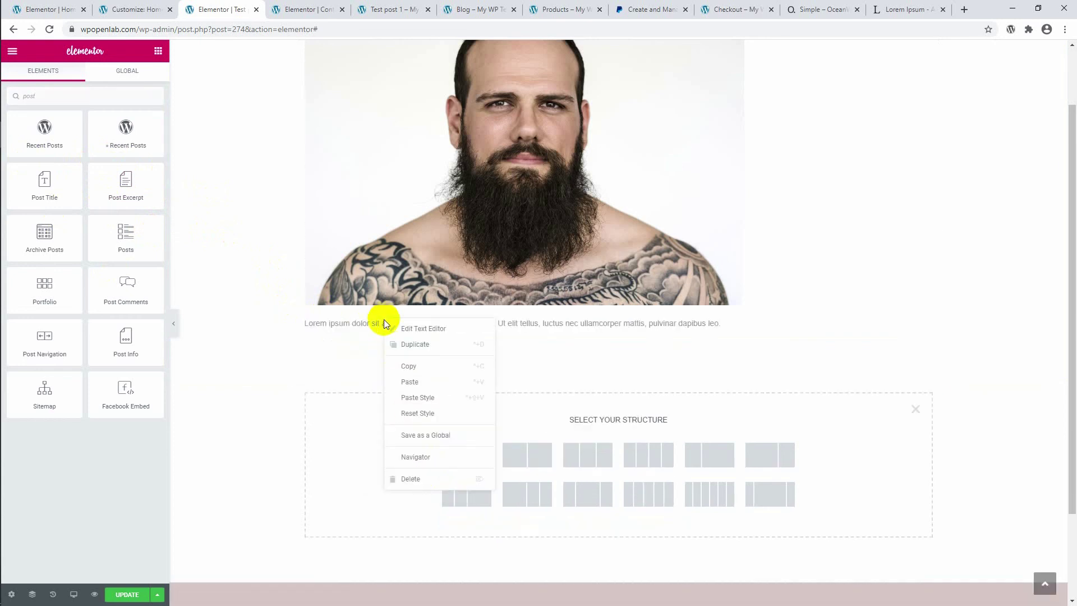
left_click(433, 477)
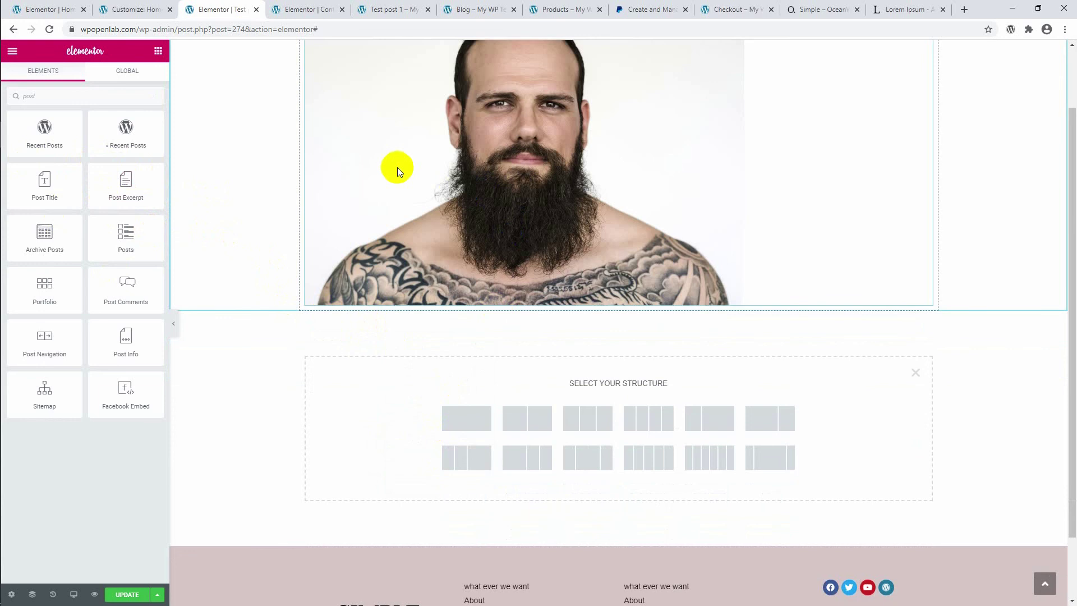
Place a Post Title widget directly below the featured image.
left_click_drag(63, 169, 446, 294)
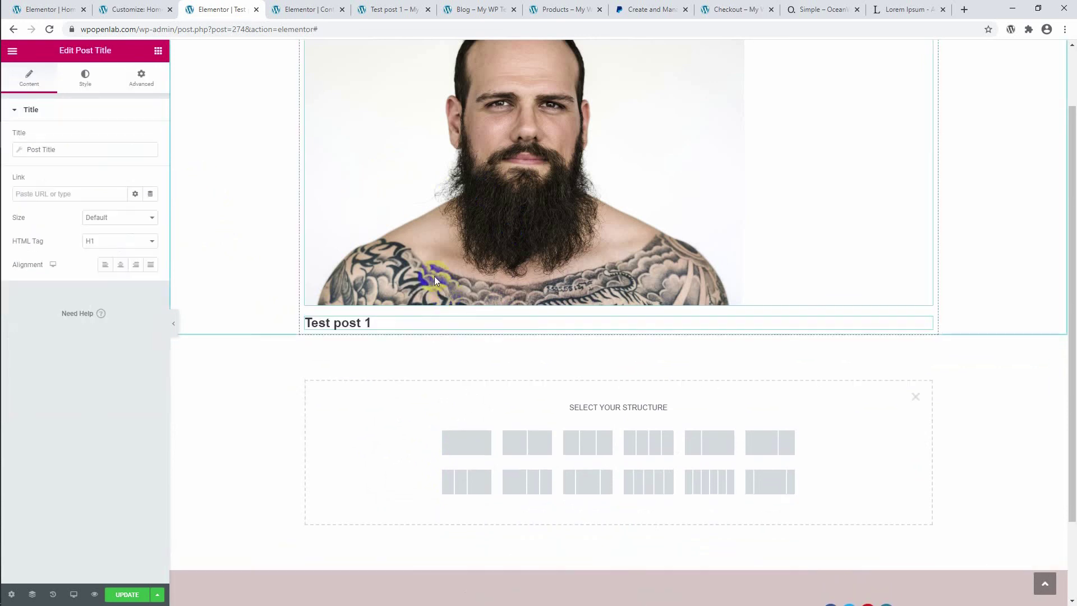
Find the Post Excerpt widget with the search term "post" and place it directly below the post title.
left_click(159, 52)
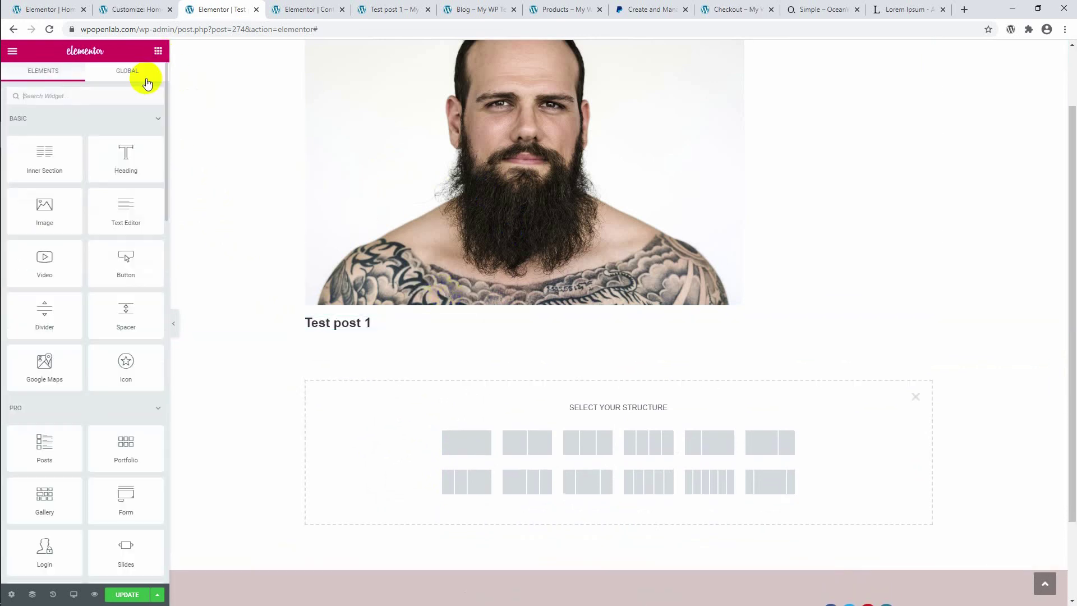
left_click(106, 98)
type("po")
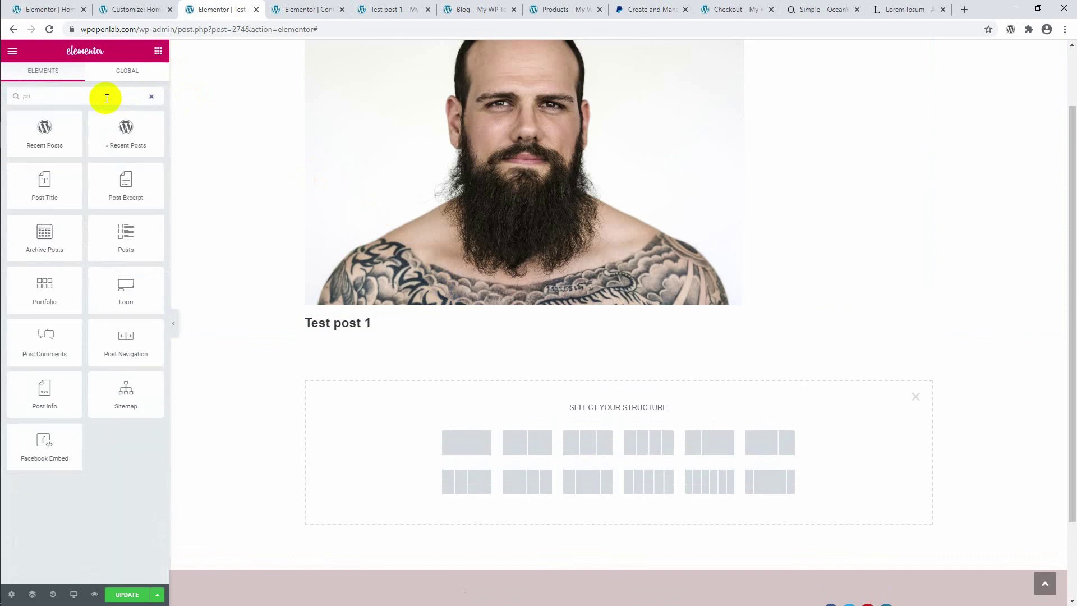
type("st")
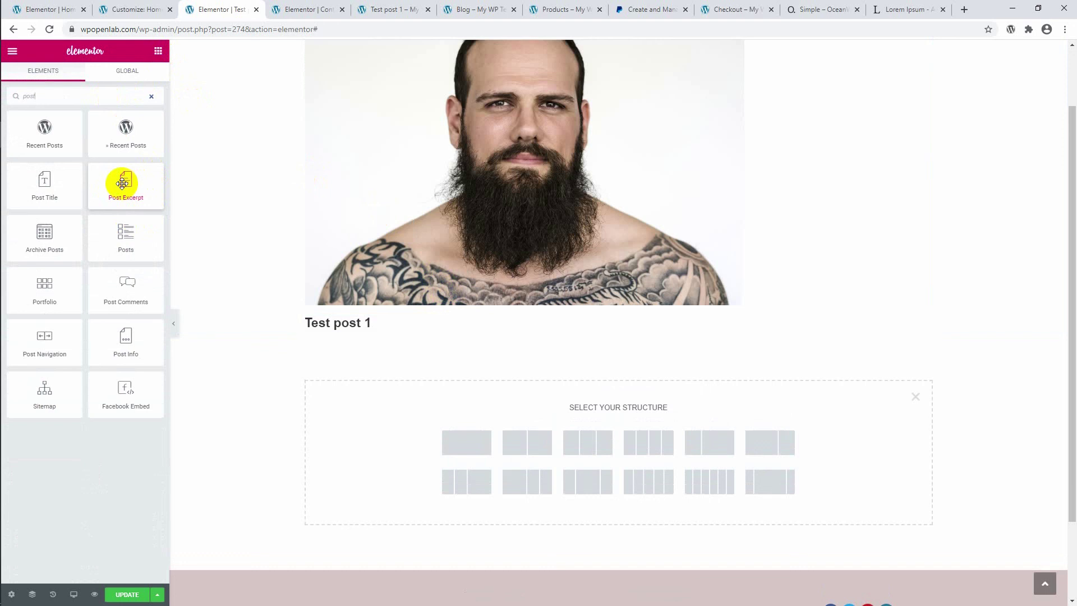
left_click_drag(122, 183, 373, 324)
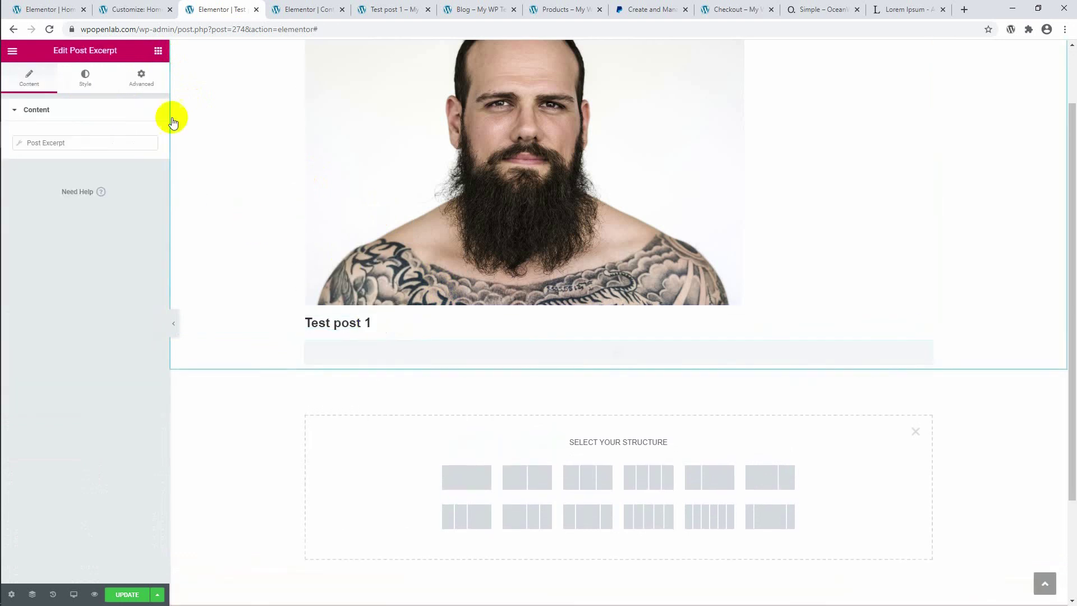
Find the Post Info widget with the search term "post" and place it between the post title and the excerpt.
left_click(157, 54)
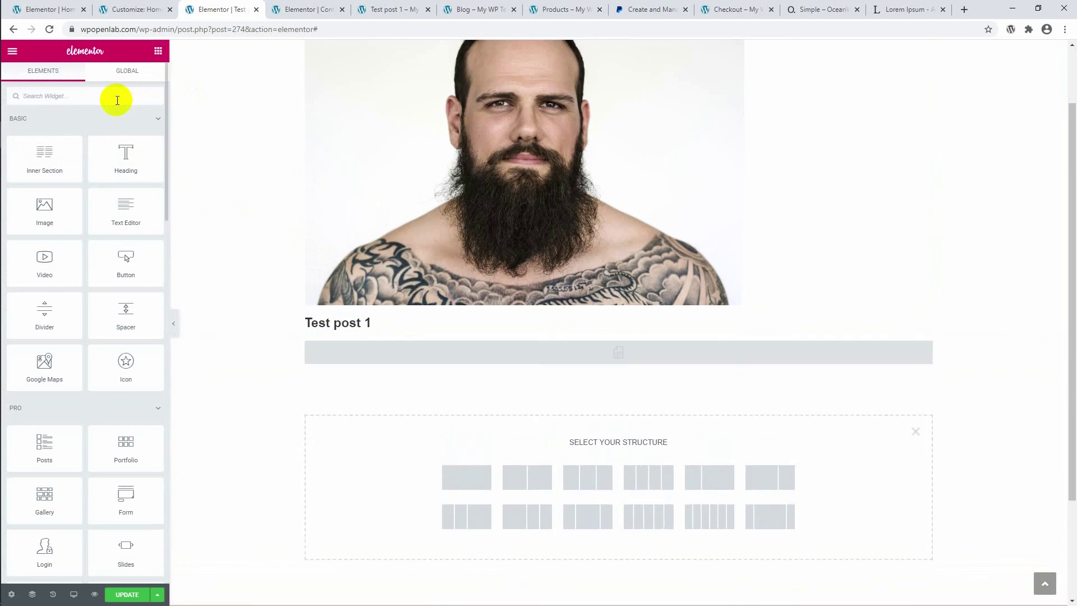
left_click(117, 100)
type("post")
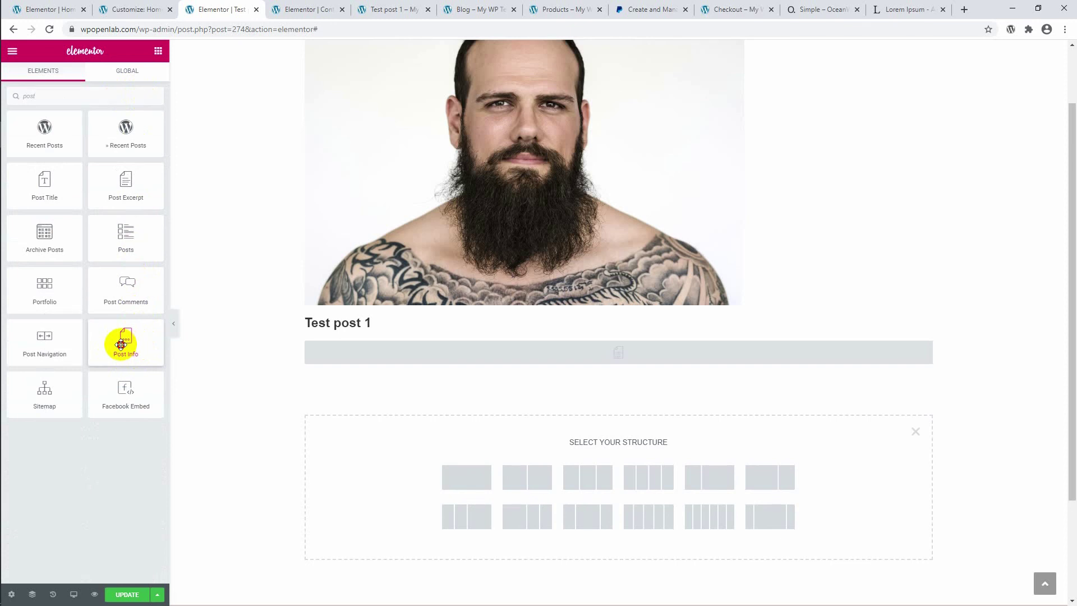
left_click_drag(121, 345, 415, 326)
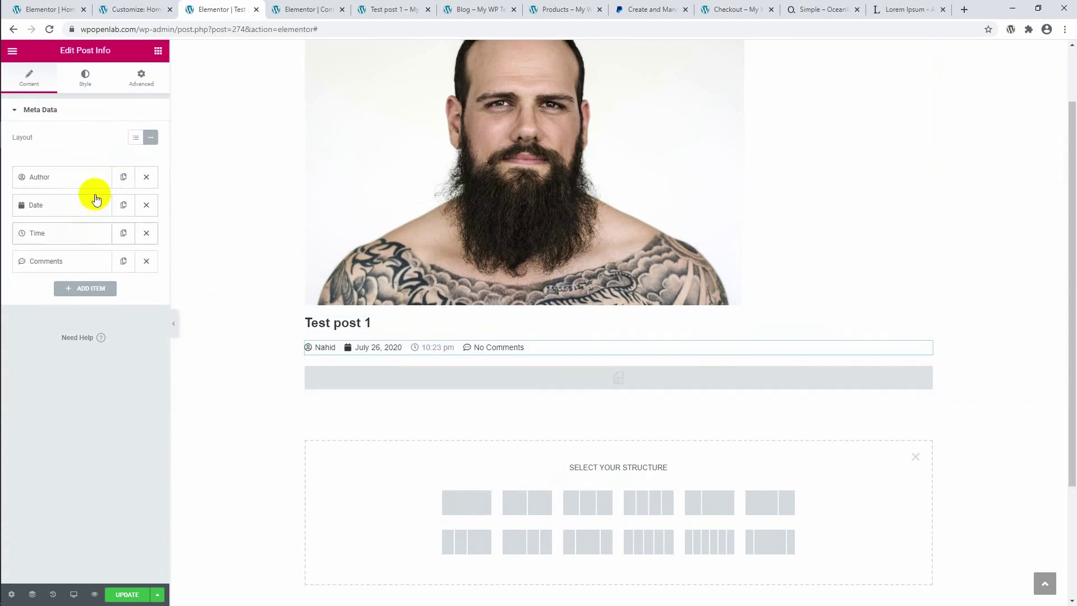
Filter the widgets by "post" again and add an empty single-column section below the post's existing section.
left_click(502, 387)
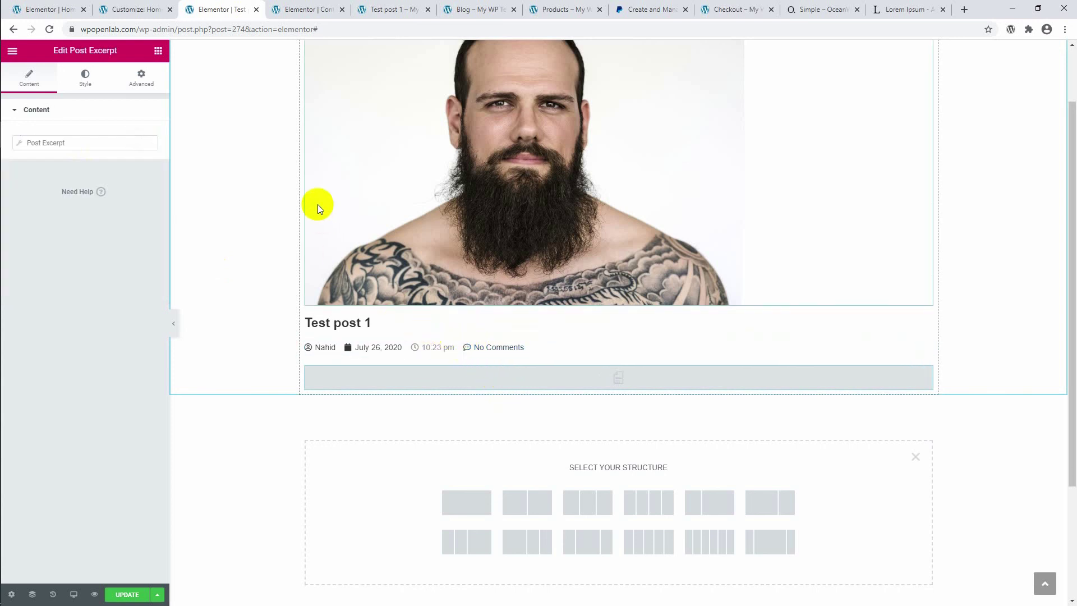
left_click(158, 51)
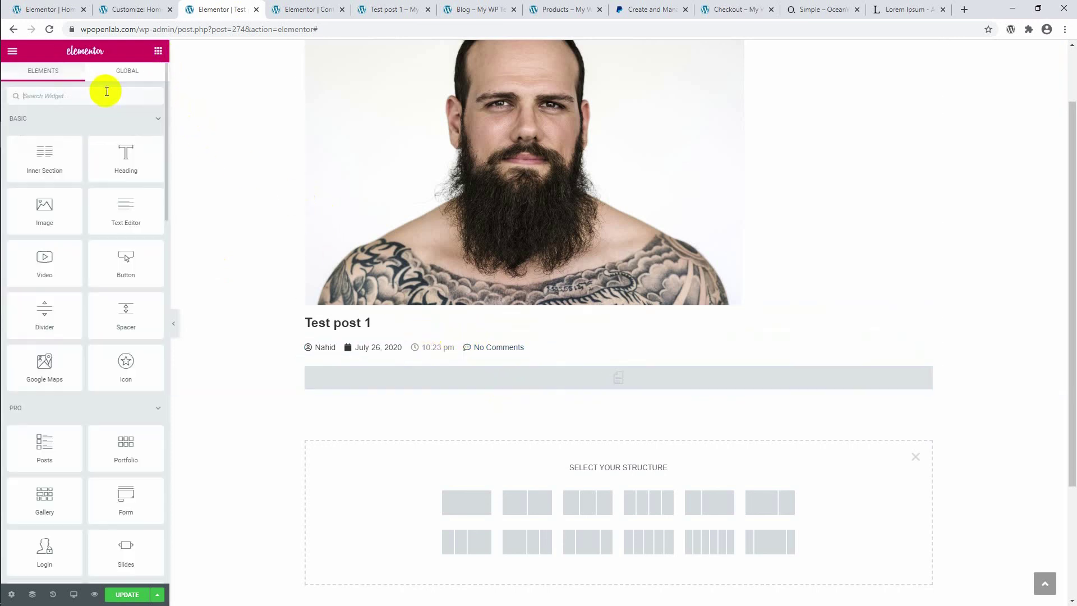
type("post")
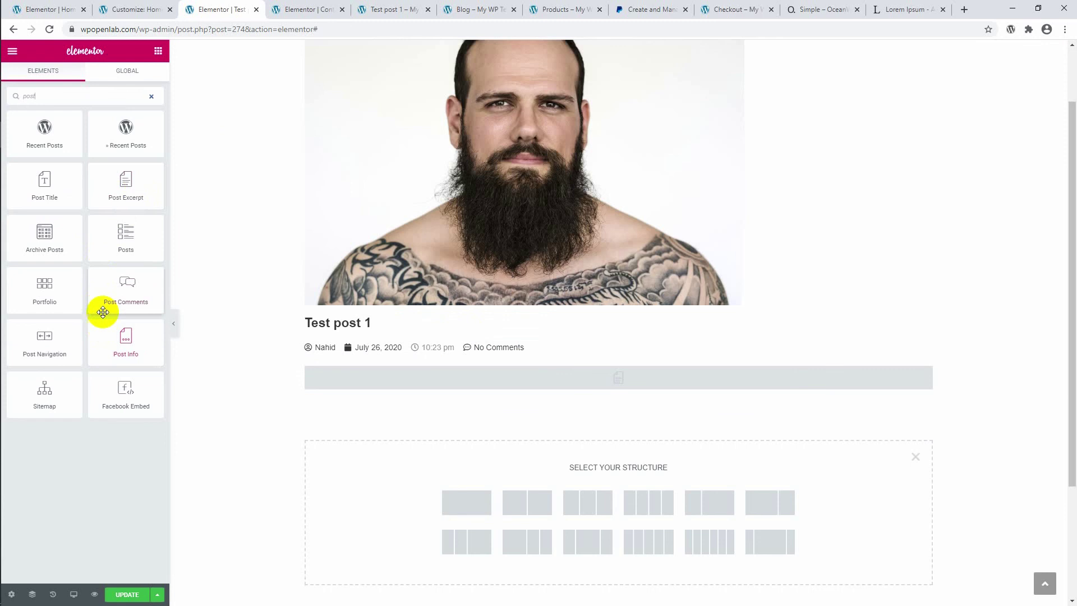
left_click(466, 507)
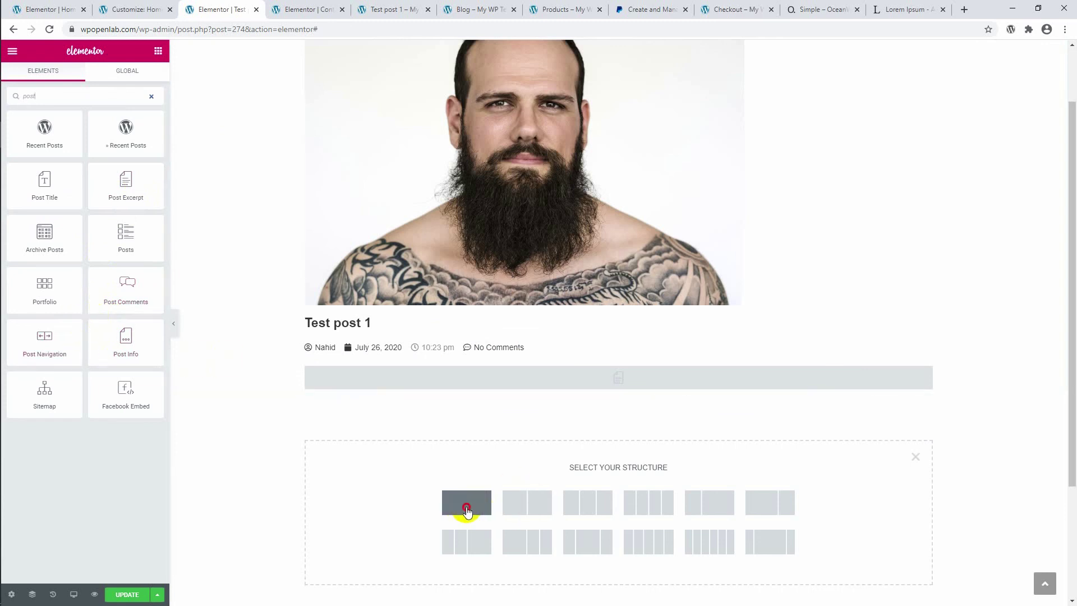
left_click(370, 409)
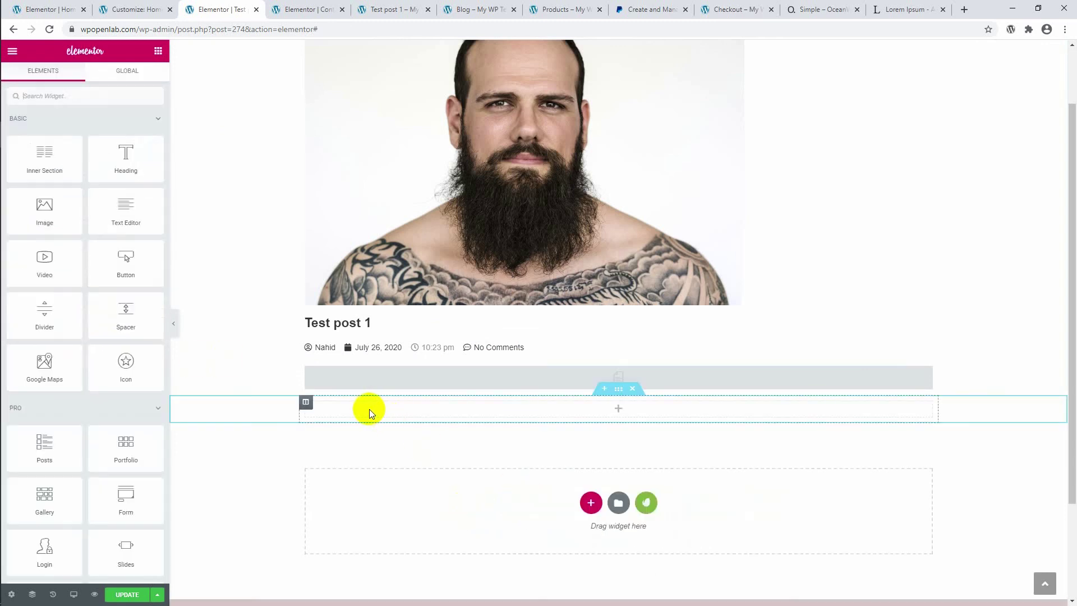
Place a Text Editor widget below the post excerpt and delete the excerpt widget.
scroll(101, 306, "down", 9)
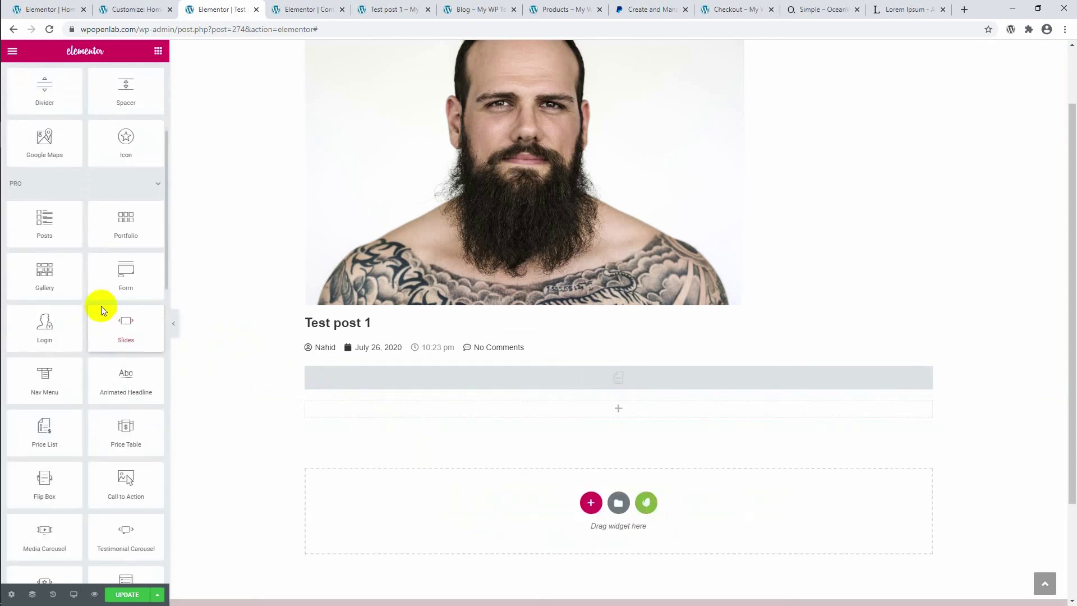
scroll(96, 216, "down", 4)
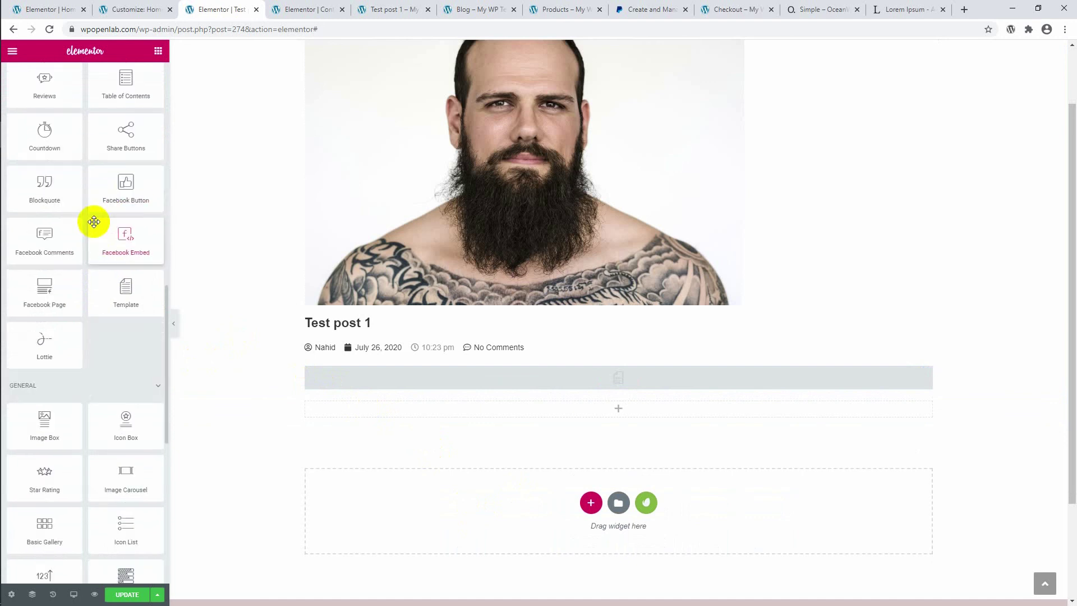
scroll(93, 224, "up", 7)
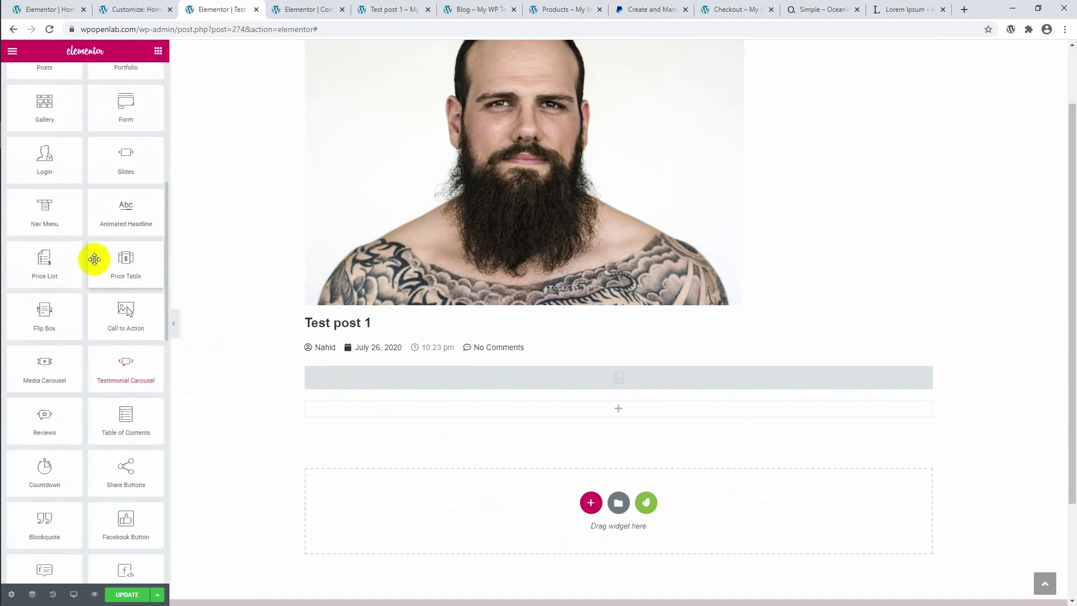
scroll(94, 248, "up", 6)
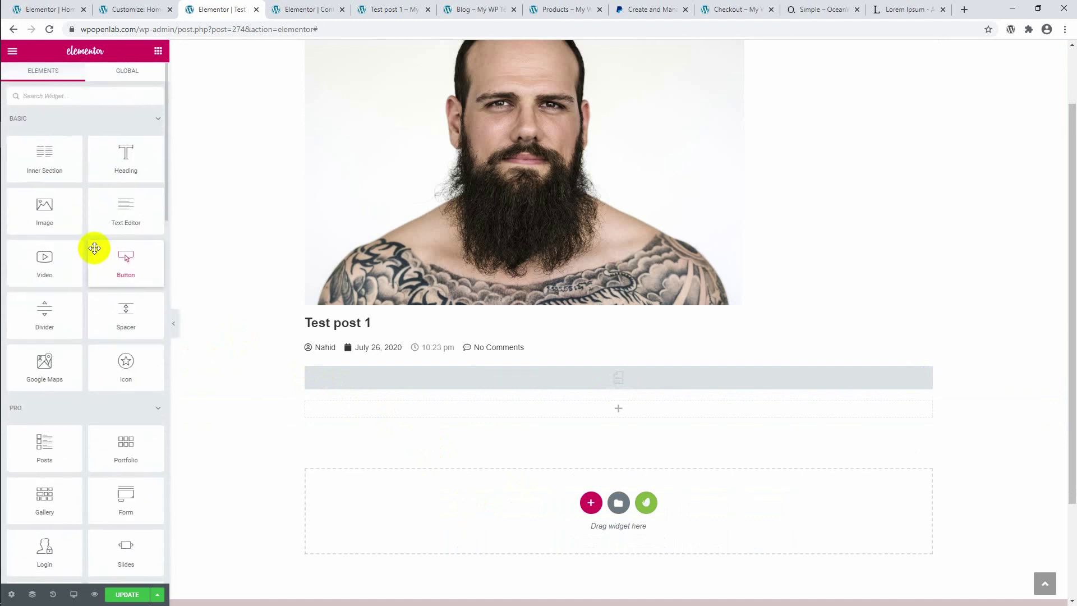
left_click_drag(119, 196, 426, 378)
right_click(446, 378)
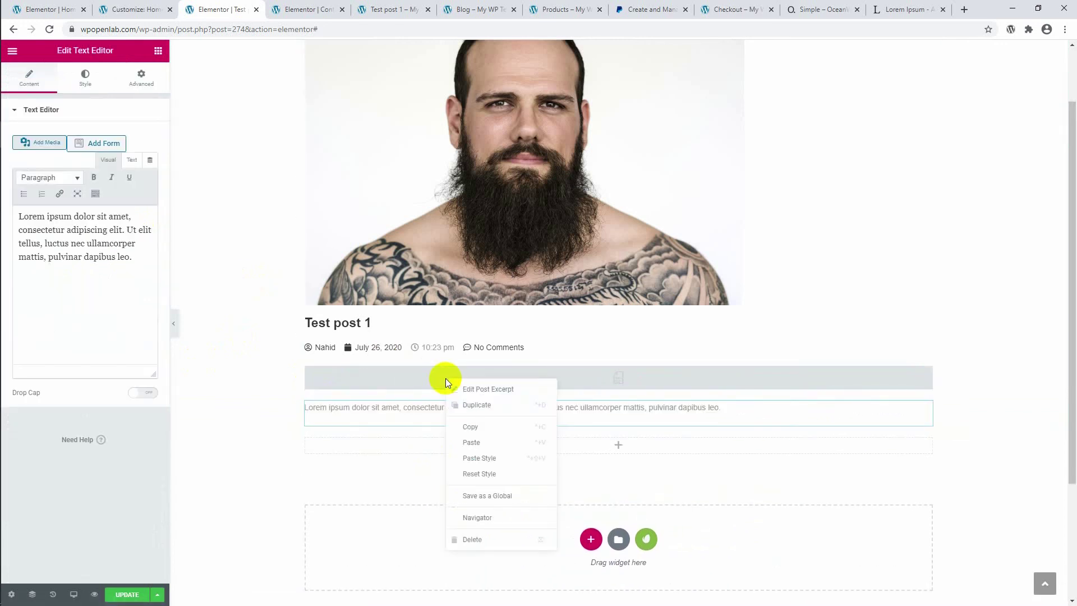
left_click(472, 539)
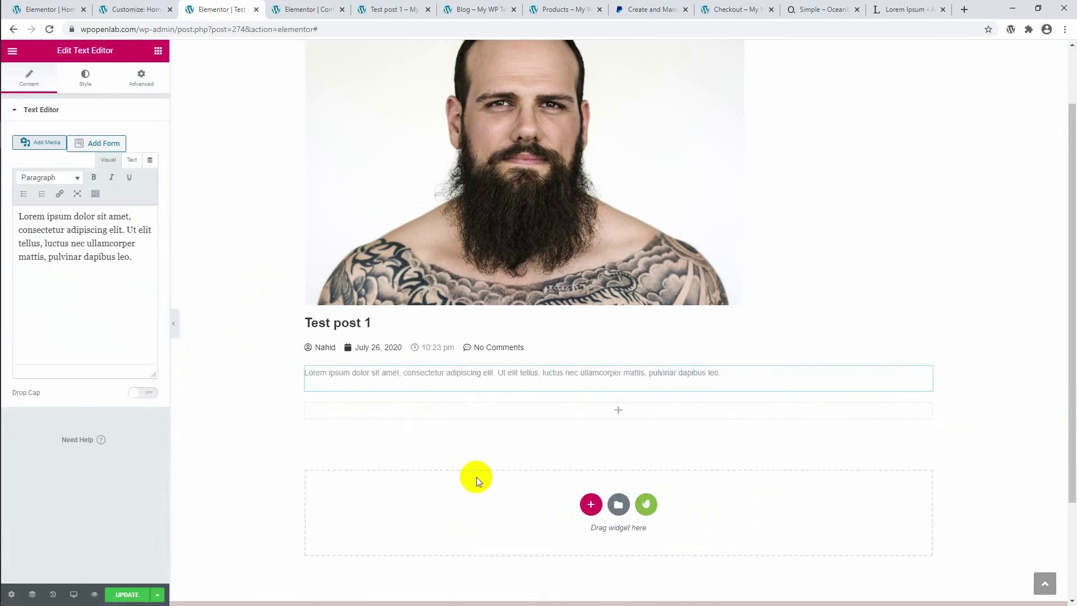
Lengthen the text block's body by pasting its Lorem ipsum placeholder paragraph several times after the existing text.
left_click(431, 374)
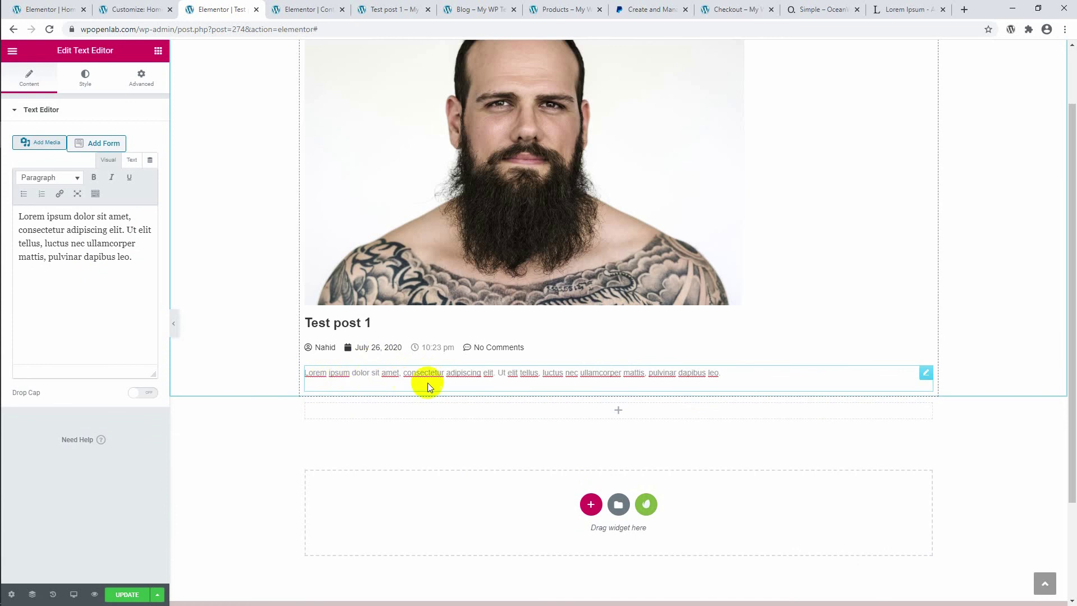
left_click_drag(145, 268, 17, 216)
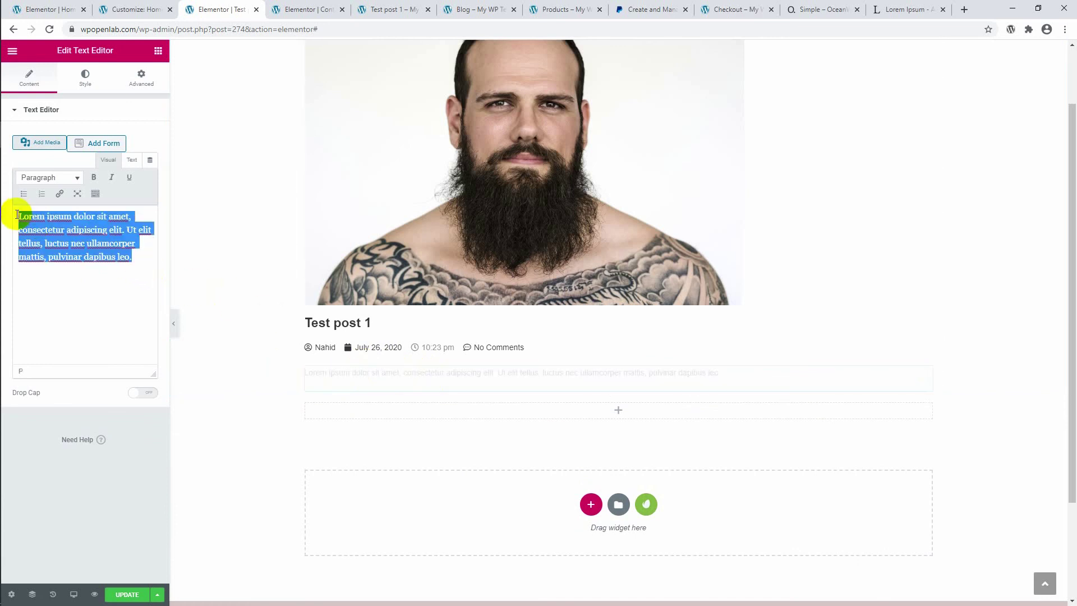
left_click(86, 281)
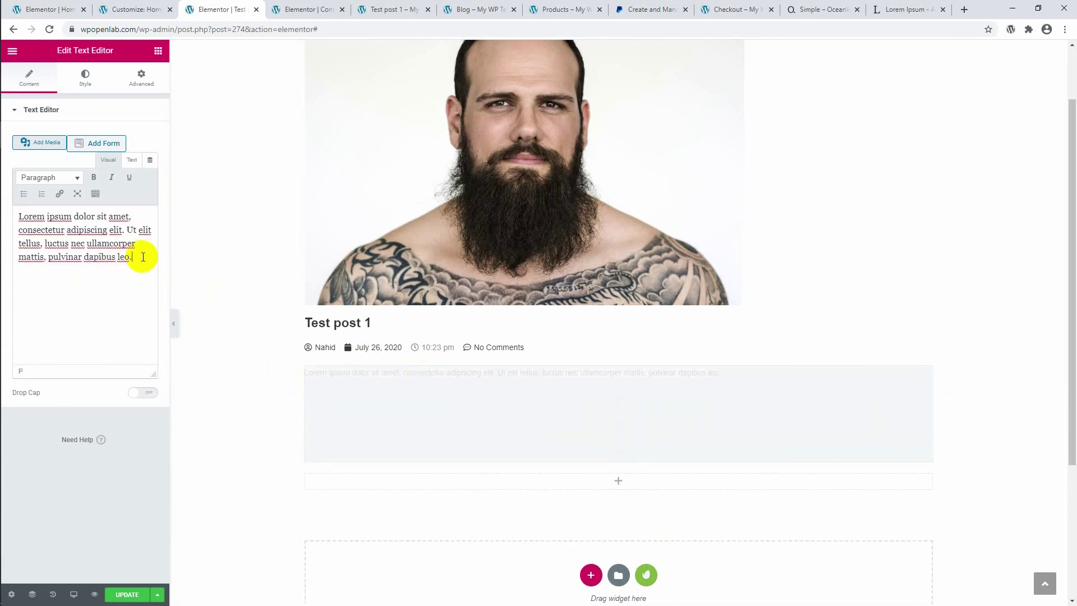
key("ctrl+v")
key("ctrl+v")
key("ctrl+v")
key("ctrl+v")
key("ctrl+v")
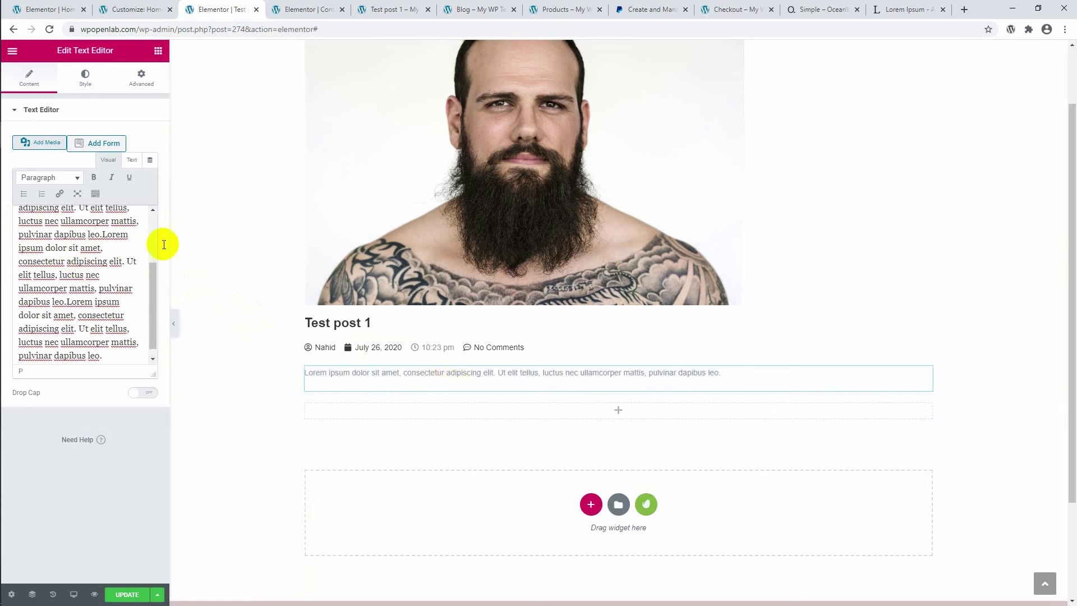
key("ctrl+a")
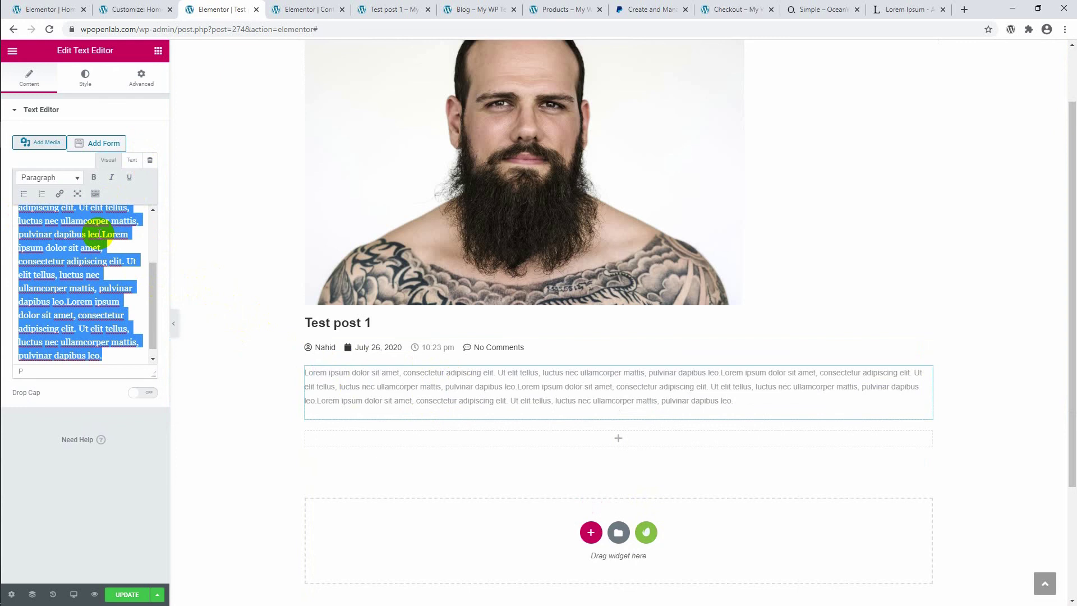
left_click(369, 473)
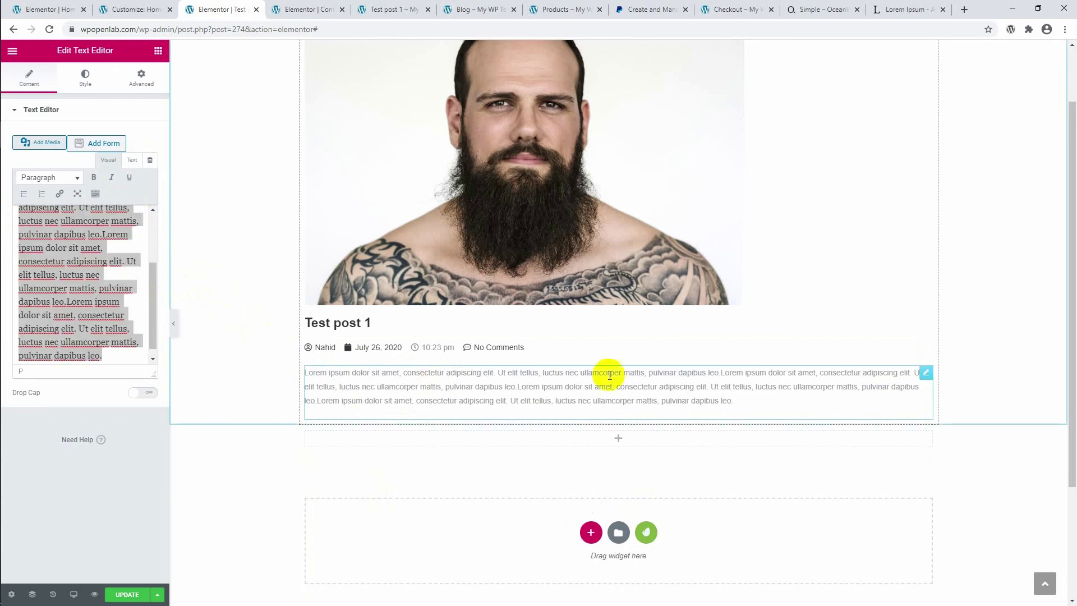
Set the featured image's width to 100% so it fills the content column.
scroll(449, 394, "up", 2)
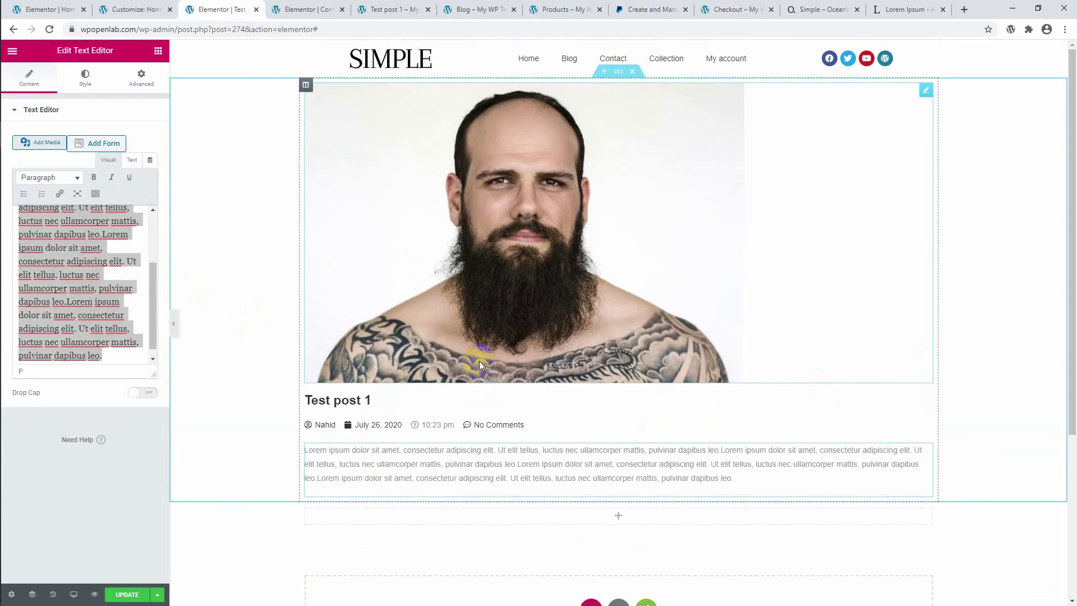
left_click(544, 244)
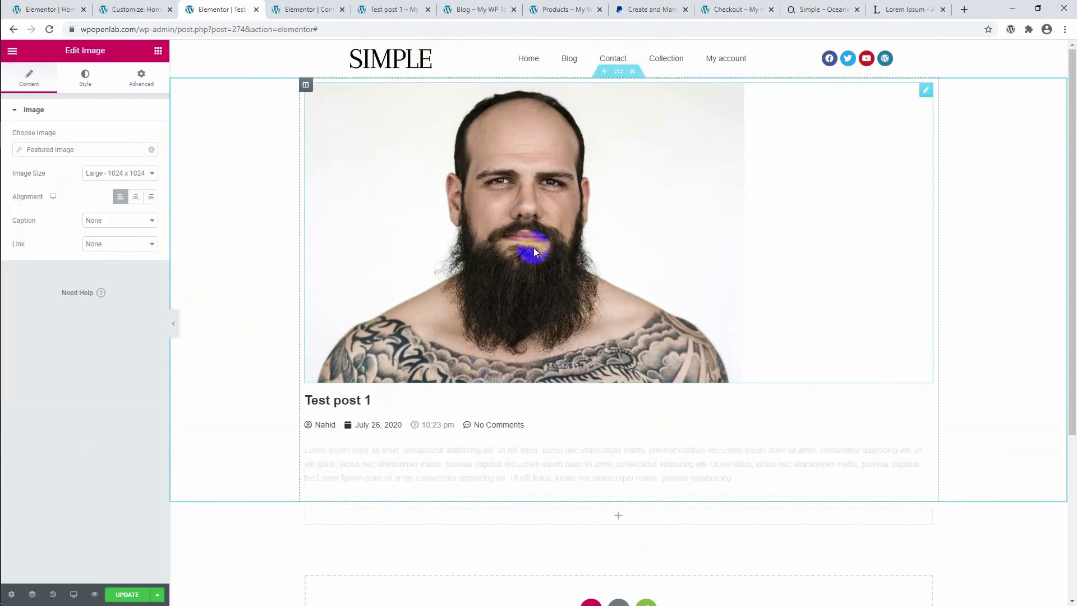
left_click(85, 79)
left_click_drag(87, 156, 121, 157)
scroll(458, 207, "down", 2)
scroll(458, 206, "up", 2)
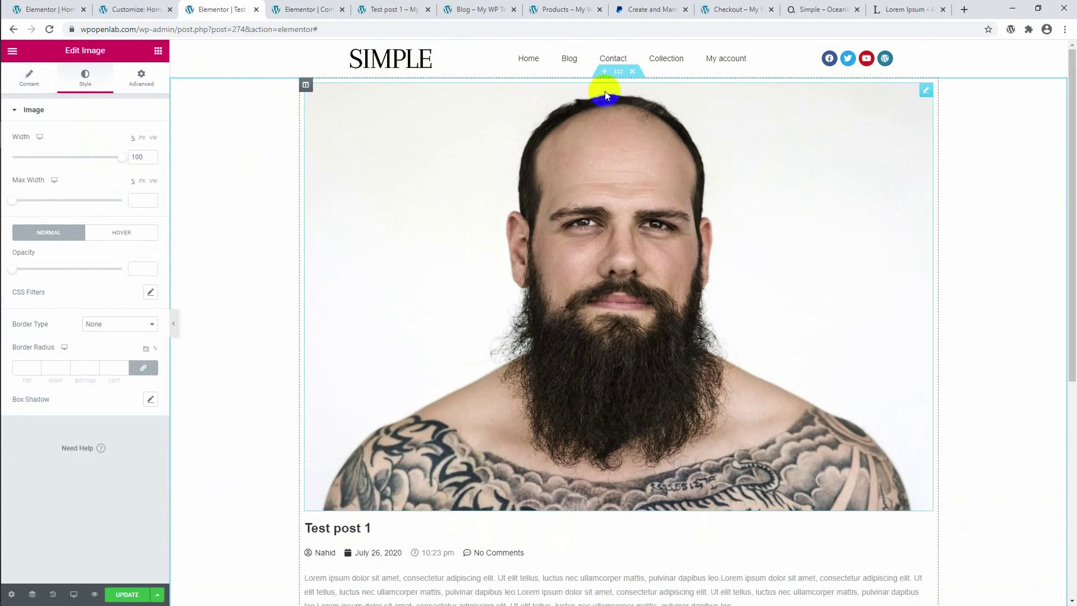
Set the post section's top and bottom margins to 40 px and update the post.
left_click(616, 74)
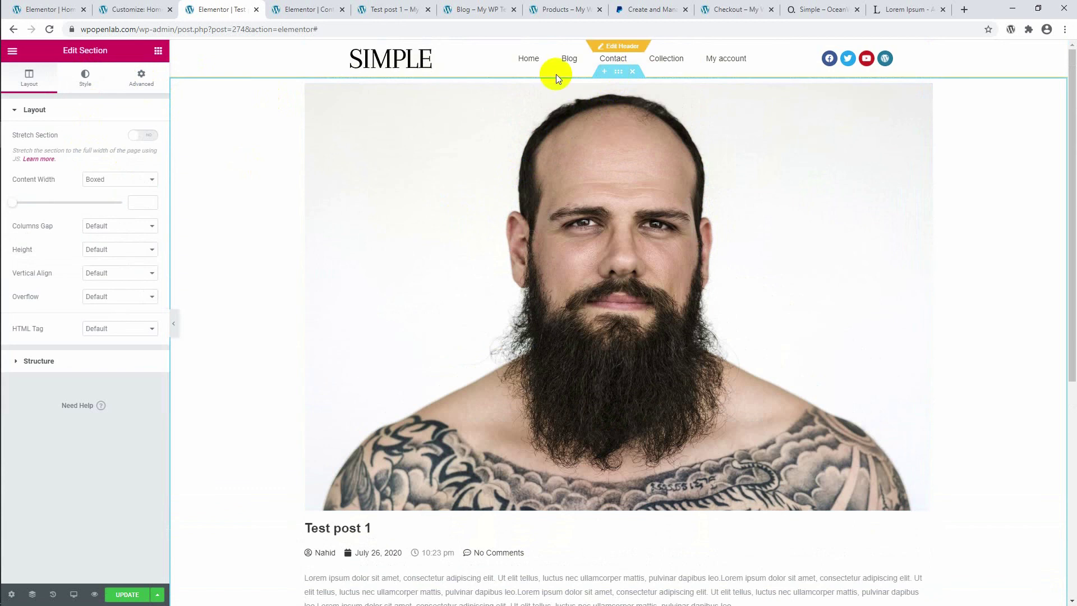
left_click(140, 82)
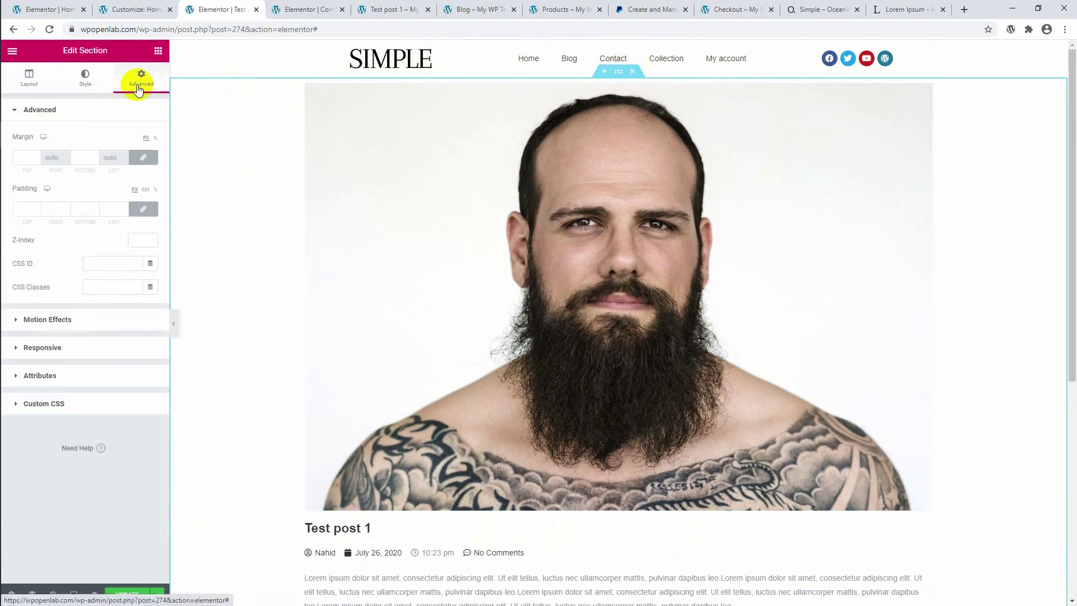
left_click_drag(35, 157, 36, 154)
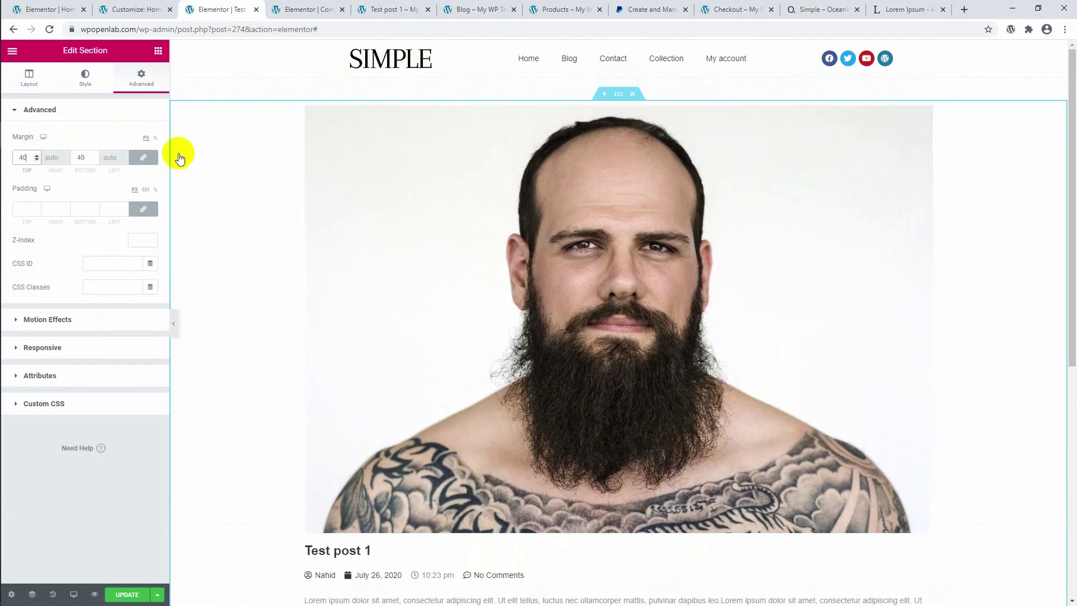
scroll(631, 159, "down", 5)
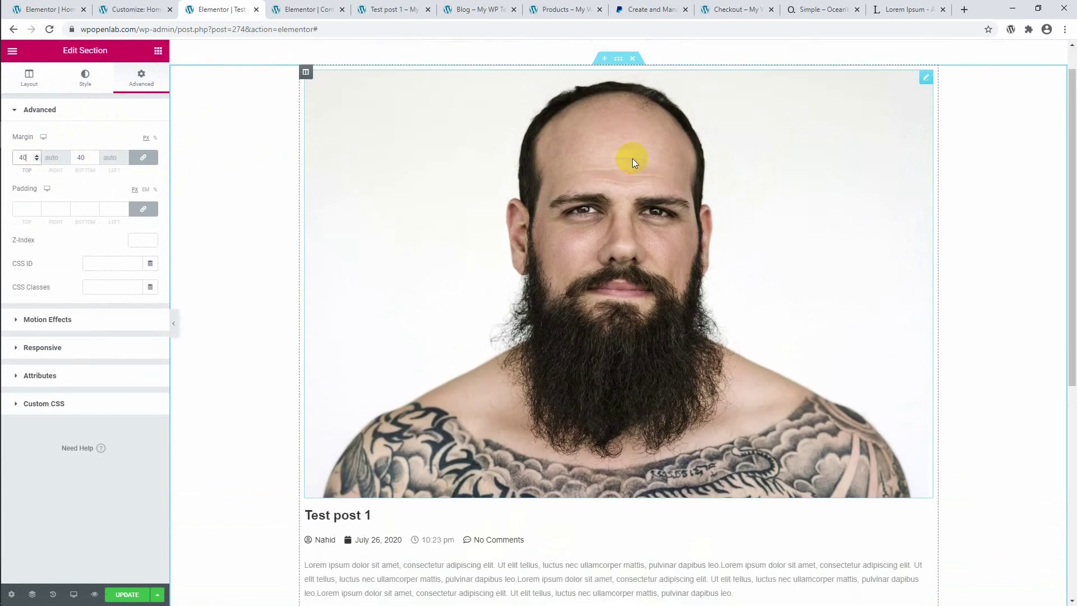
scroll(631, 161, "up", 4)
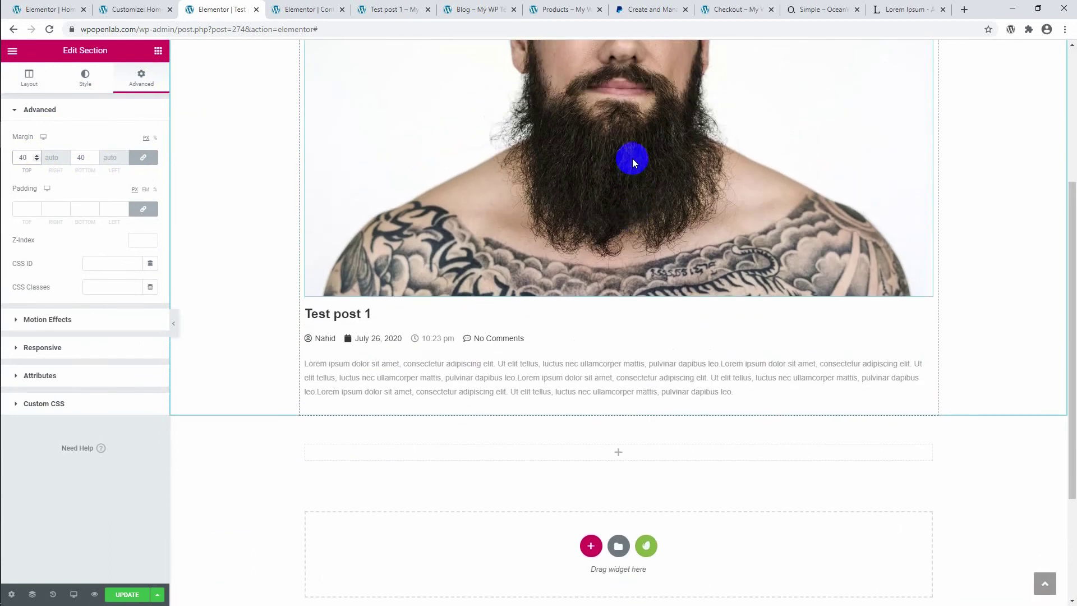
scroll(632, 161, "up", 1)
scroll(632, 161, "down", 3)
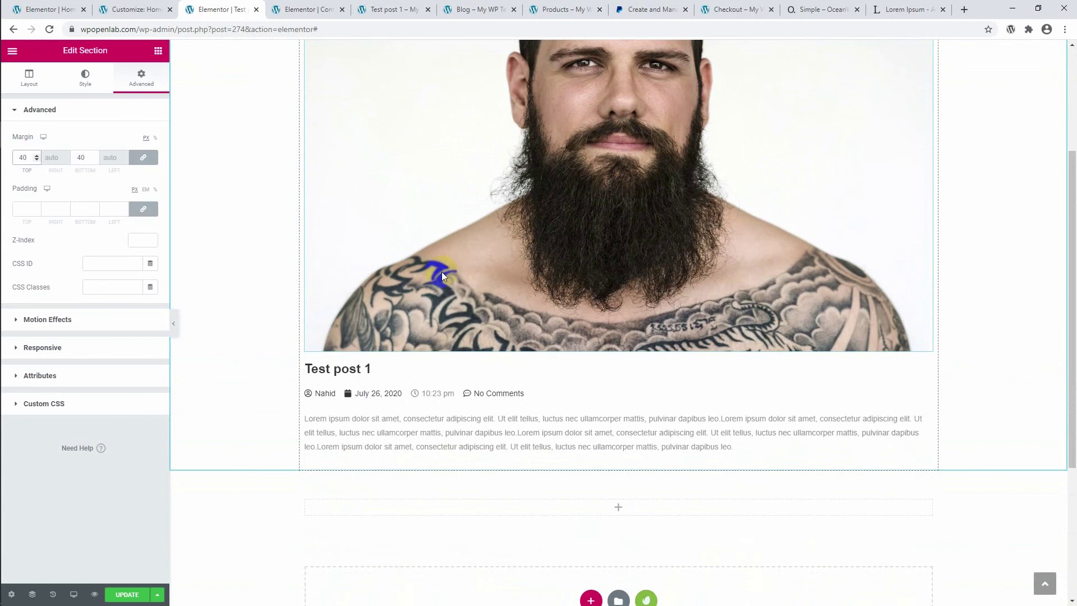
left_click(128, 596)
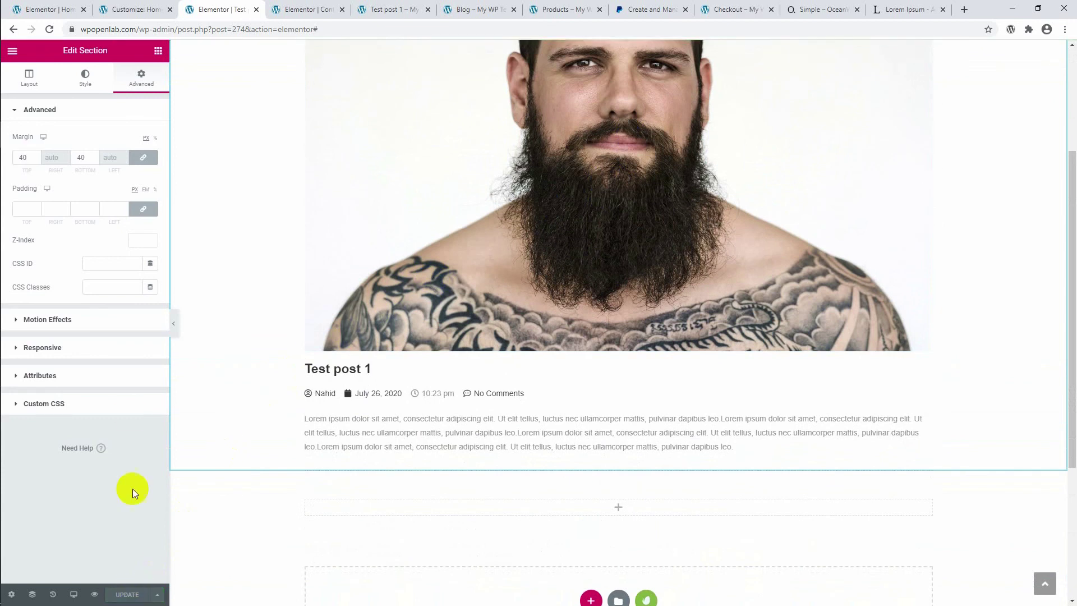
scroll(213, 346, "up", 3)
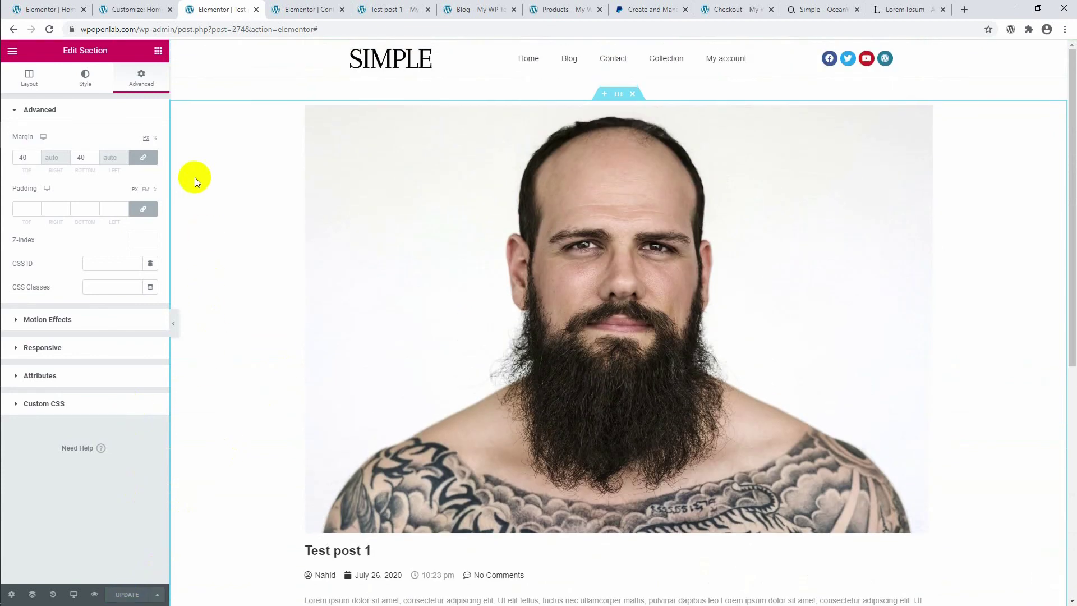
Go from the live Test post 1 page to the WordPress dashboard and open the list of all posts.
left_click(137, 10)
left_click(46, 10)
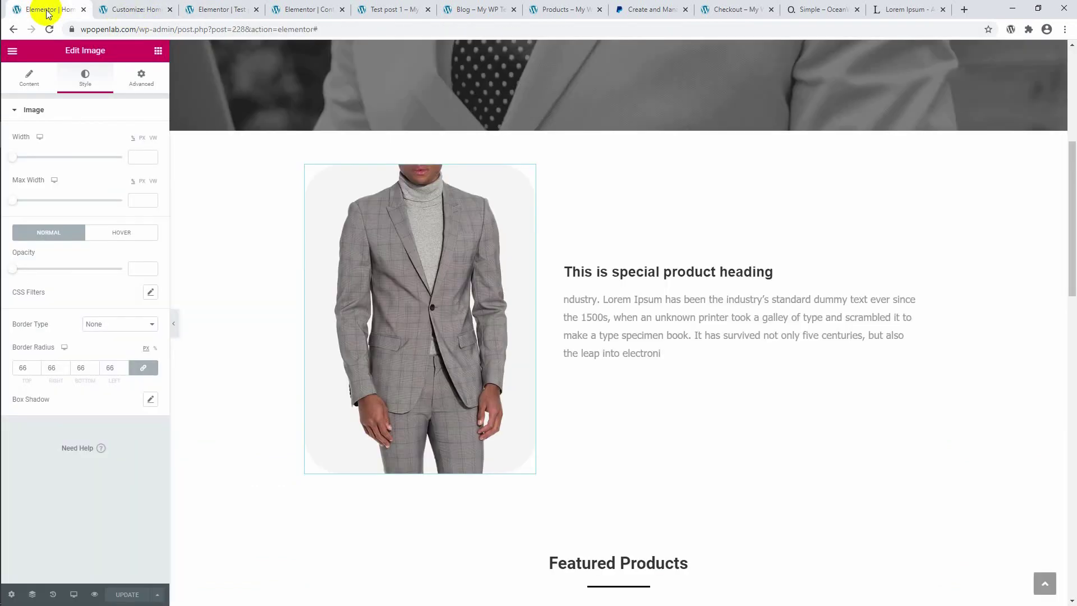
left_click(278, 8)
left_click(392, 8)
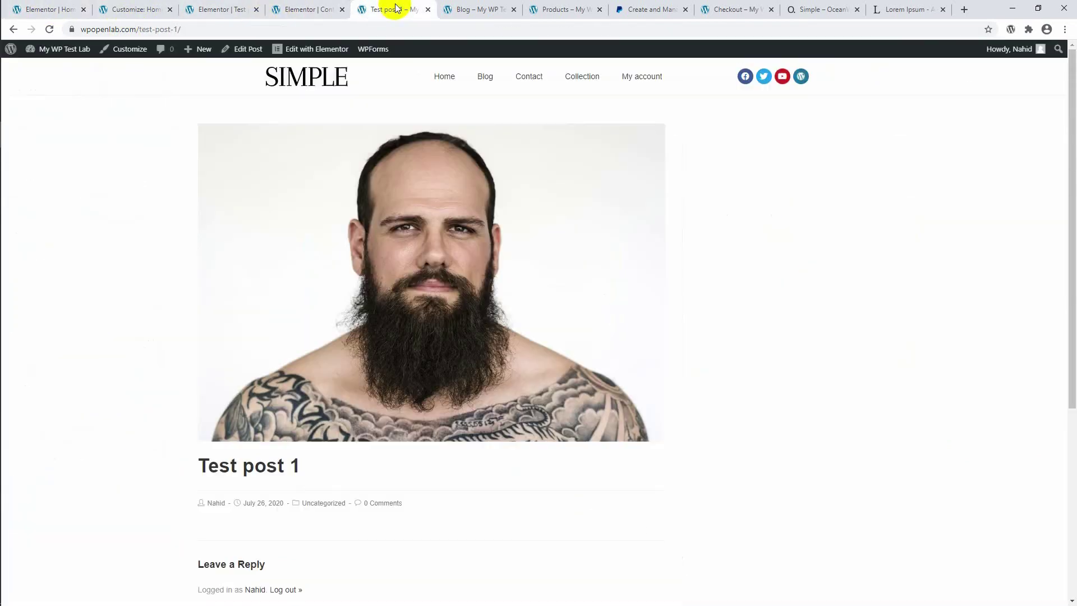
left_click(47, 57)
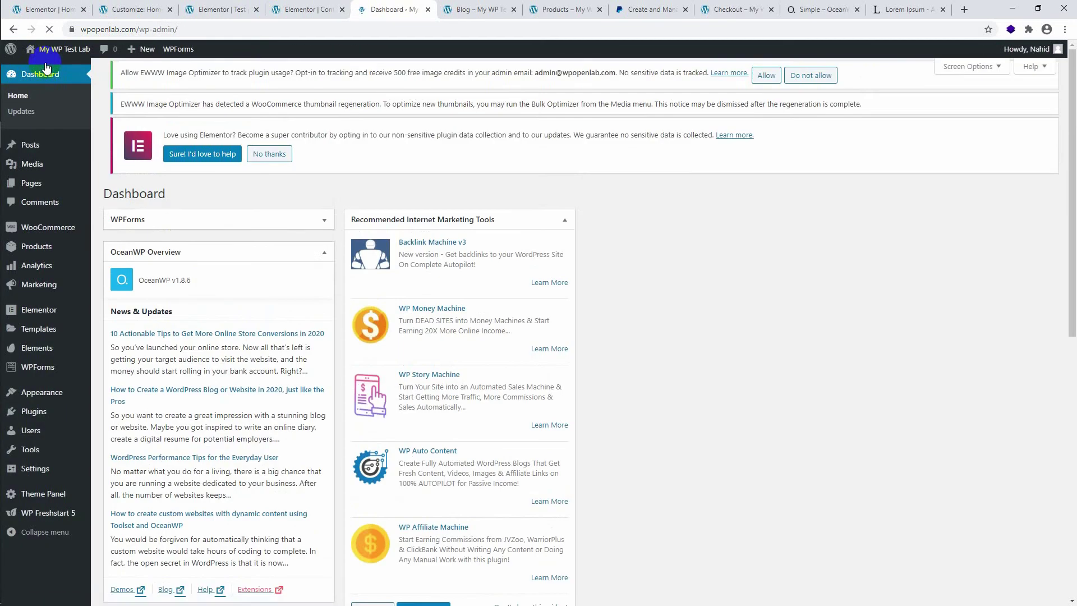
mouse_move(43, 150)
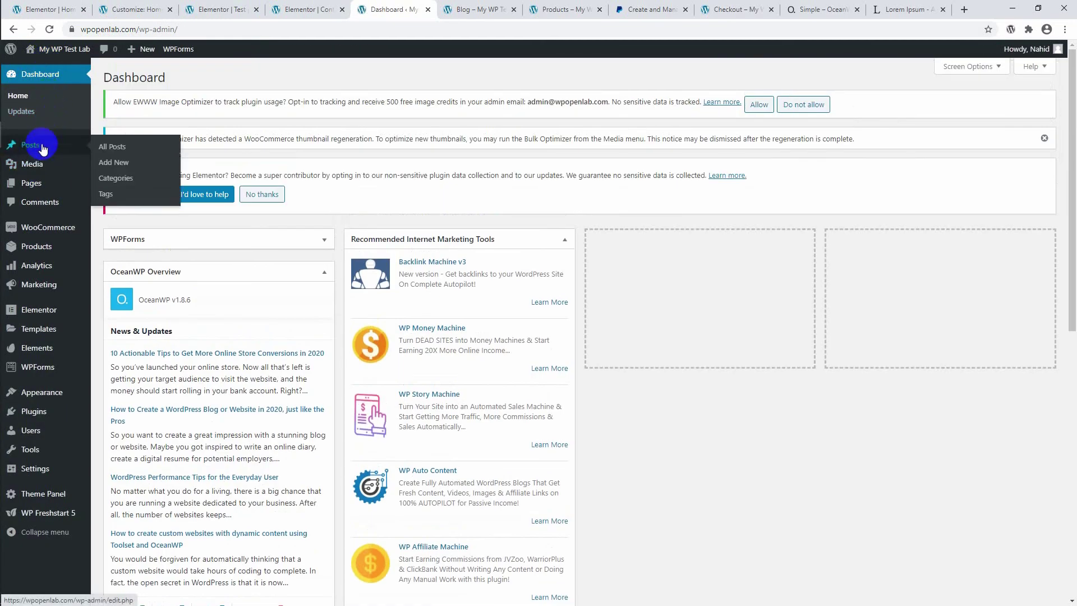
left_click(121, 147)
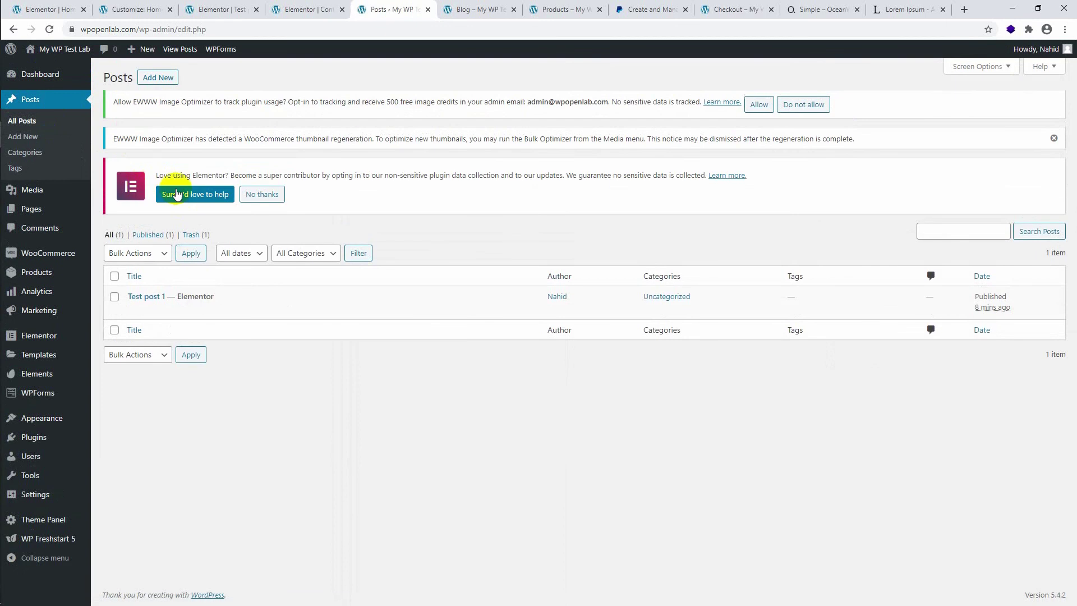
mouse_move(197, 297)
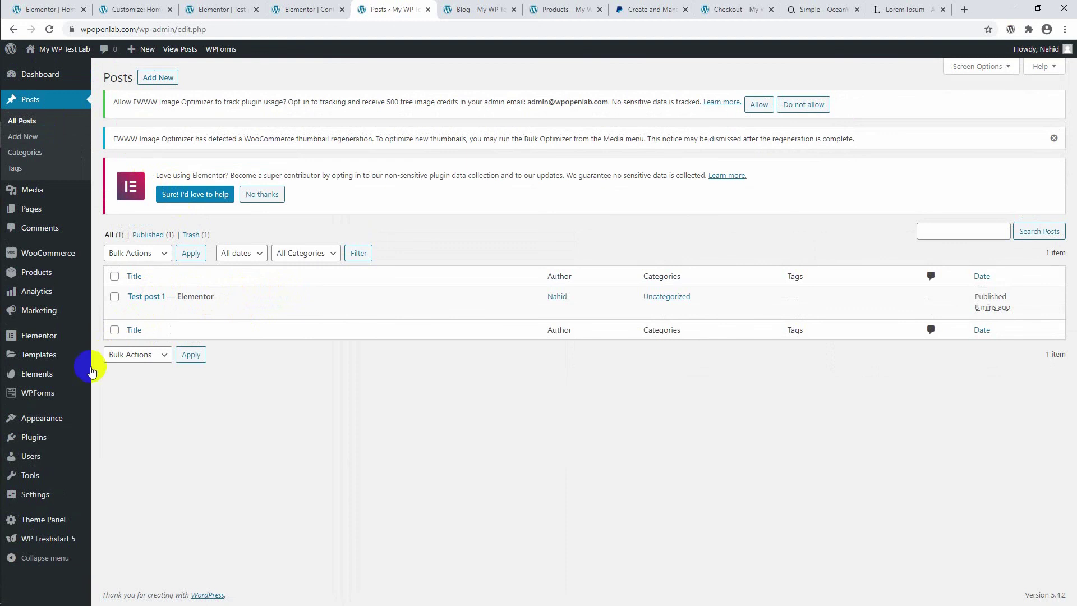
Open the page for adding new plugins and search the plugin directory for "Duplicate".
mouse_move(46, 438)
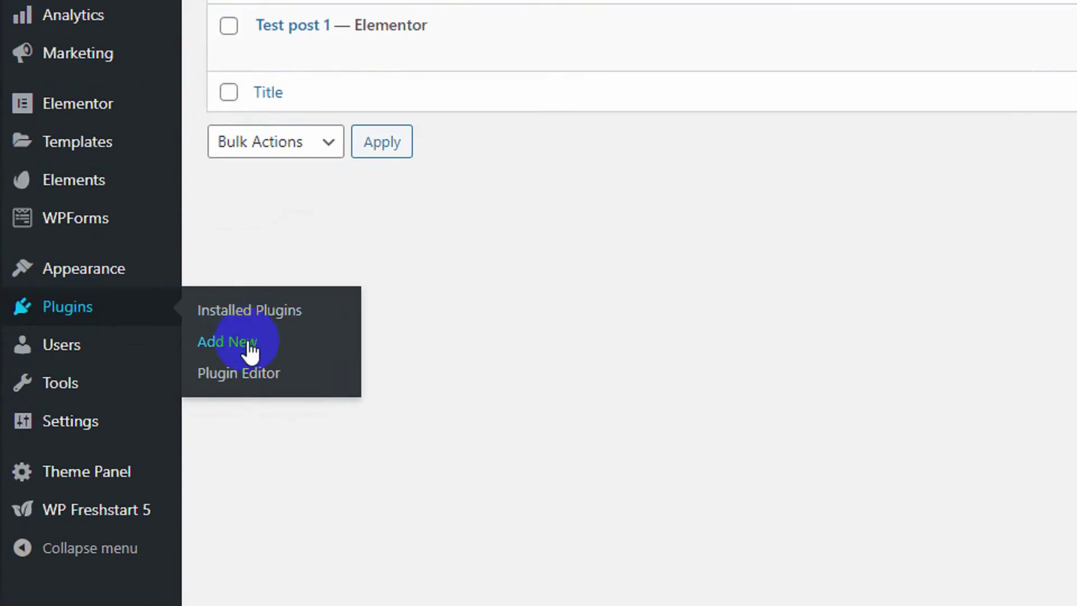
left_click(160, 418)
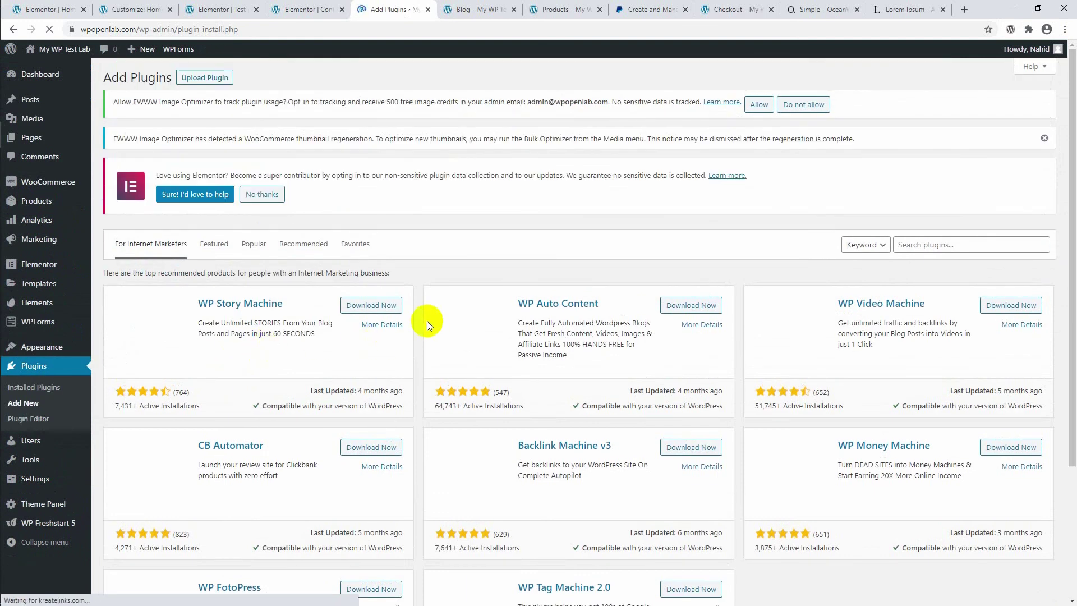
left_click(956, 245)
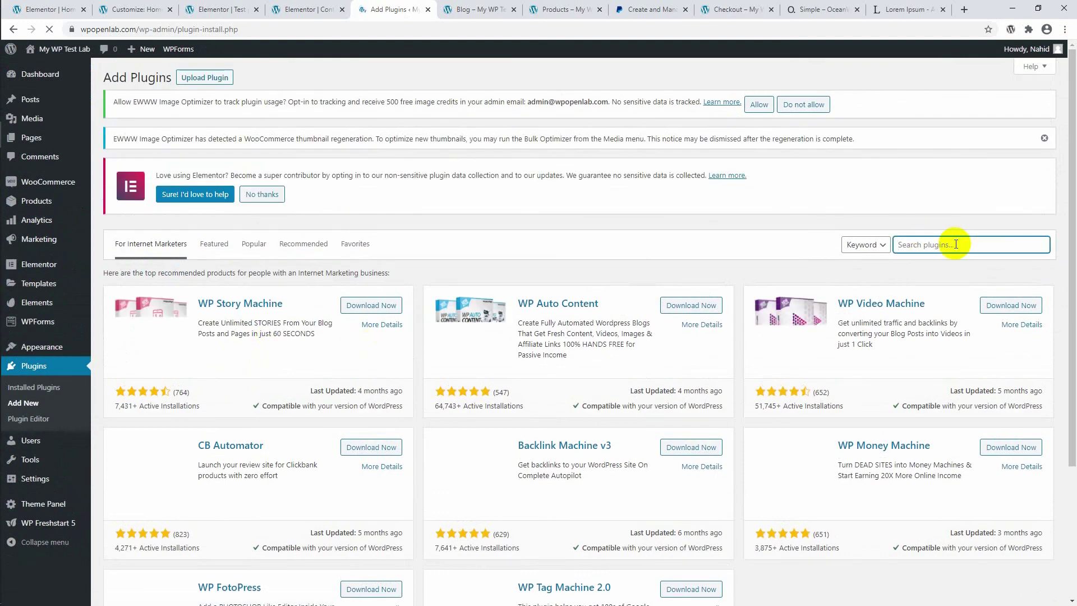
type("Du")
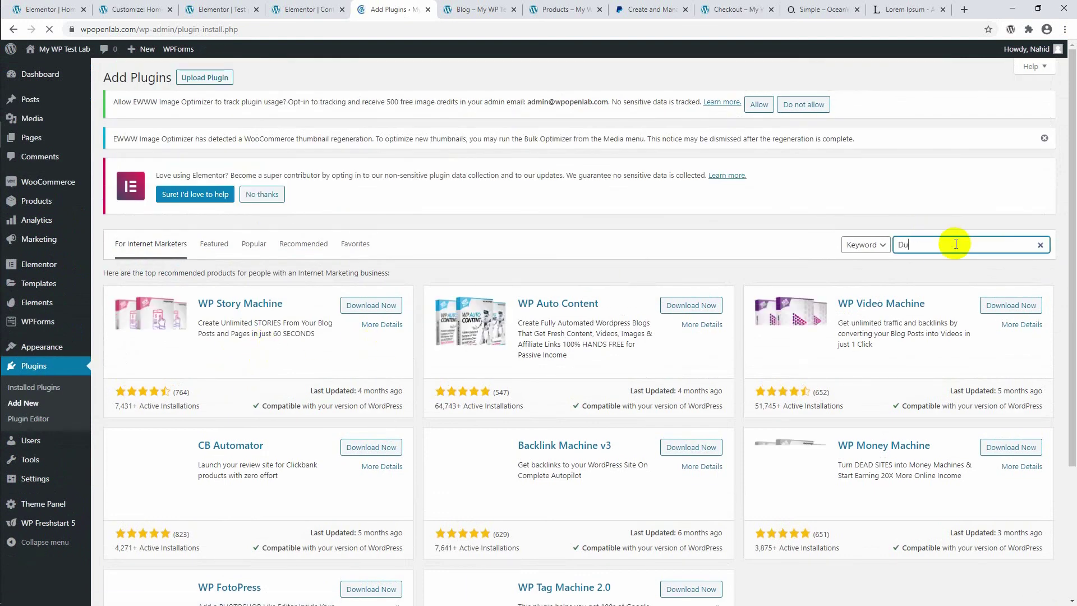
type("op")
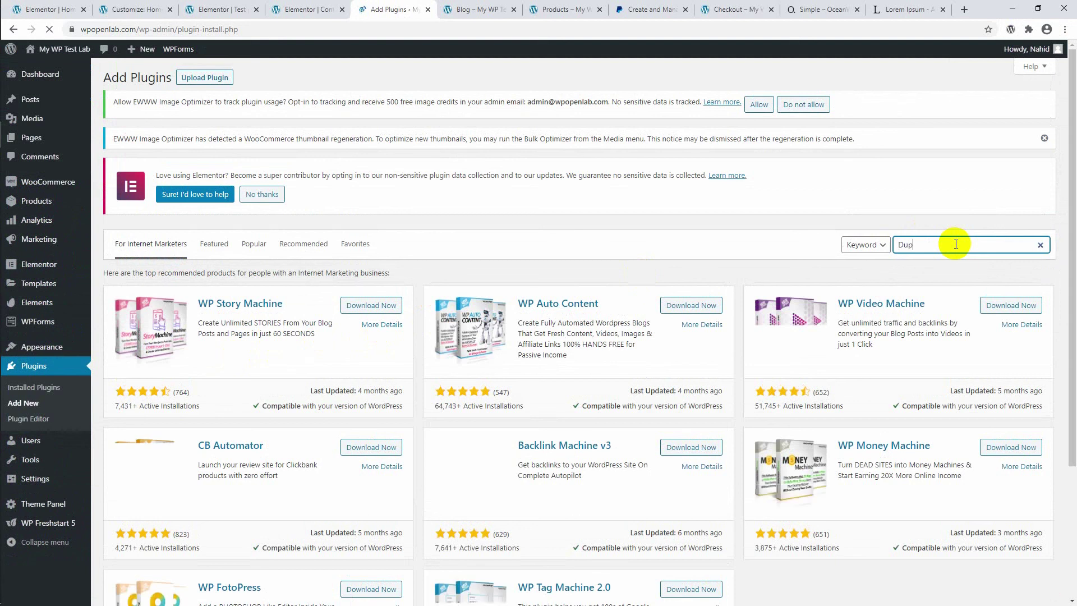
type("licate")
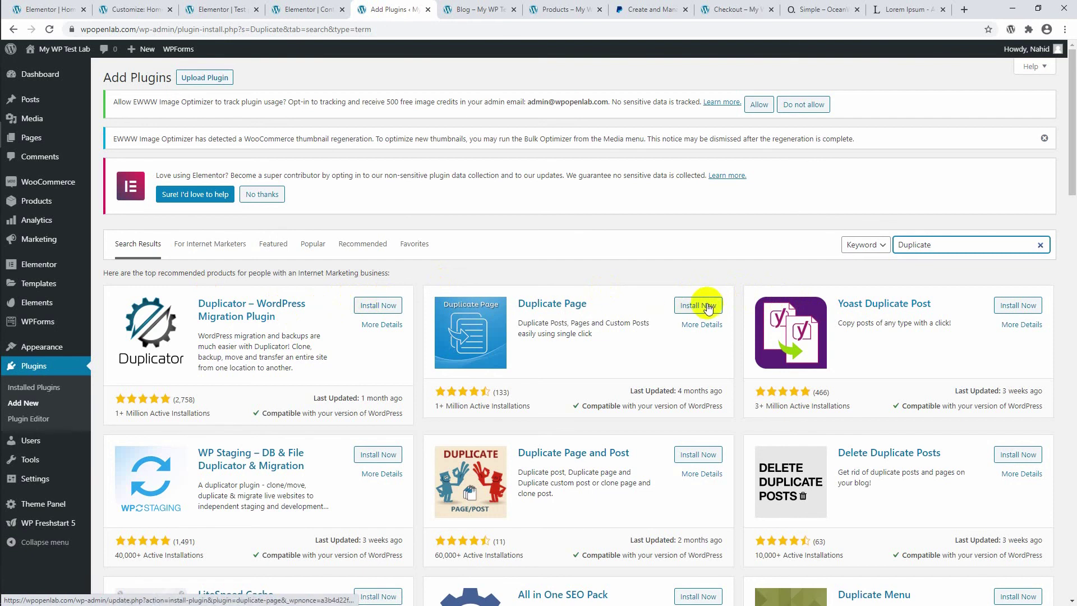
Install and activate the Duplicate Page plugin from the search results.
scroll(708, 307, "down", 2)
scroll(708, 308, "down", 7)
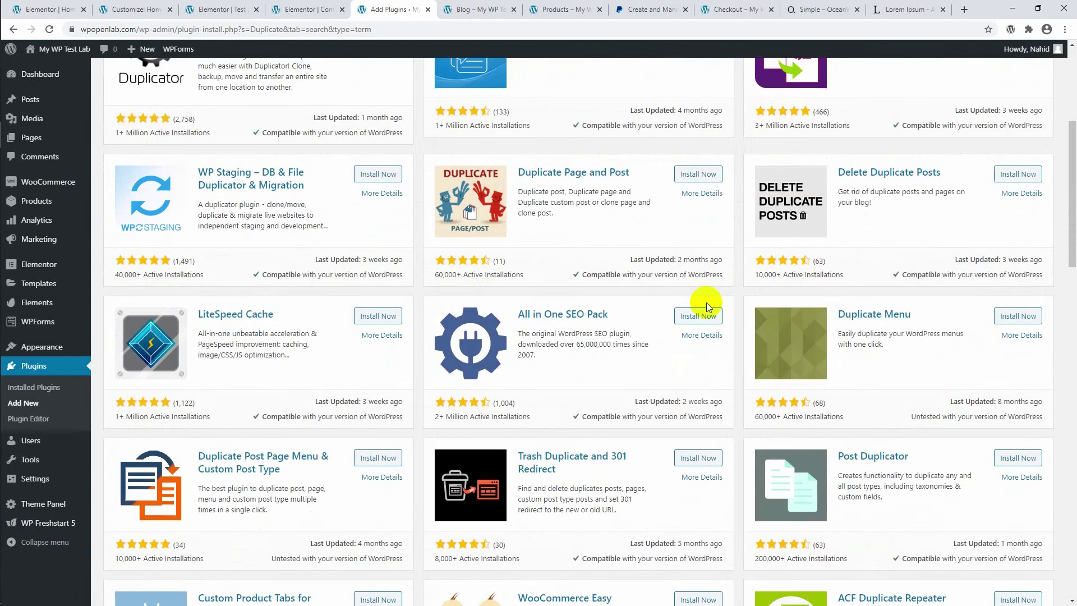
scroll(706, 302, "up", 8)
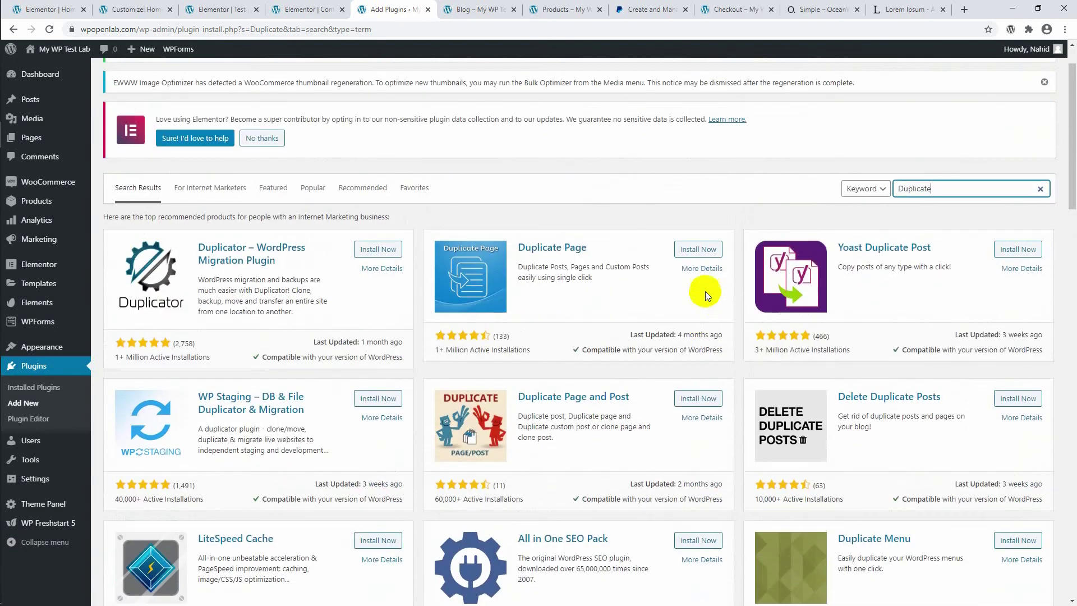
left_click(699, 248)
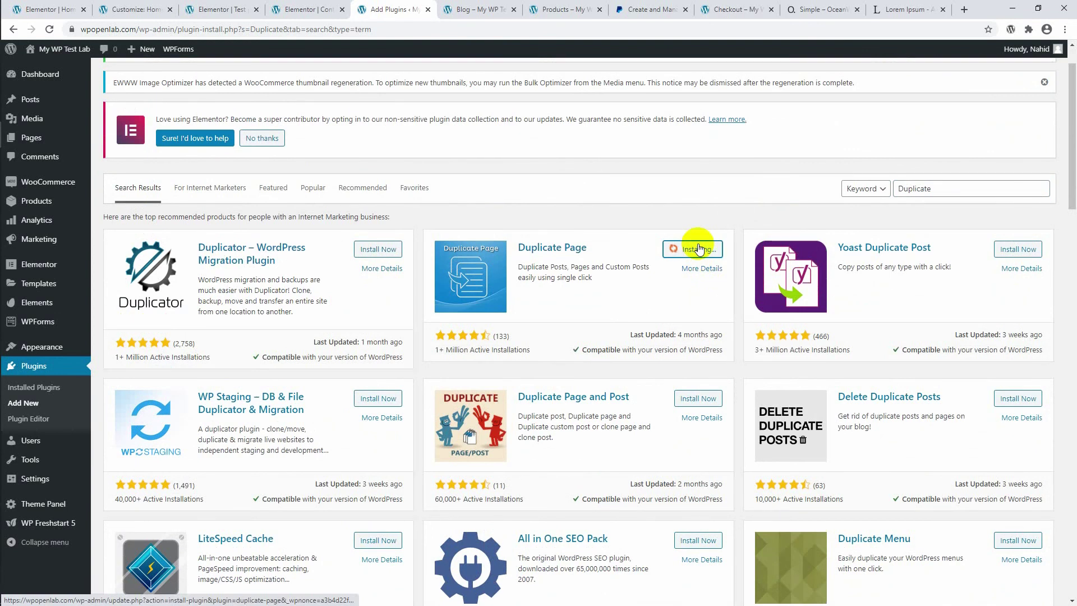
left_click(694, 249)
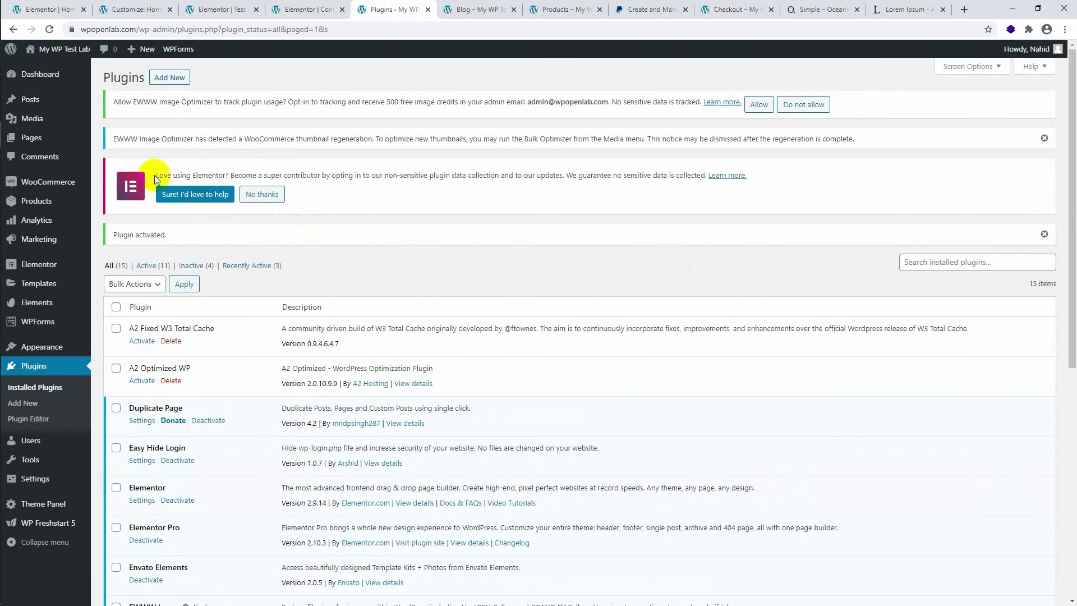
Return to the list of all posts and duplicate Test post 1.
mouse_move(45, 103)
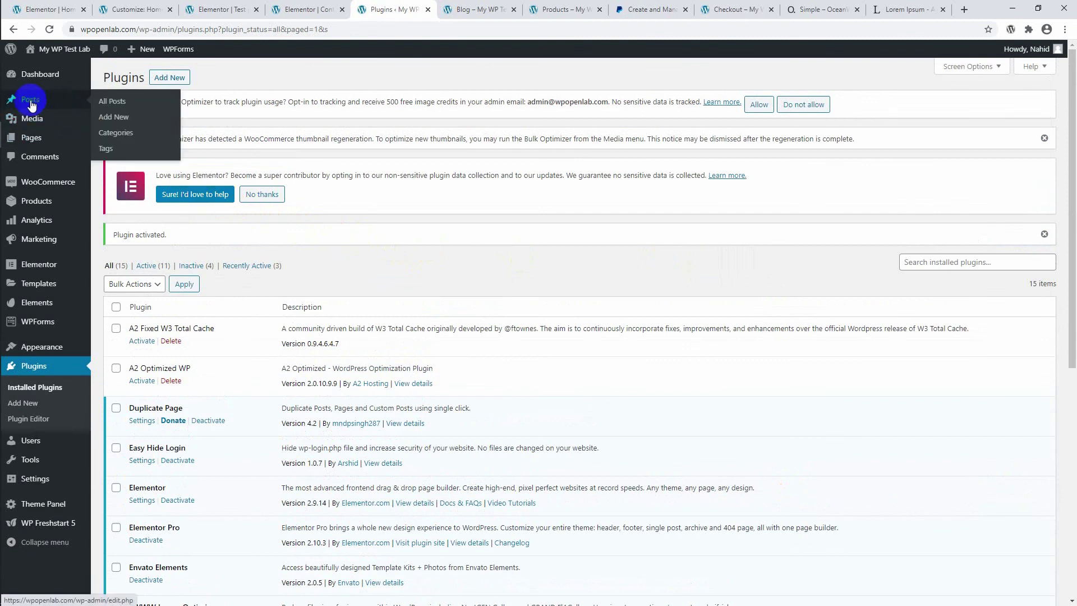
left_click(118, 102)
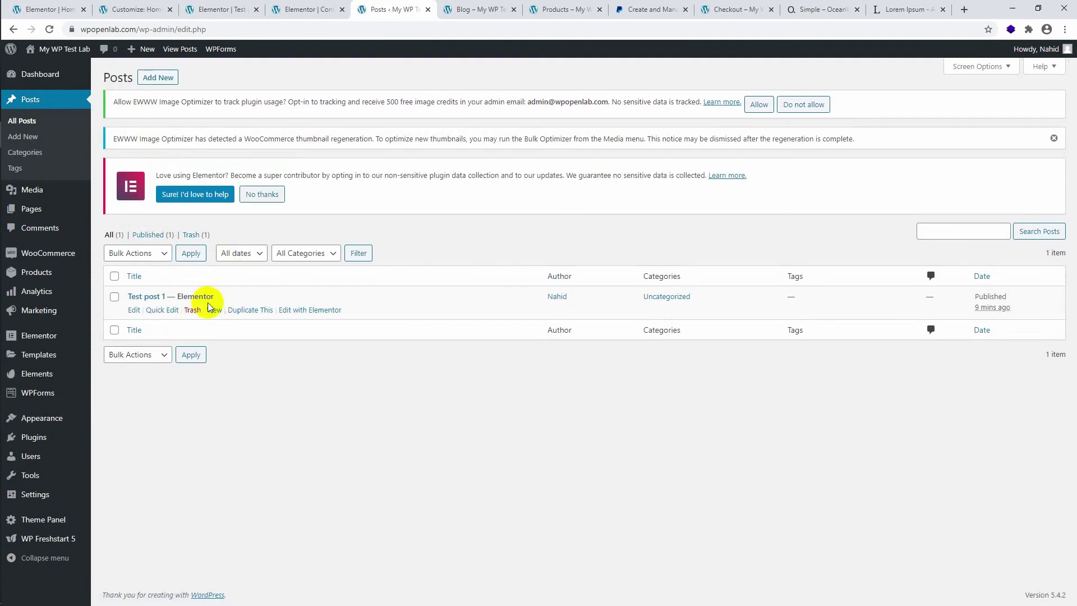
left_click(259, 312)
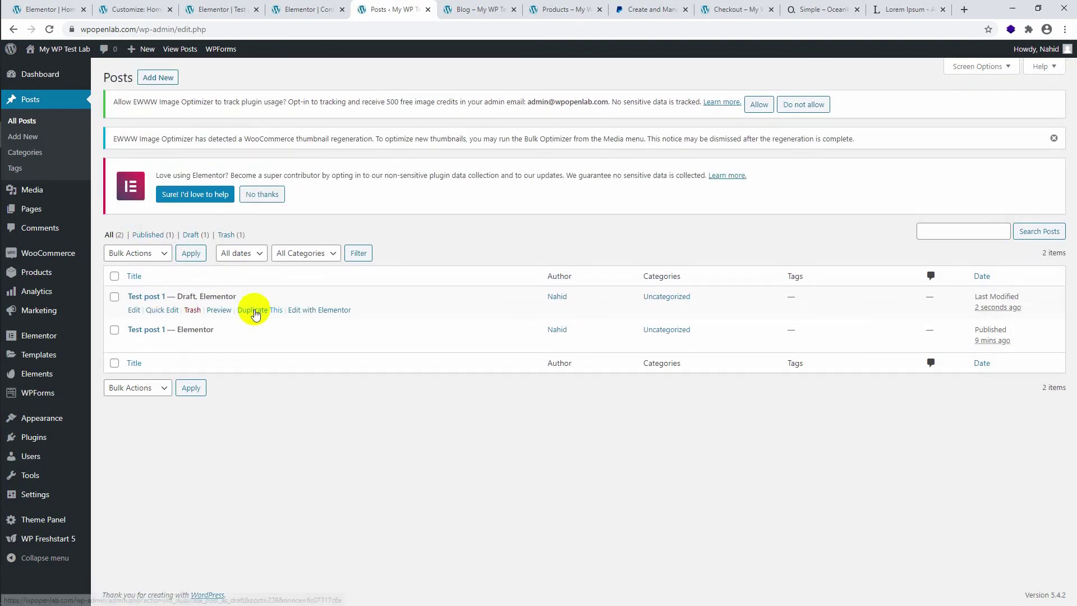
Quick-edit the duplicated draft, setting its status to Published and its title to "Test post 2", and save the changes.
left_click(162, 310)
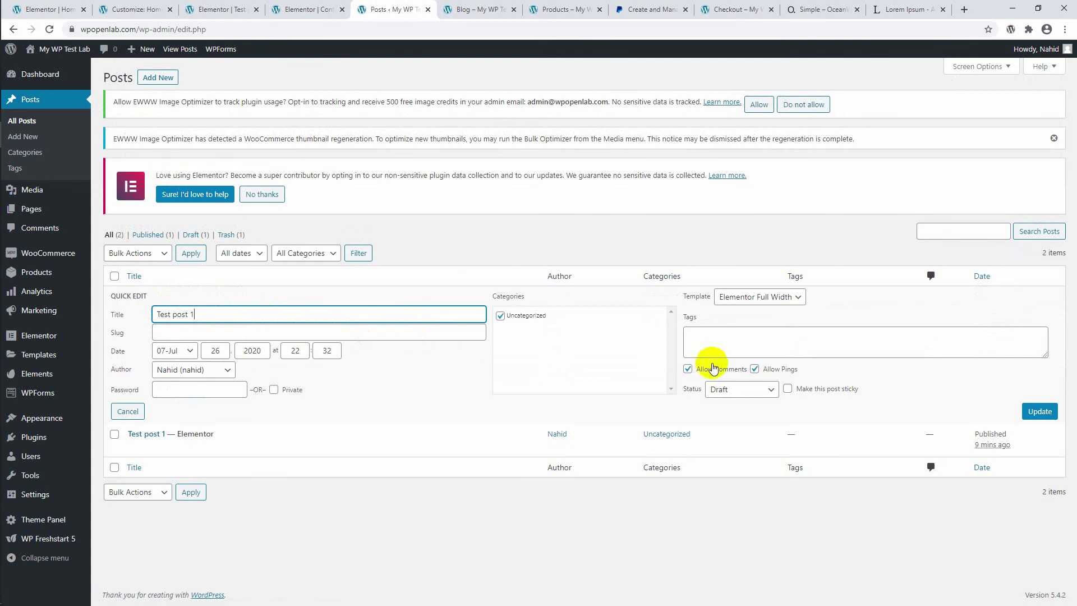
left_click(729, 392)
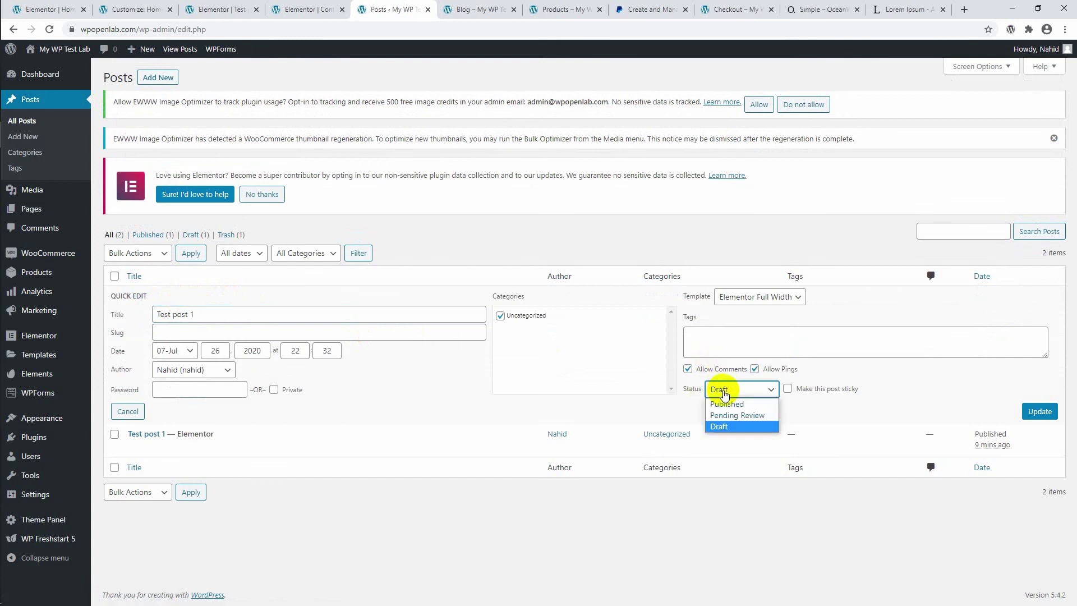
left_click(735, 405)
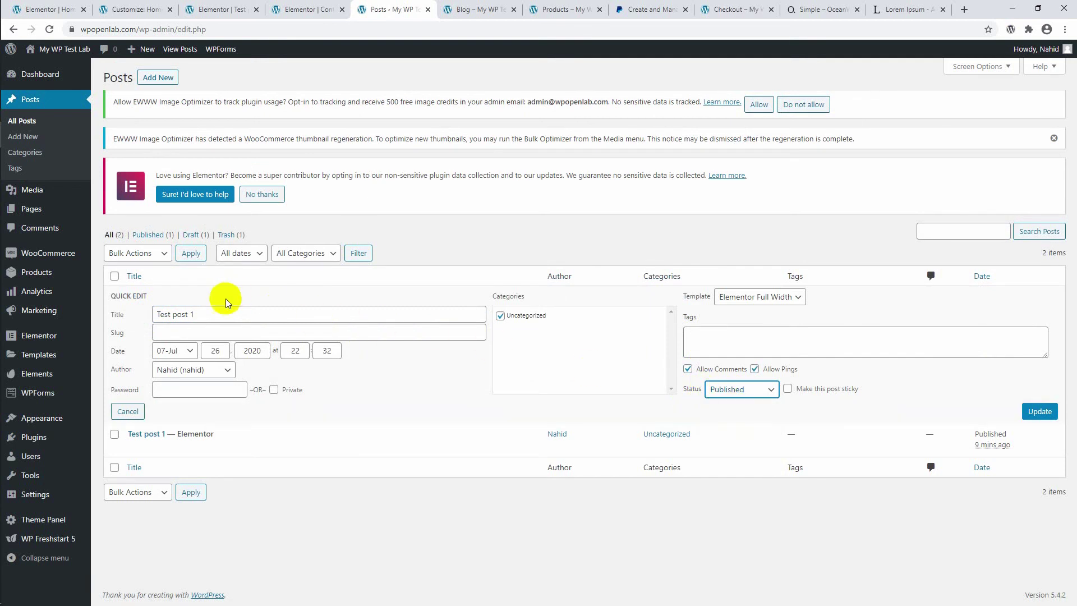
left_click(215, 312)
key("BackSpace")
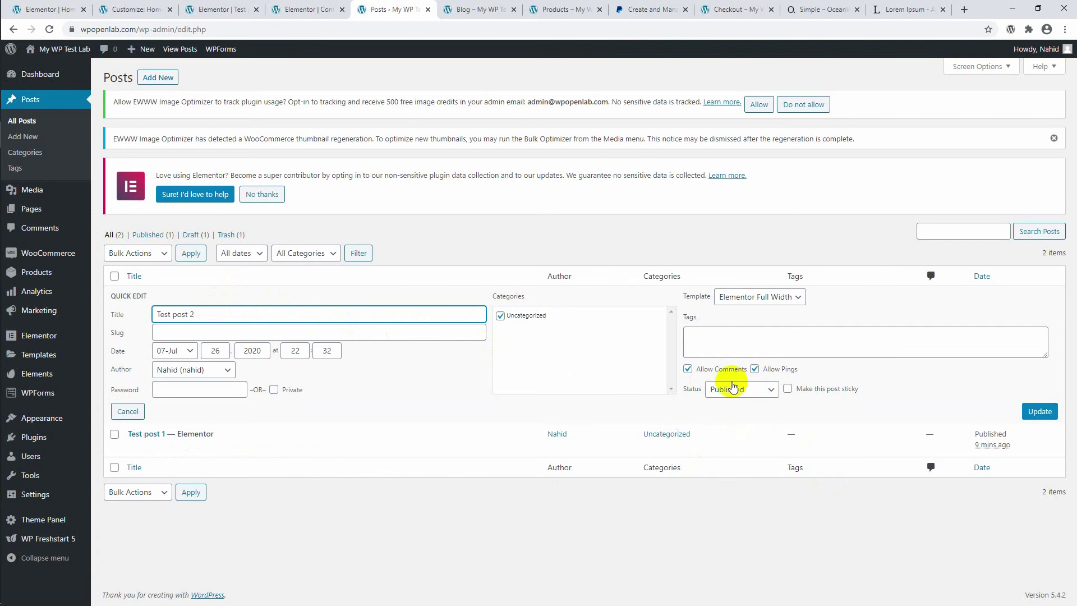
left_click(1038, 416)
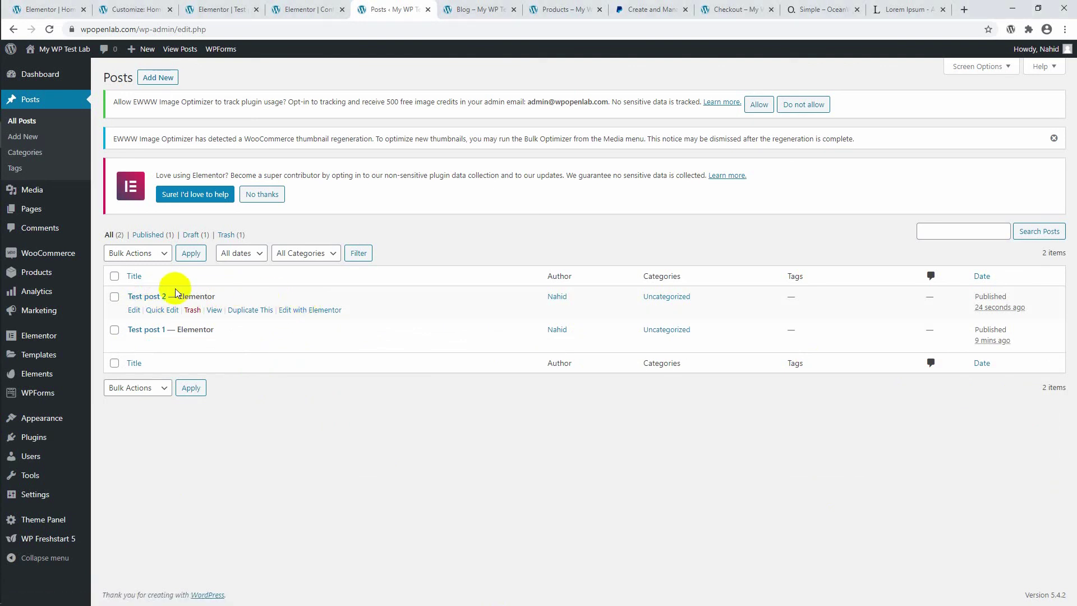
Replace Test post 2's featured image with the media library close-up of a woman holding a white tube, and update the post.
left_click(134, 312)
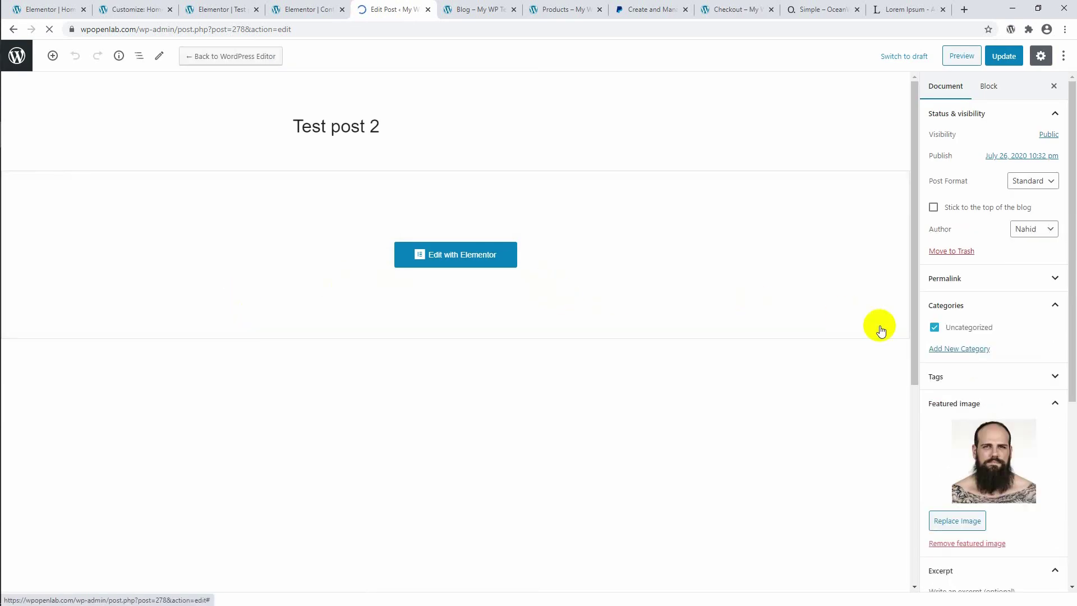
left_click(992, 442)
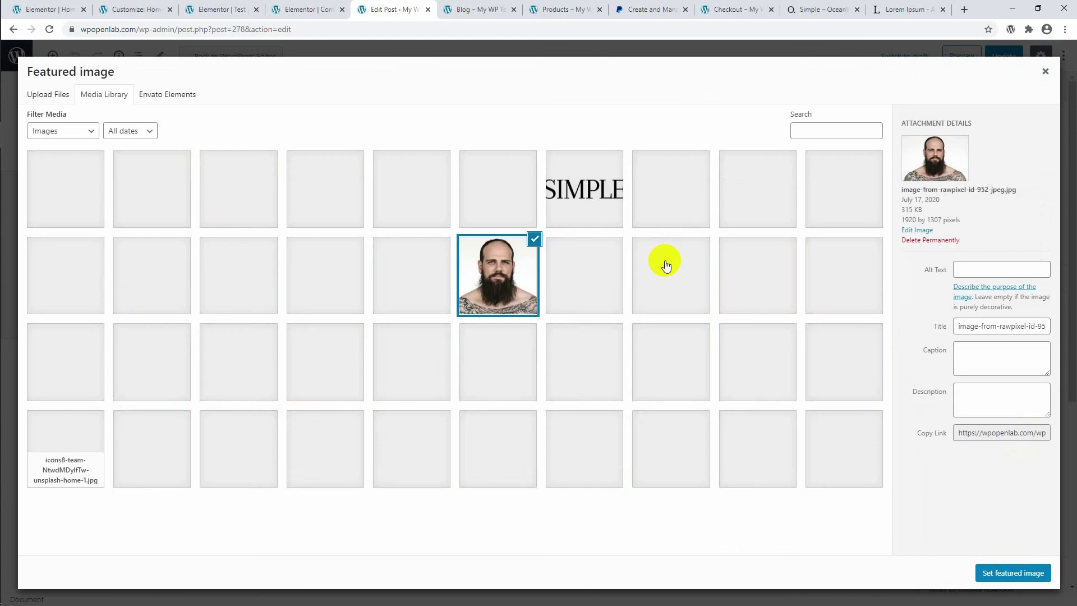
left_click(666, 264)
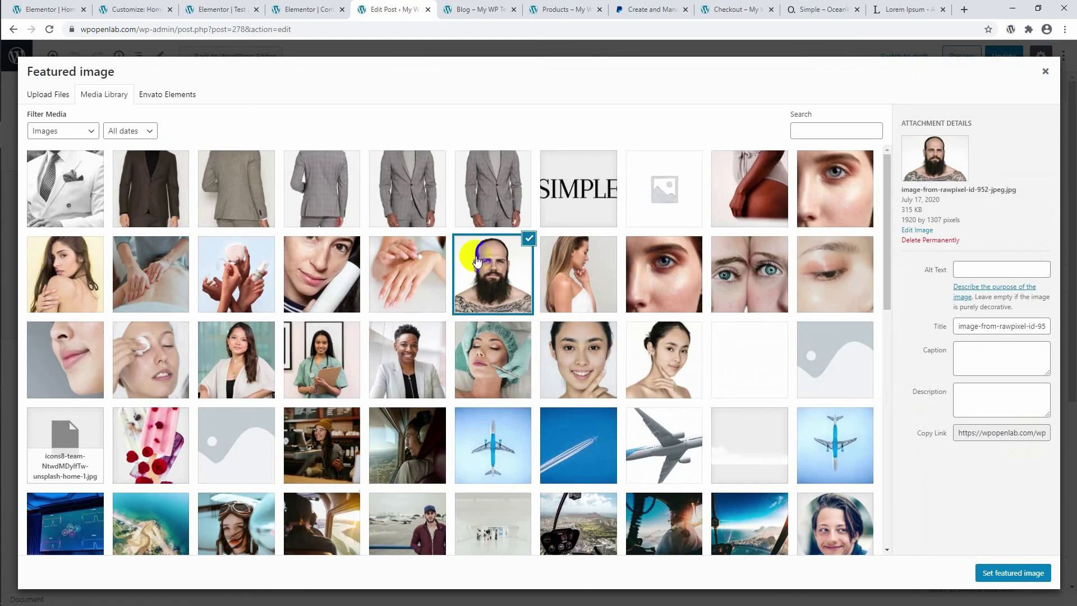
left_click(1032, 572)
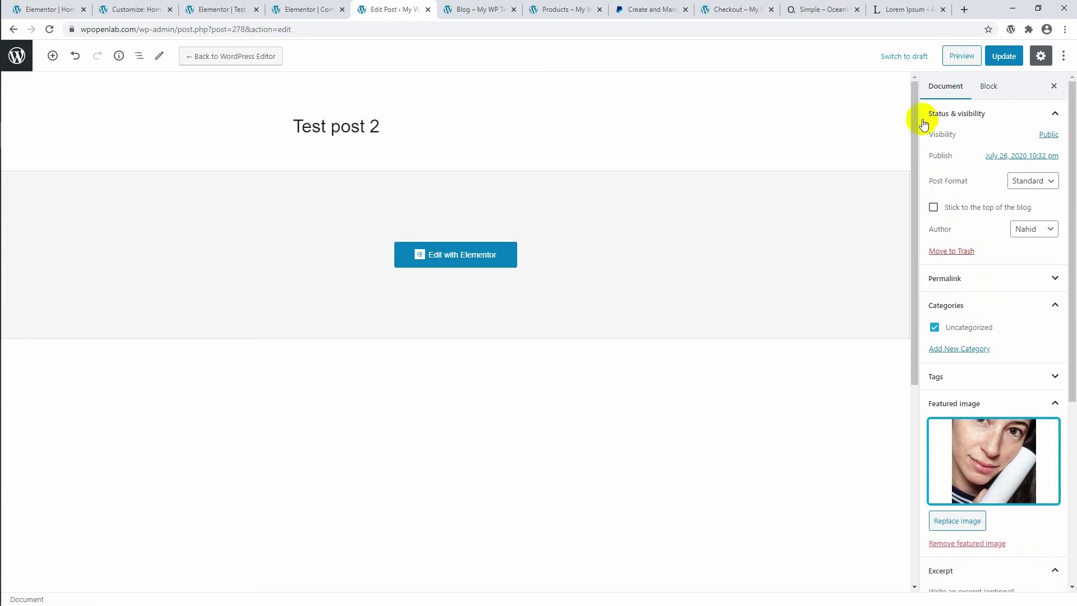
left_click(1005, 59)
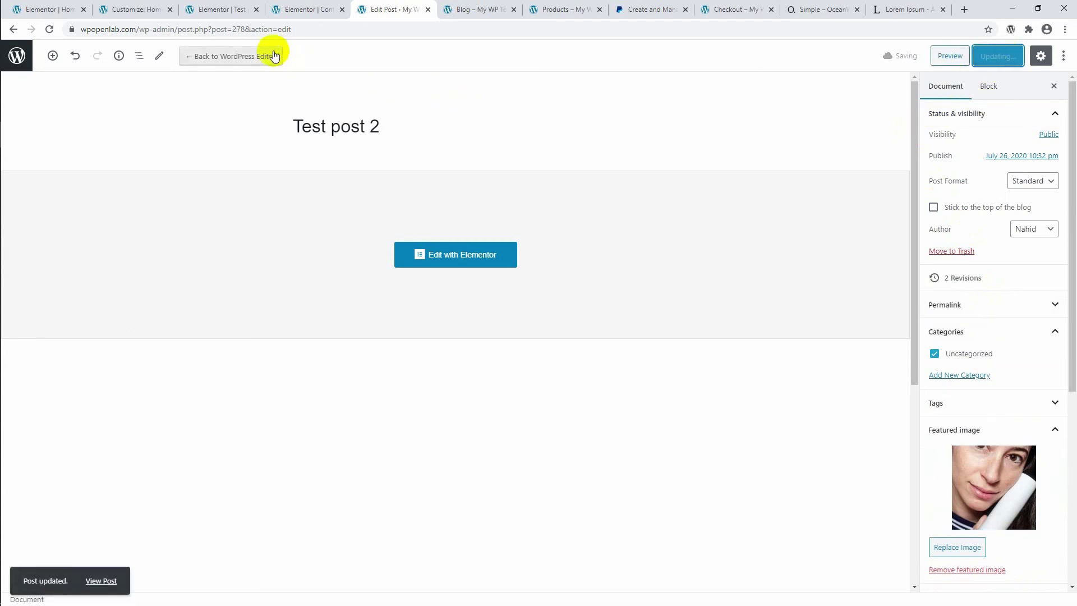
Go back to the posts list and open the live site in a new browser tab.
left_click(278, 9)
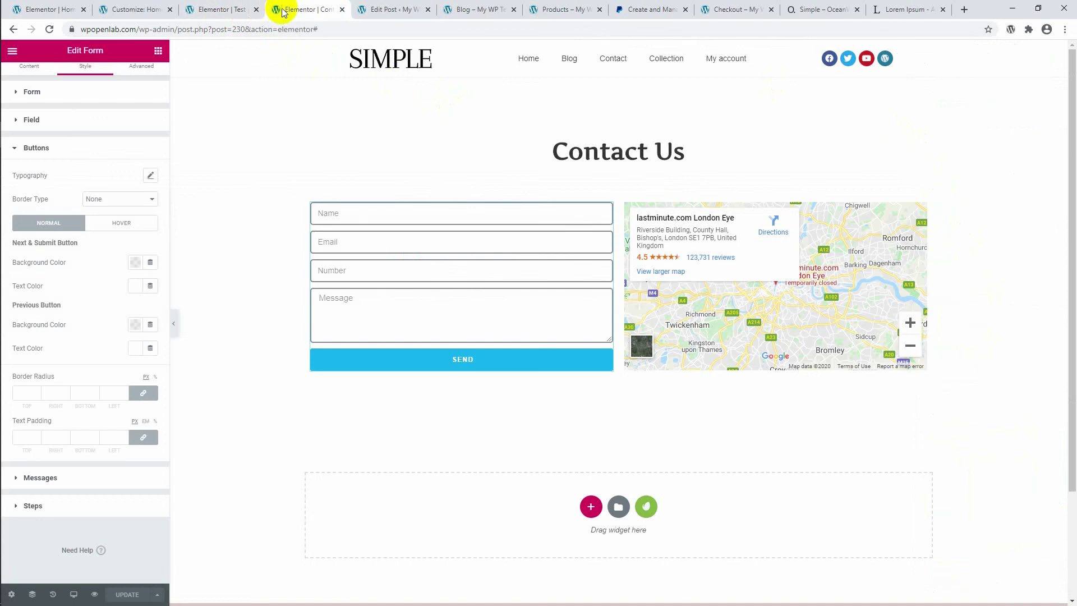
left_click(411, 10)
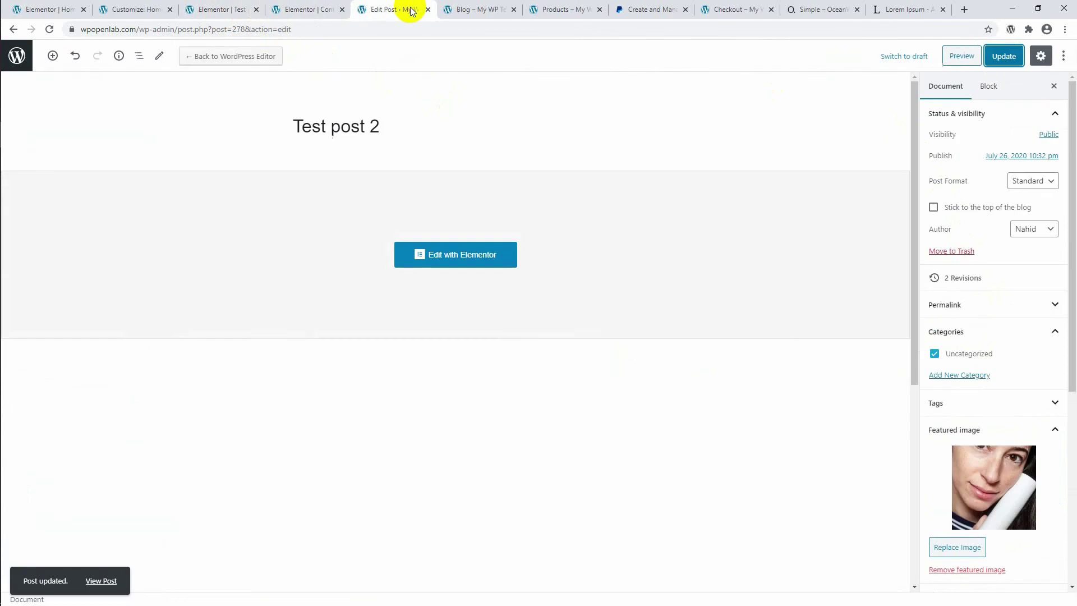
left_click(13, 29)
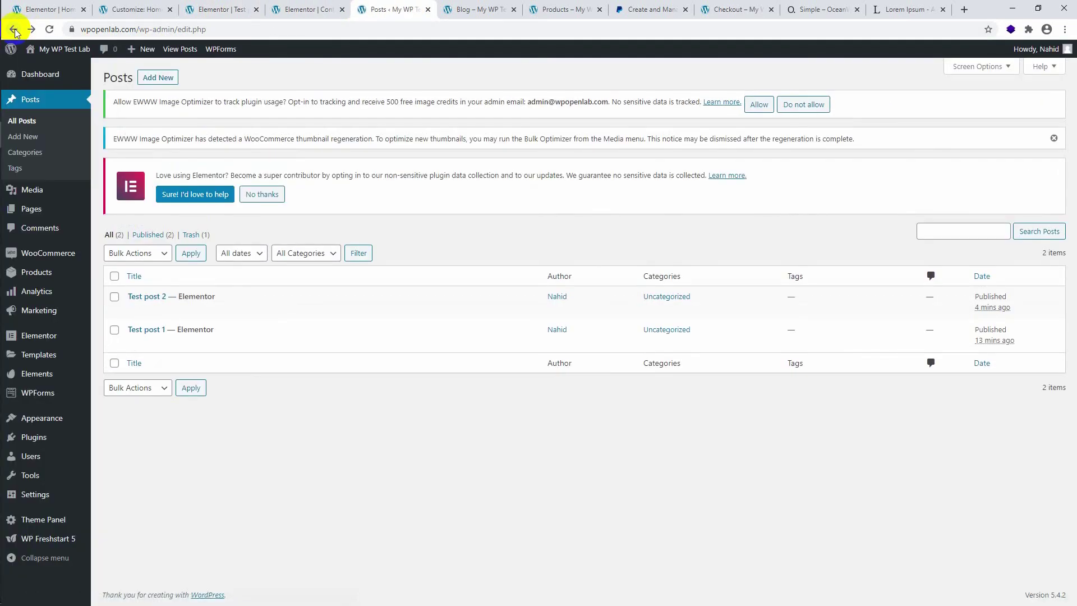
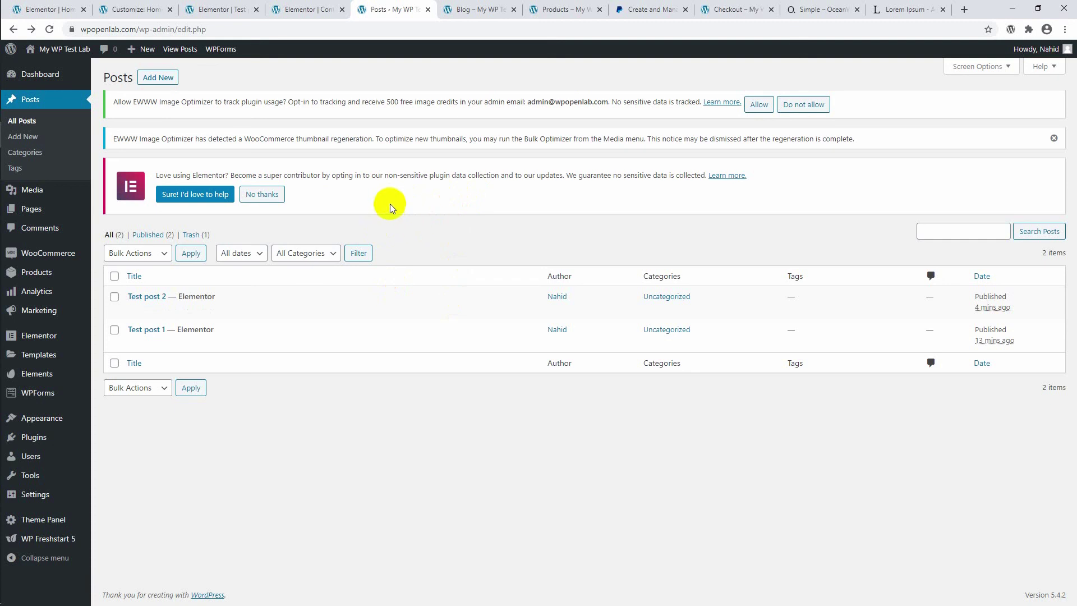
mouse_move(74, 58)
right_click(48, 70)
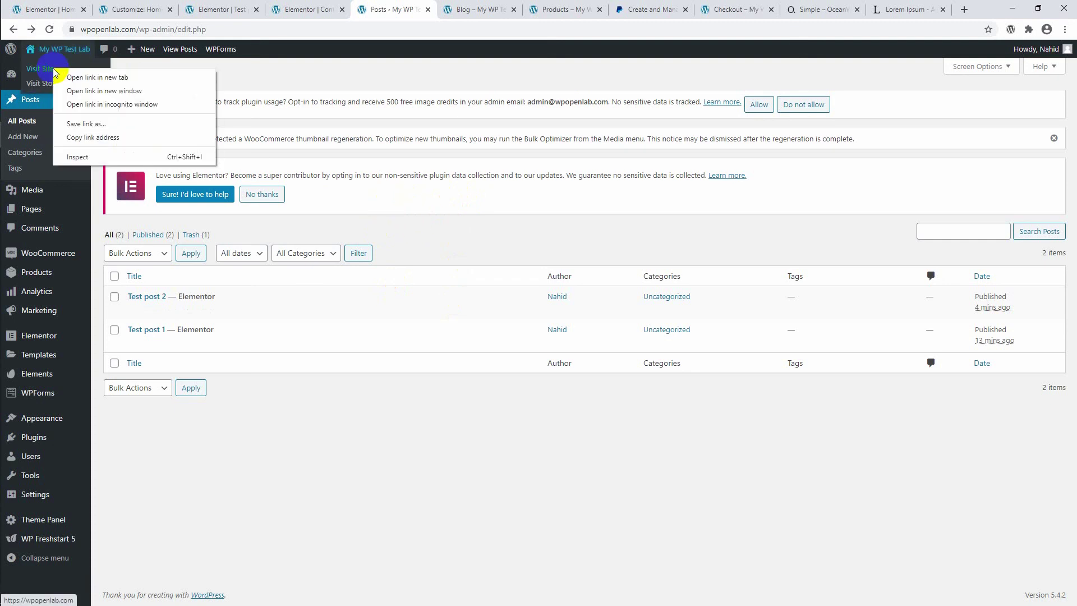
left_click(70, 79)
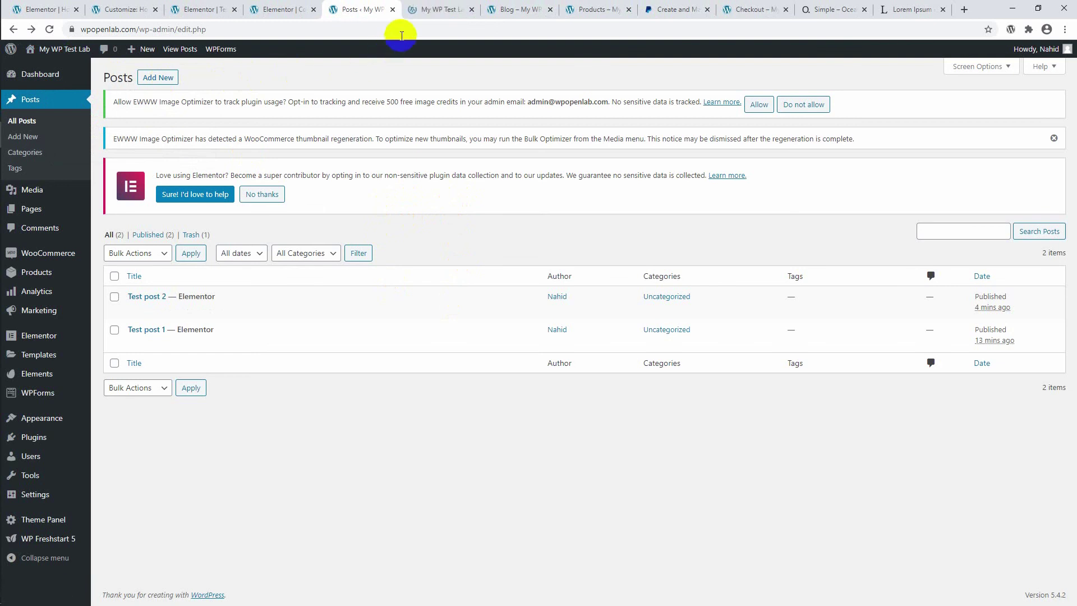
Open the live site's Blog page and examine how Test post 2 and Test post 1 are displayed.
left_click(425, 13)
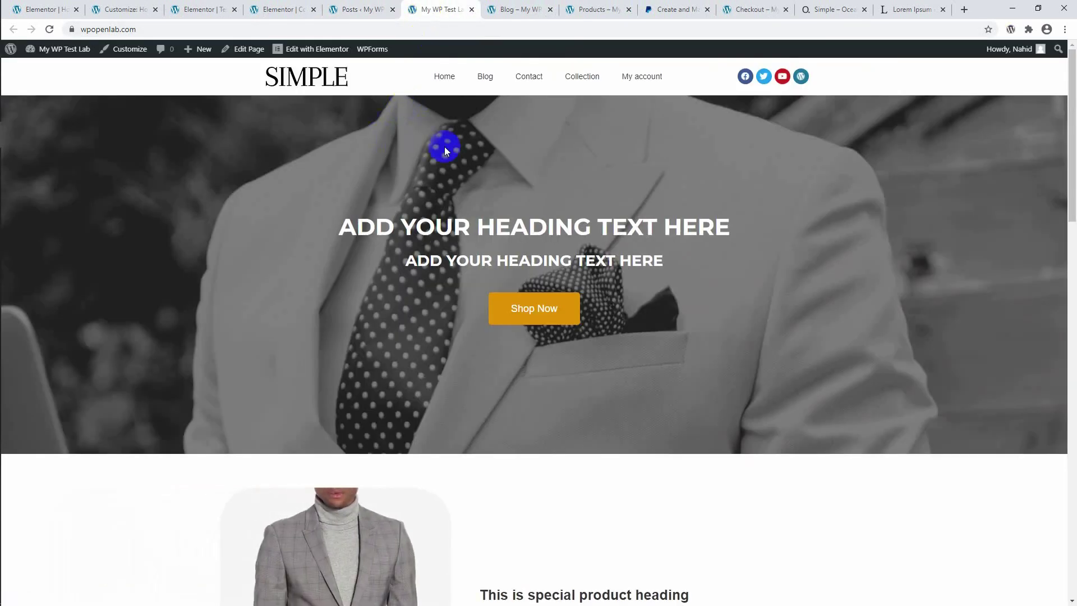
left_click(483, 79)
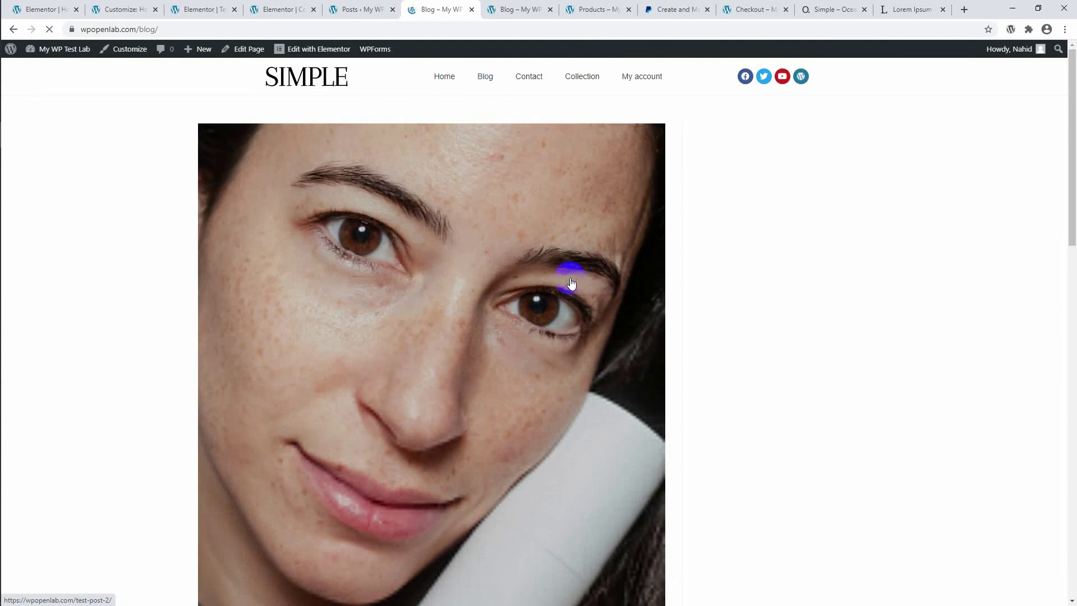
scroll(571, 284, "down", 10)
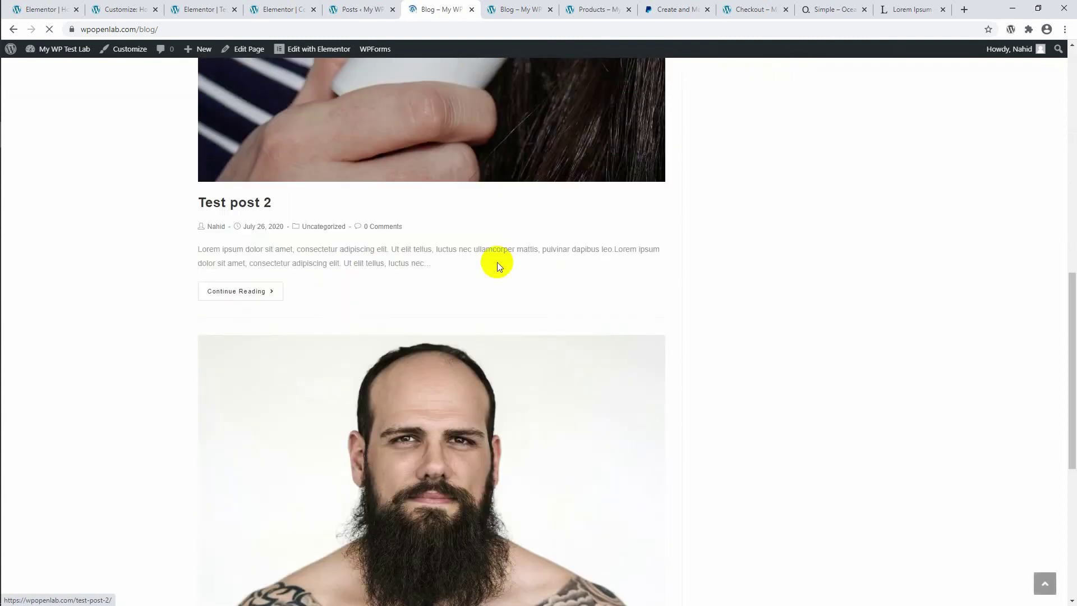
scroll(497, 264, "down", 6)
scroll(498, 265, "up", 4)
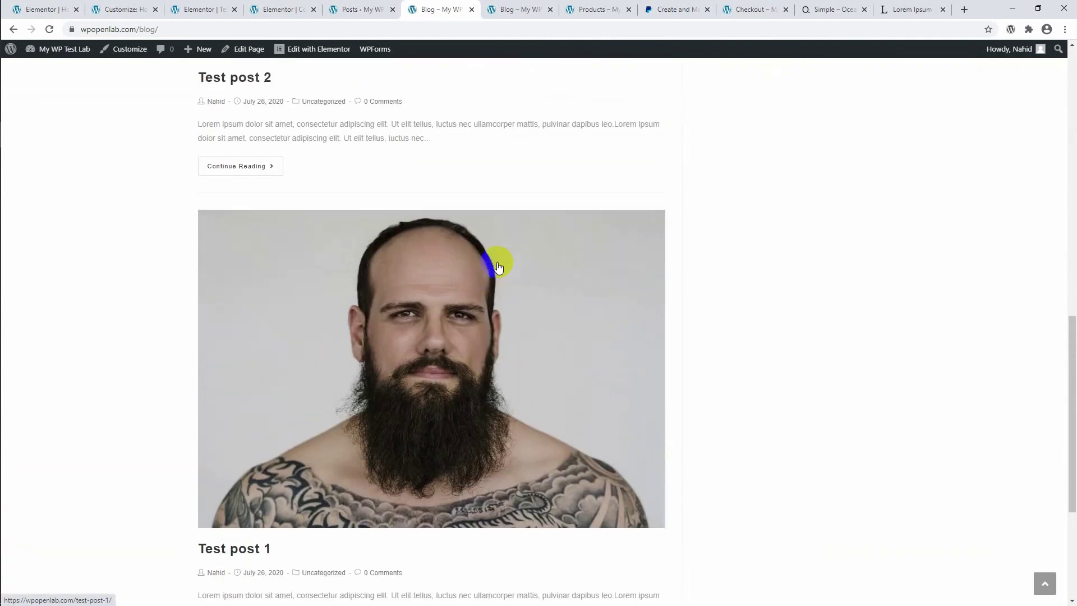
scroll(498, 266, "up", 10)
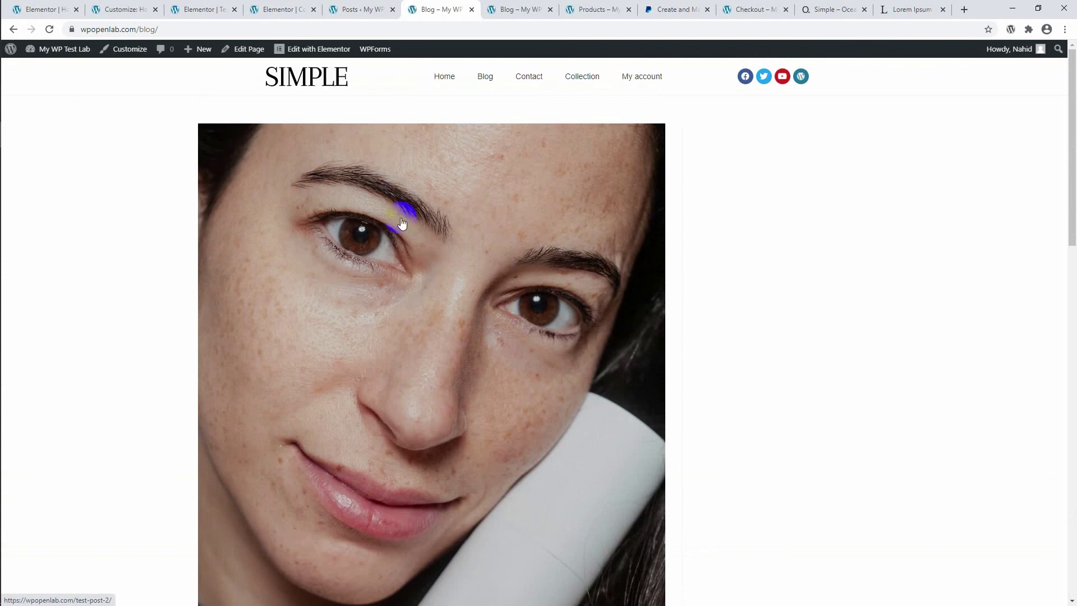
scroll(444, 278, "down", 12)
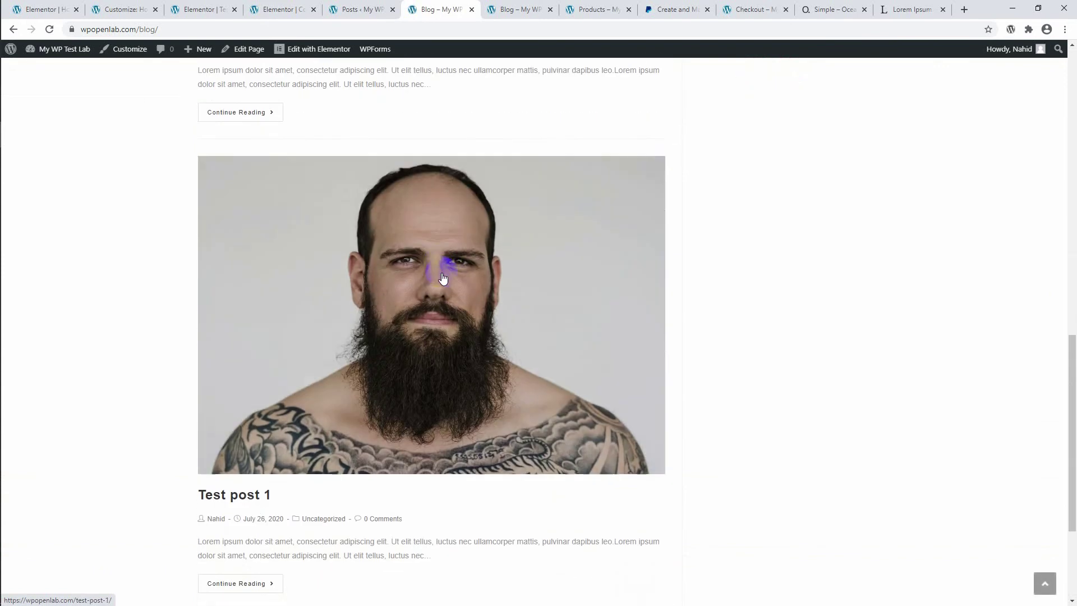
scroll(443, 278, "down", 3)
scroll(442, 264, "up", 8)
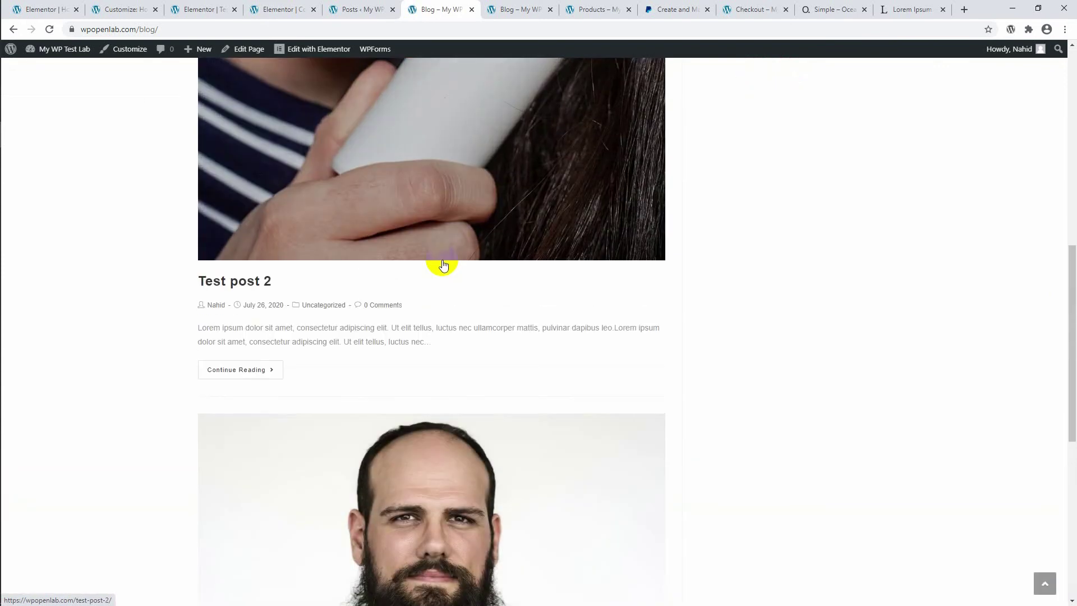
scroll(442, 263, "up", 10)
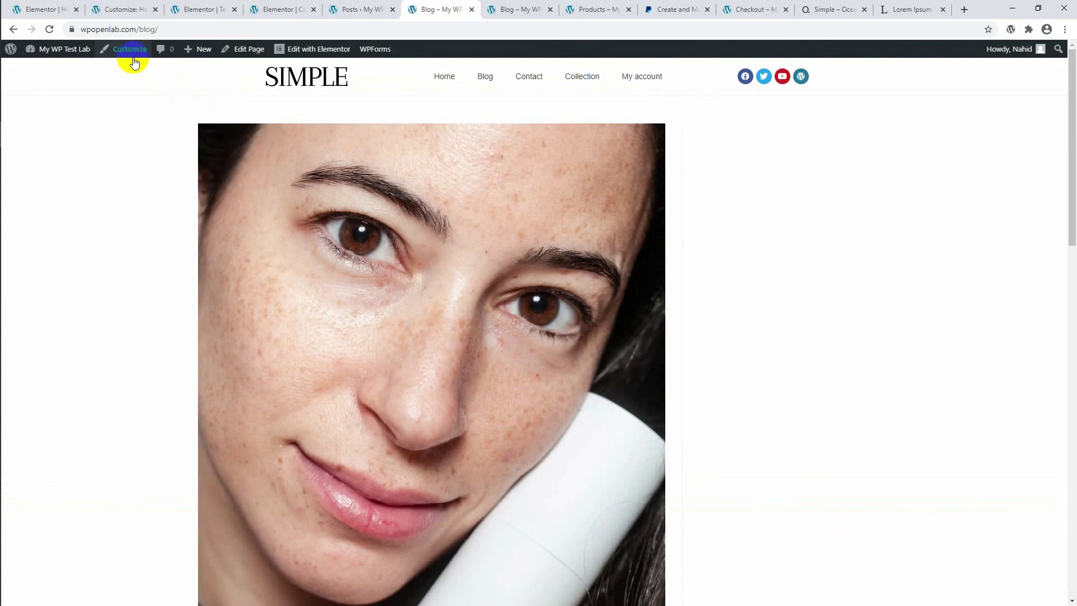
Open the site customizer's Blog Entries settings and set the archives and entries layout to Full Width.
left_click(128, 55)
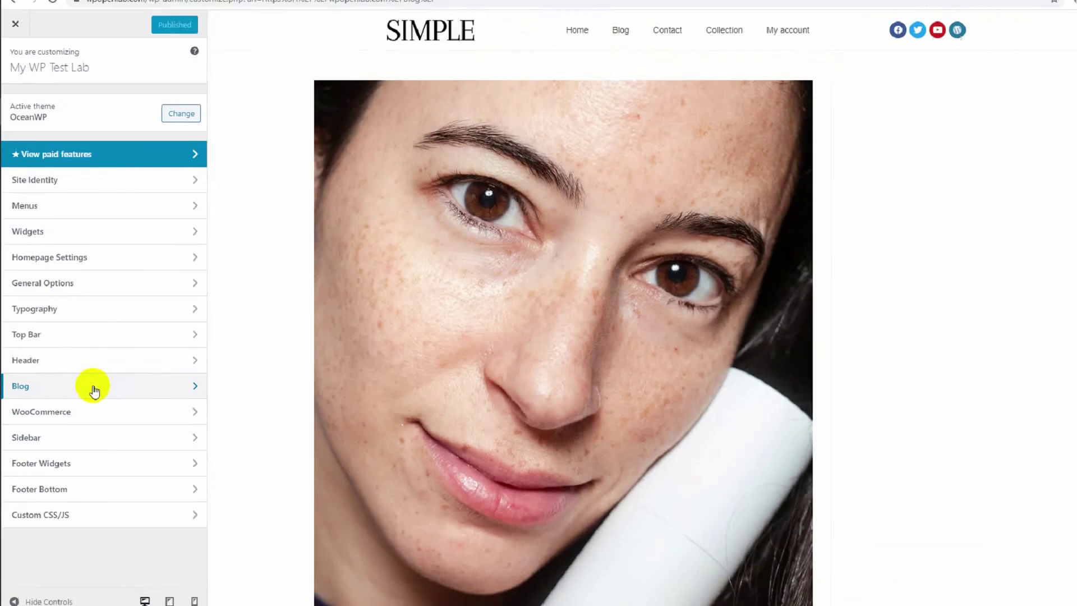
left_click(88, 394)
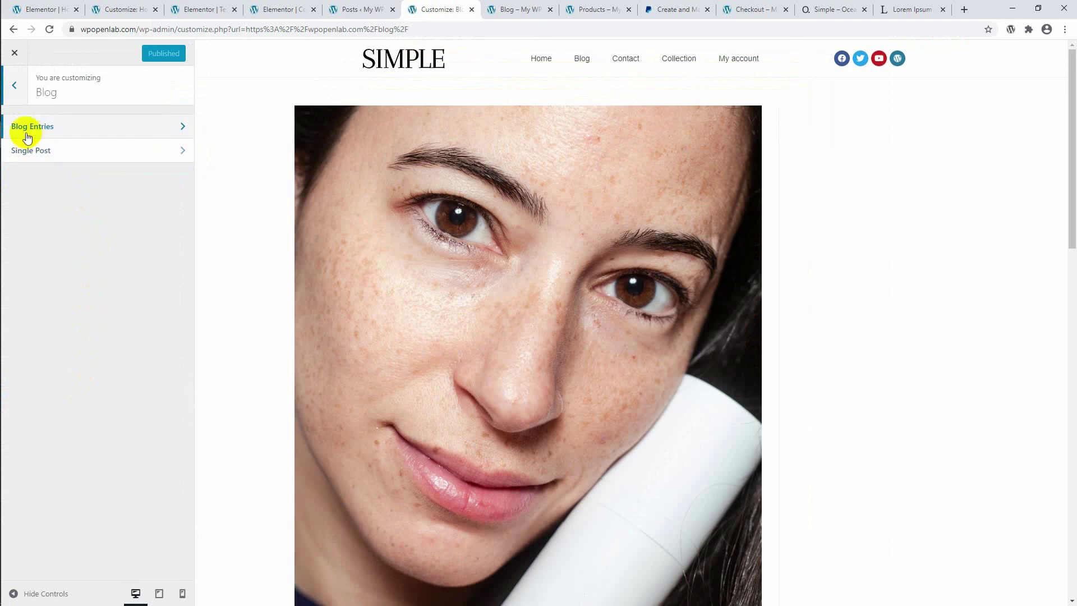
left_click(90, 130)
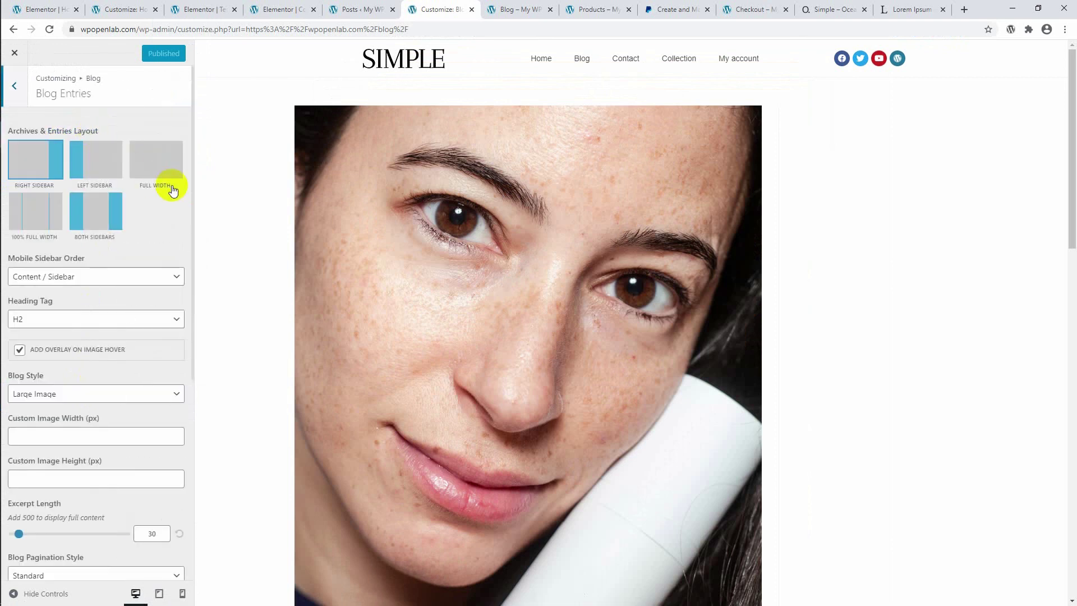
scroll(297, 194, "down", 5)
scroll(299, 194, "down", 10)
scroll(299, 195, "up", 15)
left_click(153, 165)
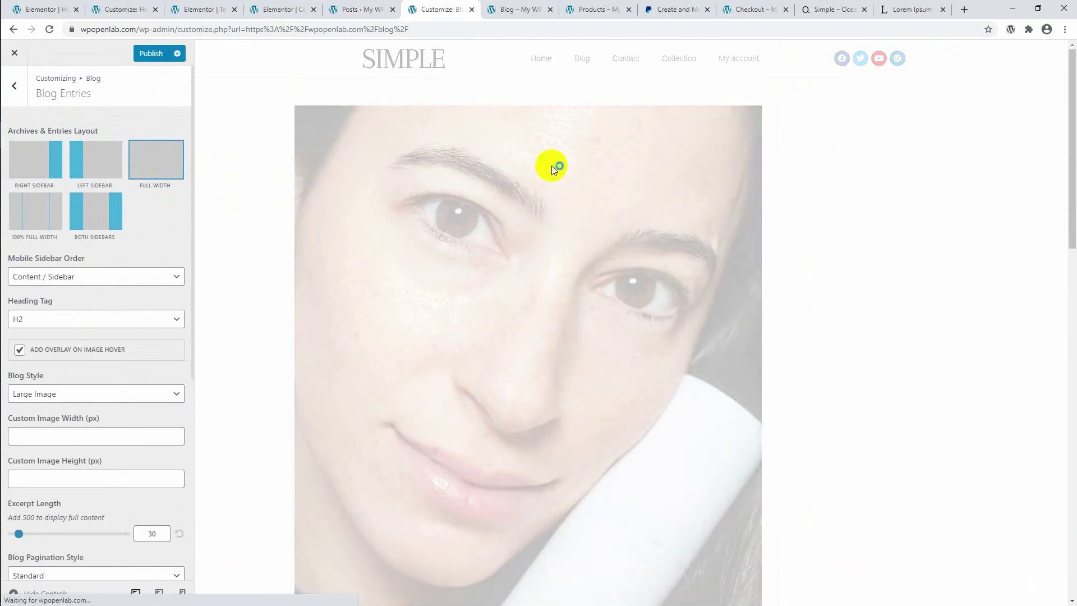
scroll(433, 240, "down", 5)
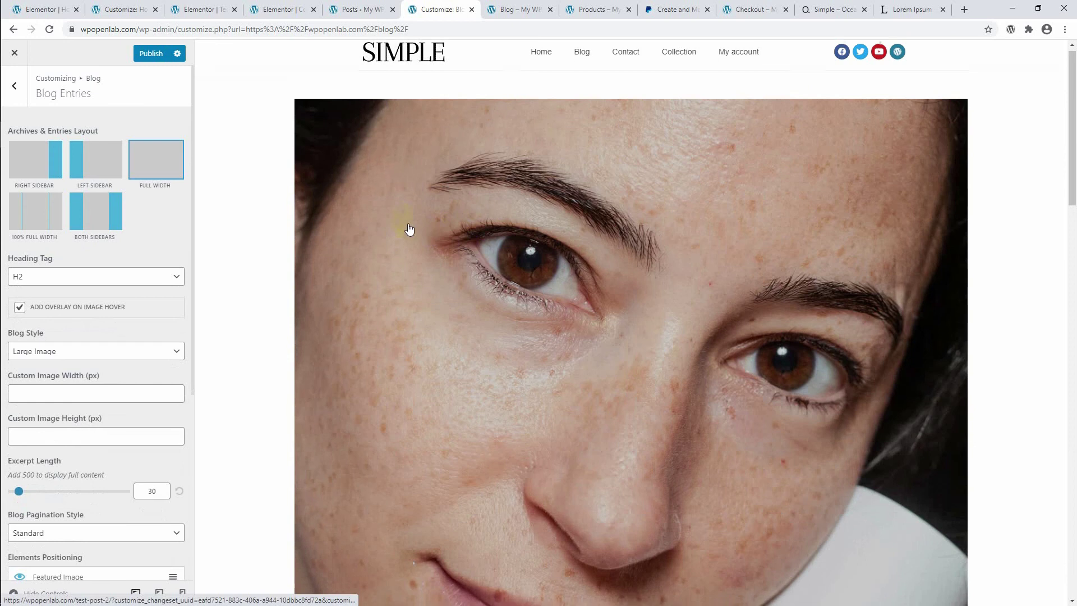
scroll(409, 229, "up", 3)
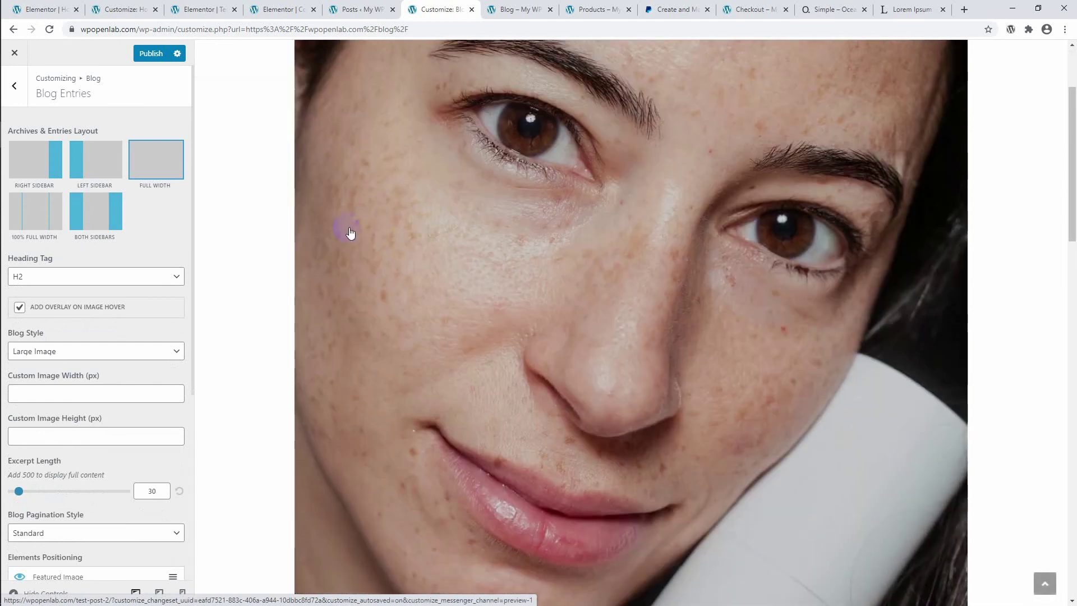
Review the Blog Entries options, including elements positioning and meta, against the posts in the blog preview.
scroll(126, 231, "down", 5)
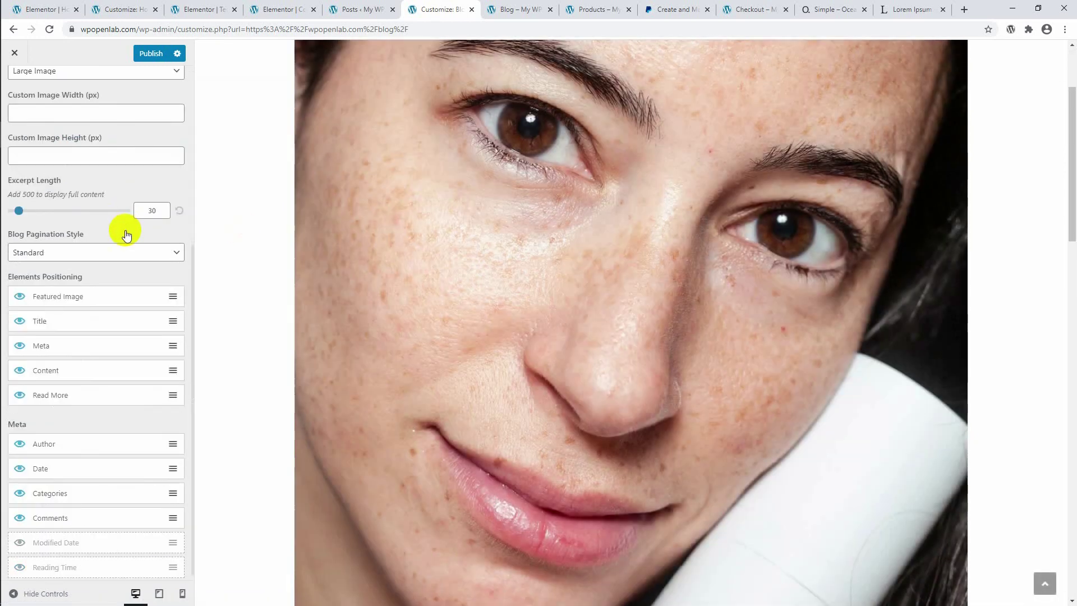
scroll(126, 235, "down", 1)
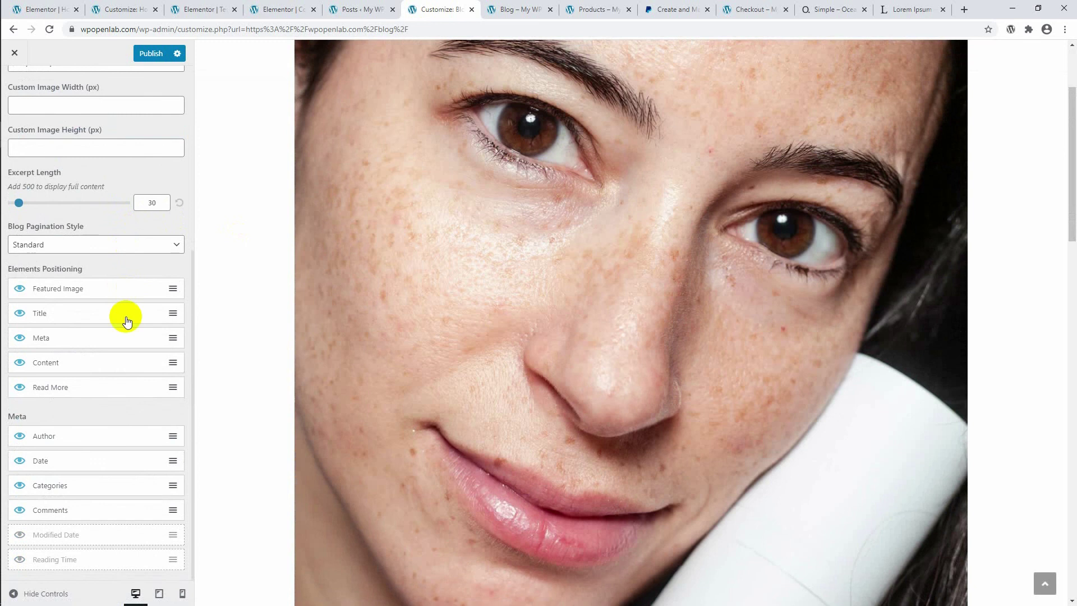
scroll(287, 295, "down", 10)
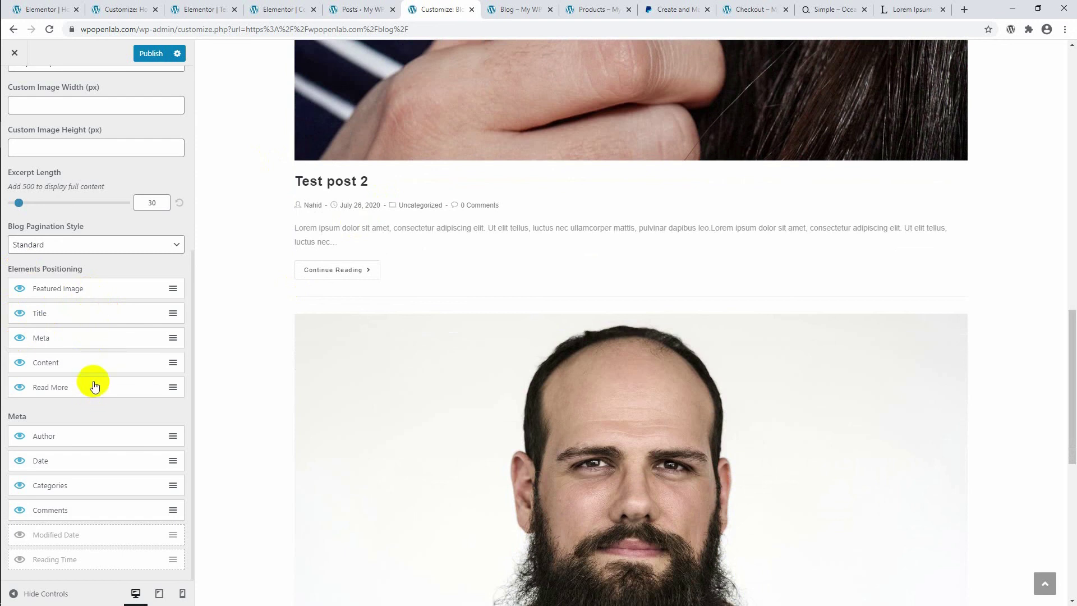
scroll(94, 384, "up", 5)
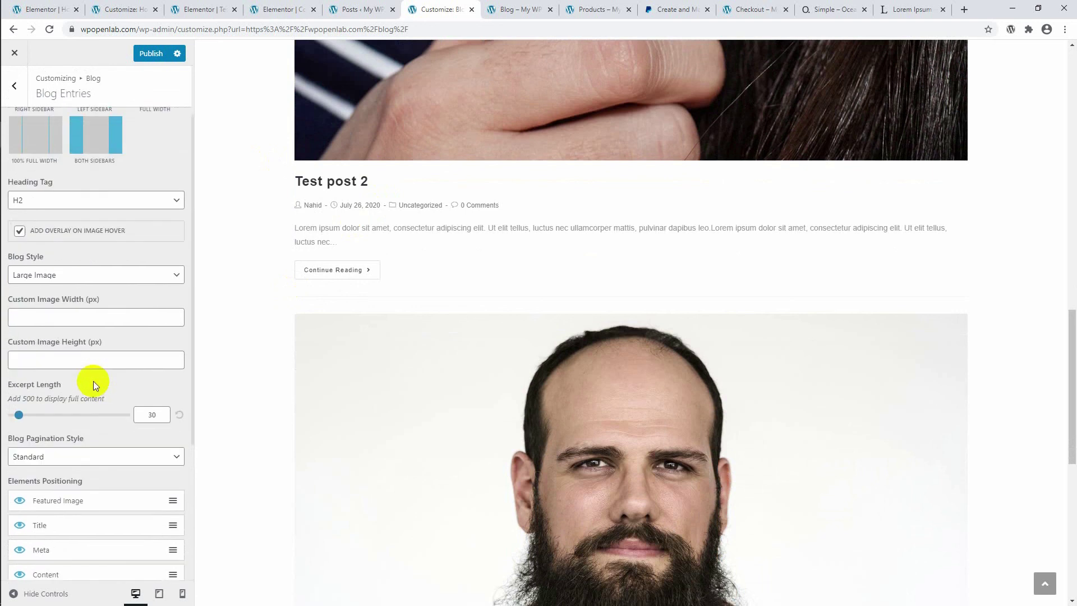
scroll(93, 381, "down", 4)
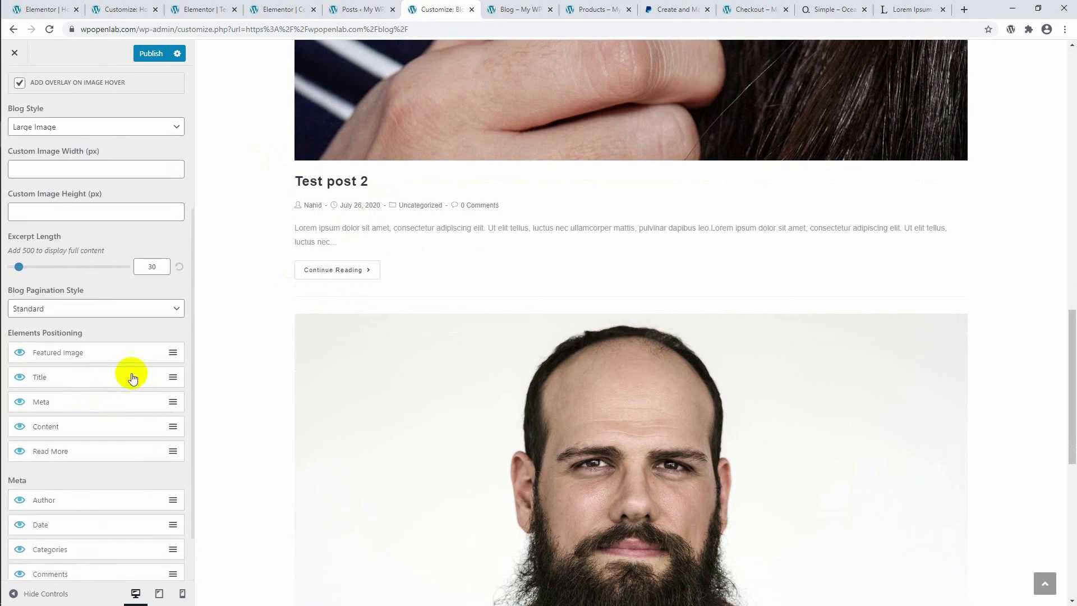
scroll(113, 414, "up", 3)
scroll(164, 349, "down", 3)
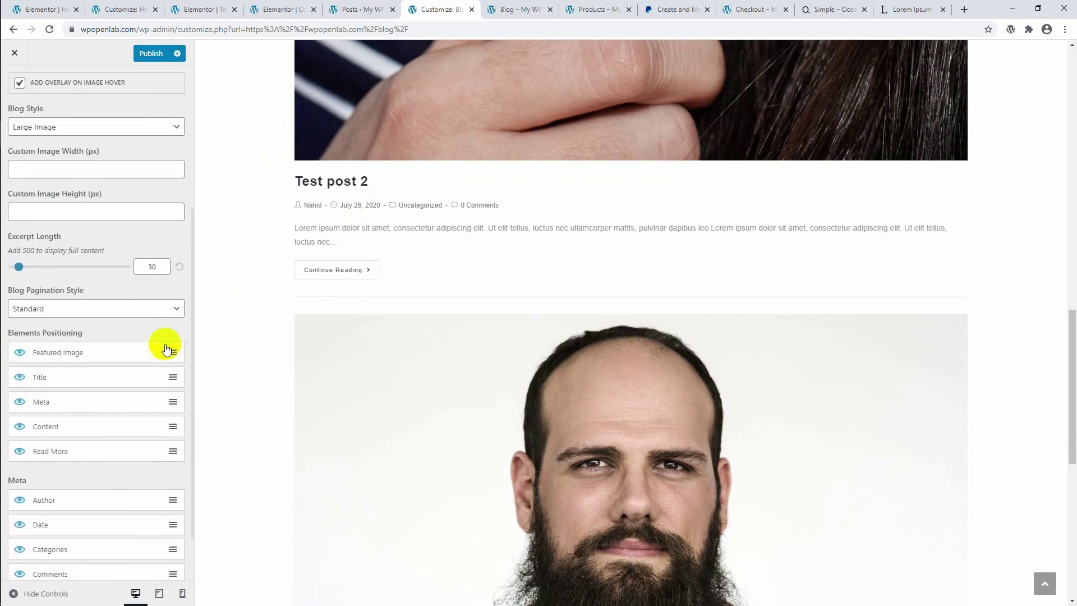
scroll(167, 349, "up", 2)
scroll(166, 349, "up", 3)
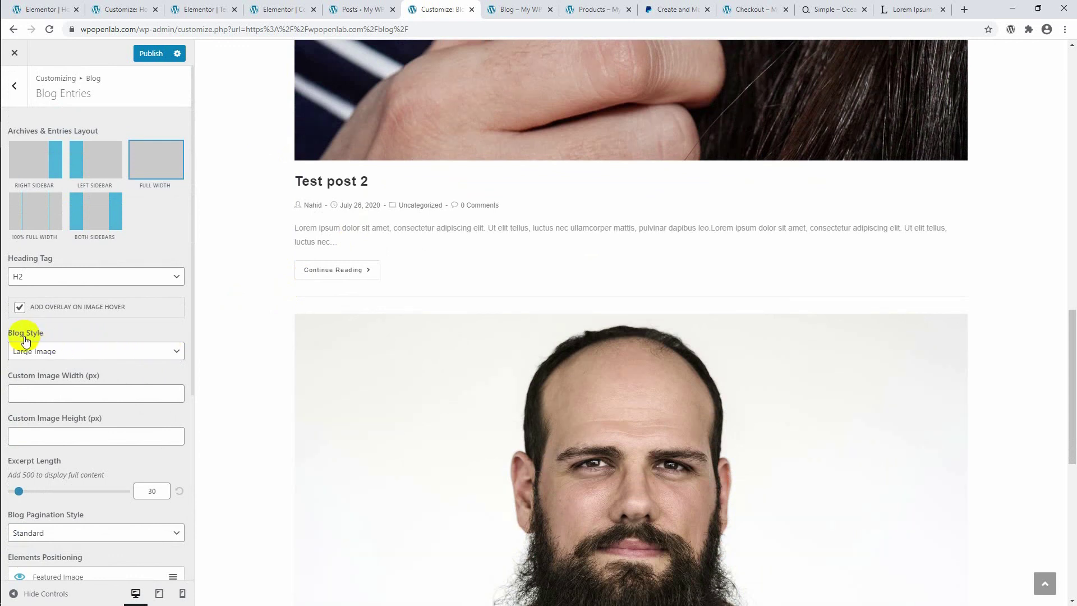
Try the Thumbnail blog style and inspect both posts in the preview.
left_click(67, 352)
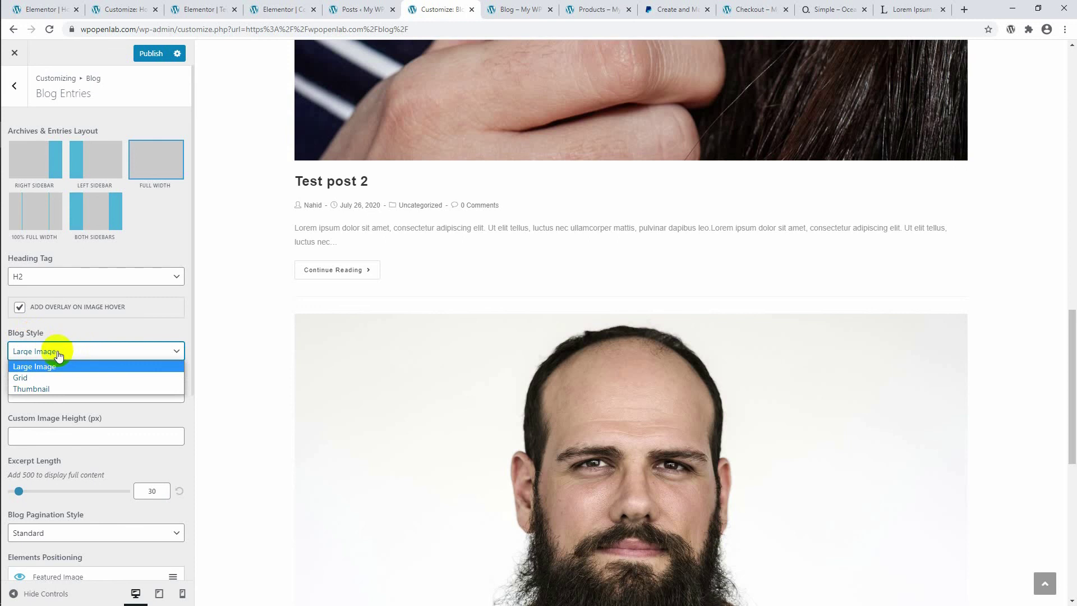
left_click(50, 389)
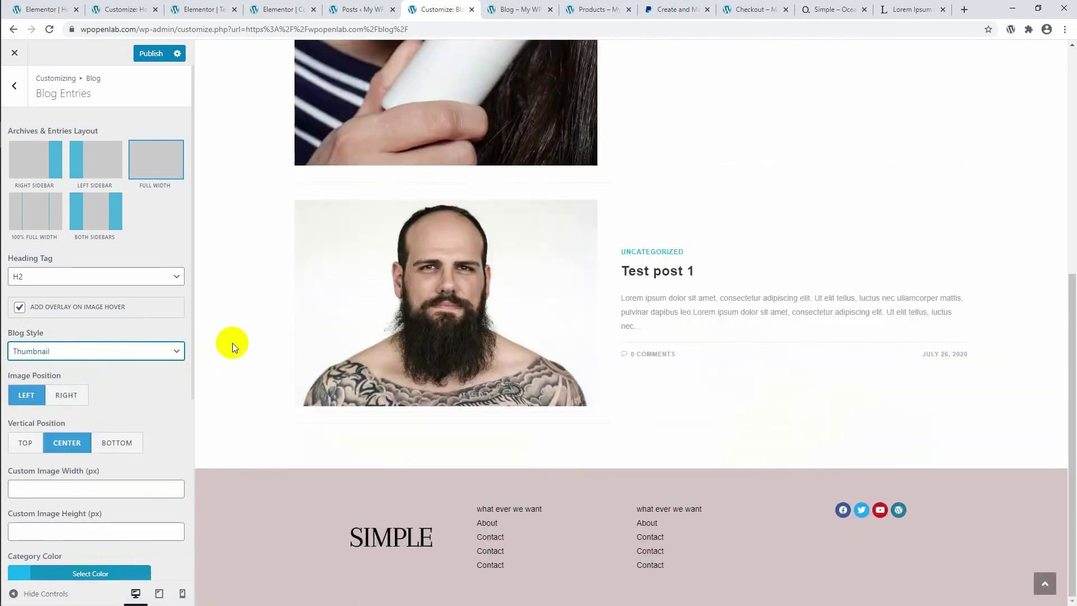
scroll(247, 336, "up", 6)
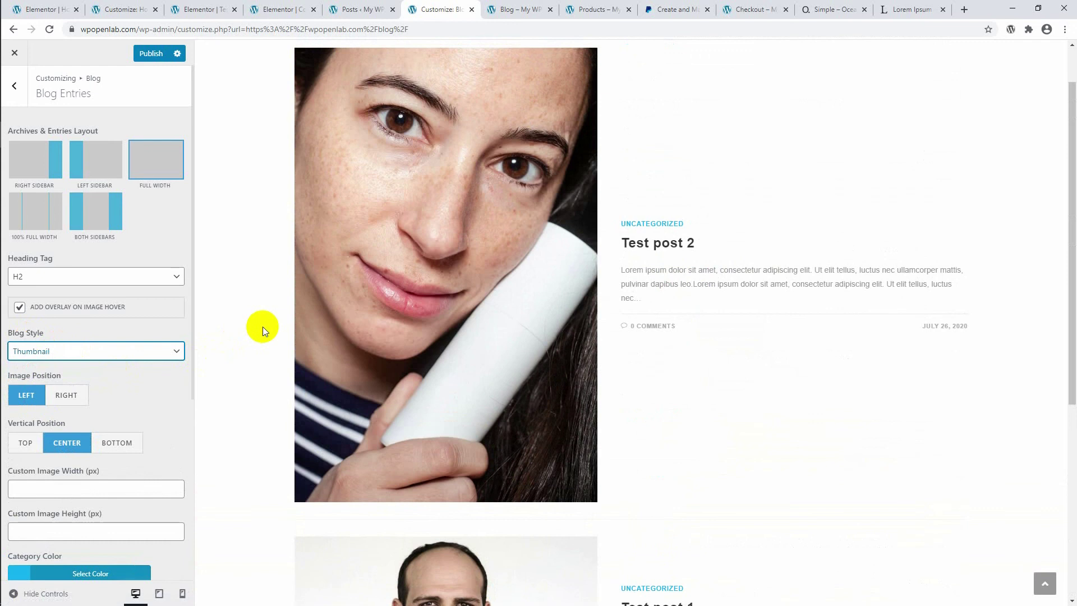
scroll(262, 327, "down", 2)
scroll(262, 327, "up", 2)
scroll(262, 327, "up", 1)
scroll(262, 327, "down", 5)
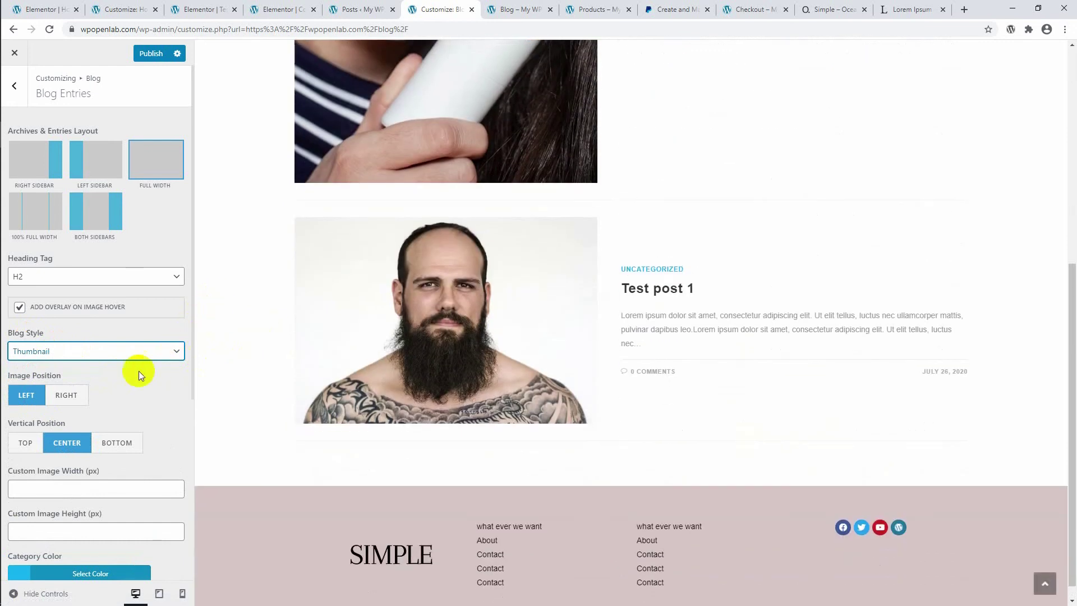
scroll(354, 383, "up", 1)
scroll(354, 382, "up", 3)
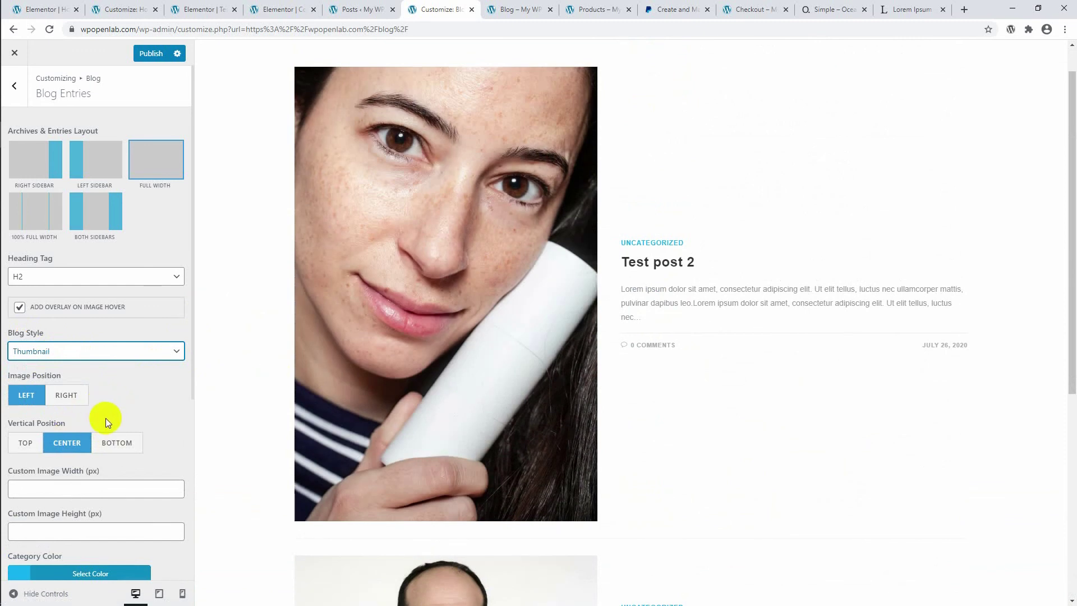
Try the Right image position and Top vertical position for the thumbnails, then restore Center and Left.
left_click(78, 396)
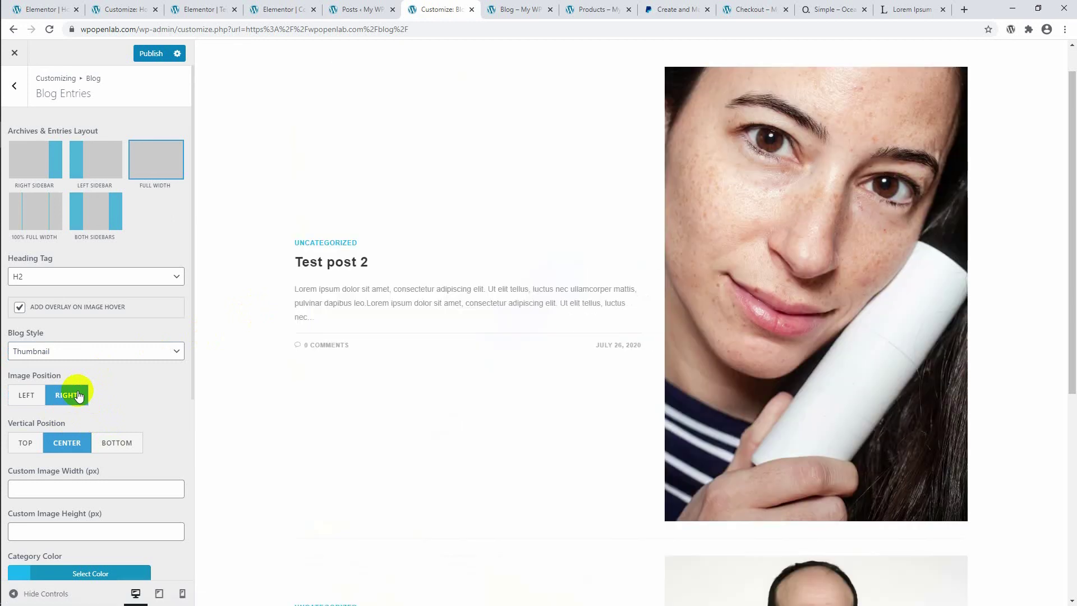
left_click(29, 441)
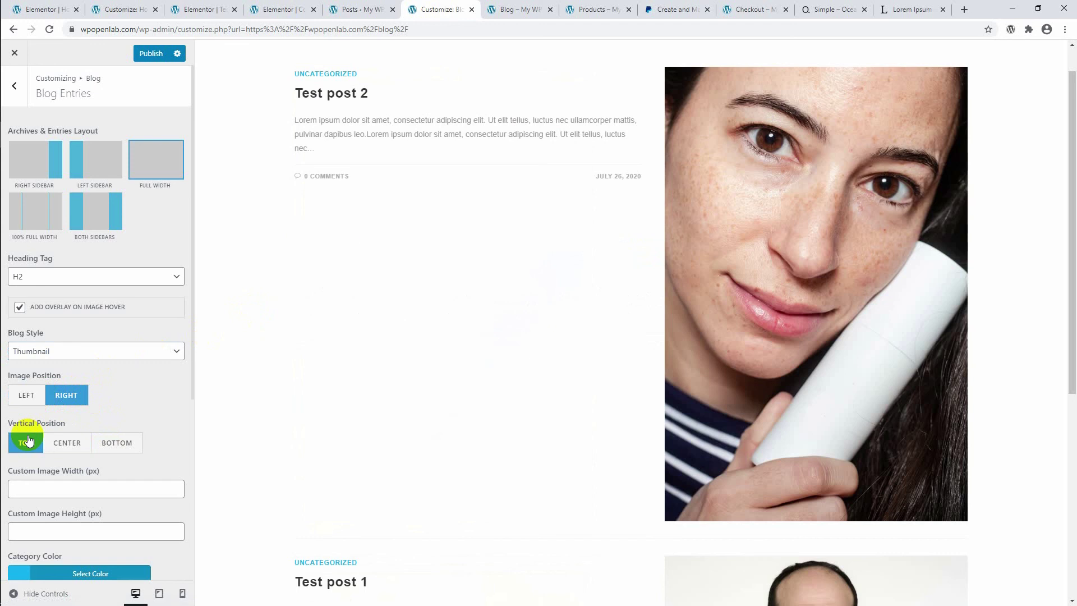
left_click(60, 441)
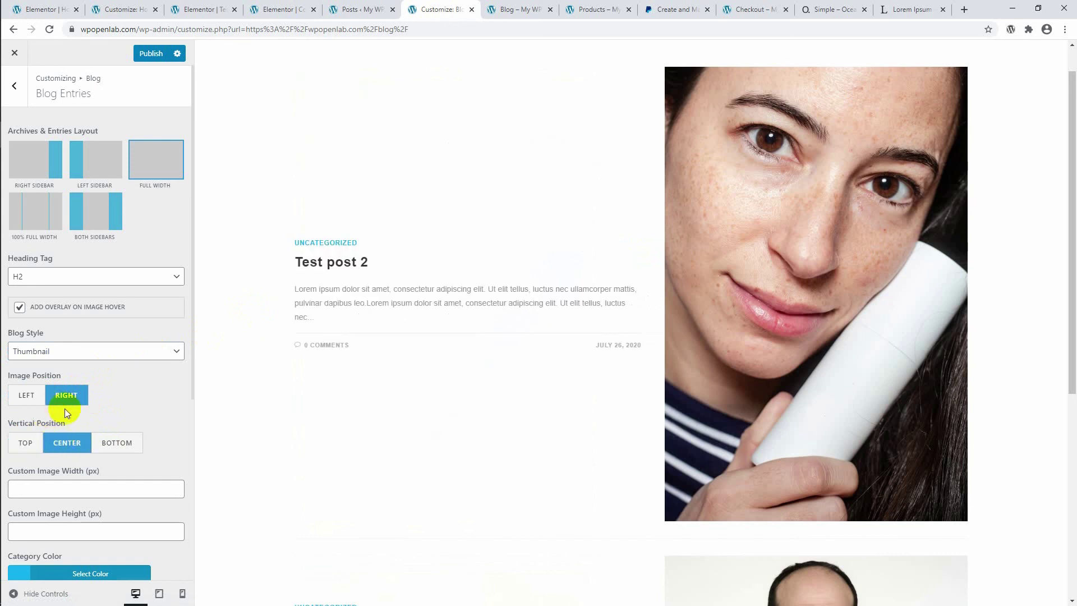
left_click(28, 398)
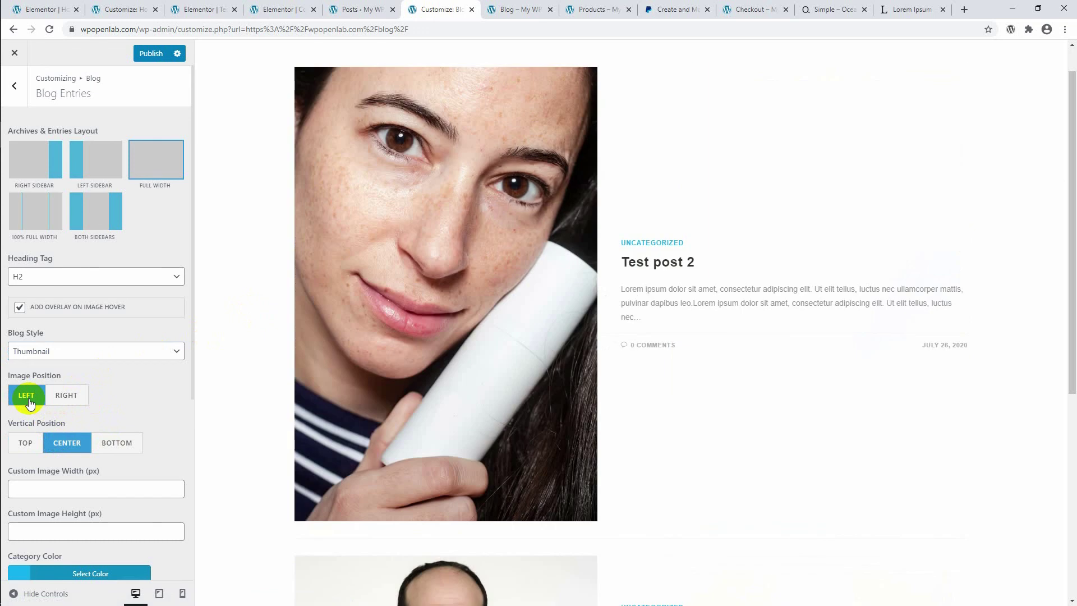
Set the blog style to Grid and check the post layout in the preview.
left_click(50, 352)
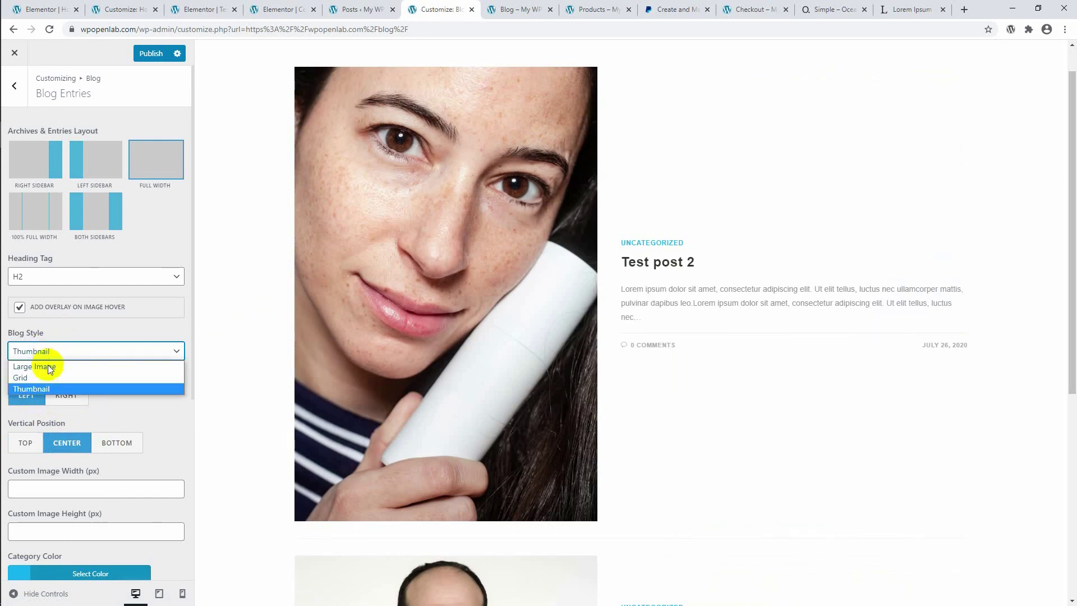
left_click(46, 376)
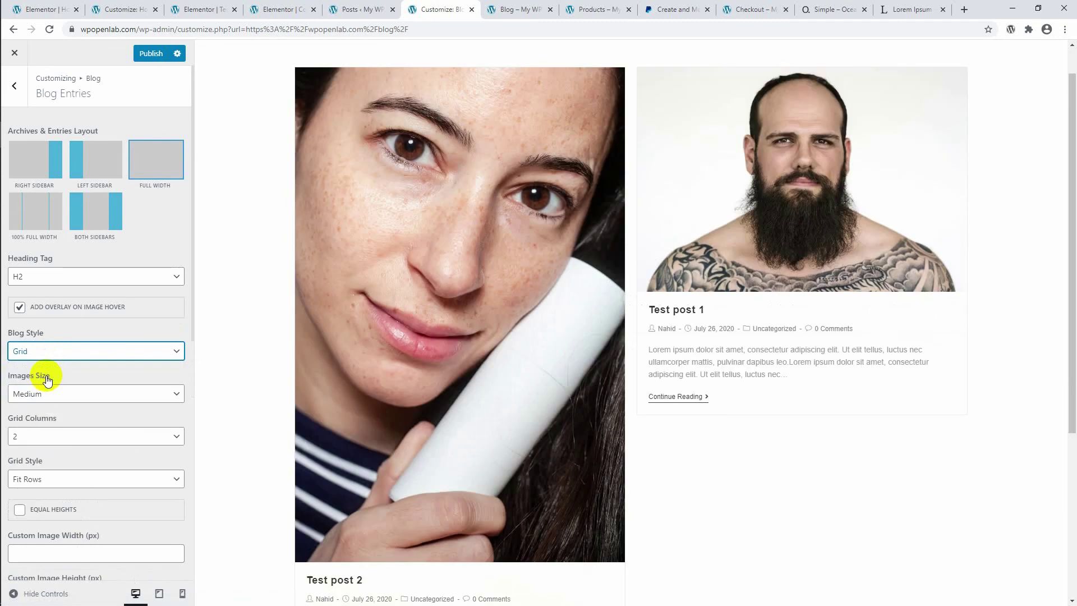
scroll(584, 283, "down", 5)
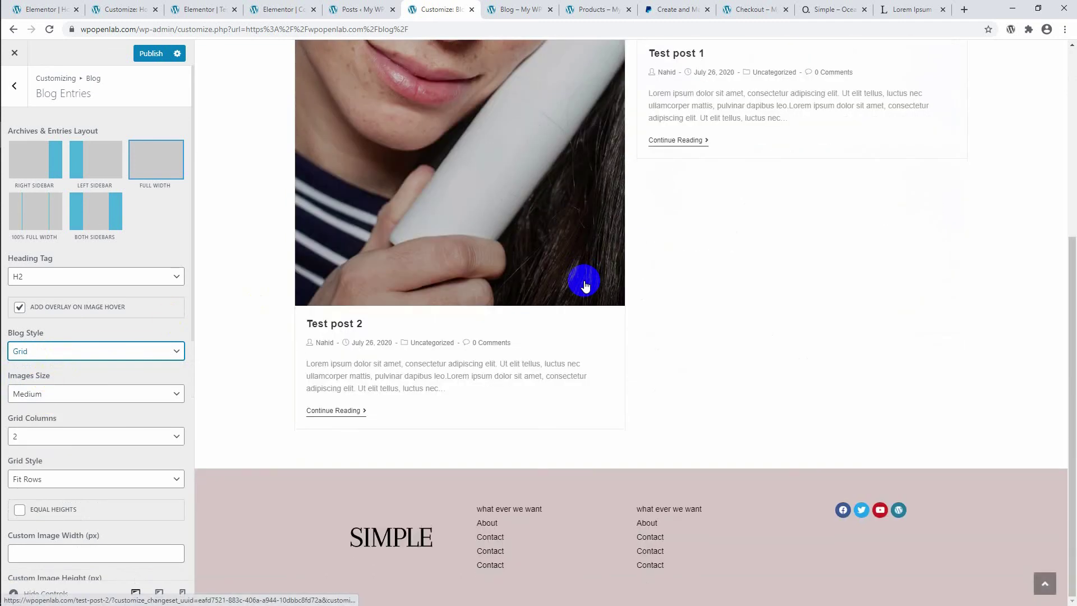
scroll(585, 286, "up", 2)
scroll(618, 275, "up", 4)
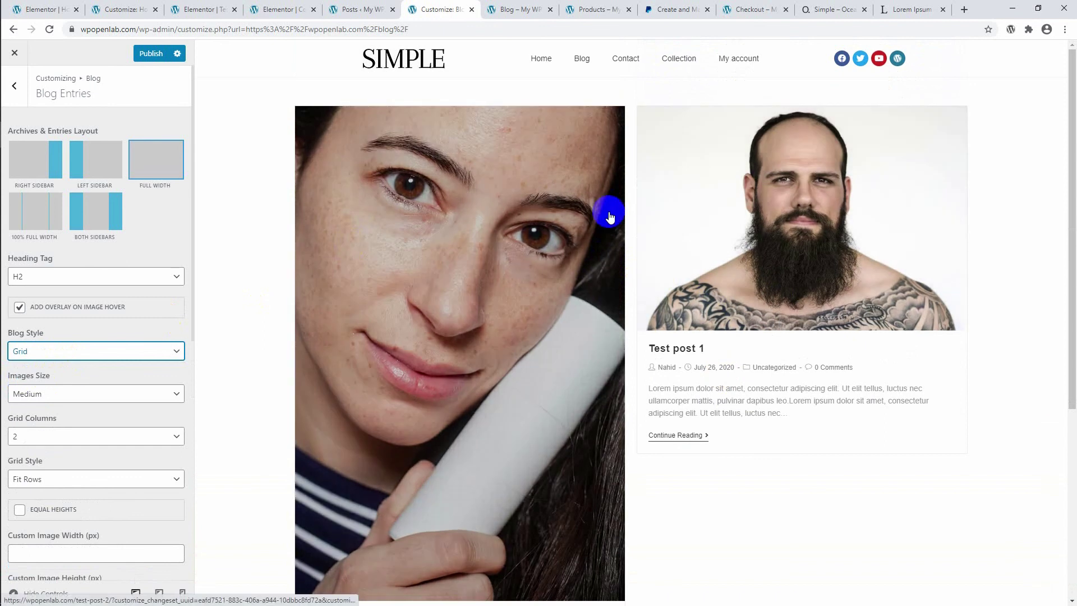
scroll(615, 214, "down", 2)
scroll(615, 213, "up", 2)
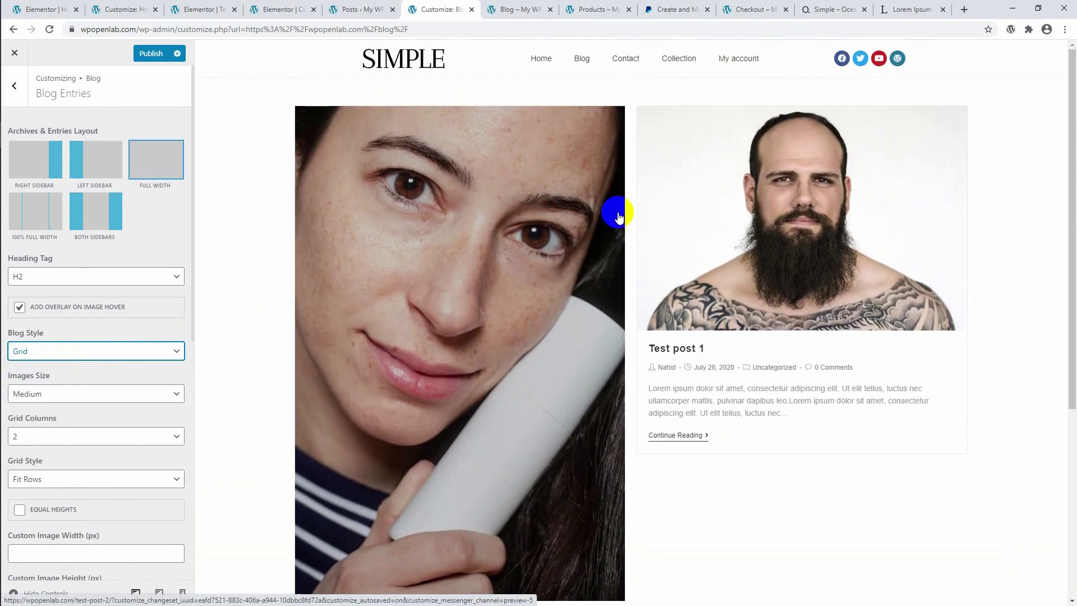
Compare the image sizes and text of Test post 2 and Test post 1 in the grid preview.
scroll(547, 227, "down", 1)
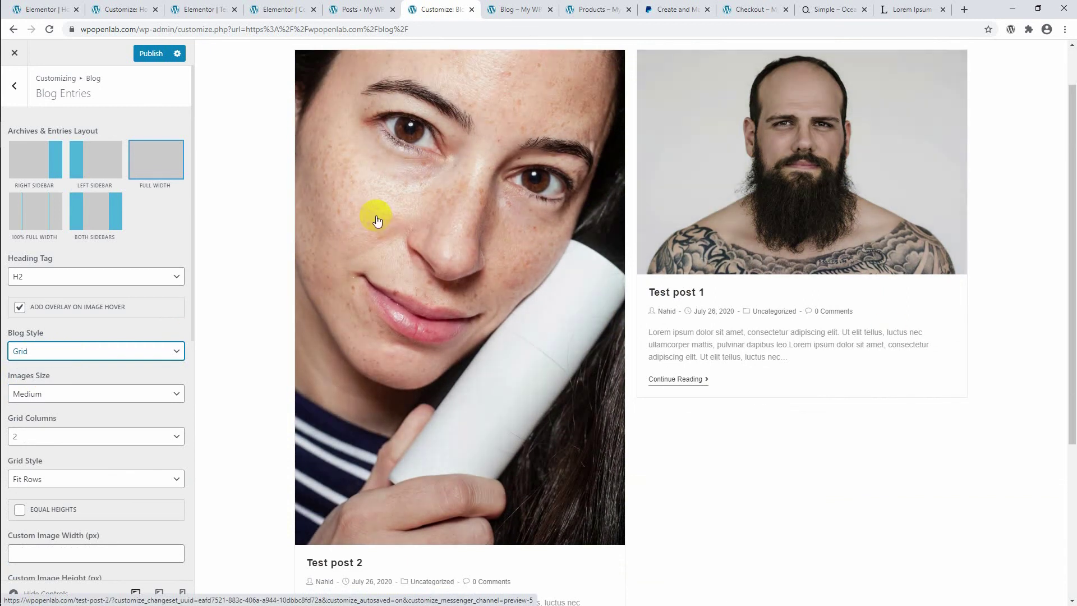
scroll(440, 258, "down", 4)
scroll(440, 259, "up", 5)
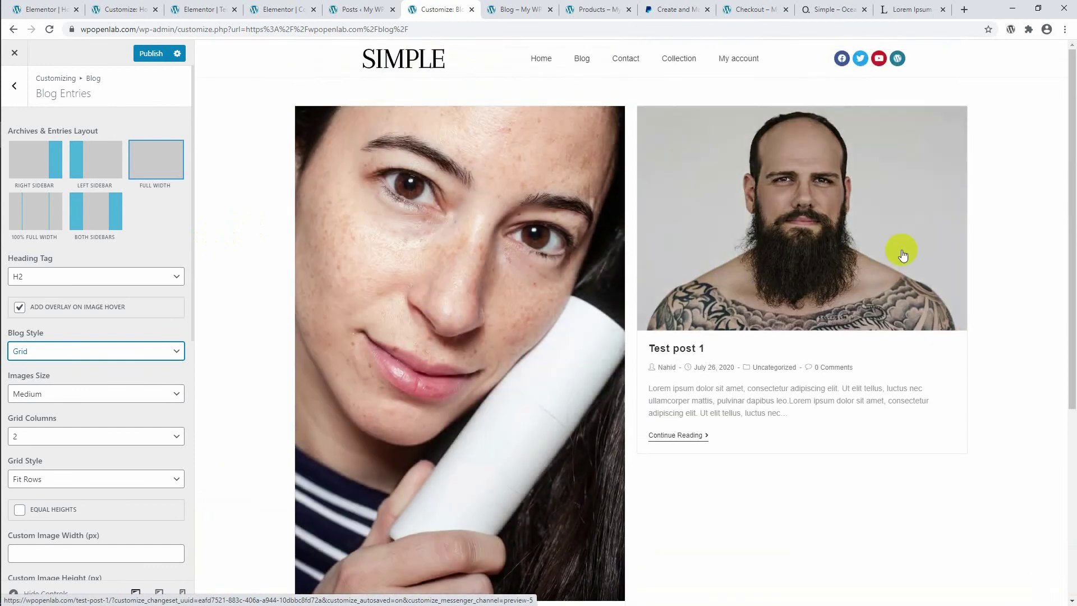
left_click(405, 184)
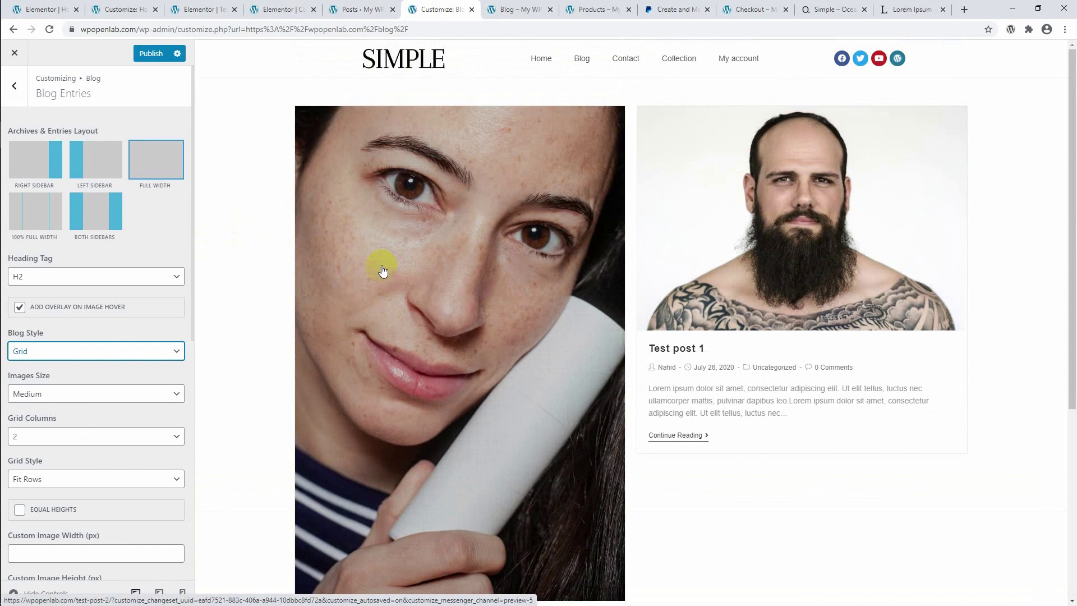
scroll(383, 271, "down", 1)
left_click(561, 188)
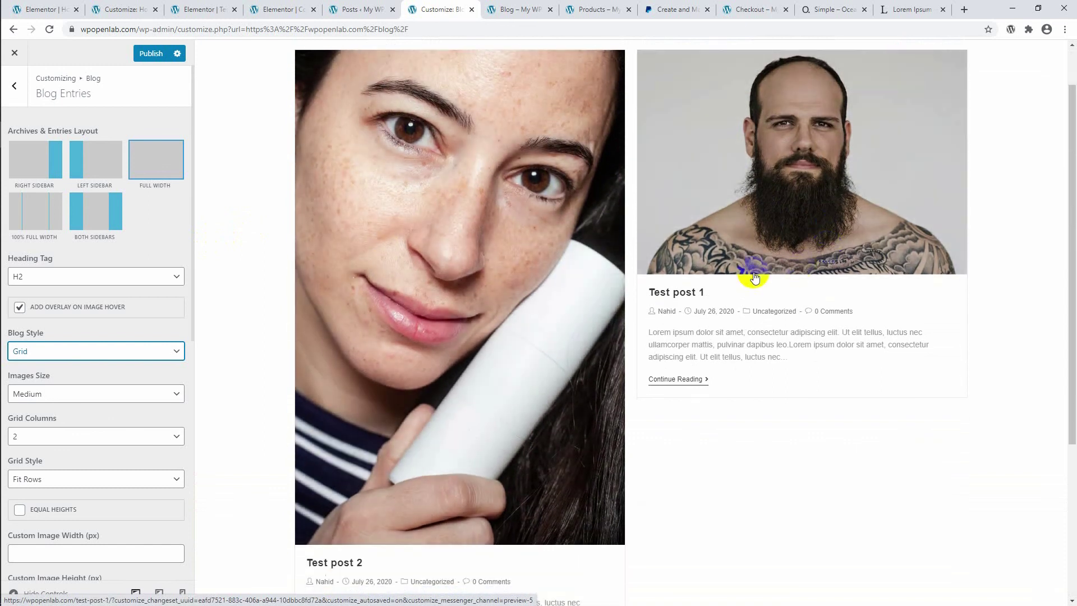
left_click(468, 280)
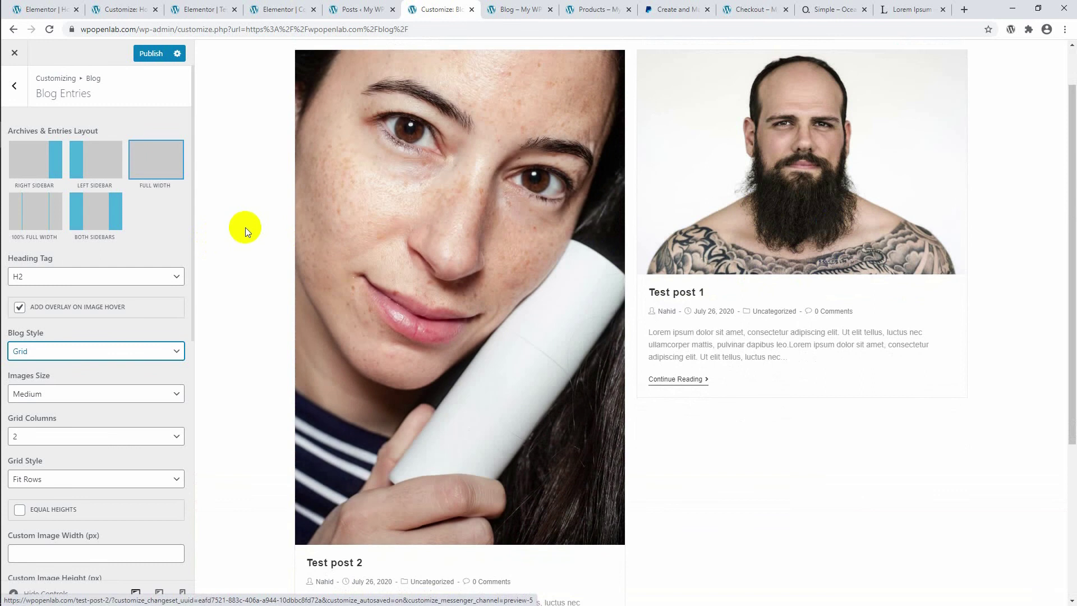
Keep two grid columns and try the Masonry grid style, checking both posts in the preview.
scroll(133, 247, "down", 2)
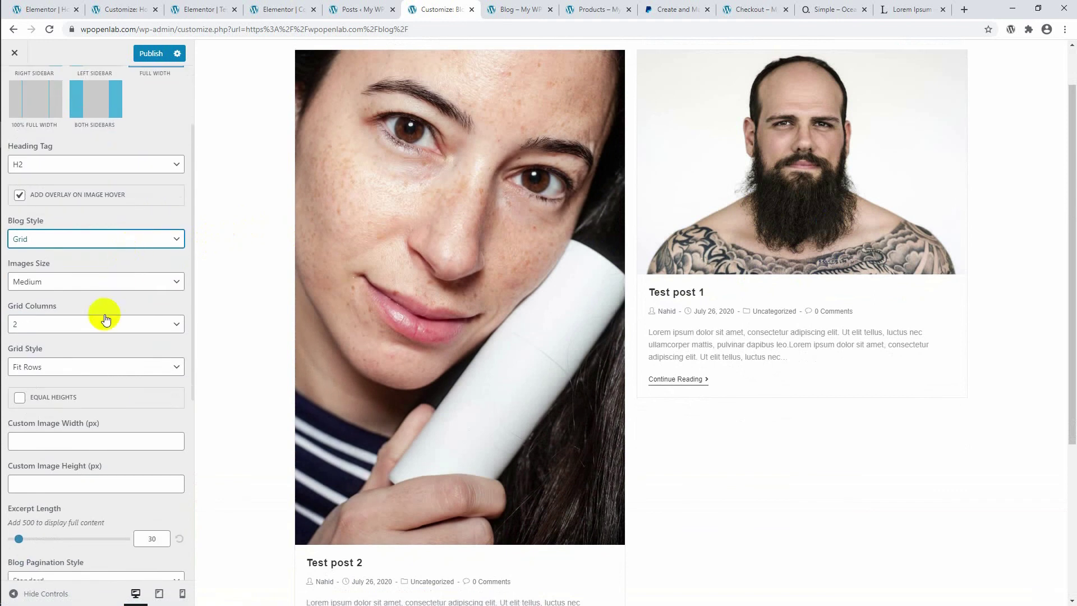
left_click(104, 324)
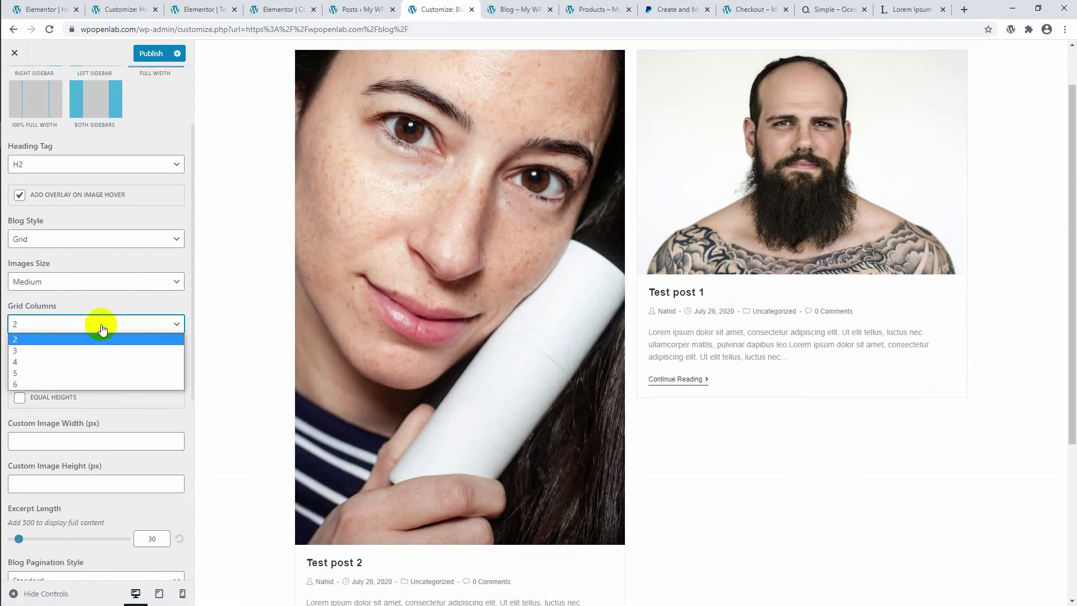
left_click(102, 328)
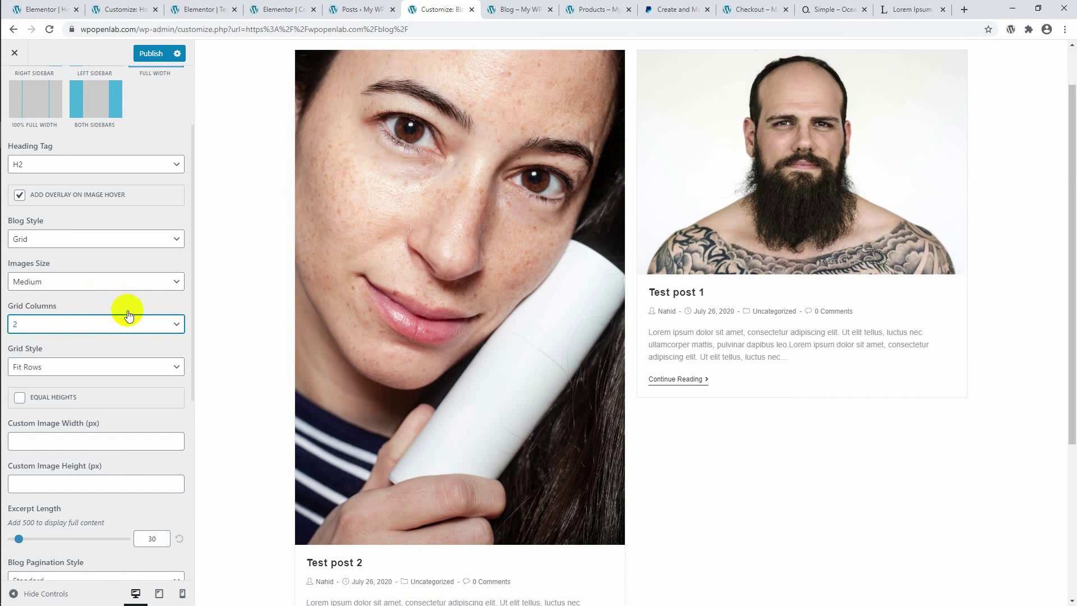
left_click(93, 371)
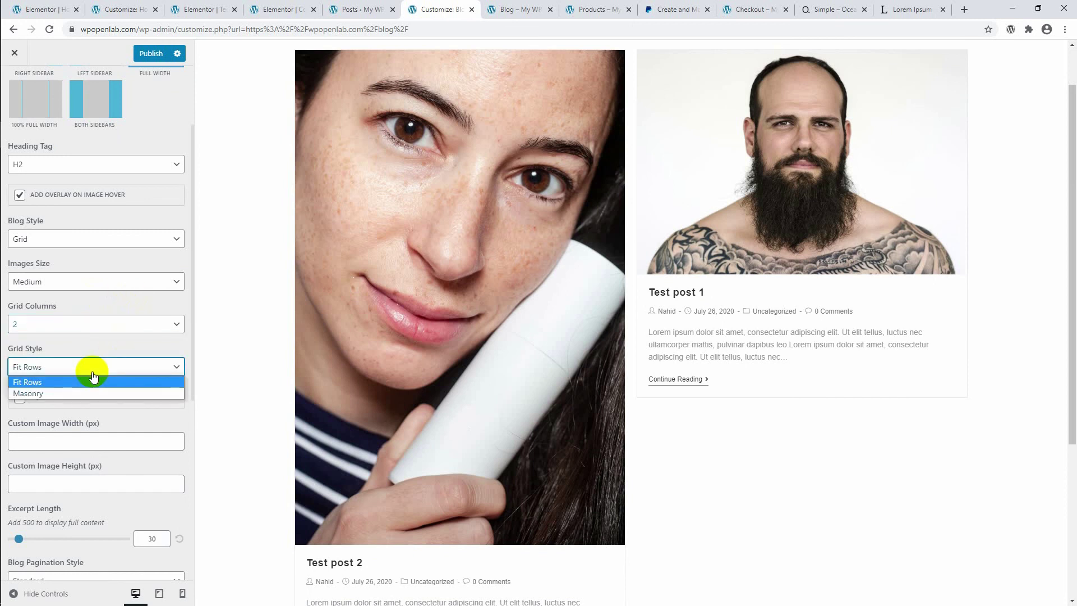
left_click(90, 393)
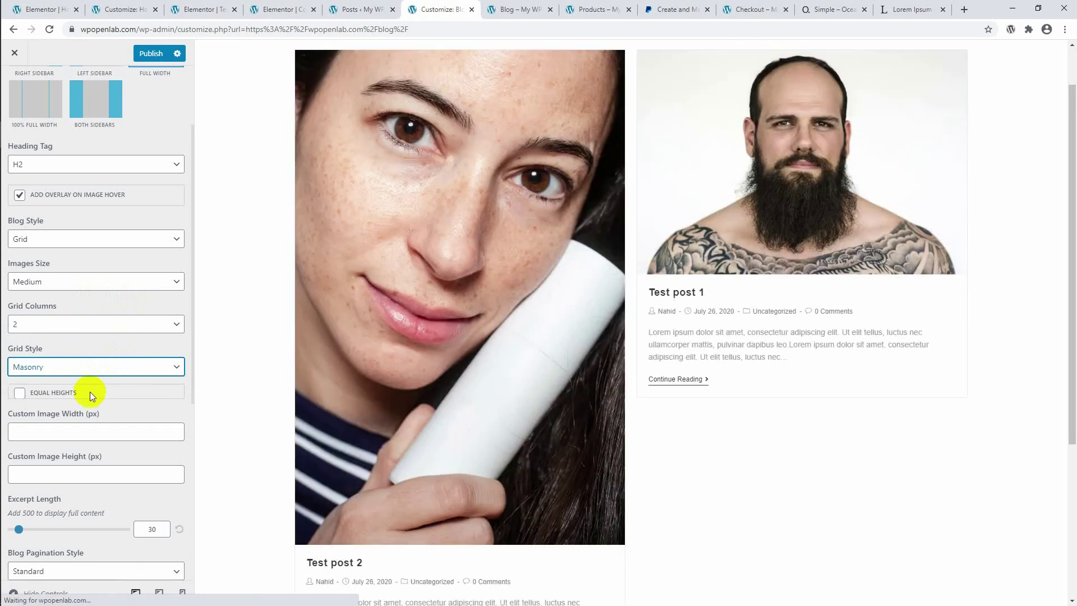
scroll(305, 306, "down", 4)
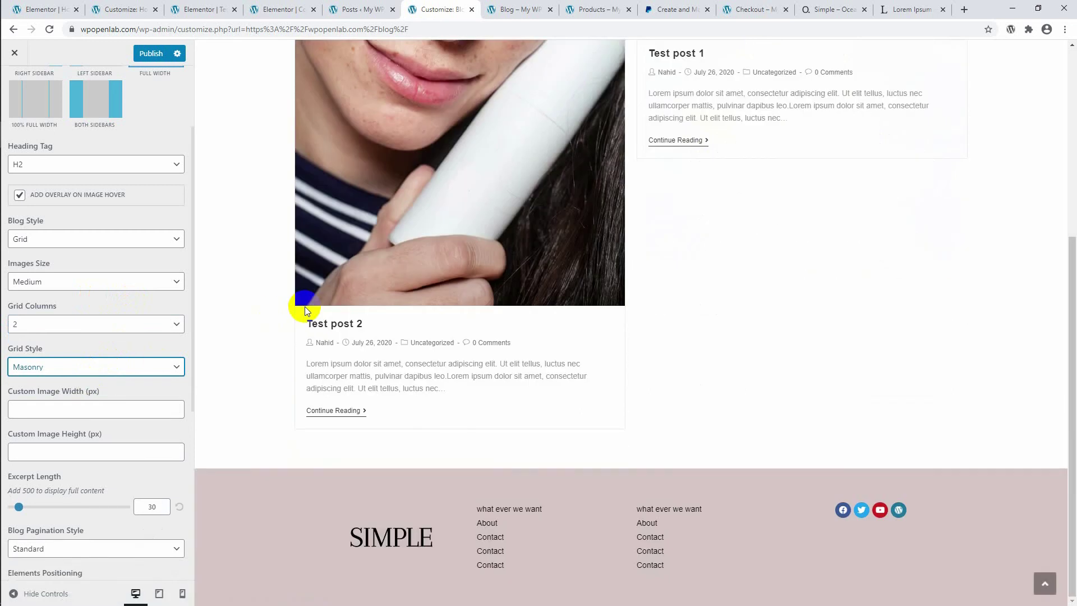
Set the custom image width and height to 500 px each and check the post images in the preview.
left_click(132, 408)
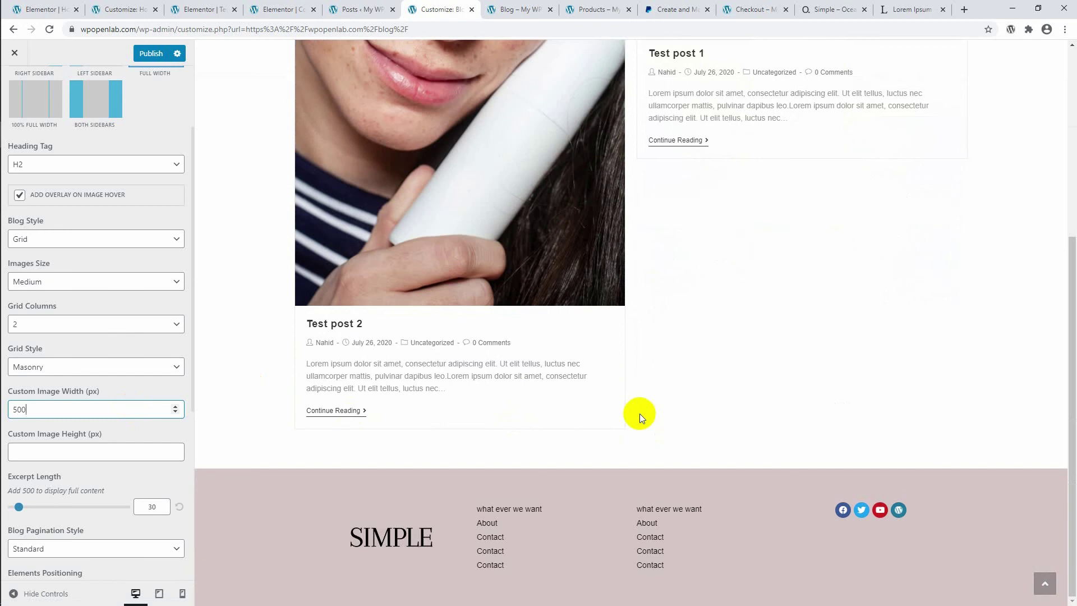
left_click(80, 451)
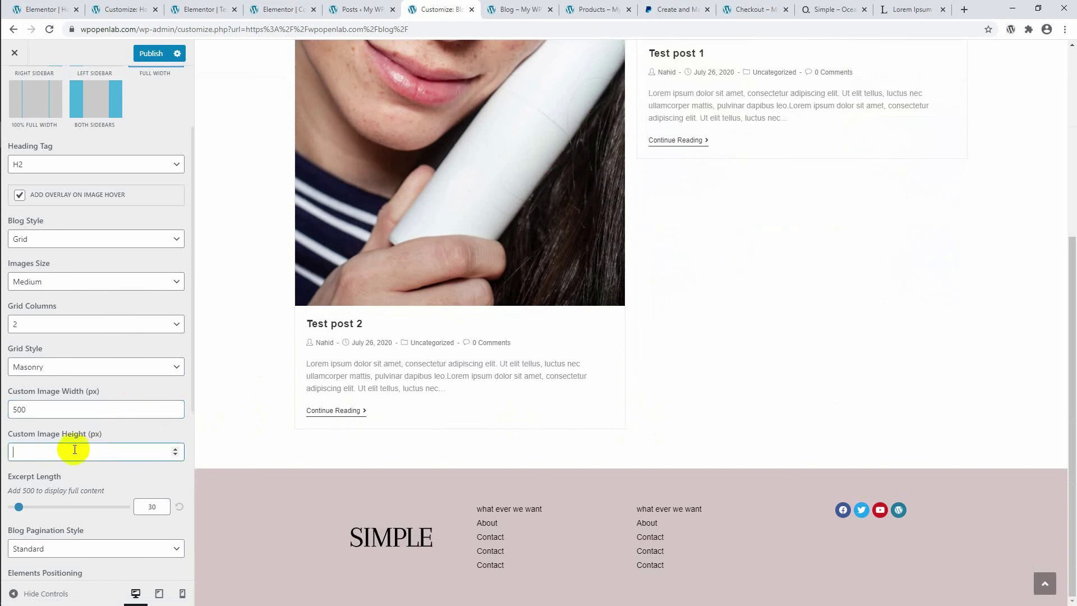
type("500")
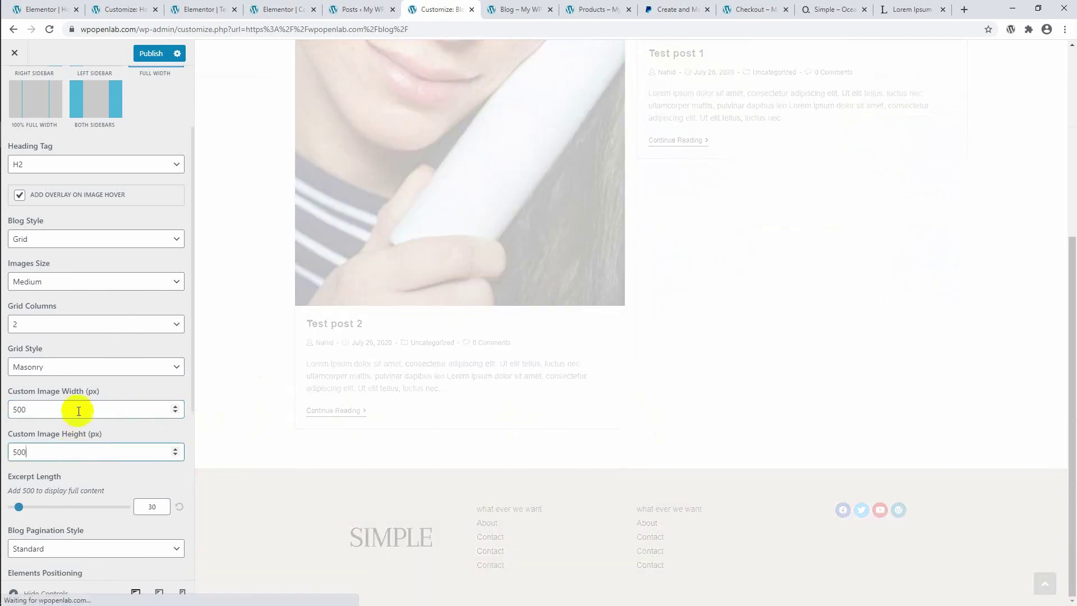
left_click(72, 408)
double_click(72, 408)
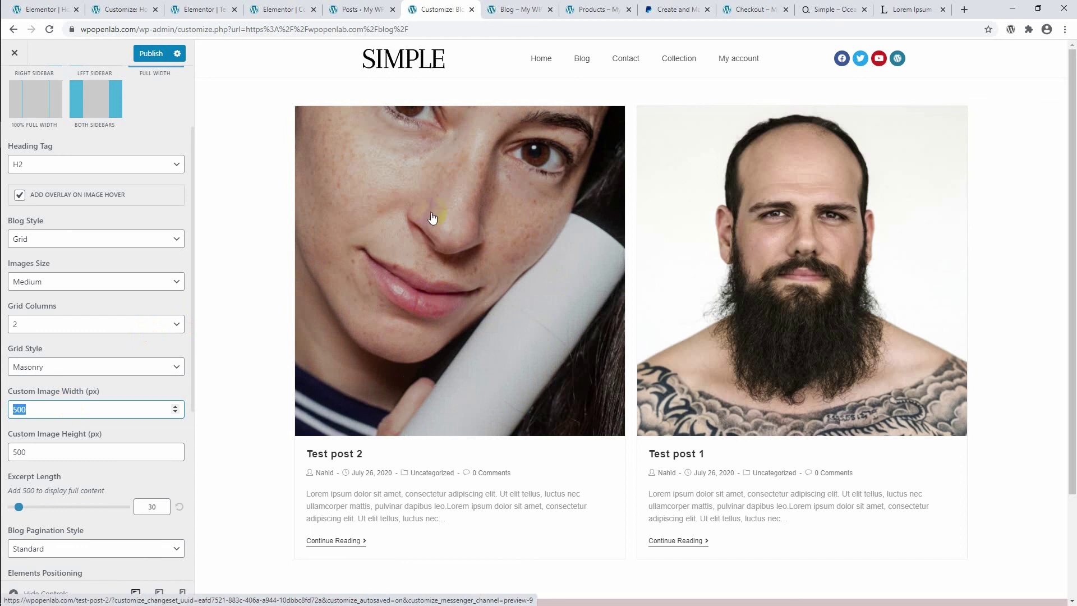
scroll(443, 277, "down", 3)
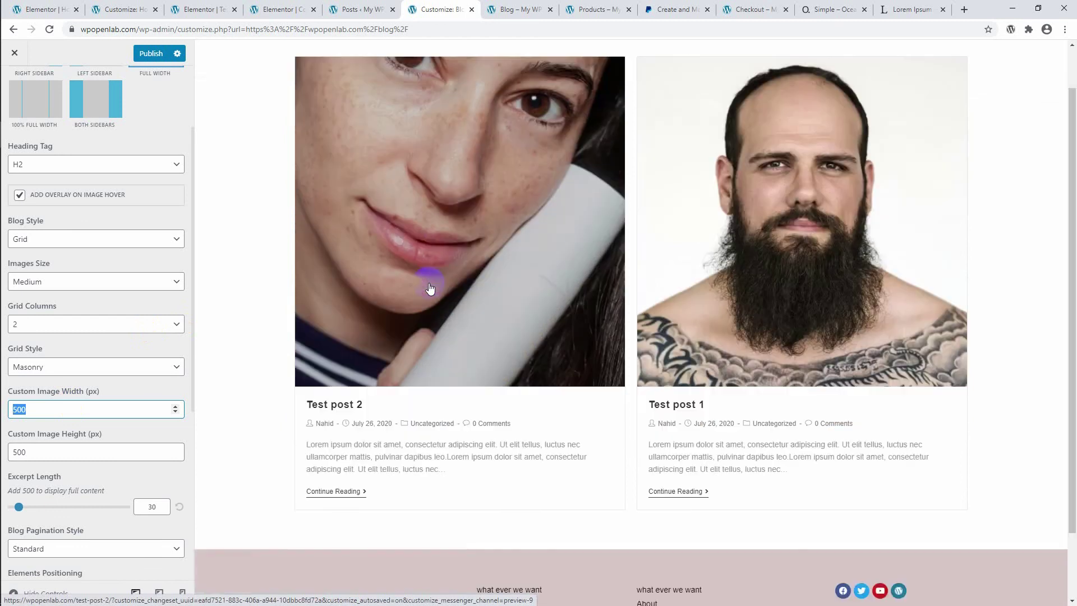
scroll(435, 283, "up", 3)
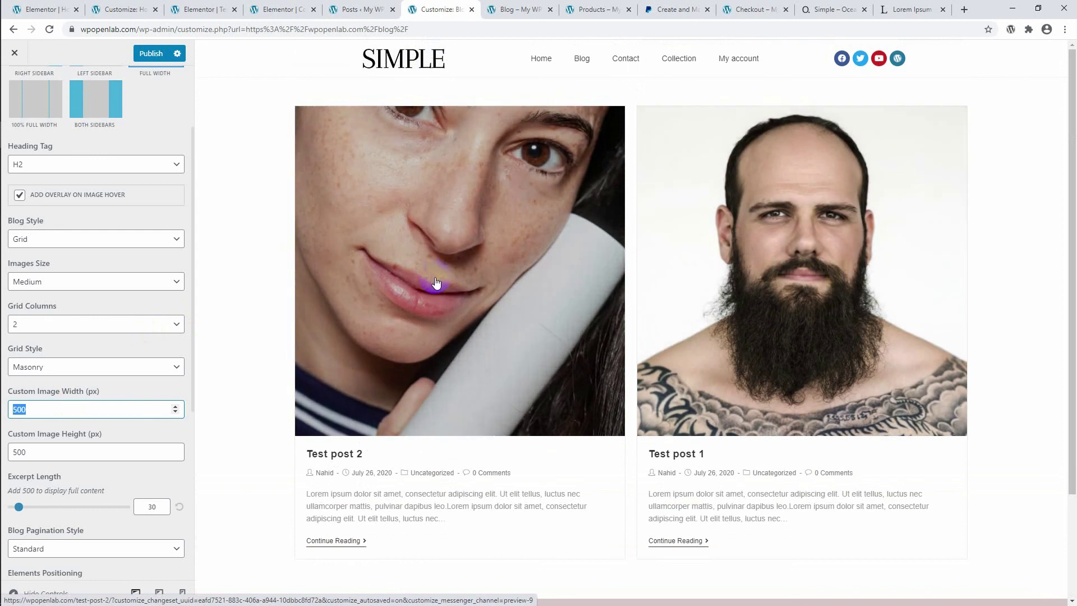
left_click(93, 330)
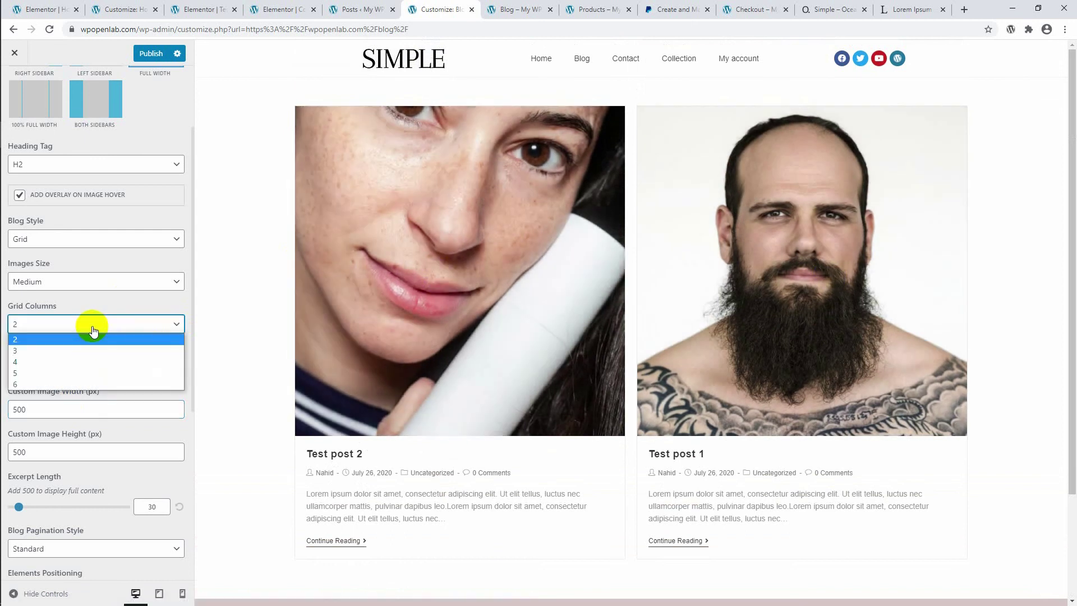
left_click(94, 330)
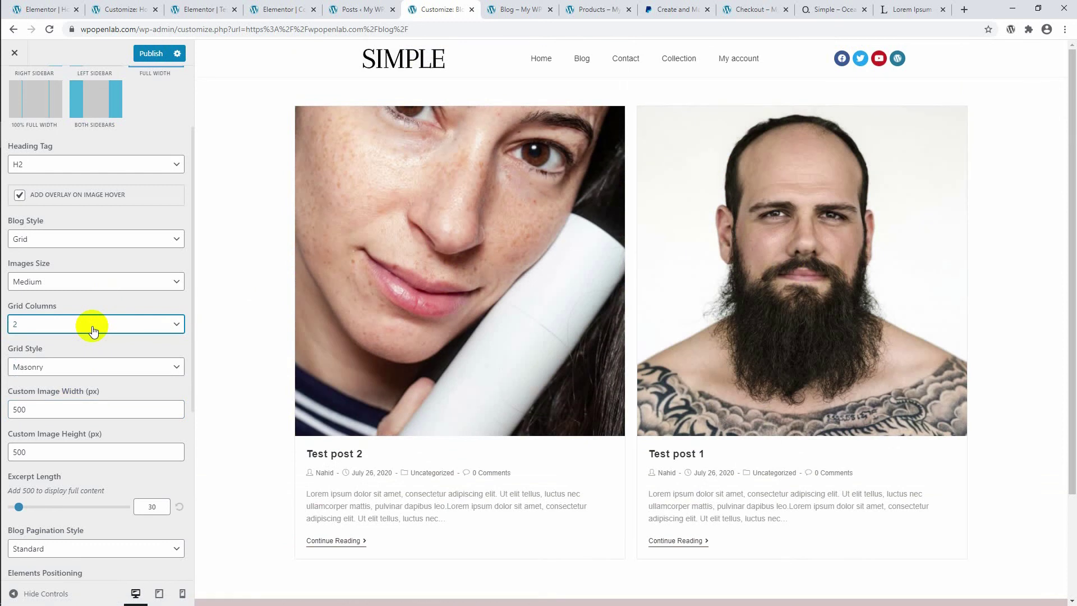
left_click(93, 330)
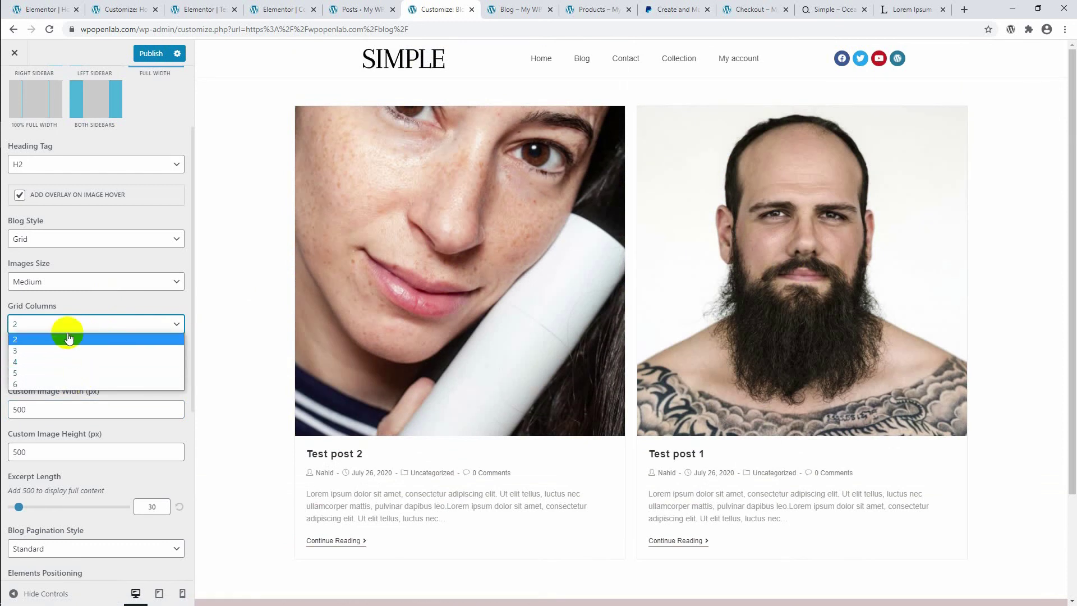
left_click(73, 339)
Try the Thumbnail blog style and restore the Fit Rows grid style.
scroll(65, 325, "up", 2)
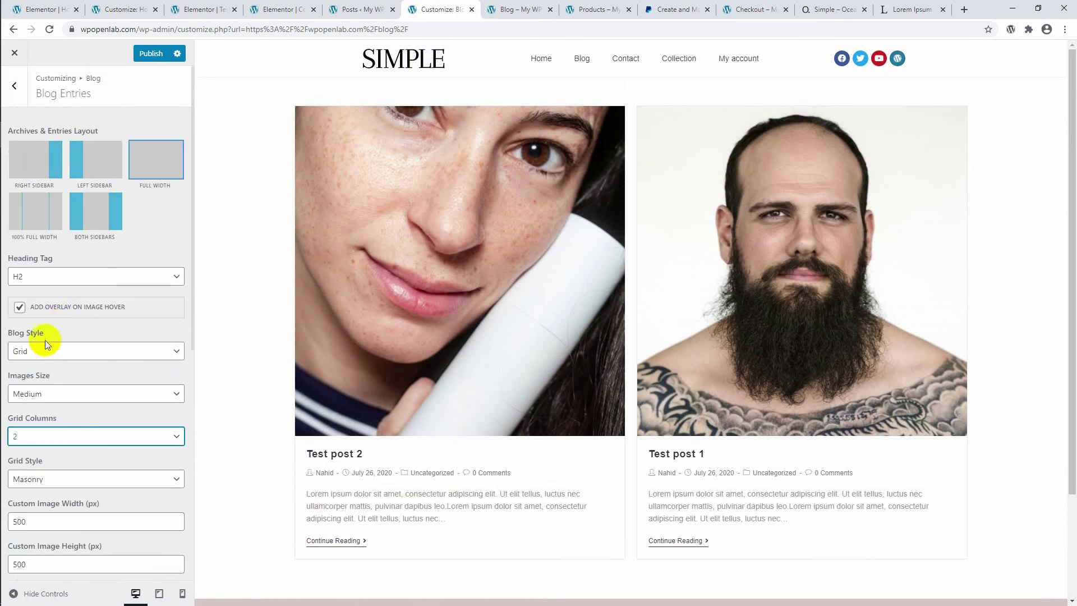
left_click(63, 352)
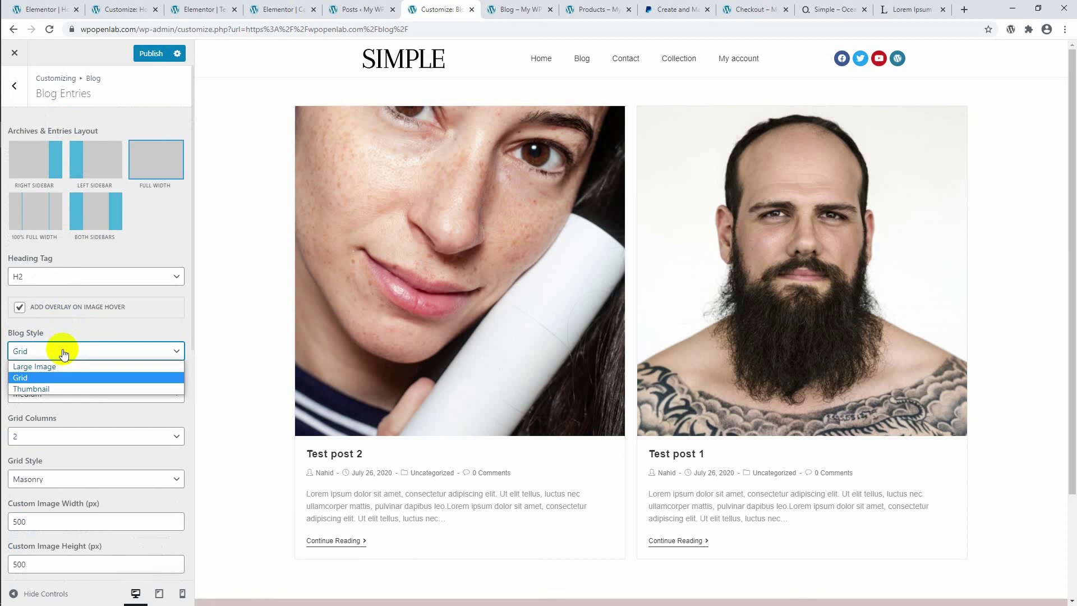
left_click(71, 387)
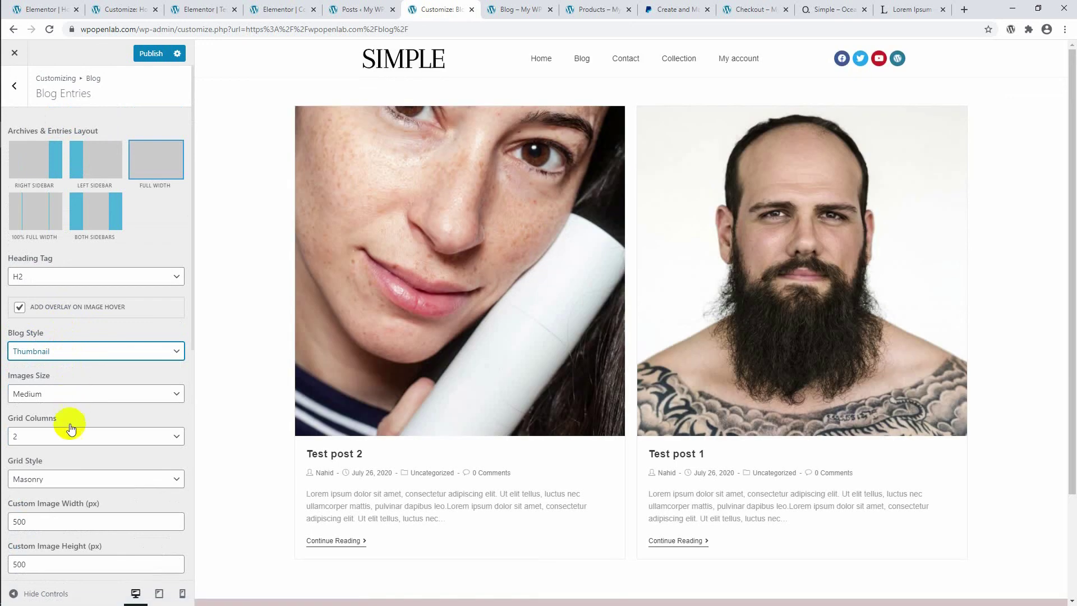
left_click(57, 479)
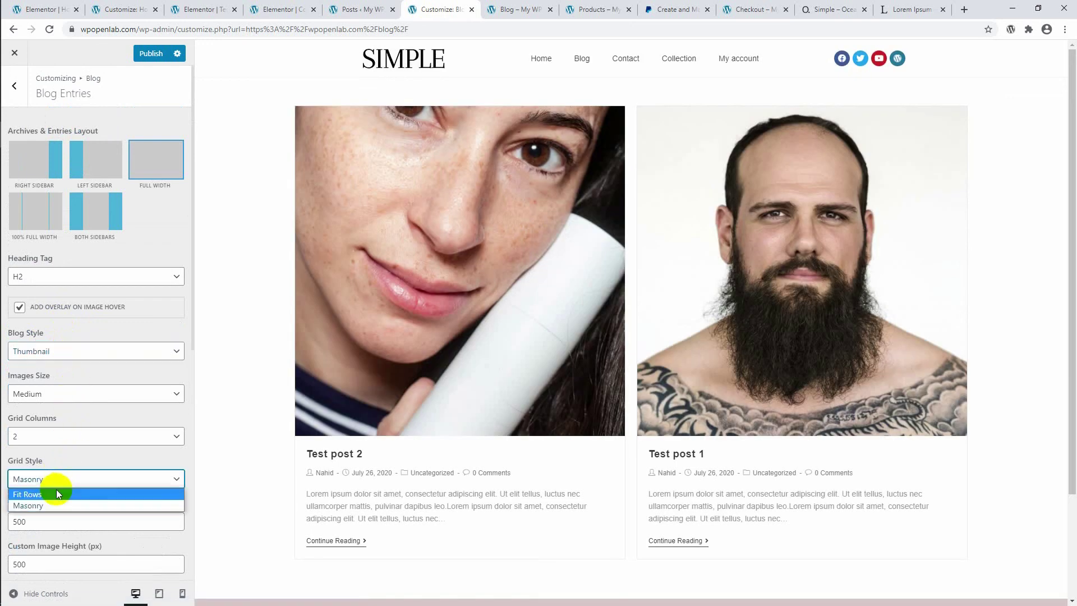
left_click(57, 490)
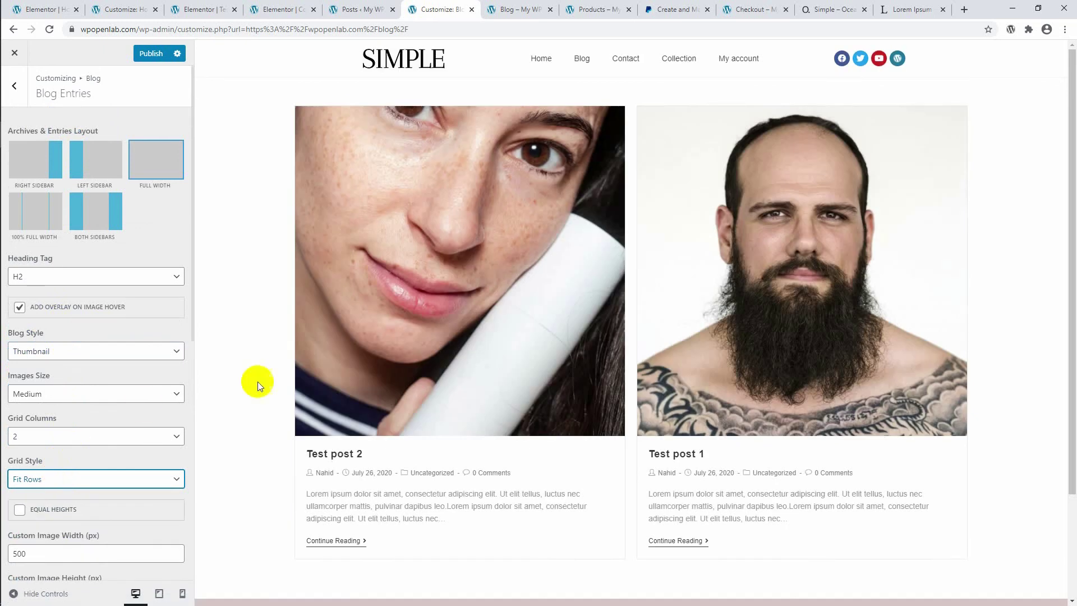
scroll(277, 381, "down", 3)
scroll(277, 381, "up", 3)
left_click(94, 441)
left_click(90, 443)
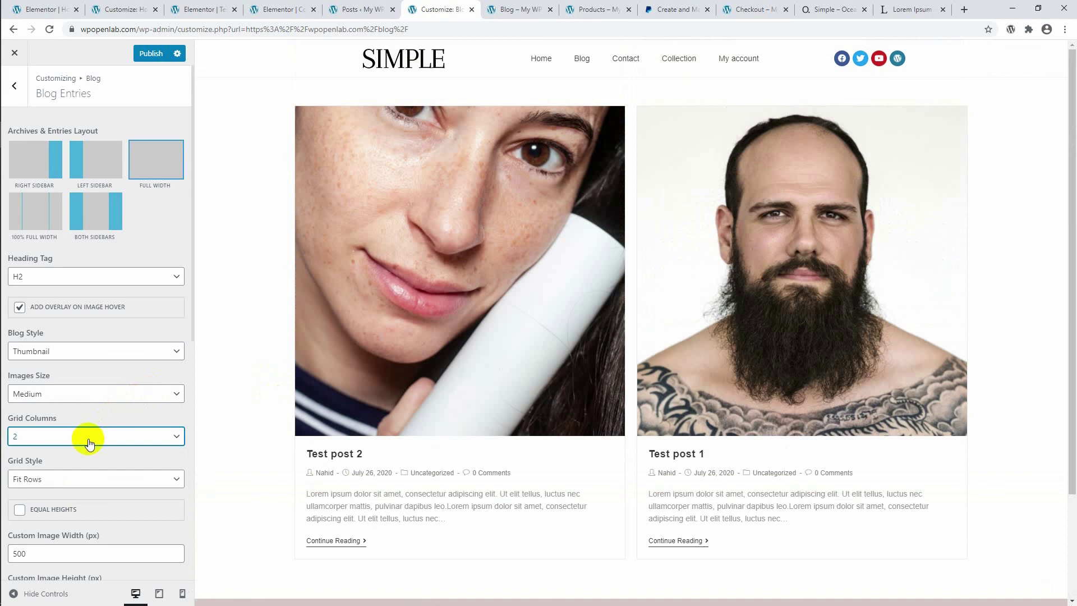
scroll(83, 383, "down", 2)
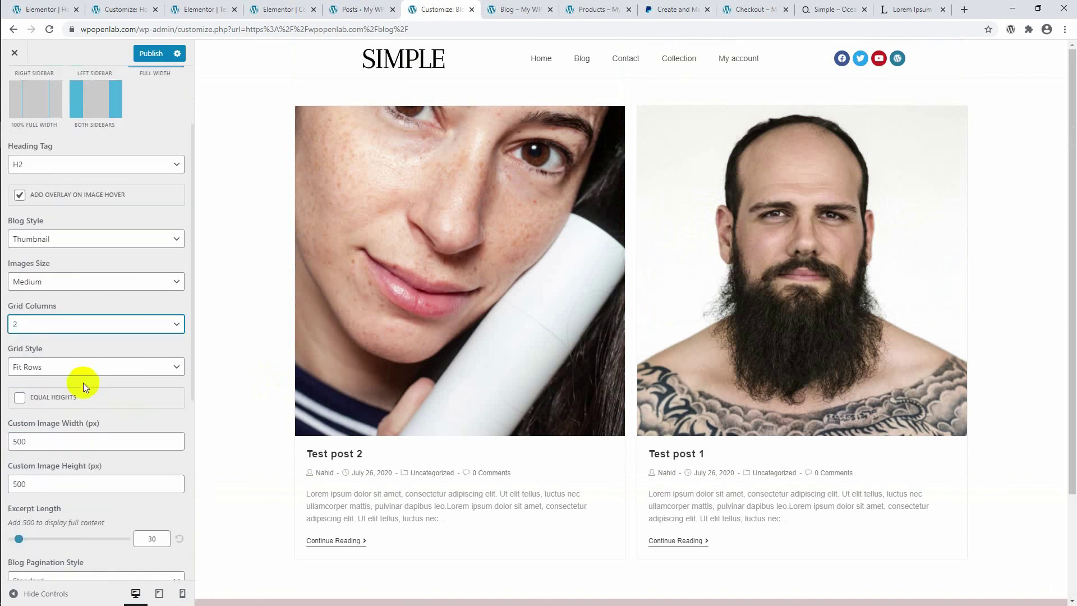
scroll(84, 348, "down", 2)
scroll(82, 352, "up", 2)
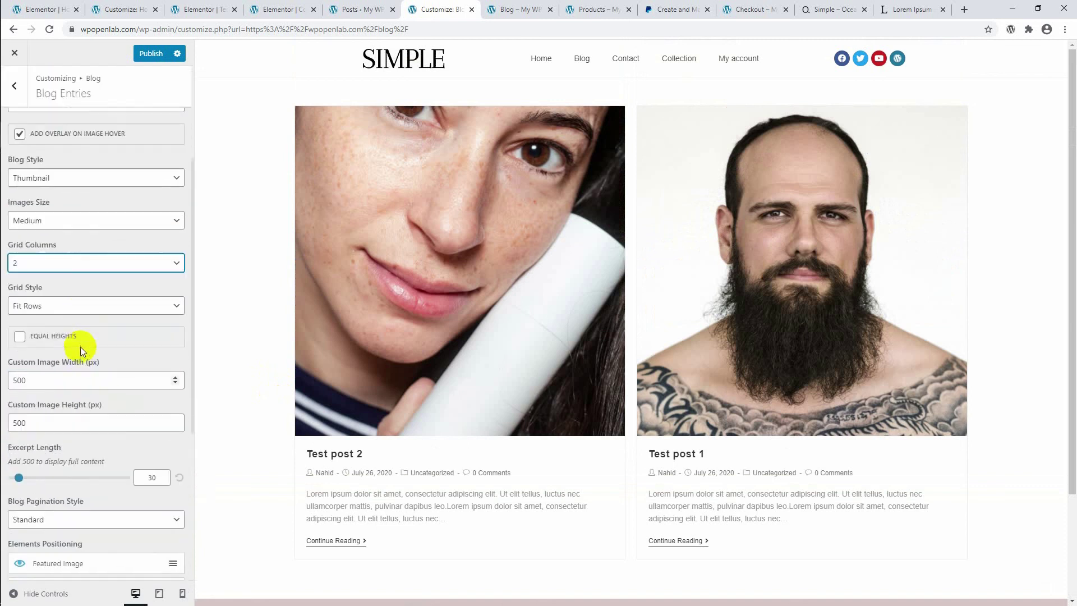
Try the Large Image blog style, inspect both posts in the preview, and restore the Grid style.
left_click(80, 243)
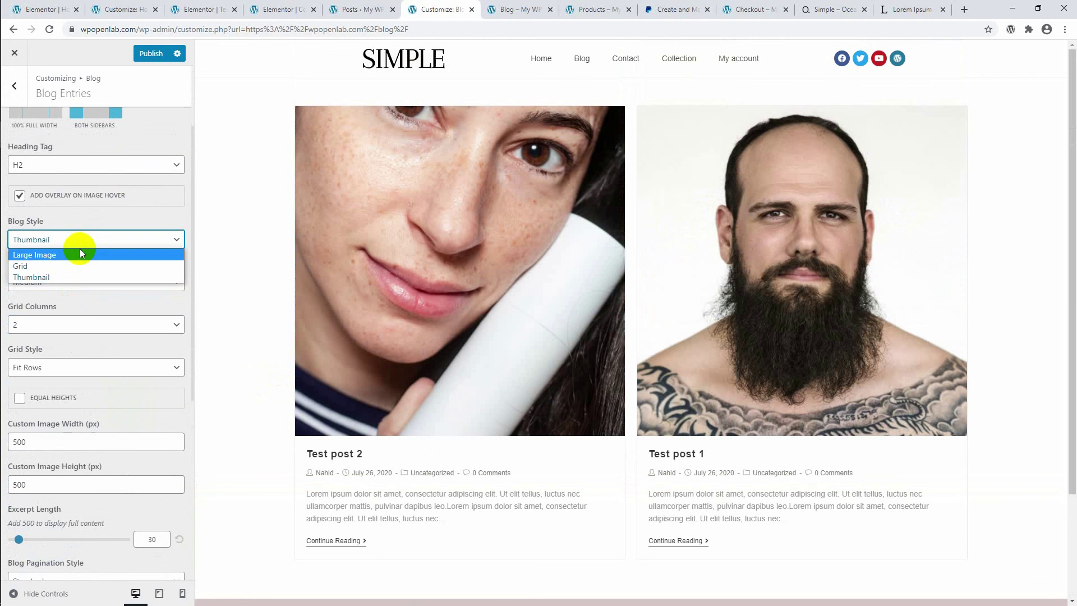
left_click(80, 254)
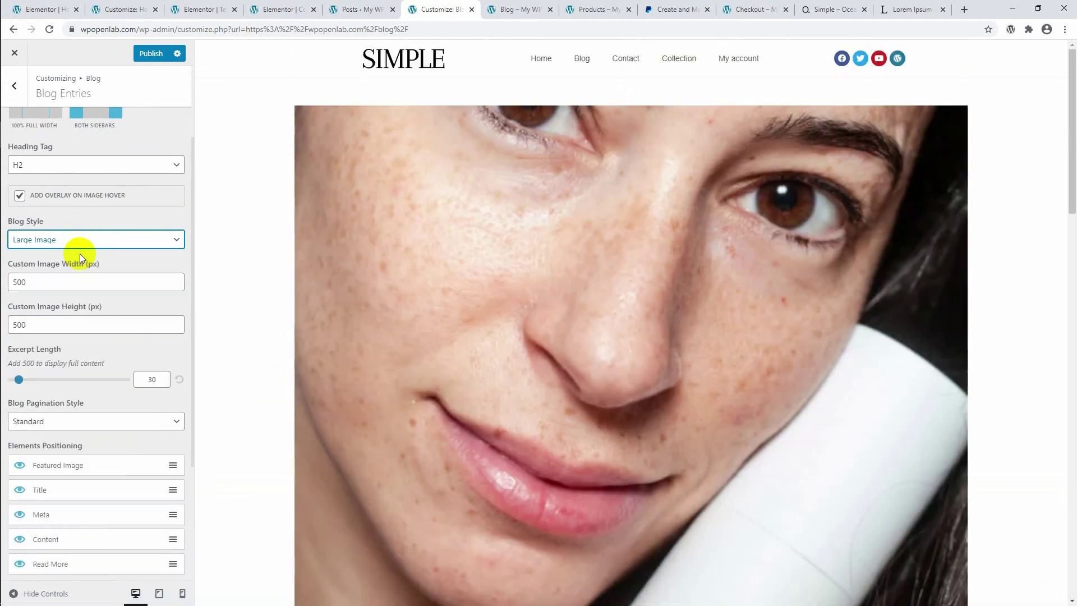
scroll(461, 339, "down", 5)
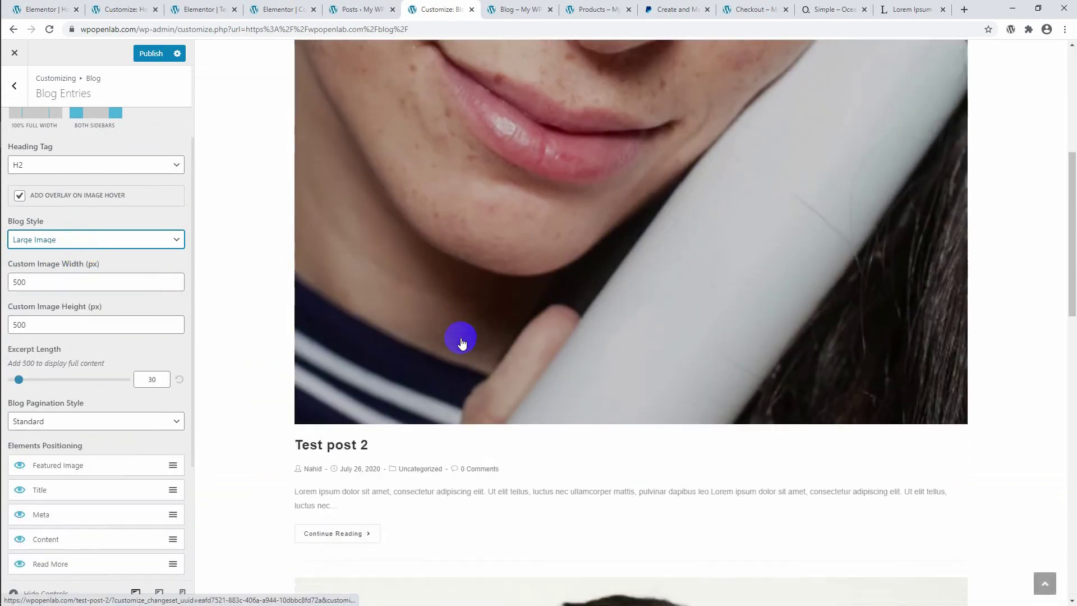
scroll(461, 342, "down", 10)
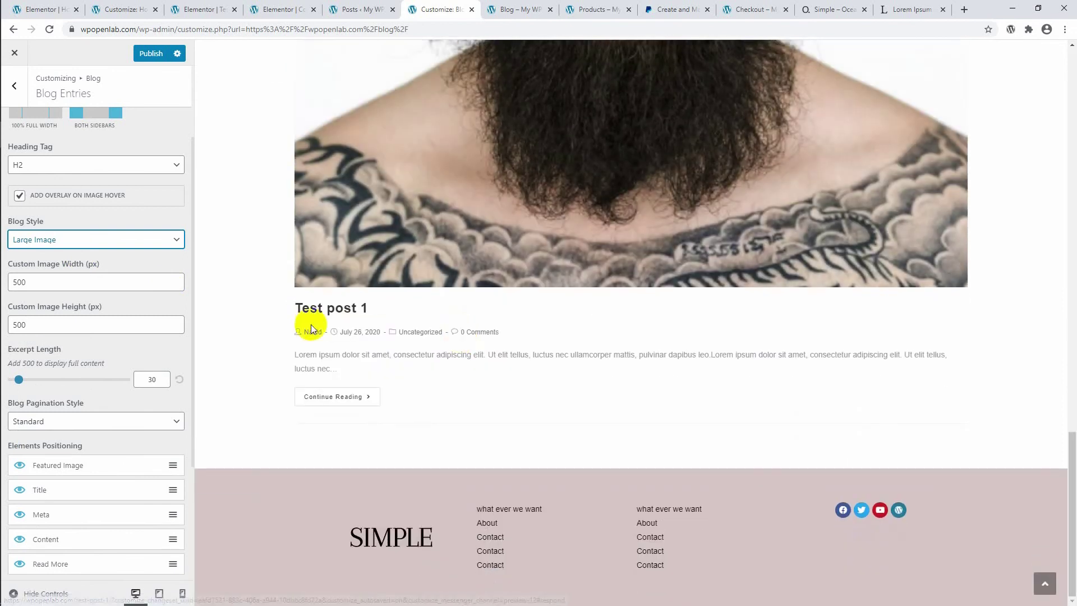
left_click(43, 240)
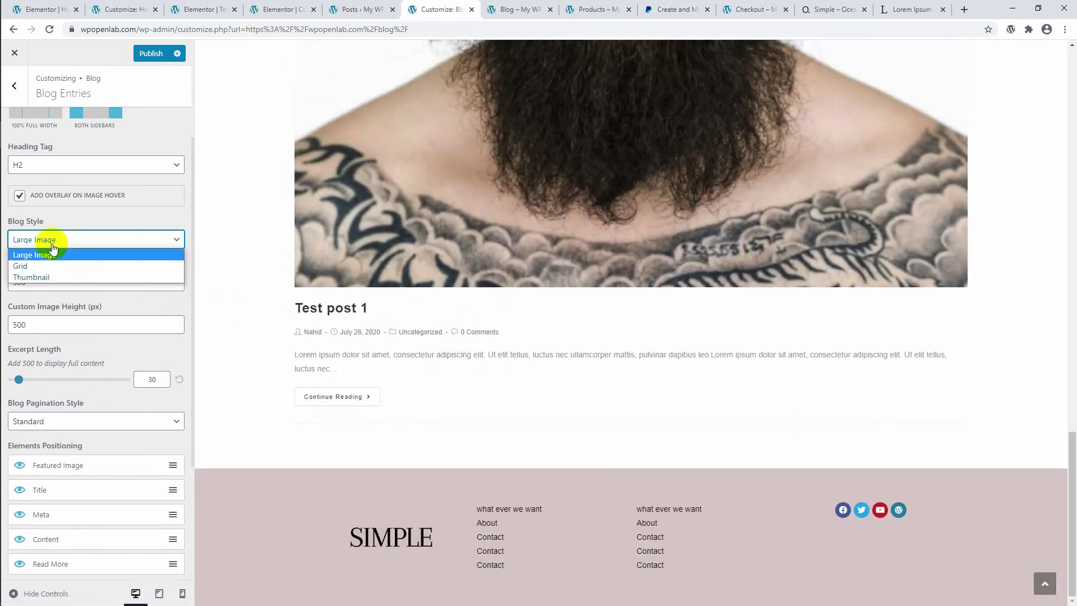
left_click(52, 269)
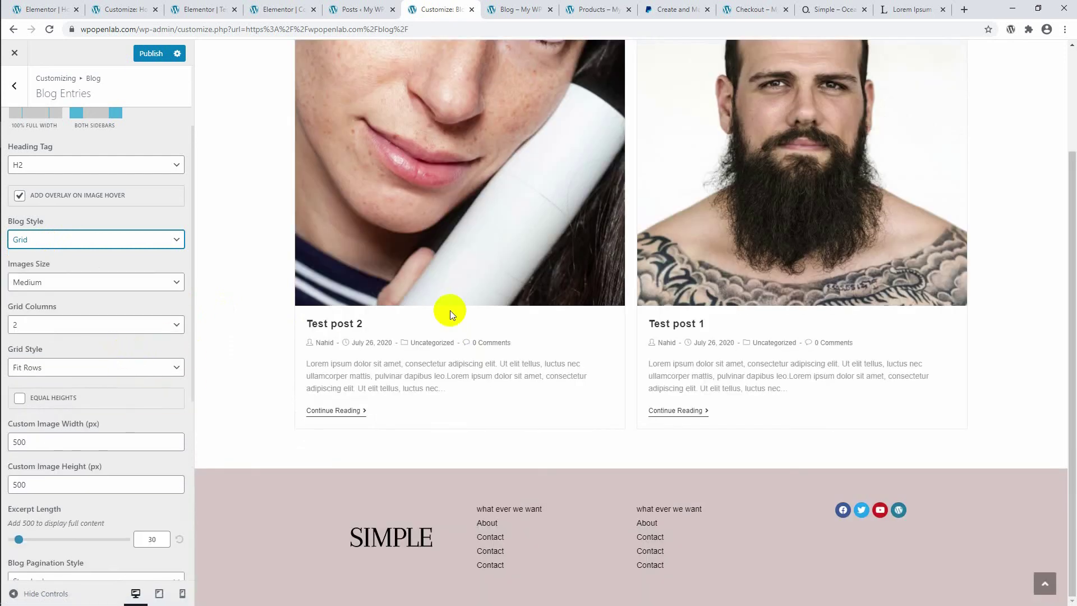
scroll(62, 316, "down", 6)
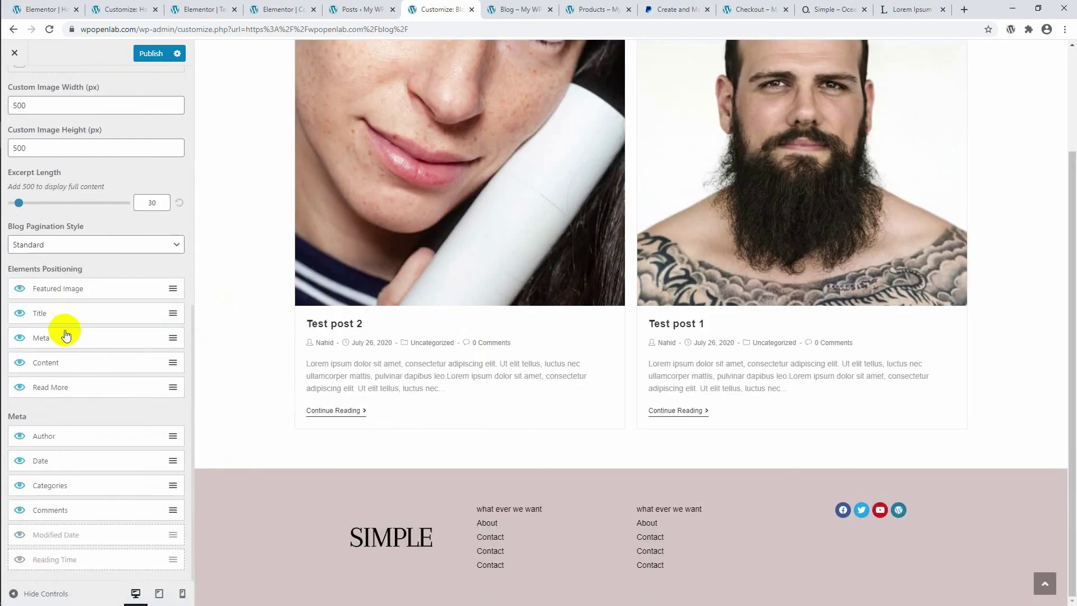
Try an excerpt length of 31, reset it to 30, and review the blog pagination style options.
left_click_drag(20, 203, 22, 207)
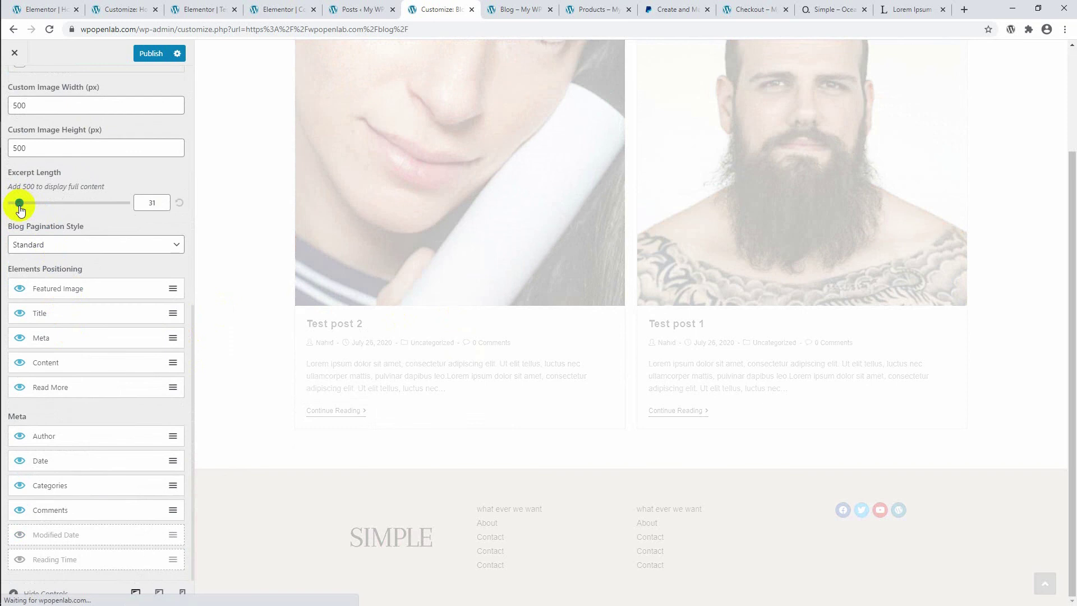
left_click(179, 204)
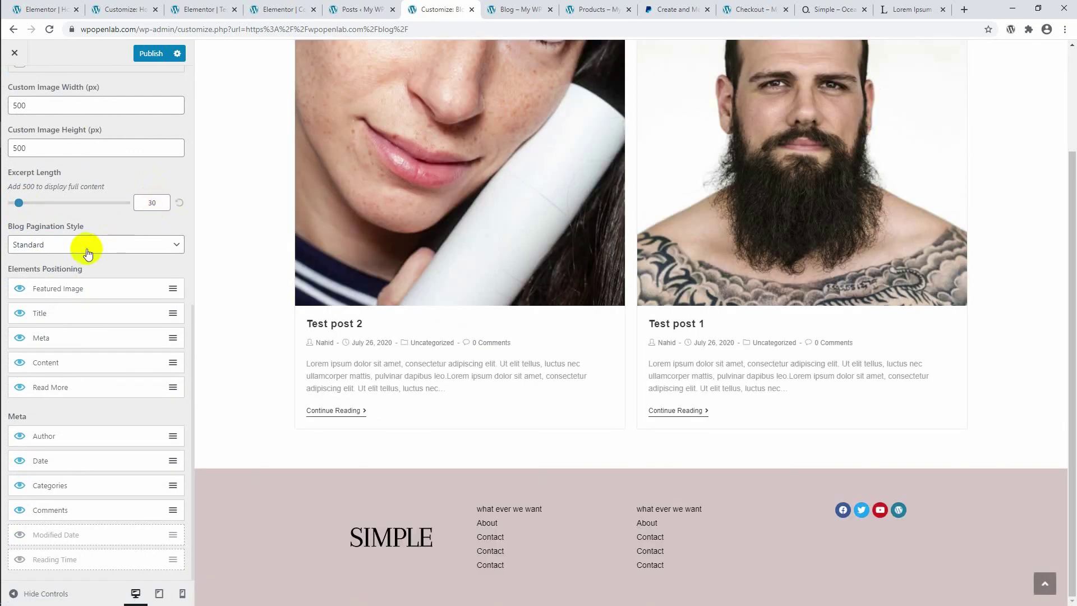
left_click(84, 247)
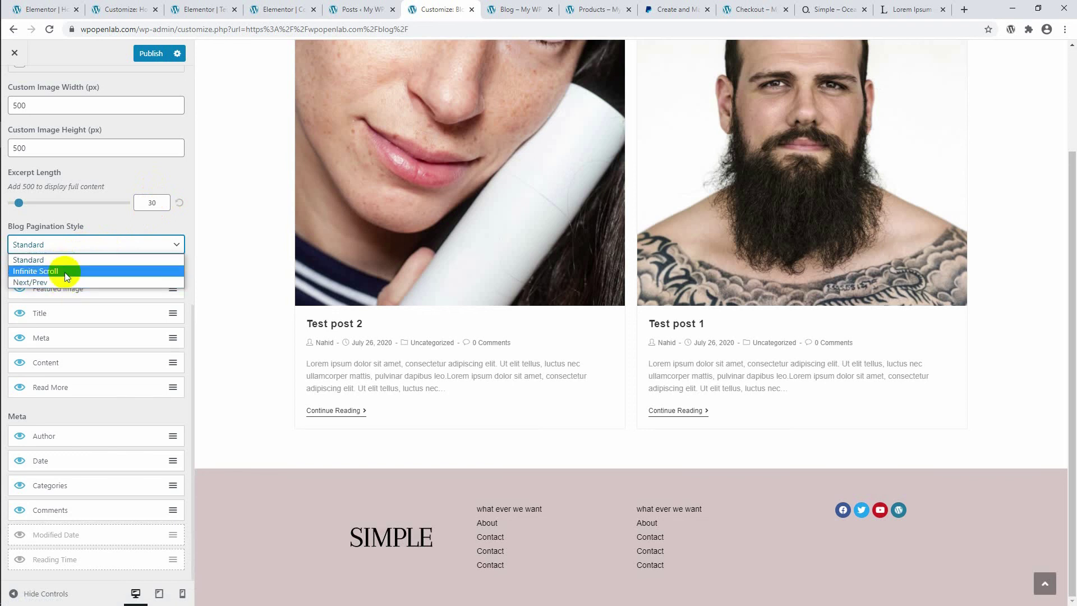
left_click(81, 247)
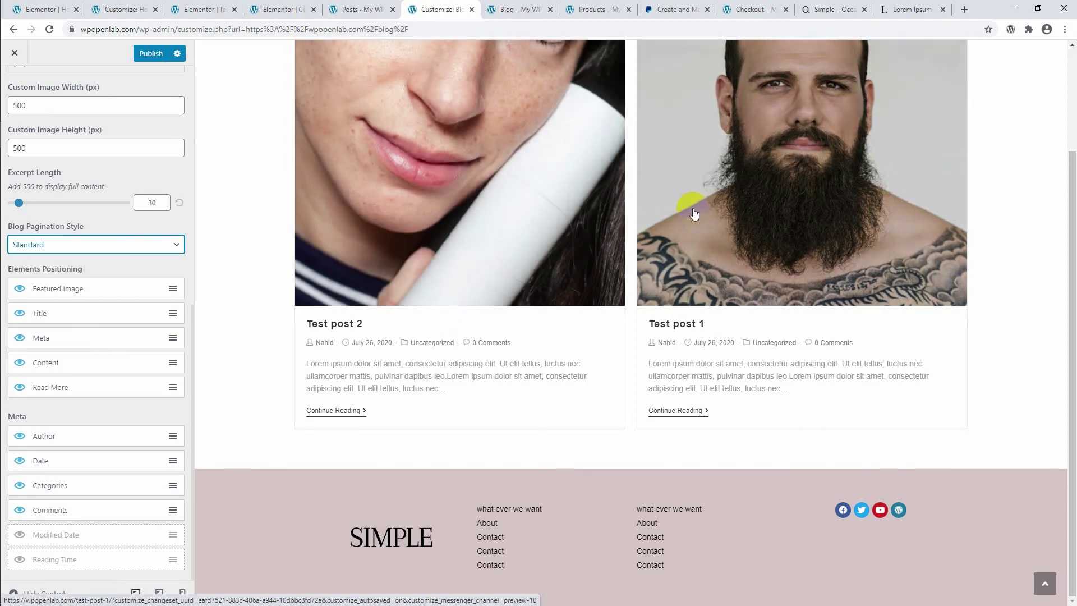
Set the blog pagination style to Next/Prev, check the preview, and publish the blog entry settings.
left_click(118, 245)
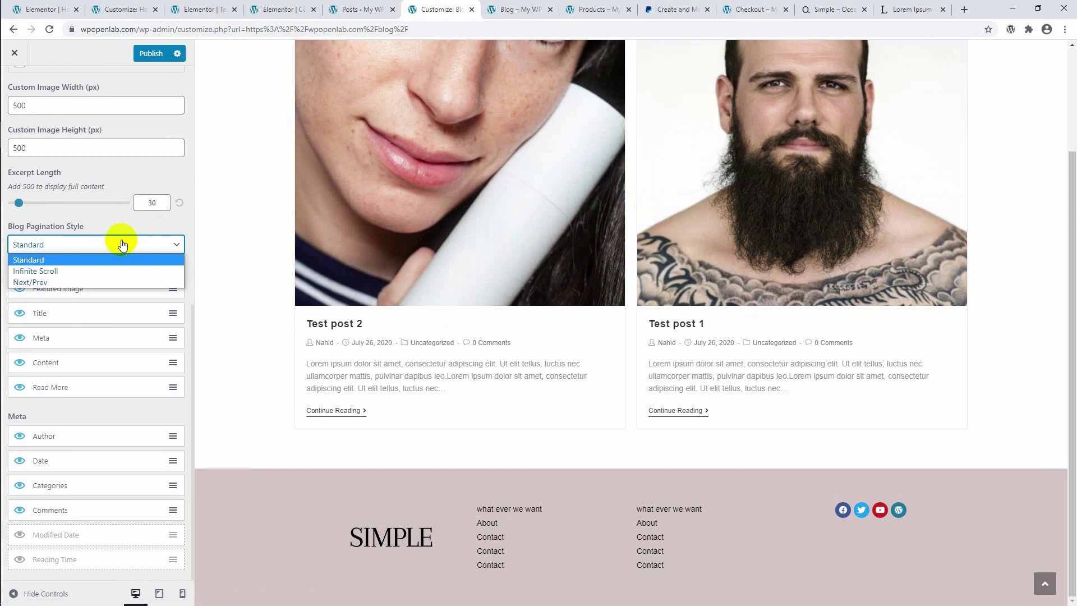
left_click(74, 282)
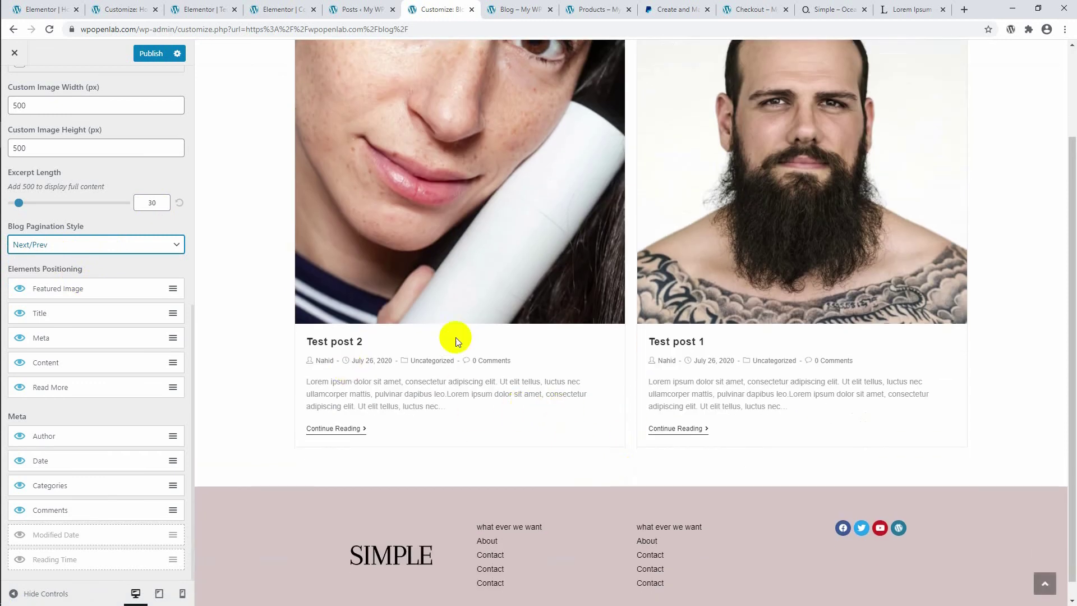
scroll(632, 412, "up", 2)
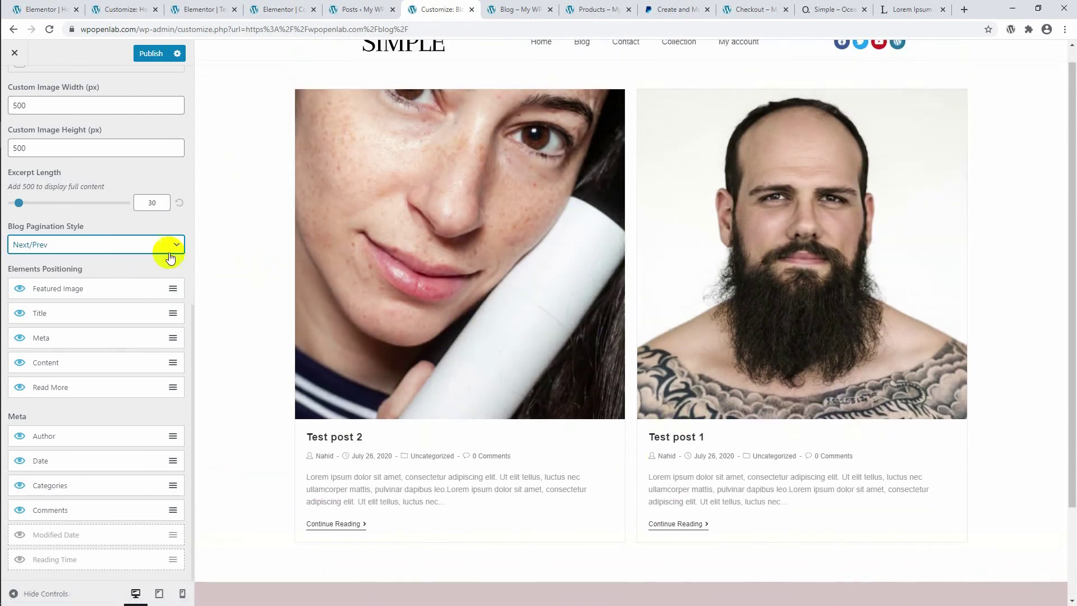
scroll(84, 242, "up", 8)
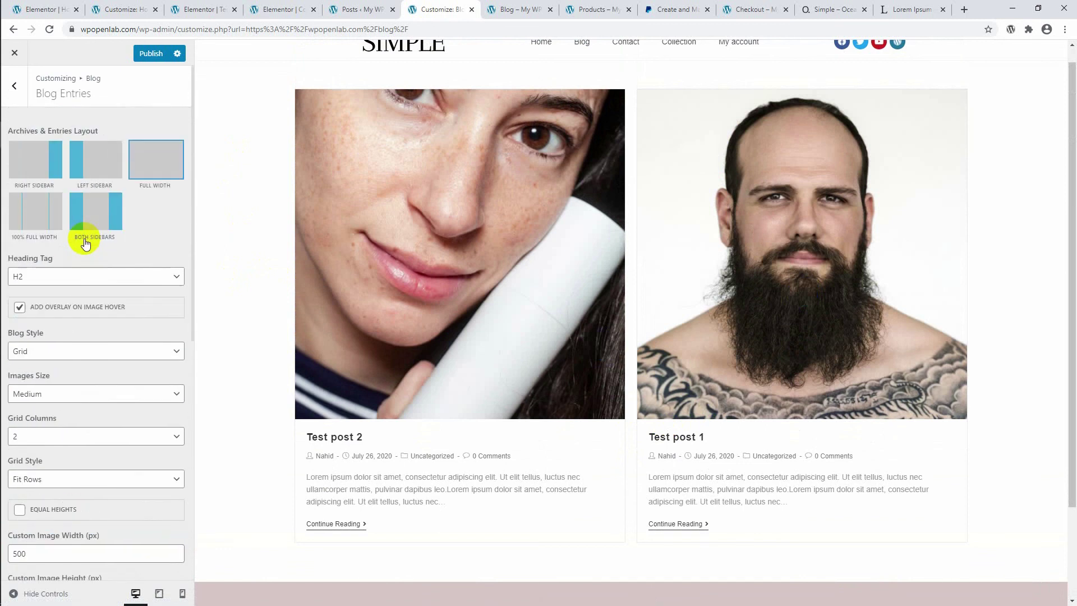
scroll(524, 301, "up", 1)
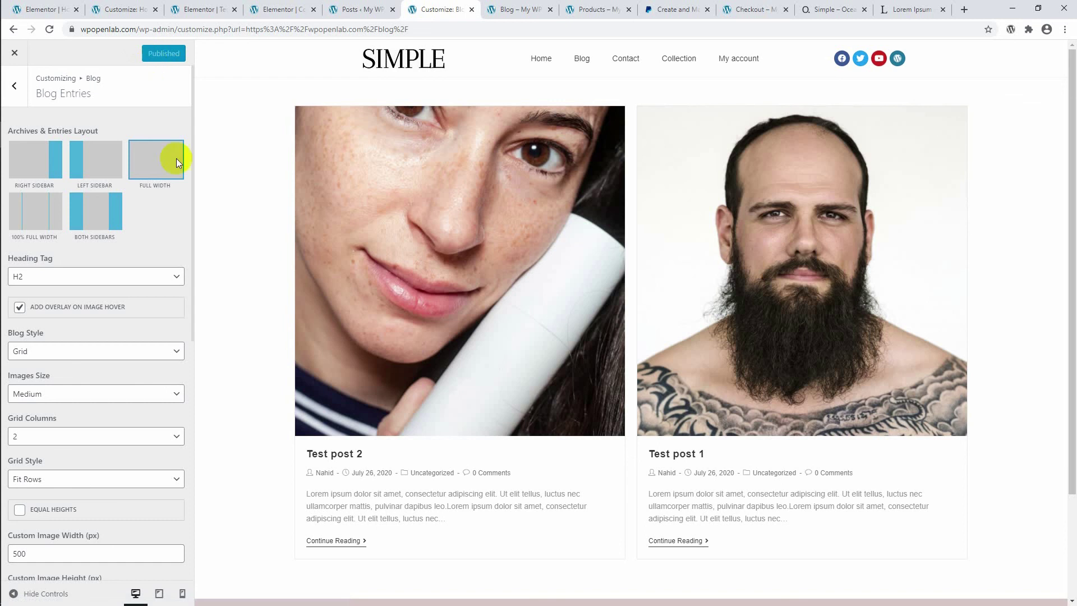
Open the live site's home page and go to its Blog page to view the published post grid.
left_click(507, 9)
left_click(279, 84)
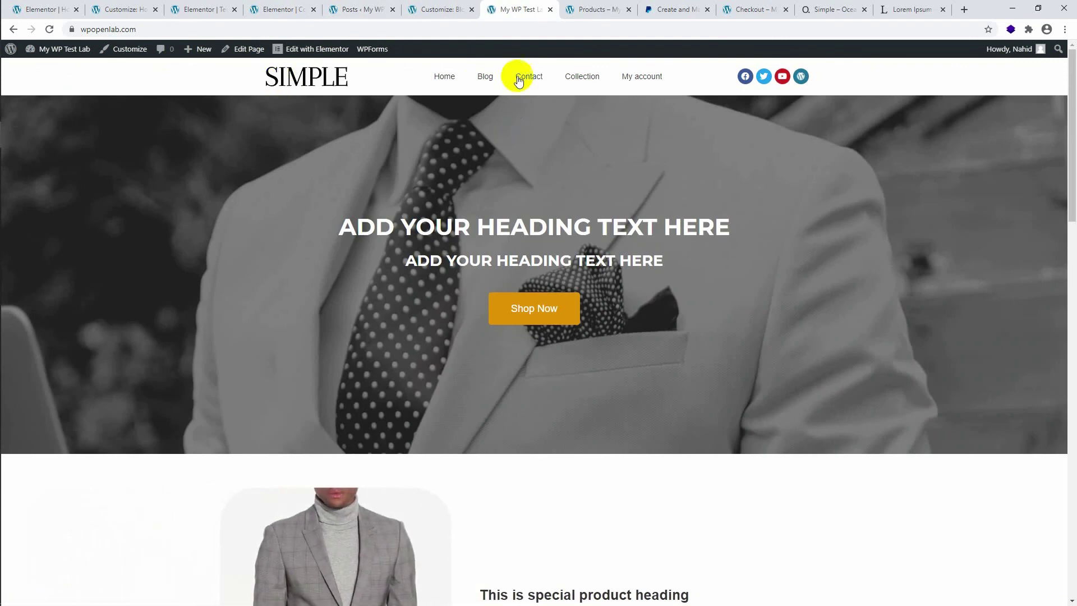
left_click(486, 77)
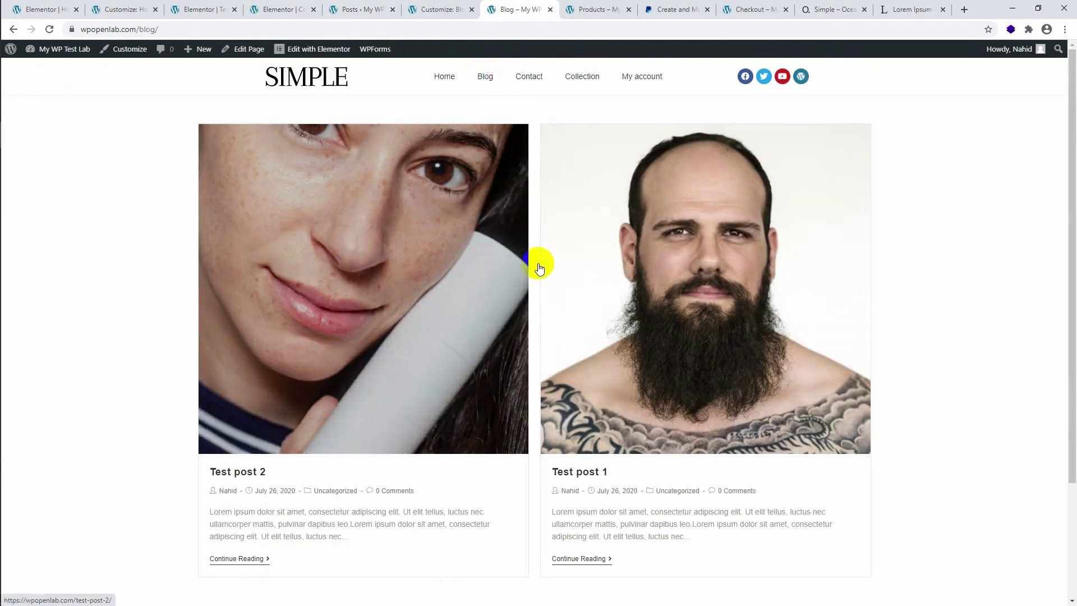
Open Test post 2 on the live site and examine its featured image, title, meta details and text.
left_click(401, 279)
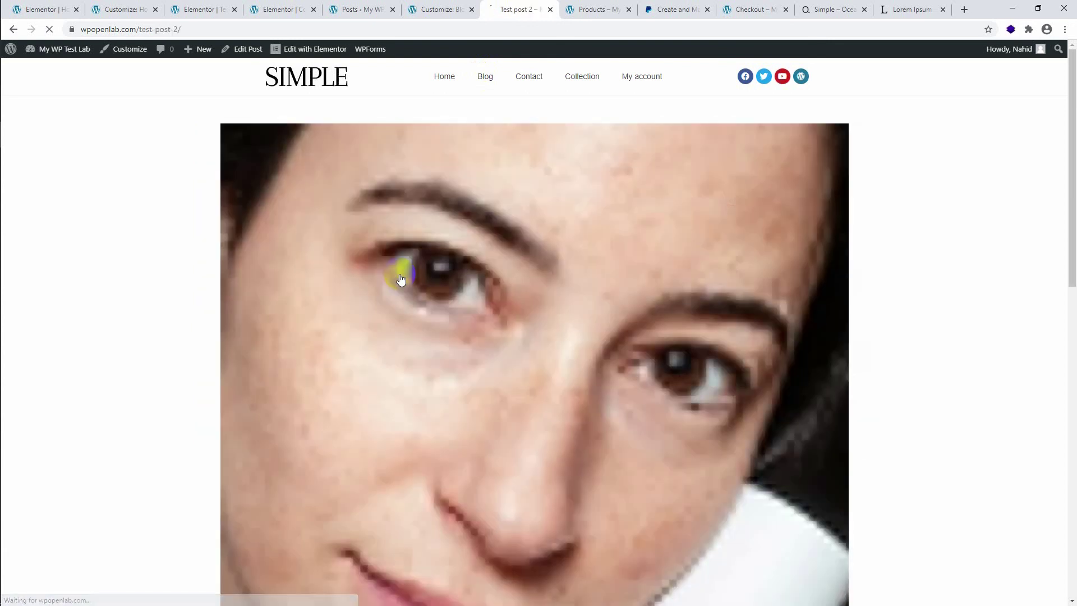
scroll(401, 279, "down", 10)
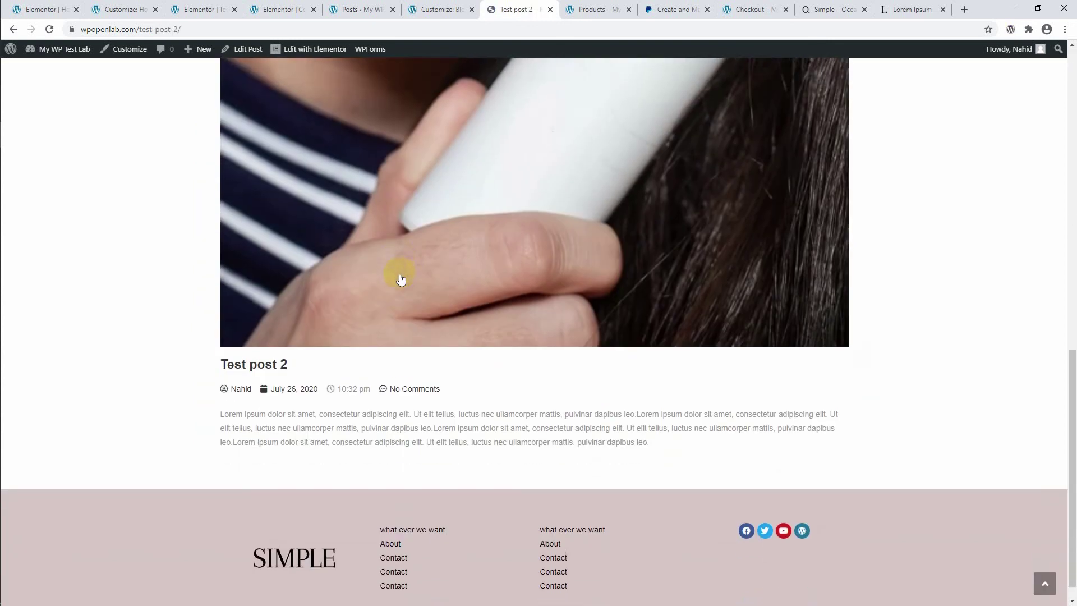
scroll(400, 275, "up", 10)
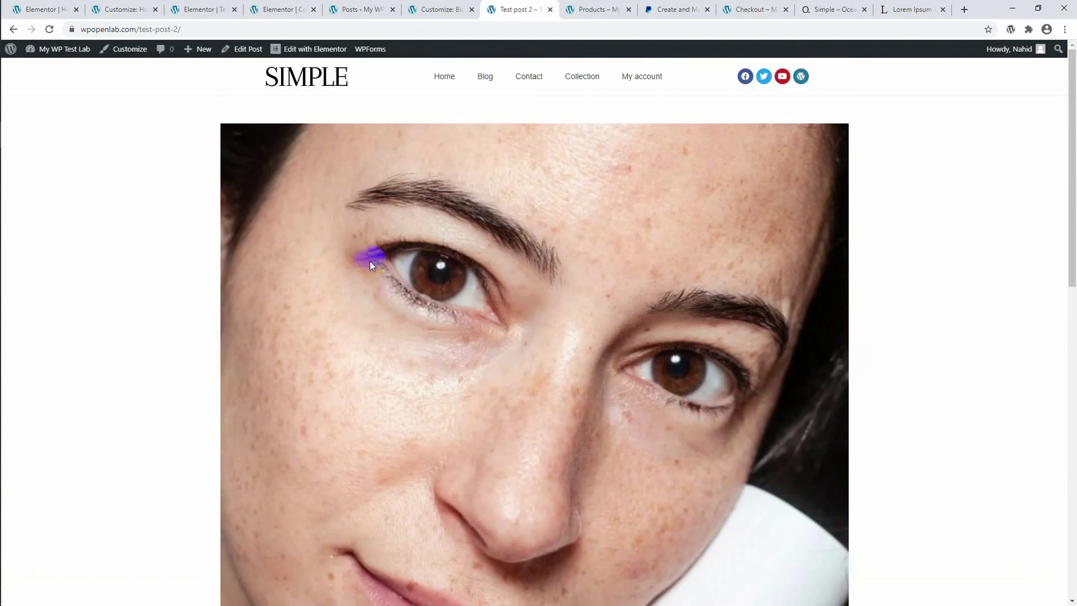
scroll(369, 261, "down", 2)
scroll(369, 261, "down", 8)
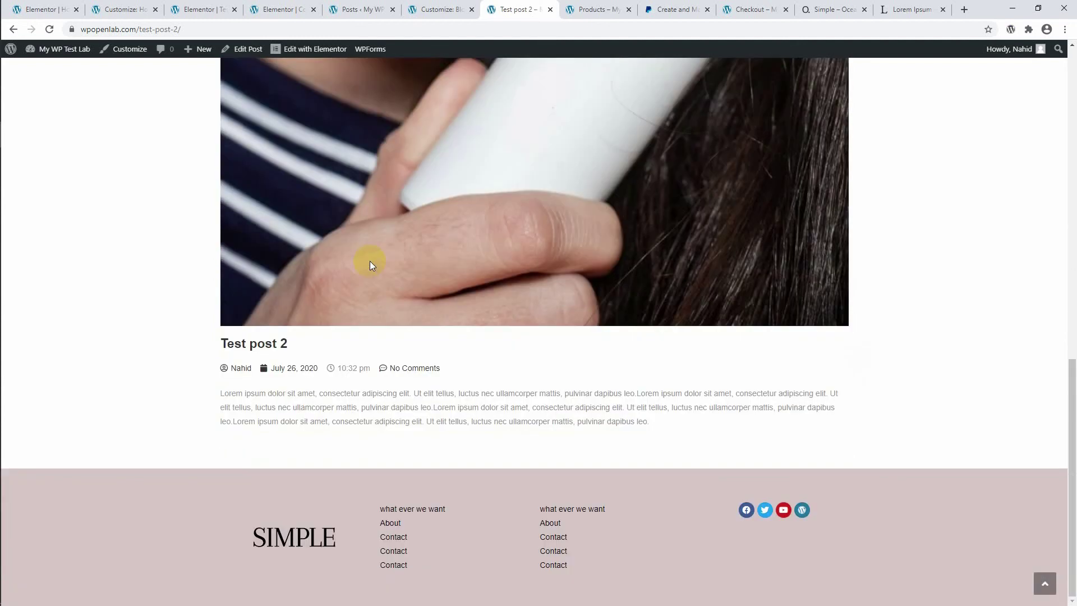
scroll(369, 261, "up", 10)
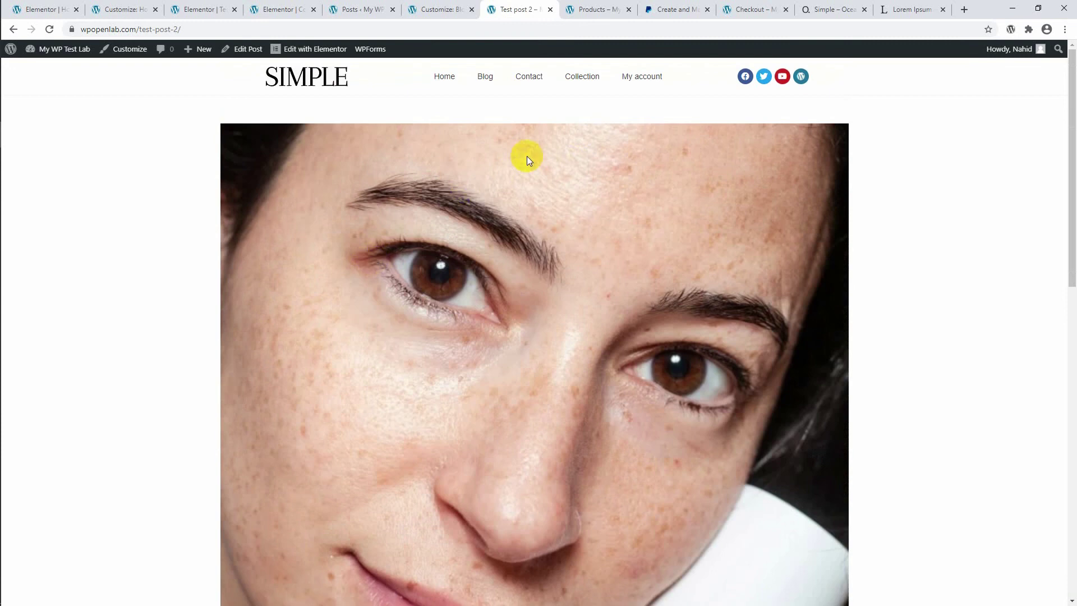
Open the live site's Collection page and look over the product grid and filters.
left_click(566, 76)
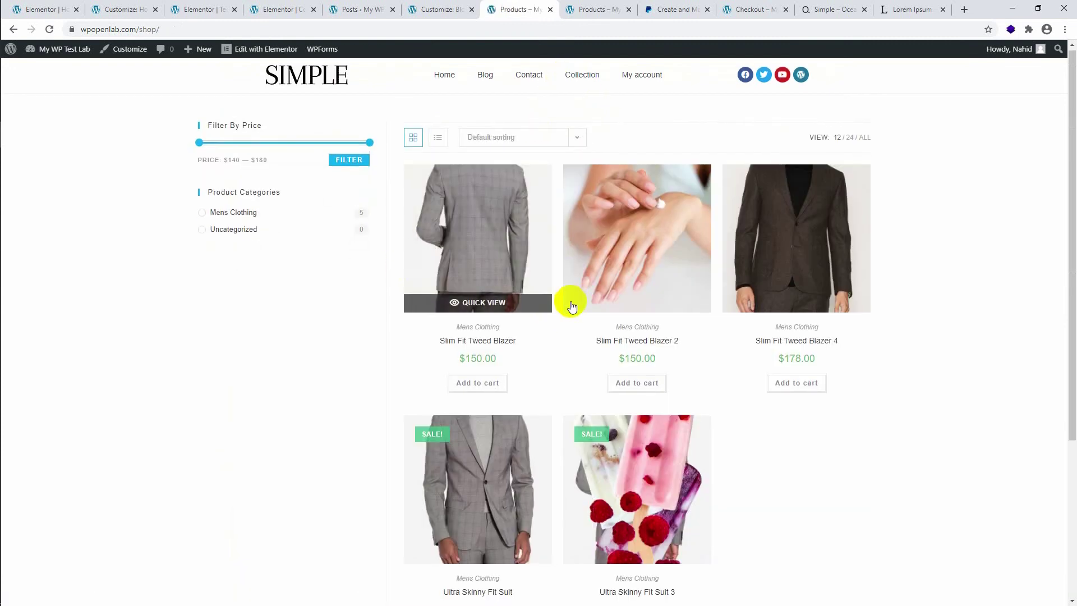
scroll(571, 303, "down", 4)
scroll(571, 306, "up", 4)
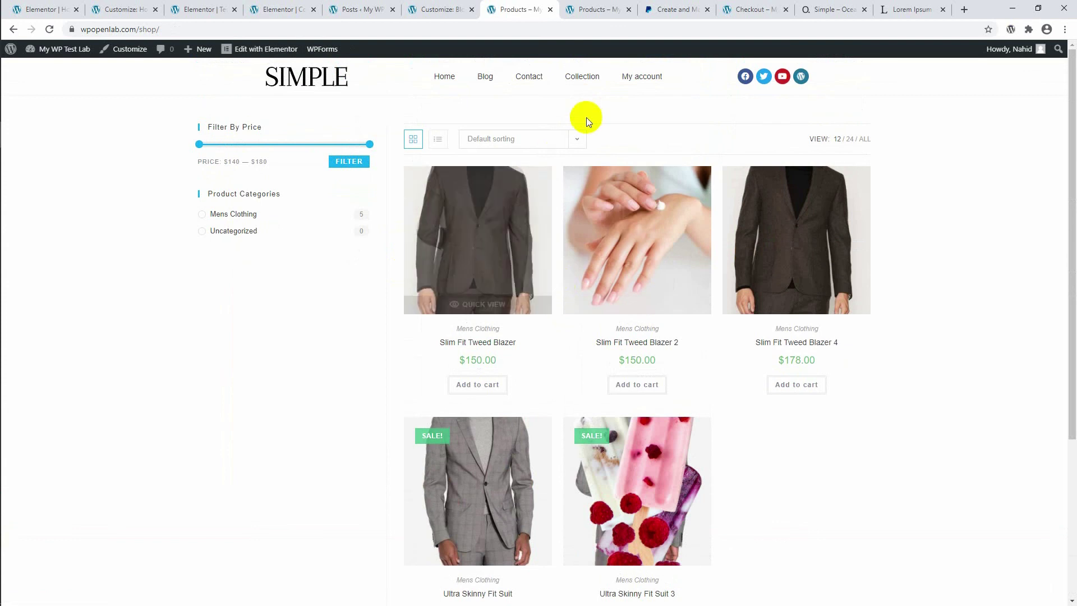
Open the live My account page and view its Dashboard, Orders, Downloads, Addresses and Account details sections.
left_click(643, 80)
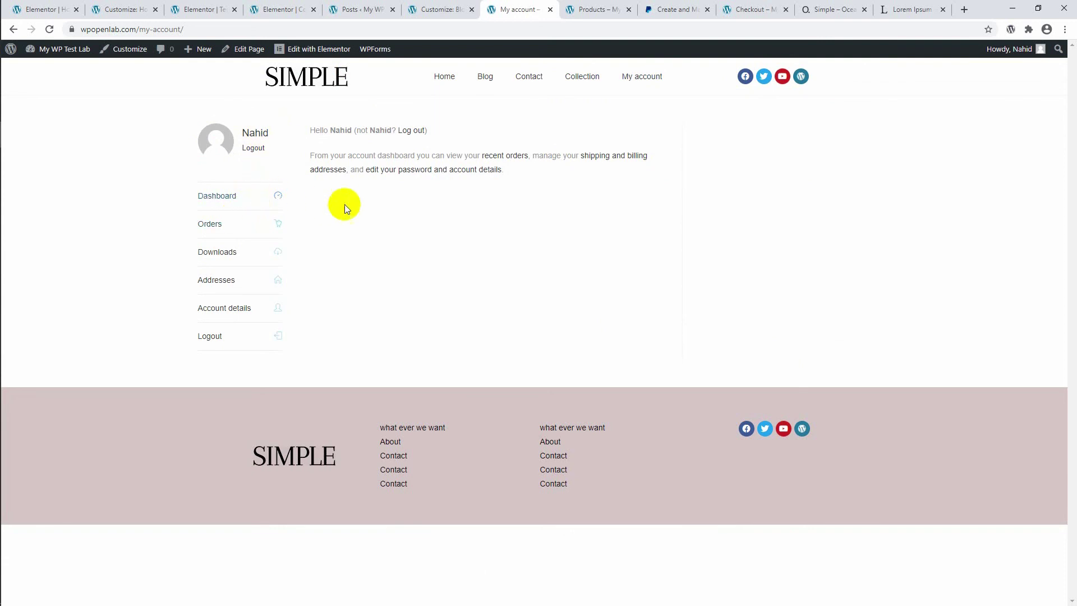
left_click(230, 194)
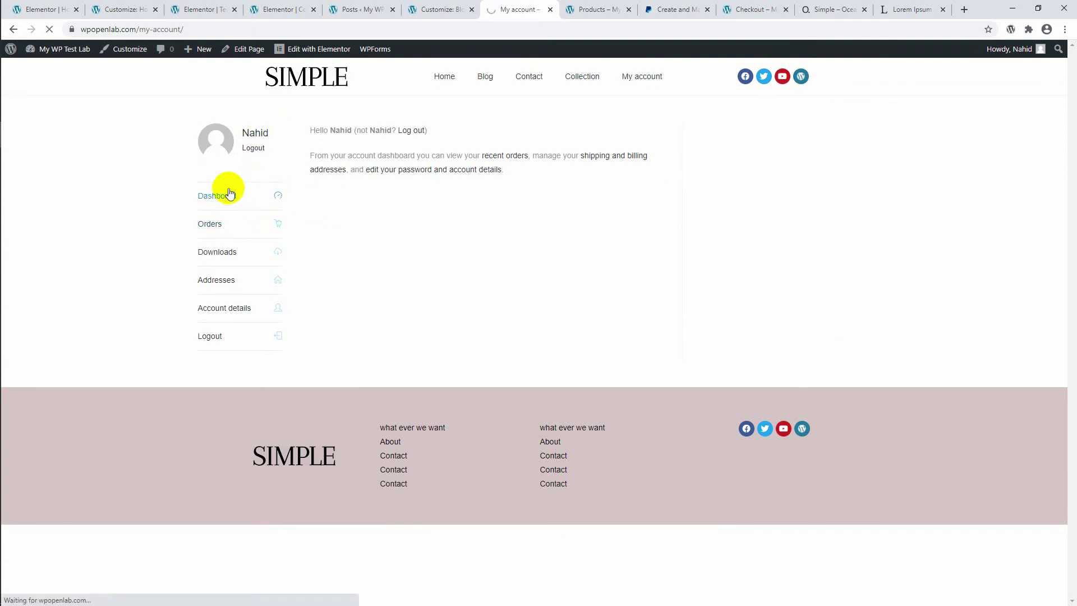
left_click(235, 224)
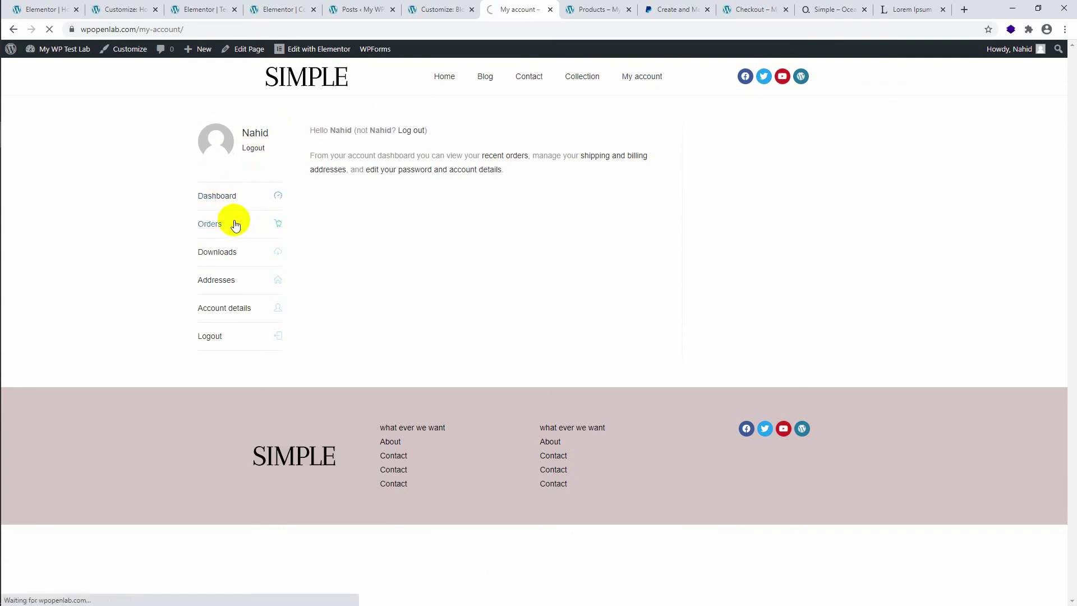
left_click(235, 256)
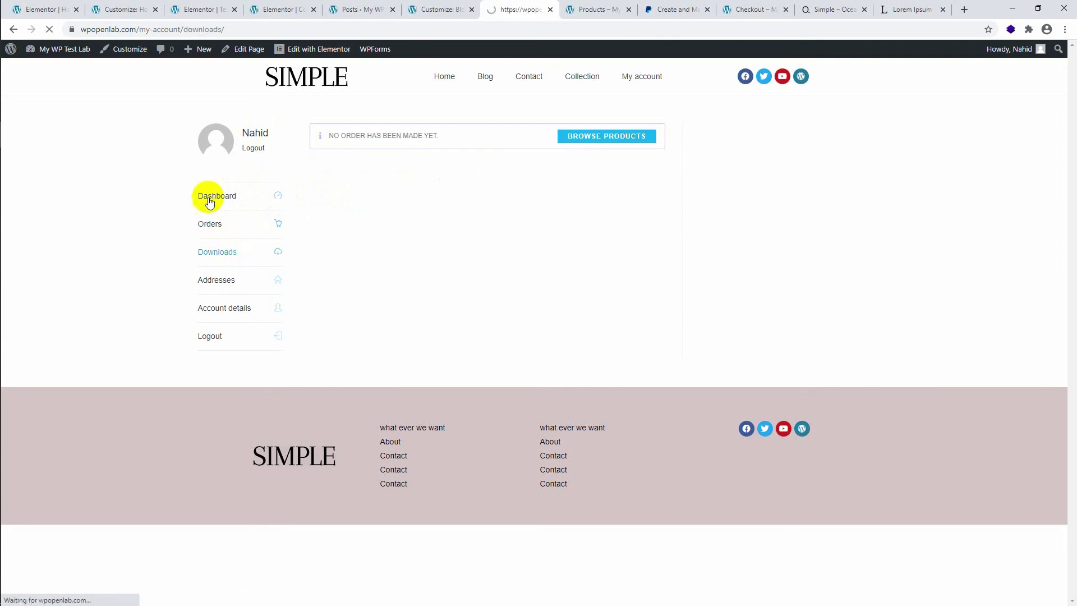
left_click(227, 282)
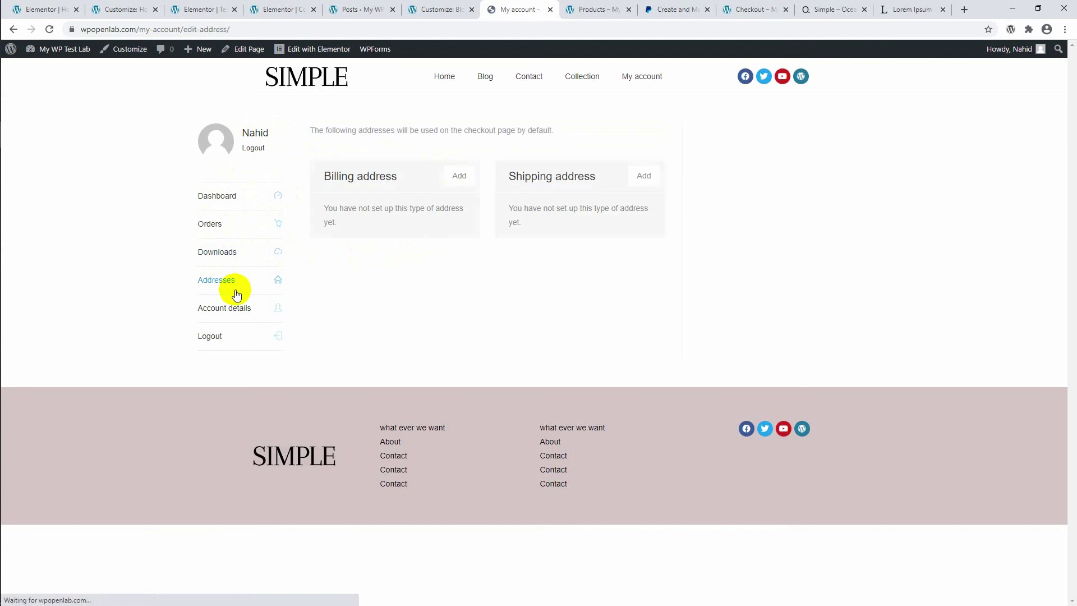
left_click(243, 312)
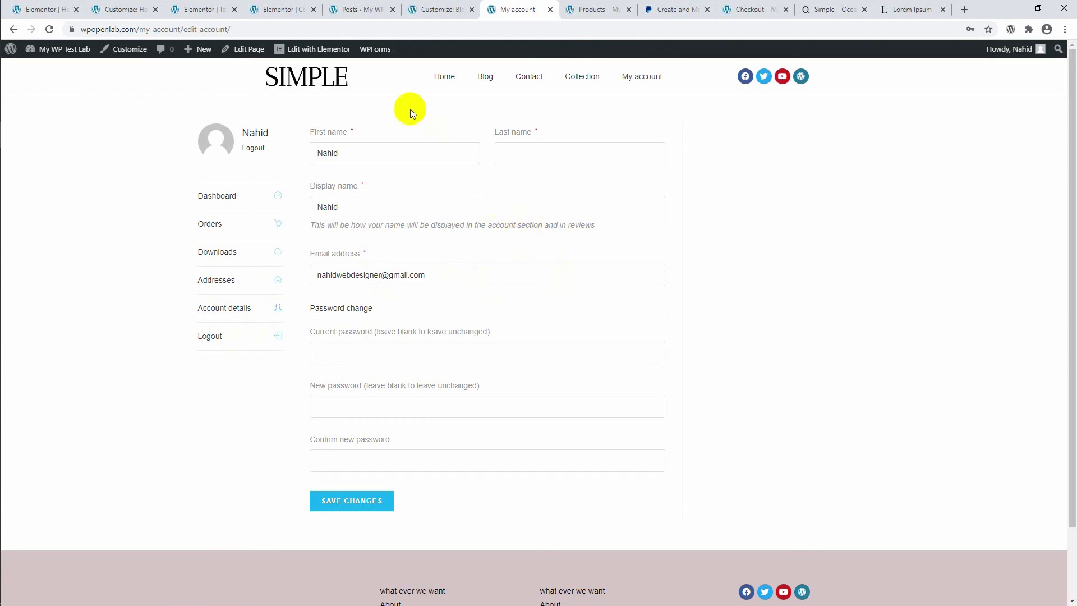
Return to the customizer's main list and look through the General Options sections, including the General Styling settings.
left_click(440, 10)
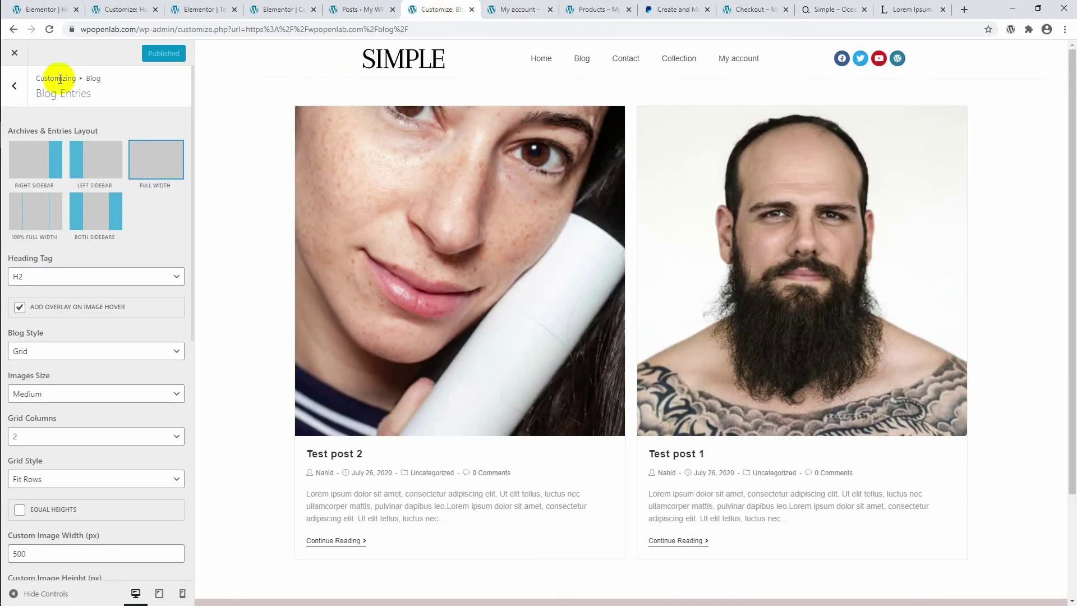
left_click(22, 91)
left_click(22, 93)
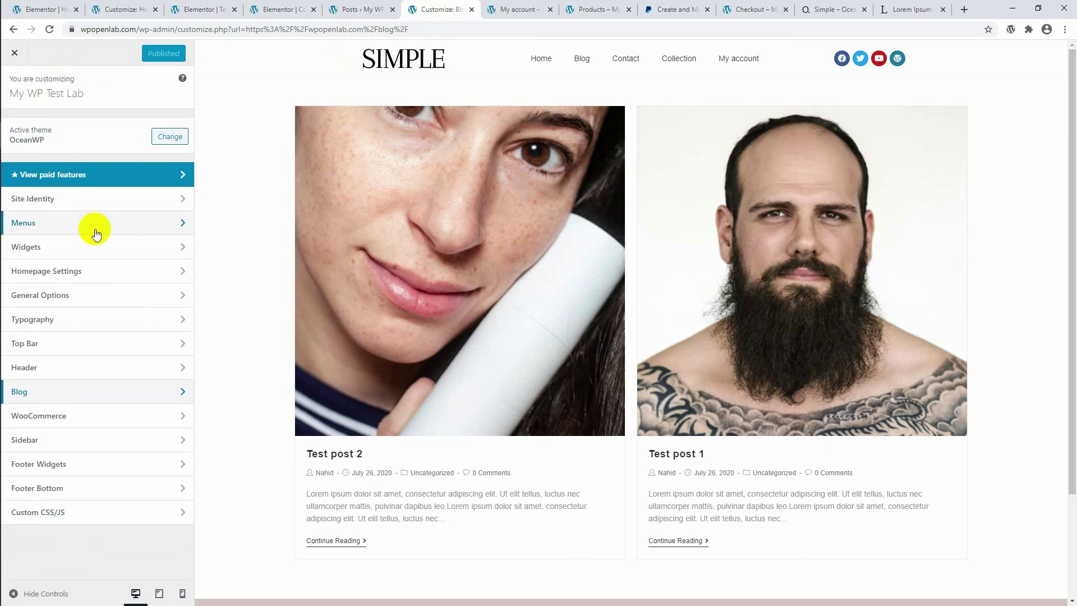
left_click(97, 295)
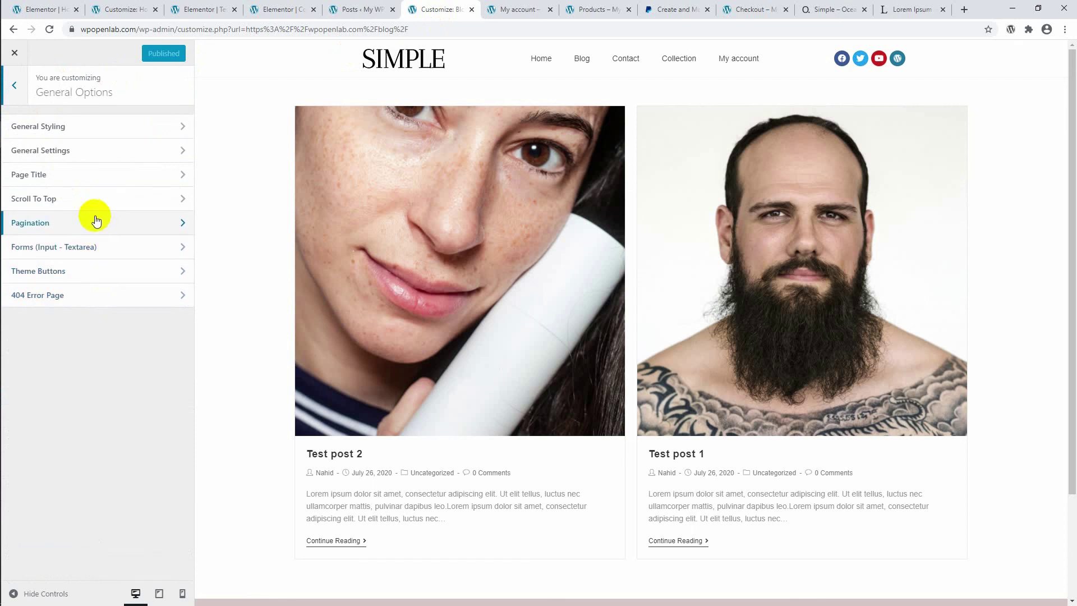
left_click(16, 89)
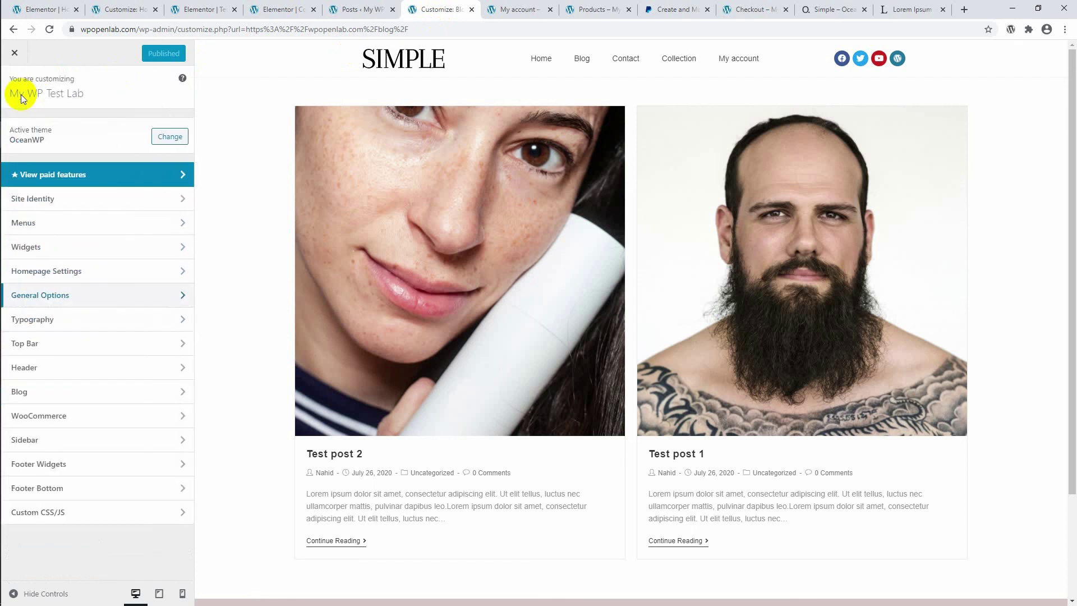
left_click(56, 302)
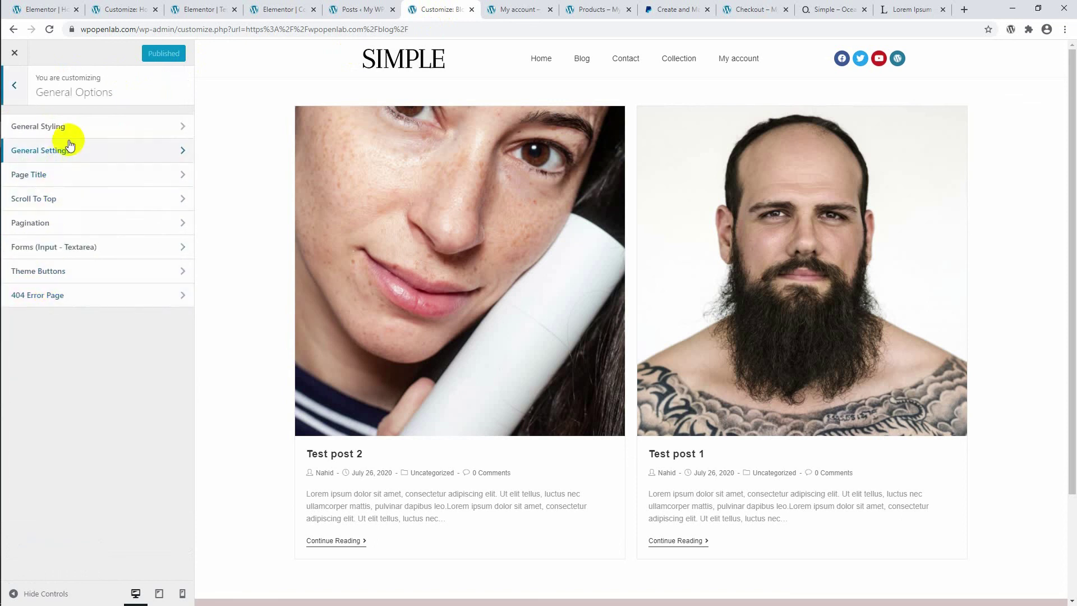
left_click(69, 125)
scroll(71, 145, "down", 1)
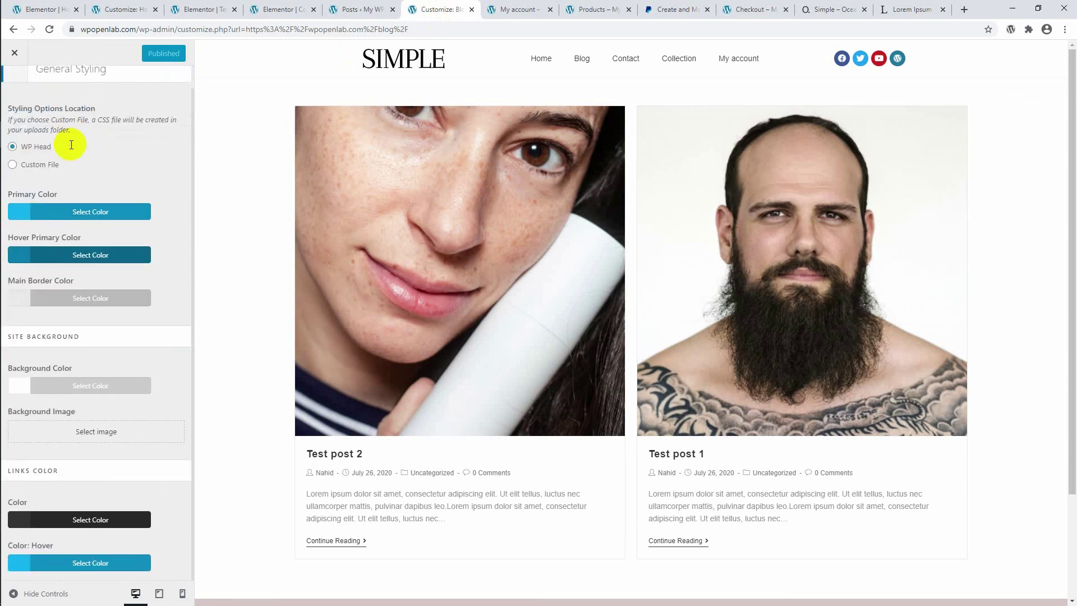
scroll(71, 145, "up", 1)
left_click(14, 85)
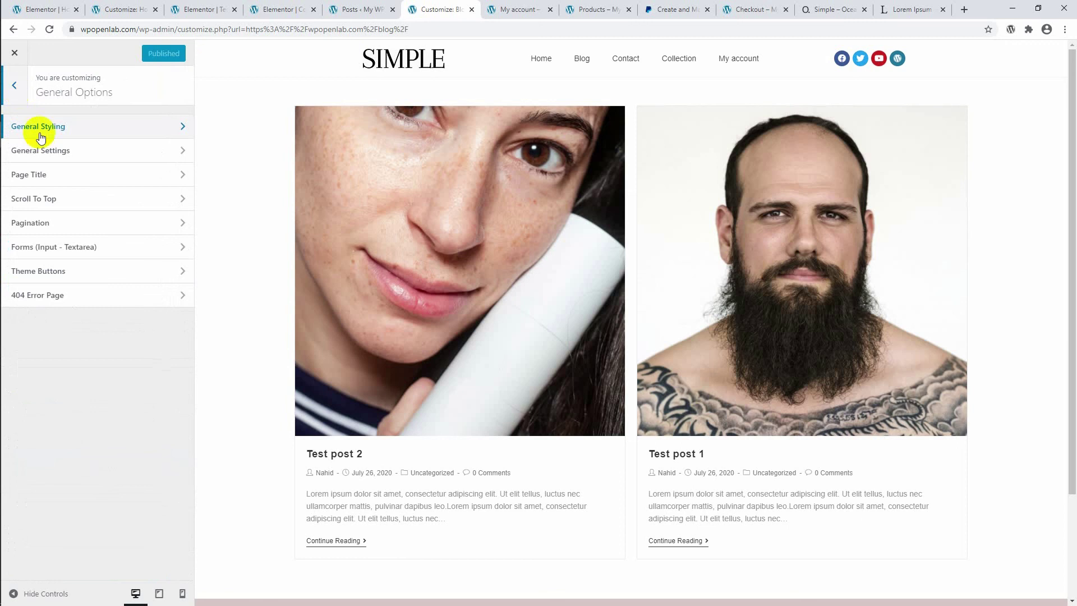
Set the Pages layout to Full Width in the General Settings and publish the change.
left_click(73, 157)
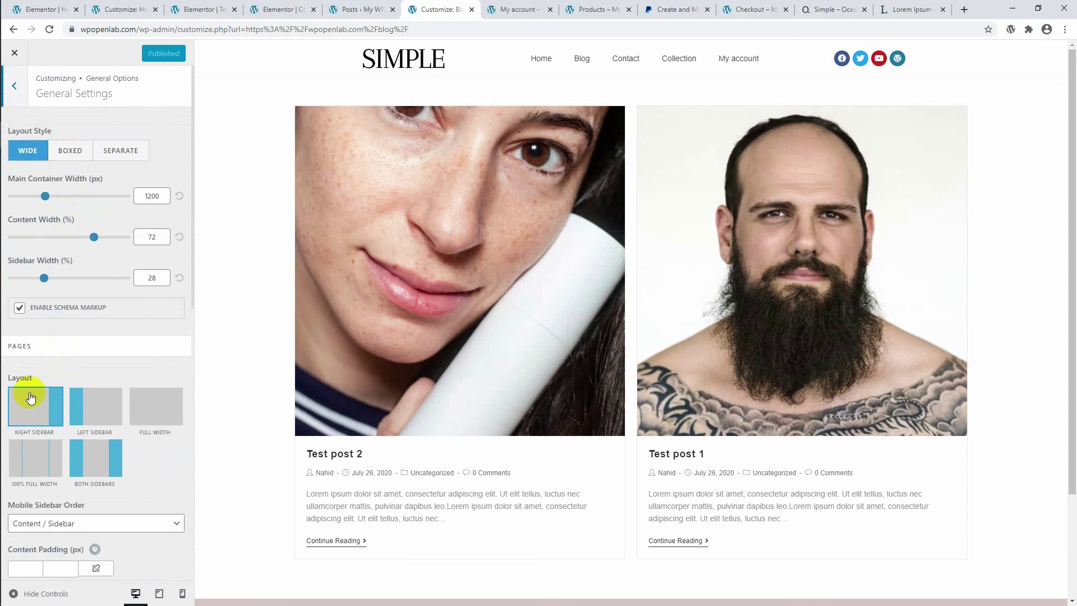
left_click(159, 402)
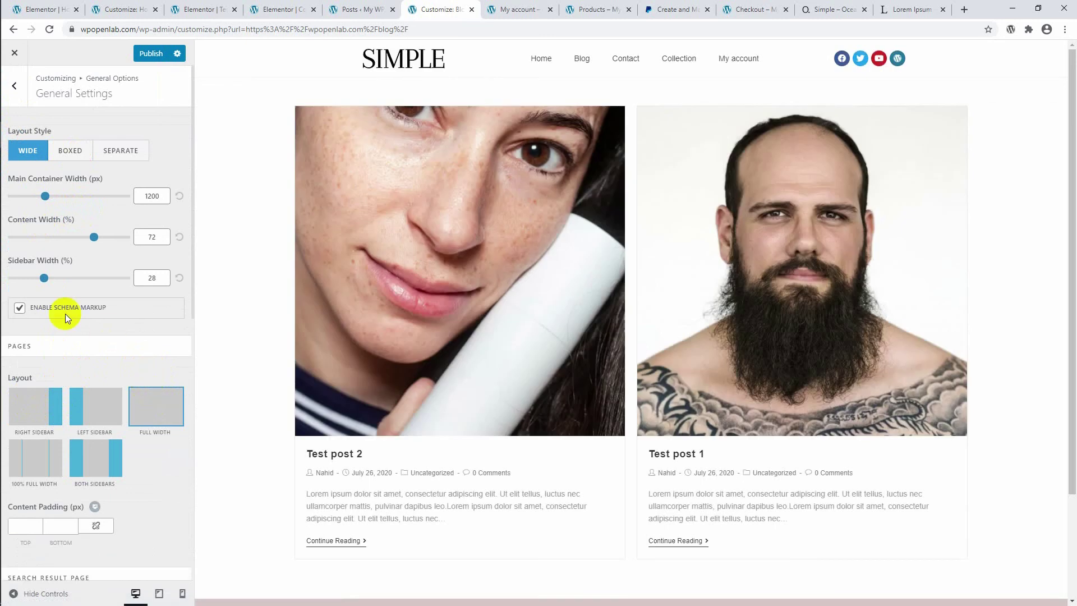
scroll(312, 192, "down", 3)
scroll(305, 206, "up", 3)
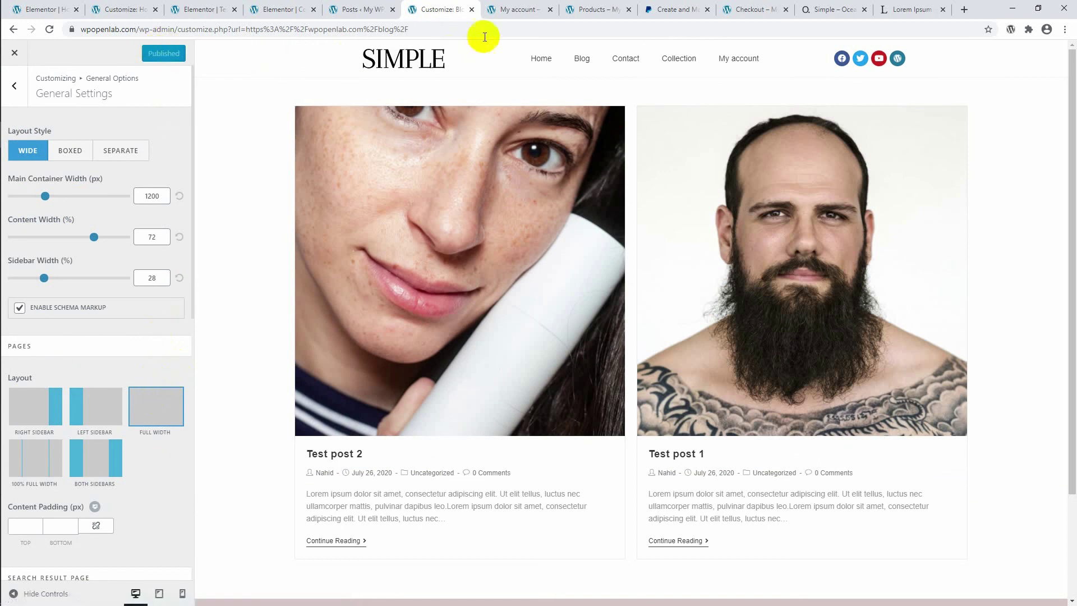
Reload the live My account page to check its full-width layout, and look over the Collection page's product grid and filters.
left_click(496, 15)
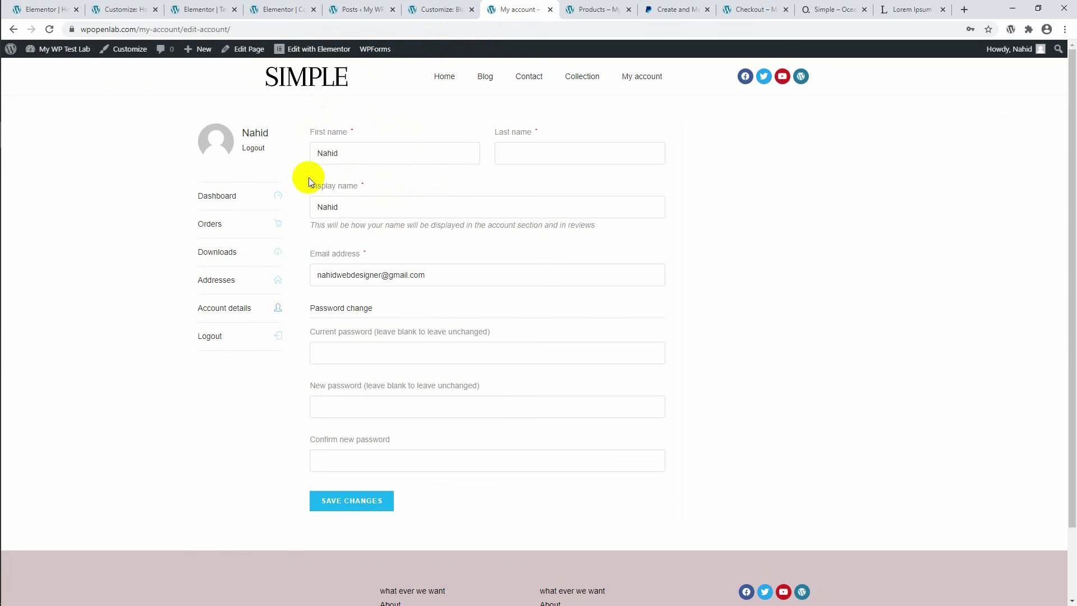
left_click(49, 31)
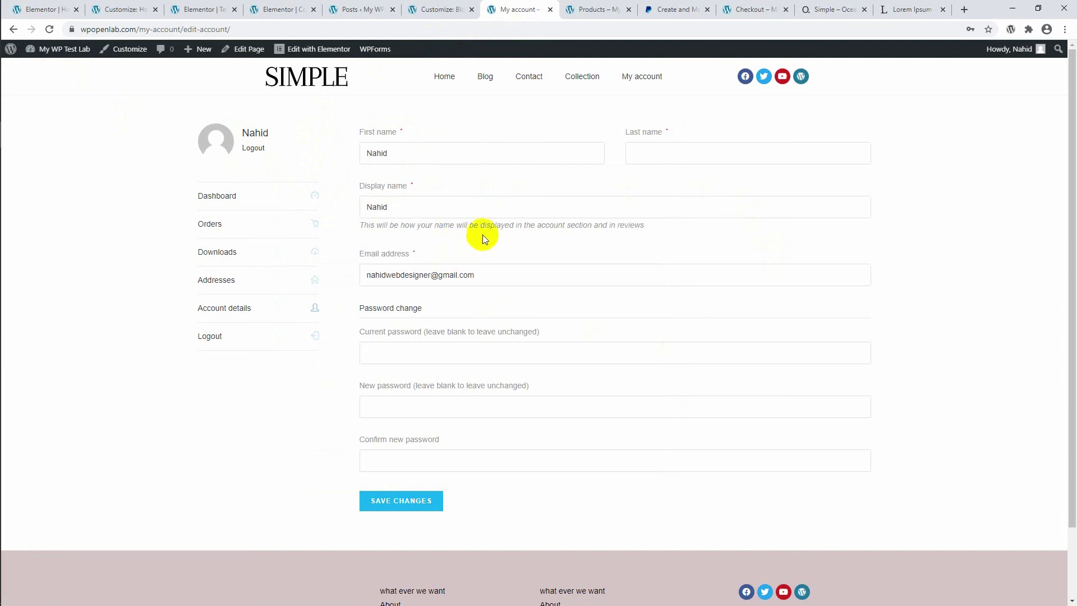
left_click(573, 82)
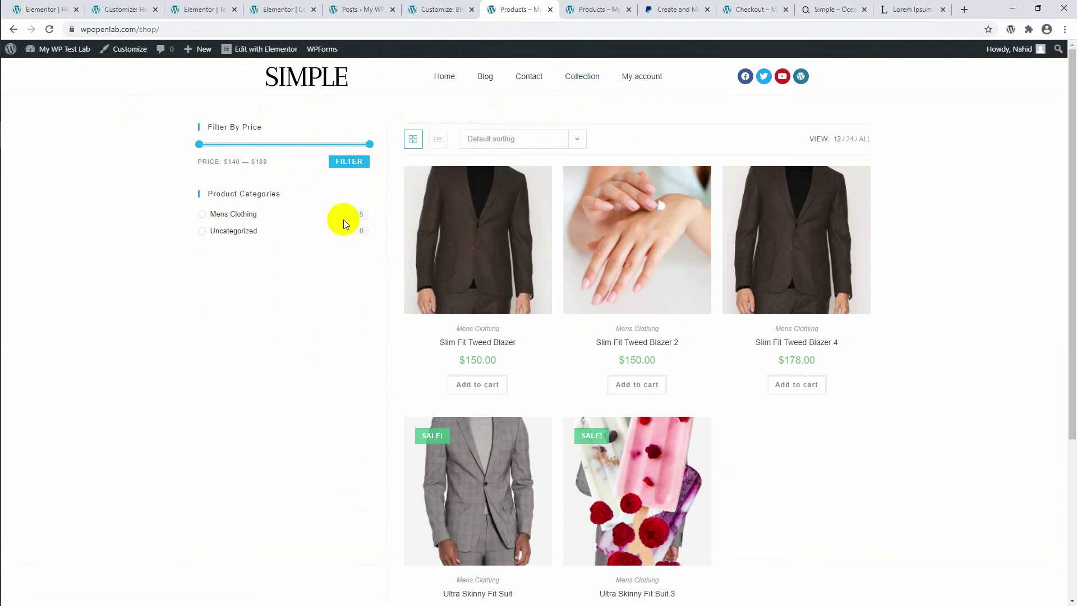
scroll(305, 204, "down", 5)
scroll(304, 203, "up", 5)
Open the live home page and review its hero banner, special product section, Featured Products grid, testimonial and footer.
left_click(315, 85)
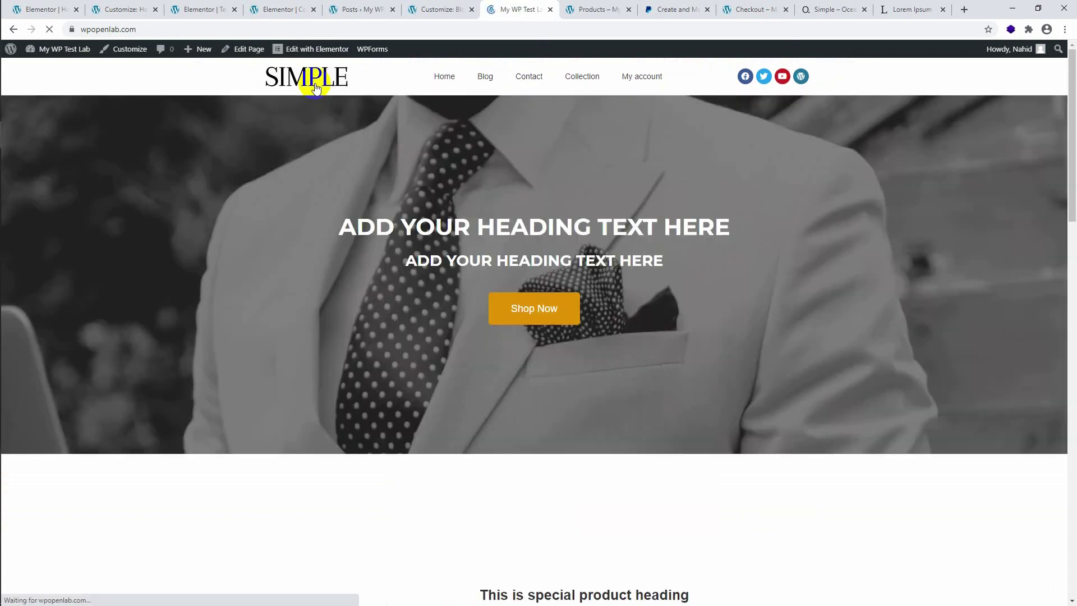
scroll(333, 140, "down", 2)
scroll(333, 140, "down", 10)
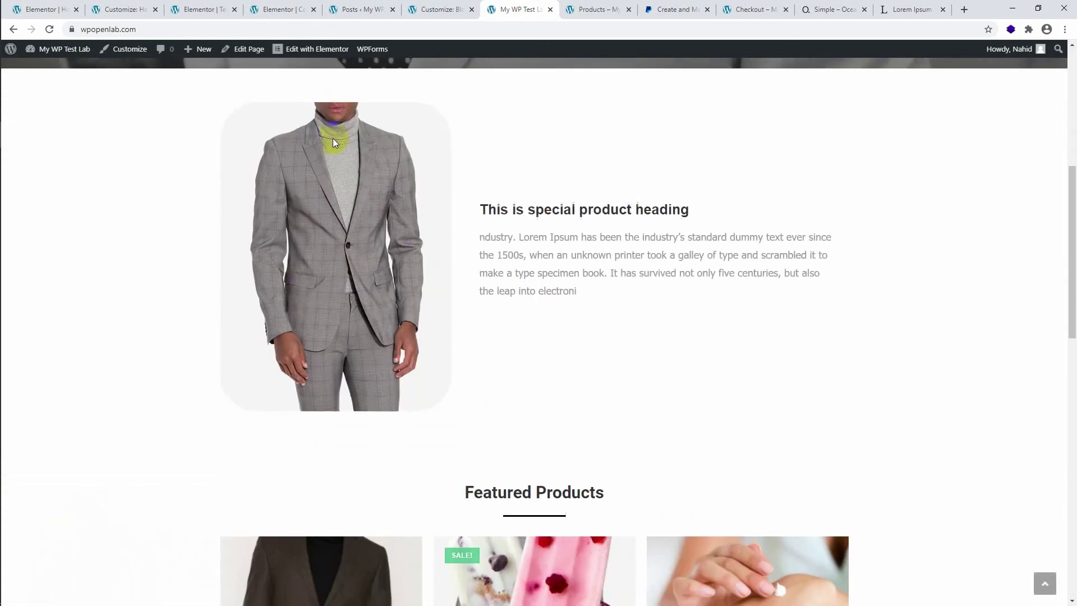
scroll(333, 143, "down", 8)
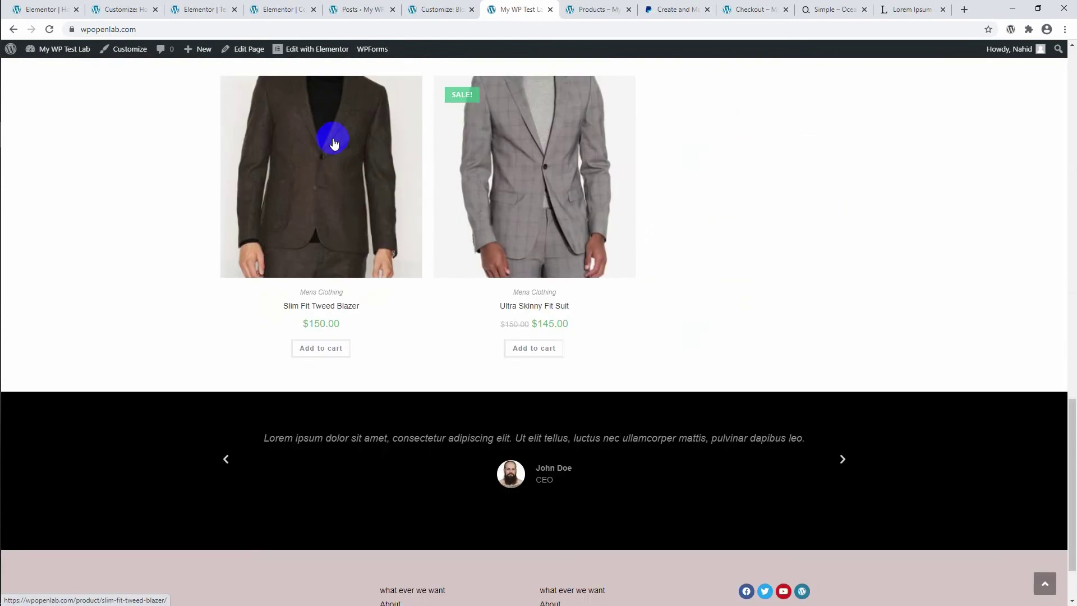
scroll(334, 143, "up", 20)
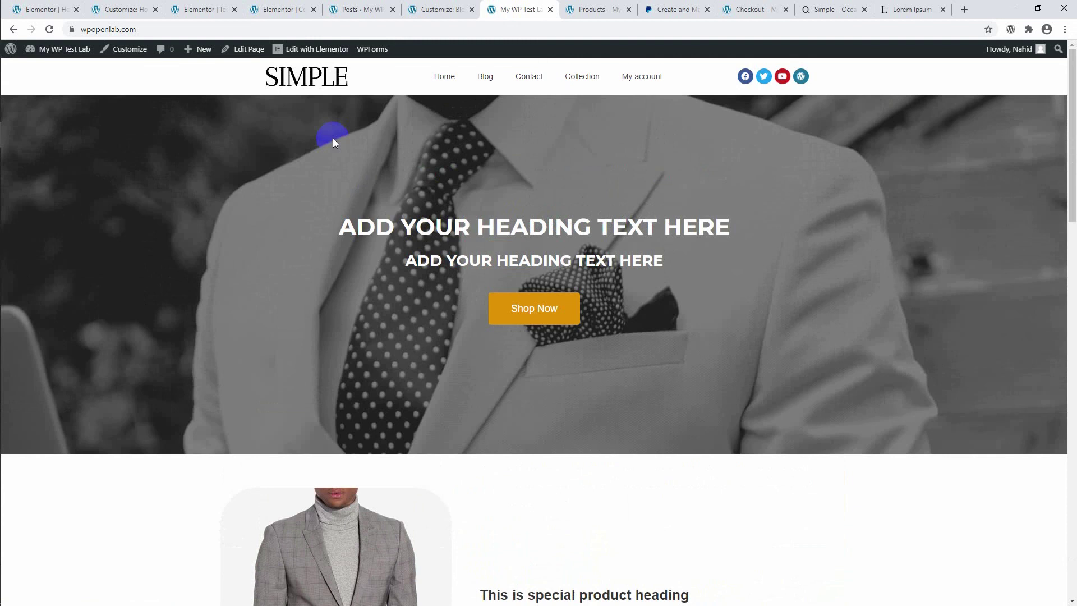
scroll(332, 138, "down", 2)
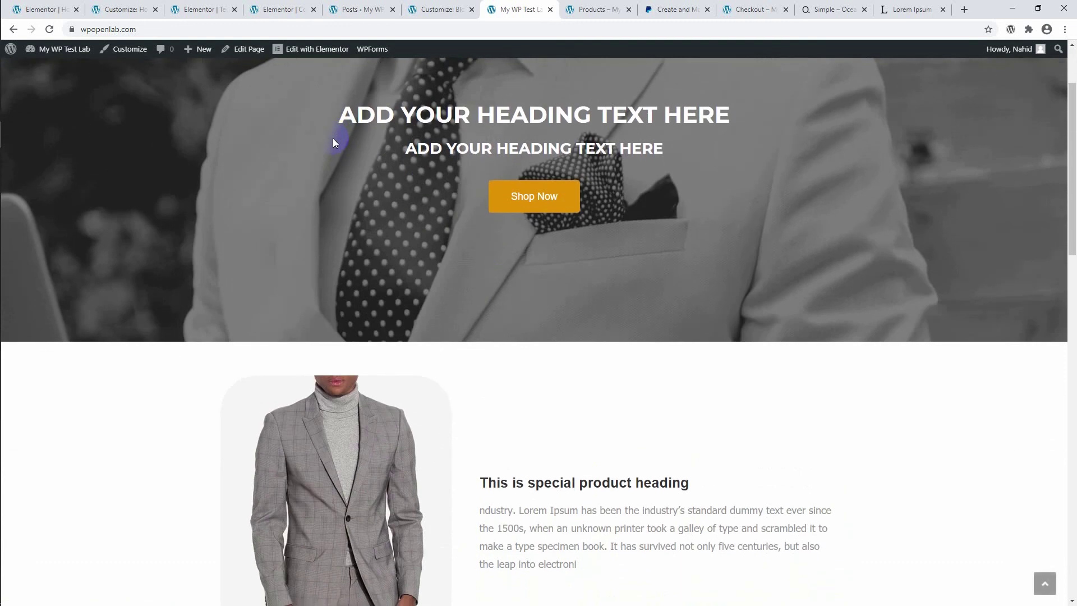
scroll(333, 138, "down", 5)
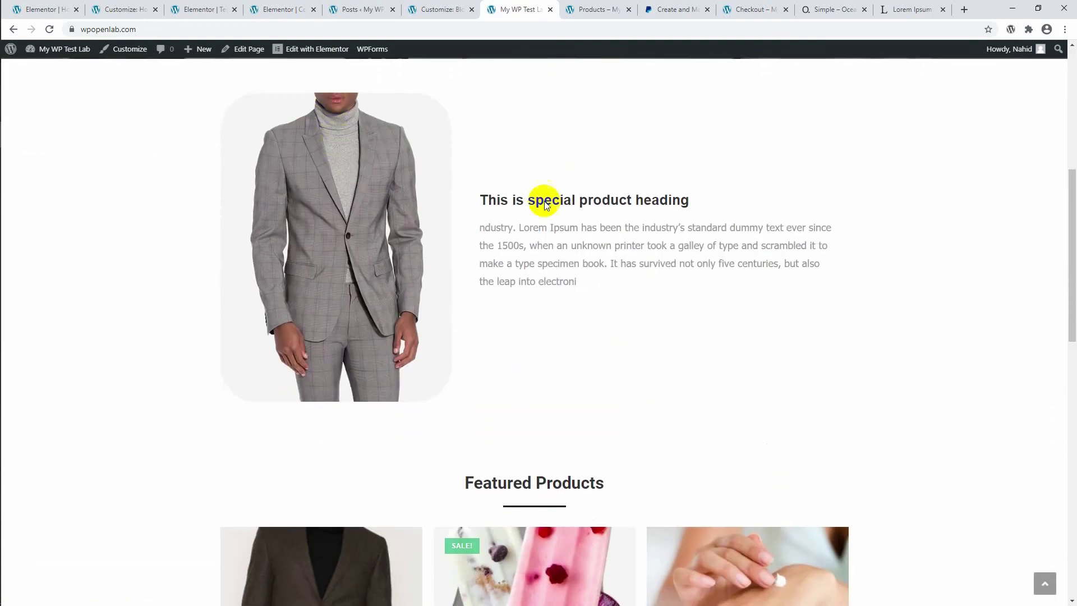
scroll(587, 233, "down", 5)
scroll(589, 239, "down", 7)
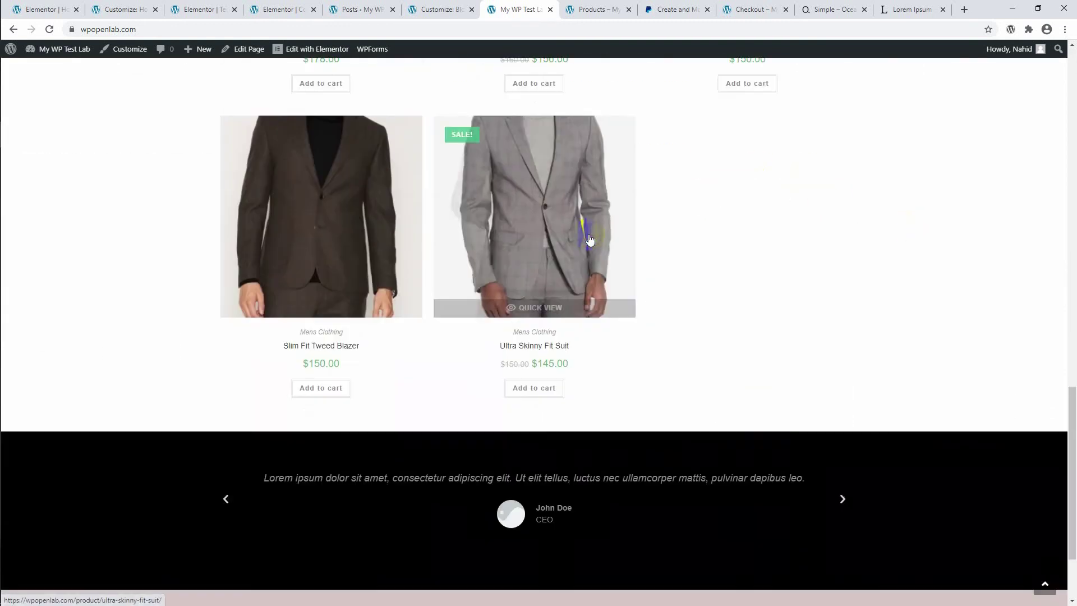
scroll(589, 239, "up", 20)
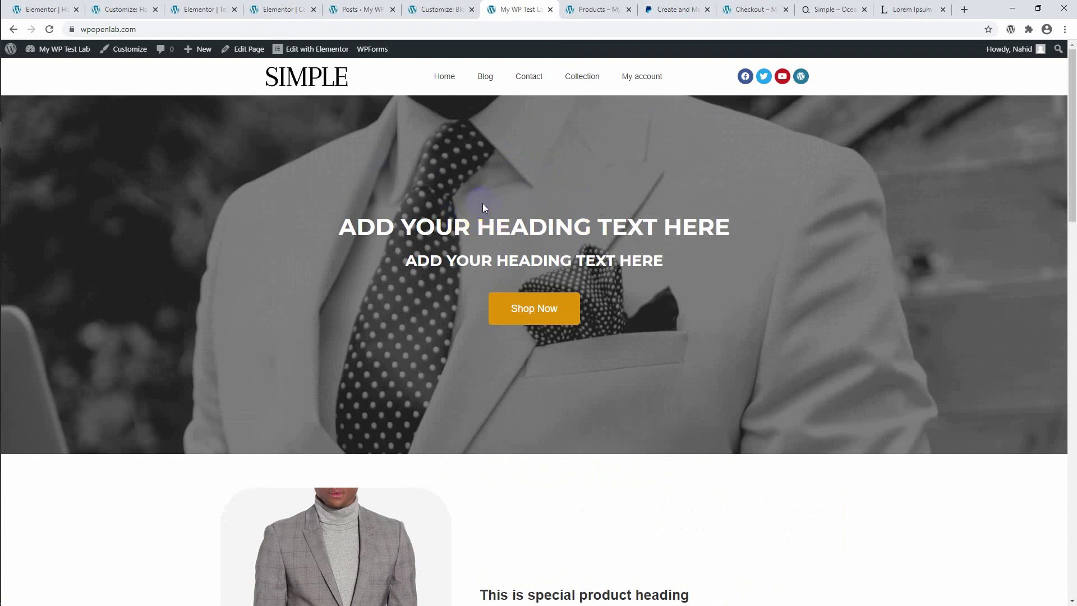
scroll(479, 197, "down", 7)
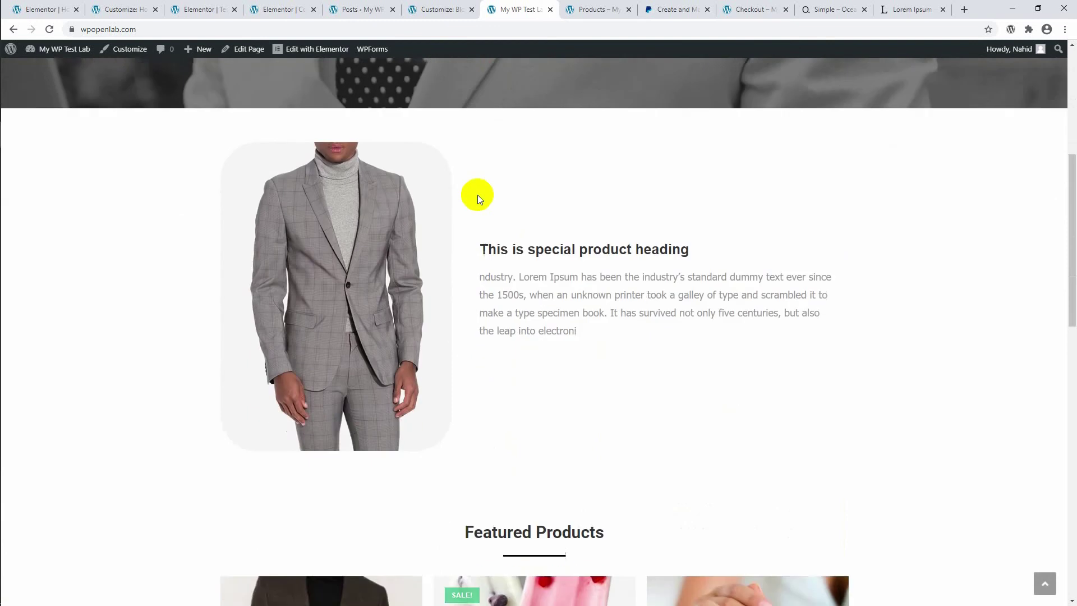
scroll(477, 194, "down", 5)
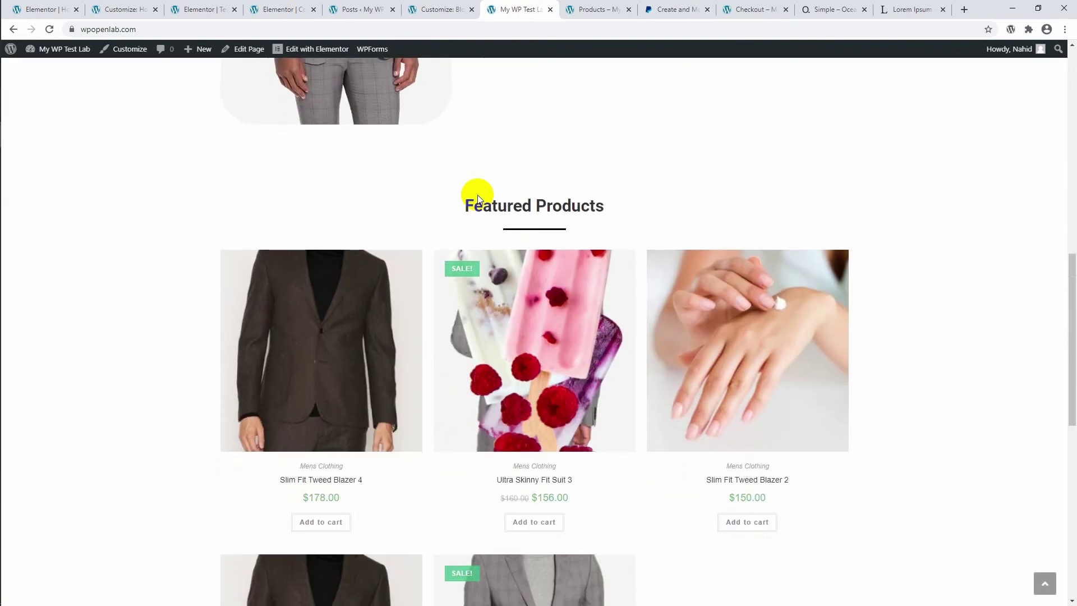
scroll(477, 194, "up", 5)
scroll(476, 194, "up", 7)
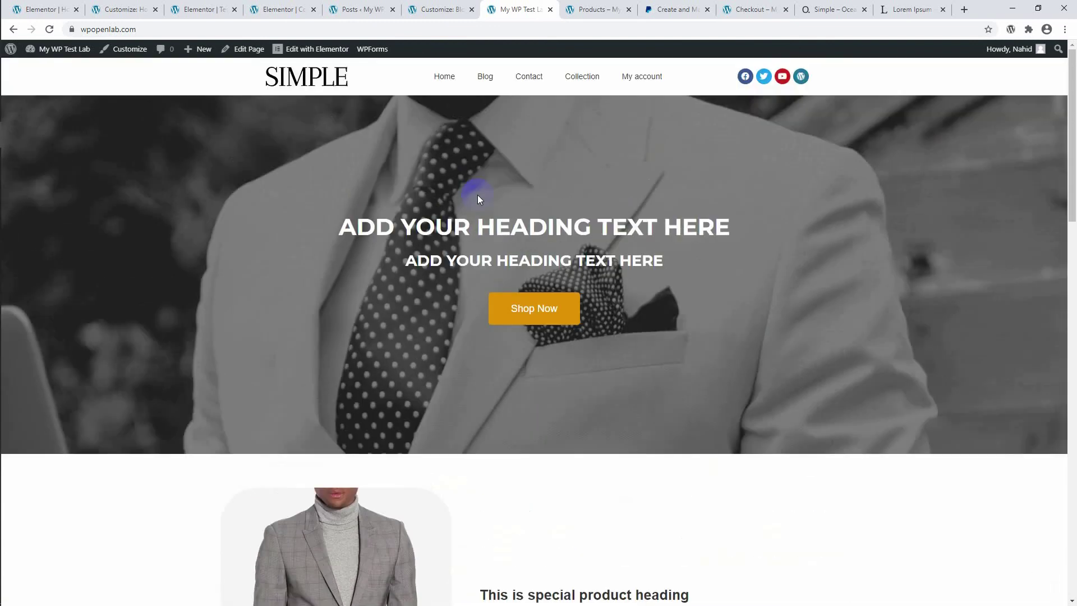